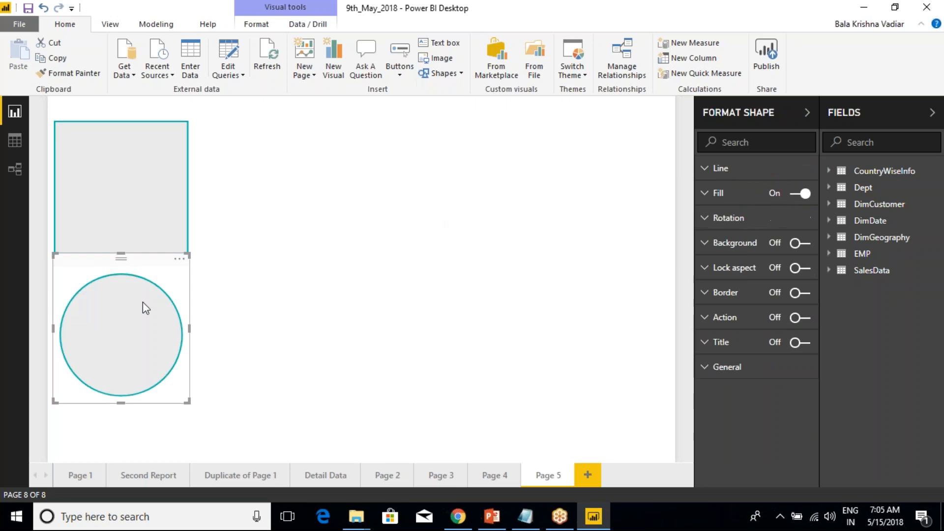
- Insert a line shape and a triangle shape in the top row, beside the oval
{"action": "left_click", "coordinate": [374, 128]}
{"action": "left_click", "coordinate": [457, 73]}
{"action": "left_click", "coordinate": [445, 120]}
{"action": "left_click", "coordinate": [534, 173]}
{"action": "left_click", "coordinate": [442, 73]}
{"action": "left_click", "coordinate": [461, 140]}
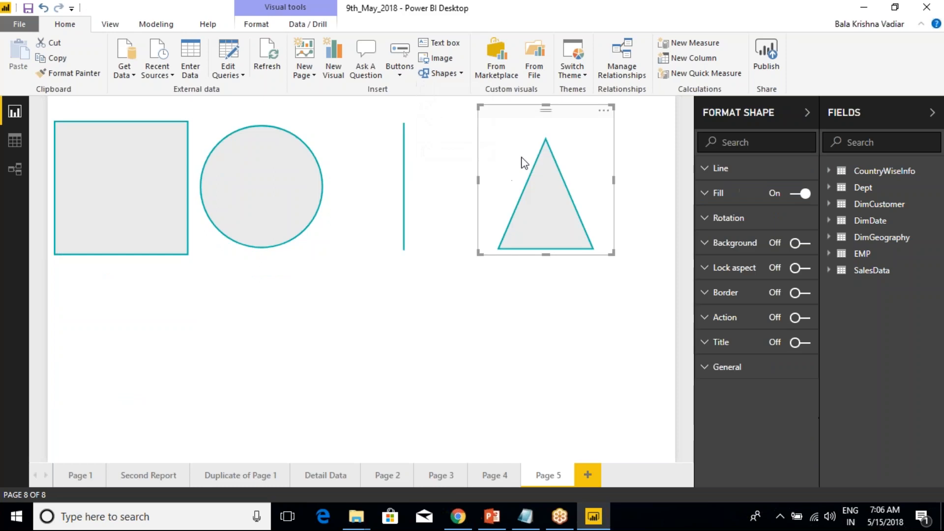
- Insert an arrow shape and place it below the row of shapes, near the middle of the page
{"action": "left_click", "coordinate": [443, 73]}
{"action": "left_click", "coordinate": [431, 328]}
{"action": "left_click", "coordinate": [443, 74]}
{"action": "left_click", "coordinate": [450, 150]}
{"action": "left_click_drag", "start_coordinate": [173, 371], "coordinate": [385, 408]}
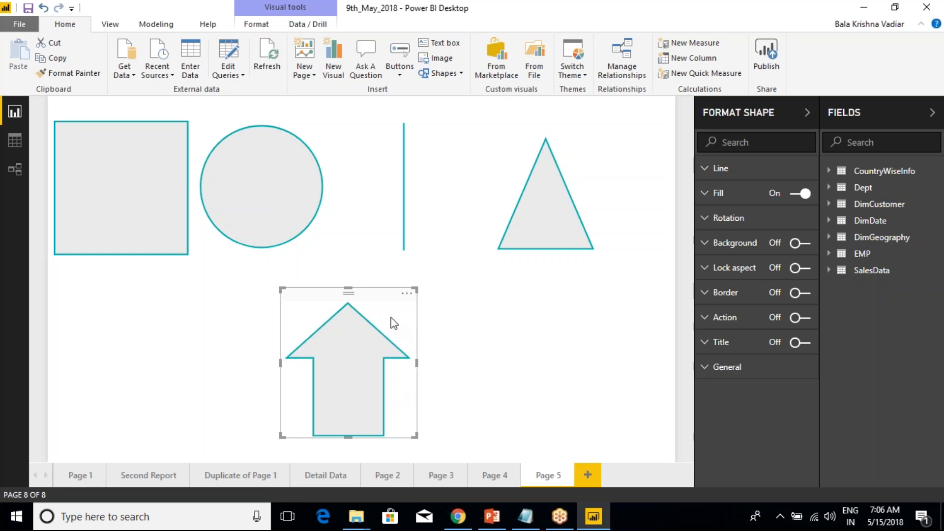
- Remove the arrow, triangle, oval and rectangle shapes from Page 5, keeping only the line
{"action": "left_click", "coordinate": [407, 295]}
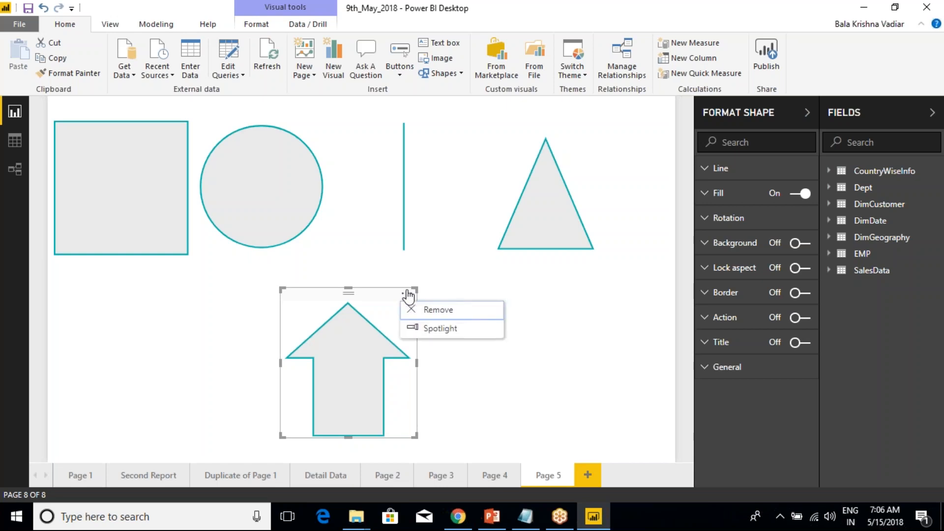
{"action": "left_click", "coordinate": [440, 311]}
{"action": "left_click", "coordinate": [606, 122]}
{"action": "left_click", "coordinate": [604, 110]}
{"action": "left_click", "coordinate": [632, 128]}
{"action": "left_click", "coordinate": [386, 116]}
{"action": "left_click", "coordinate": [320, 110]}
{"action": "left_click", "coordinate": [348, 127]}
{"action": "left_click", "coordinate": [173, 125]}
{"action": "left_click", "coordinate": [178, 110]}
{"action": "left_click", "coordinate": [202, 129]}
- Stretch the vertical line down to nearly the full page height and shift it to the middle of the page
{"action": "left_click", "coordinate": [397, 180]}
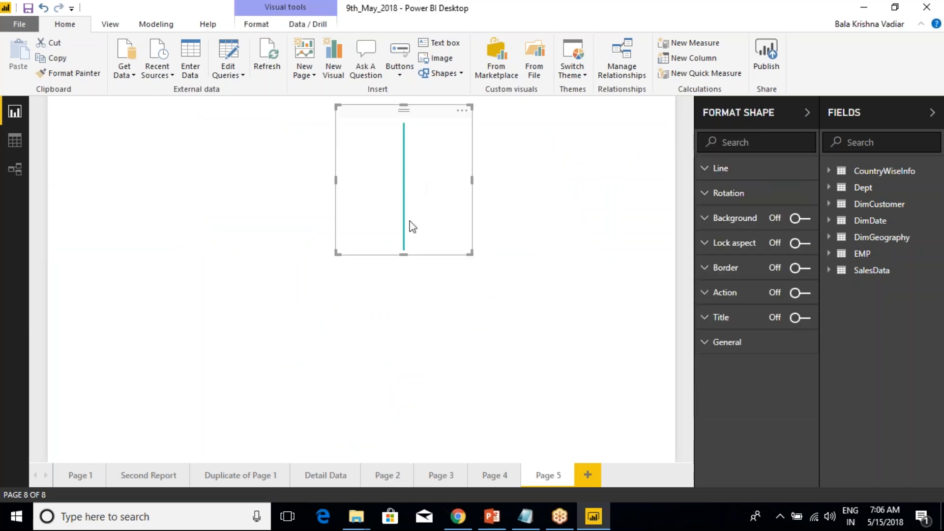
{"action": "left_click_drag", "start_coordinate": [403, 256], "coordinate": [391, 431]}
{"action": "left_click_drag", "start_coordinate": [396, 215], "coordinate": [351, 222]}
{"action": "left_click", "coordinate": [230, 198]}
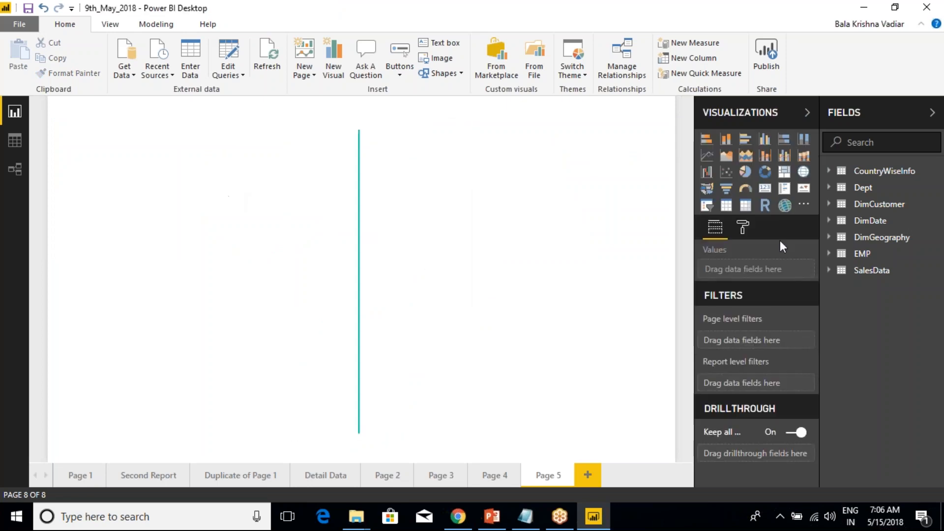
- Add two stacked column charts, one on each side of the line, and resize them to fill their halves of the page
{"action": "left_click", "coordinate": [726, 138]}
{"action": "left_click_drag", "start_coordinate": [186, 436], "coordinate": [334, 459]}
{"action": "left_click", "coordinate": [475, 145]}
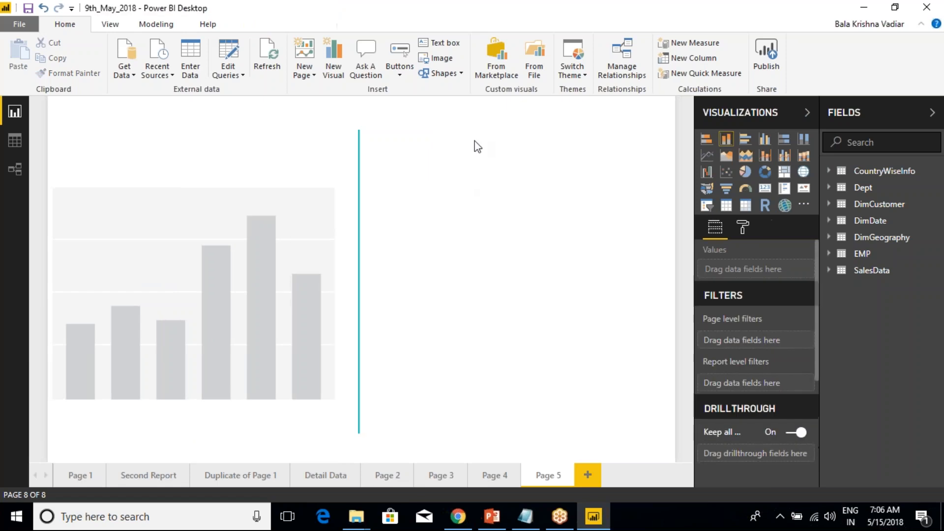
{"action": "left_click", "coordinate": [726, 139]}
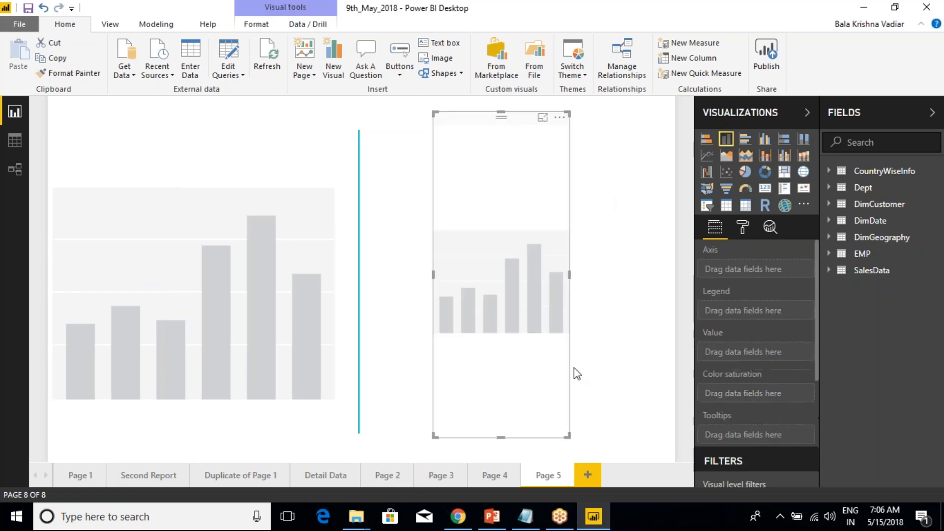
{"action": "left_click_drag", "start_coordinate": [573, 439], "coordinate": [668, 439]}
{"action": "left_click", "coordinate": [426, 196]}
{"action": "left_click", "coordinate": [444, 128]}
{"action": "left_click_drag", "start_coordinate": [439, 121], "coordinate": [384, 118]}
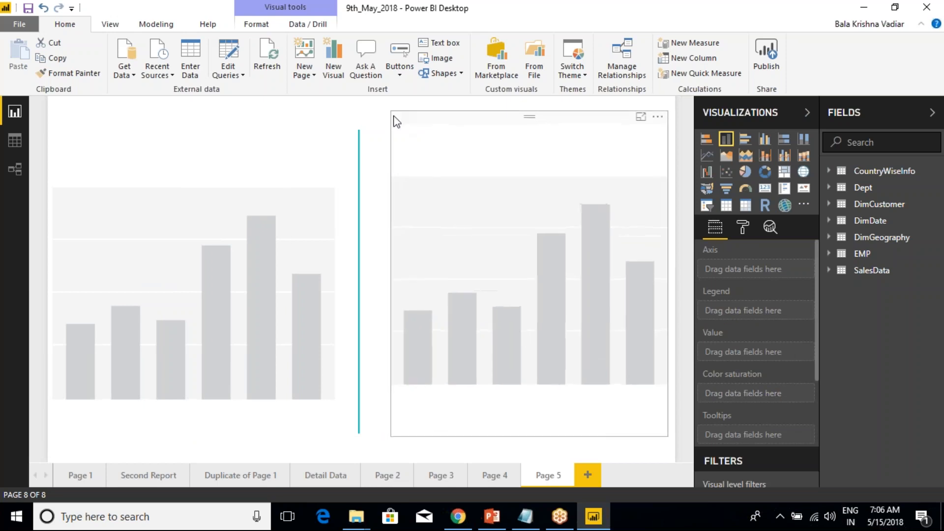
- Reposition the line between the two charts and narrow its frame to fit the gap
{"action": "left_click", "coordinate": [359, 153]}
{"action": "left_click_drag", "start_coordinate": [362, 152], "coordinate": [355, 141]}
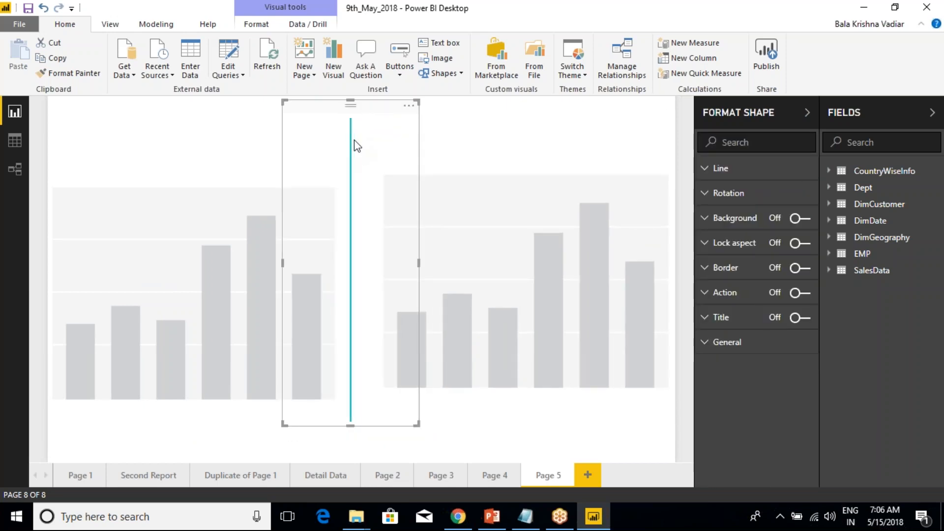
{"action": "left_click", "coordinate": [312, 173]}
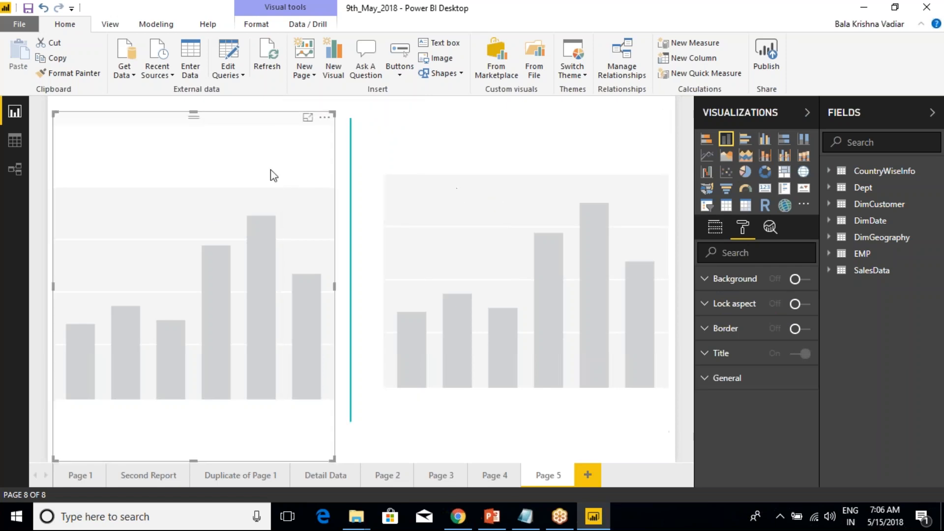
{"action": "left_click", "coordinate": [350, 161]}
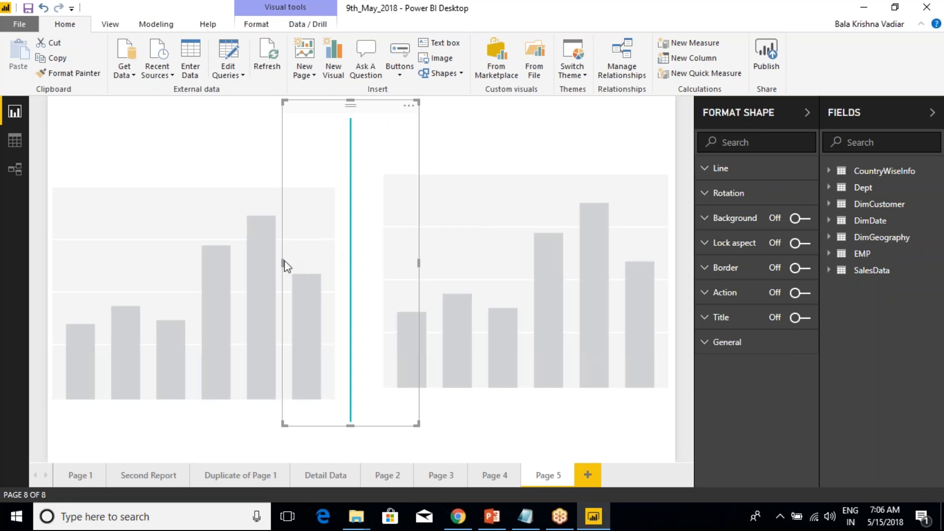
{"action": "left_click_drag", "start_coordinate": [284, 262], "coordinate": [337, 261]}
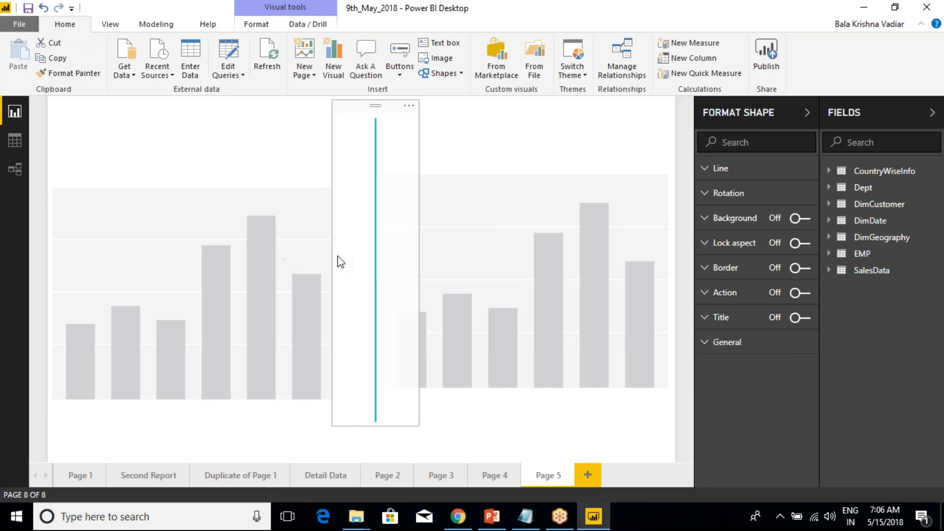
{"action": "left_click", "coordinate": [419, 271]}
{"action": "left_click", "coordinate": [371, 243]}
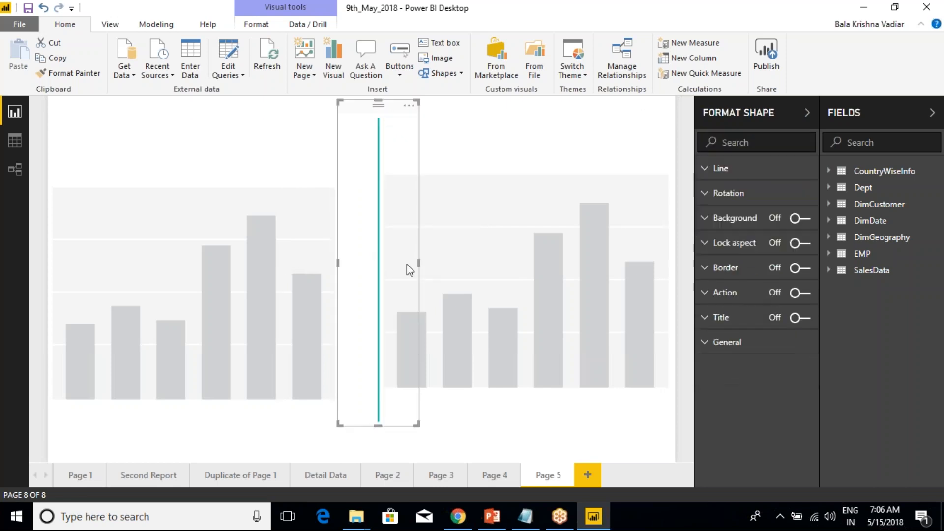
{"action": "left_click_drag", "start_coordinate": [418, 264], "coordinate": [384, 266]}
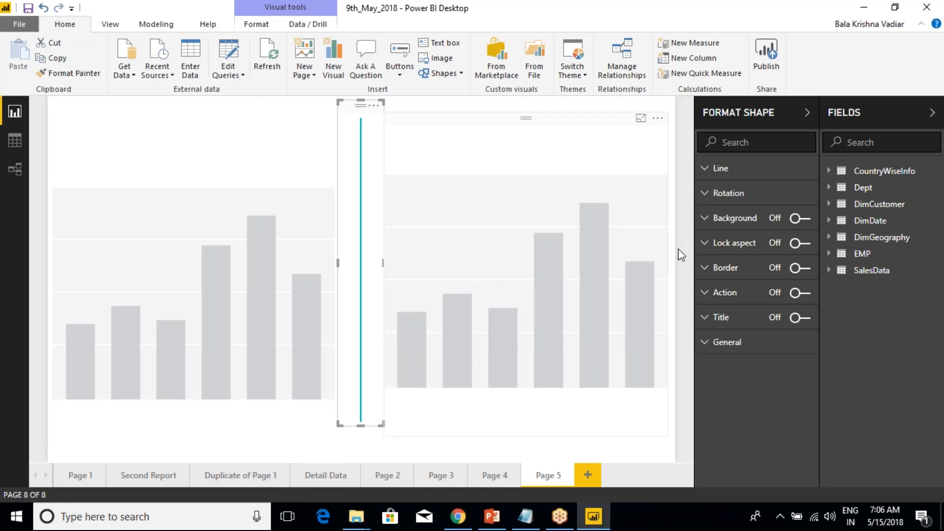
- Set the line's weight to 6 pt
{"action": "left_click", "coordinate": [706, 170]}
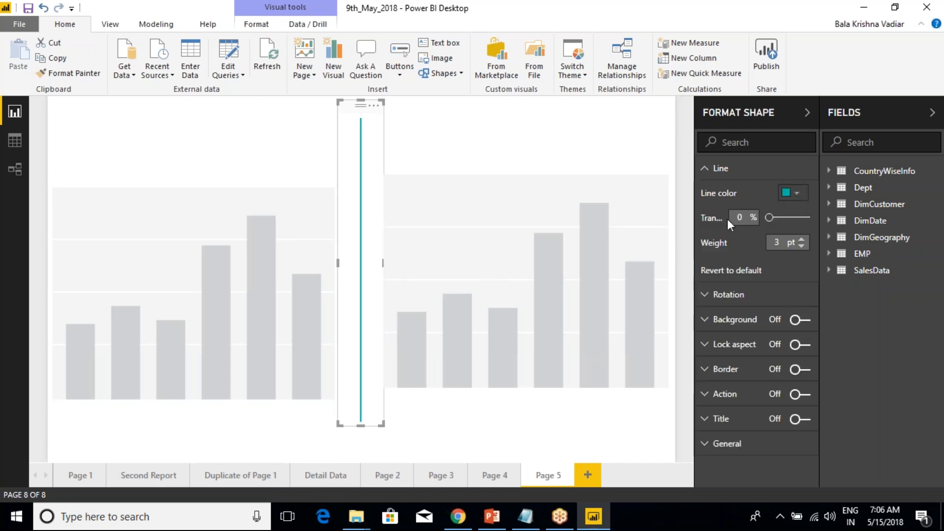
{"action": "left_click", "coordinate": [801, 239]}
{"action": "left_click", "coordinate": [802, 240]}
{"action": "left_click", "coordinate": [802, 239]}
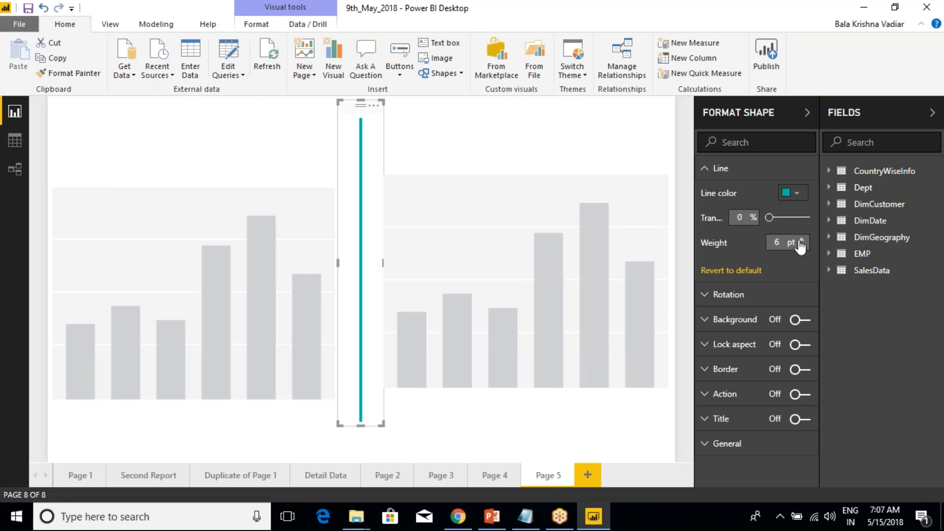
- Try out rotating the line and return its rotation to 0°
{"action": "left_click", "coordinate": [708, 170]}
{"action": "left_click", "coordinate": [706, 195]}
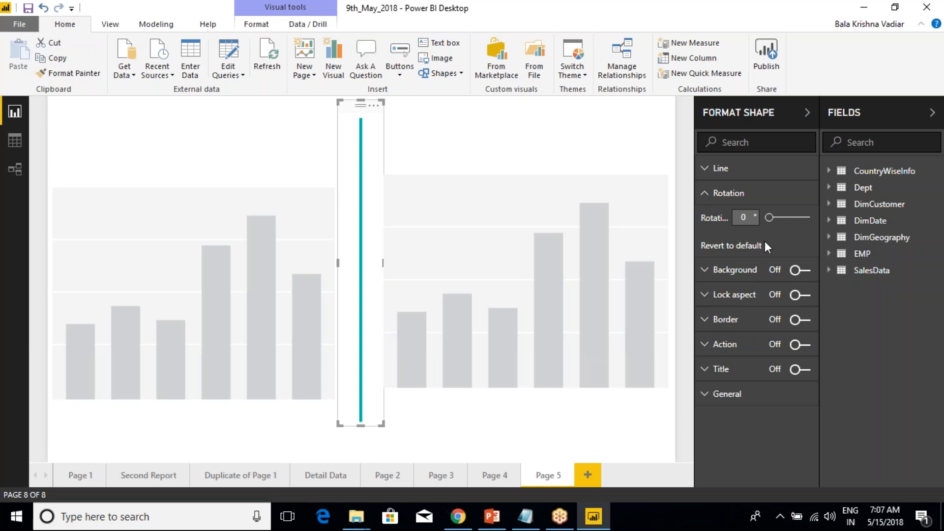
{"action": "left_click_drag", "start_coordinate": [772, 221], "coordinate": [535, 238]}
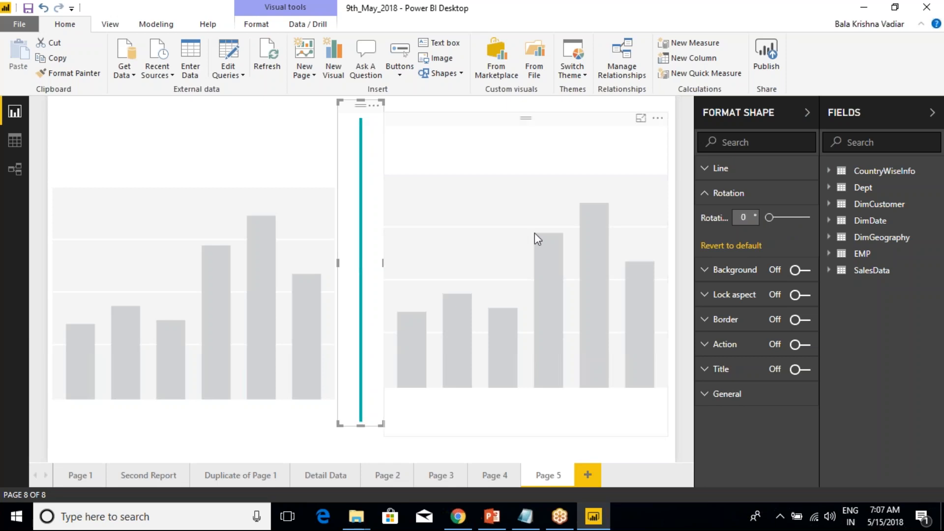
{"action": "left_click", "coordinate": [706, 194]}
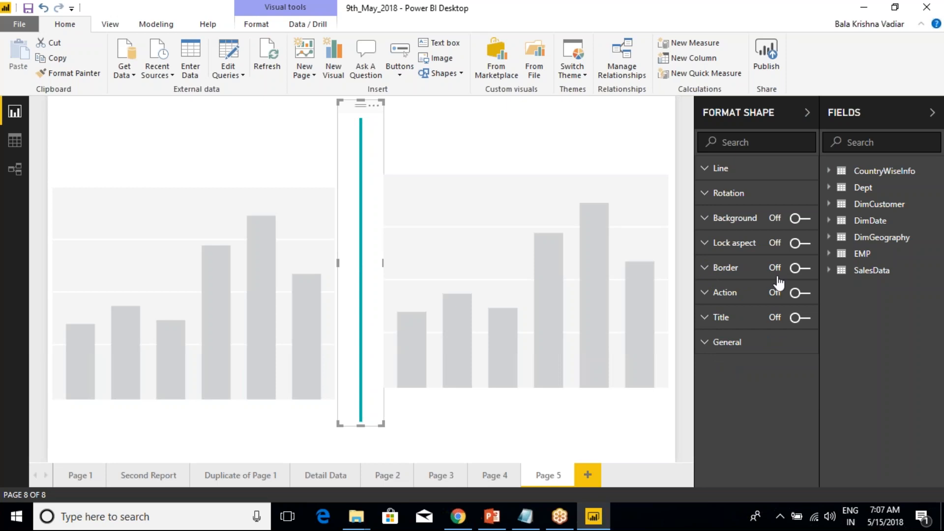
- Turn on the border around the line shape and deselect it to check the look
{"action": "left_click", "coordinate": [803, 269]}
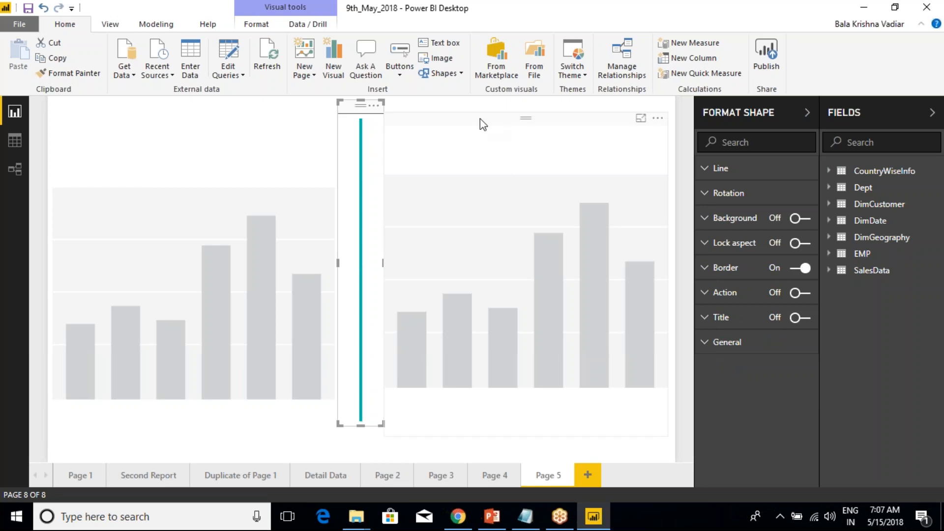
{"action": "key", "text": "Escape"}
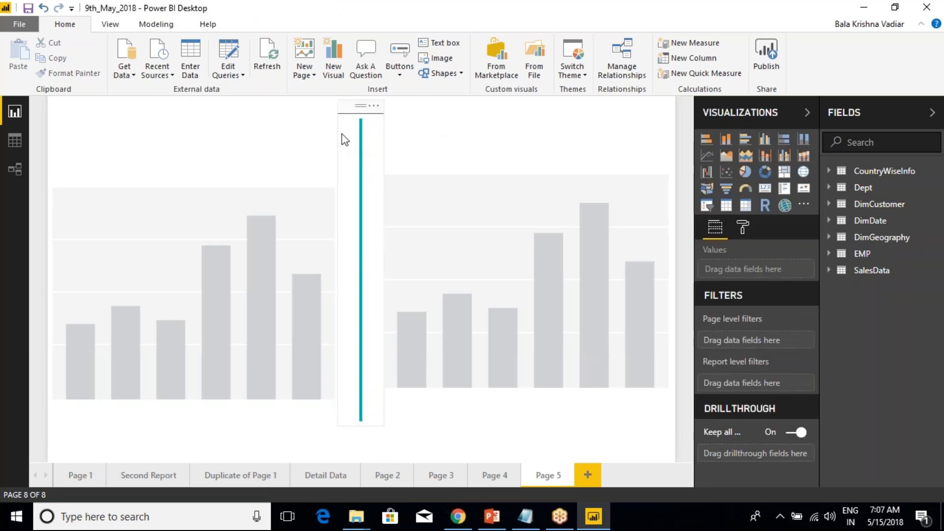
{"action": "left_click", "coordinate": [345, 139]}
{"action": "left_click", "coordinate": [487, 179]}
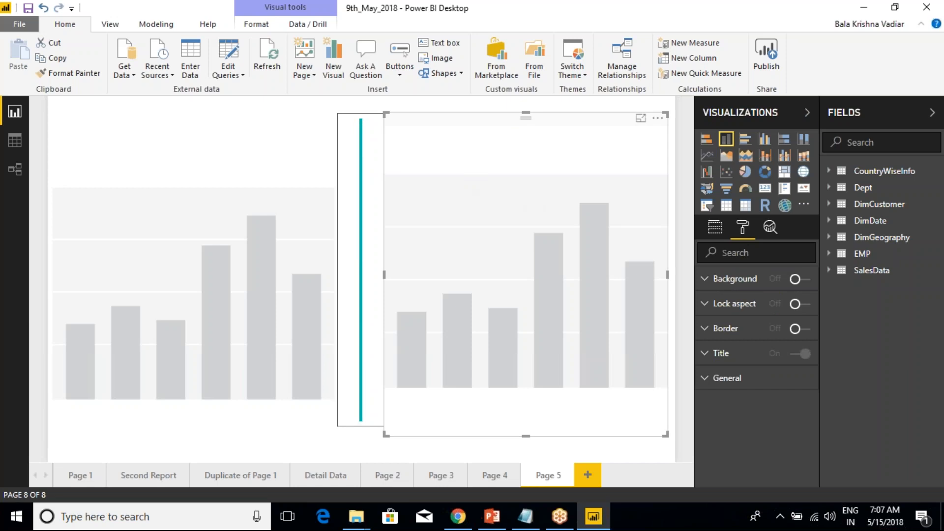
- Make more room for the canvas, insert an arrow shape and place it over the upper part of the first chart
{"action": "left_click", "coordinate": [807, 113]}
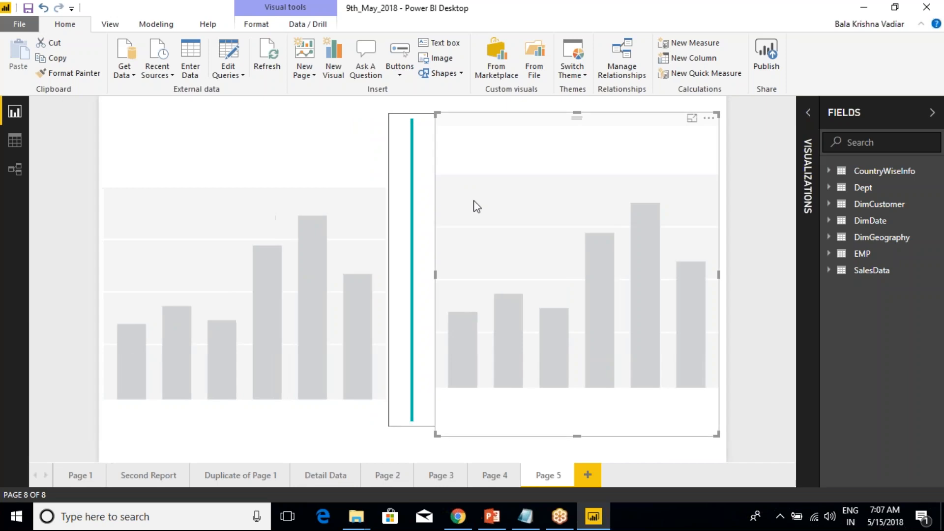
{"action": "left_click", "coordinate": [464, 103]}
{"action": "left_click", "coordinate": [459, 74]}
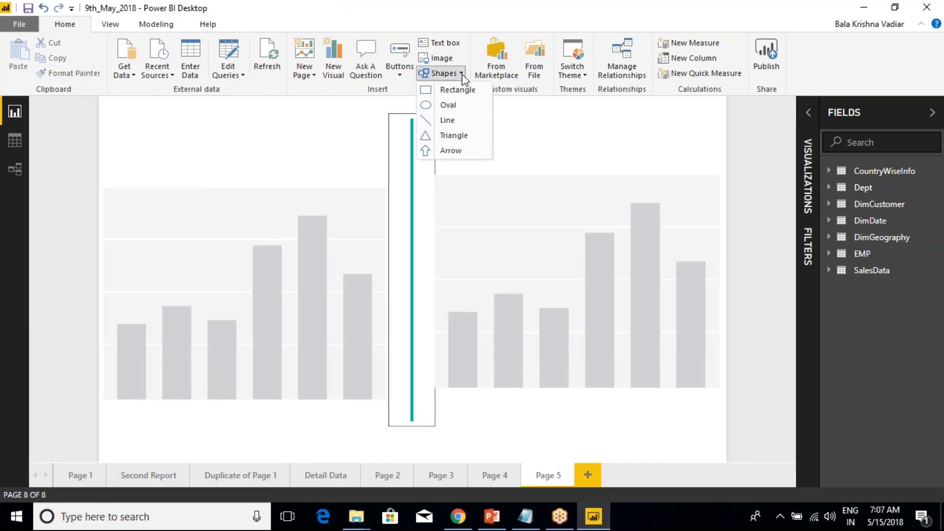
{"action": "left_click", "coordinate": [451, 155]}
{"action": "left_click_drag", "start_coordinate": [250, 227], "coordinate": [297, 195]}
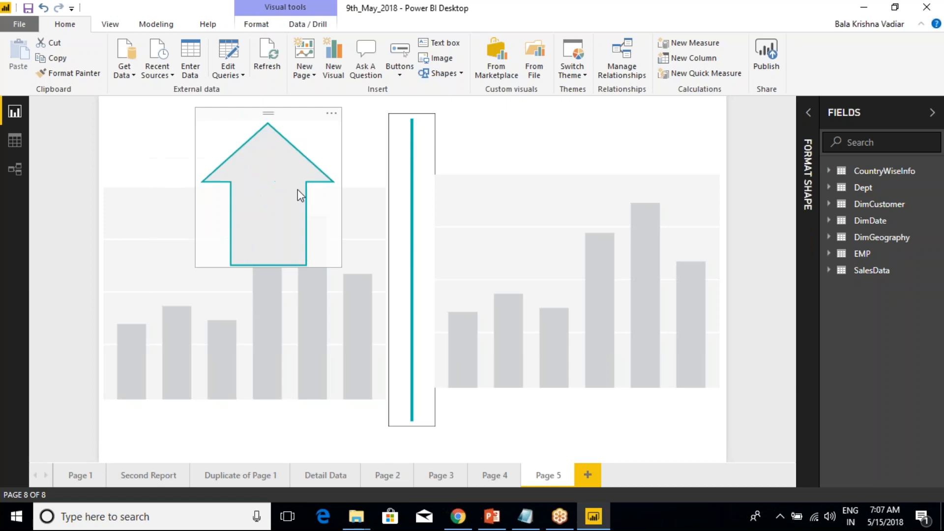
- Remove the bordered line shape between the two charts
{"action": "left_click", "coordinate": [399, 170]}
{"action": "left_click", "coordinate": [424, 105]}
{"action": "left_click", "coordinate": [438, 122]}
- Shrink the arrow shape to a small icon and place it at the top of the page near the gap between the charts
{"action": "left_click_drag", "start_coordinate": [295, 157], "coordinate": [431, 249]}
{"action": "left_click", "coordinate": [259, 213]}
{"action": "left_click", "coordinate": [381, 289]}
{"action": "left_click", "coordinate": [367, 158]}
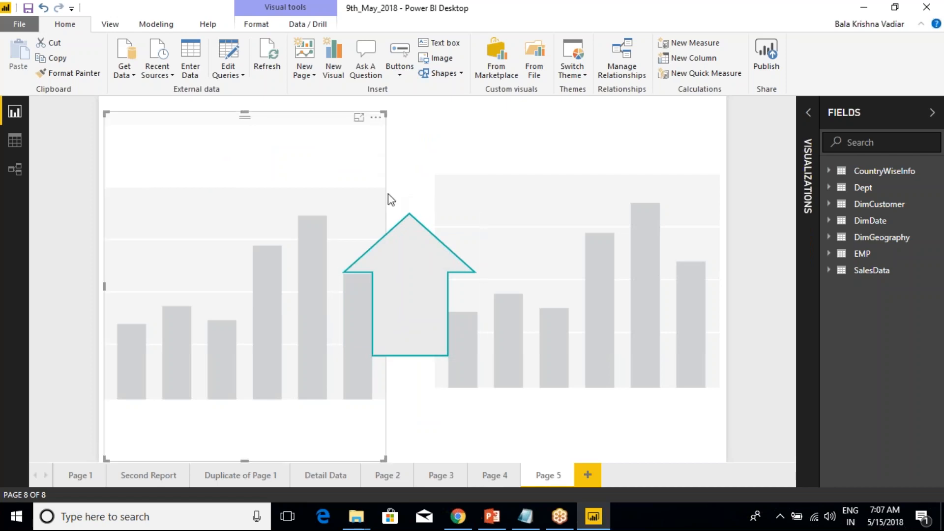
{"action": "left_click_drag", "start_coordinate": [427, 255], "coordinate": [437, 144]}
{"action": "left_click_drag", "start_coordinate": [498, 254], "coordinate": [397, 159]}
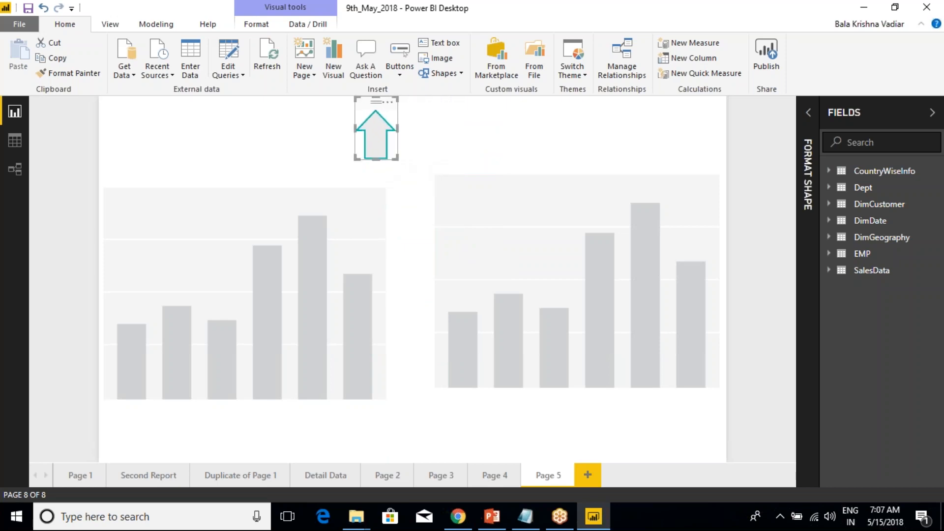
- Turn on the arrow shape's action and set its type to Back
{"action": "left_click", "coordinate": [808, 114]}
{"action": "left_click", "coordinate": [708, 319]}
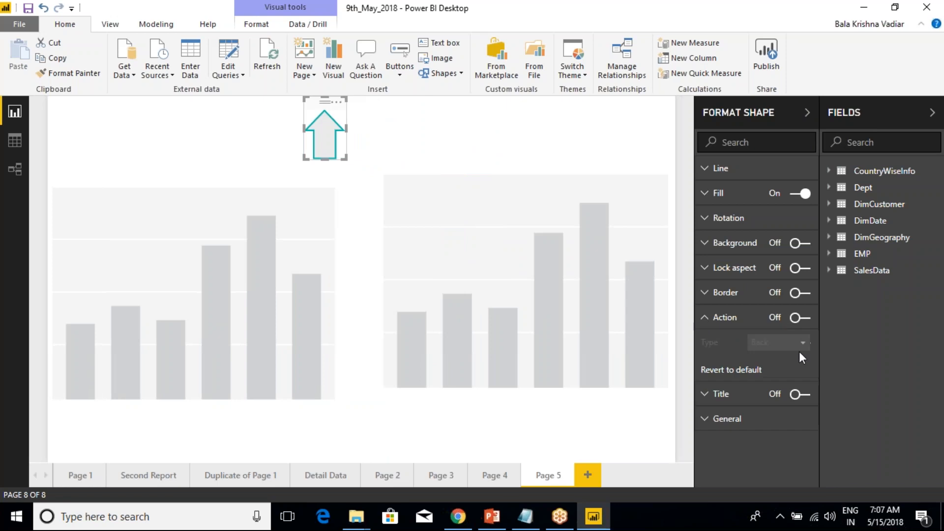
{"action": "left_click", "coordinate": [800, 317]}
{"action": "left_click", "coordinate": [802, 342]}
{"action": "left_click", "coordinate": [776, 362]}
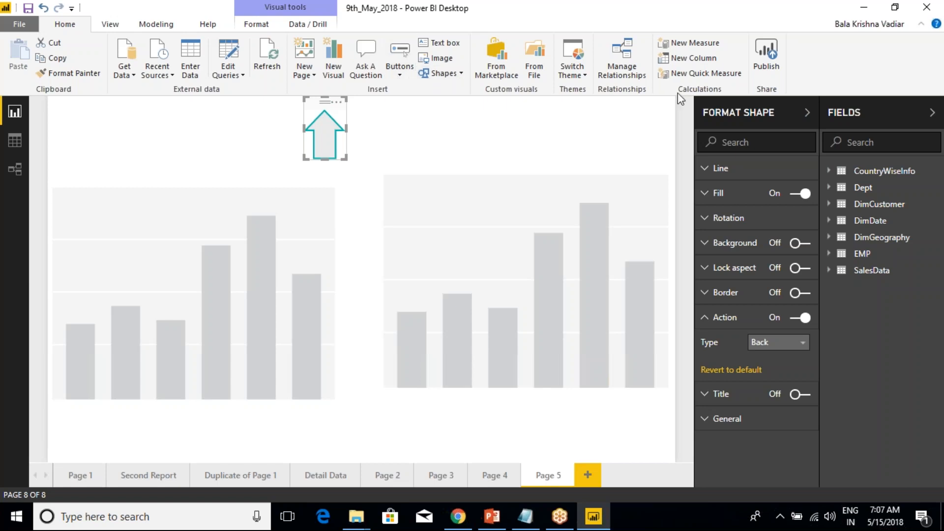
- Remove the arrow shape and both stacked column charts from Page 5
{"action": "left_click", "coordinate": [764, 17]}
{"action": "left_click", "coordinate": [461, 74]}
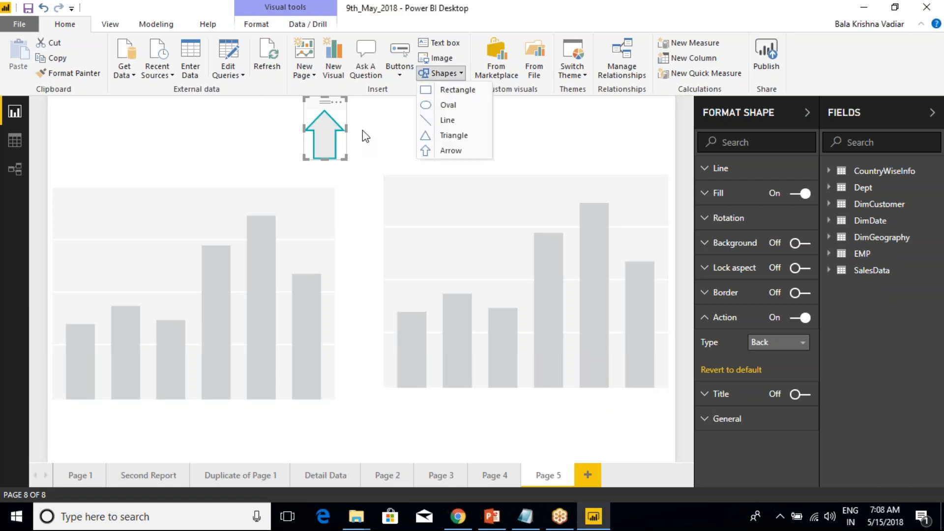
{"action": "left_click", "coordinate": [340, 102]}
{"action": "left_click", "coordinate": [339, 101]}
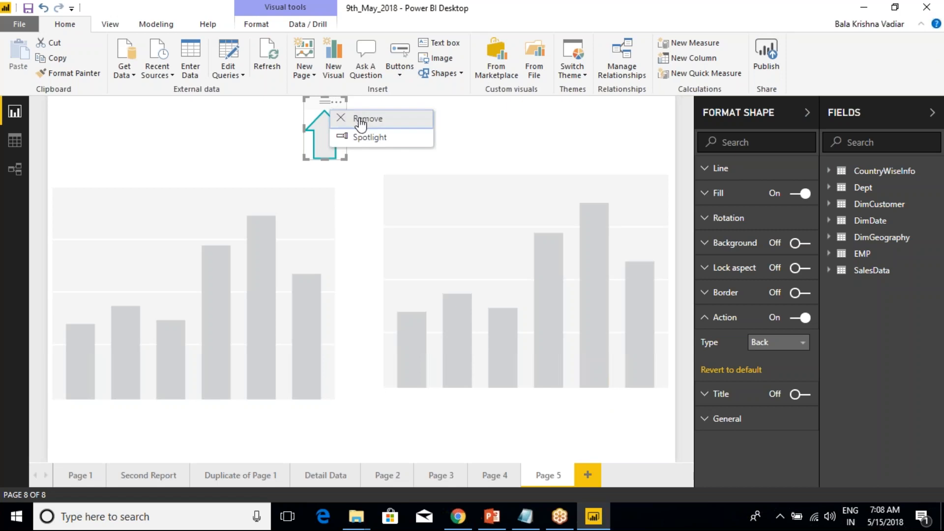
{"action": "left_click", "coordinate": [361, 117]}
{"action": "left_click", "coordinate": [284, 165]}
{"action": "left_click", "coordinate": [324, 117]}
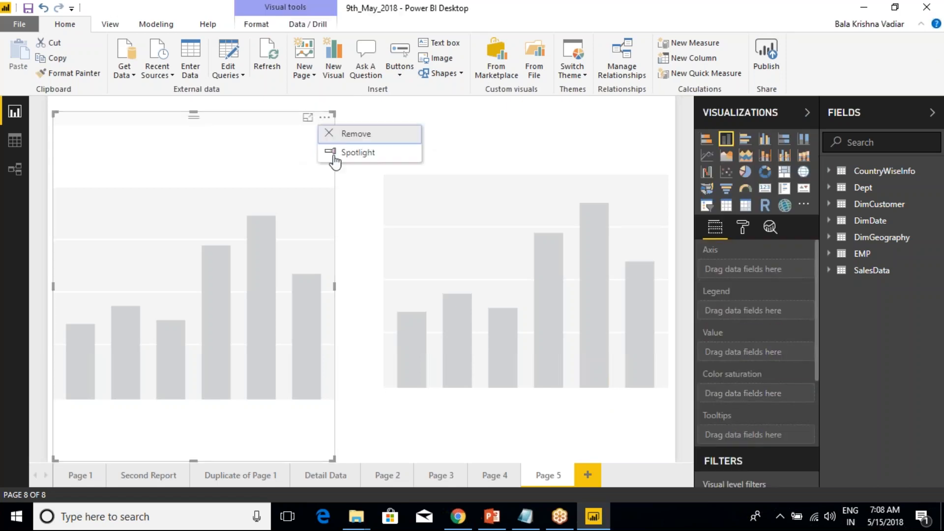
{"action": "left_click", "coordinate": [357, 134]}
{"action": "left_click", "coordinate": [560, 185]}
{"action": "left_click", "coordinate": [658, 118]}
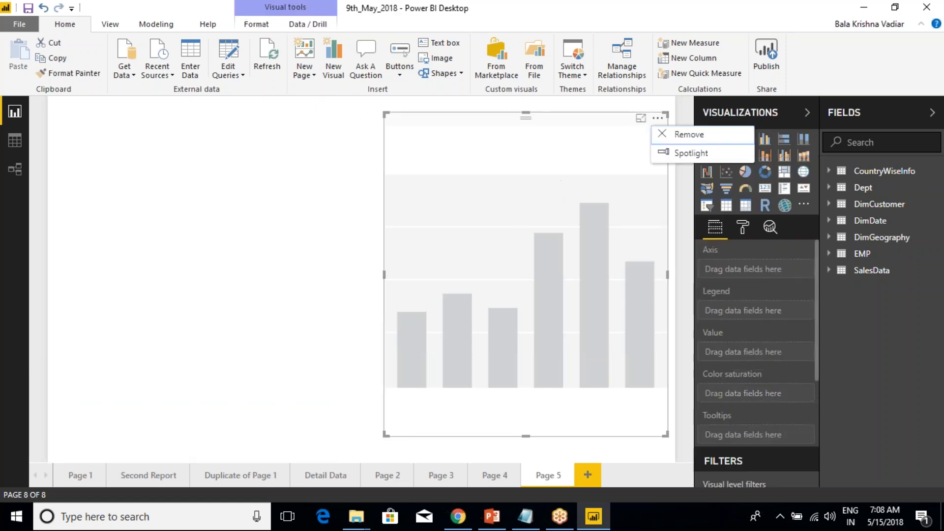
{"action": "left_click", "coordinate": [672, 138]}
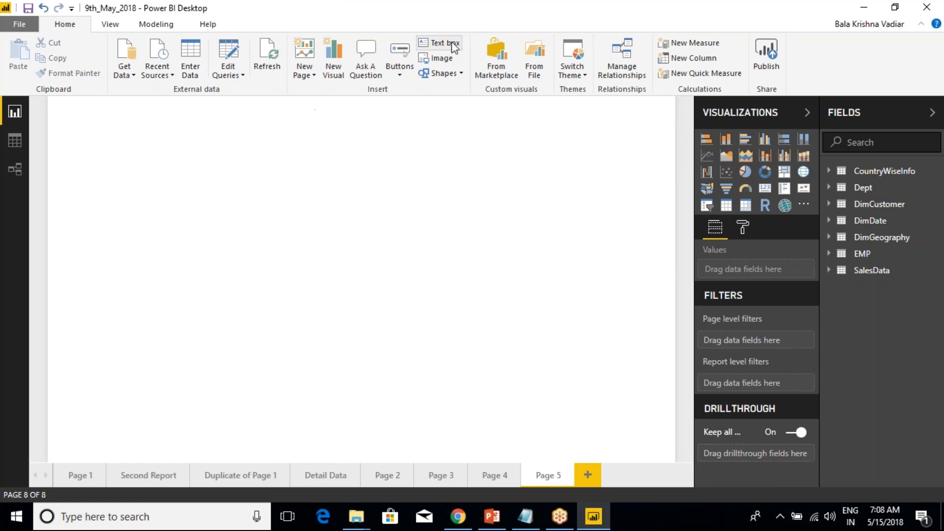
- Switch to the report's Page 1
{"action": "left_click", "coordinate": [69, 483]}
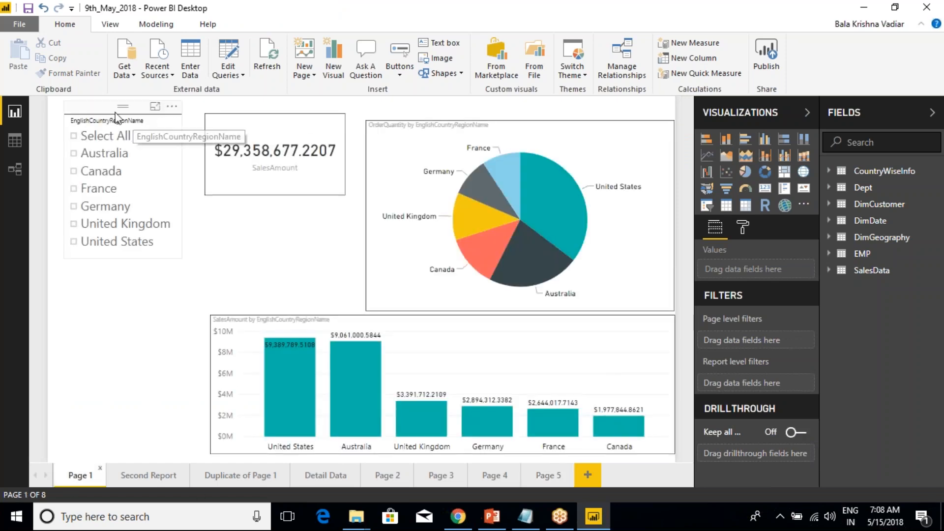
- Move the country slicer, the SalesAmount card and the pie chart down to free a strip above them on Page 1
{"action": "left_click_drag", "start_coordinate": [97, 127], "coordinate": [85, 170]}
{"action": "left_click_drag", "start_coordinate": [232, 116], "coordinate": [219, 162]}
{"action": "left_click_drag", "start_coordinate": [409, 130], "coordinate": [407, 178]}
{"action": "left_click", "coordinate": [255, 126]}
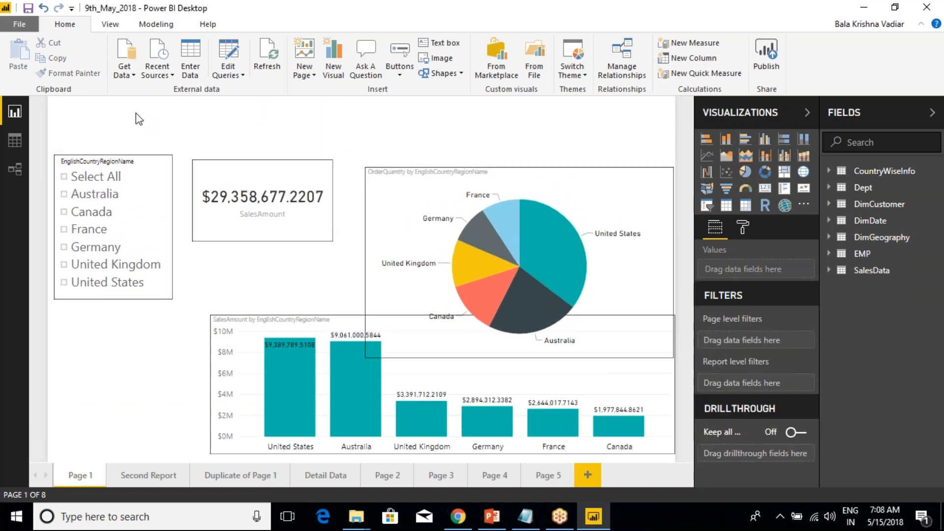
{"action": "key", "text": "ctrl+2"}
{"action": "mouse_move", "coordinate": [61, 103]}
{"action": "left_mouse_down"}
{"action": "mouse_move", "coordinate": [99, 116]}
{"action": "mouse_move", "coordinate": [434, 151]}
{"action": "mouse_move", "coordinate": [654, 150]}
{"action": "left_mouse_up"}
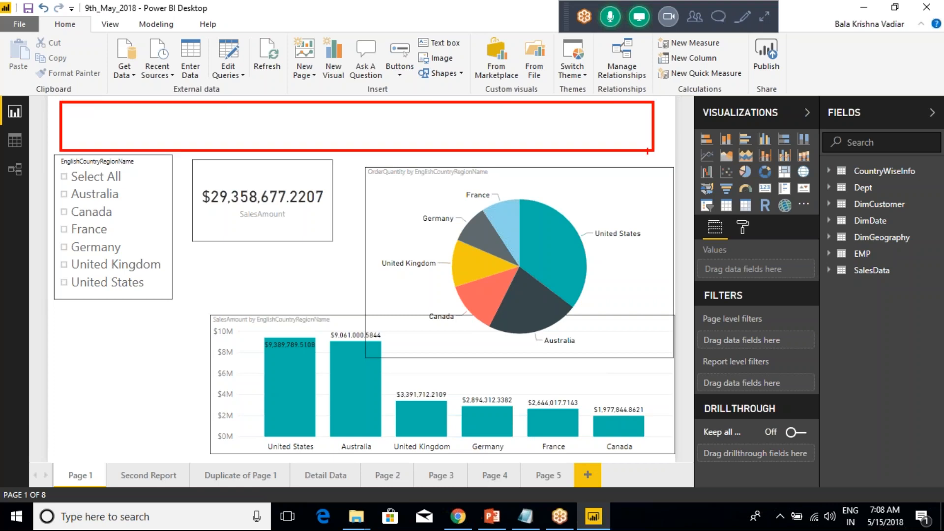
{"action": "key", "text": "Escape"}
- Insert a text box, shrink it to a thin strip, place it above the visuals and stretch it across the page width
{"action": "left_click", "coordinate": [439, 47]}
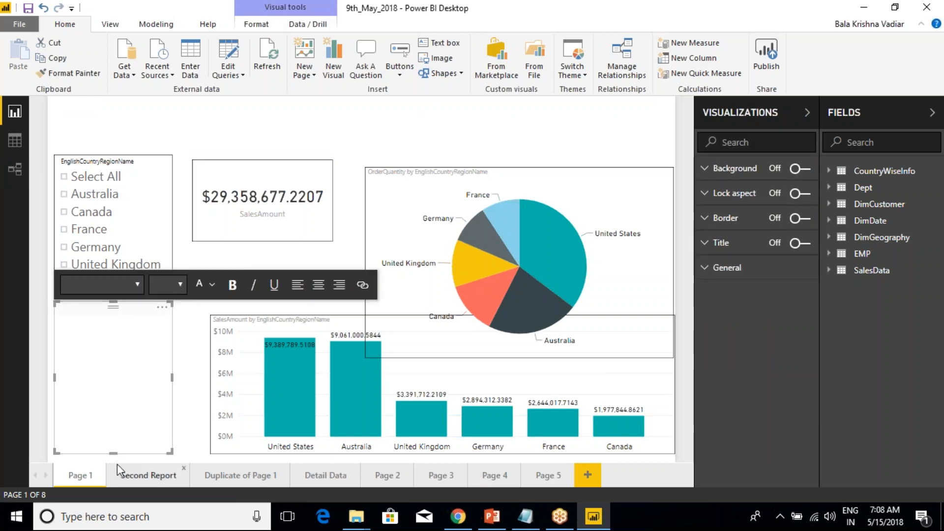
{"action": "left_click_drag", "start_coordinate": [113, 452], "coordinate": [113, 329]}
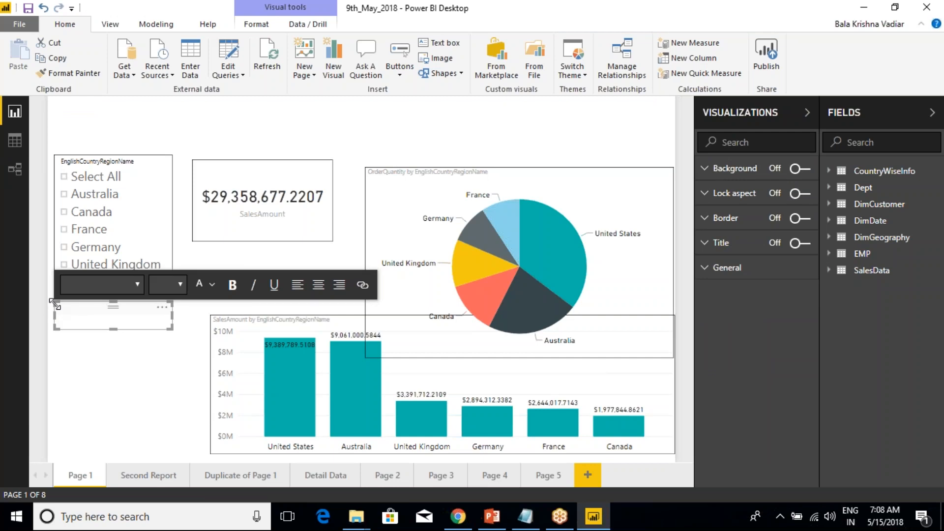
{"action": "left_click", "coordinate": [118, 328]}
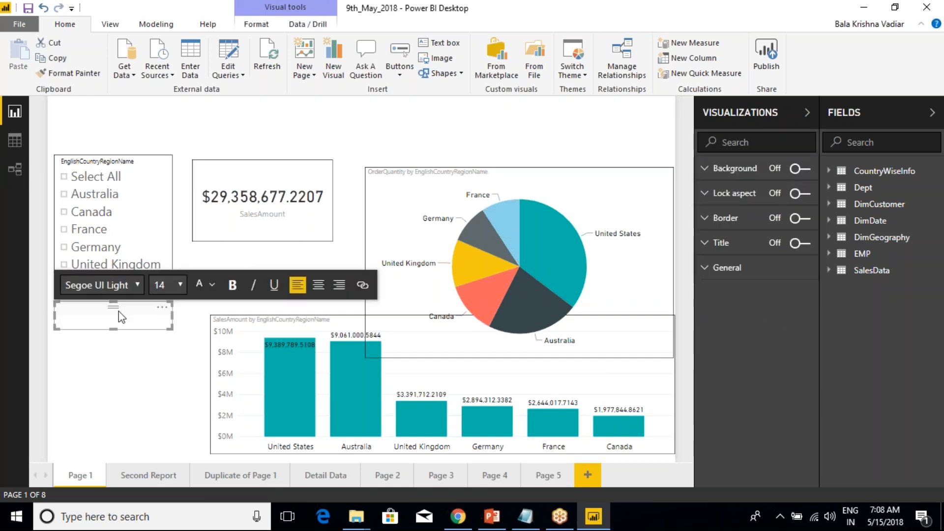
{"action": "left_click_drag", "start_coordinate": [165, 308], "coordinate": [670, 151]}
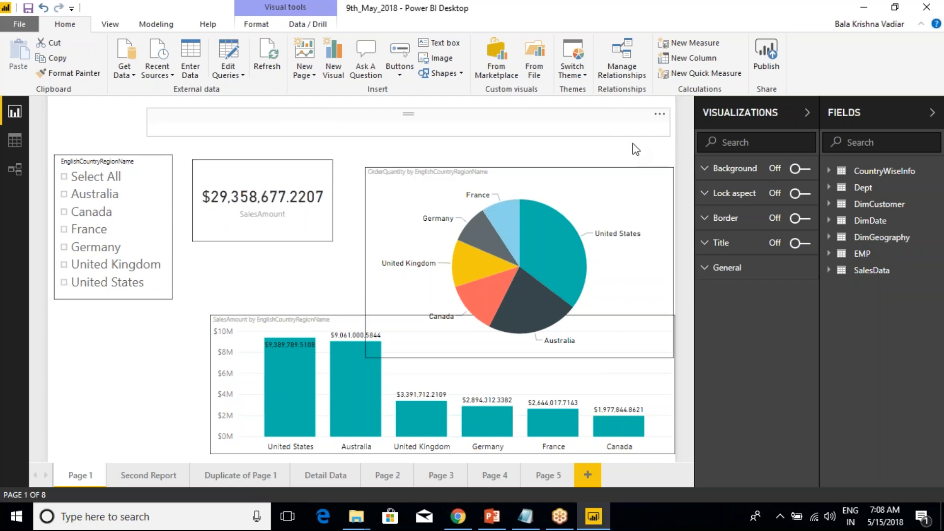
{"action": "left_click", "coordinate": [229, 126]}
{"action": "left_click_drag", "start_coordinate": [147, 123], "coordinate": [60, 131]}
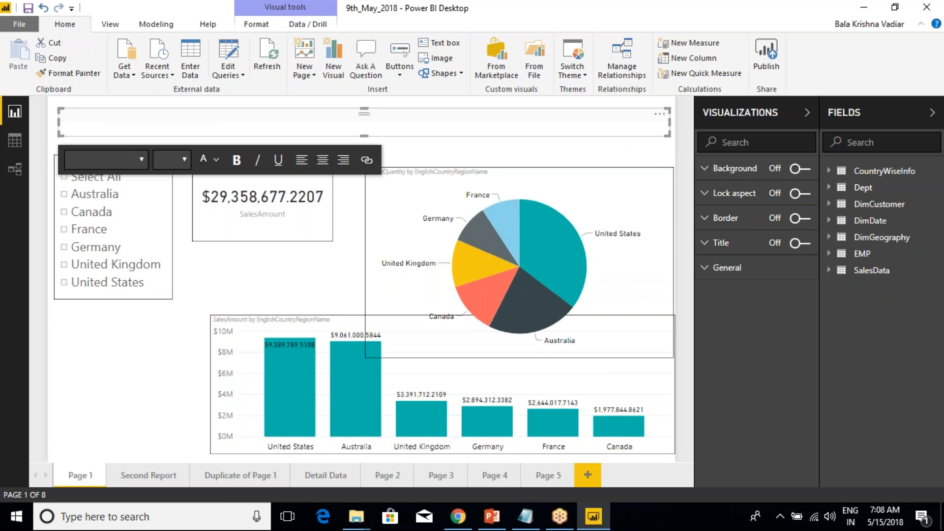
- Highlight the France slice and nudge the pie chart up toward the text box
{"action": "left_click", "coordinate": [512, 238]}
{"action": "left_click_drag", "start_coordinate": [505, 163], "coordinate": [491, 151]}
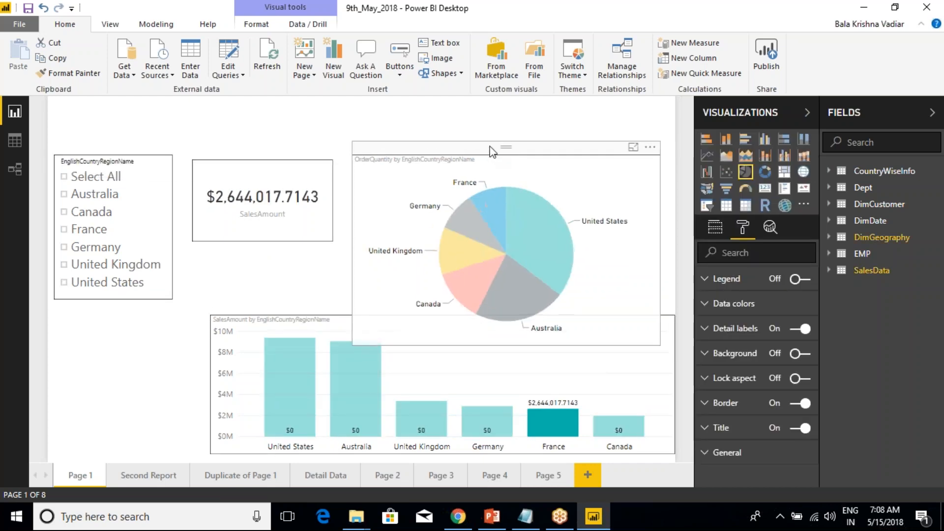
- Turn on the text box's border and set the border color to red
{"action": "left_click", "coordinate": [412, 129]}
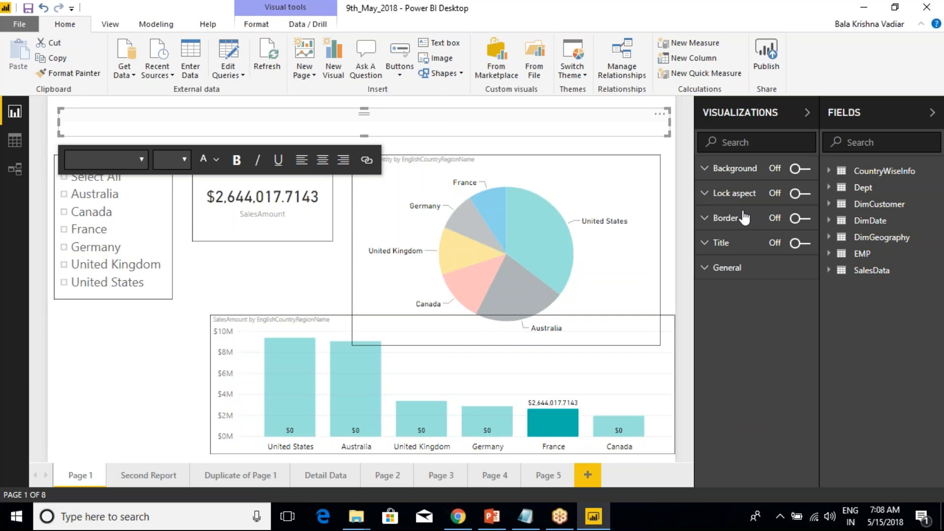
{"action": "left_click", "coordinate": [802, 219]}
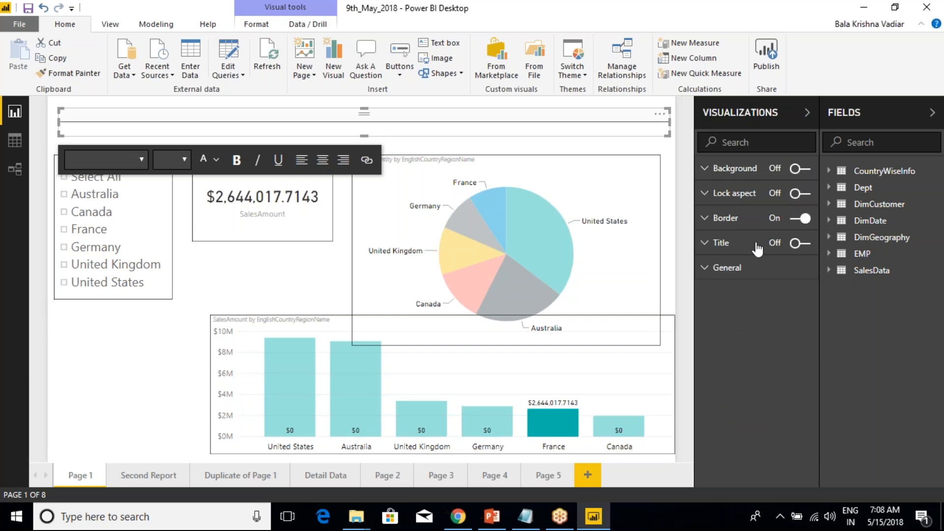
{"action": "left_click", "coordinate": [710, 224]}
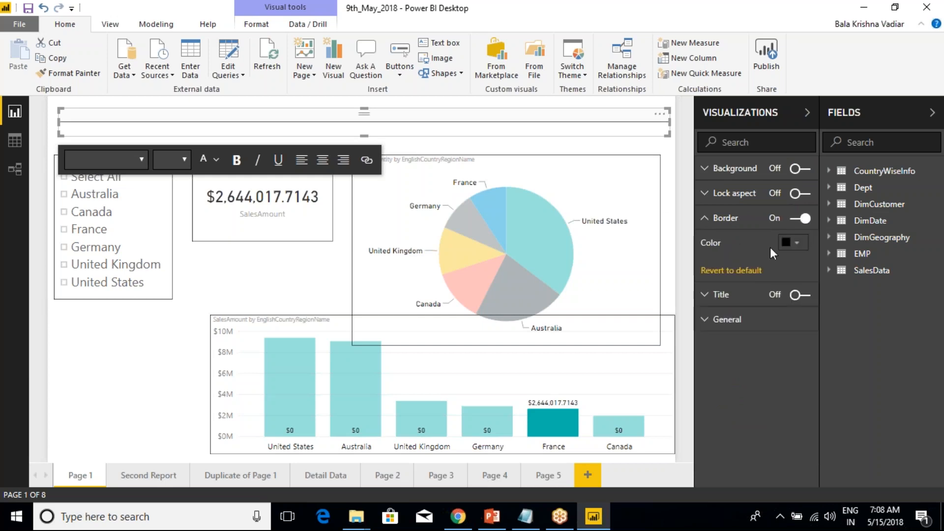
{"action": "left_click", "coordinate": [806, 241]}
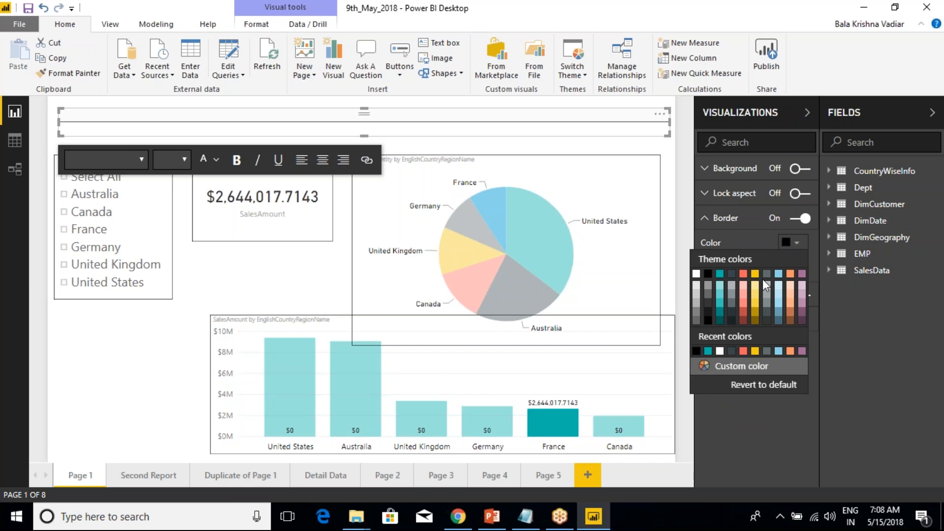
{"action": "left_click", "coordinate": [703, 366]}
{"action": "left_click", "coordinate": [703, 308]}
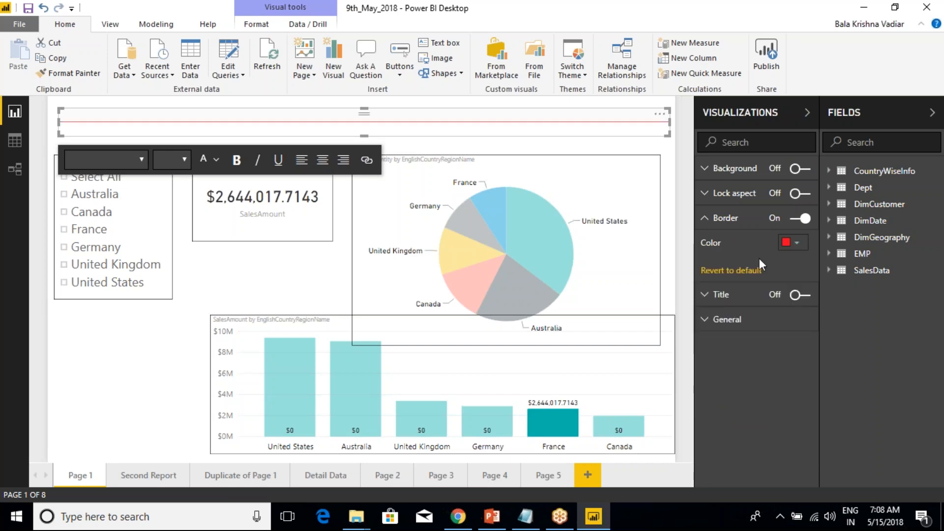
{"action": "left_click", "coordinate": [108, 374]}
{"action": "left_click", "coordinate": [359, 130]}
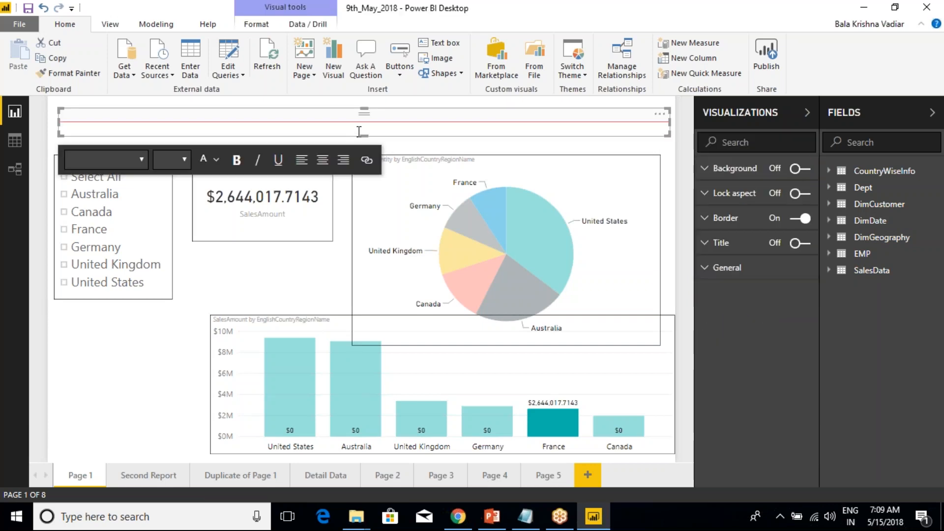
{"action": "left_click", "coordinate": [128, 334]}
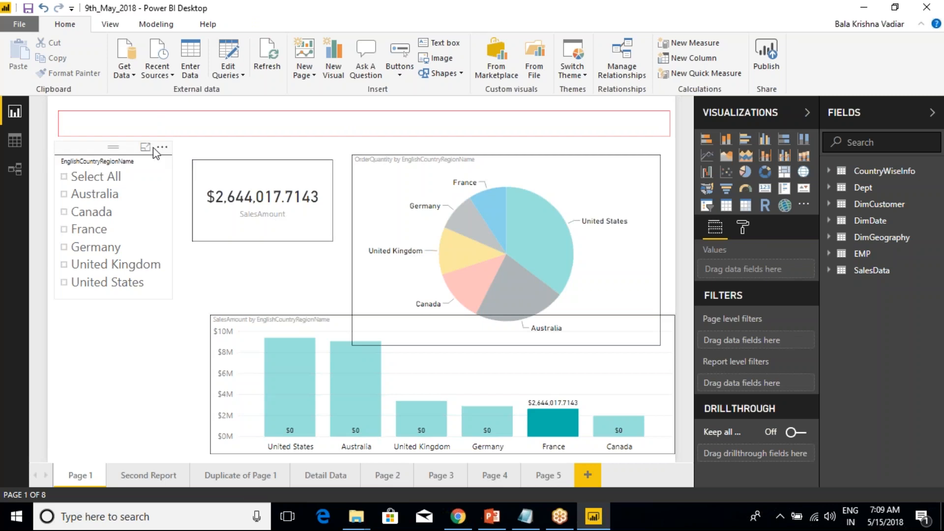
- Shift the country slicer, the SalesAmount card and the pie chart slightly down to leave a gap below the text box
{"action": "left_click", "coordinate": [94, 151]}
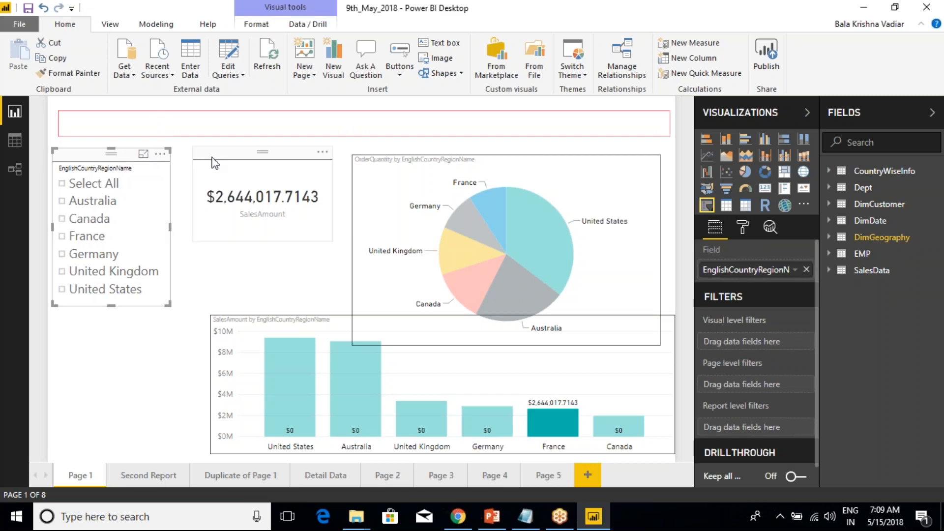
{"action": "left_click", "coordinate": [228, 165]}
{"action": "left_click_drag", "start_coordinate": [228, 168], "coordinate": [224, 179]}
{"action": "left_click", "coordinate": [429, 150]}
{"action": "left_click_drag", "start_coordinate": [429, 150], "coordinate": [423, 177]}
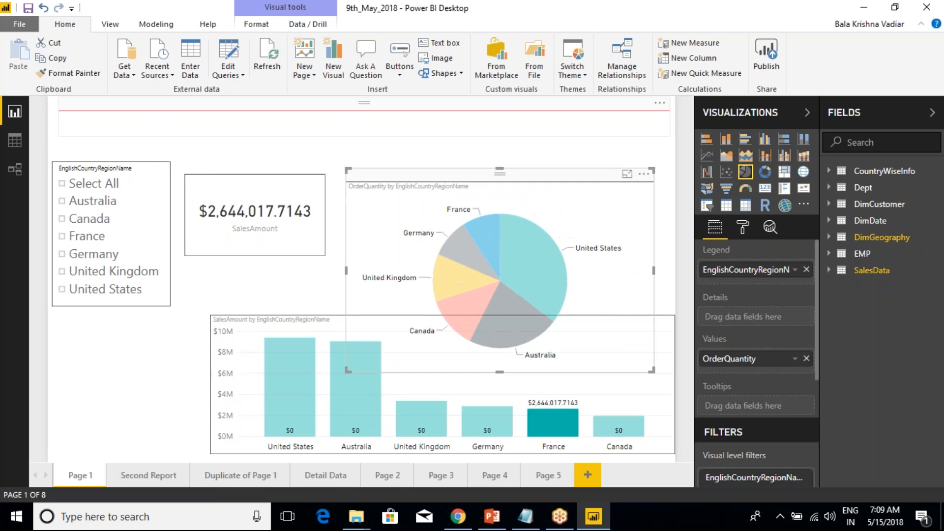
- Enter "Summary Of Sales Report on Country Basis" in the text box as the page heading
{"action": "left_click", "coordinate": [342, 126]}
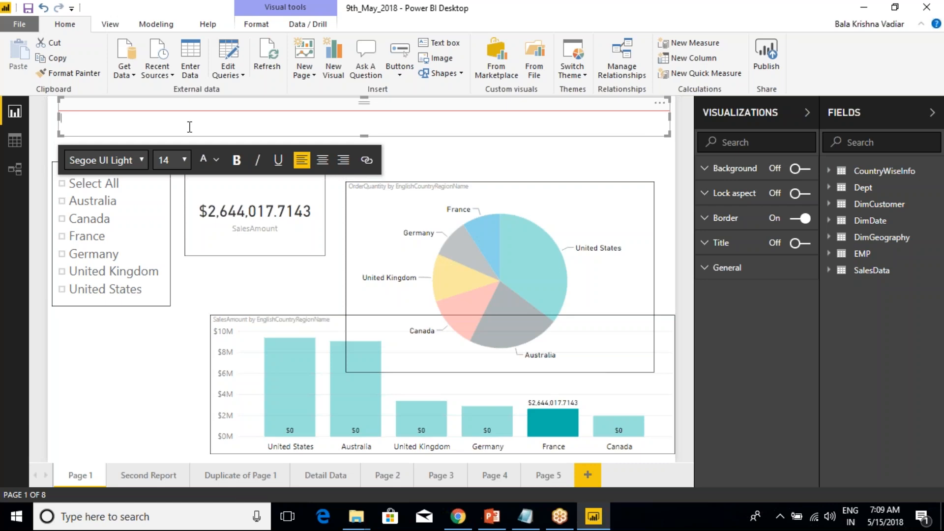
{"action": "type", "text": "mmary Of Sales Report on Country Basis"}
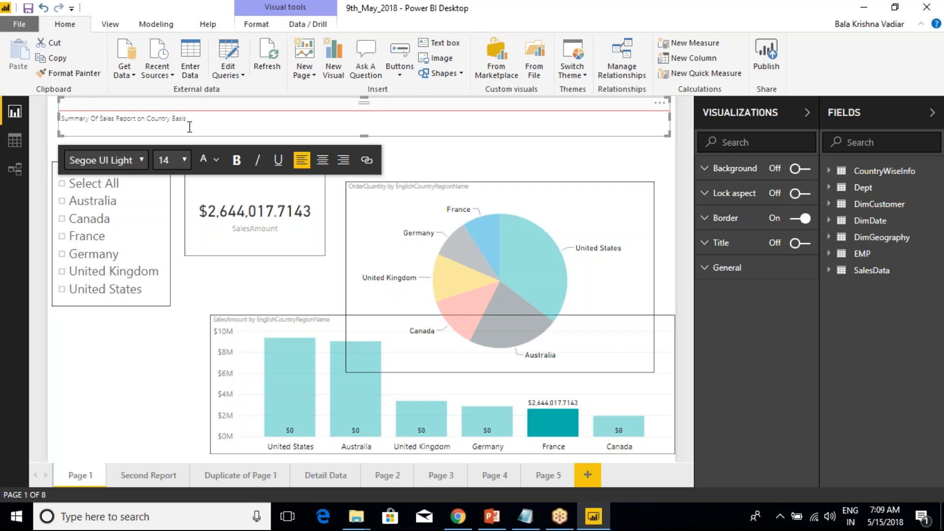
- Set the whole heading text to the Arial Black font at size 28
{"action": "left_click_drag", "start_coordinate": [208, 127], "coordinate": [56, 125]}
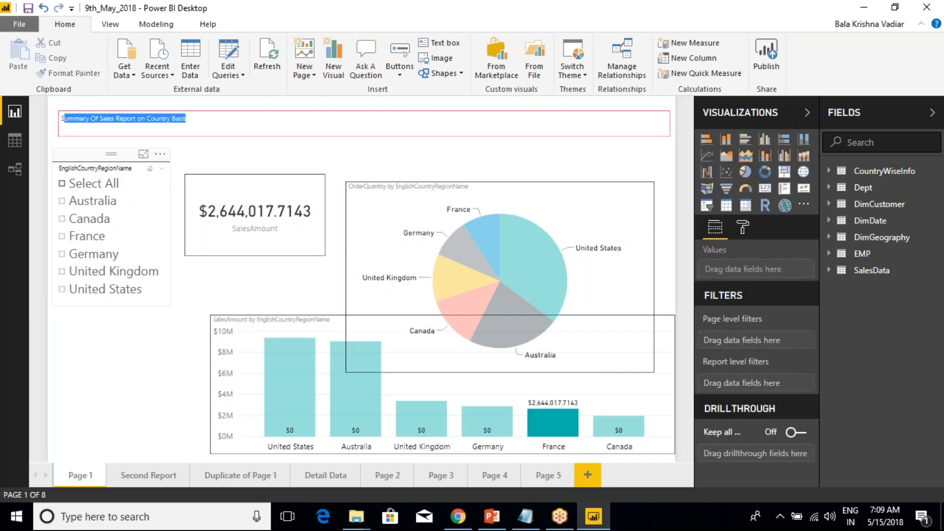
{"action": "left_click_drag", "start_coordinate": [193, 119], "coordinate": [22, 121]}
{"action": "left_click", "coordinate": [206, 123]}
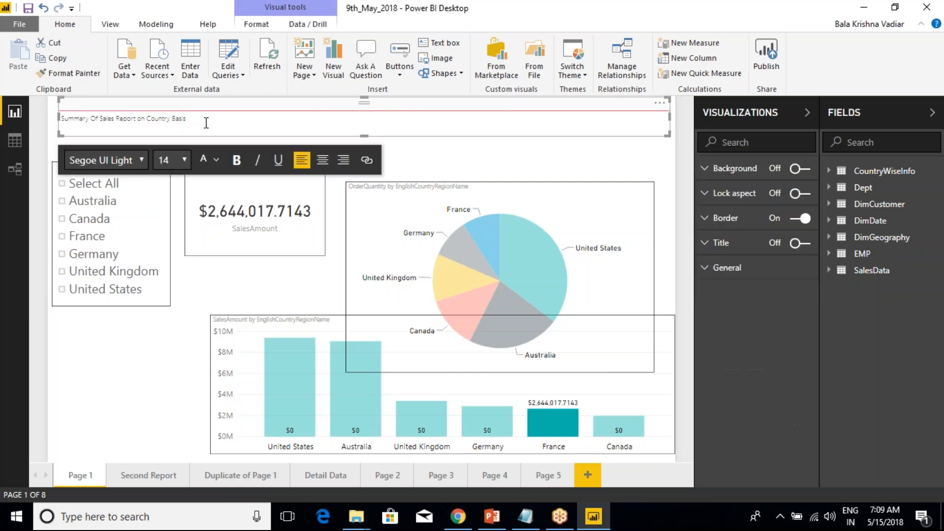
{"action": "key", "text": "ctrl+a"}
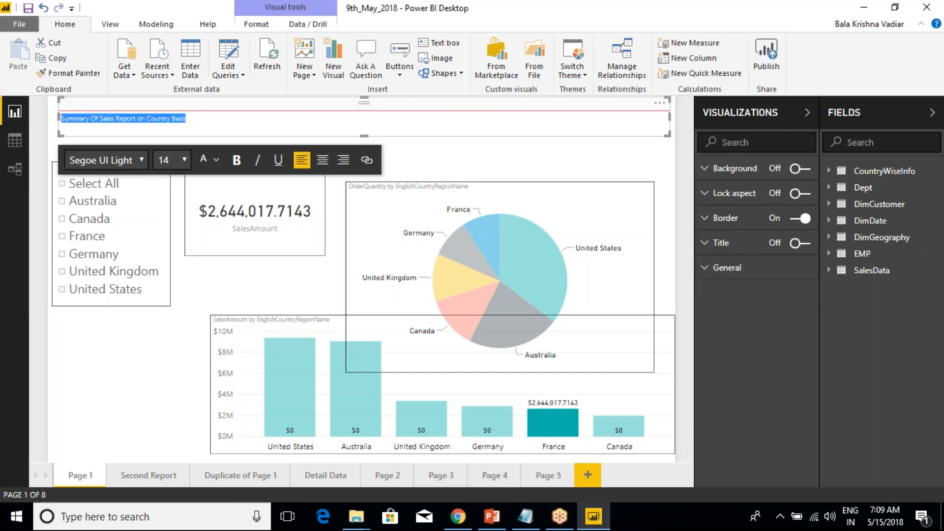
{"action": "left_click", "coordinate": [140, 161]}
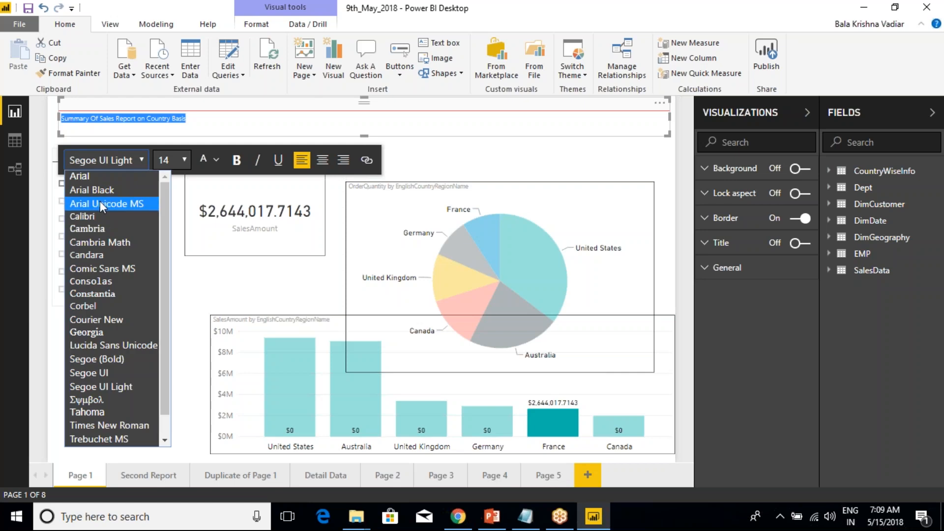
{"action": "left_click", "coordinate": [98, 188]}
{"action": "left_click", "coordinate": [185, 165]}
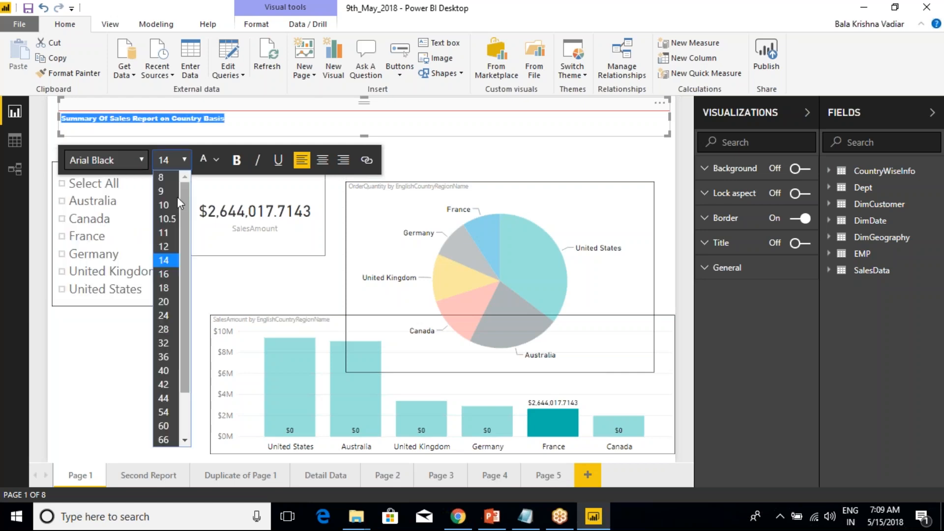
{"action": "left_click", "coordinate": [165, 329]}
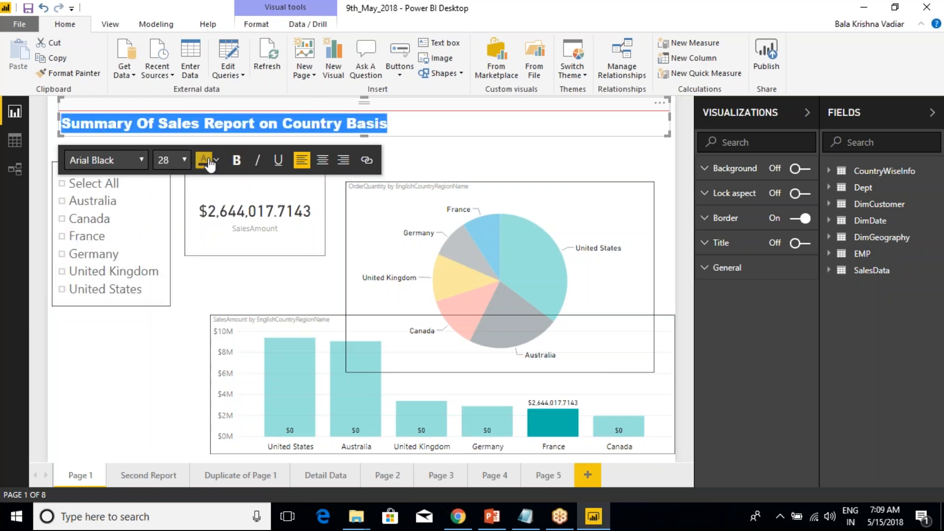
- Make the heading text bold, italic and underlined, and center it in the text box
{"action": "left_click", "coordinate": [235, 161]}
{"action": "left_click", "coordinate": [257, 160]}
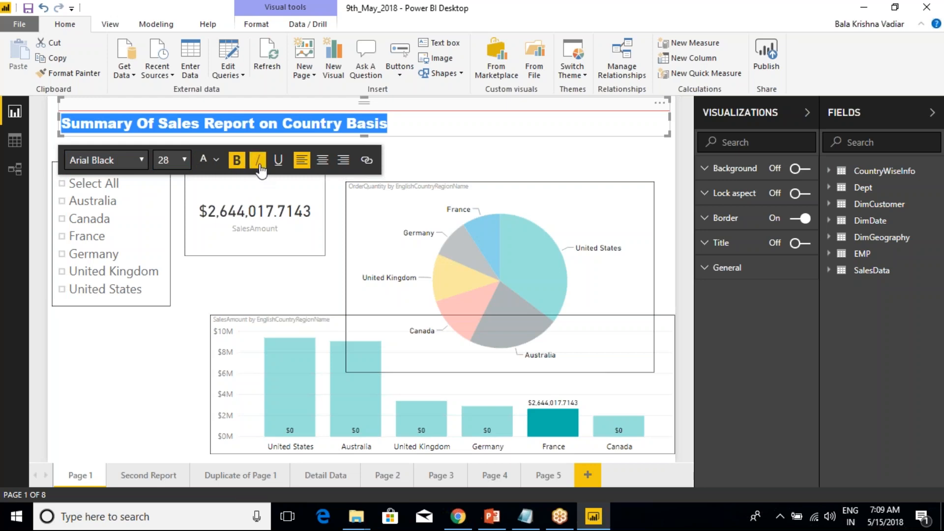
{"action": "left_click", "coordinate": [279, 160]}
{"action": "left_click", "coordinate": [322, 160]}
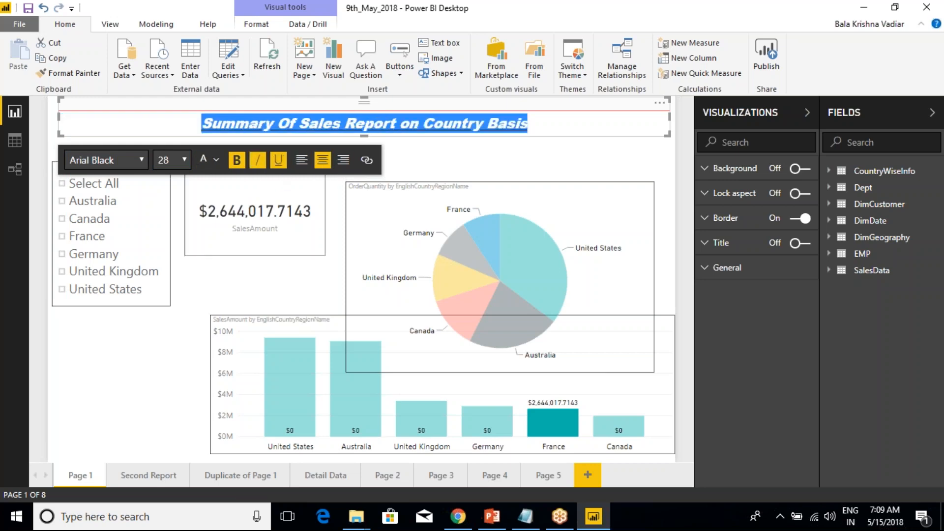
- Remove the underline from the heading text and deselect the text box
{"action": "key", "text": "ctrl+a"}
{"action": "left_click", "coordinate": [279, 159]}
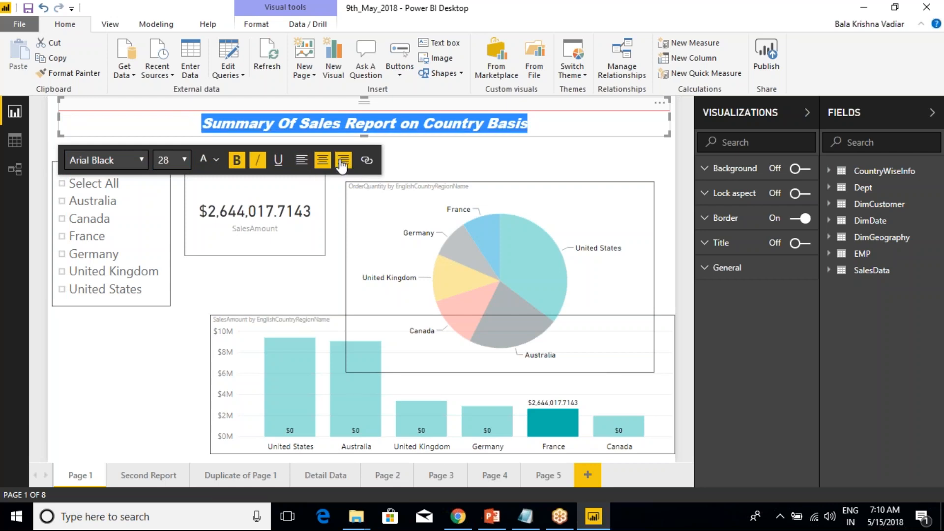
{"action": "left_click", "coordinate": [537, 130]}
{"action": "left_click", "coordinate": [491, 159]}
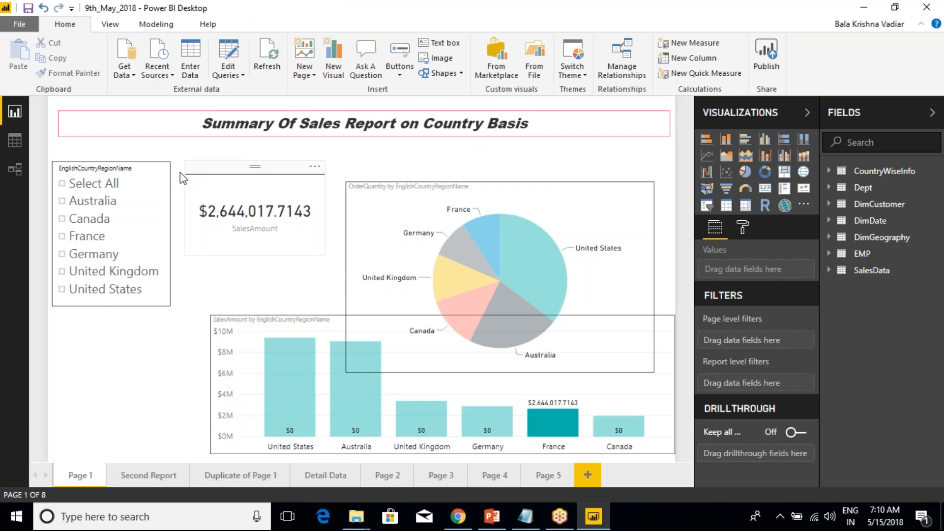
- Turn on Spotlight for the heading text box and clear it again
{"action": "left_click", "coordinate": [173, 136]}
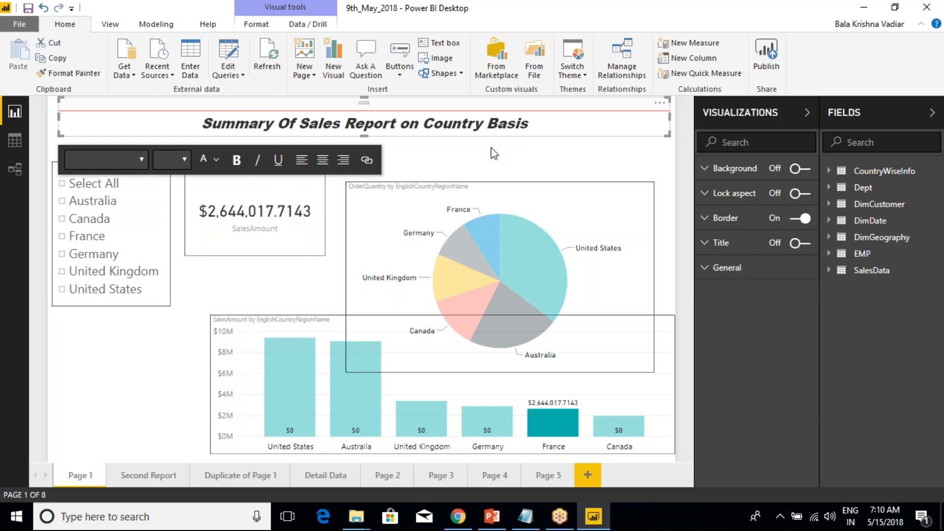
{"action": "left_click", "coordinate": [560, 151]}
{"action": "left_click", "coordinate": [533, 132]}
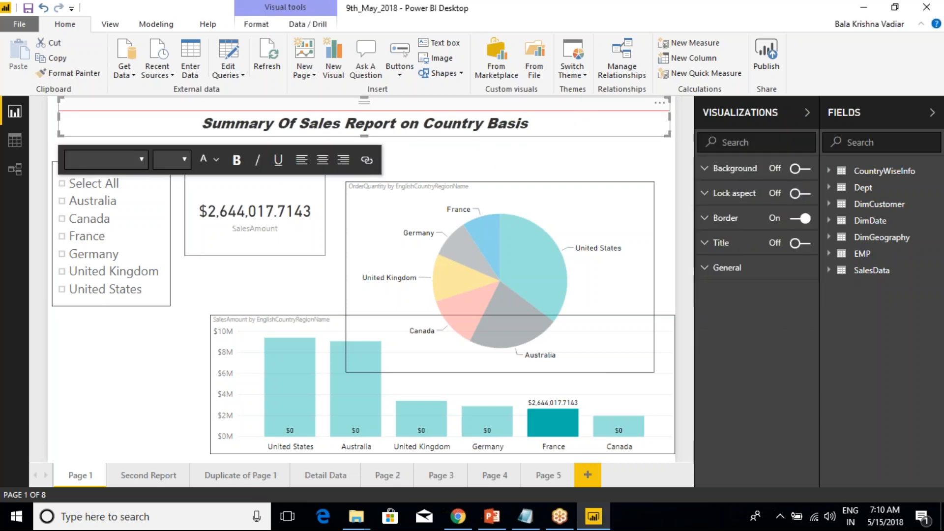
{"action": "left_click", "coordinate": [660, 103]}
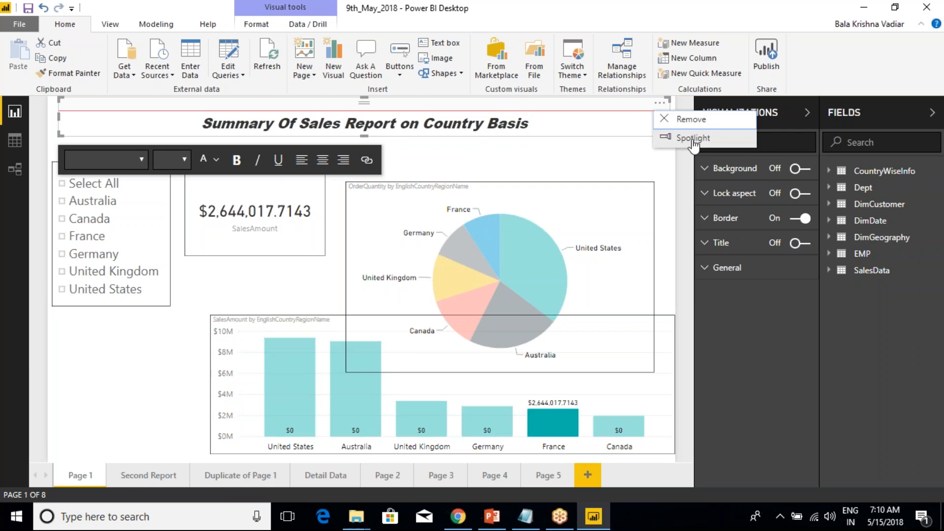
{"action": "left_click", "coordinate": [693, 138]}
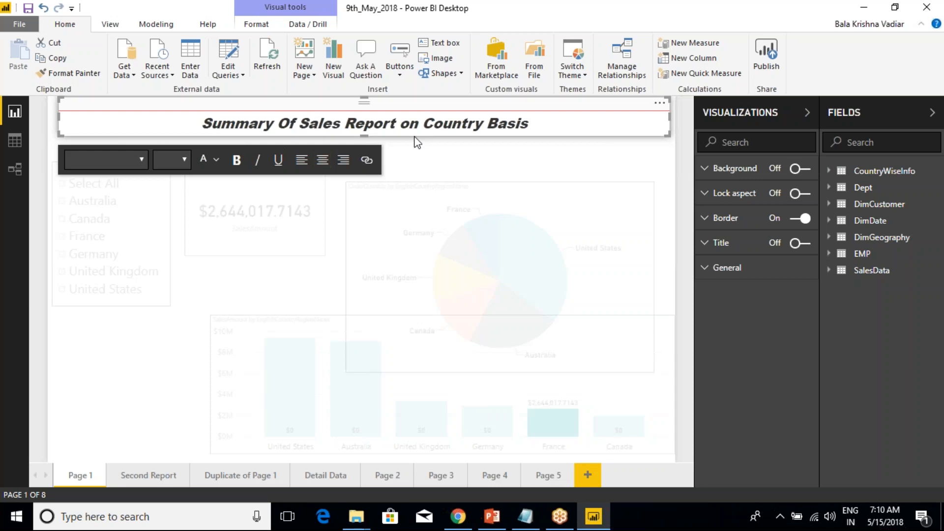
{"action": "left_click", "coordinate": [549, 167]}
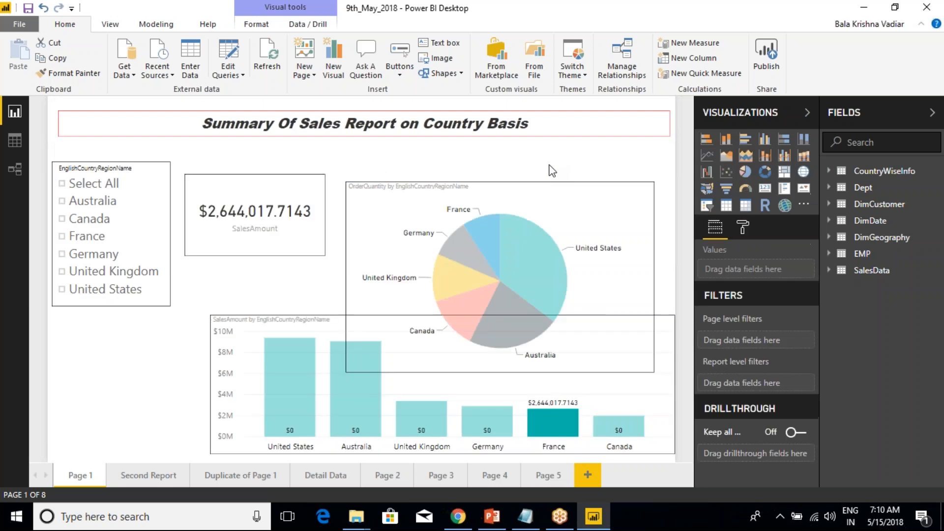
- Cross-highlight the page's visuals by the United States slice of the pie chart
{"action": "left_click", "coordinate": [518, 238]}
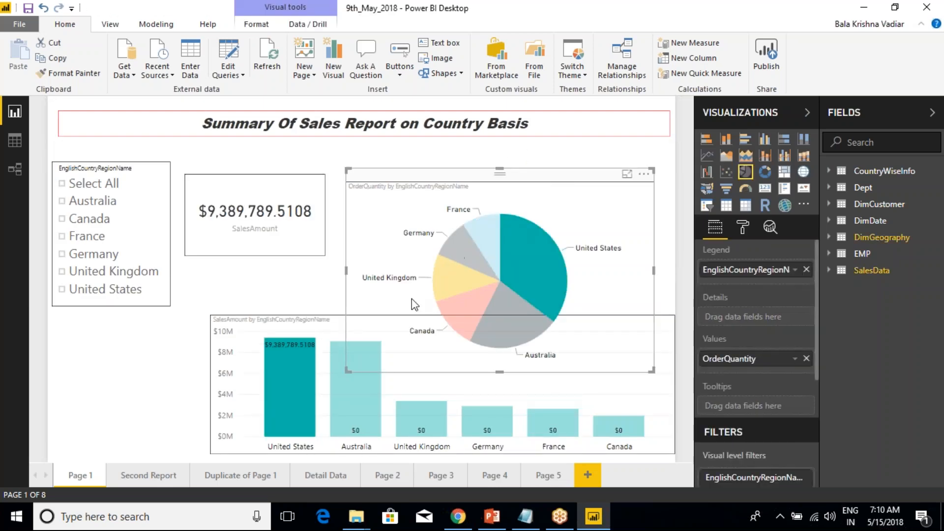
- Clear the pie chart's cross-highlighting from the page's visuals and deselect the chart
{"action": "left_click", "coordinate": [517, 241]}
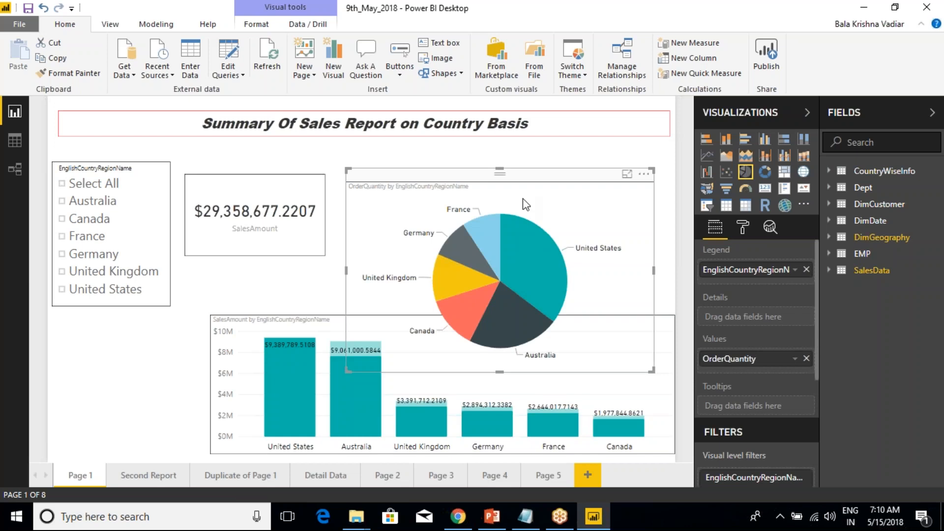
{"action": "left_click", "coordinate": [112, 358]}
- Turn on the heading text box's background and set it to black with 79% transparency
{"action": "left_click", "coordinate": [570, 129]}
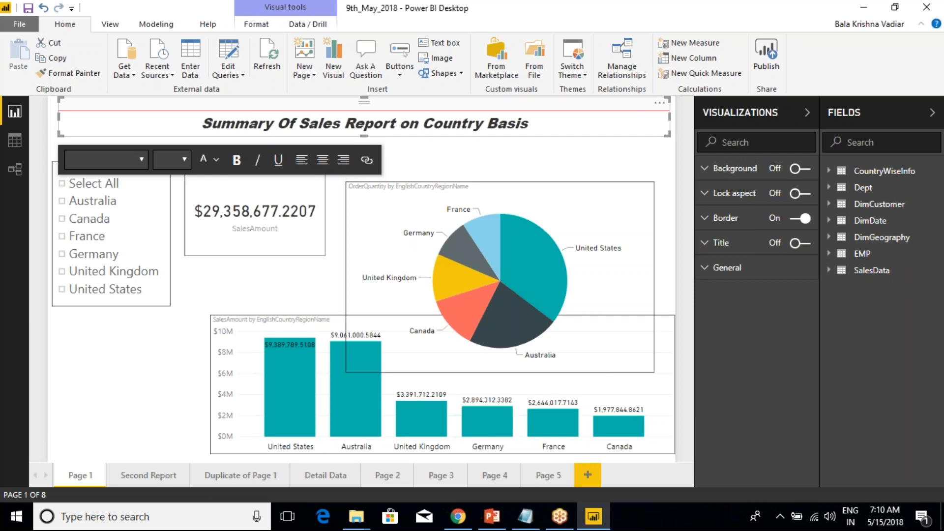
{"action": "left_click", "coordinate": [709, 171]}
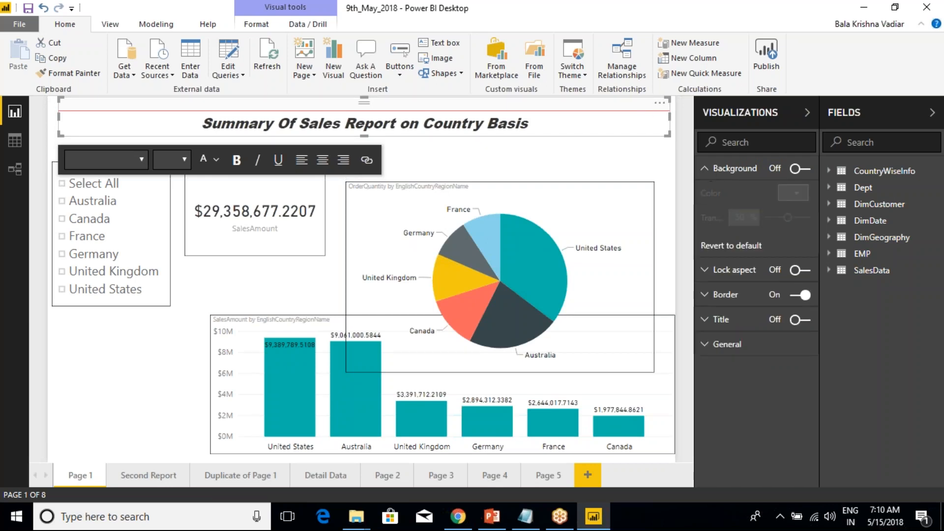
{"action": "left_click", "coordinate": [800, 168]}
{"action": "left_click", "coordinate": [800, 198]}
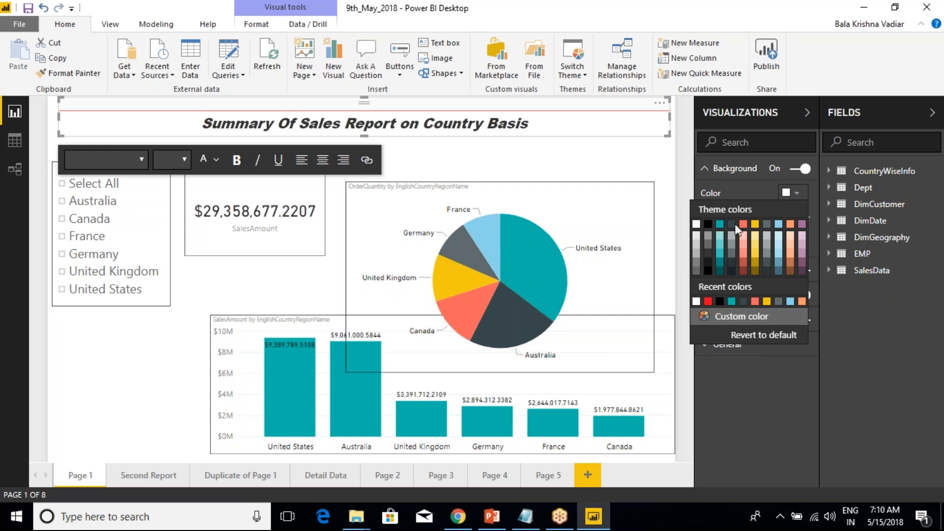
{"action": "left_click", "coordinate": [696, 224]}
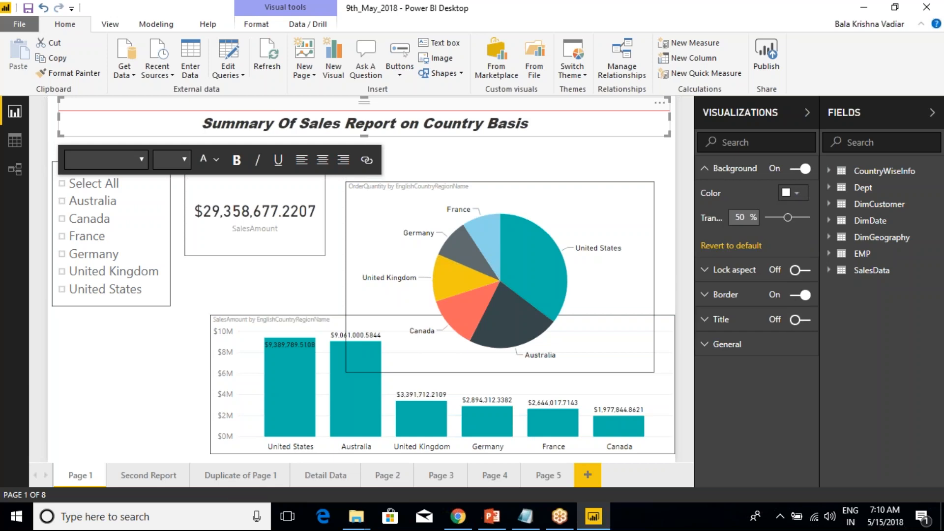
{"action": "left_click", "coordinate": [806, 193]}
{"action": "left_click", "coordinate": [711, 227]}
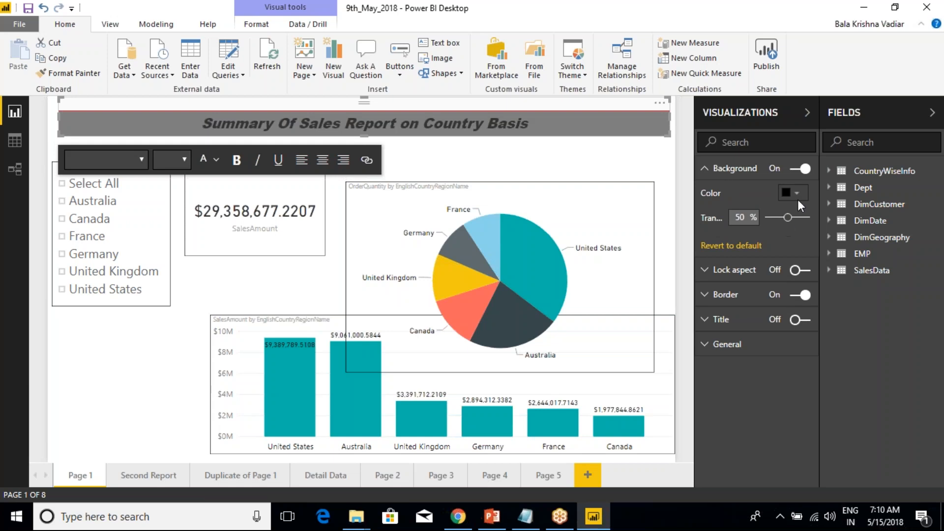
{"action": "mouse_move", "coordinate": [789, 225]}
{"action": "left_mouse_down"}
{"action": "mouse_move", "coordinate": [775, 224]}
{"action": "mouse_move", "coordinate": [804, 221]}
{"action": "mouse_move", "coordinate": [795, 219]}
{"action": "left_mouse_up"}
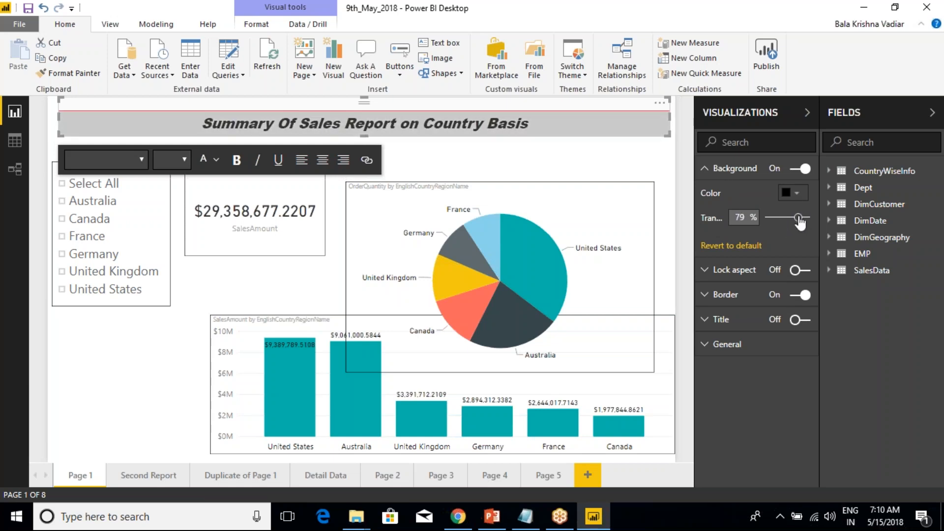
{"action": "left_click", "coordinate": [567, 154]}
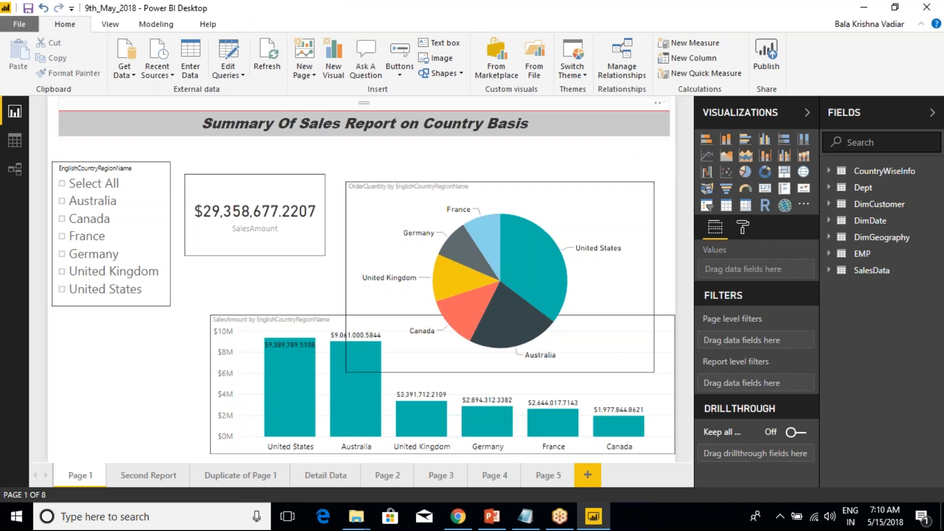
- Turn on the title option for the heading text box and check its Title and General settings
{"action": "left_click", "coordinate": [585, 127]}
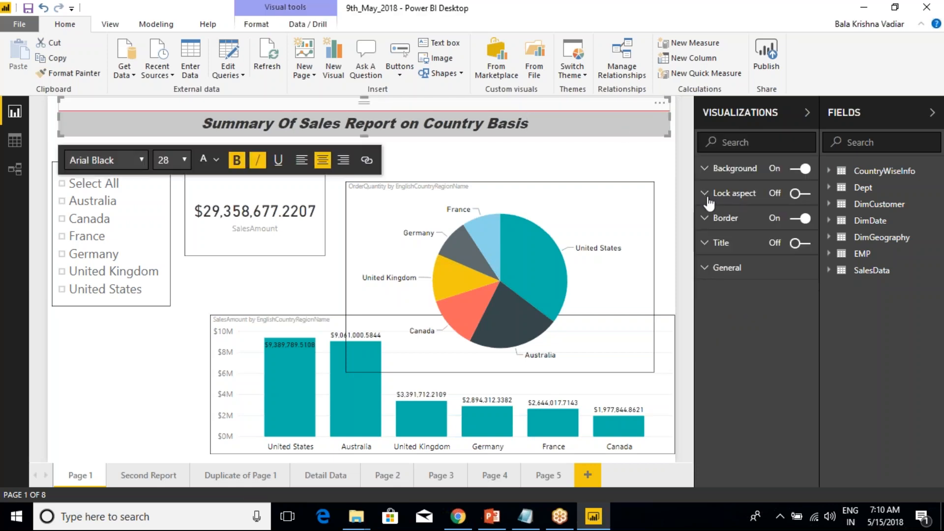
{"action": "left_click", "coordinate": [705, 242]}
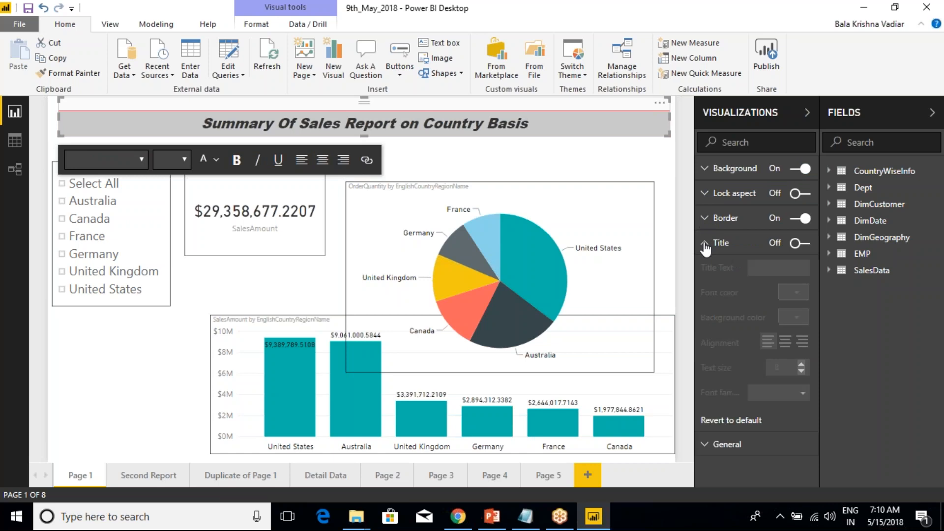
{"action": "left_click", "coordinate": [801, 244]}
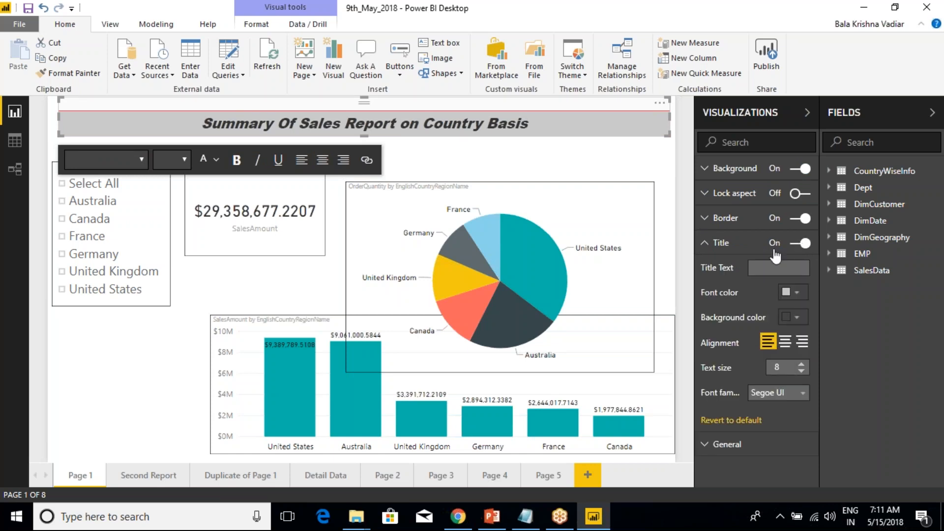
{"action": "left_click", "coordinate": [716, 246]}
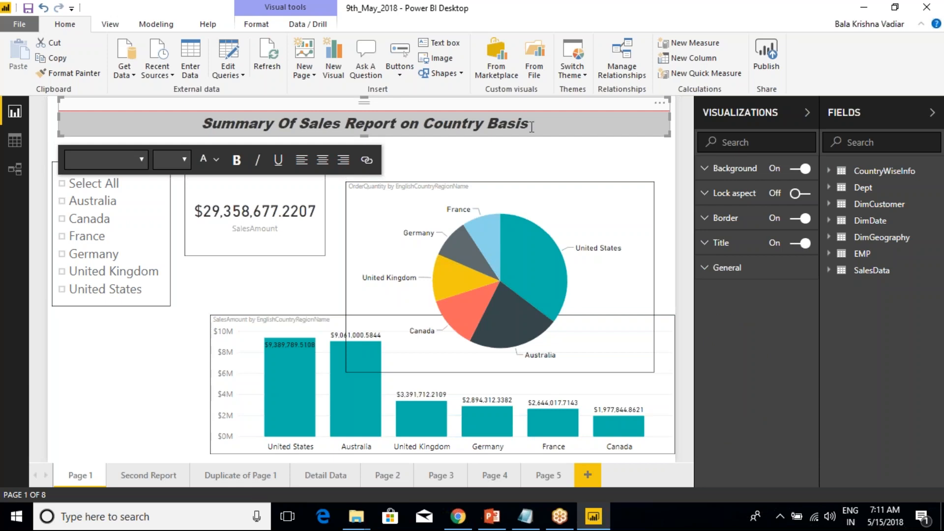
{"action": "left_click", "coordinate": [703, 246]}
{"action": "left_click", "coordinate": [707, 245]}
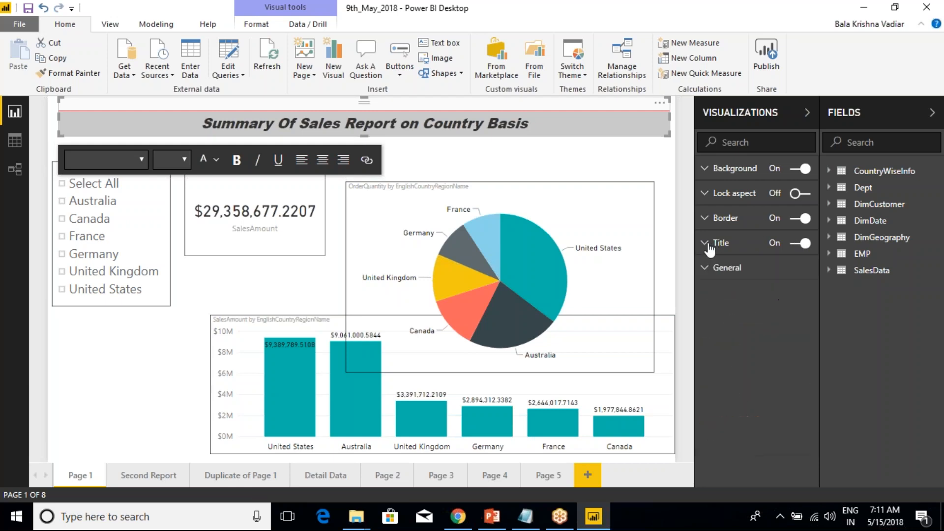
{"action": "left_click", "coordinate": [705, 270]}
{"action": "left_click", "coordinate": [705, 271]}
{"action": "left_click", "coordinate": [588, 191]}
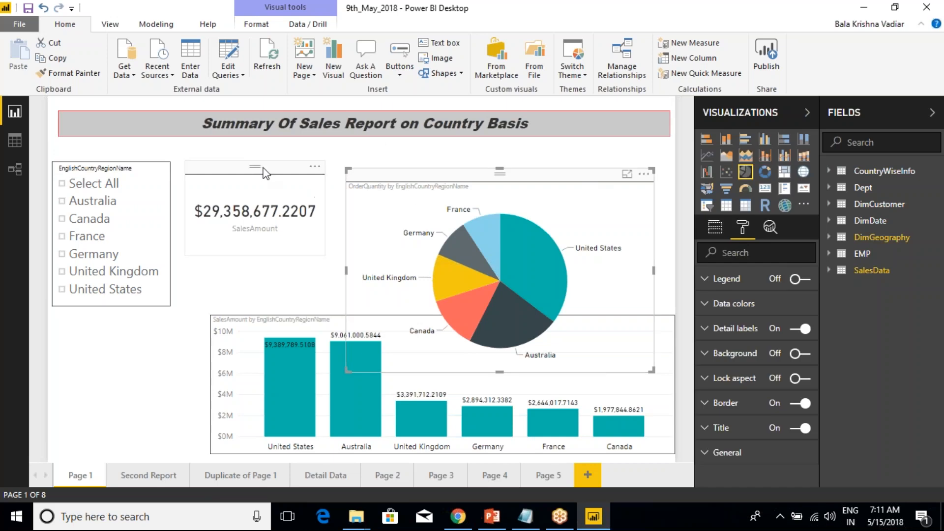
{"action": "left_click", "coordinate": [253, 177]}
{"action": "left_click", "coordinate": [133, 162]}
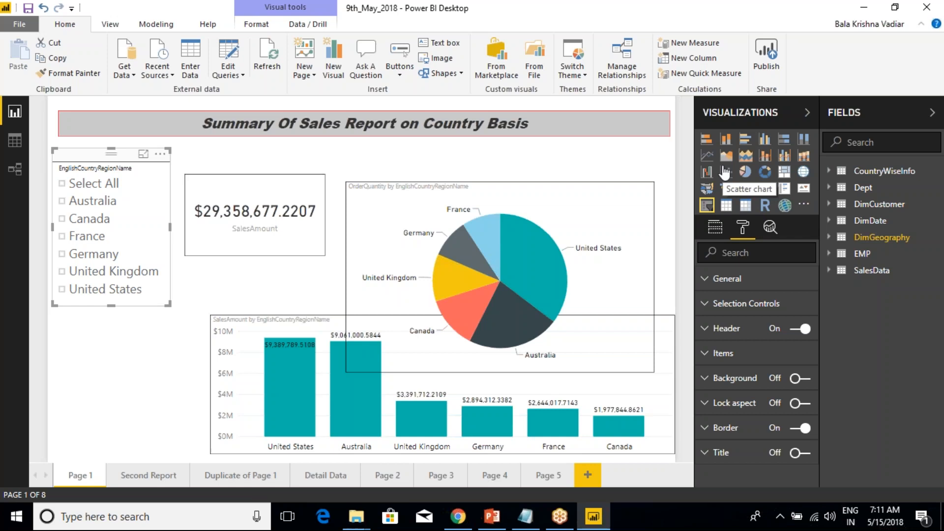
{"action": "mouse_move", "coordinate": [713, 129]}
{"action": "left_mouse_down"}
{"action": "mouse_move", "coordinate": [721, 112]}
{"action": "mouse_move", "coordinate": [733, 118]}
{"action": "left_mouse_up"}
{"action": "left_click_drag", "start_coordinate": [742, 137], "coordinate": [751, 115]}
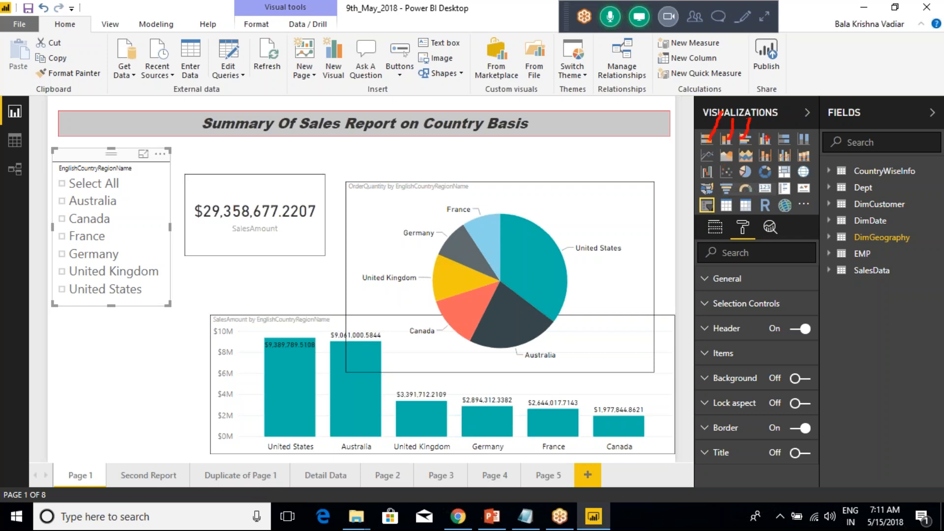
{"action": "mouse_move", "coordinate": [729, 160]}
{"action": "left_mouse_down"}
{"action": "mouse_move", "coordinate": [767, 154]}
{"action": "mouse_move", "coordinate": [790, 166]}
{"action": "left_mouse_up"}
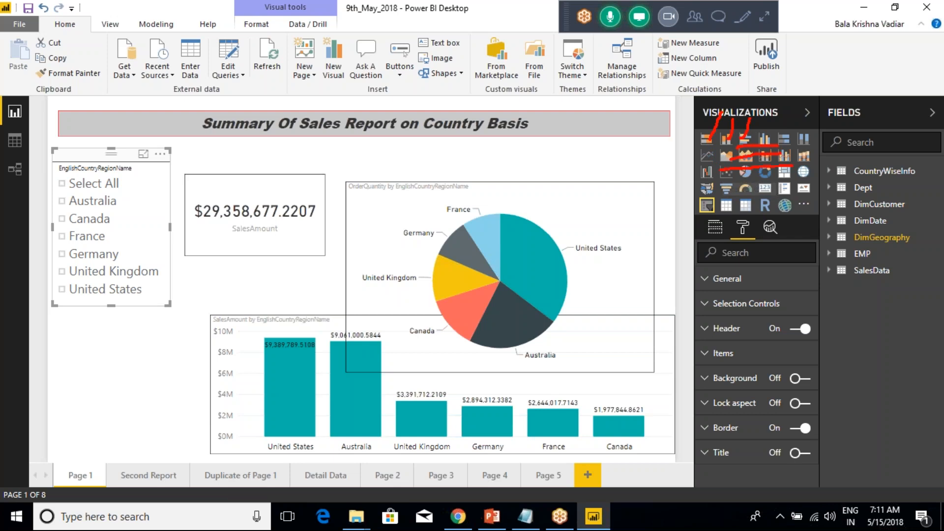
{"action": "left_click_drag", "start_coordinate": [719, 192], "coordinate": [808, 189]}
{"action": "mouse_move", "coordinate": [715, 190]}
{"action": "left_mouse_down"}
{"action": "mouse_move", "coordinate": [702, 169]}
{"action": "mouse_move", "coordinate": [709, 124]}
{"action": "mouse_move", "coordinate": [768, 120]}
{"action": "left_mouse_up"}
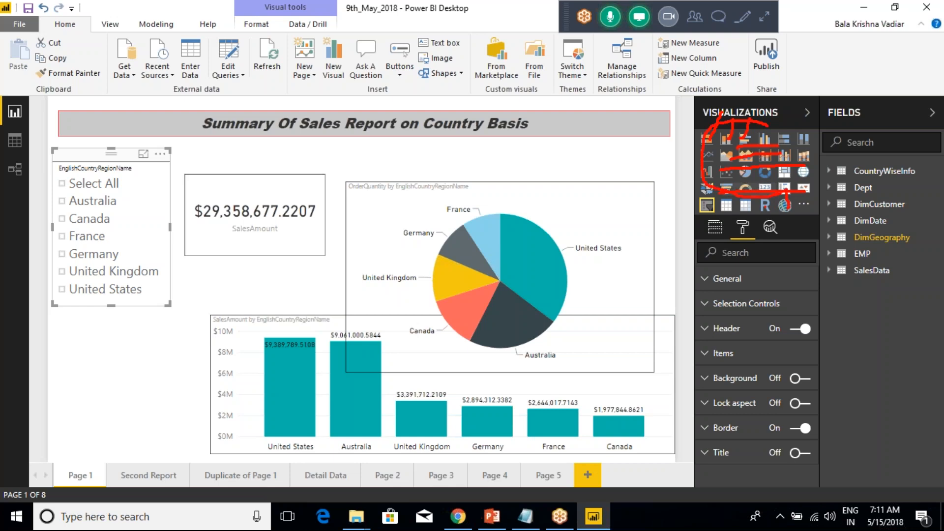
{"action": "key", "text": "Escape"}
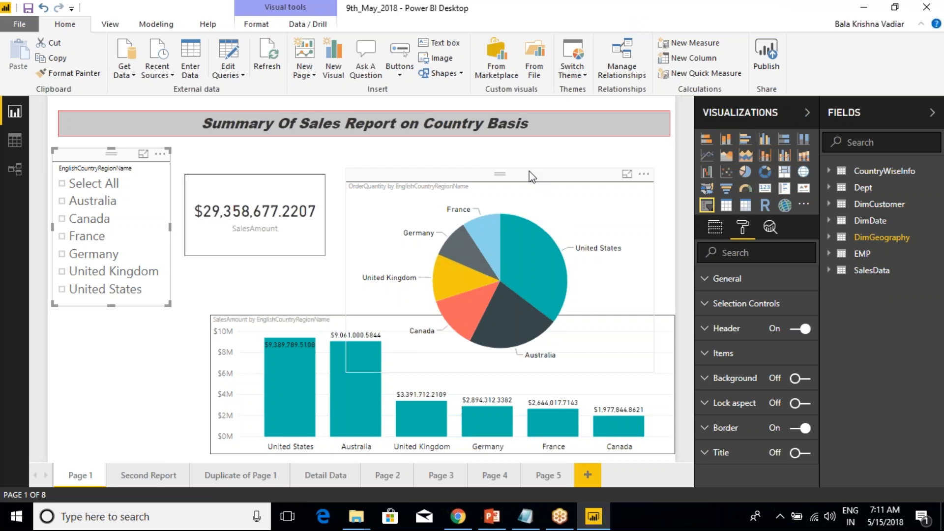
- Move the order quantity pie chart slightly upward, closer to the heading
{"action": "left_click_drag", "start_coordinate": [531, 176], "coordinate": [529, 156]}
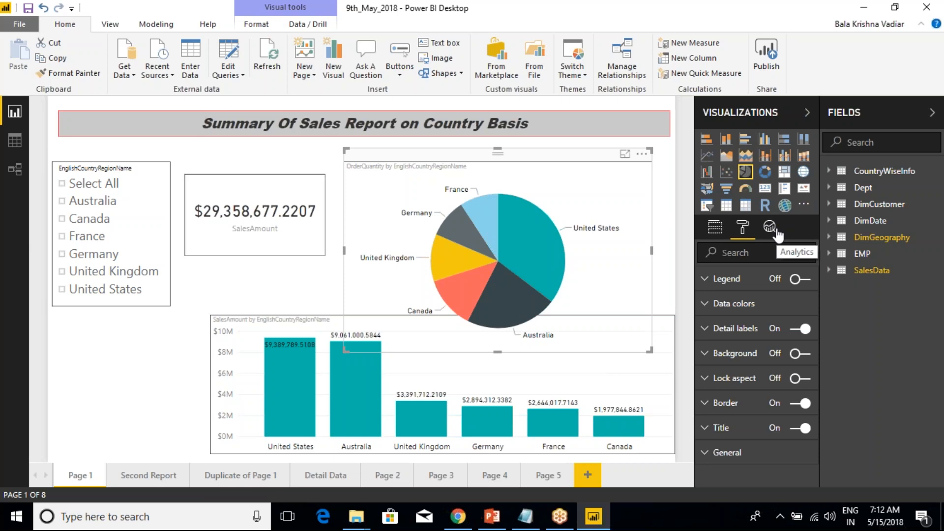
- Filter the page to Australia and Canada with the country slicer and clear the selection again
{"action": "left_click", "coordinate": [84, 161]}
{"action": "left_click", "coordinate": [62, 204]}
{"action": "left_click", "coordinate": [62, 220]}
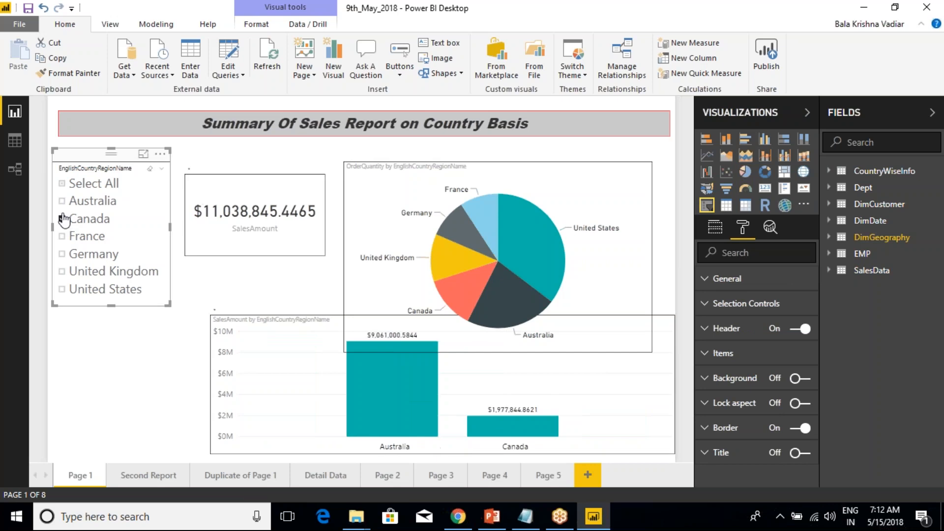
{"action": "left_click", "coordinate": [62, 219]}
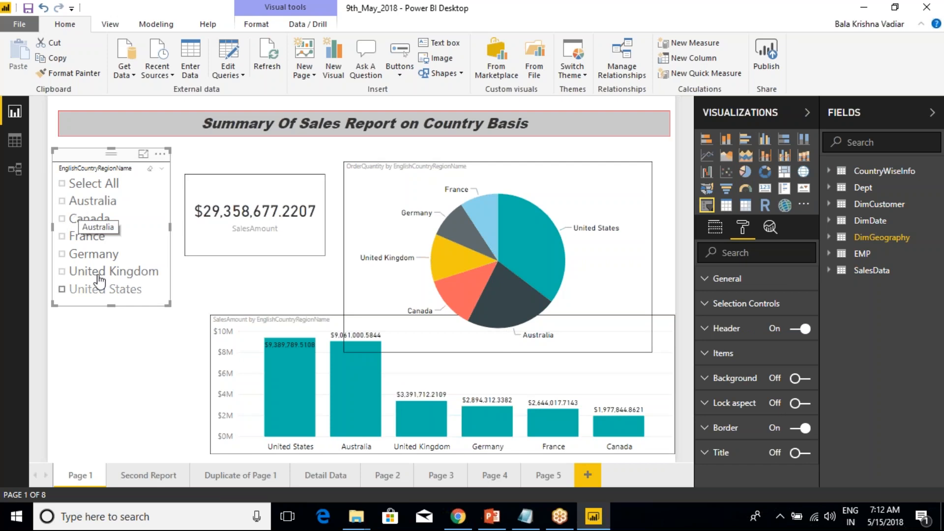
- Swap the slicer's field to StateProvinceName from DimGeography and restore EnglishCountryRegionName
{"action": "left_click", "coordinate": [711, 231]}
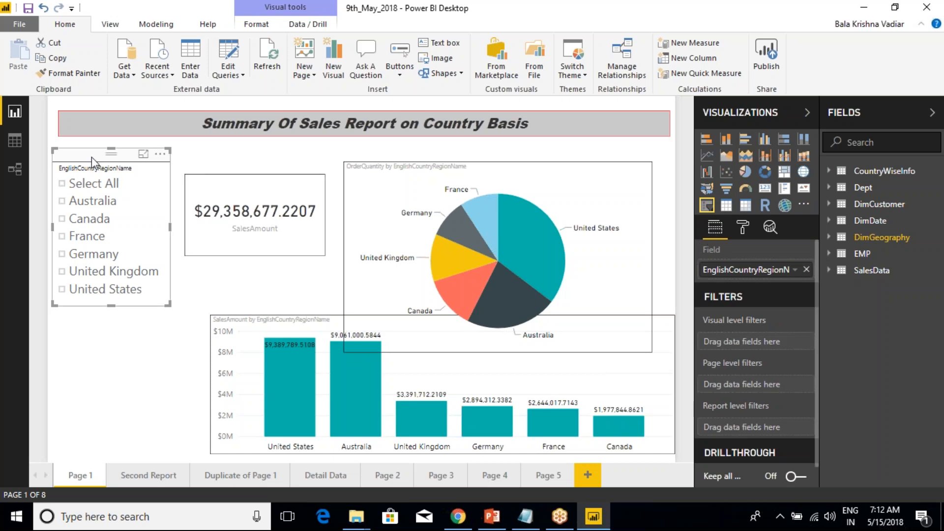
{"action": "left_click", "coordinate": [829, 237]}
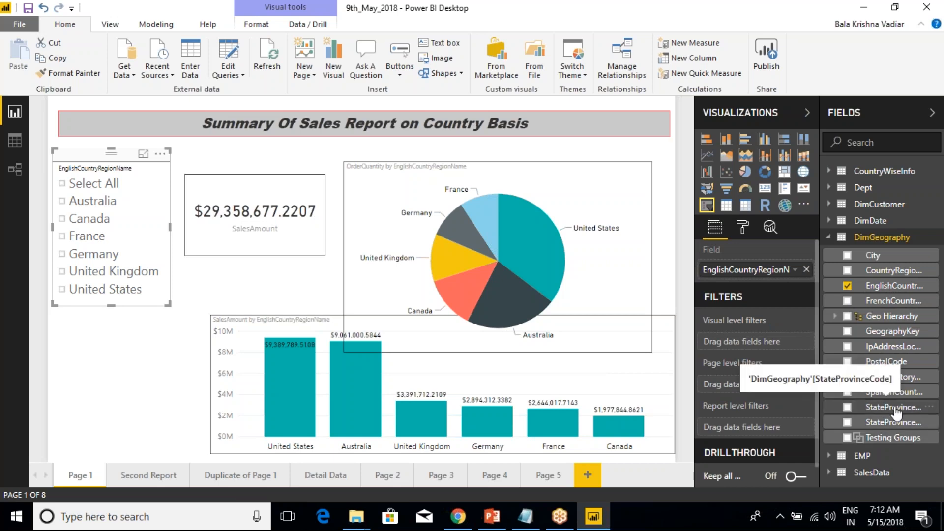
{"action": "left_click_drag", "start_coordinate": [894, 422], "coordinate": [781, 276]}
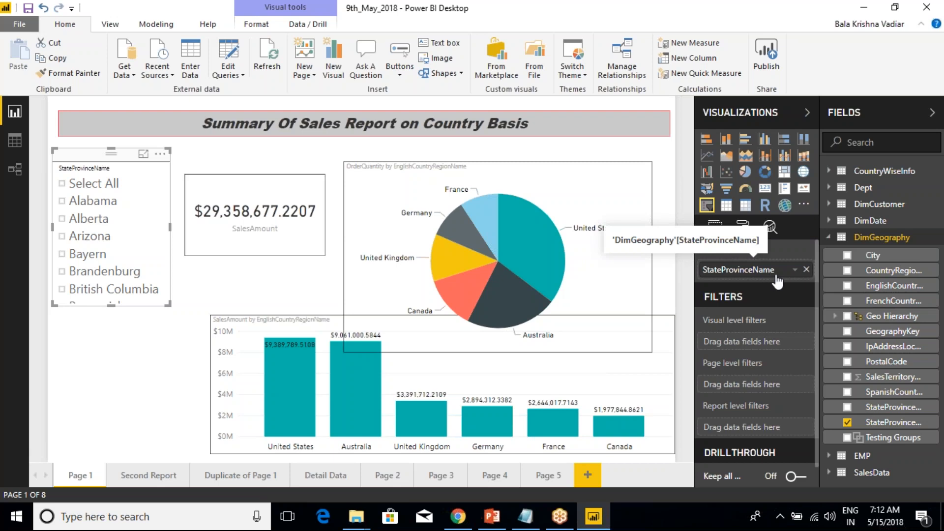
{"action": "left_click_drag", "start_coordinate": [892, 286], "coordinate": [752, 269]}
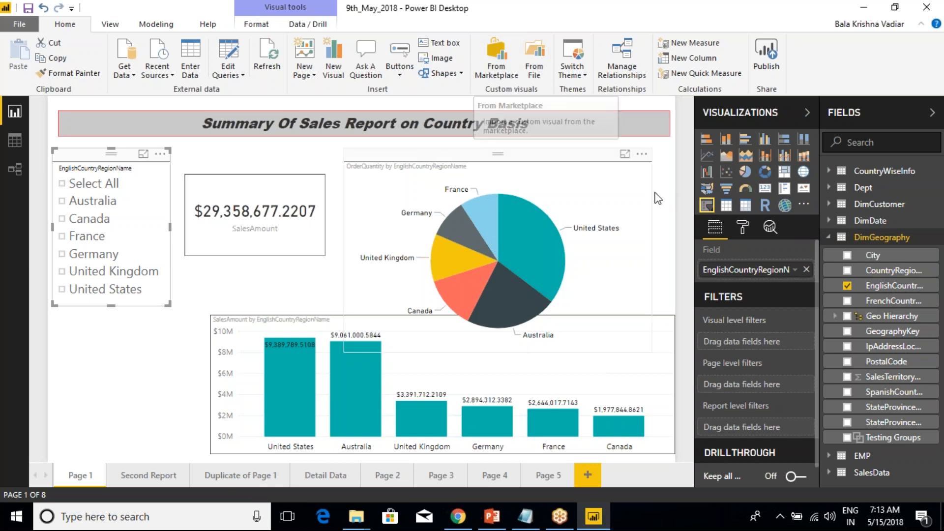
{"action": "left_click", "coordinate": [805, 206]}
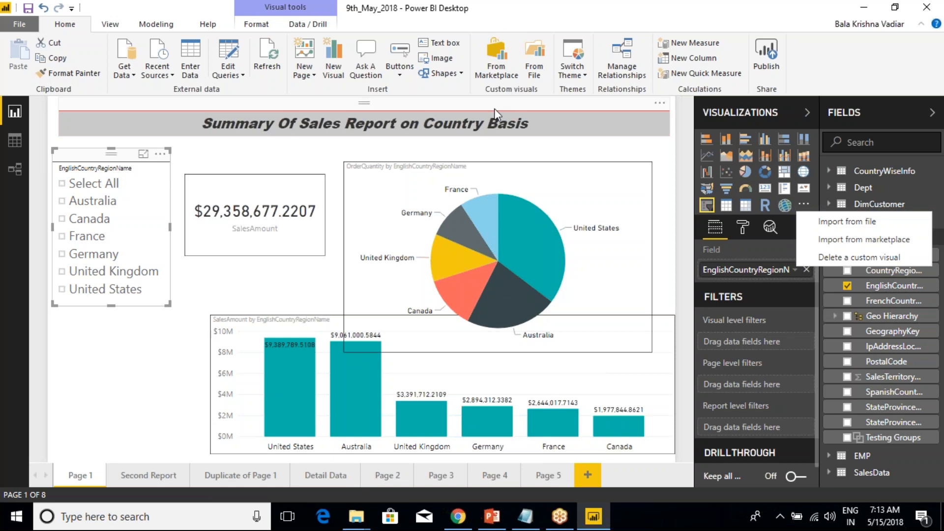
{"action": "left_click", "coordinate": [568, 135]}
{"action": "left_click", "coordinate": [566, 147]}
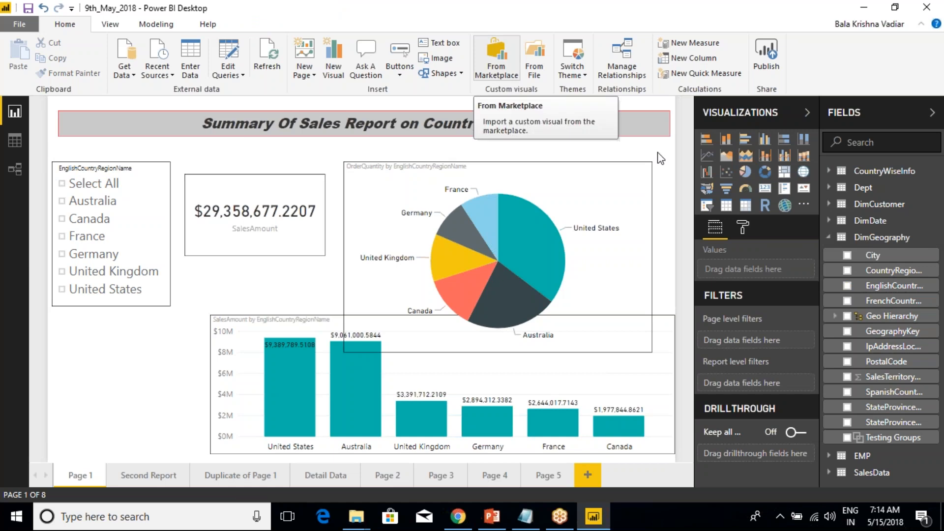
- Browse the marketplace's custom visuals, including the Filters, KPIs and Maps categories, and close the gallery without adding any
{"action": "left_click", "coordinate": [806, 206]}
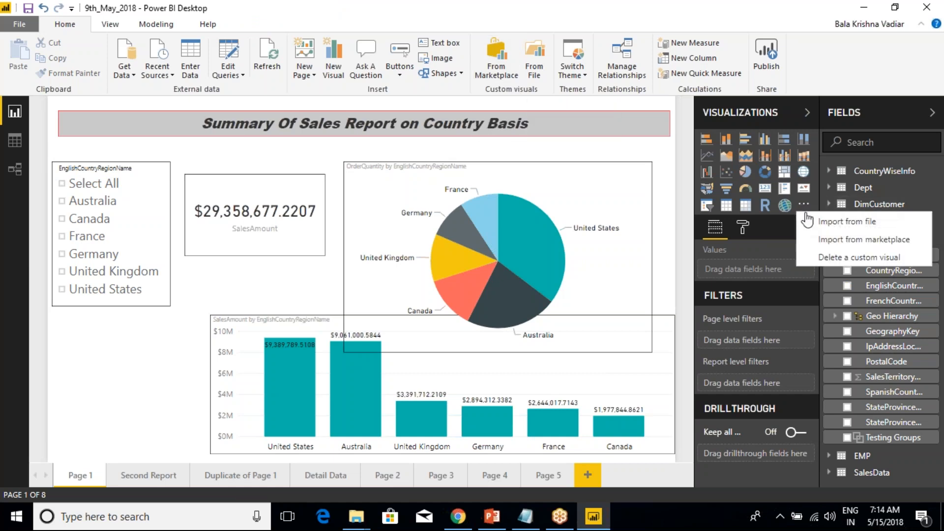
{"action": "left_click", "coordinate": [867, 241]}
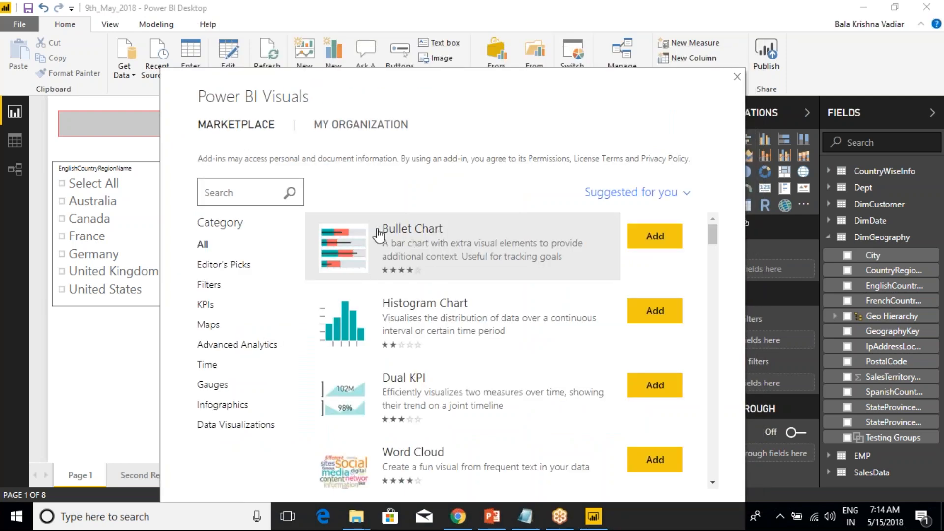
{"action": "scroll", "coordinate": [388, 261], "scroll_direction": "down", "scroll_amount": 7}
{"action": "scroll", "coordinate": [393, 287], "scroll_direction": "down", "scroll_amount": 15}
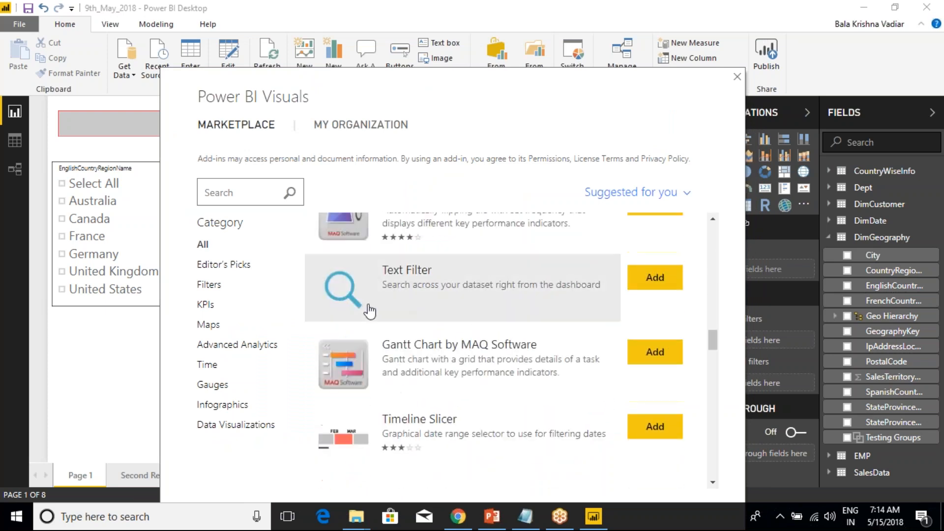
{"action": "left_click", "coordinate": [216, 290]}
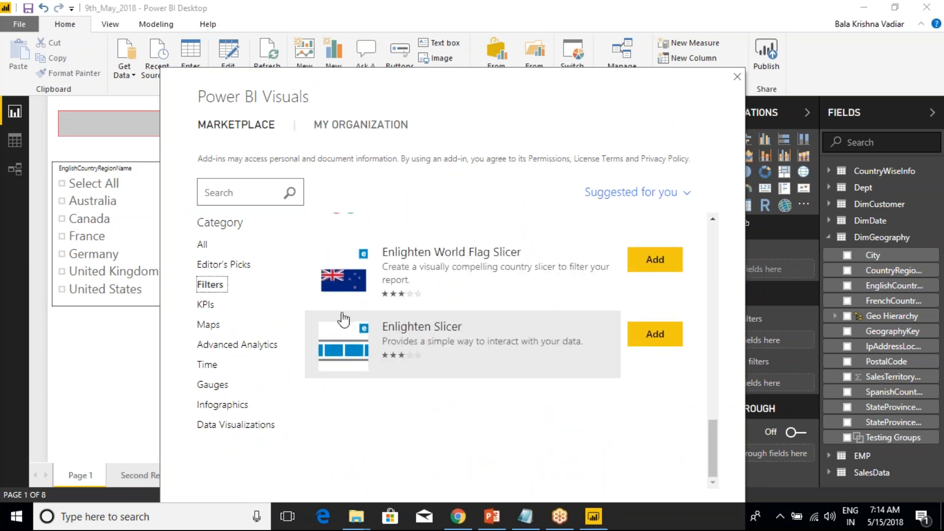
{"action": "left_click", "coordinate": [217, 307]}
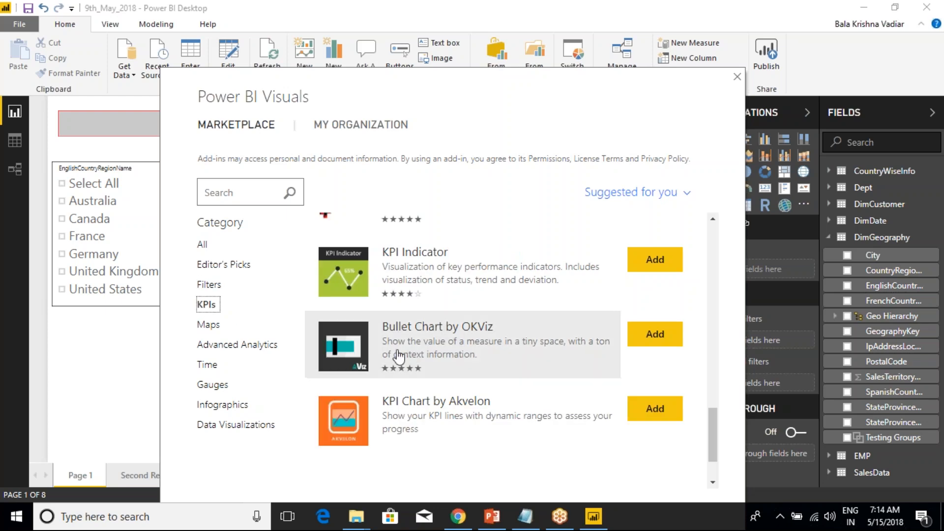
{"action": "scroll", "coordinate": [344, 354], "scroll_direction": "down", "scroll_amount": 2}
{"action": "left_click", "coordinate": [206, 326]}
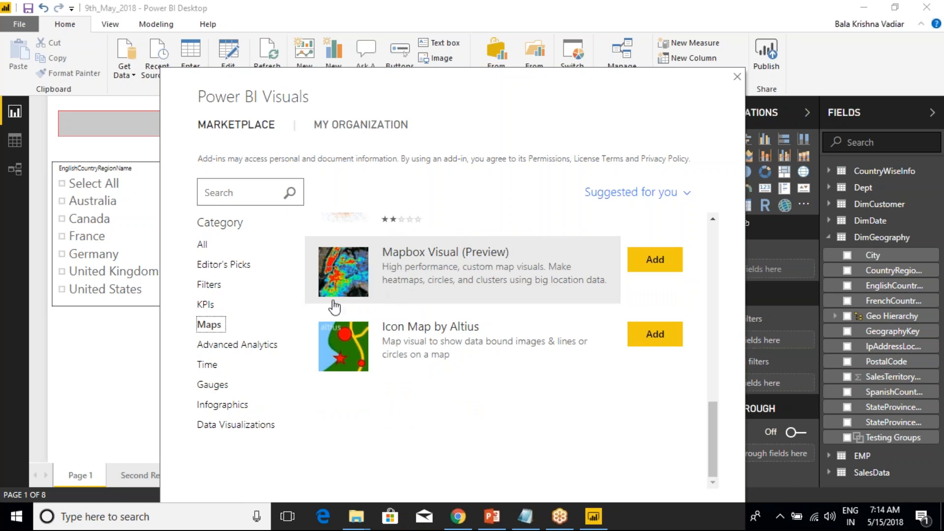
{"action": "left_click", "coordinate": [737, 77]}
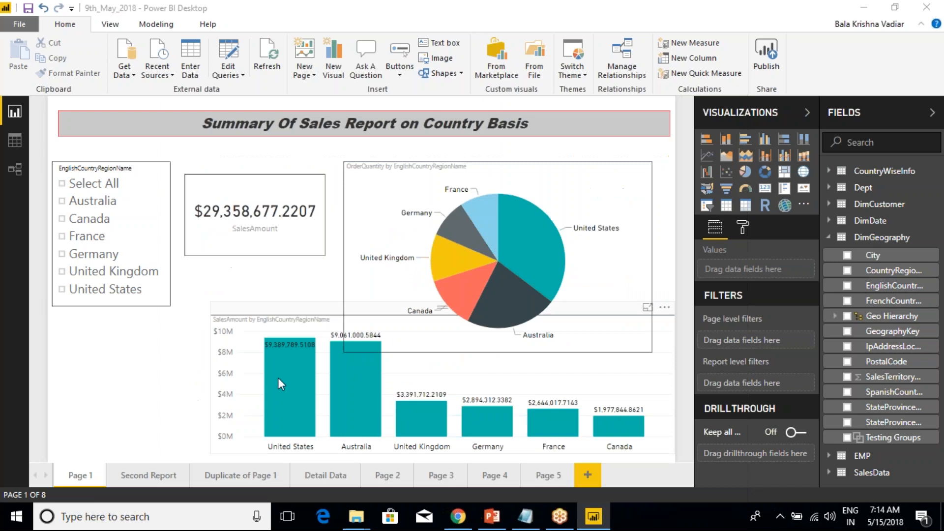
- Open the Second Report page and select its EnglishCountryRegionName map visual
{"action": "left_click", "coordinate": [275, 476]}
{"action": "left_click", "coordinate": [164, 476]}
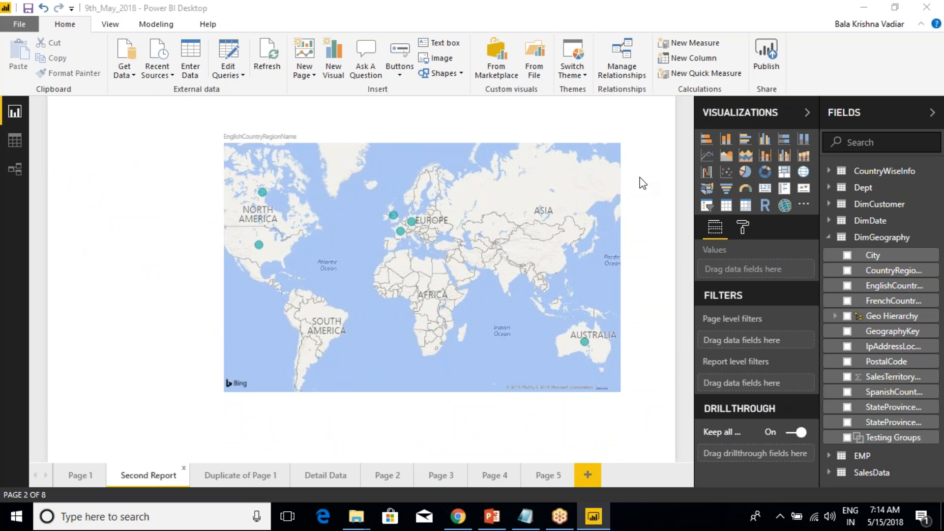
{"action": "left_click", "coordinate": [550, 140]}
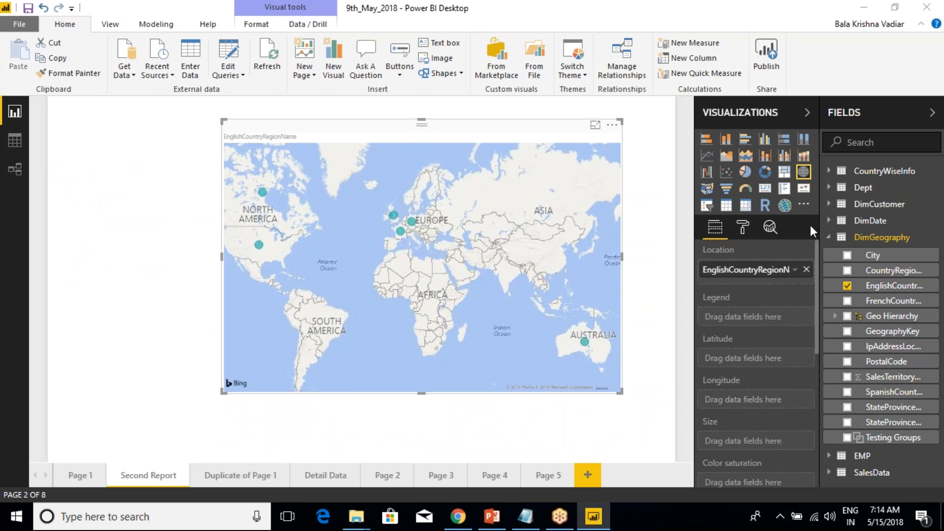
- Open the custom visuals marketplace and look through the Maps and Advanced Analytics categories
{"action": "left_click", "coordinate": [803, 204]}
{"action": "left_click", "coordinate": [830, 241]}
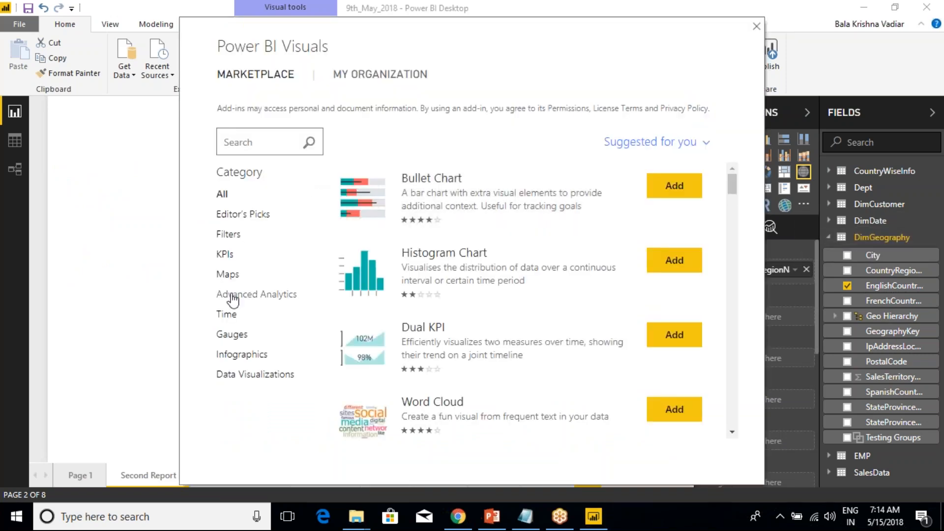
{"action": "left_click", "coordinate": [227, 274]}
{"action": "scroll", "coordinate": [429, 299], "scroll_direction": "down", "scroll_amount": 5}
{"action": "scroll", "coordinate": [428, 298], "scroll_direction": "down", "scroll_amount": 10}
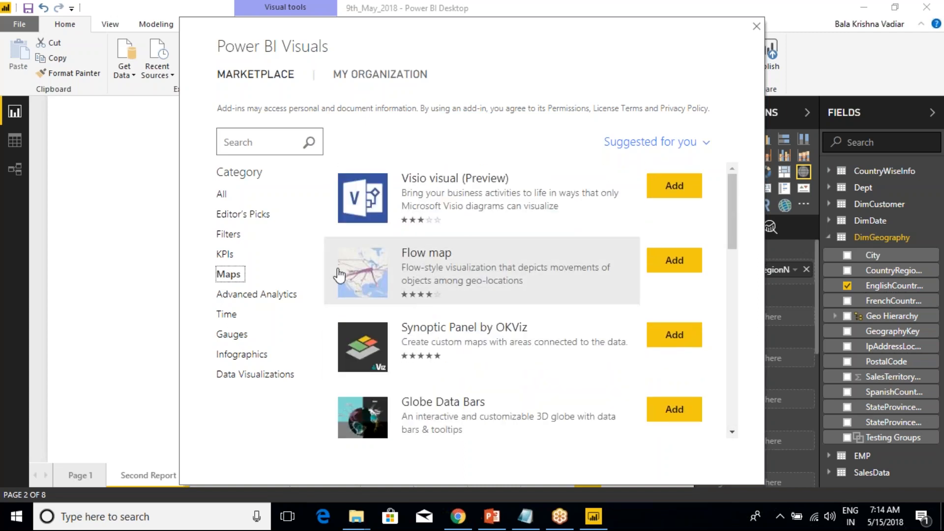
{"action": "left_click", "coordinate": [277, 298]}
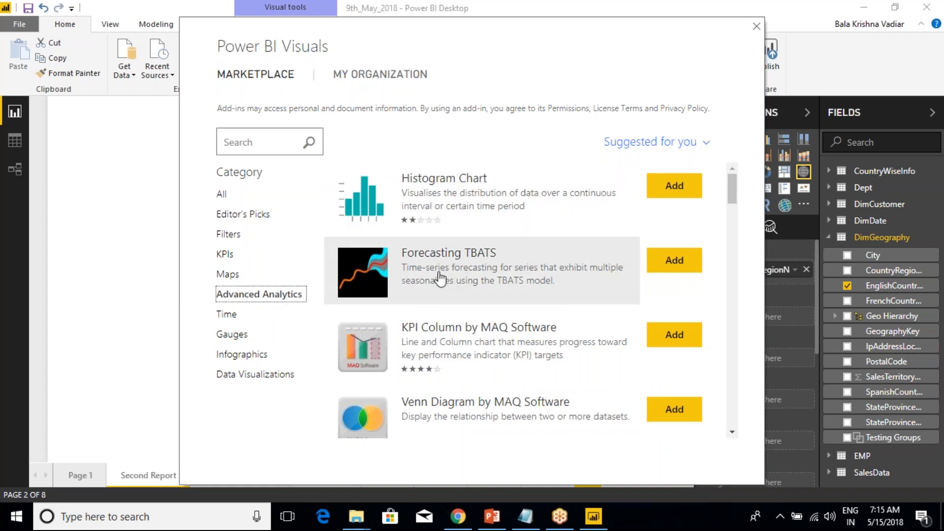
{"action": "scroll", "coordinate": [487, 351], "scroll_direction": "down", "scroll_amount": 15}
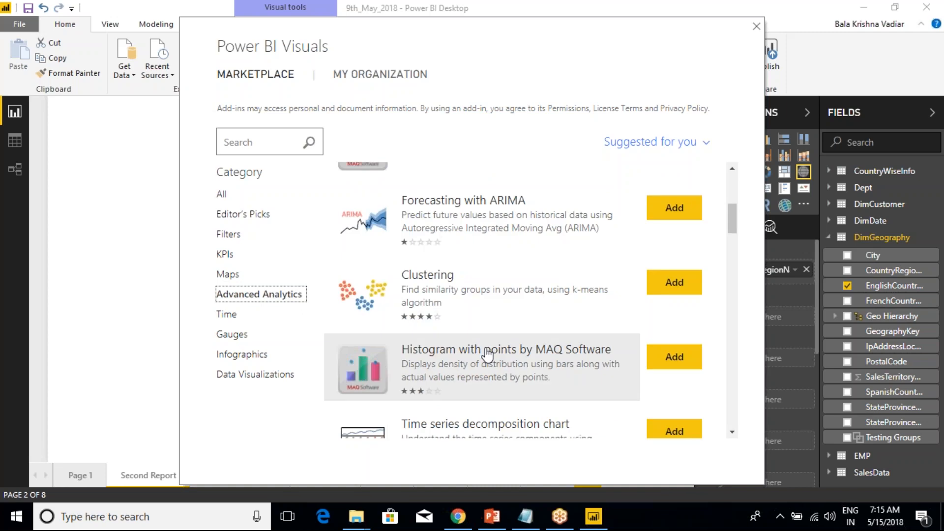
{"action": "scroll", "coordinate": [487, 356], "scroll_direction": "down", "scroll_amount": 5}
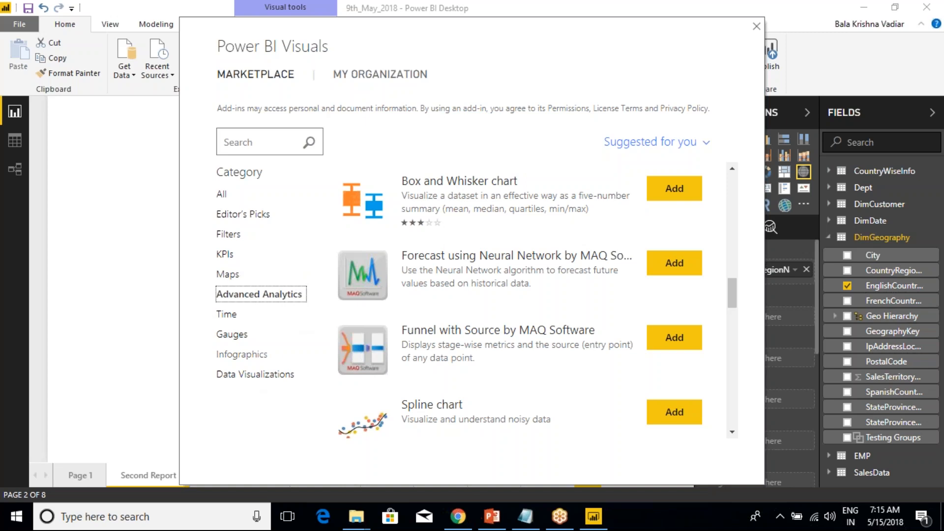
- Search the Advanced Analytics visuals for "slicer" and clear the search again
{"action": "left_click", "coordinate": [279, 146]}
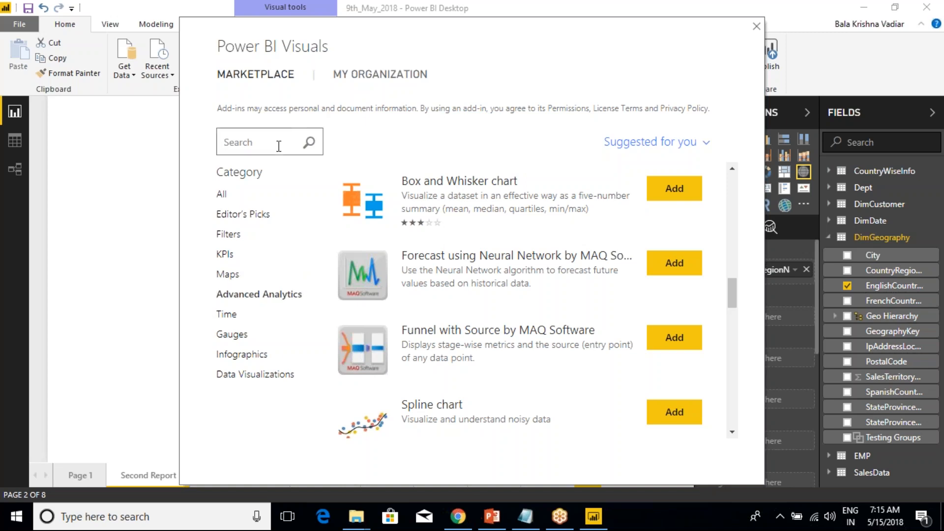
{"action": "type", "text": "s"}
{"action": "key", "text": "BackSpace"}
{"action": "type", "text": "slicer"}
{"action": "left_click", "coordinate": [310, 150]}
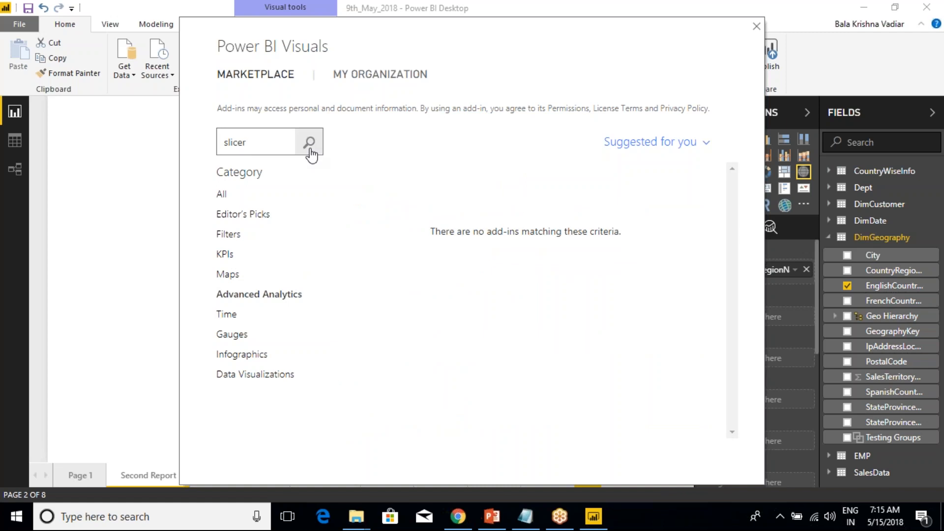
{"action": "left_click", "coordinate": [274, 142]}
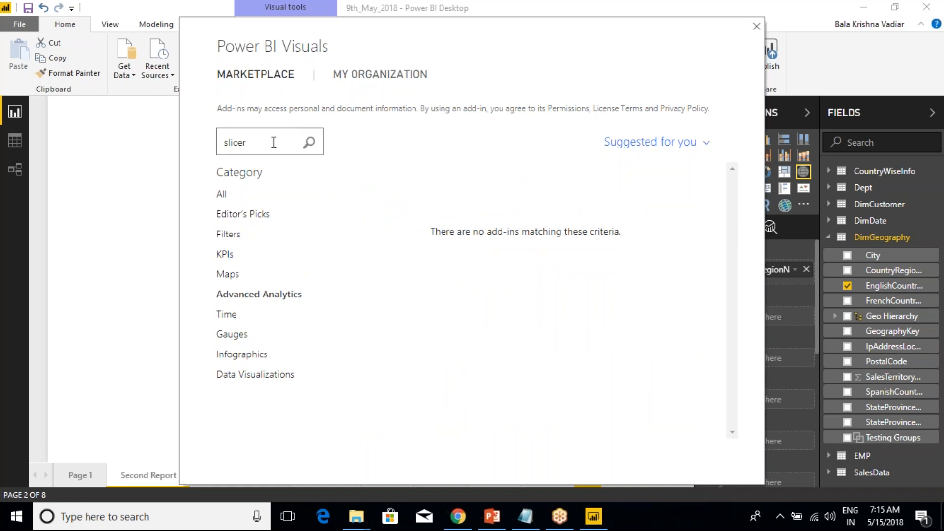
{"action": "key", "text": "BackSpace"}
{"action": "key", "text": "BackSpace"}
{"action": "key", "text": "BackSpace"}
{"action": "key", "text": "BackSpace"}
{"action": "key", "text": "BackSpace"}
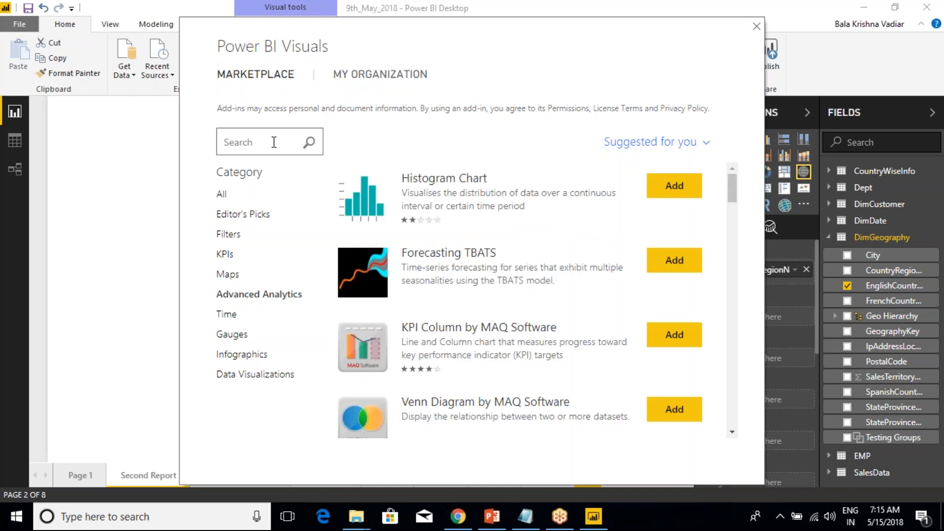
- Search all marketplace categories for "slicer" and import the Timeline Slicer visual into the report
{"action": "left_click", "coordinate": [221, 195]}
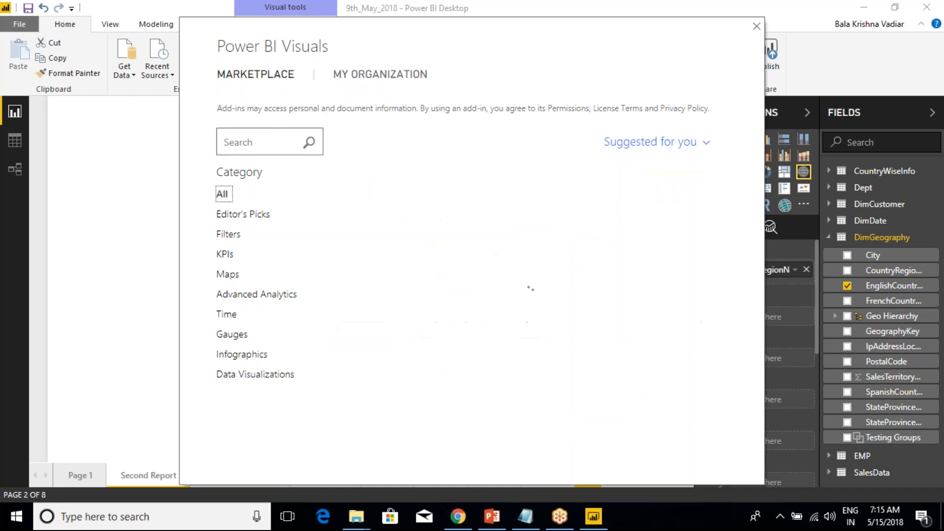
{"action": "left_click", "coordinate": [274, 138]}
{"action": "type", "text": "slice"}
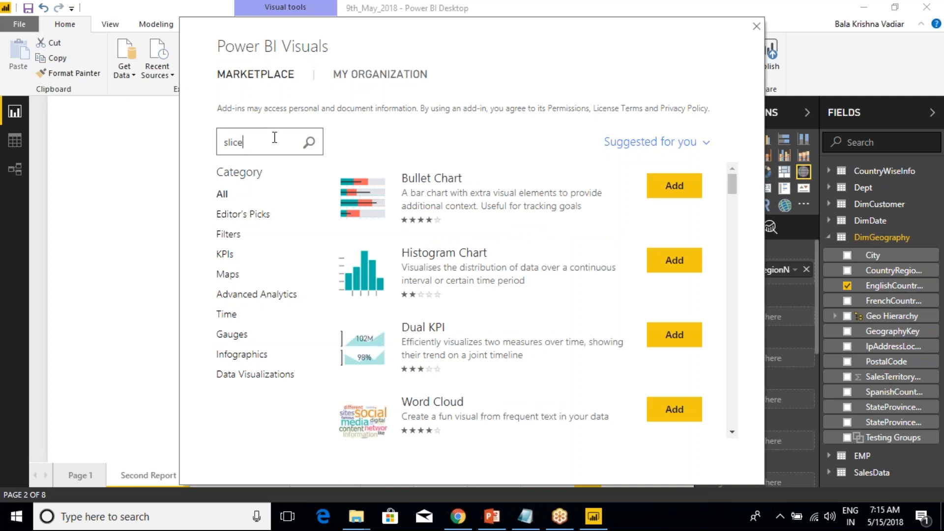
{"action": "type", "text": "r"}
{"action": "left_click", "coordinate": [308, 142]}
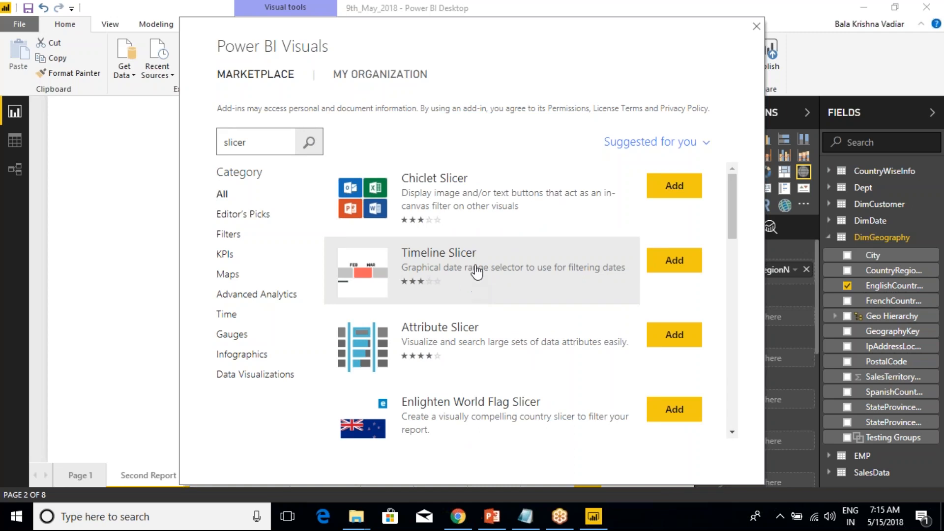
{"action": "left_click", "coordinate": [475, 273]}
{"action": "left_click", "coordinate": [271, 278]}
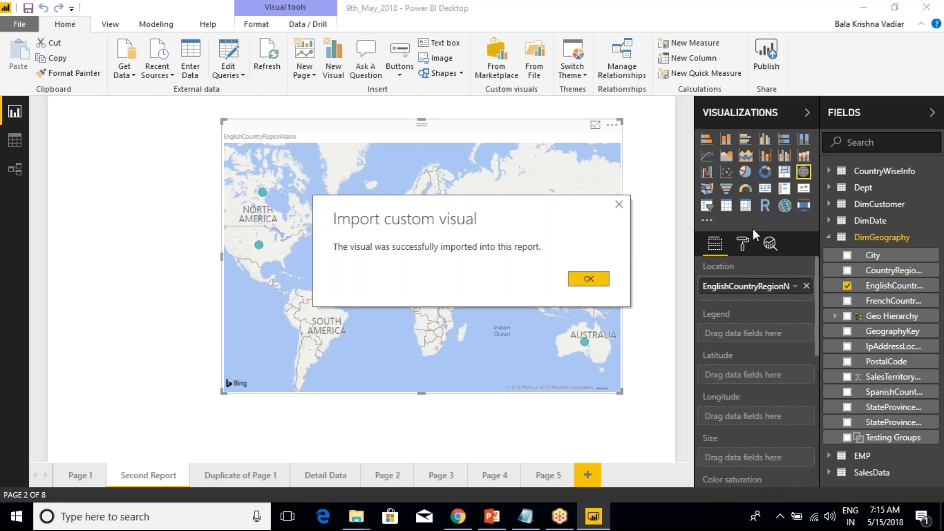
{"action": "left_click", "coordinate": [588, 279]}
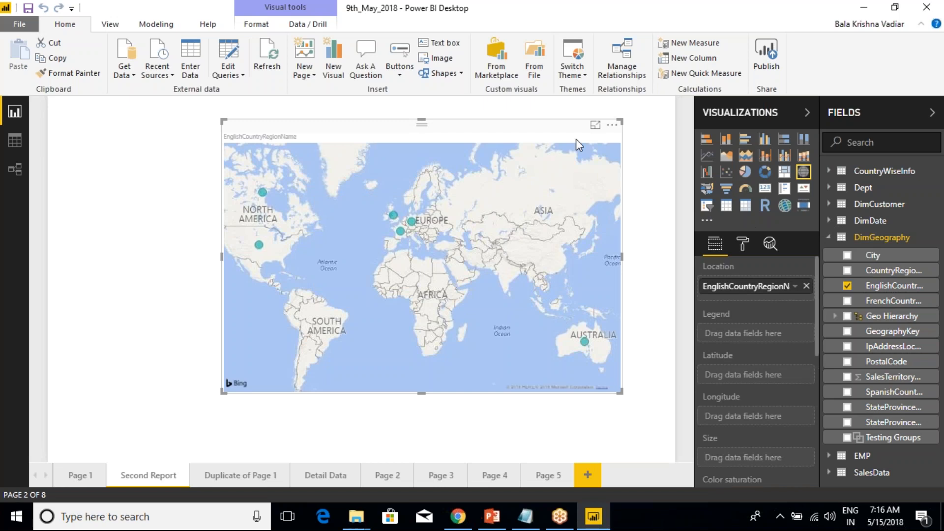
- Search the marketplace for "slicer" again and import the HierarchySlicer visual into the report
{"action": "left_click", "coordinate": [498, 74]}
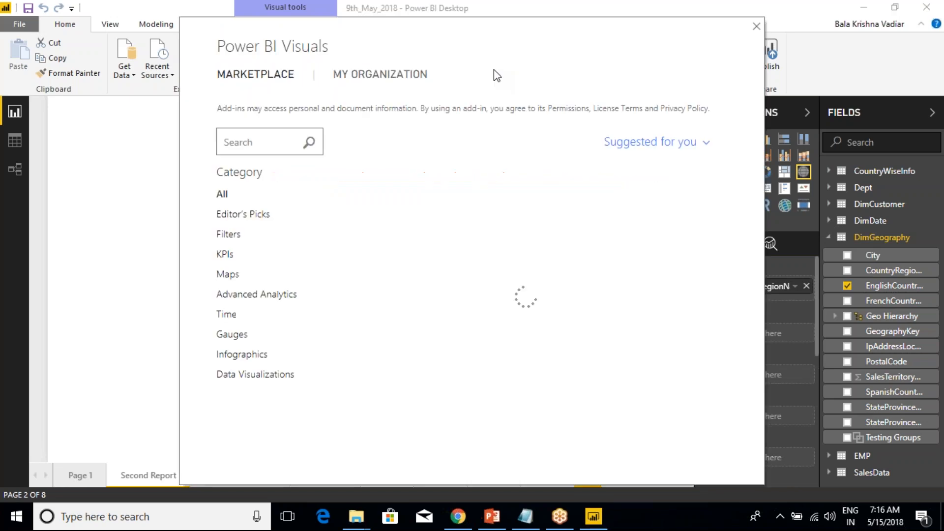
{"action": "left_click", "coordinate": [248, 143]}
{"action": "type", "text": "slicer"}
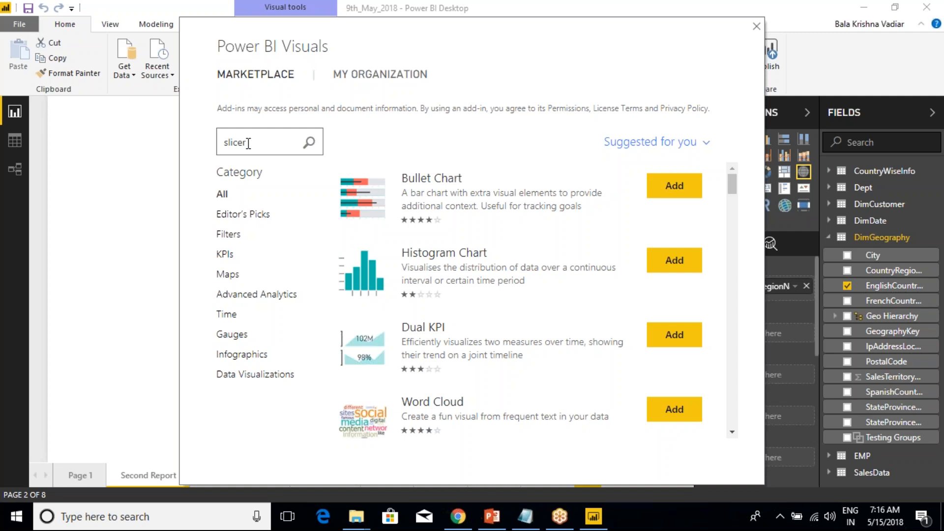
{"action": "left_click", "coordinate": [311, 143]}
{"action": "scroll", "coordinate": [448, 332], "scroll_direction": "down", "scroll_amount": 1}
{"action": "scroll", "coordinate": [448, 332], "scroll_direction": "down", "scroll_amount": 3}
{"action": "scroll", "coordinate": [448, 330], "scroll_direction": "down", "scroll_amount": 2}
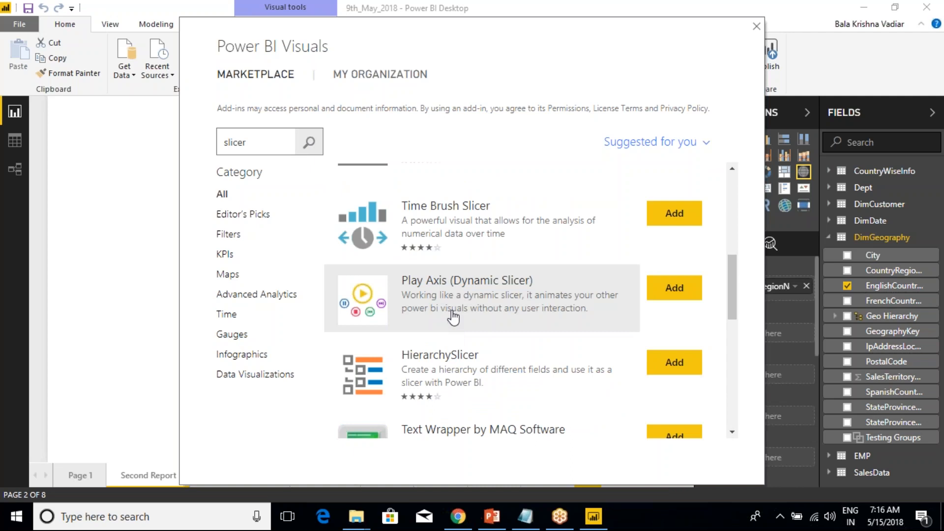
{"action": "left_click", "coordinate": [443, 354]}
{"action": "left_click", "coordinate": [244, 270]}
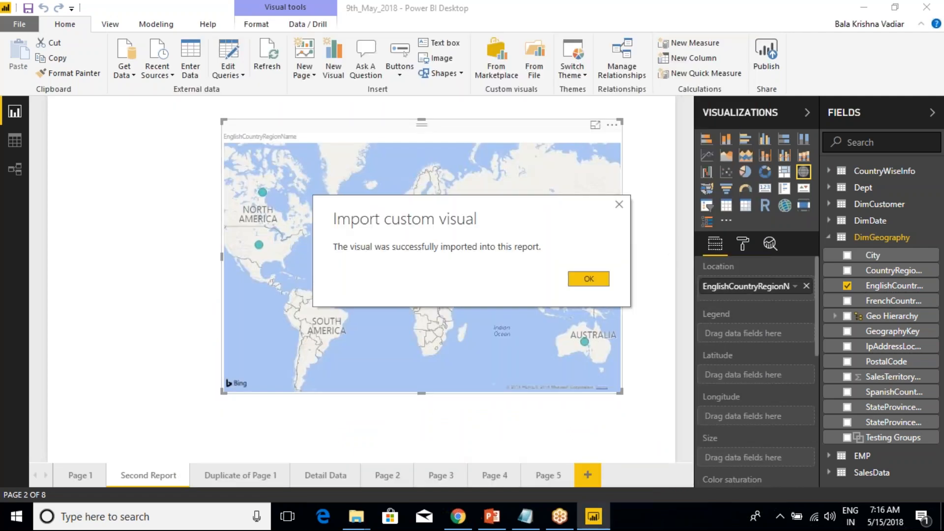
{"action": "left_click", "coordinate": [585, 281]}
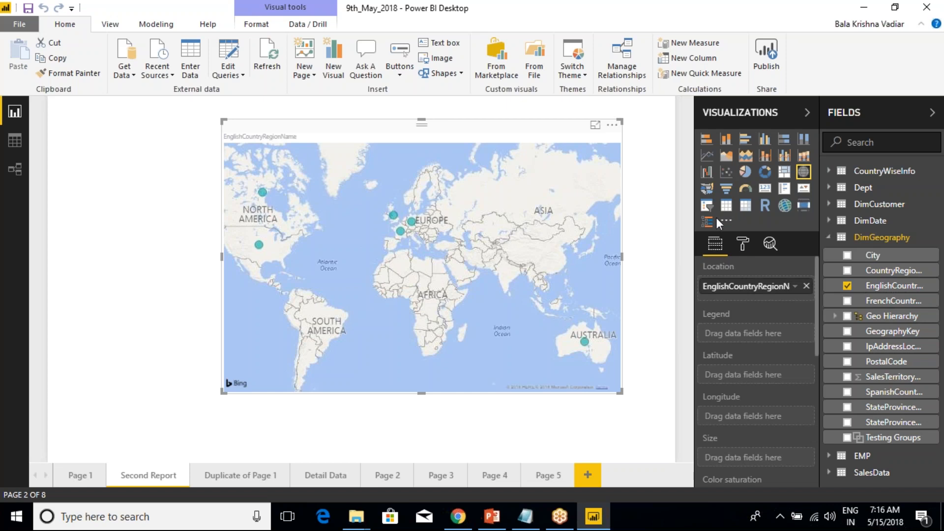
- Switch to Chrome and search Google for "powerbi.microsoft.com custom visuals" in a new tab
{"action": "left_click", "coordinate": [457, 516]}
{"action": "left_click", "coordinate": [295, 27]}
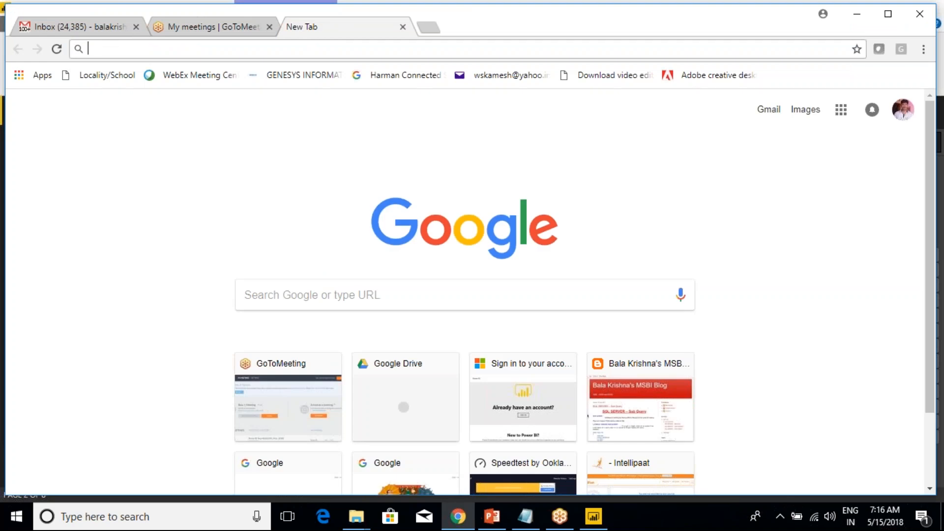
{"action": "type", "text": "powerbi."}
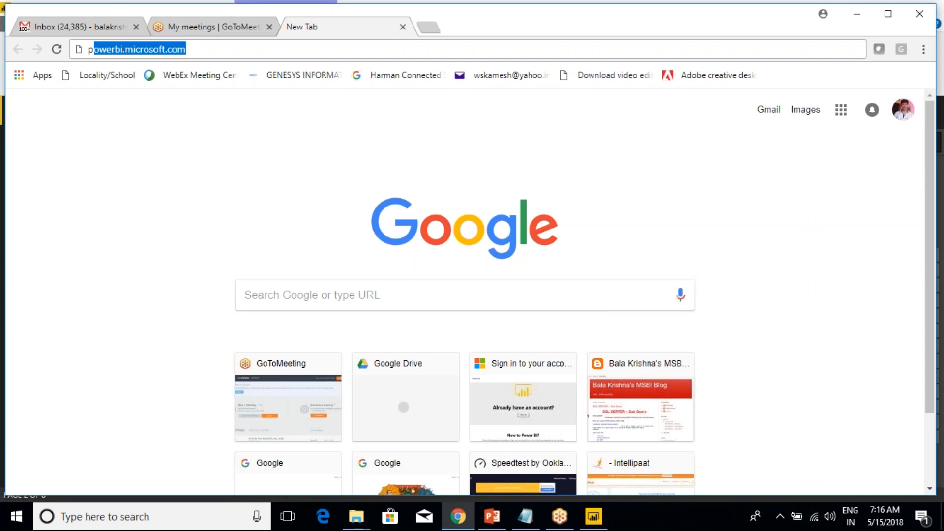
{"action": "type", "text": "m"}
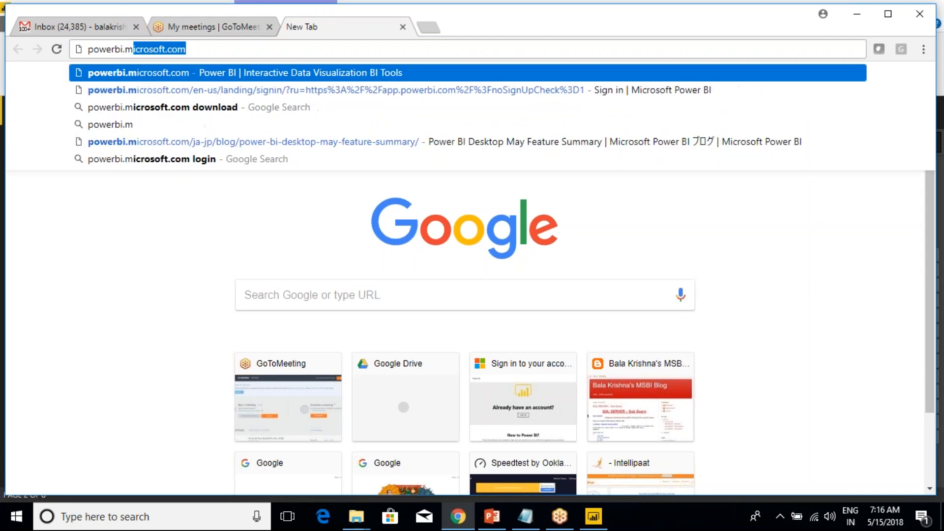
{"action": "type", "text": "icrosof"}
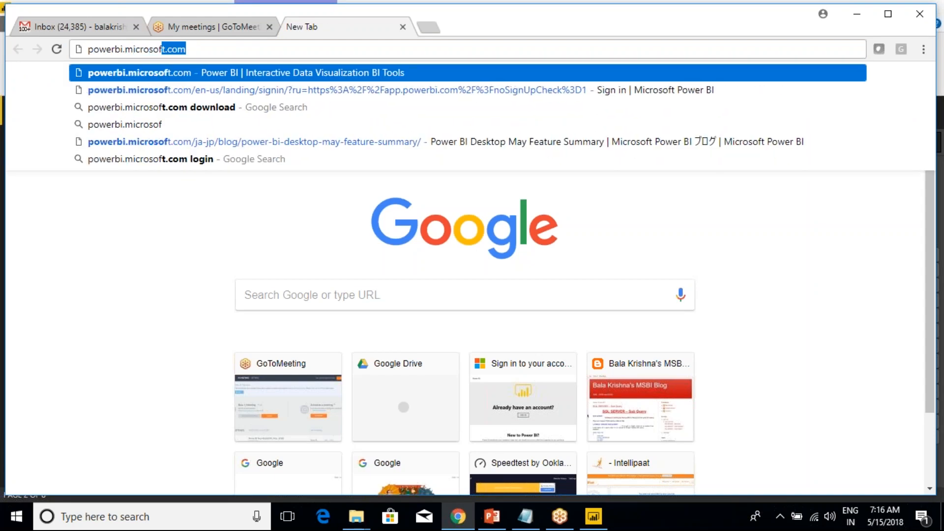
{"action": "type", "text": "t.com"}
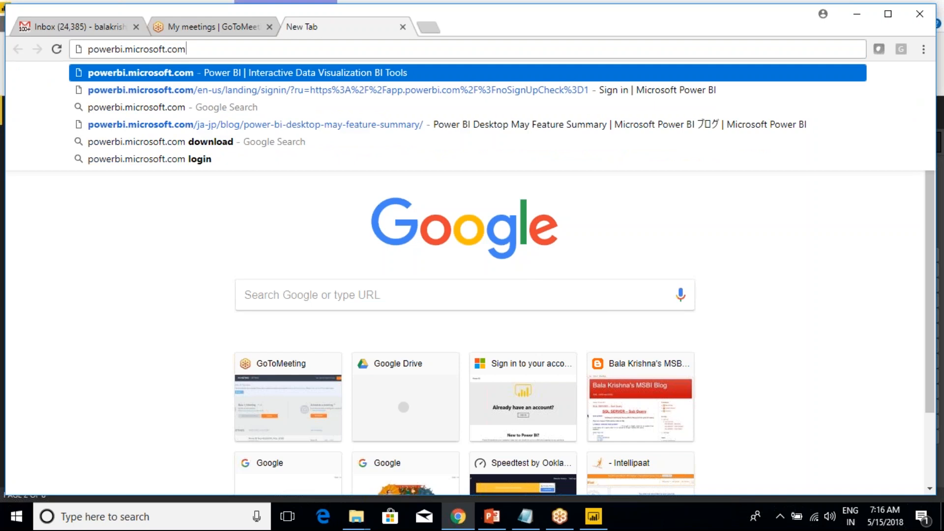
{"action": "key", "text": "Down"}
{"action": "key", "text": "Down"}
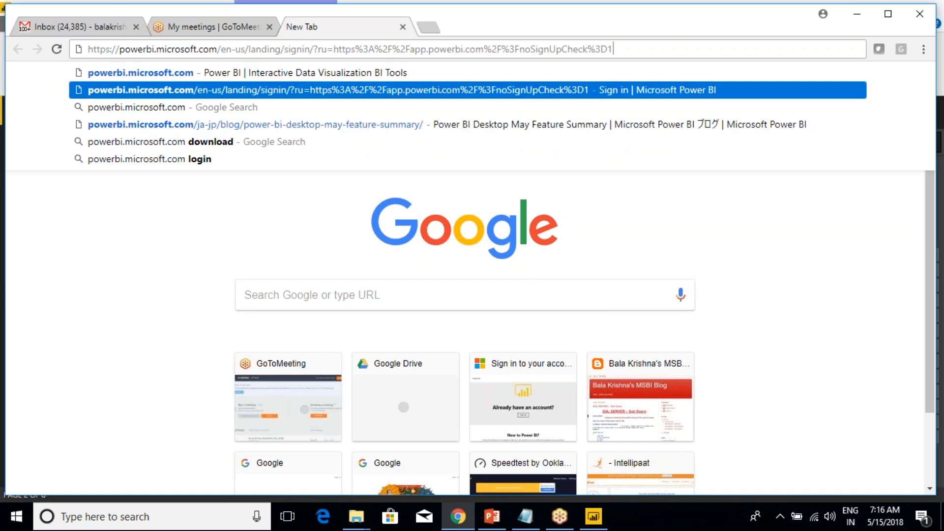
{"action": "key", "text": "Up"}
{"action": "key", "text": "Up"}
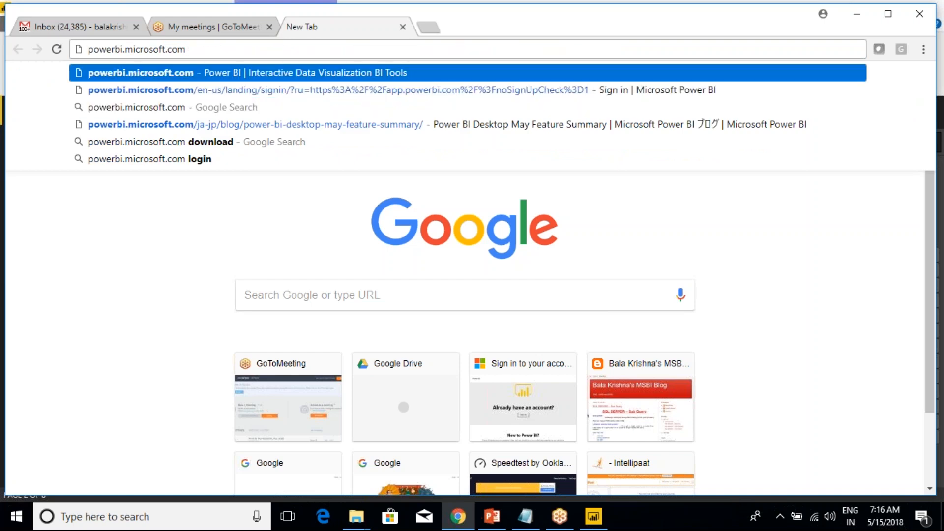
{"action": "type", "text": "custom visuals"}
{"action": "key", "text": "Return"}
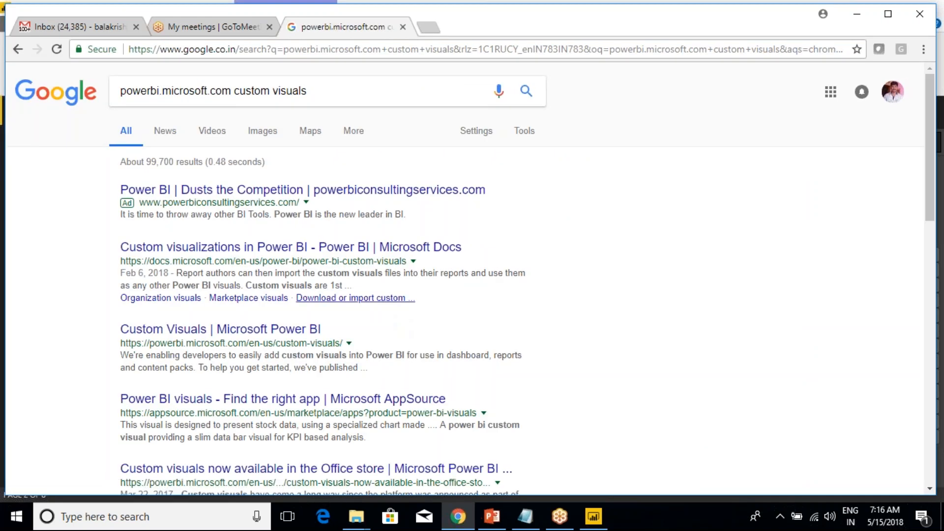
- Open the Microsoft Docs and Microsoft Power BI custom visuals results in new tabs and examine both pages and the latter's web address
{"action": "right_click", "coordinate": [257, 249]}
{"action": "left_click", "coordinate": [275, 258]}
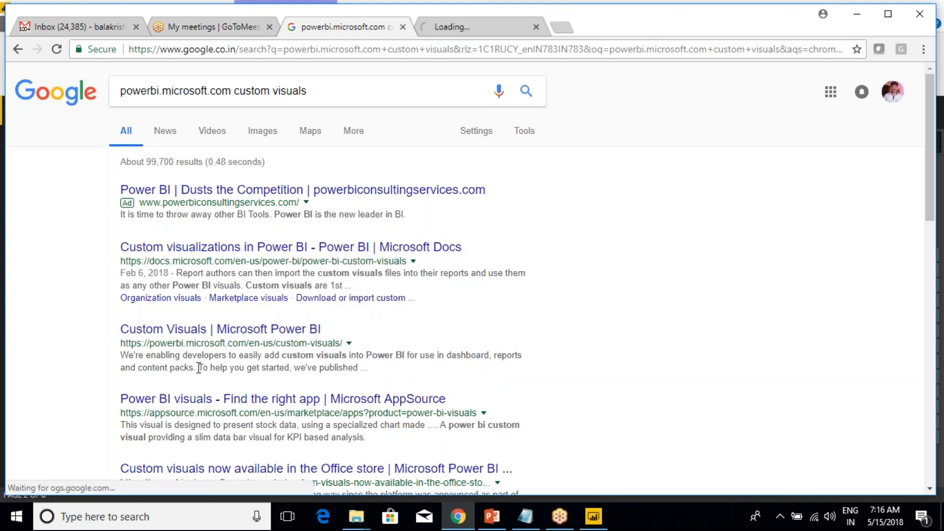
{"action": "right_click", "coordinate": [256, 330]}
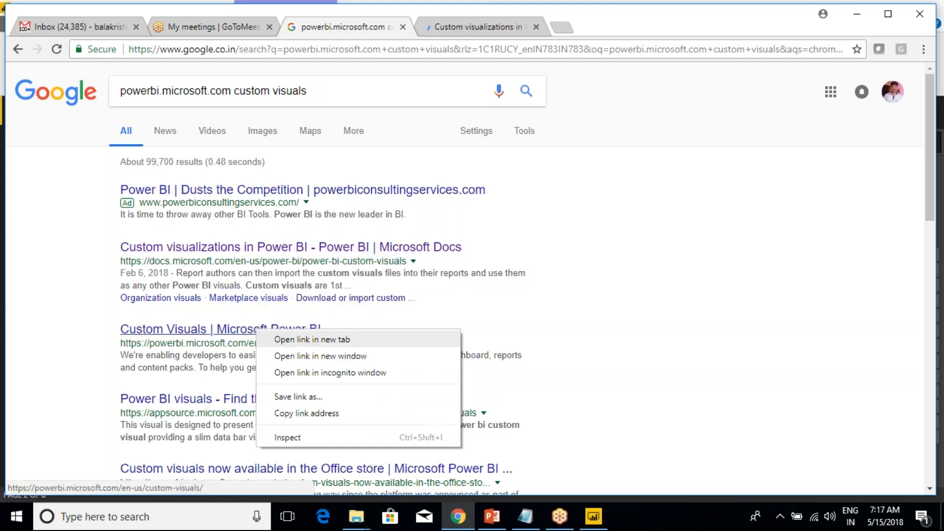
{"action": "left_click", "coordinate": [274, 339]}
{"action": "key", "text": "ctrl+Tab"}
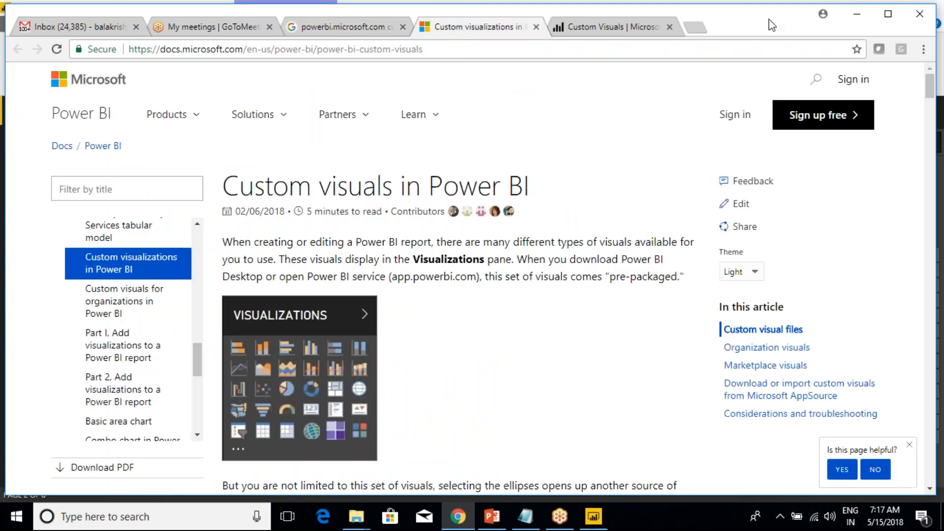
{"action": "key", "text": "ctrl+Tab"}
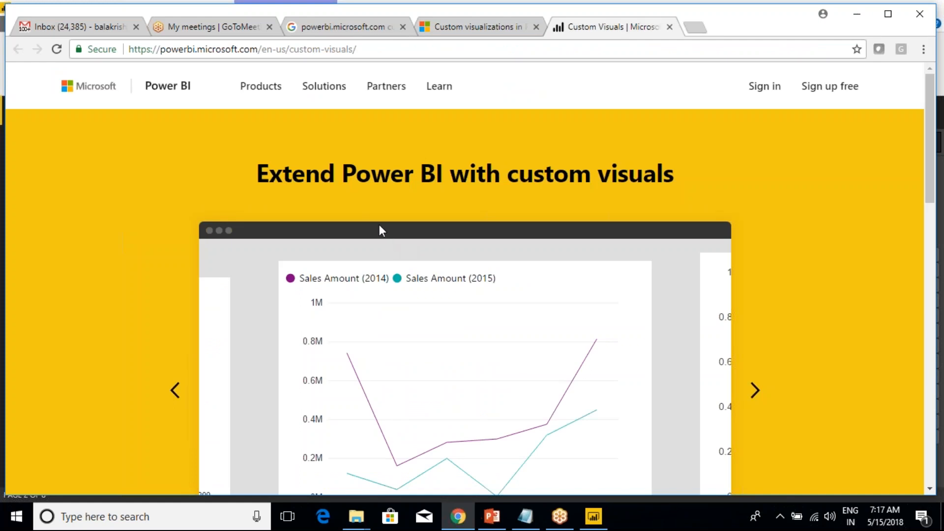
{"action": "left_click_drag", "start_coordinate": [170, 51], "coordinate": [259, 49]}
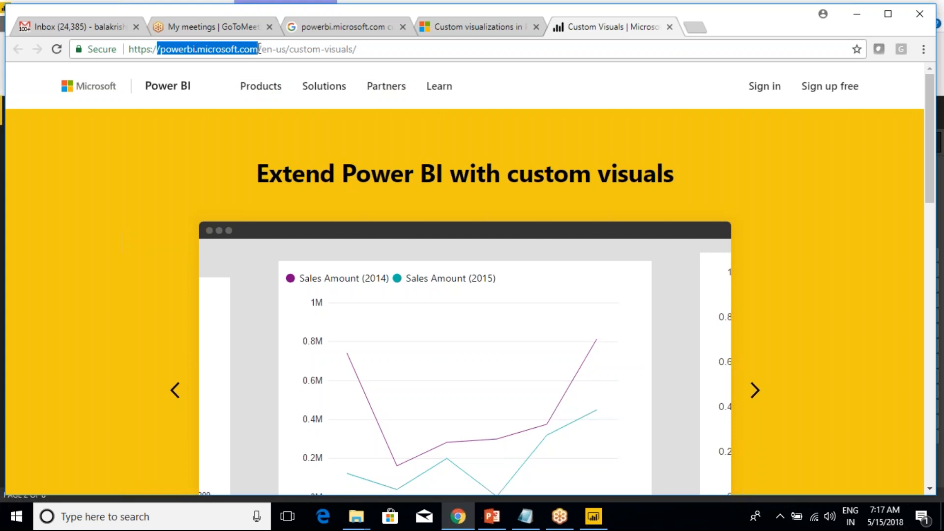
{"action": "left_click", "coordinate": [260, 50]}
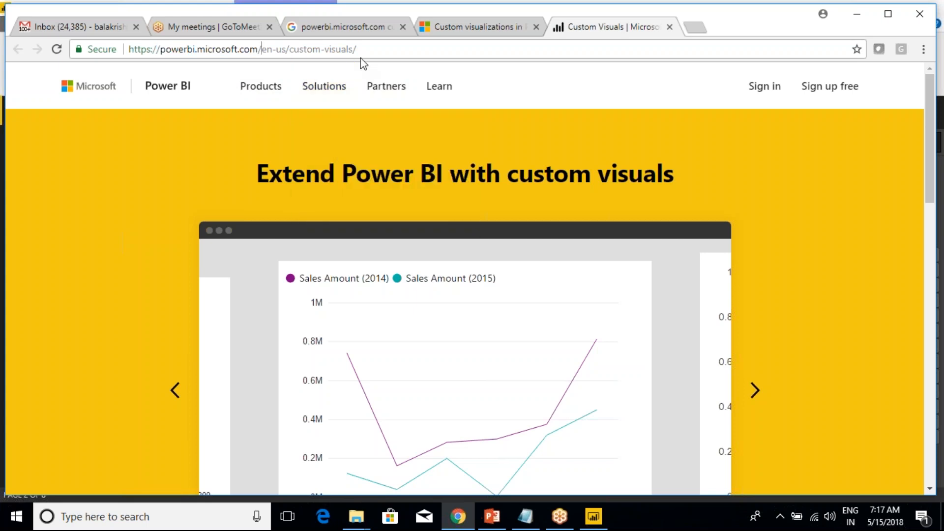
- Look through the Extend Power BI with custom visuals page from its heading to its footer links
{"action": "scroll", "coordinate": [408, 254], "scroll_direction": "down", "scroll_amount": 15}
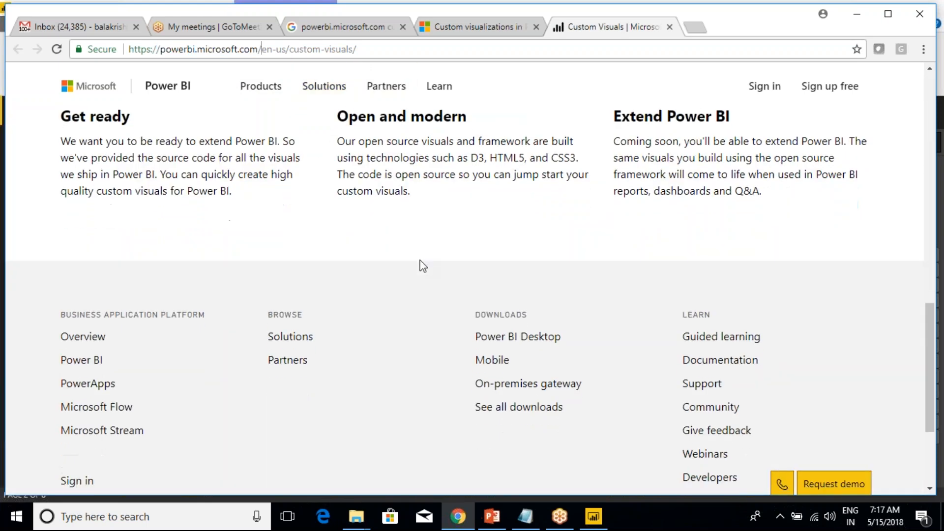
{"action": "scroll", "coordinate": [423, 266], "scroll_direction": "up", "scroll_amount": 15}
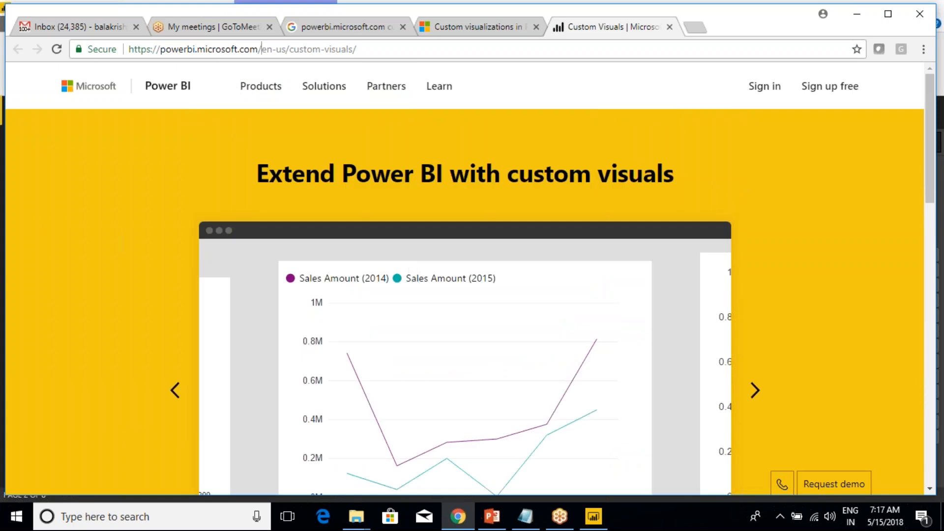
{"action": "mouse_move", "coordinate": [278, 129]}
{"action": "scroll", "coordinate": [586, 326], "scroll_direction": "down", "scroll_amount": 10}
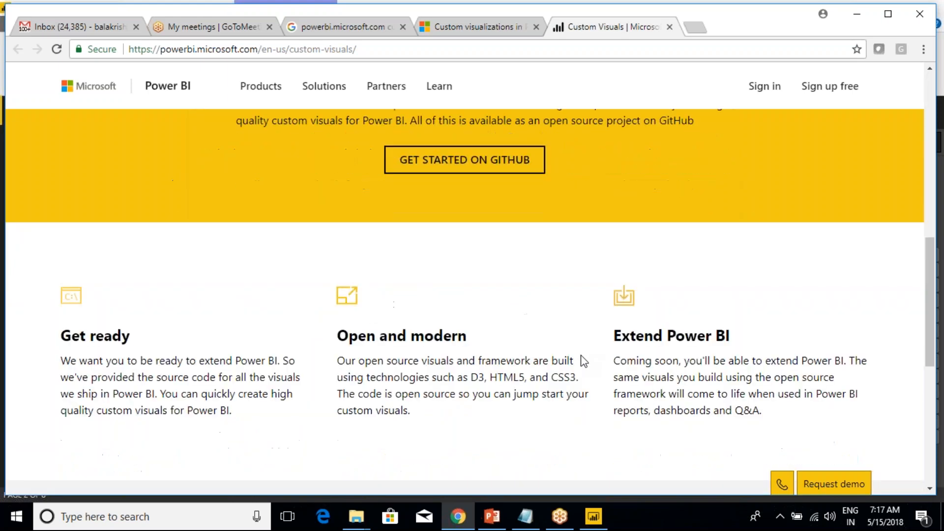
{"action": "scroll", "coordinate": [580, 355], "scroll_direction": "down", "scroll_amount": 6}
{"action": "scroll", "coordinate": [582, 361], "scroll_direction": "up", "scroll_amount": 20}
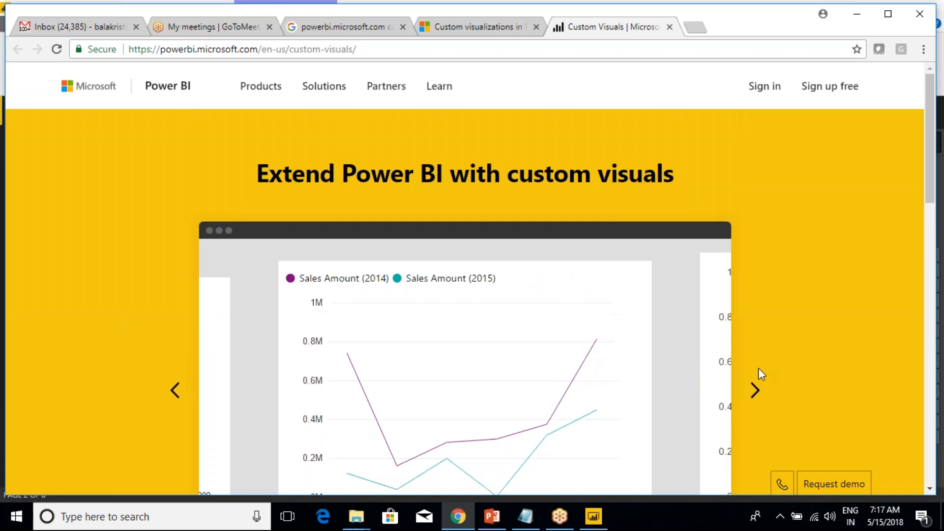
- Browse several sample visuals in the custom visuals page's carousel and review the GitHub description beneath it
{"action": "left_click", "coordinate": [754, 391]}
{"action": "left_click", "coordinate": [755, 390]}
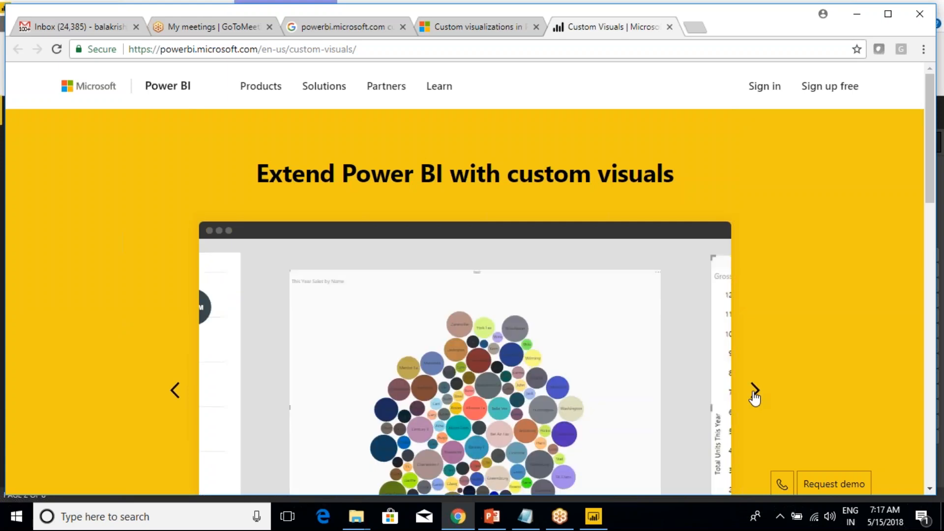
{"action": "left_click", "coordinate": [755, 391]}
{"action": "left_click", "coordinate": [754, 391]}
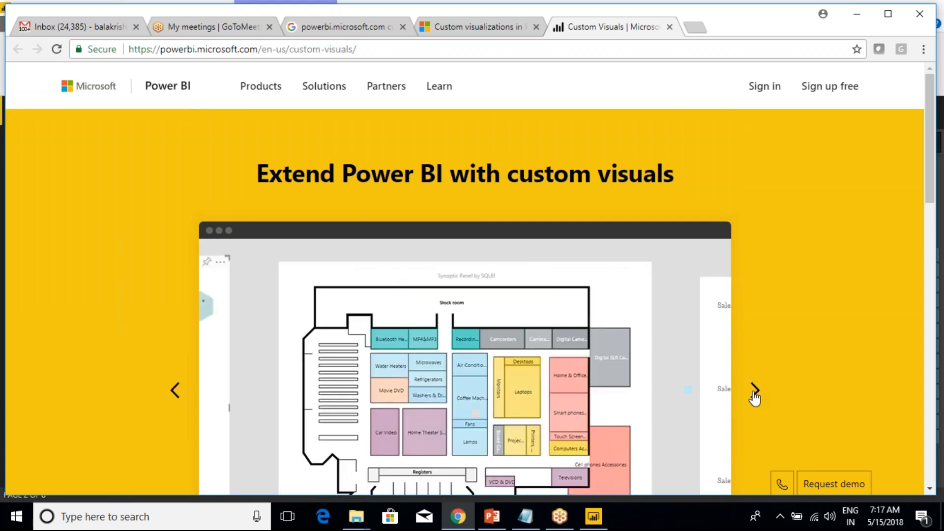
{"action": "scroll", "coordinate": [755, 397], "scroll_direction": "down", "scroll_amount": 4}
{"action": "scroll", "coordinate": [751, 389], "scroll_direction": "down", "scroll_amount": 10}
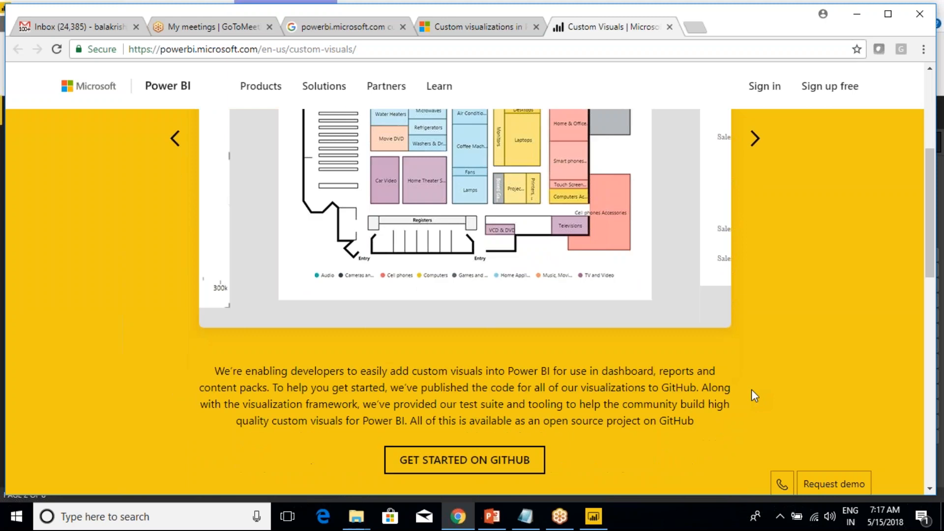
{"action": "scroll", "coordinate": [751, 394], "scroll_direction": "down", "scroll_amount": 3}
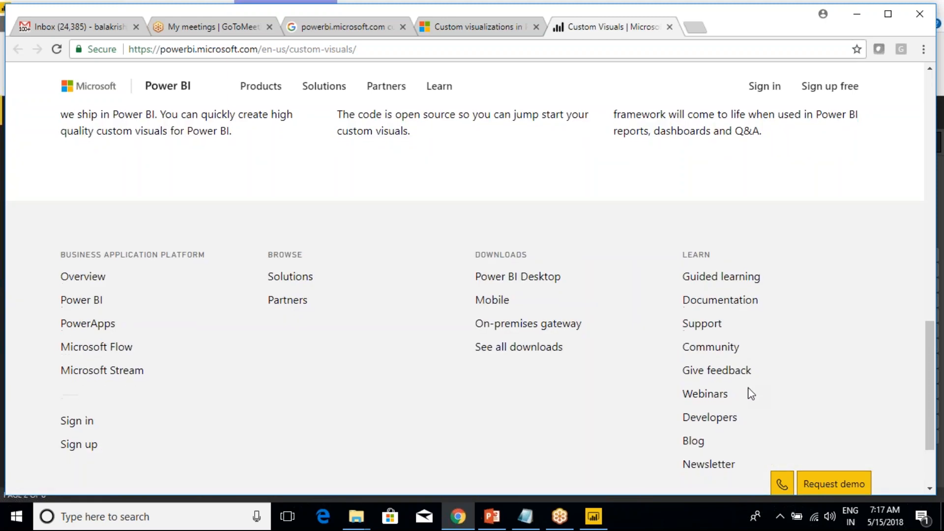
{"action": "scroll", "coordinate": [749, 393], "scroll_direction": "up", "scroll_amount": 20}
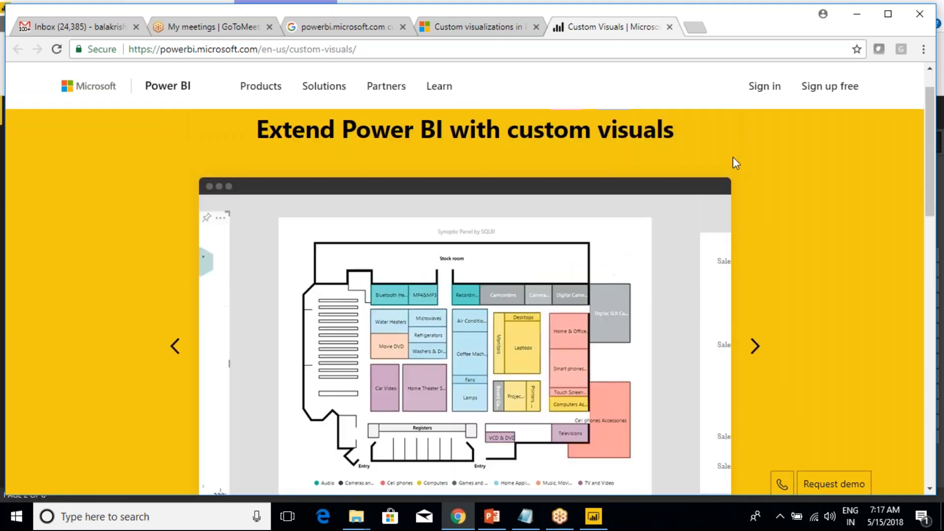
- Examine the Microsoft Docs custom visualizations article, covering importing visuals from a file, the organization, the marketplace and AppSource
{"action": "left_click", "coordinate": [484, 30]}
{"action": "scroll", "coordinate": [432, 310], "scroll_direction": "down", "scroll_amount": 15}
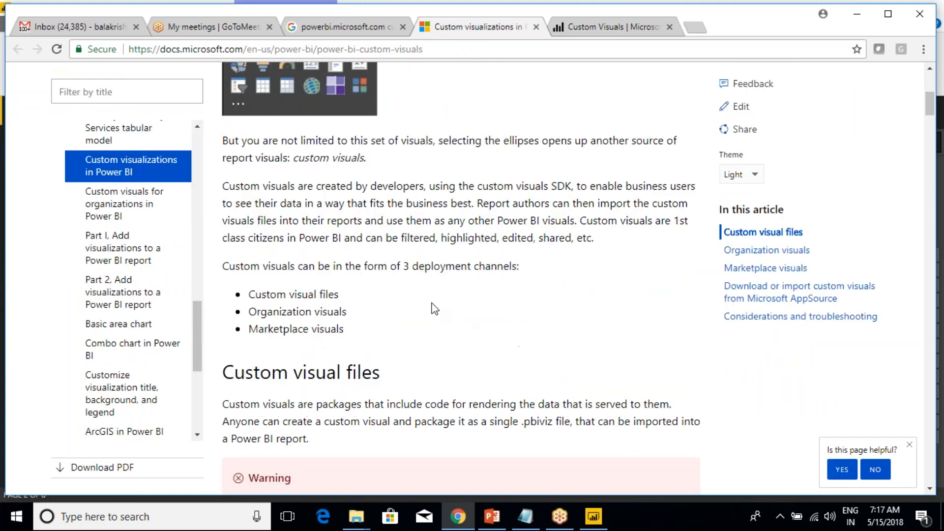
{"action": "scroll", "coordinate": [361, 310], "scroll_direction": "down", "scroll_amount": 5}
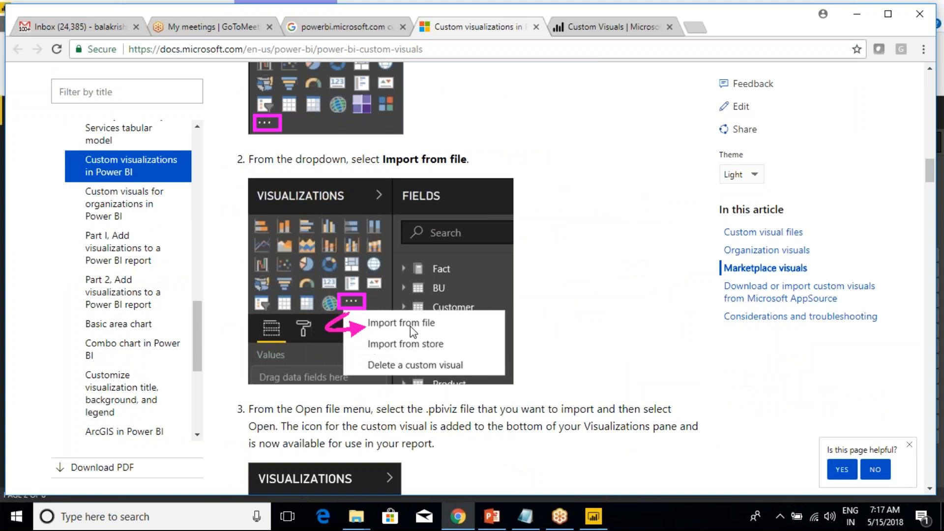
{"action": "scroll", "coordinate": [412, 332], "scroll_direction": "down", "scroll_amount": 6}
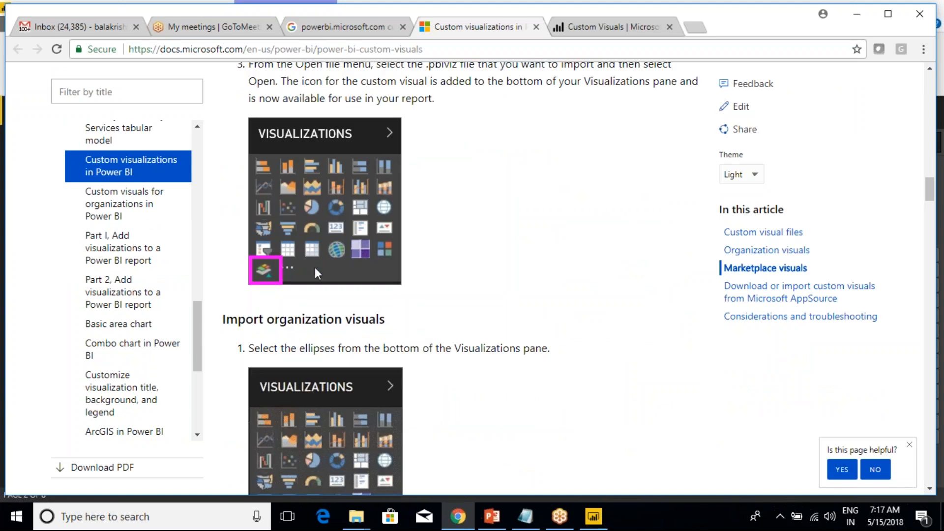
{"action": "scroll", "coordinate": [278, 315], "scroll_direction": "down", "scroll_amount": 5}
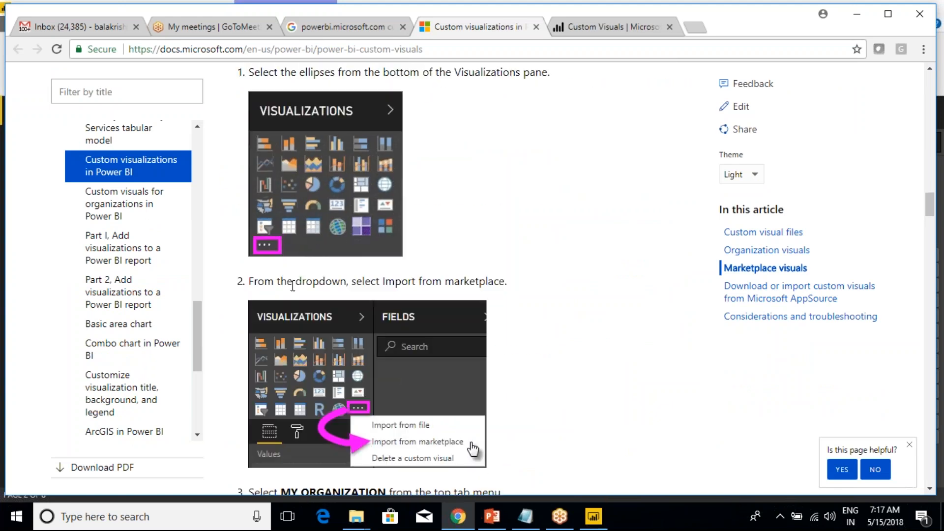
{"action": "scroll", "coordinate": [286, 352], "scroll_direction": "down", "scroll_amount": 3}
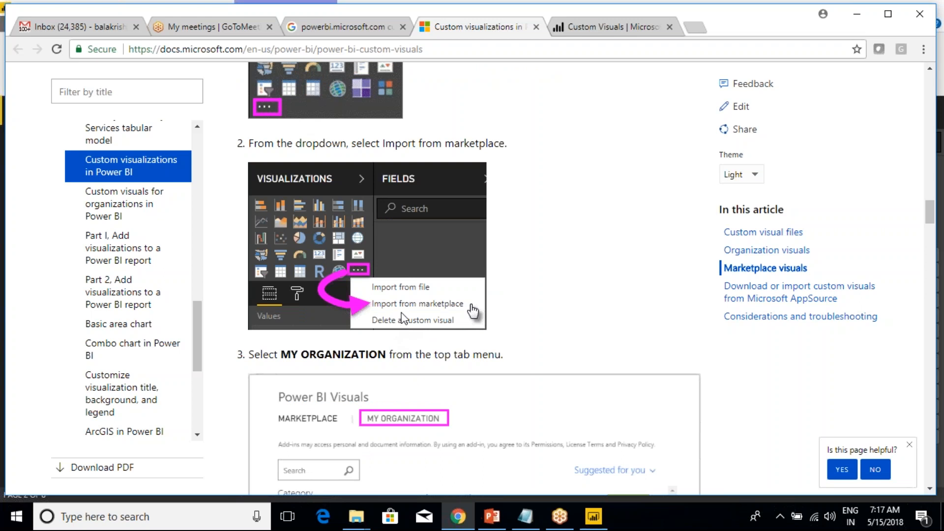
{"action": "scroll", "coordinate": [434, 318], "scroll_direction": "down", "scroll_amount": 4}
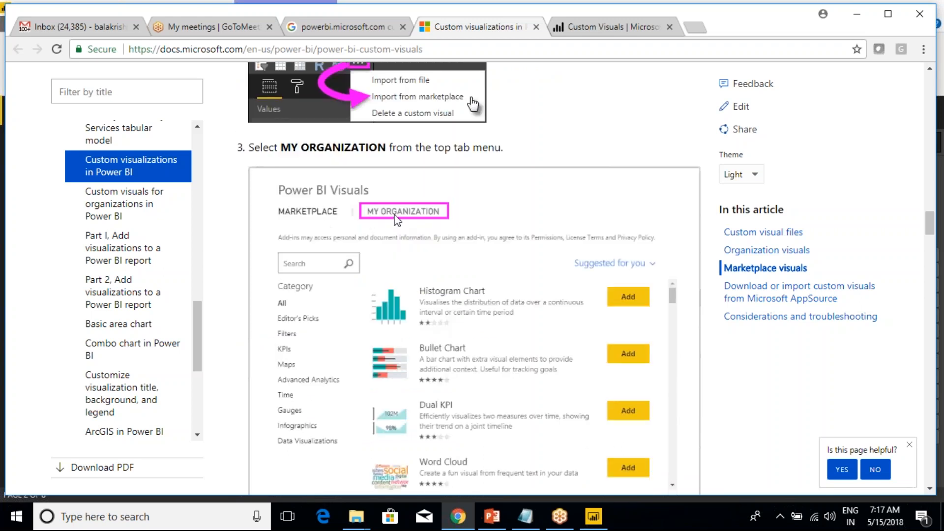
{"action": "scroll", "coordinate": [319, 275], "scroll_direction": "down", "scroll_amount": 5}
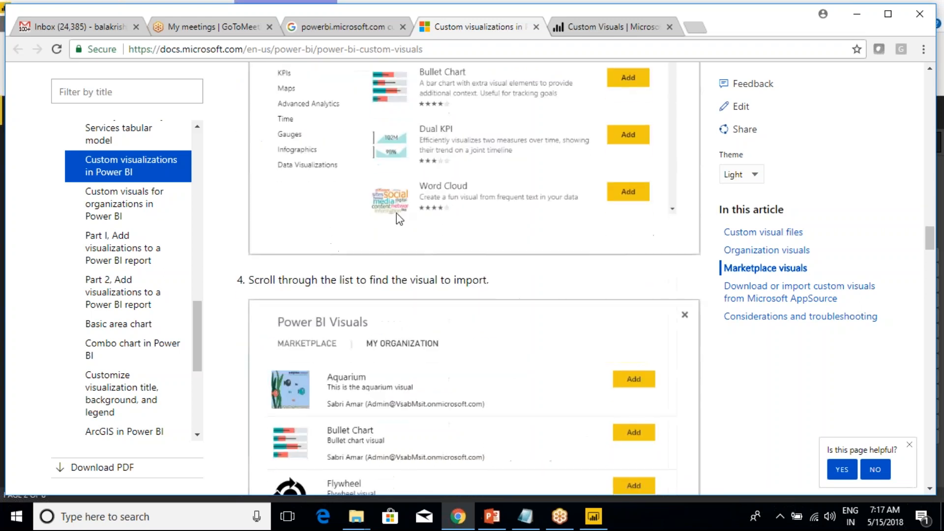
{"action": "scroll", "coordinate": [414, 315], "scroll_direction": "down", "scroll_amount": 15}
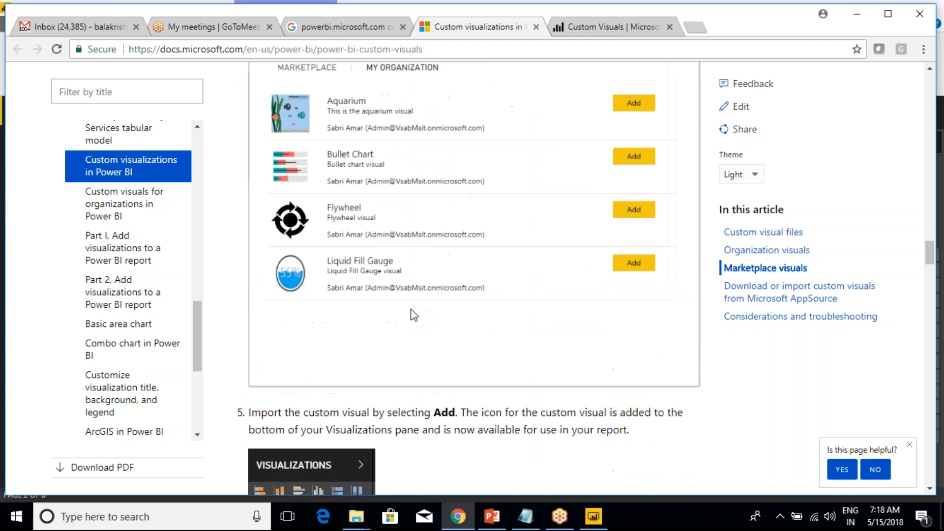
{"action": "scroll", "coordinate": [399, 322], "scroll_direction": "down", "scroll_amount": 20}
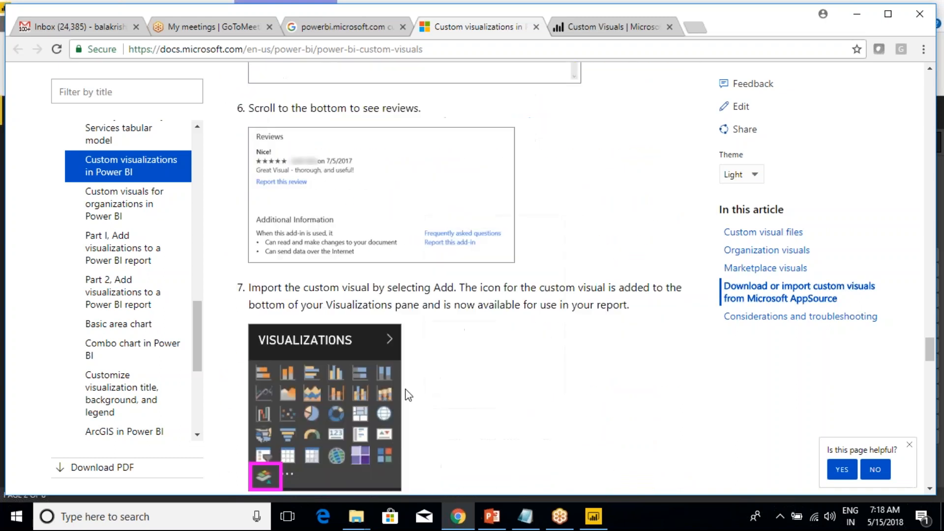
{"action": "scroll", "coordinate": [337, 411], "scroll_direction": "down", "scroll_amount": 15}
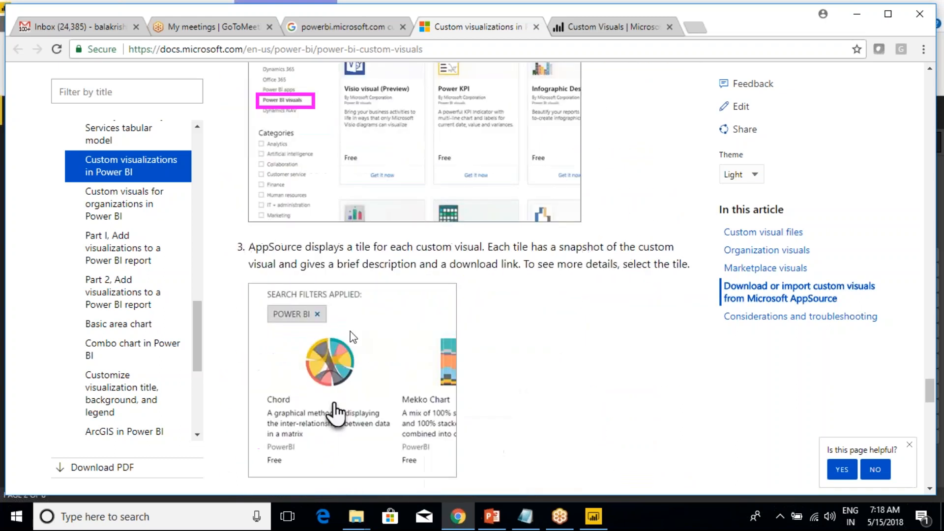
- Return to Power BI Desktop, close the Power BI Visuals marketplace, and move the Second Report map toward the page's upper-left corner
{"action": "left_click", "coordinate": [605, 27]}
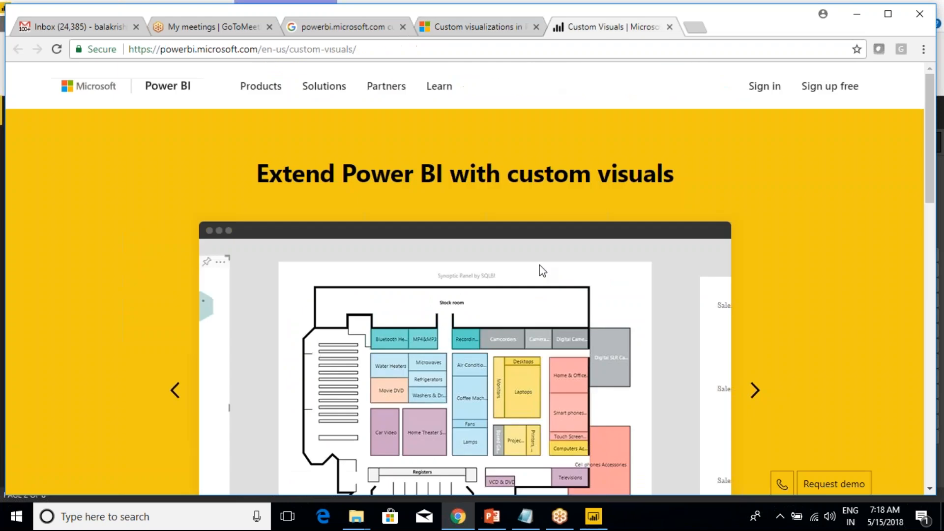
{"action": "left_click", "coordinate": [594, 516]}
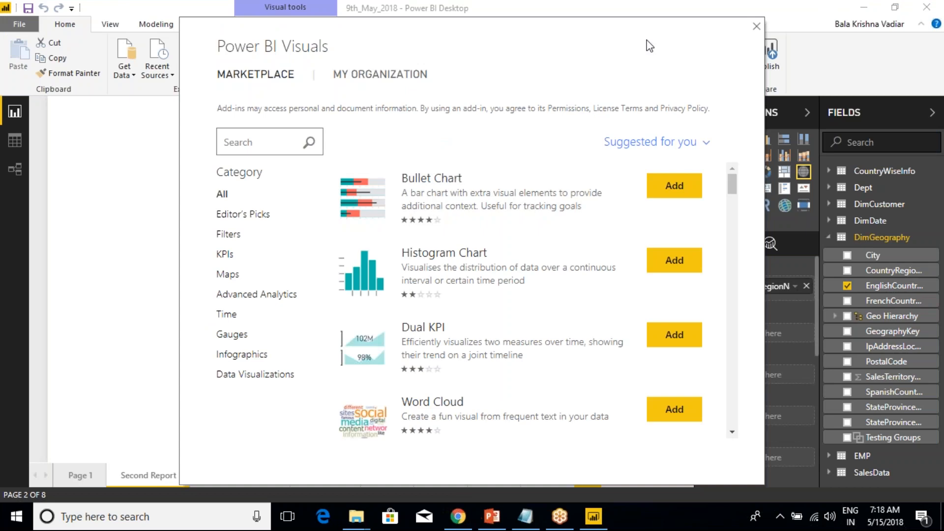
{"action": "left_click", "coordinate": [756, 26]}
{"action": "left_click", "coordinate": [458, 517]}
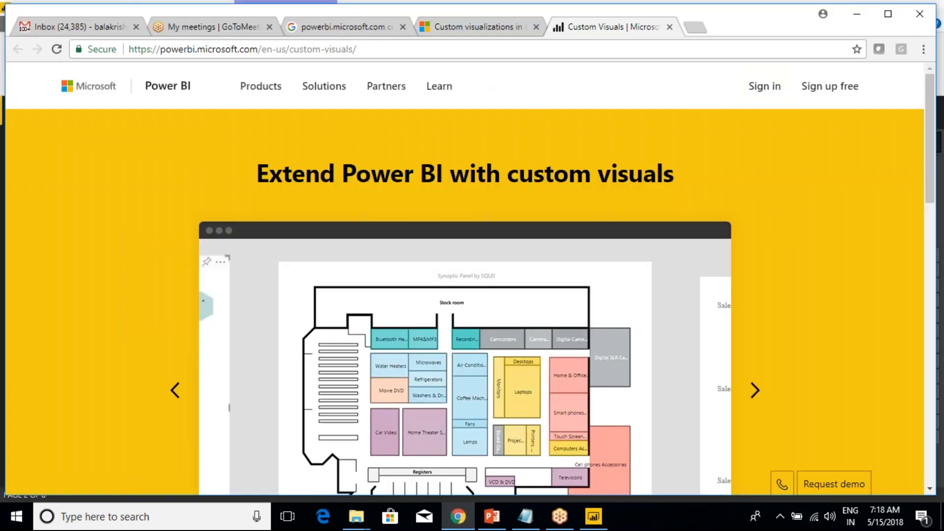
{"action": "left_click", "coordinate": [598, 523]}
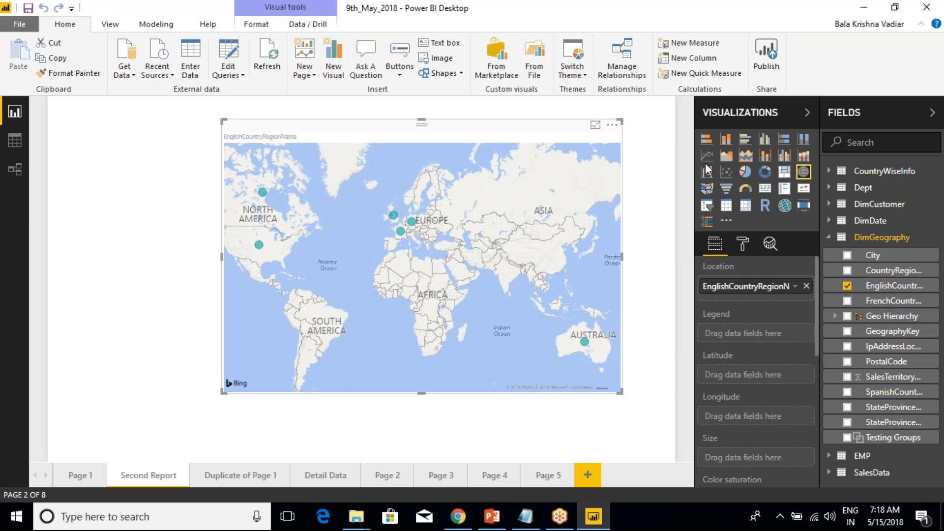
{"action": "left_click_drag", "start_coordinate": [575, 124], "coordinate": [450, 117]}
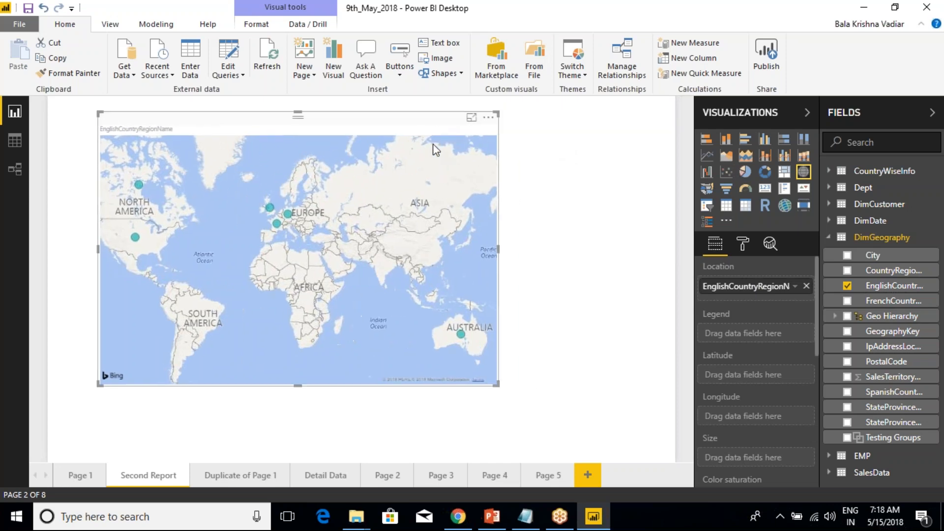
- Add a stacked column chart to Page 5 and enlarge it to cover most of the page
{"action": "left_click", "coordinate": [549, 475]}
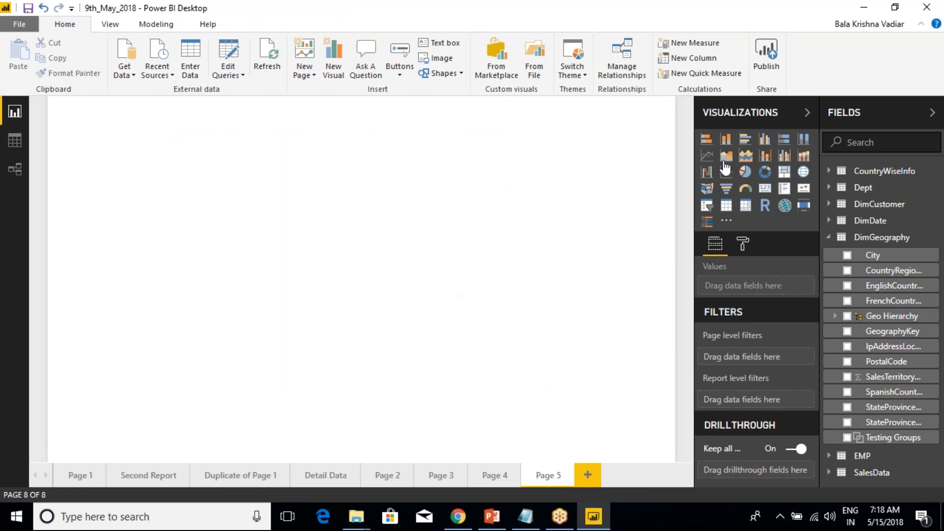
{"action": "left_click", "coordinate": [726, 139]}
{"action": "left_click_drag", "start_coordinate": [182, 257], "coordinate": [603, 408]}
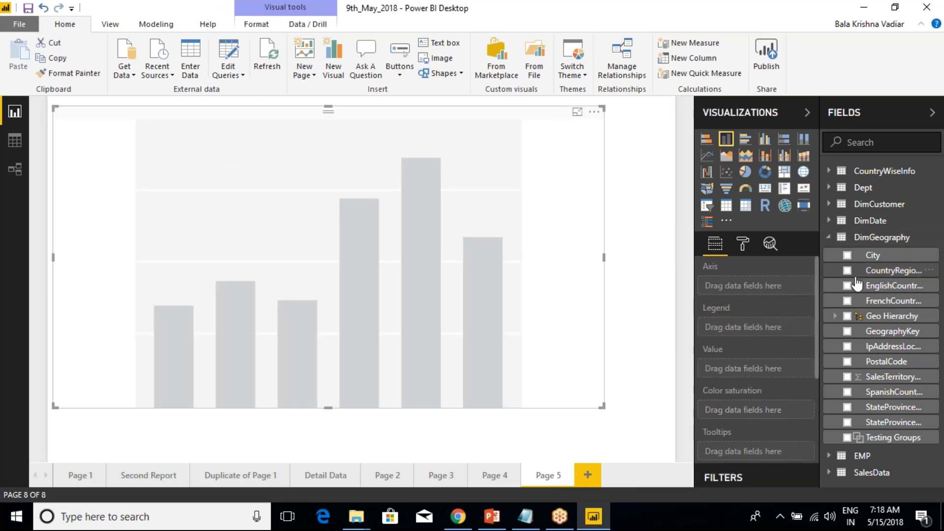
- Plot SalesData's OrderQuantity by DimGeography's EnglishCountryRegionName in the Page 5 column chart
{"action": "left_click", "coordinate": [848, 286]}
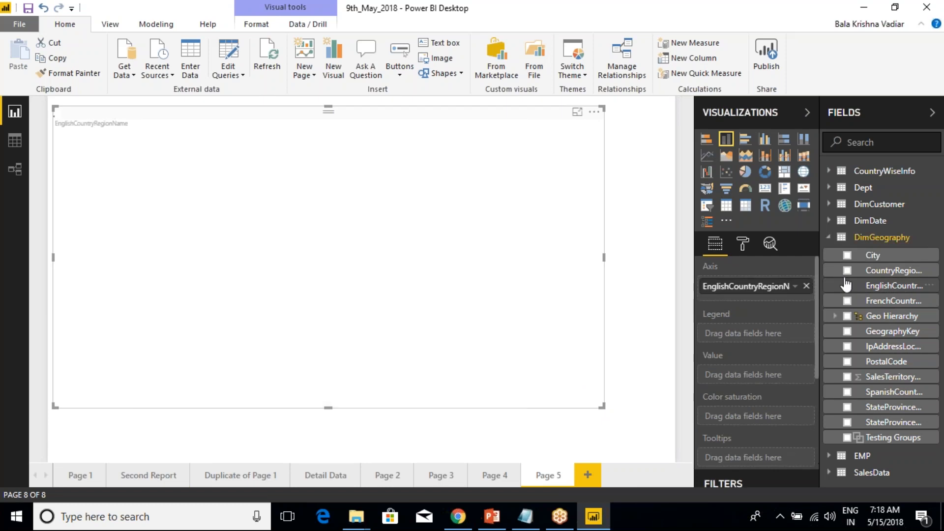
{"action": "left_click", "coordinate": [829, 238]}
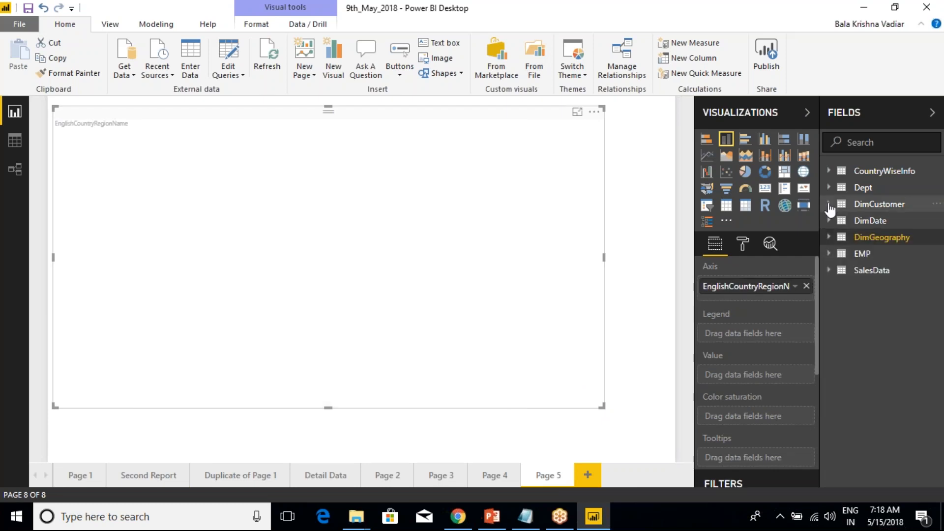
{"action": "left_click", "coordinate": [829, 270]}
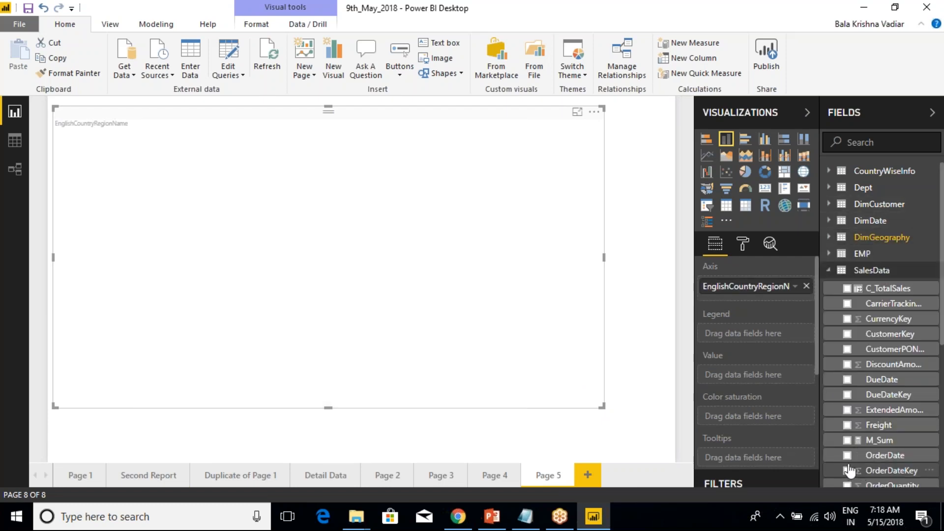
{"action": "scroll", "coordinate": [849, 470], "scroll_direction": "down", "scroll_amount": 3}
{"action": "left_click", "coordinate": [846, 416]}
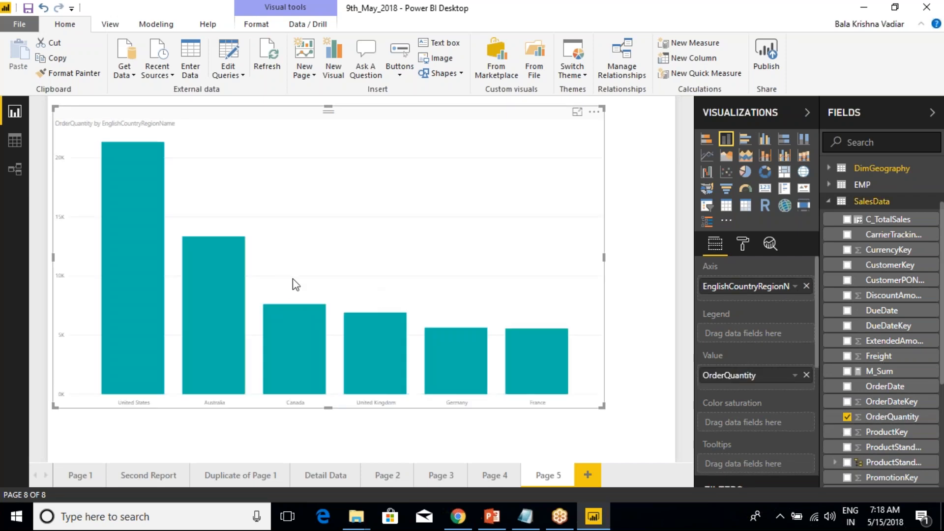
- Inspect the United States column's data point details, highlight that column, and clear the highlight again
{"action": "mouse_move", "coordinate": [162, 225]}
{"action": "mouse_move", "coordinate": [109, 184]}
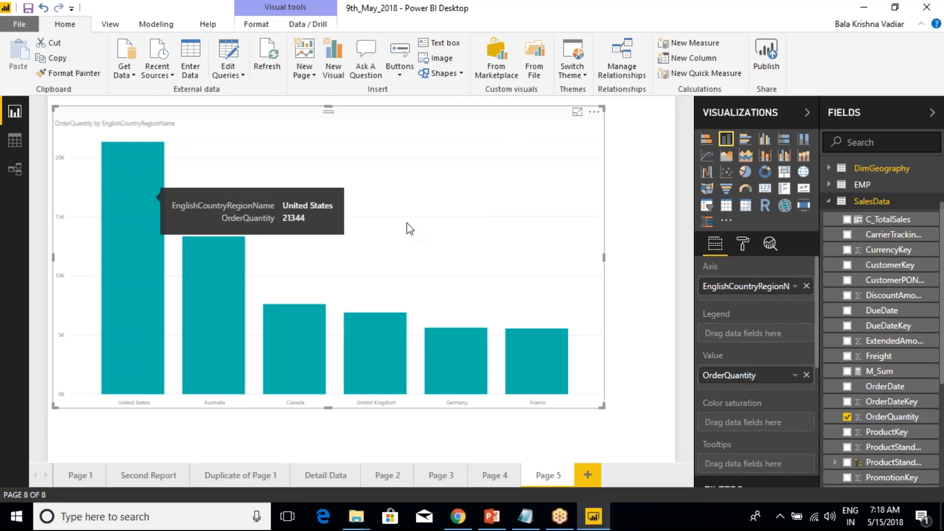
{"action": "left_click", "coordinate": [137, 210]}
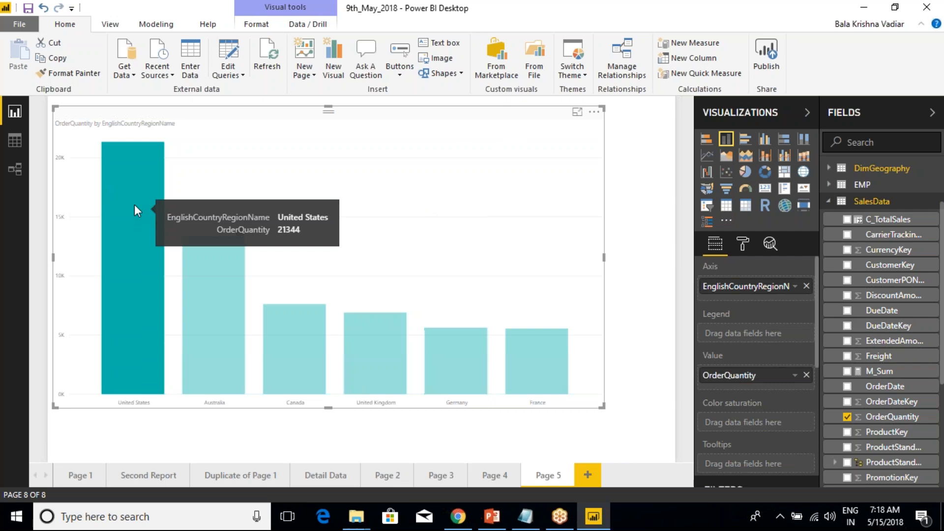
{"action": "left_click", "coordinate": [144, 220]}
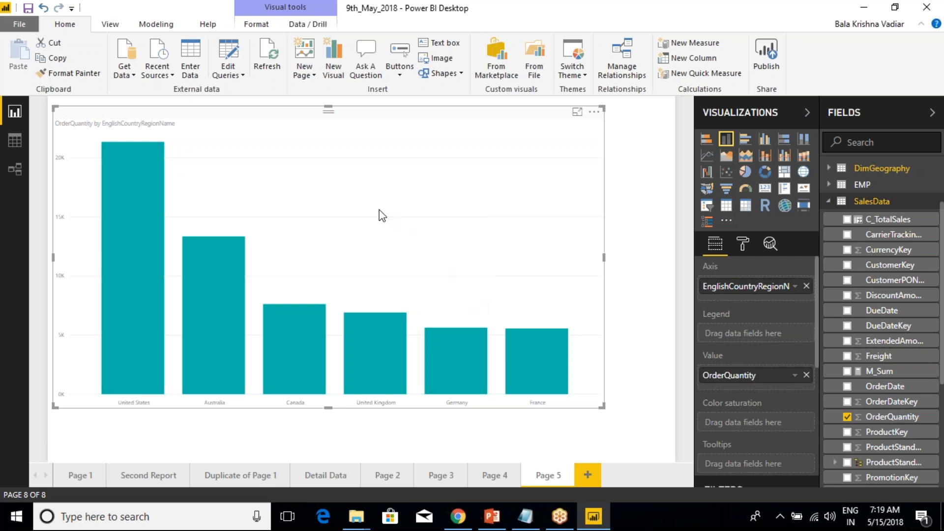
{"action": "left_click", "coordinate": [584, 77]}
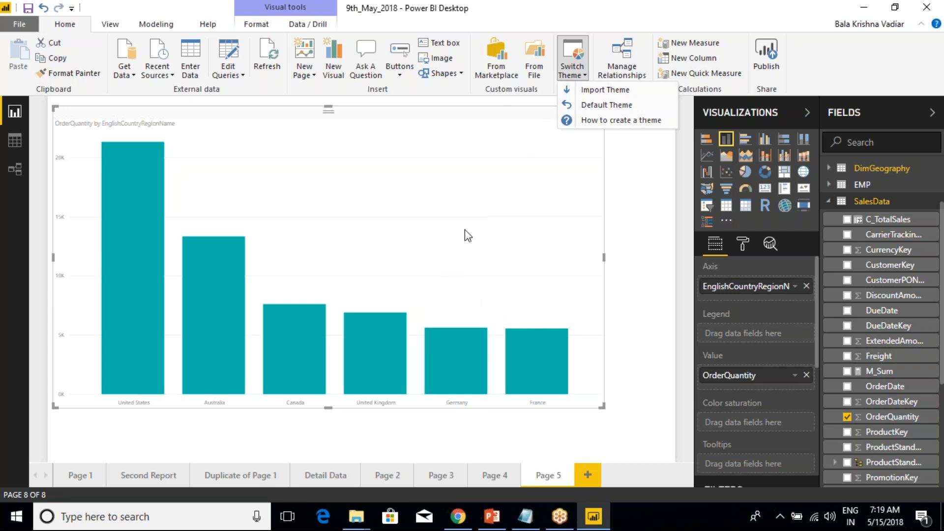
{"action": "left_click", "coordinate": [600, 90]}
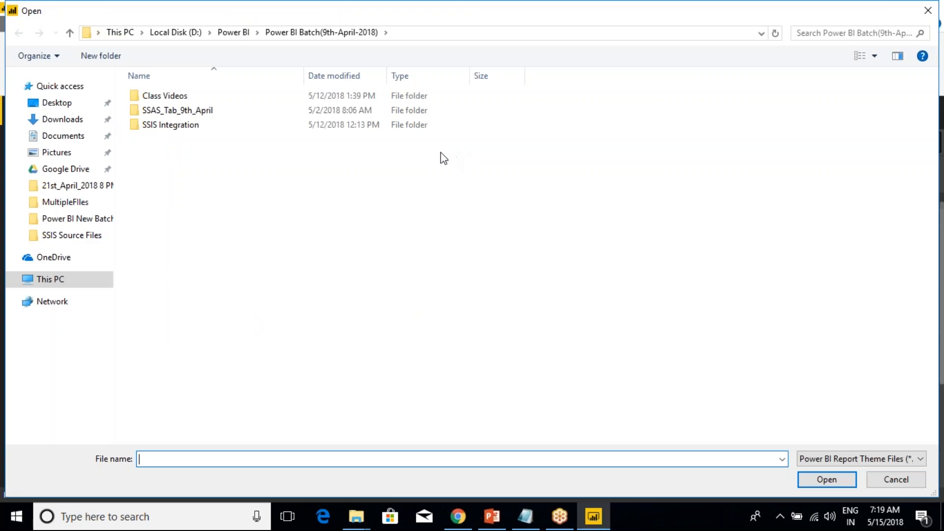
{"action": "left_click", "coordinate": [901, 483]}
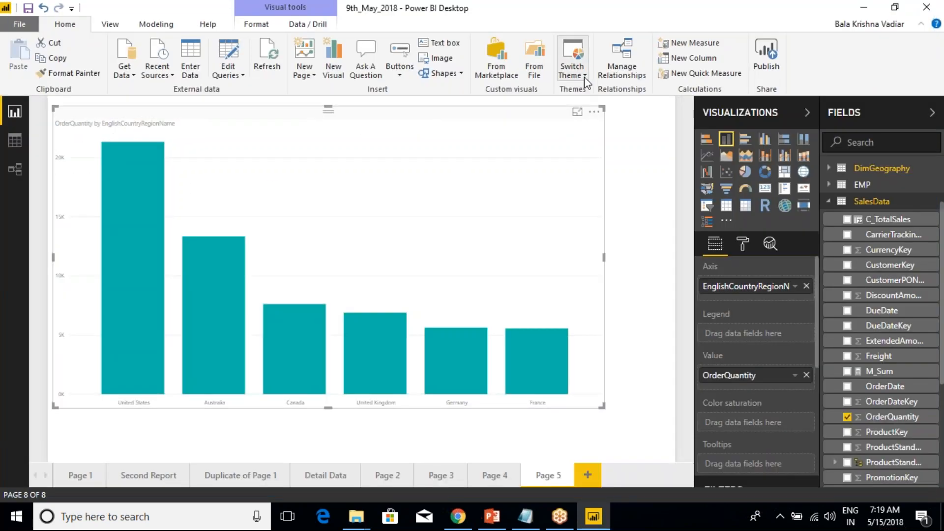
- Apply the default theme to the report
{"action": "left_click", "coordinate": [584, 77]}
{"action": "left_click", "coordinate": [601, 105]}
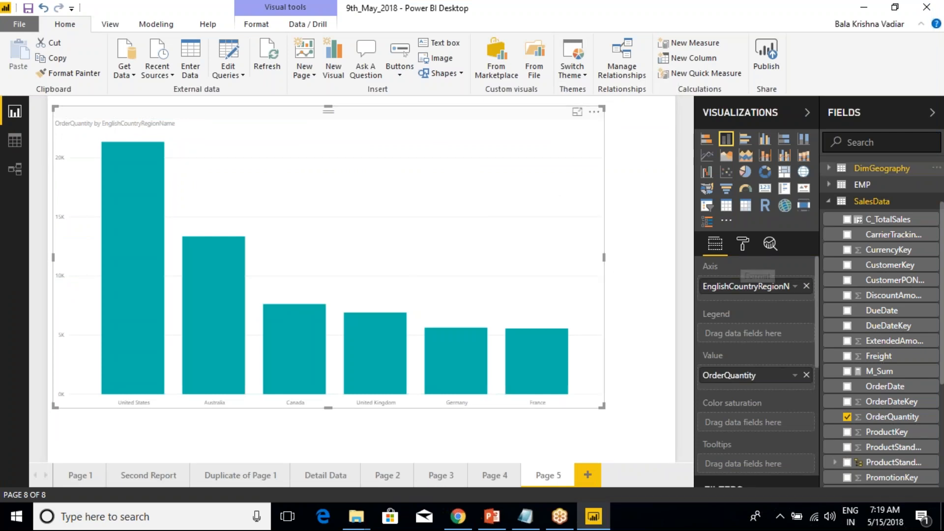
{"action": "left_click", "coordinate": [585, 77]}
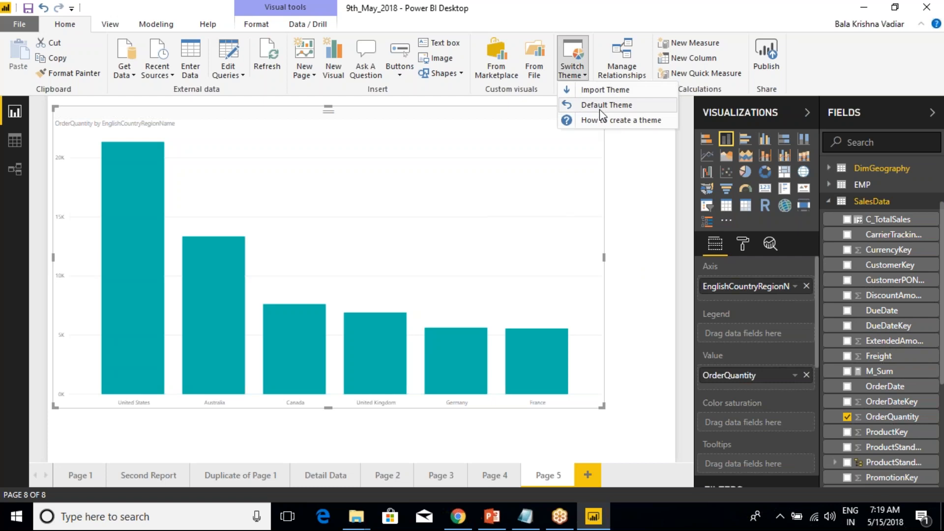
{"action": "left_click", "coordinate": [617, 142]}
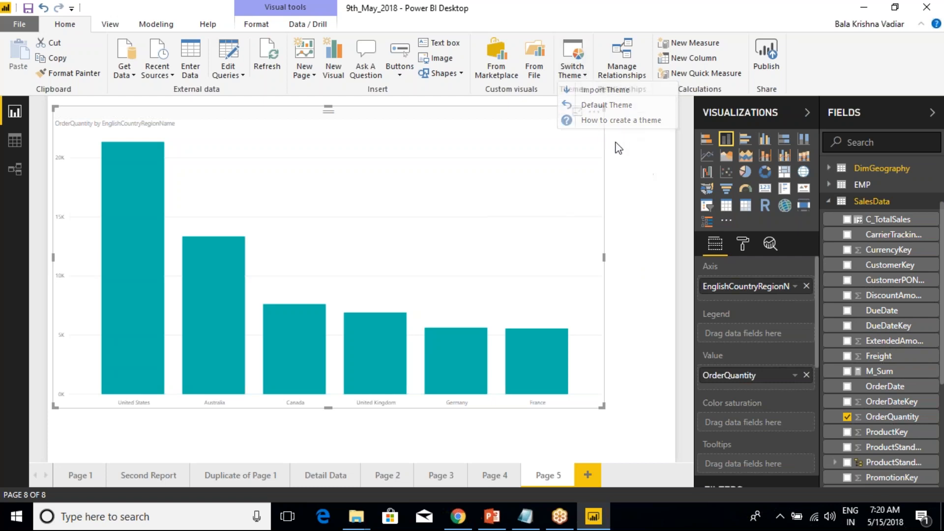
{"action": "left_click", "coordinate": [582, 78]}
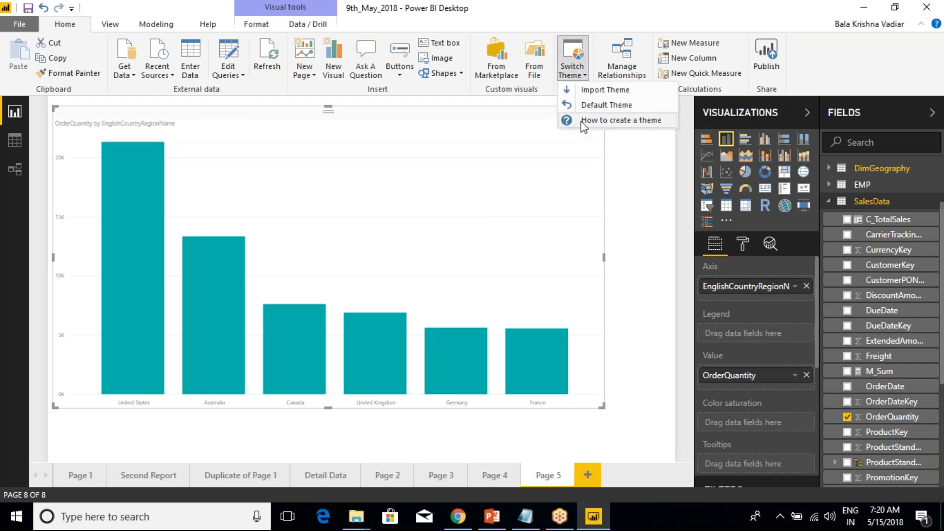
{"action": "left_click", "coordinate": [547, 149]}
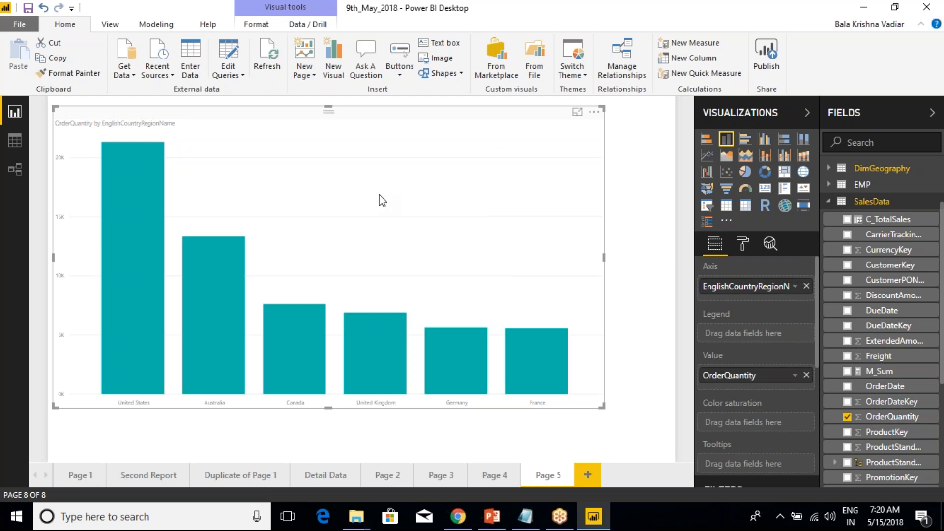
{"action": "left_click", "coordinate": [584, 76]}
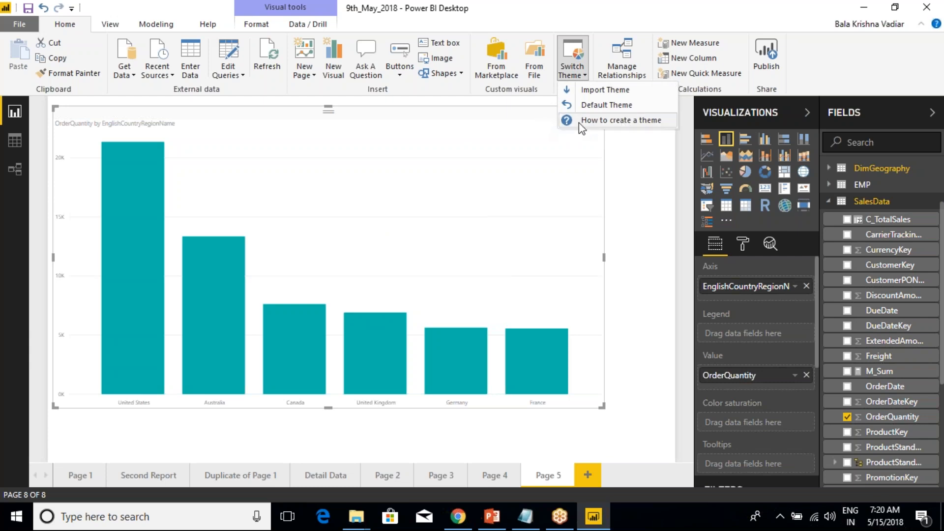
{"action": "left_click", "coordinate": [534, 122]}
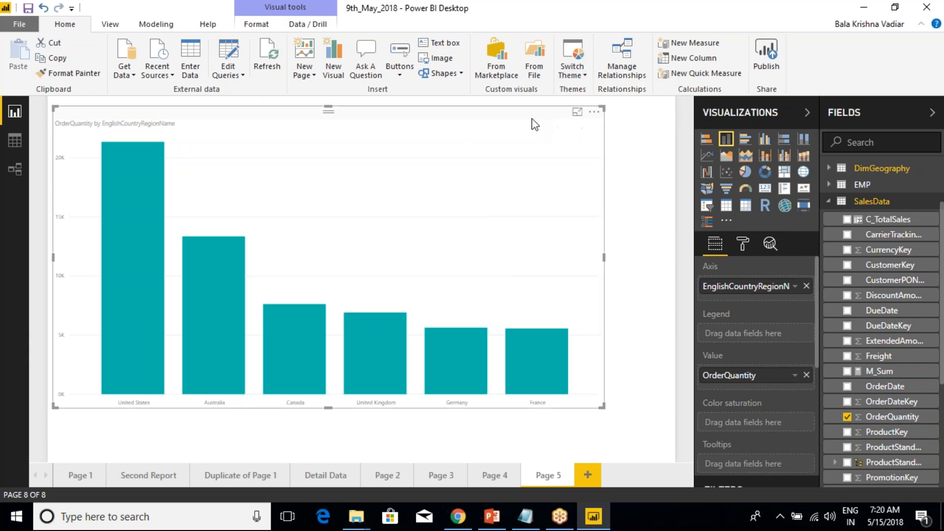
{"action": "left_click", "coordinate": [582, 78]}
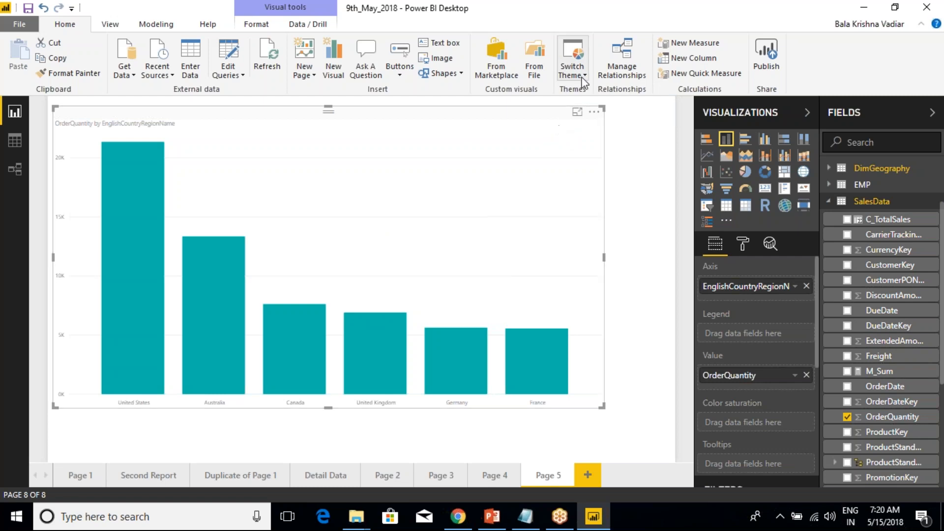
{"action": "left_click", "coordinate": [616, 179]}
- Review the report's table relationships and the settings of the DimCustomer to DimGeography relationship, leaving them as they are
{"action": "left_click", "coordinate": [625, 64]}
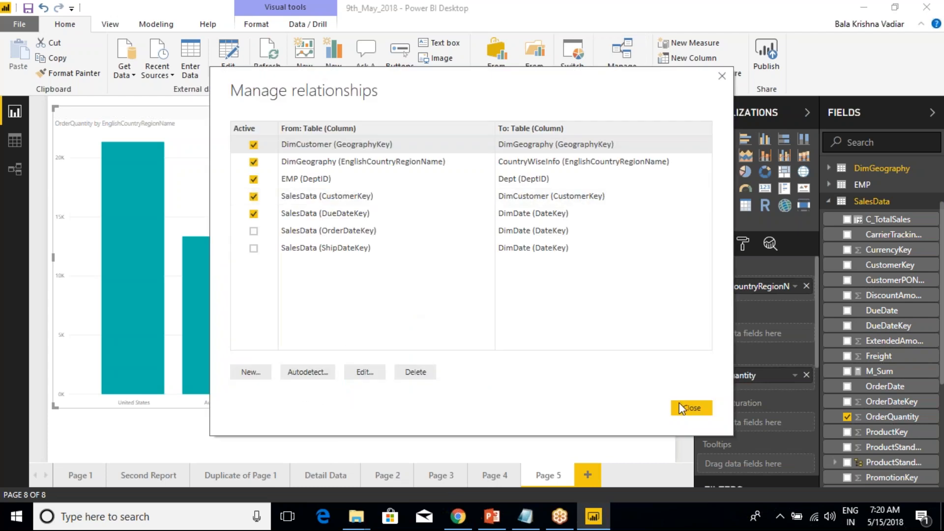
{"action": "left_click", "coordinate": [367, 375]}
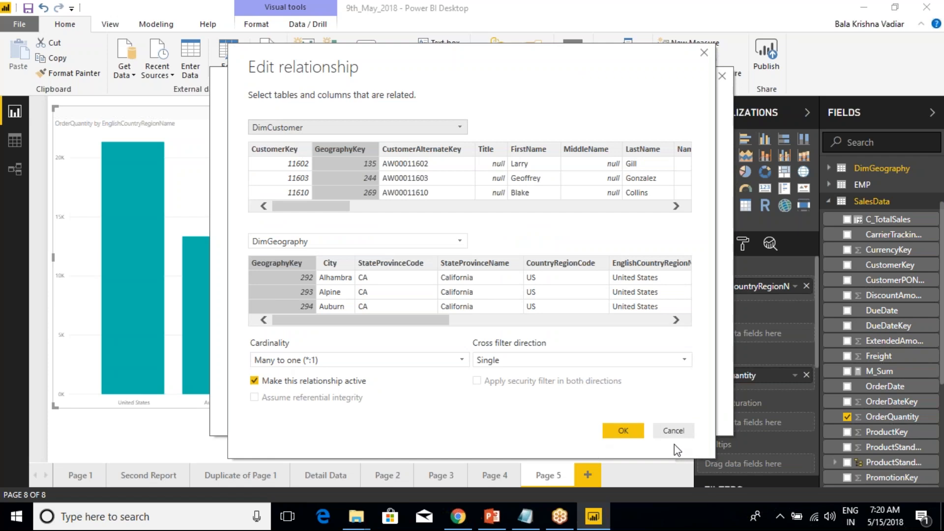
{"action": "left_click", "coordinate": [673, 431]}
{"action": "left_click", "coordinate": [676, 407]}
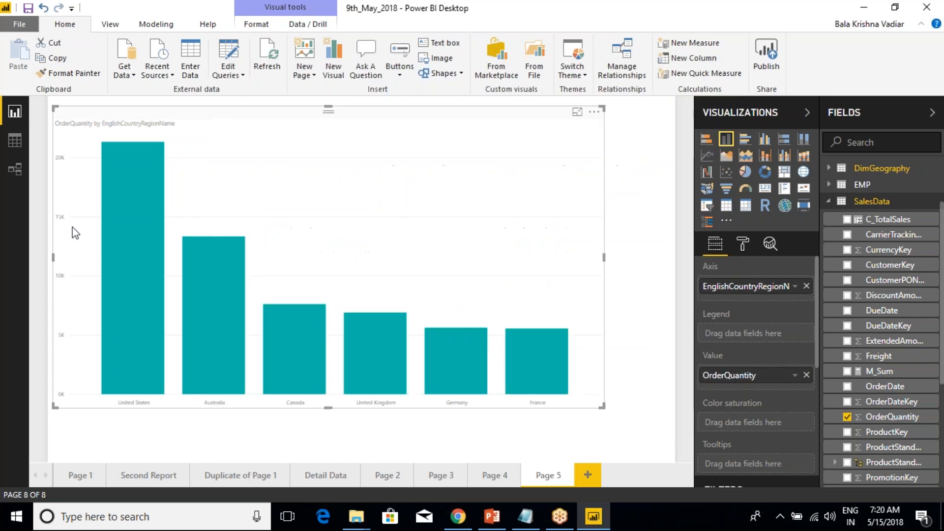
- Inspect the EMP to Dept relationship's settings in the relationship diagram without editing them, and return to the report view
{"action": "left_click", "coordinate": [15, 170]}
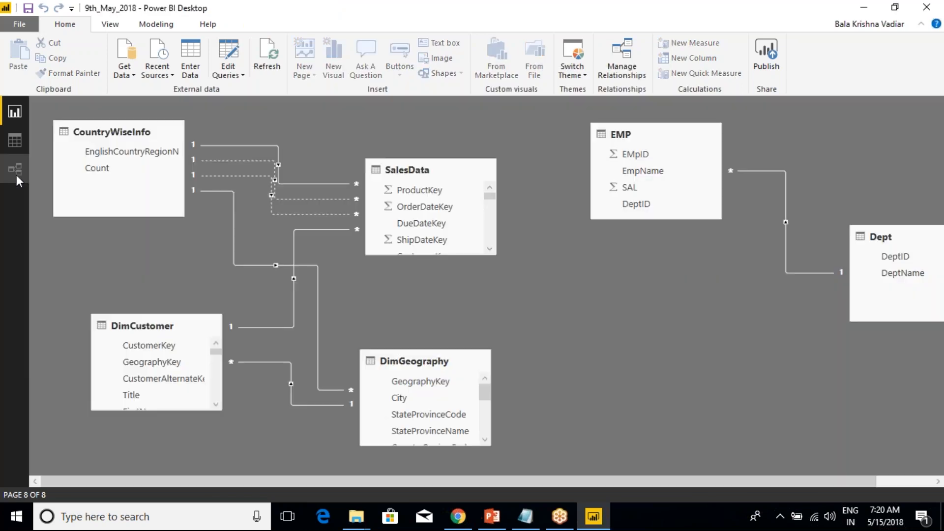
{"action": "double_click", "coordinate": [751, 171]}
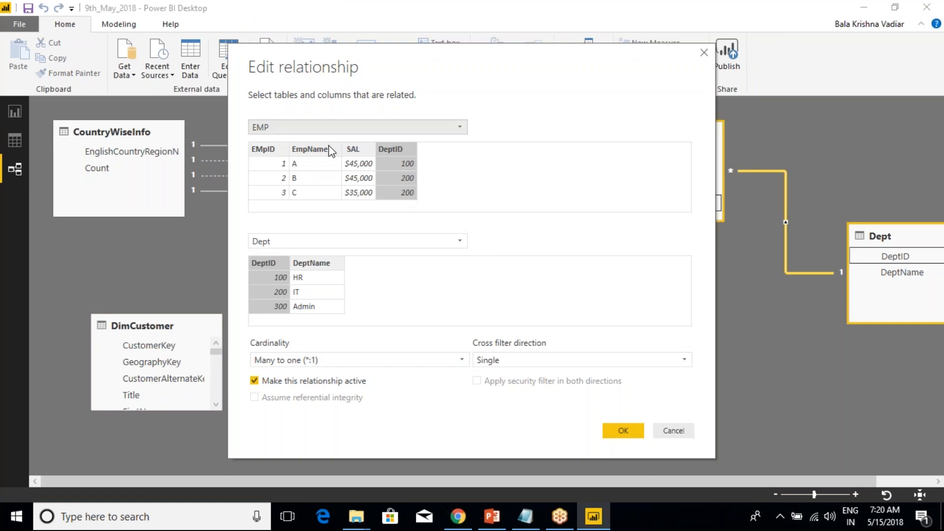
{"action": "left_click", "coordinate": [674, 431]}
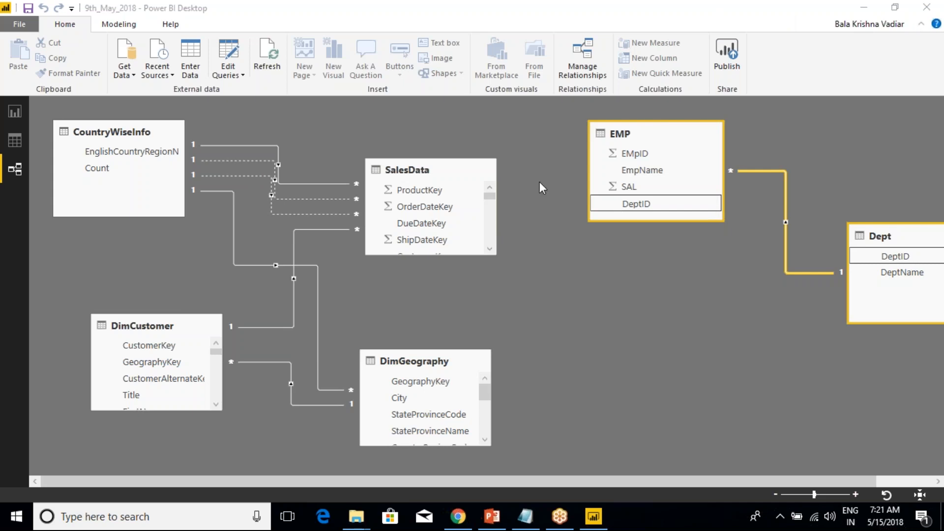
{"action": "left_click", "coordinate": [72, 24]}
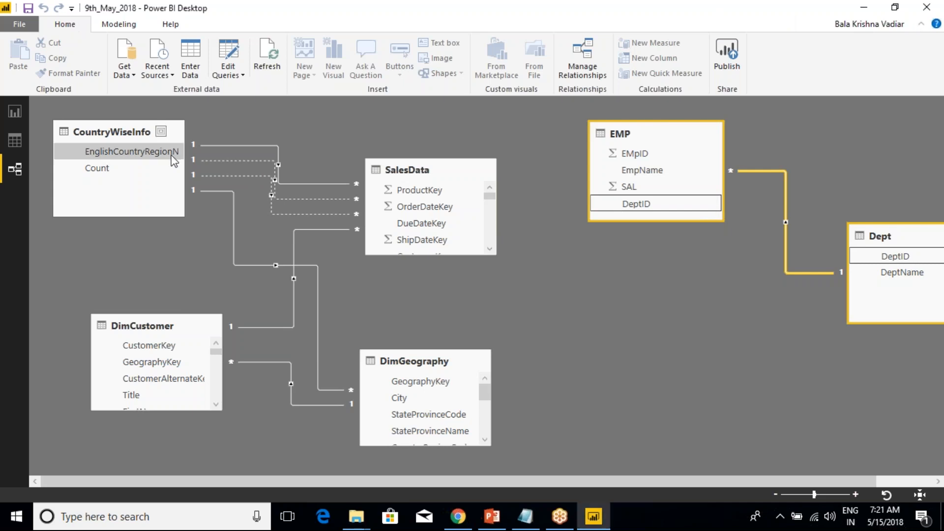
{"action": "left_click", "coordinate": [14, 113]}
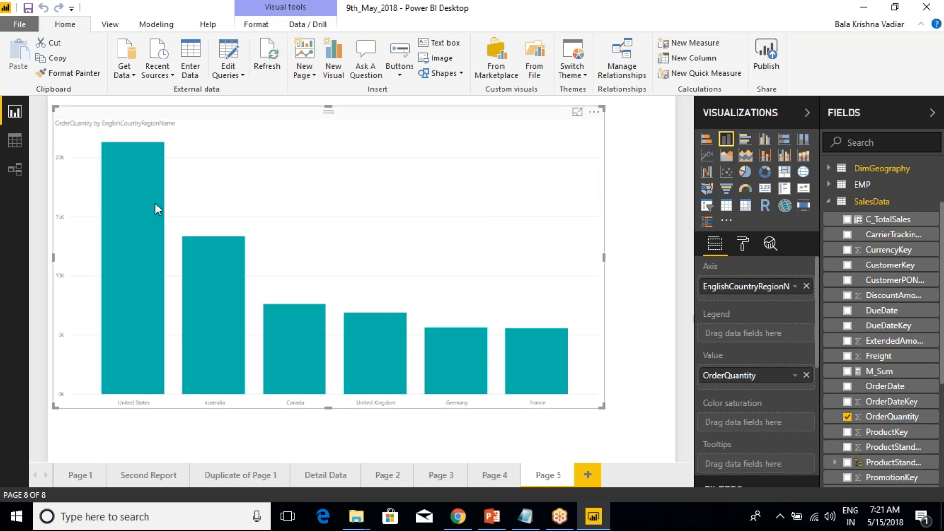
- Switch to Class Notes in Notepad and add the lines "Home Menu -- Done" and "View Meni --" beneath the Day-4 heading
{"action": "left_click", "coordinate": [109, 24]}
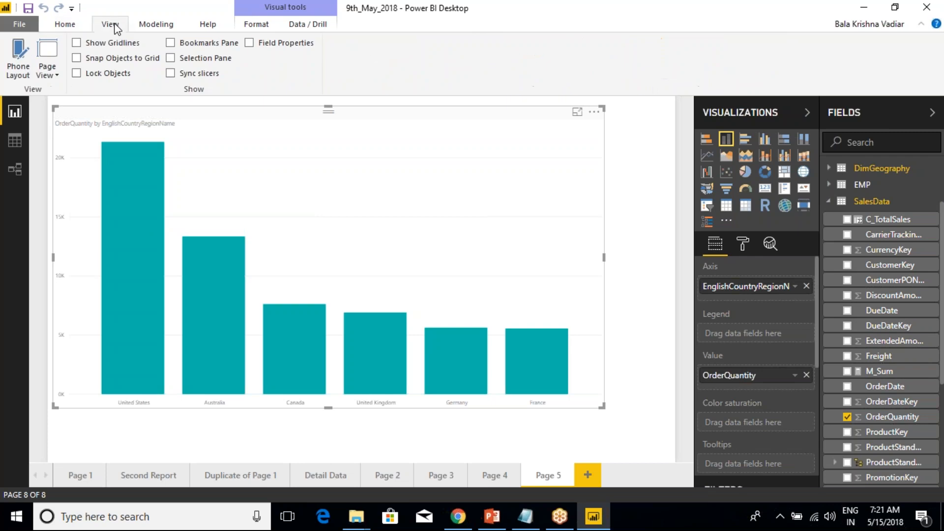
{"action": "left_click", "coordinate": [526, 516]}
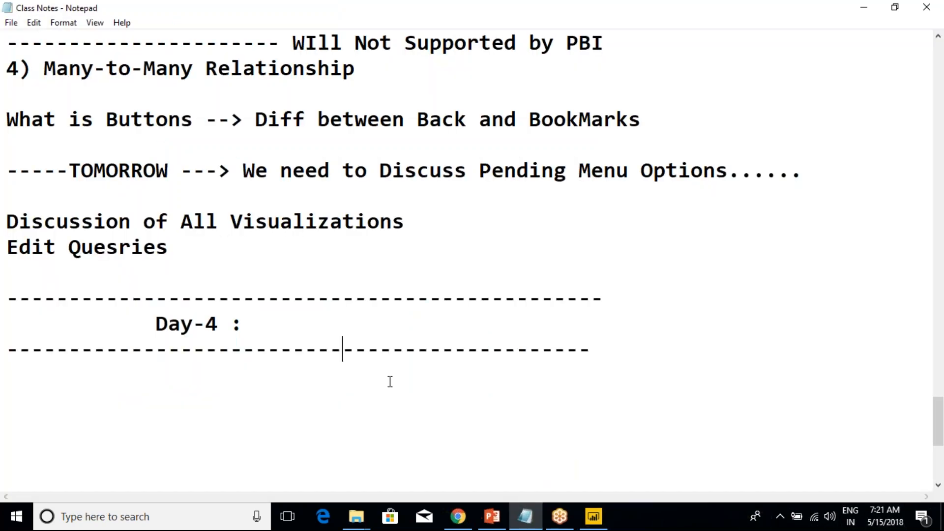
{"action": "left_click", "coordinate": [581, 350]}
{"action": "key", "text": "Return"}
{"action": "type", "text": "Home "}
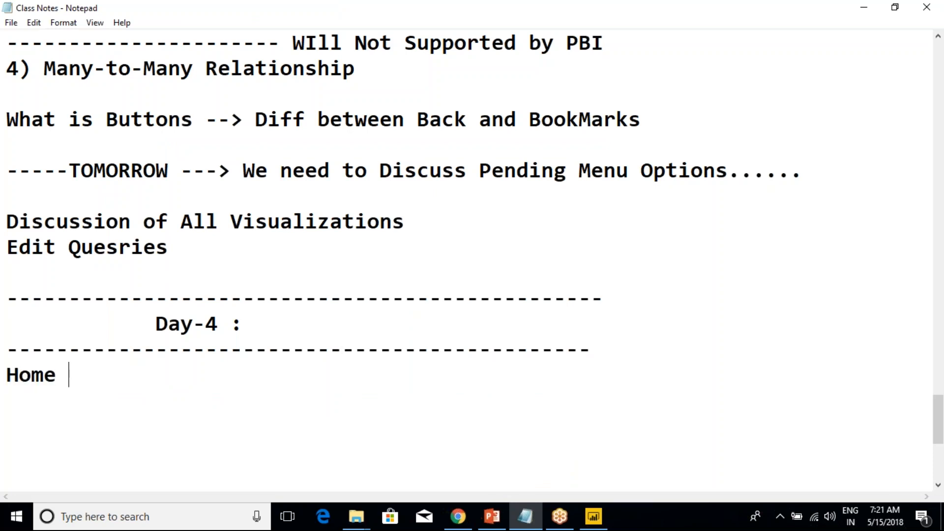
{"action": "type", "text": "Menu "}
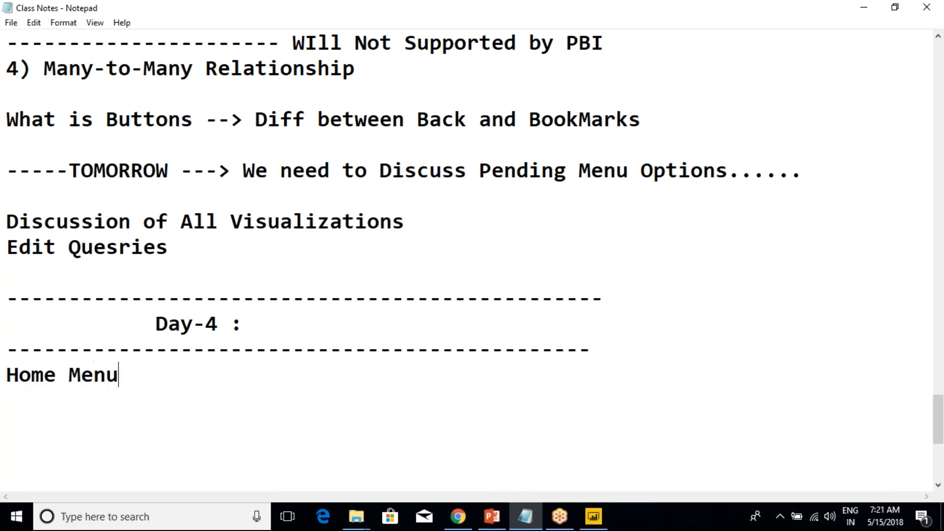
{"action": "type", "text": "-- Done"}
{"action": "key", "text": "Return"}
{"action": "type", "text": "View"}
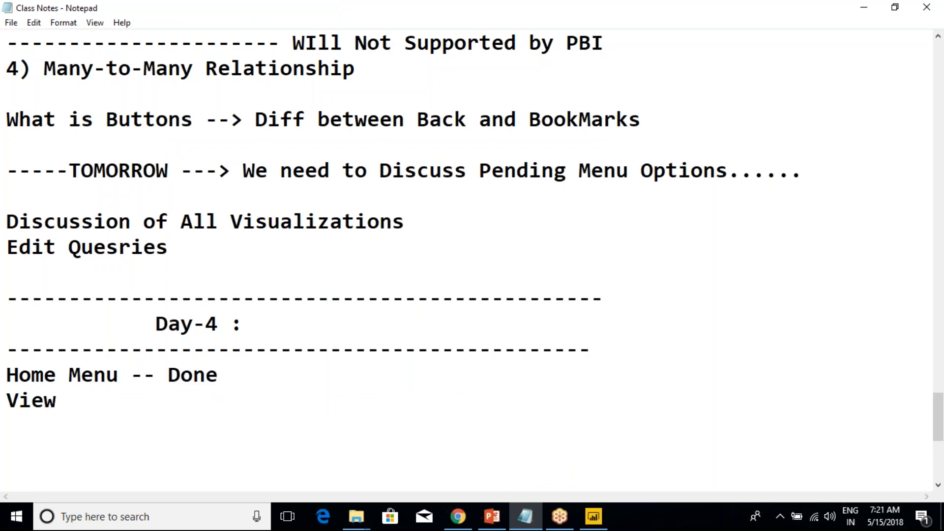
{"action": "type", "text": " Meni --"}
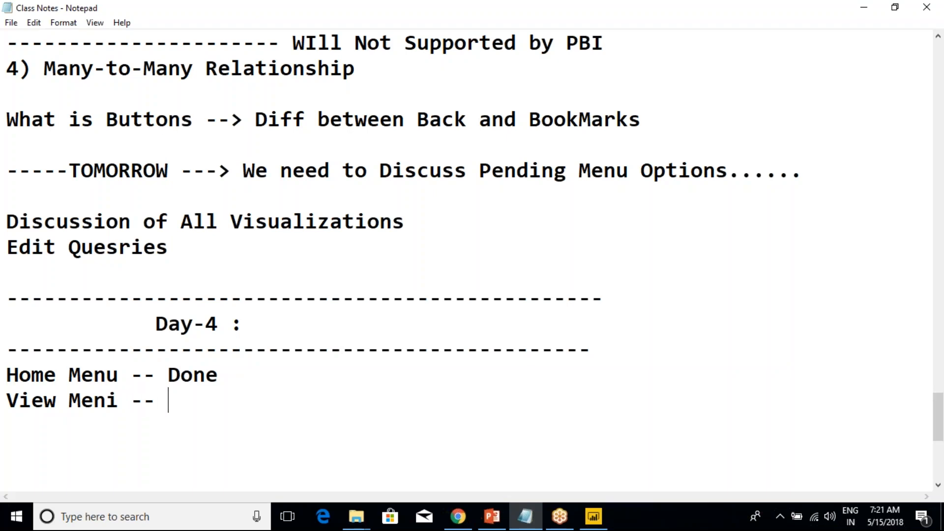
- Return to Power BI Desktop and shorten Page 1's pie chart from its lower edge so it clears the SalesAmount column chart
{"action": "key", "text": "alt+Tab"}
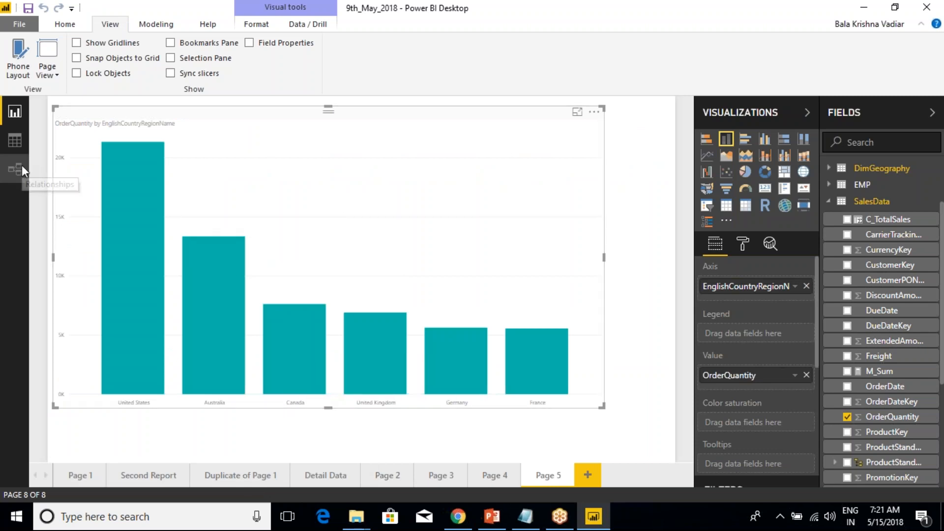
{"action": "left_click", "coordinate": [75, 478]}
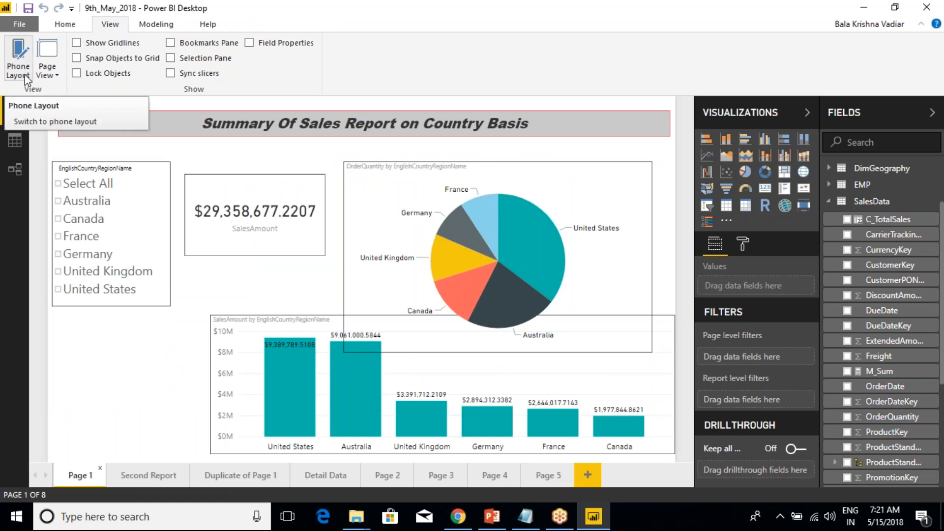
{"action": "left_click", "coordinate": [370, 294]}
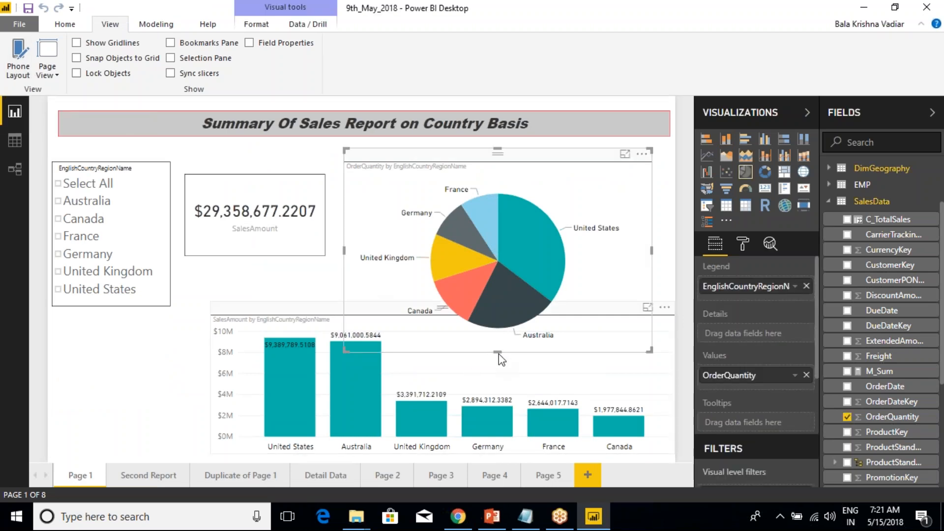
{"action": "left_click_drag", "start_coordinate": [500, 359], "coordinate": [495, 309]}
{"action": "left_click", "coordinate": [494, 307]}
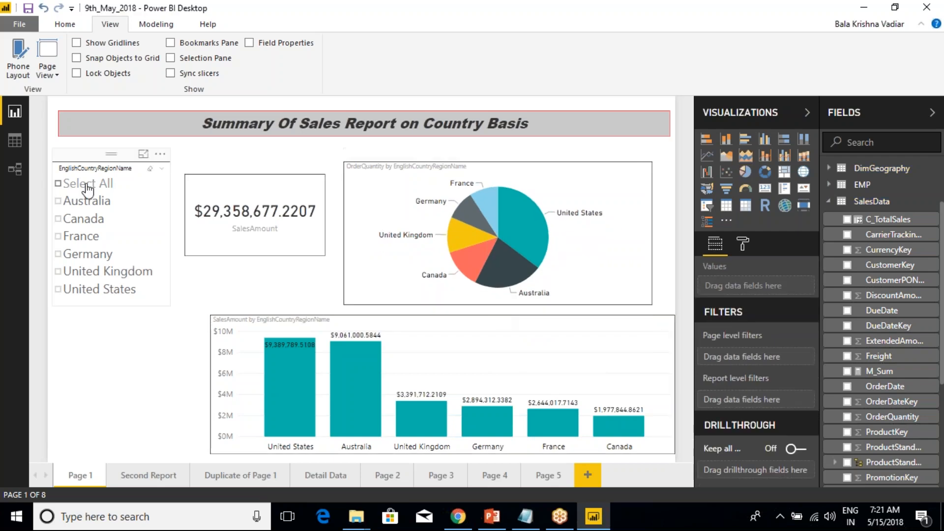
{"action": "left_click", "coordinate": [57, 76]}
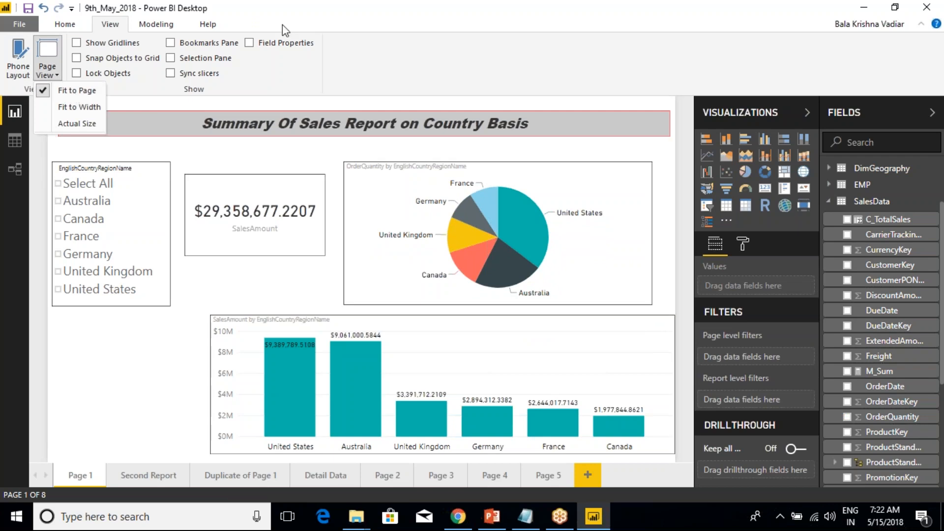
{"action": "left_click", "coordinate": [289, 13]}
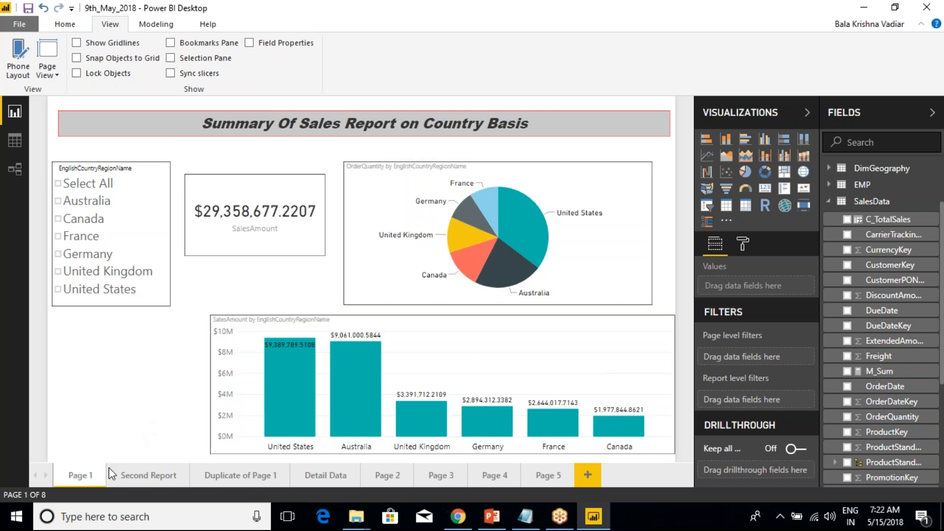
{"action": "left_click", "coordinate": [235, 179]}
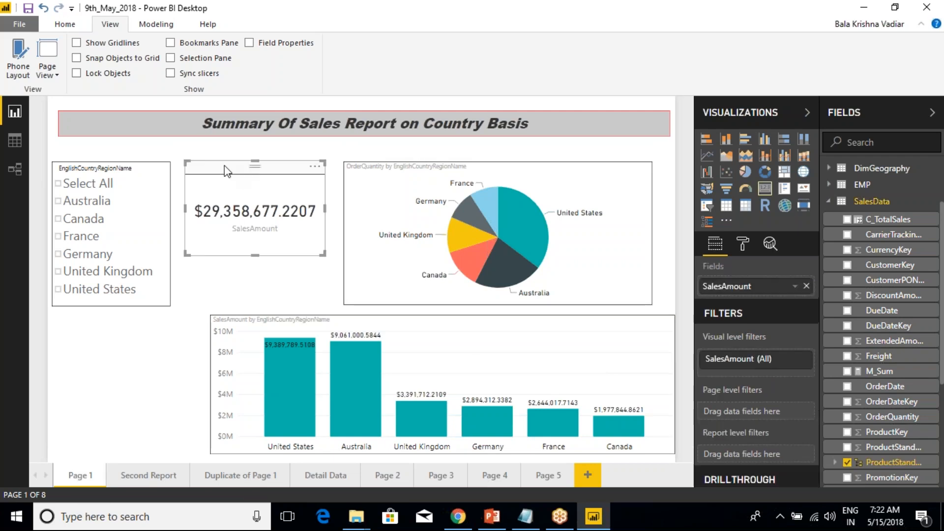
{"action": "left_click", "coordinate": [91, 155]}
{"action": "left_click", "coordinate": [222, 165]}
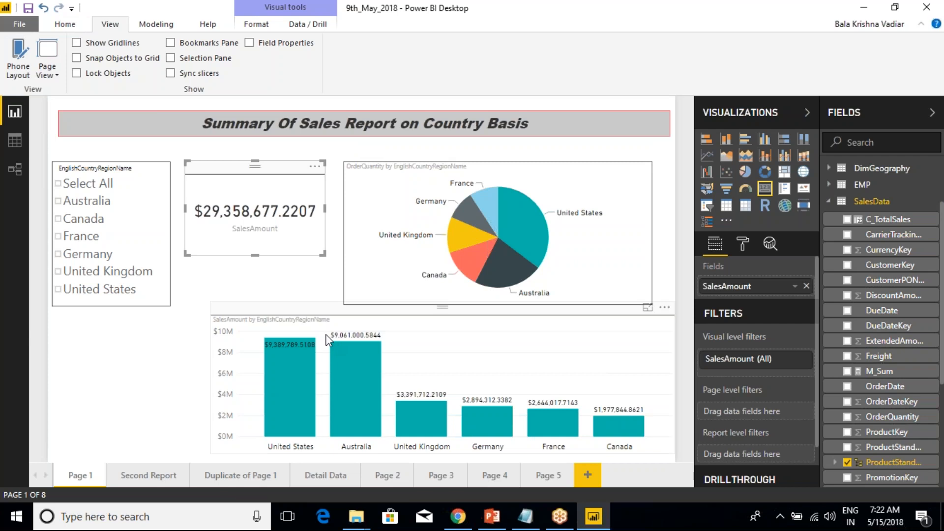
- Switch to Class Notes in Notepad and correct the Day-4 line "View Meni --" to "View Menu"
{"action": "left_click", "coordinate": [64, 25]}
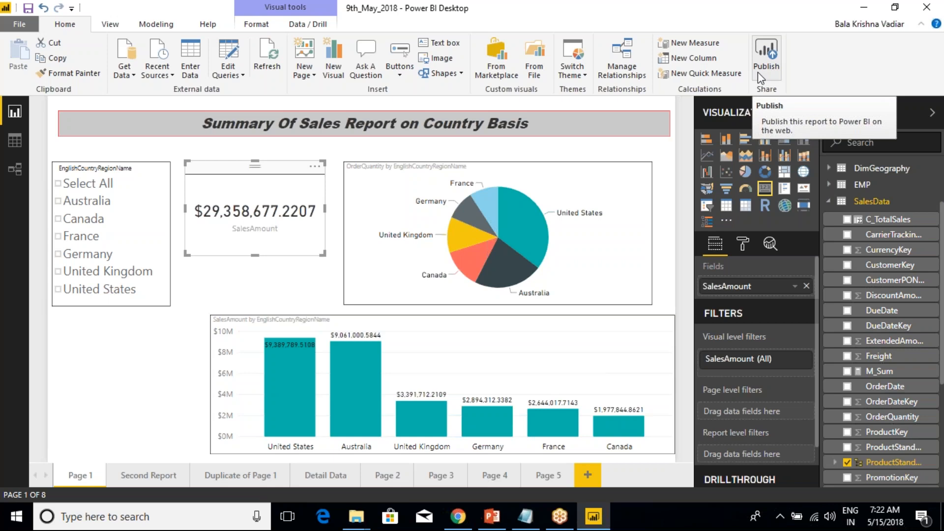
{"action": "left_click", "coordinate": [525, 516]}
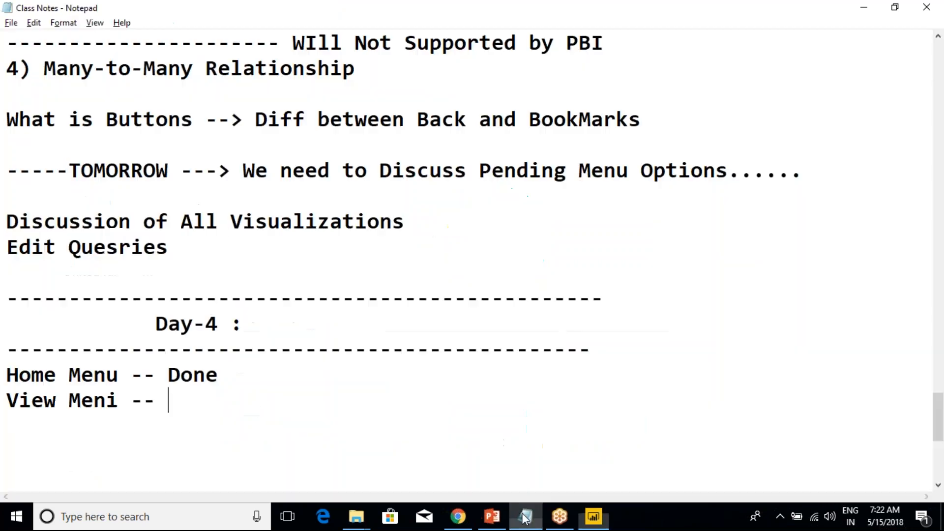
{"action": "scroll", "coordinate": [257, 403], "scroll_direction": "down", "scroll_amount": 2}
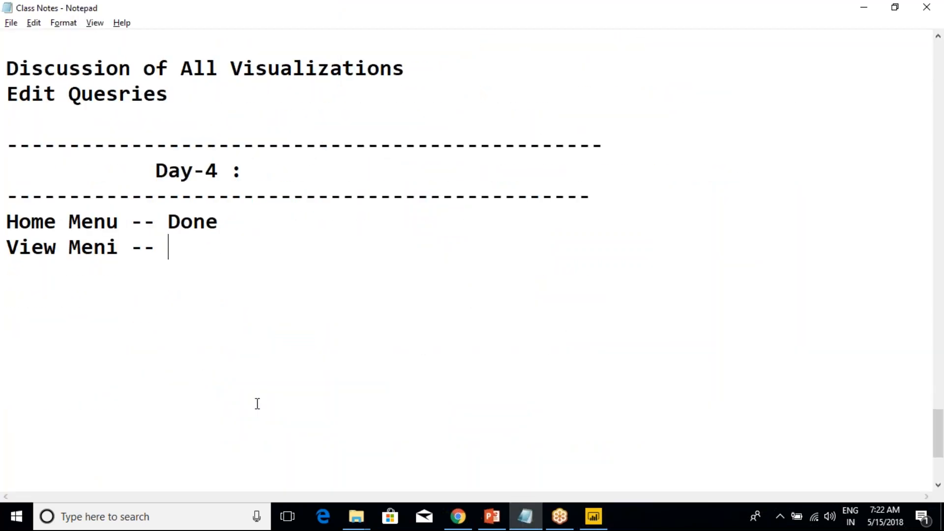
{"action": "key", "text": "BackSpace"}
{"action": "key", "text": "BackSpace"}
{"action": "key", "text": "BackSpace"}
{"action": "key", "text": "BackSpace"}
{"action": "type", "text": "u"}
- Below a blank line, add the note "Once We Publish --> It will Move the reports to PBI Service"
{"action": "key", "text": "Return"}
{"action": "key", "text": "Return"}
{"action": "type", "text": "Once"}
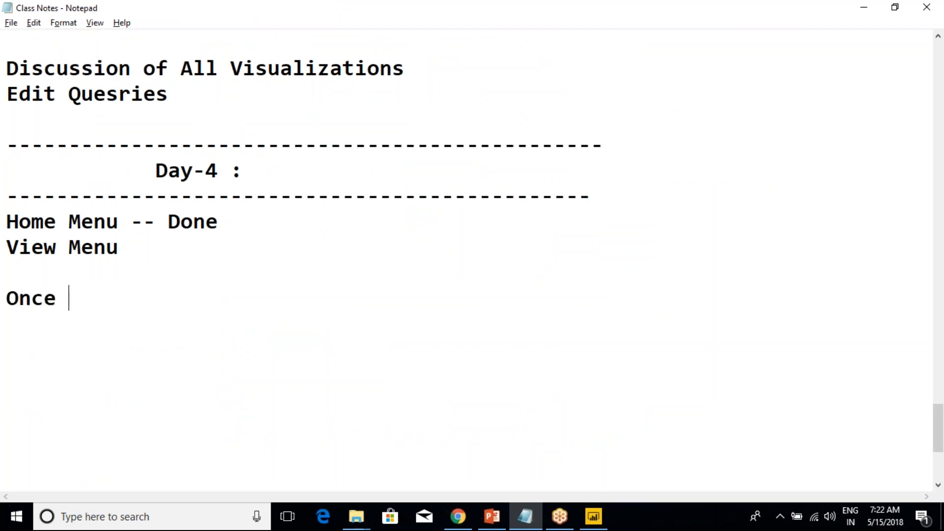
{"action": "type", "text": " We Pu"}
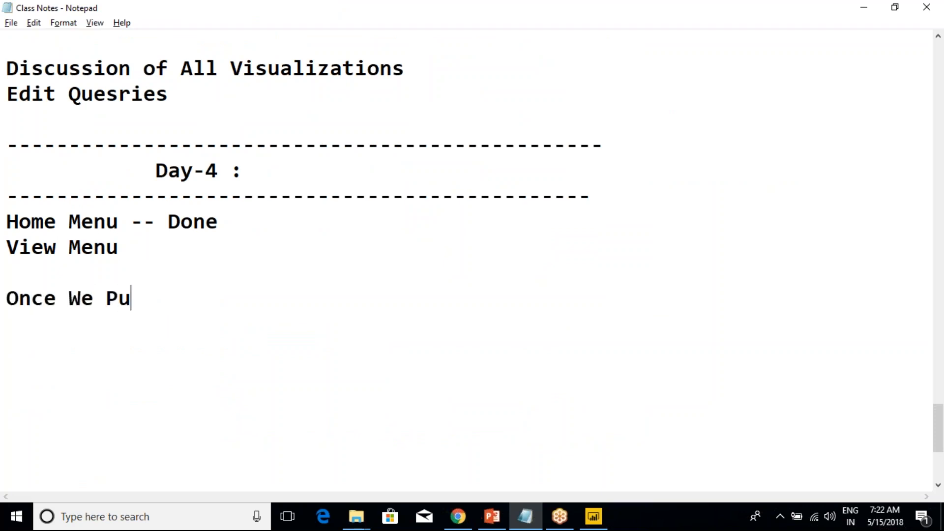
{"action": "type", "text": "blish --?"}
{"action": "key", "text": "BackSpace"}
{"action": "type", "text": "> "}
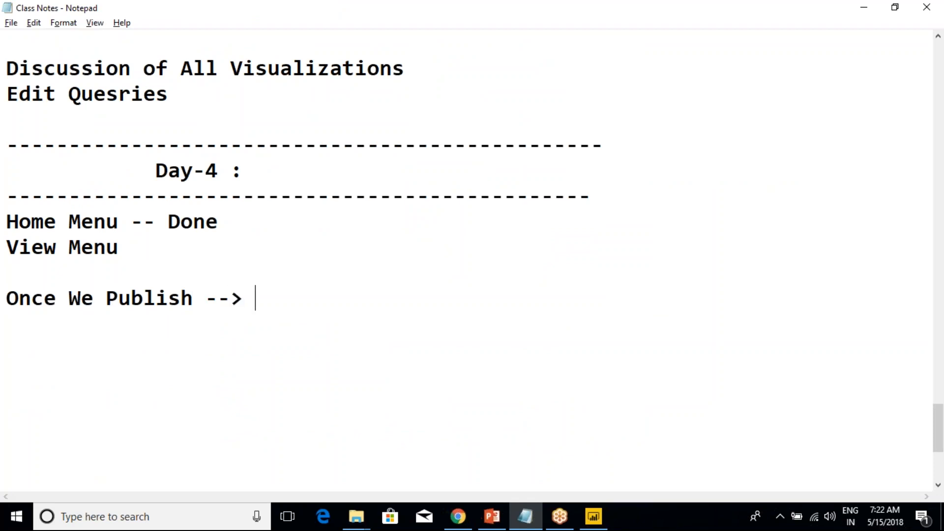
{"action": "type", "text": "It wil"}
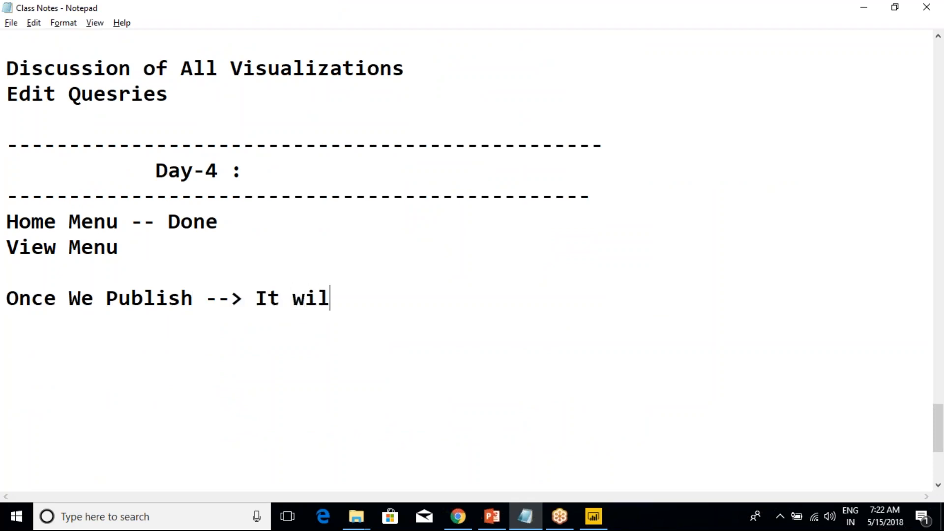
{"action": "type", "text": "l Move the reports "}
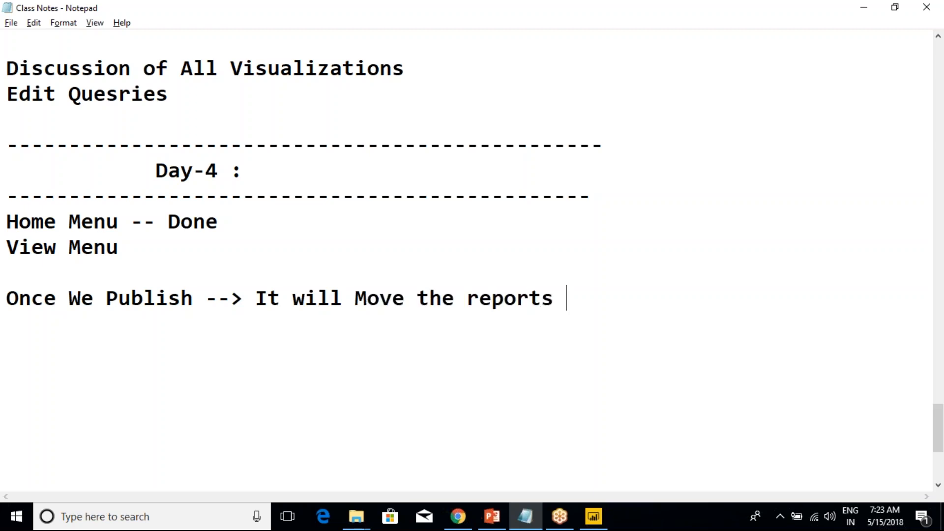
{"action": "type", "text": "to PBI Service"}
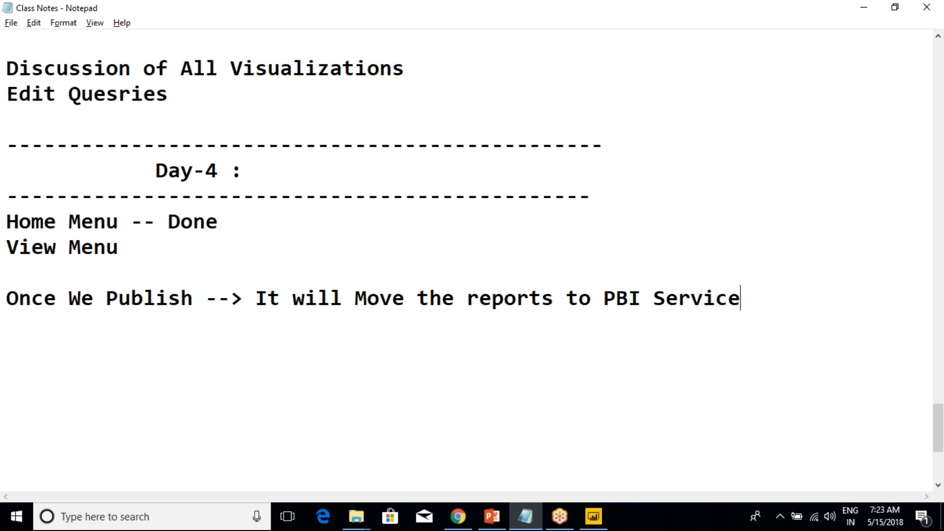
- Add a second publishing note, aligned under the first arrow, reading "--> There is a concept called Power BI Mobile App"
{"action": "key", "text": "Return"}
{"action": "type", "text": "-->"}
{"action": "key", "text": "alt+Tab"}
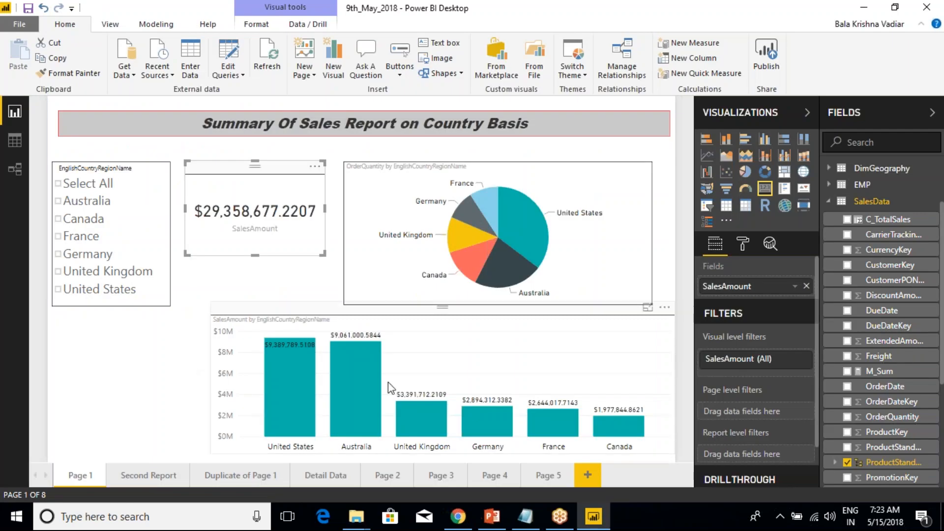
{"action": "key", "text": "alt+Tab"}
{"action": "type", "text": "There i"}
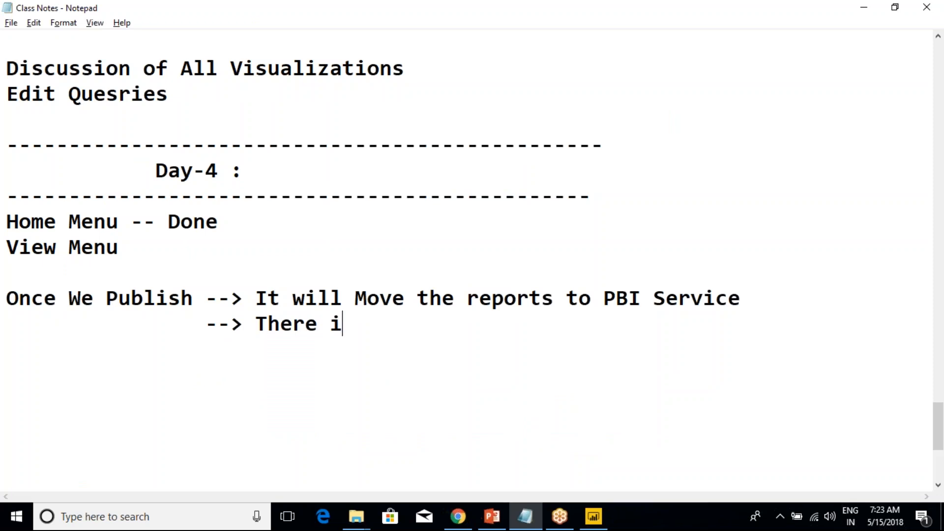
{"action": "type", "text": "s a conc"}
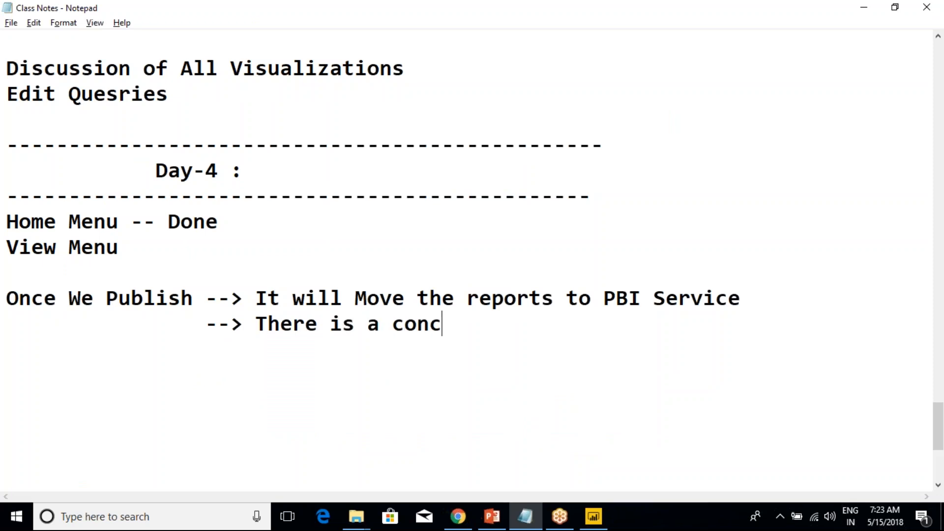
{"action": "type", "text": "ept called"}
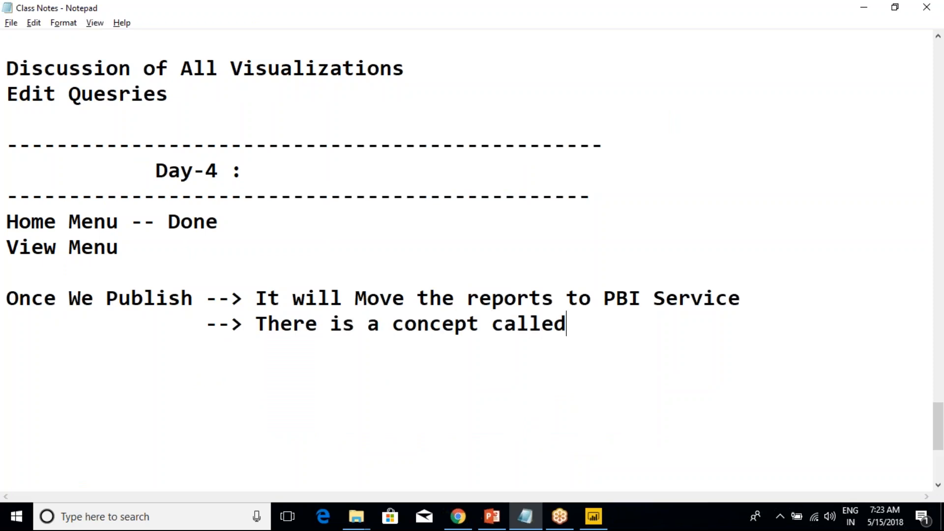
{"action": "type", "text": " Mobile App"}
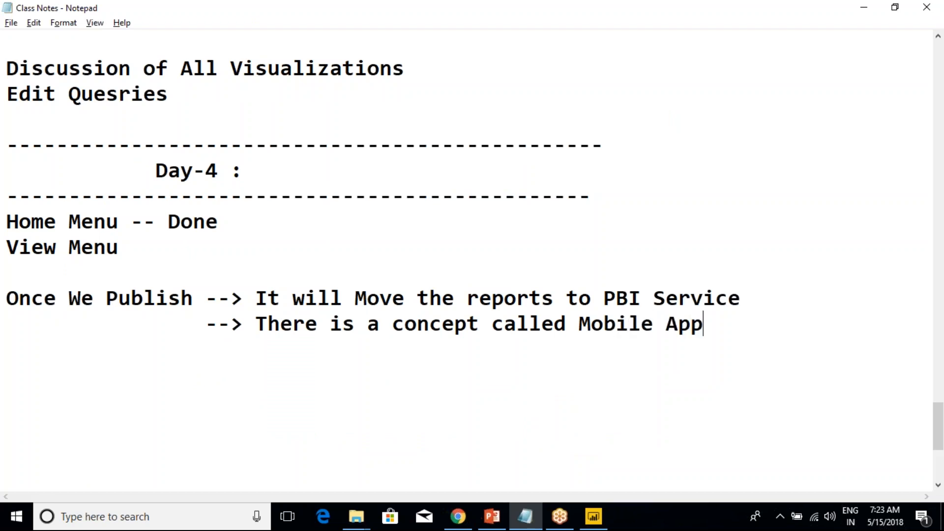
{"action": "type", "text": "Power BI"}
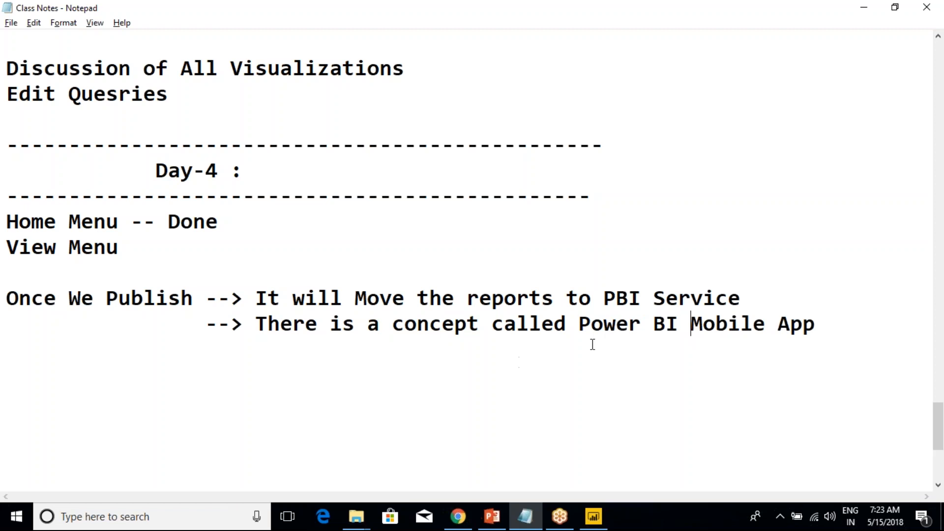
{"action": "left_click_drag", "start_coordinate": [581, 324], "coordinate": [811, 325]}
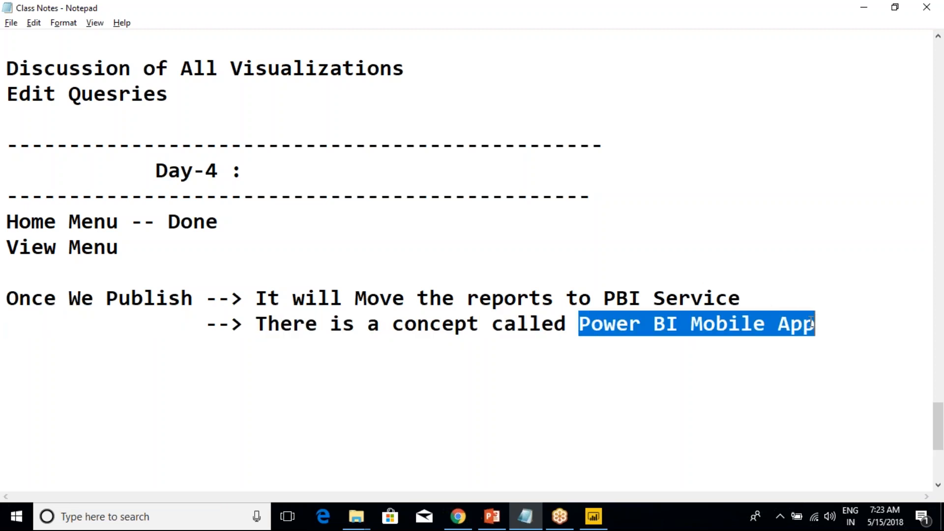
{"action": "left_click", "coordinate": [696, 331]}
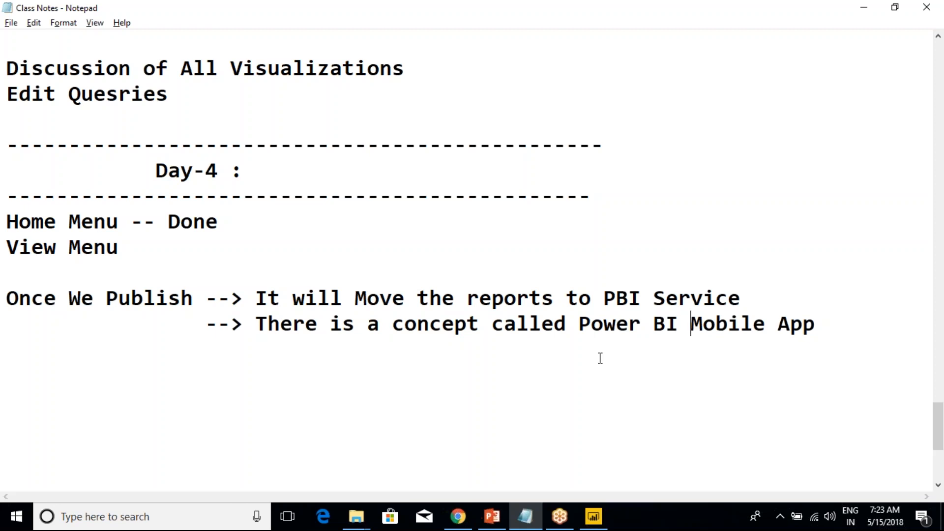
{"action": "left_click_drag", "start_coordinate": [580, 327], "coordinate": [816, 329]}
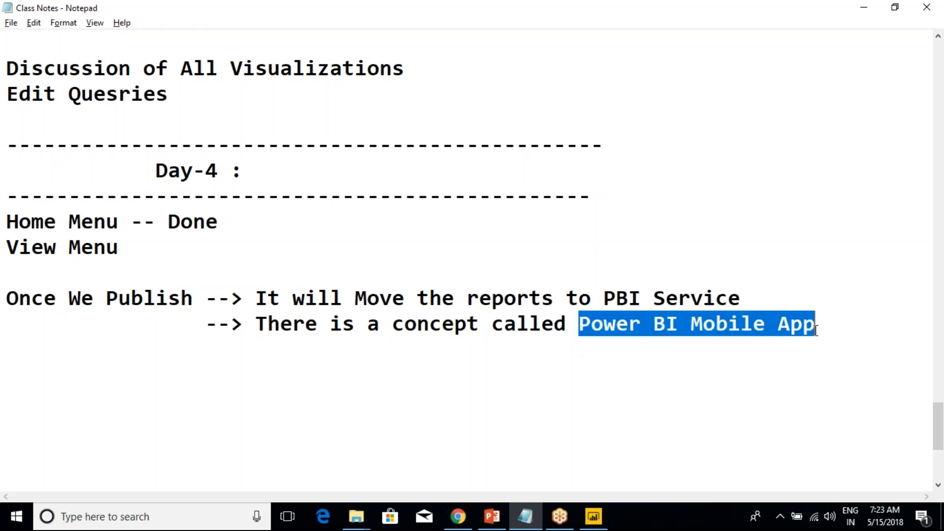
{"action": "left_click", "coordinate": [714, 315]}
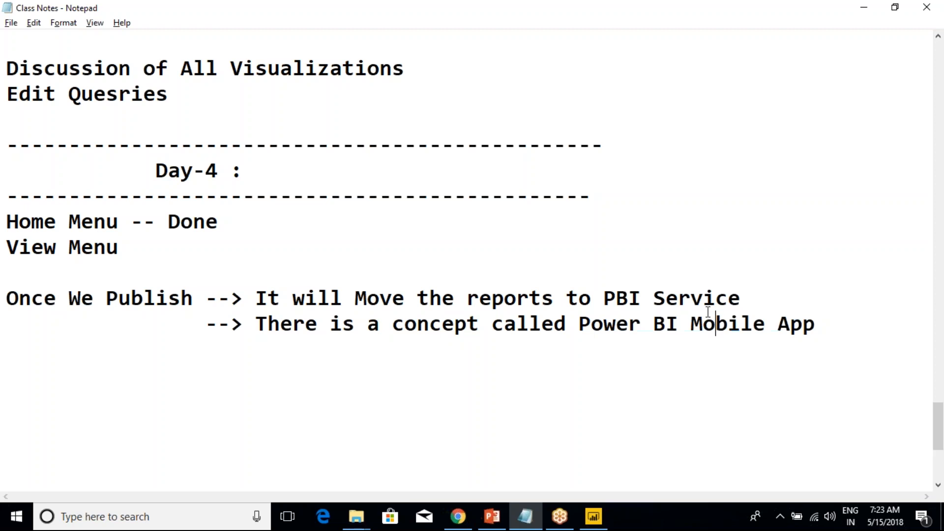
{"action": "left_click_drag", "start_coordinate": [824, 337], "coordinate": [6, 222]}
{"action": "left_click", "coordinate": [102, 243]}
- Enclose the phrase Power BI Mobile App in double quotation marks in the second publishing note
{"action": "left_click_drag", "start_coordinate": [578, 325], "coordinate": [824, 328]}
{"action": "left_click", "coordinate": [824, 328]}
{"action": "type", "text": "\""}
{"action": "left_click", "coordinate": [578, 328]}
{"action": "type", "text": "\""}
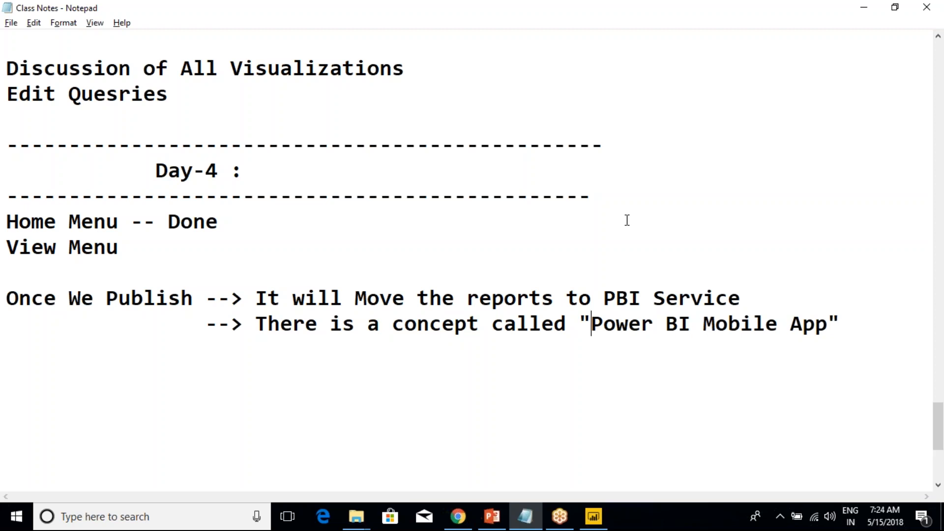
{"action": "left_click", "coordinate": [673, 19]}
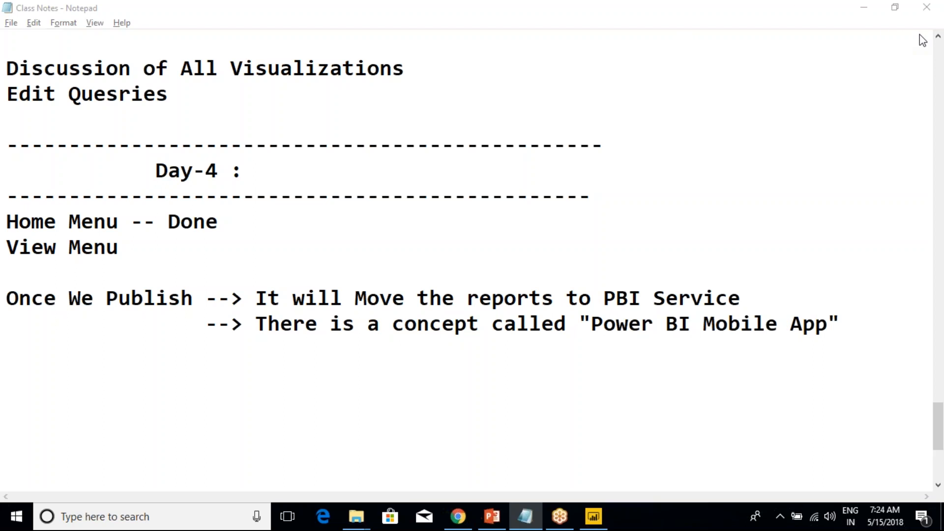
{"action": "left_click", "coordinate": [604, 325]}
{"action": "left_click_drag", "start_coordinate": [591, 324], "coordinate": [826, 324]}
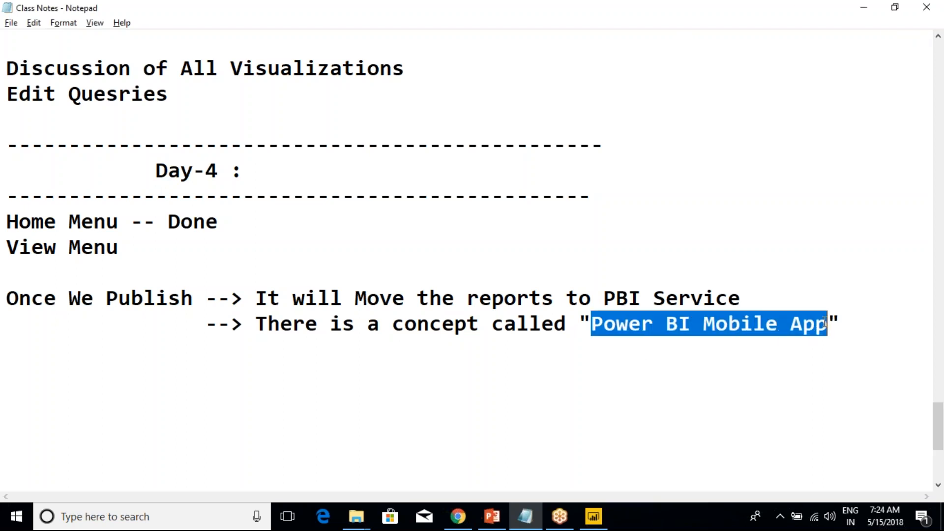
{"action": "left_click", "coordinate": [826, 323]}
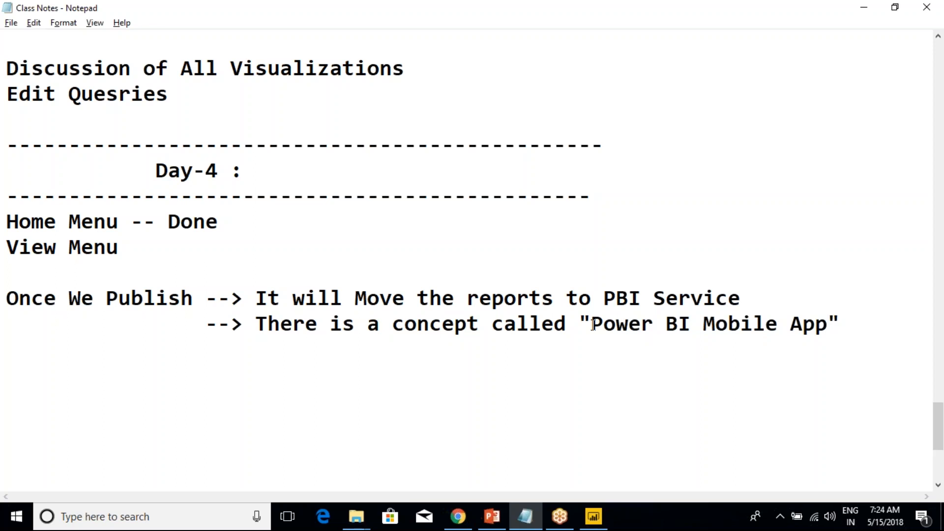
{"action": "left_click_drag", "start_coordinate": [591, 324], "coordinate": [5, 298]}
{"action": "left_click", "coordinate": [828, 324]}
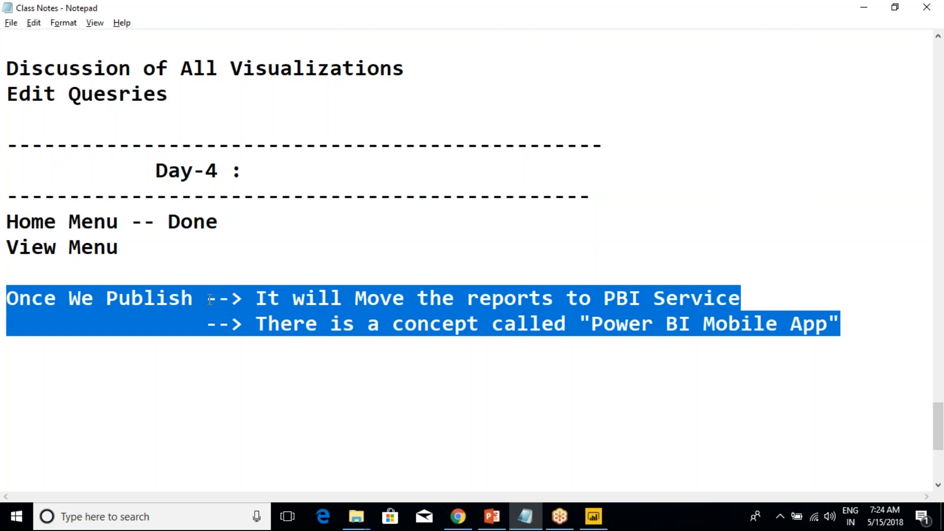
{"action": "left_click", "coordinate": [242, 301]}
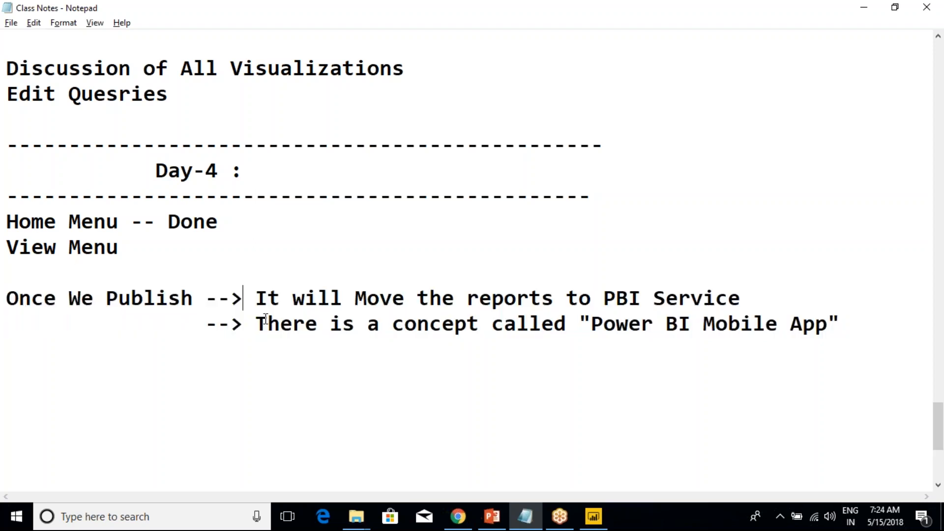
{"action": "left_click_drag", "start_coordinate": [590, 325], "coordinate": [829, 330]}
{"action": "left_click", "coordinate": [827, 333]}
{"action": "left_click_drag", "start_coordinate": [591, 325], "coordinate": [824, 317]}
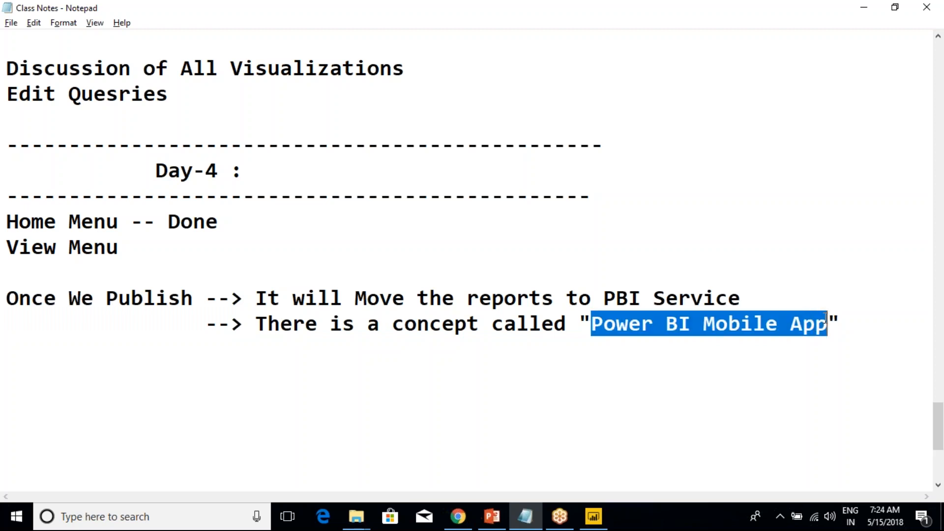
{"action": "left_click", "coordinate": [826, 317]}
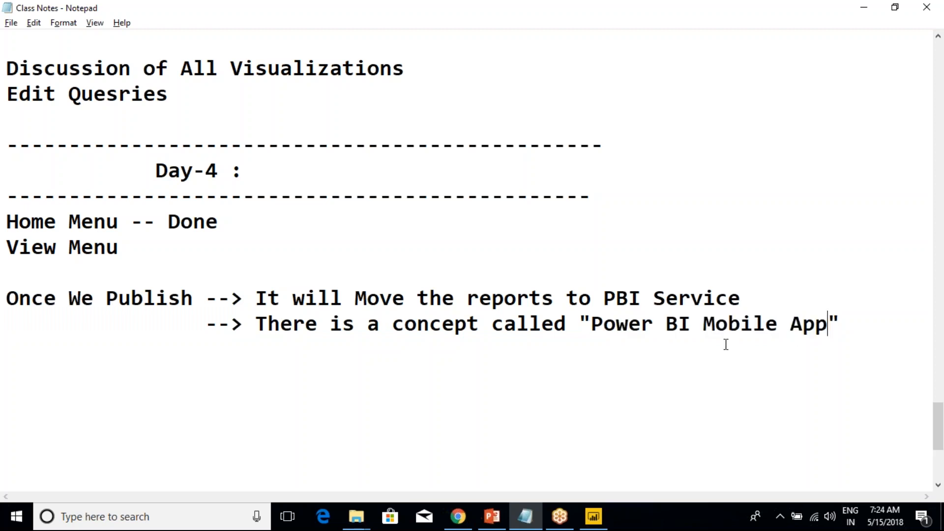
{"action": "left_click_drag", "start_coordinate": [588, 326], "coordinate": [806, 328]}
{"action": "left_click", "coordinate": [658, 320]}
{"action": "left_click_drag", "start_coordinate": [601, 299], "coordinate": [746, 296]}
{"action": "left_click", "coordinate": [746, 296]}
{"action": "mouse_move", "coordinate": [586, 326]}
{"action": "left_mouse_down"}
{"action": "mouse_move", "coordinate": [841, 326]}
{"action": "mouse_move", "coordinate": [579, 317]}
{"action": "left_mouse_up"}
{"action": "left_click", "coordinate": [841, 325]}
{"action": "left_click", "coordinate": [580, 316]}
{"action": "left_click_drag", "start_coordinate": [580, 322], "coordinate": [819, 328]}
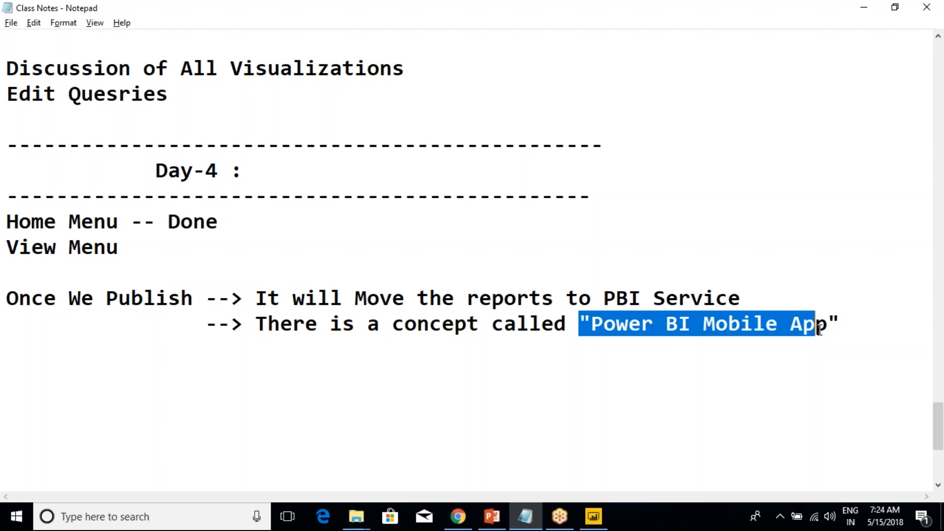
{"action": "left_click", "coordinate": [818, 328]}
{"action": "left_click_drag", "start_coordinate": [603, 298], "coordinate": [740, 296]}
{"action": "left_click", "coordinate": [740, 297]}
{"action": "left_click", "coordinate": [582, 327]}
{"action": "left_click_drag", "start_coordinate": [586, 328], "coordinate": [843, 325]}
{"action": "left_click", "coordinate": [844, 325]}
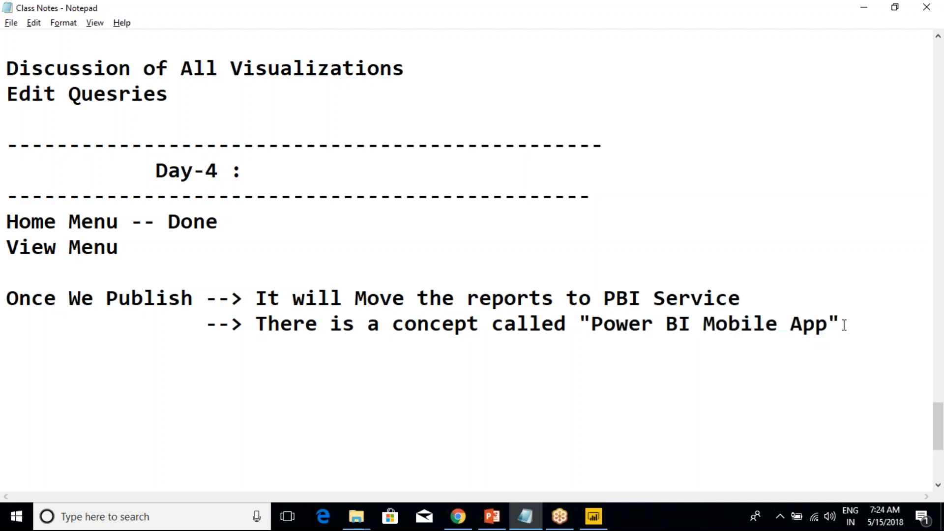
{"action": "left_click_drag", "start_coordinate": [844, 325], "coordinate": [6, 291]}
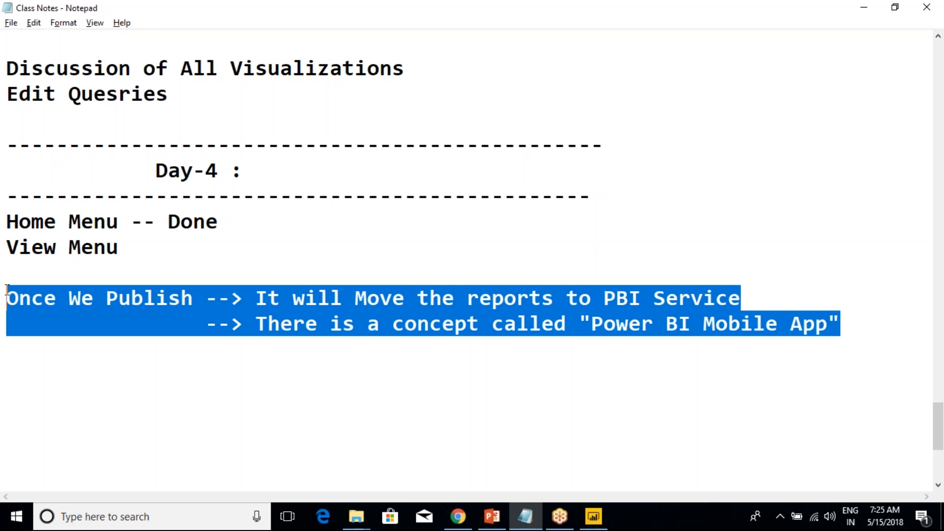
{"action": "left_click", "coordinate": [169, 283]}
- Switch to Power BI Desktop, place the EnglishCountryRegionName slicer in Page 1's phone layout, and shrink it to two by two grid cells
{"action": "left_click", "coordinate": [593, 516]}
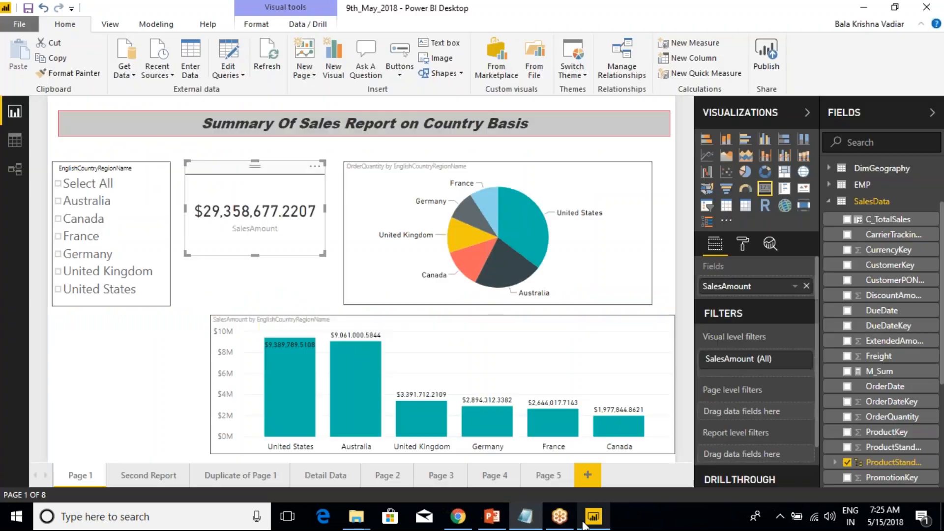
{"action": "left_click", "coordinate": [109, 25]}
{"action": "left_click", "coordinate": [15, 64]}
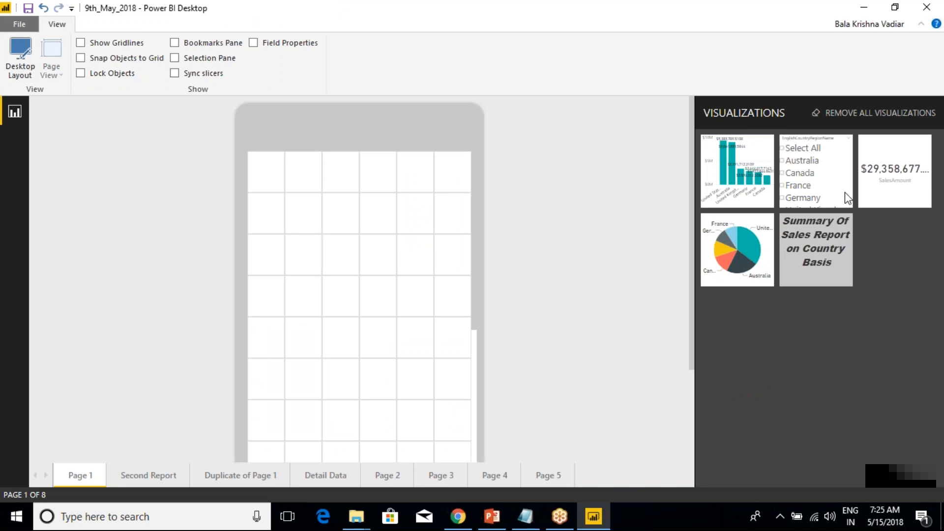
{"action": "left_click_drag", "start_coordinate": [808, 146], "coordinate": [291, 164]}
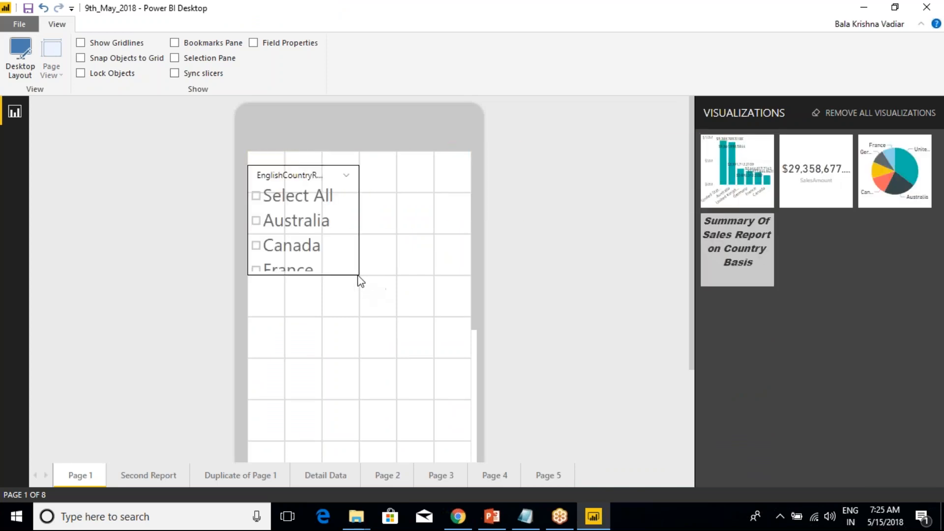
{"action": "left_click_drag", "start_coordinate": [359, 271], "coordinate": [338, 247]}
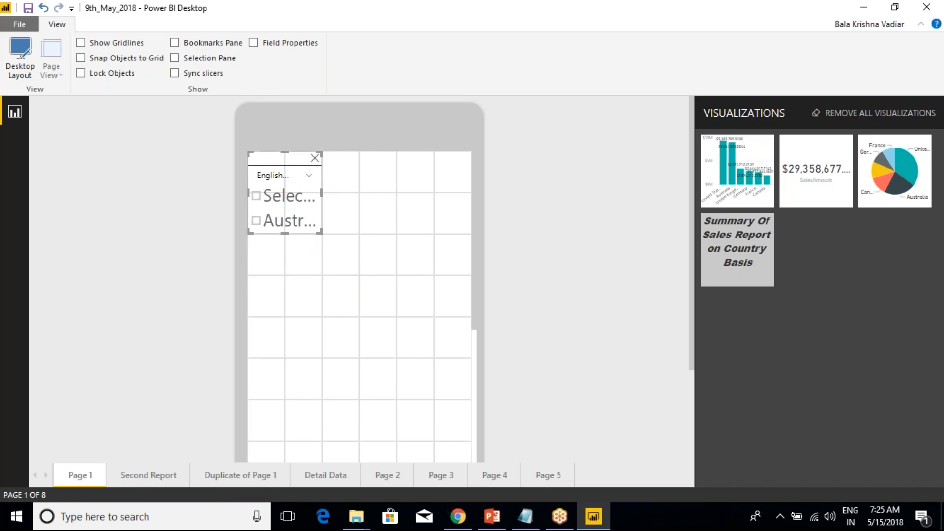
- Remove the country slicer from the phone layout and return Page 1 to the desktop layout
{"action": "left_click", "coordinate": [315, 158]}
{"action": "left_click", "coordinate": [14, 73]}
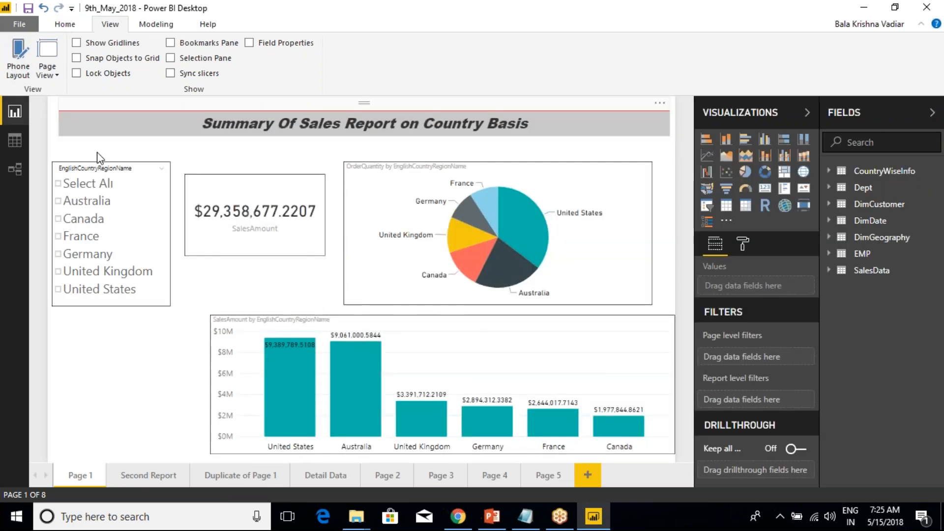
- Set the item text size of the EnglishCountryRegionName slicer to 14 and shrink the slicer to fit its list
{"action": "left_click", "coordinate": [81, 158]}
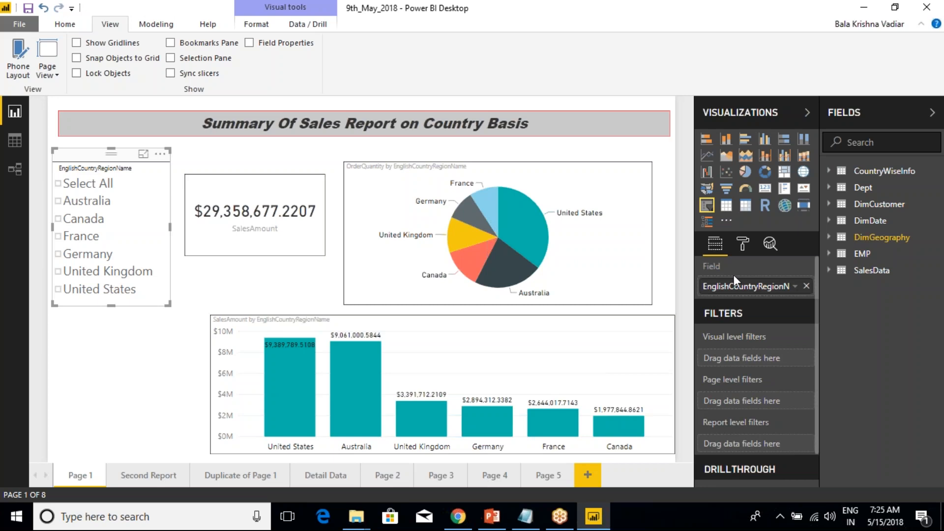
{"action": "left_click", "coordinate": [742, 244]}
{"action": "left_click", "coordinate": [705, 347]}
{"action": "left_click", "coordinate": [706, 347]}
{"action": "left_click", "coordinate": [706, 377]}
{"action": "scroll", "coordinate": [707, 379], "scroll_direction": "down", "scroll_amount": 3}
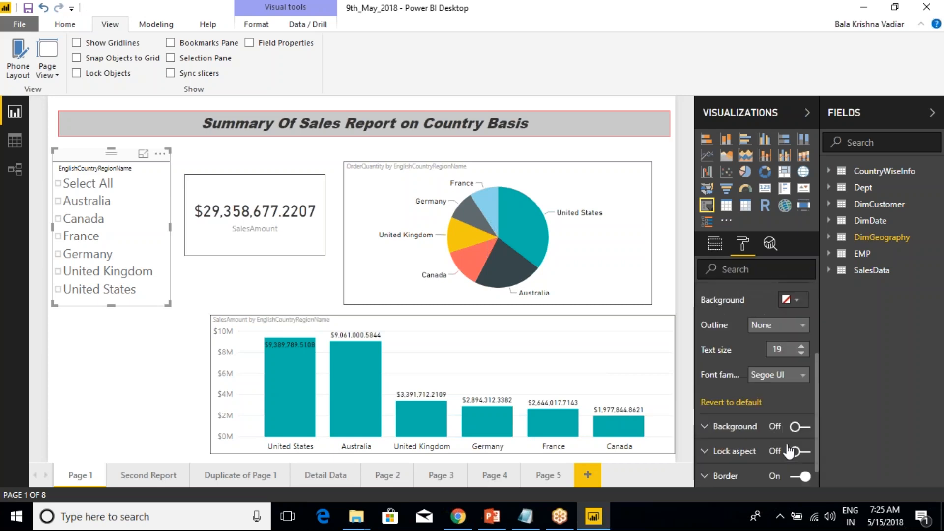
{"action": "left_click", "coordinate": [801, 335]}
{"action": "left_click", "coordinate": [801, 335]}
{"action": "left_click", "coordinate": [801, 336]}
{"action": "left_click", "coordinate": [801, 335]}
{"action": "left_click", "coordinate": [802, 335]}
{"action": "scroll", "coordinate": [795, 335], "scroll_direction": "up", "scroll_amount": 1}
{"action": "left_click", "coordinate": [795, 328]}
{"action": "left_click", "coordinate": [709, 358]}
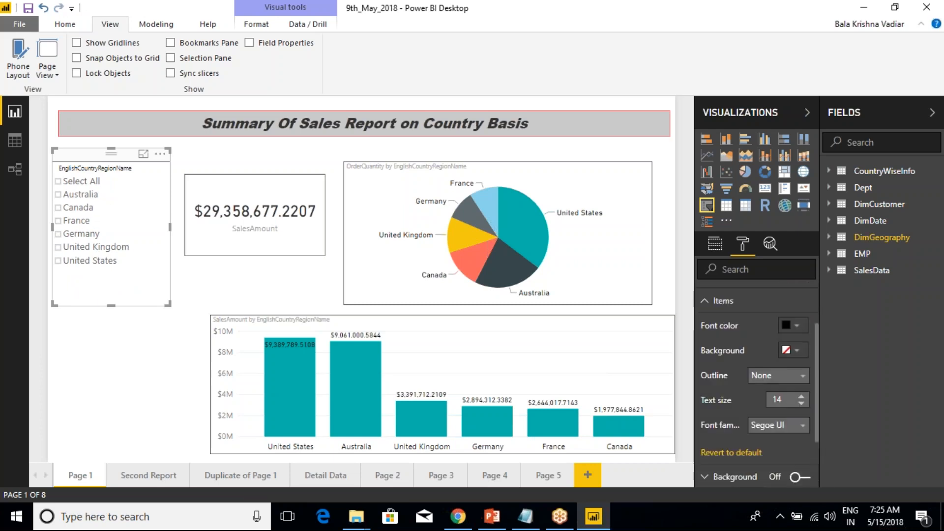
{"action": "left_click_drag", "start_coordinate": [167, 303], "coordinate": [146, 273]}
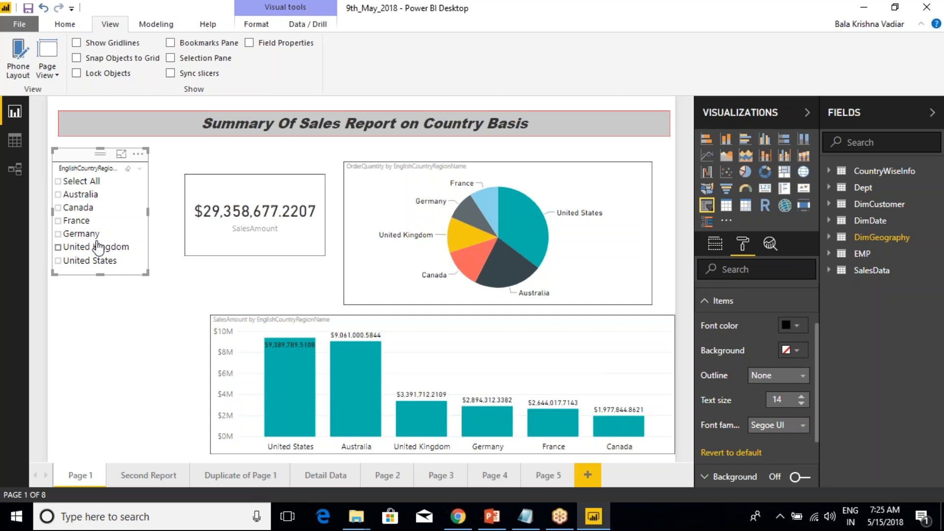
- Move the SalesAmount card closer to the country slicer and set its category label text size to 8
{"action": "left_click_drag", "start_coordinate": [214, 176], "coordinate": [195, 166]}
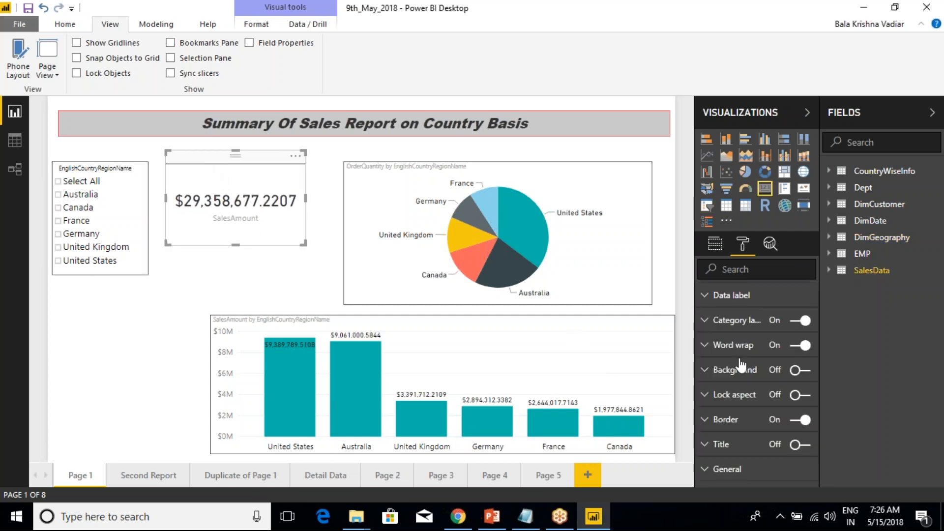
{"action": "left_click", "coordinate": [704, 327]}
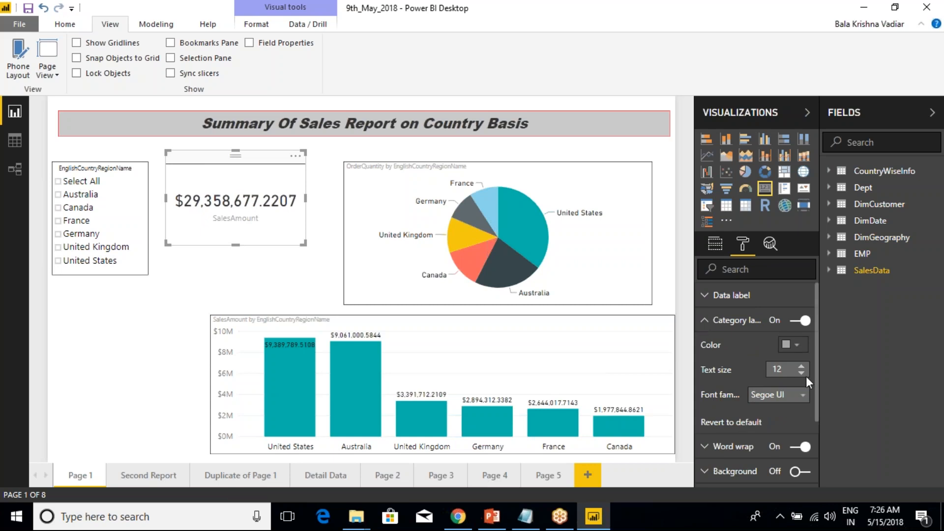
{"action": "left_click", "coordinate": [801, 373]}
{"action": "left_click", "coordinate": [802, 372]}
{"action": "left_click", "coordinate": [802, 373]}
{"action": "left_click", "coordinate": [801, 373]}
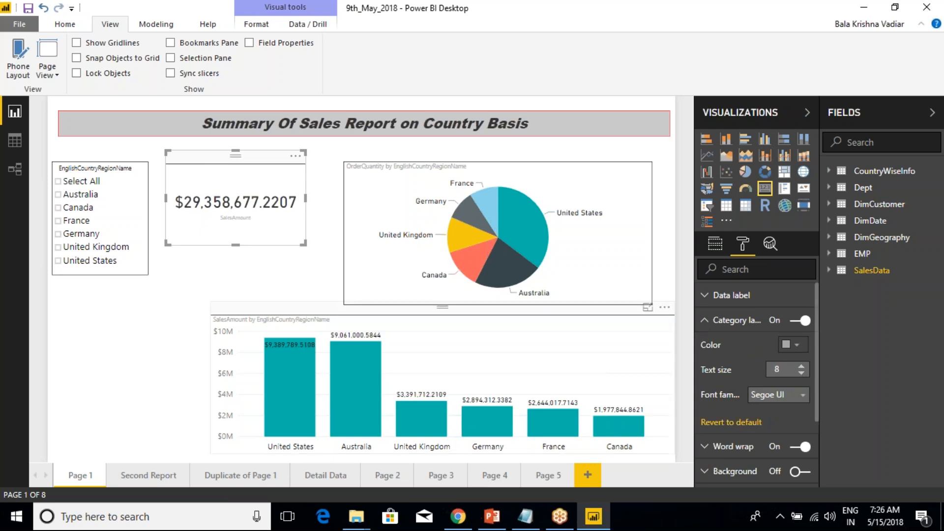
- Shrink the SalesAmount card slightly and set its data label text size to 21
{"action": "mouse_move", "coordinate": [304, 243]}
{"action": "left_mouse_down"}
{"action": "mouse_move", "coordinate": [287, 233]}
{"action": "mouse_move", "coordinate": [294, 228]}
{"action": "left_mouse_up"}
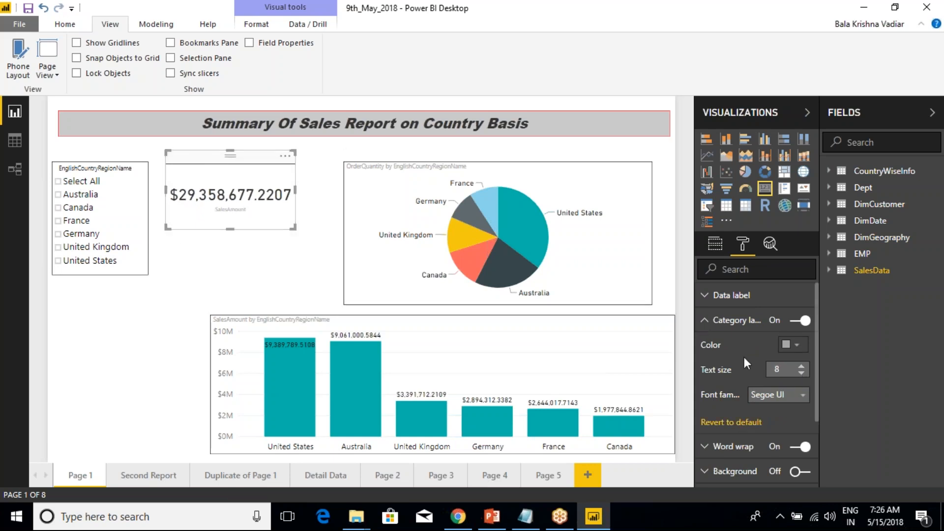
{"action": "left_click", "coordinate": [736, 320]}
{"action": "left_click", "coordinate": [732, 295]}
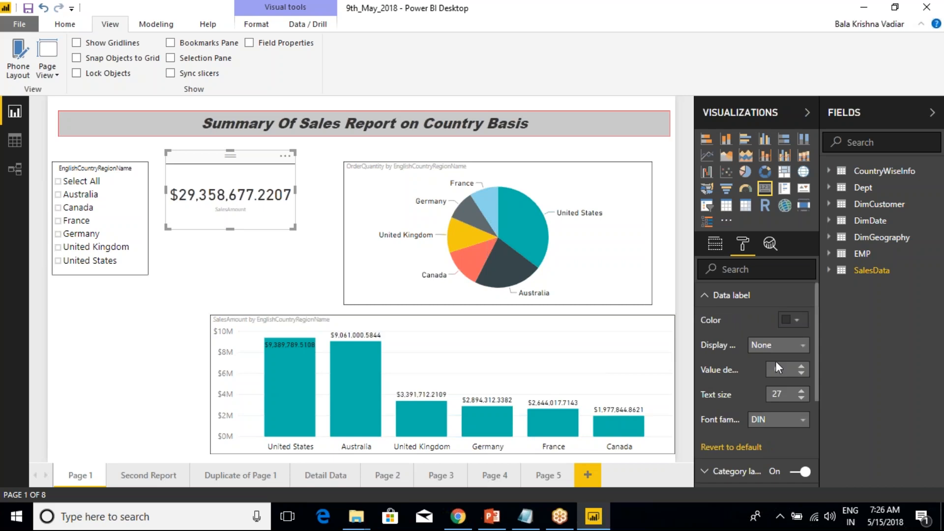
{"action": "left_click", "coordinate": [802, 398]}
{"action": "left_click", "coordinate": [801, 398]}
{"action": "left_click", "coordinate": [802, 398]}
{"action": "left_click", "coordinate": [802, 397]}
{"action": "left_click", "coordinate": [802, 398]}
{"action": "left_click", "coordinate": [802, 398]}
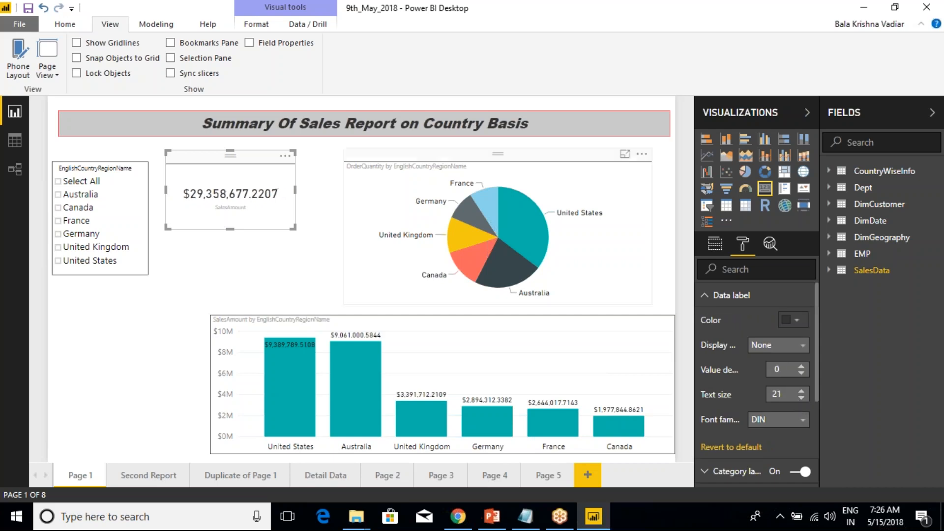
- Resize and reposition the SalesAmount card compactly beside the country slicer, and save the report
{"action": "left_click_drag", "start_coordinate": [294, 227], "coordinate": [271, 224]}
{"action": "left_click_drag", "start_coordinate": [195, 161], "coordinate": [186, 170]}
{"action": "left_click_drag", "start_coordinate": [262, 236], "coordinate": [269, 243]}
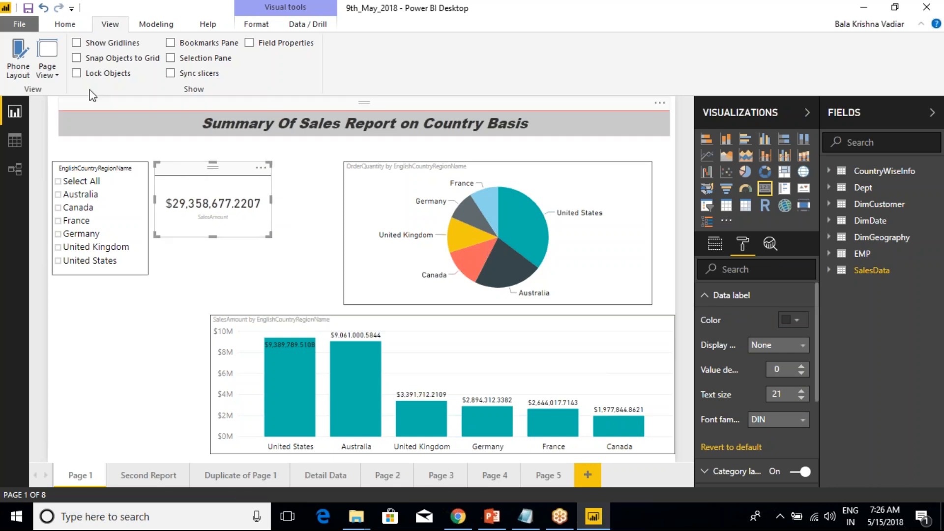
{"action": "left_click", "coordinate": [28, 8]}
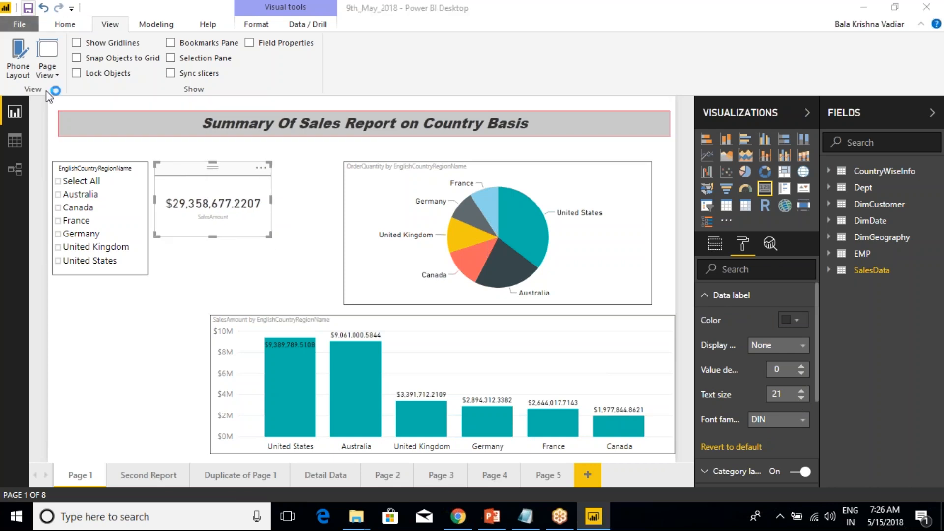
- Place the country slicer at the upper-left of Page 1's phone layout, sized three grid cells wide by four high
{"action": "left_click", "coordinate": [18, 72]}
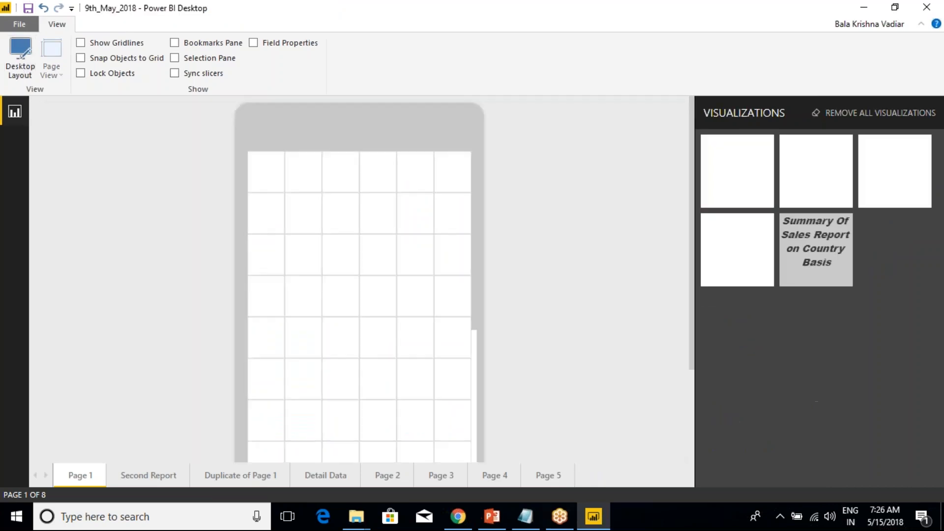
{"action": "left_click_drag", "start_coordinate": [846, 154], "coordinate": [312, 194]}
{"action": "left_click", "coordinate": [327, 166]}
{"action": "left_click_drag", "start_coordinate": [358, 273], "coordinate": [359, 317]}
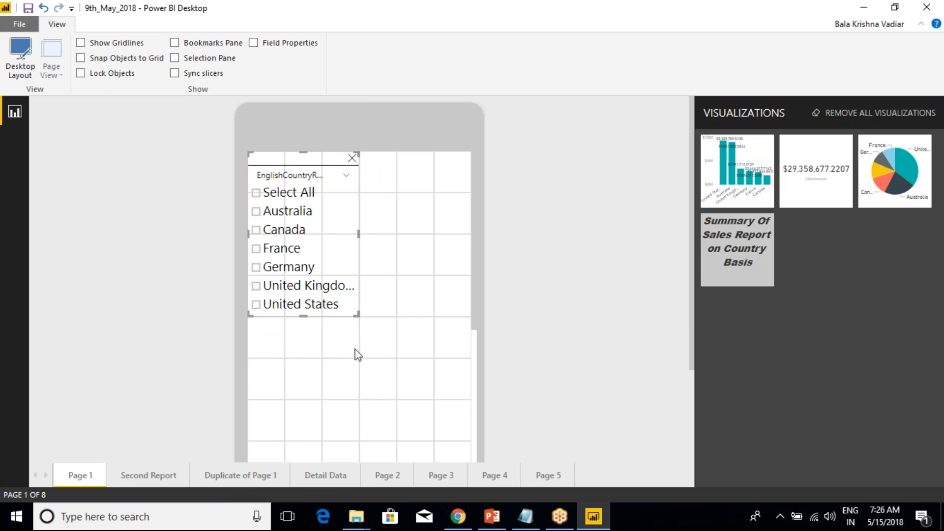
- Try enlarging the phone layout slicer to four by five grid cells, and return it to three by four
{"action": "mouse_move", "coordinate": [402, 232]}
{"action": "left_mouse_down"}
{"action": "mouse_move", "coordinate": [436, 338]}
{"action": "mouse_move", "coordinate": [467, 337]}
{"action": "left_mouse_up"}
{"action": "key", "text": "Escape"}
{"action": "left_click_drag", "start_coordinate": [359, 315], "coordinate": [392, 315]}
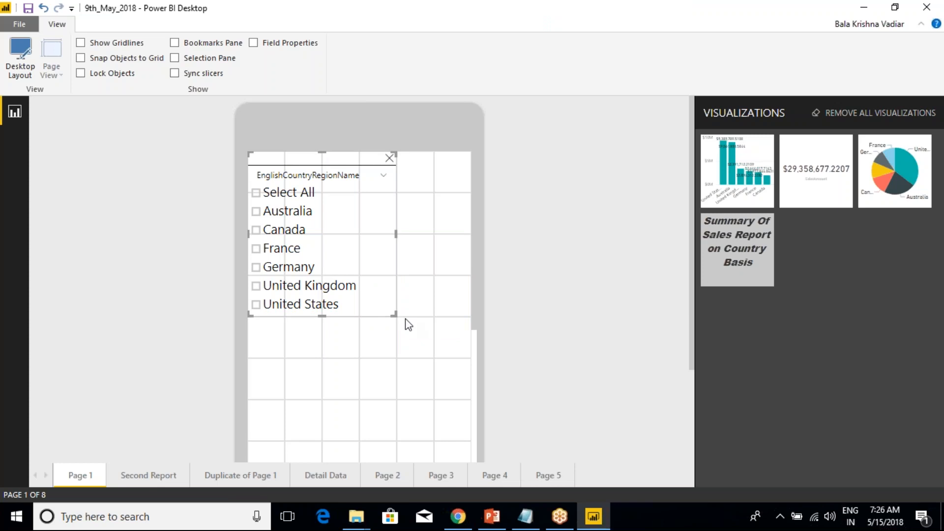
{"action": "left_click_drag", "start_coordinate": [393, 314], "coordinate": [396, 357]}
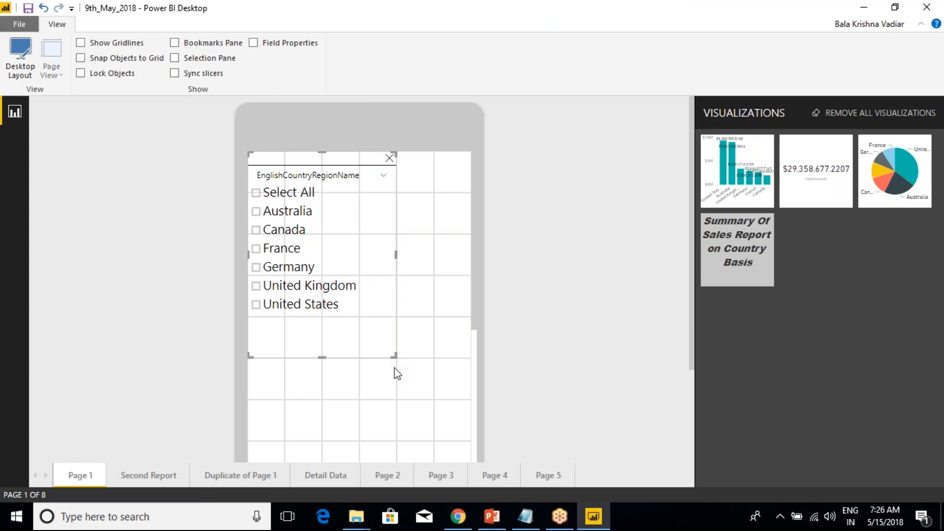
{"action": "left_click_drag", "start_coordinate": [393, 356], "coordinate": [362, 319]}
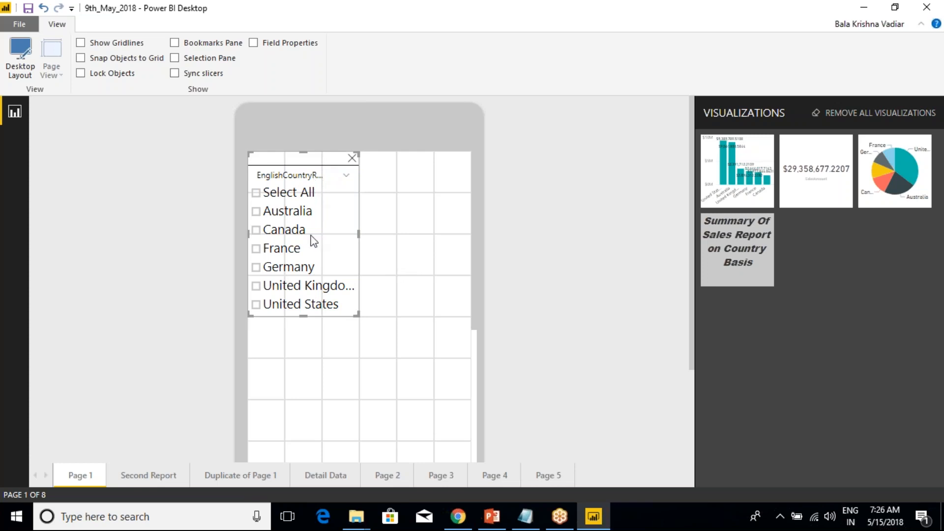
- Check the country slicer in Page 1's desktop layout and return to the phone layout
{"action": "left_click", "coordinate": [10, 69]}
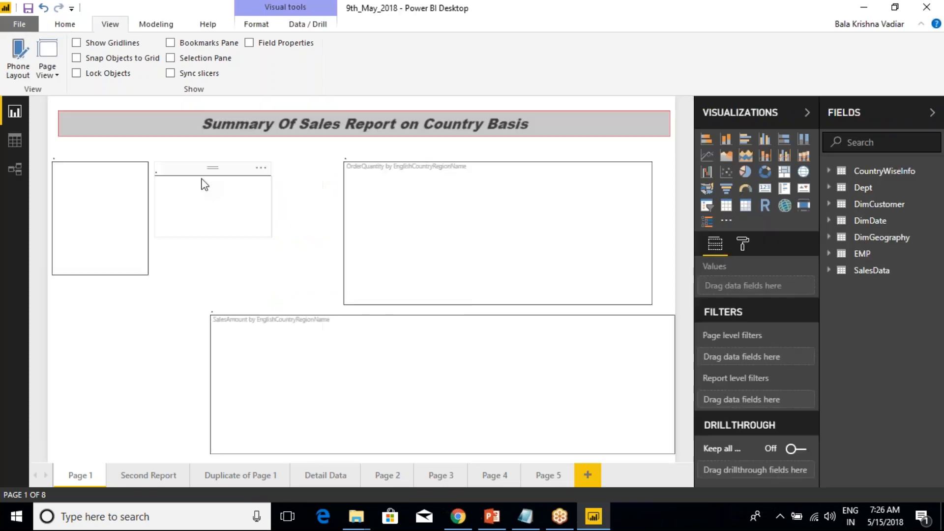
{"action": "left_click", "coordinate": [84, 157]}
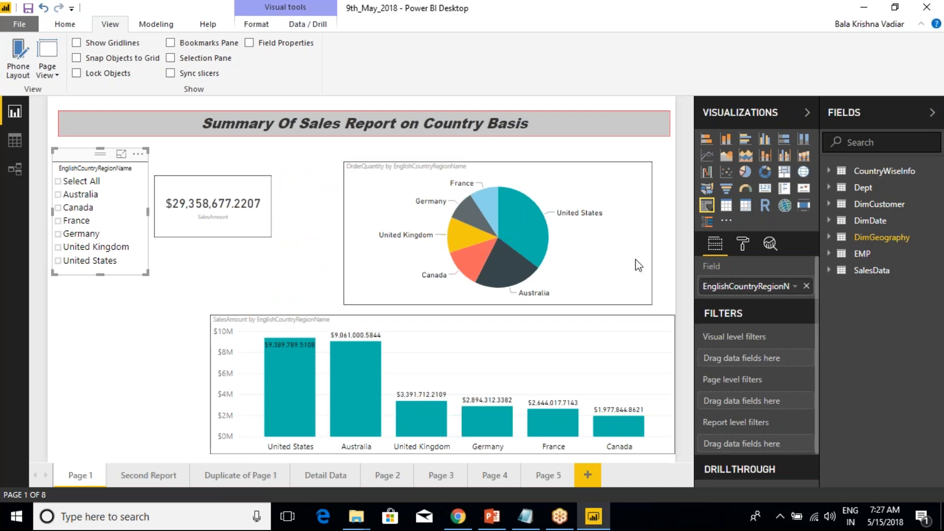
{"action": "left_click", "coordinate": [18, 59]}
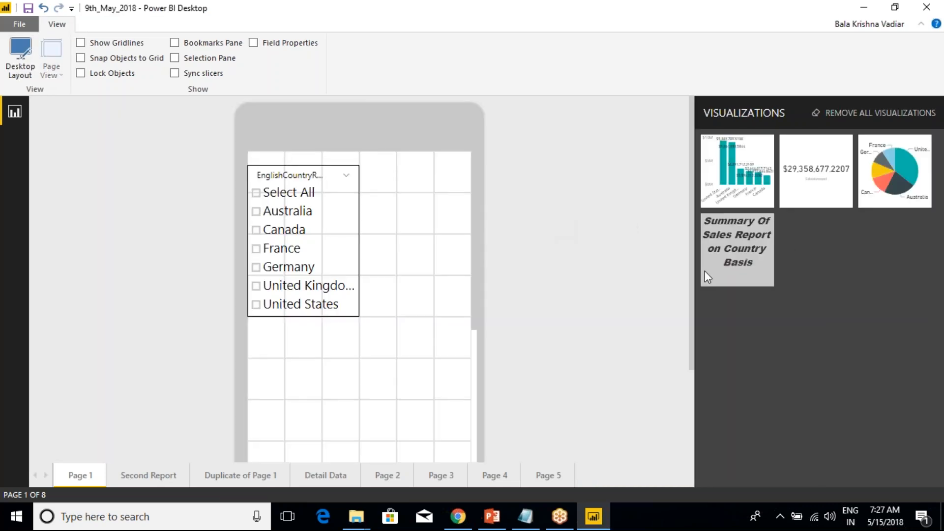
- Place the SalesAmount card directly beside the country slicer in the phone layout
{"action": "left_click_drag", "start_coordinate": [816, 182], "coordinate": [418, 215]}
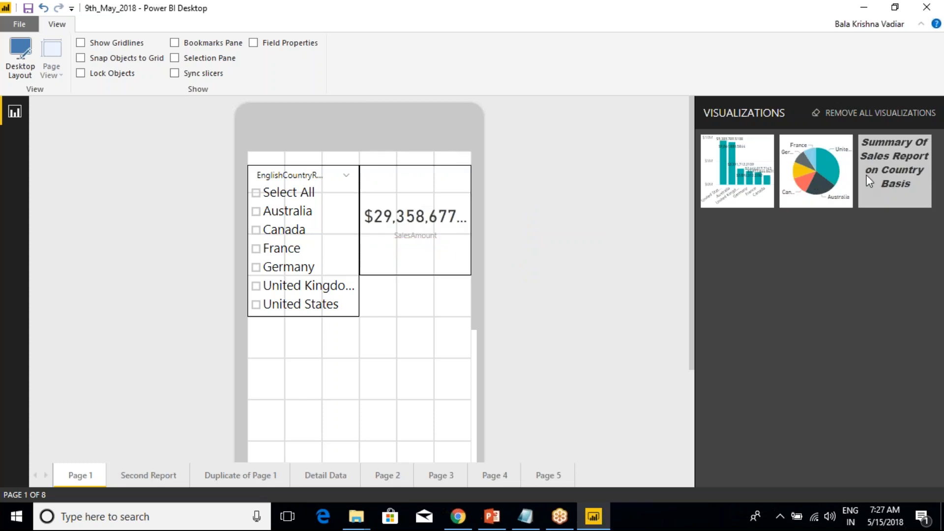
{"action": "left_click_drag", "start_coordinate": [415, 221], "coordinate": [405, 289]}
- Place the report title text box above the slicer and card, stretched across the full phone grid width
{"action": "left_click_drag", "start_coordinate": [887, 173], "coordinate": [314, 182]}
{"action": "left_click", "coordinate": [335, 197]}
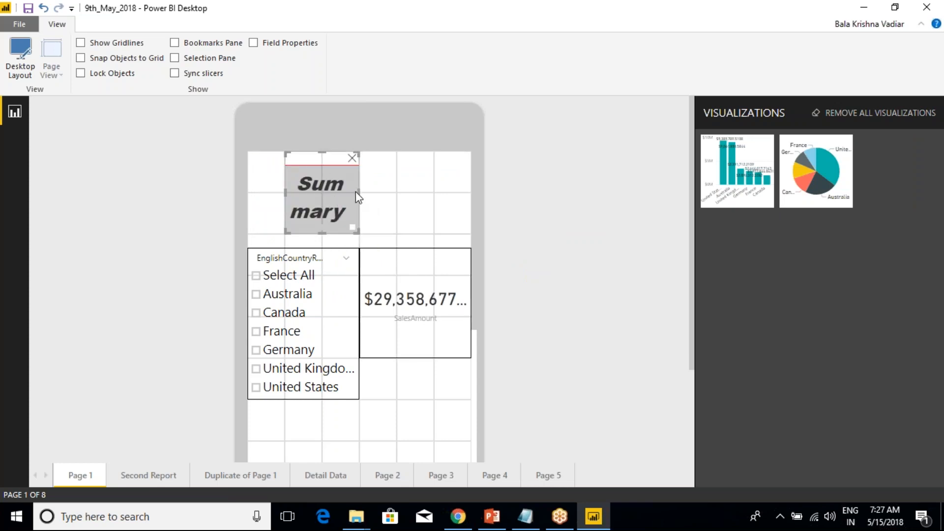
{"action": "left_click_drag", "start_coordinate": [358, 196], "coordinate": [501, 210]}
{"action": "left_click", "coordinate": [297, 203]}
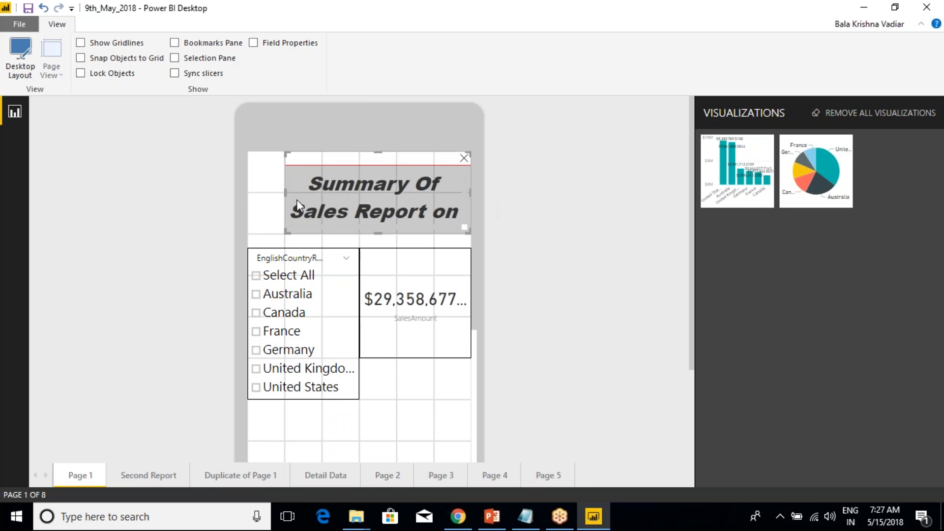
{"action": "left_click_drag", "start_coordinate": [288, 197], "coordinate": [245, 194]}
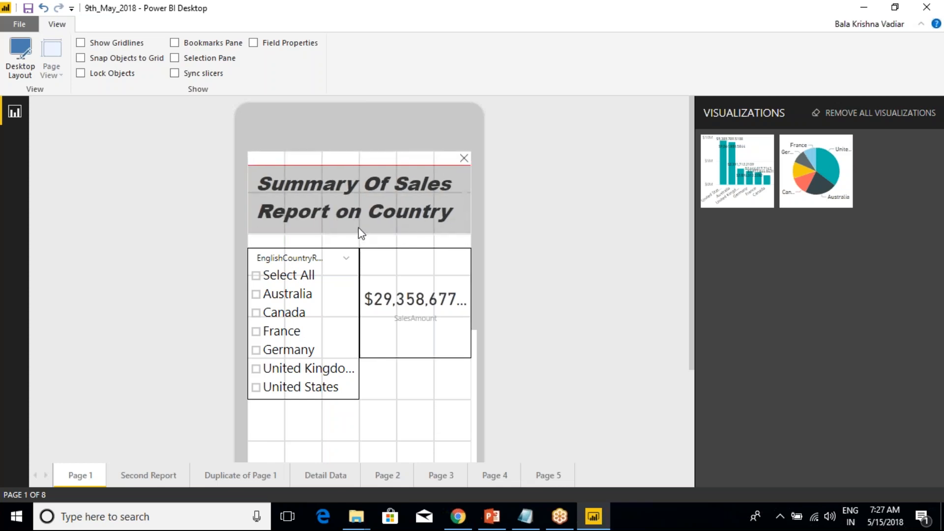
{"action": "left_click", "coordinate": [345, 215]}
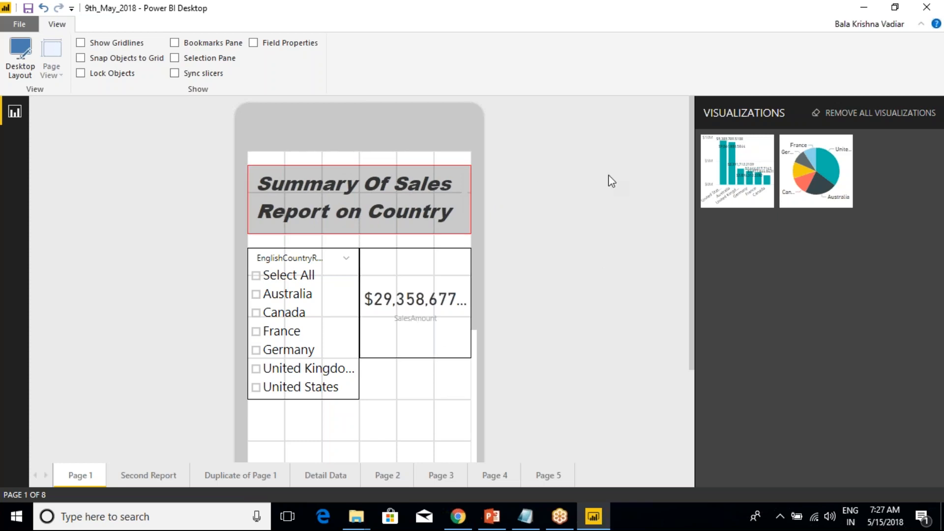
- Place the SalesAmount by country column chart below the slicer and enlarge it to the full phone grid width
{"action": "scroll", "coordinate": [348, 389], "scroll_direction": "down", "scroll_amount": 1}
{"action": "scroll", "coordinate": [348, 388], "scroll_direction": "down", "scroll_amount": 3}
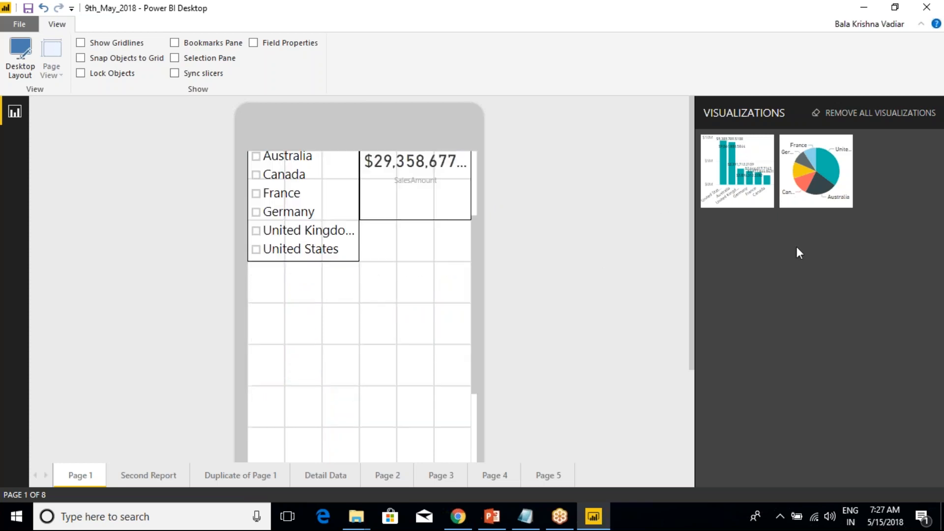
{"action": "left_click_drag", "start_coordinate": [748, 162], "coordinate": [293, 307]}
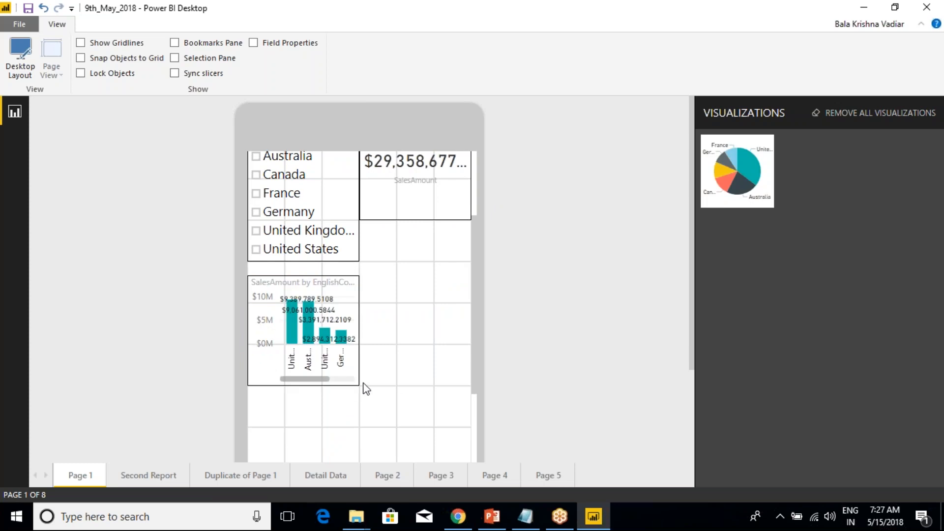
{"action": "left_click", "coordinate": [358, 385]}
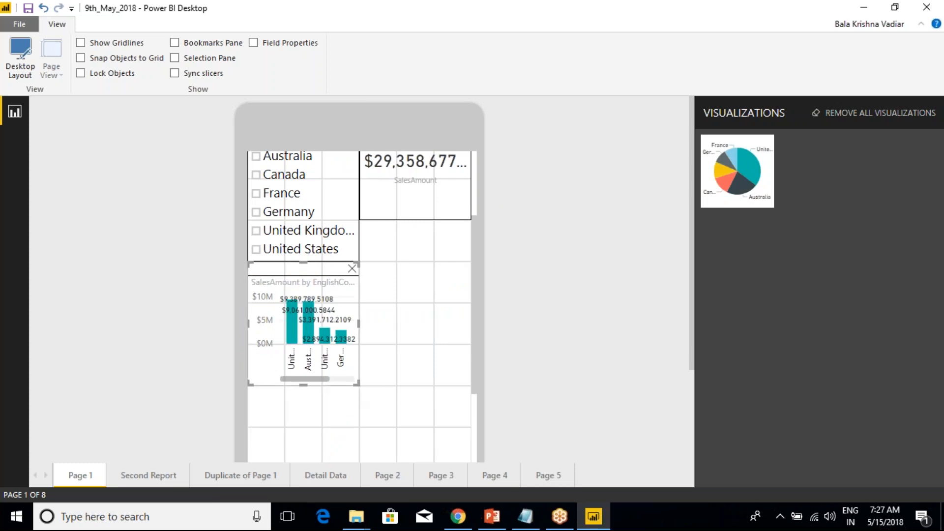
{"action": "left_click_drag", "start_coordinate": [359, 385], "coordinate": [471, 399]}
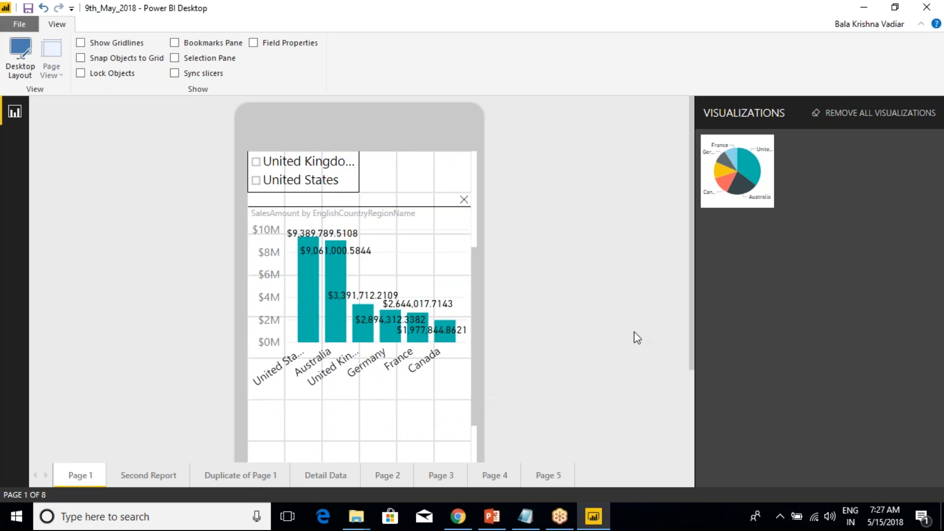
- Place the OrderQuantity pie chart below the column chart and enlarge it to six by six grid cells
{"action": "scroll", "coordinate": [385, 358], "scroll_direction": "down", "scroll_amount": 5}
{"action": "left_click_drag", "start_coordinate": [744, 146], "coordinate": [260, 218]}
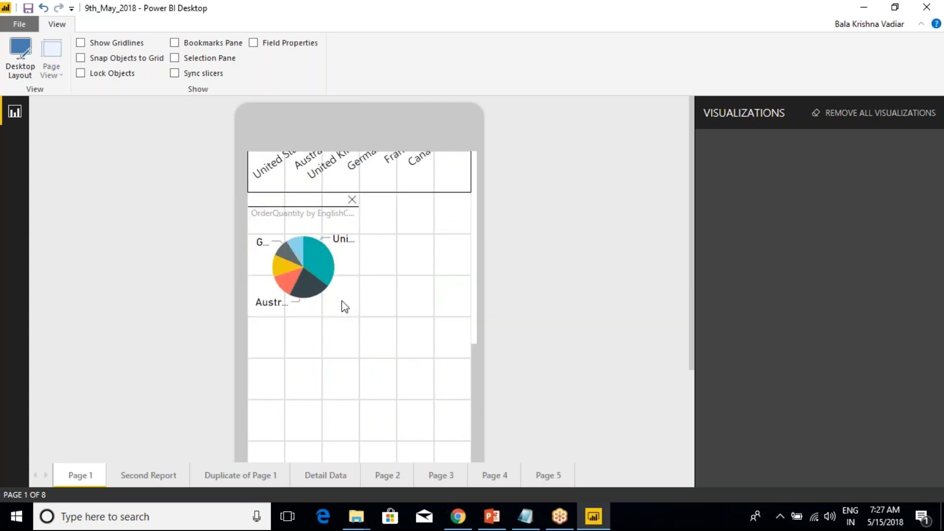
{"action": "left_click_drag", "start_coordinate": [359, 318], "coordinate": [473, 441]}
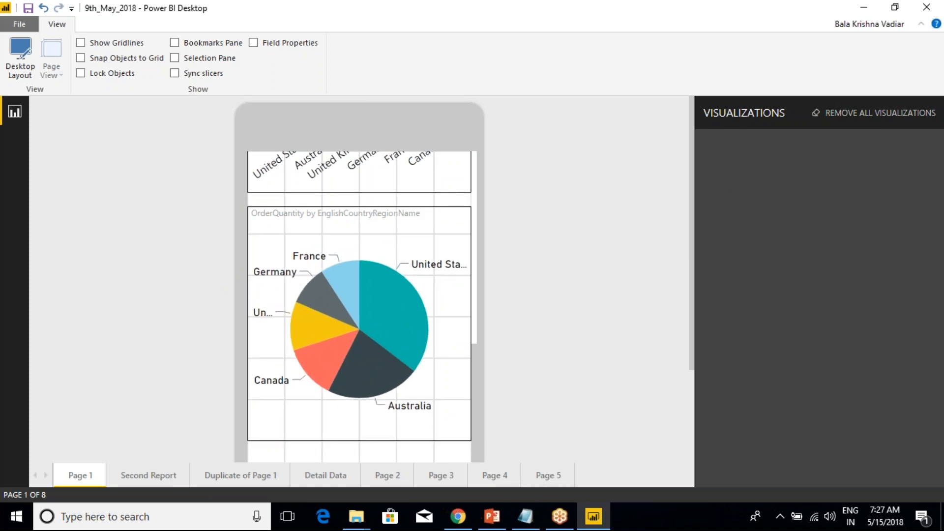
- Review Page 1's completed phone layout from title to pie chart, compare it with the desktop layout, and return to the desktop layout
{"action": "scroll", "coordinate": [296, 228], "scroll_direction": "up", "scroll_amount": 5}
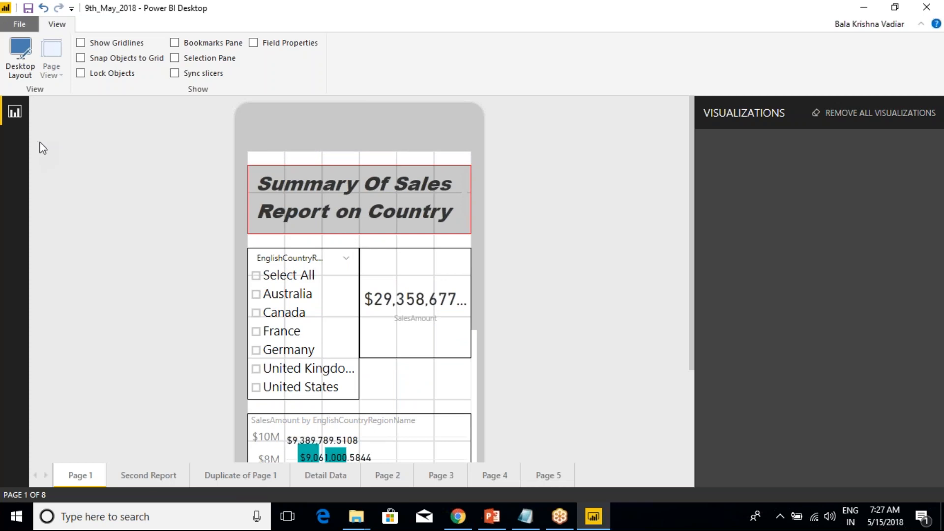
{"action": "left_click", "coordinate": [19, 69]}
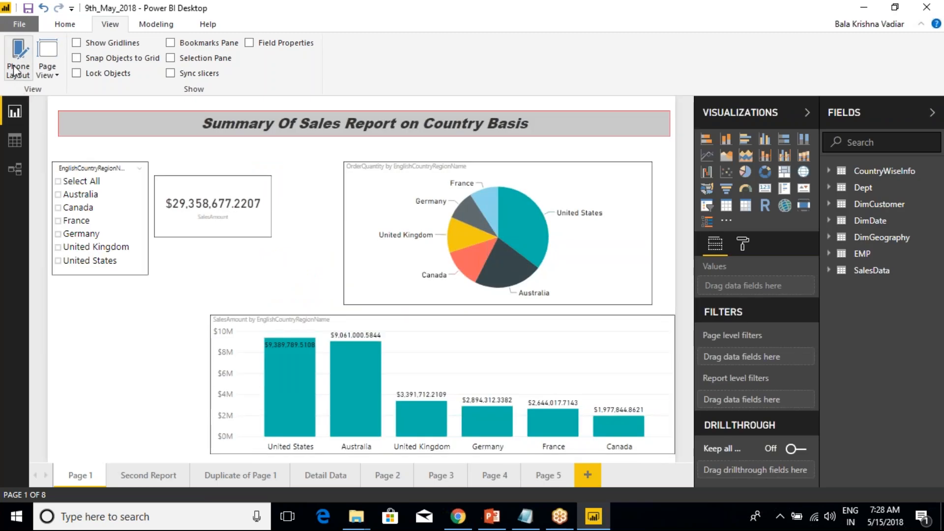
{"action": "left_click", "coordinate": [21, 69]}
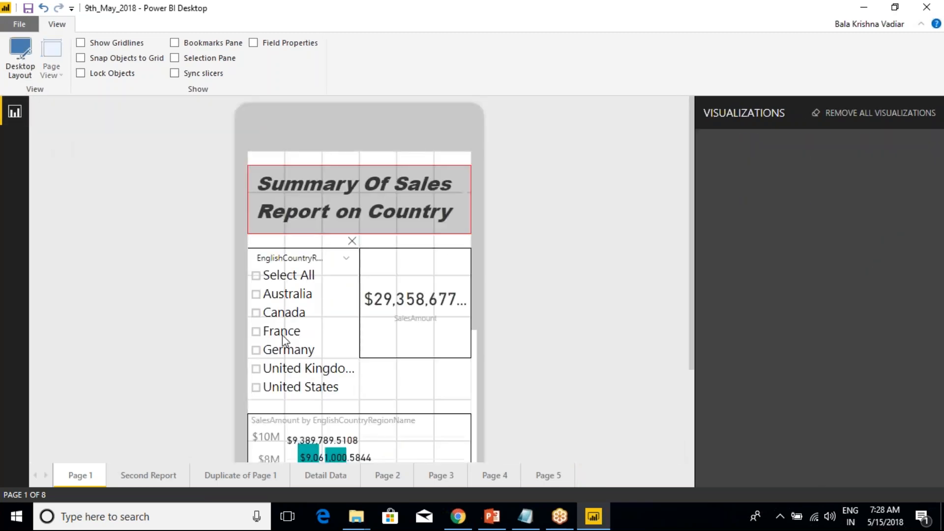
{"action": "scroll", "coordinate": [339, 341], "scroll_direction": "down", "scroll_amount": 10}
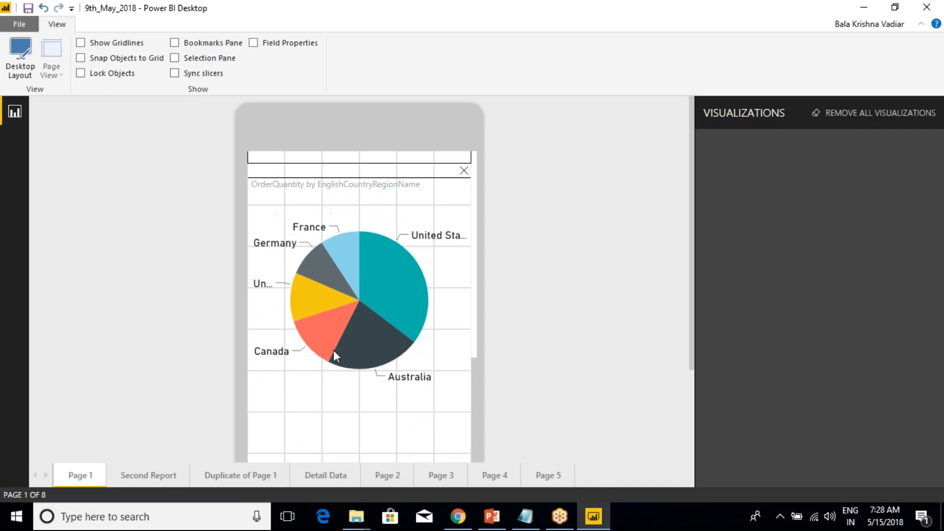
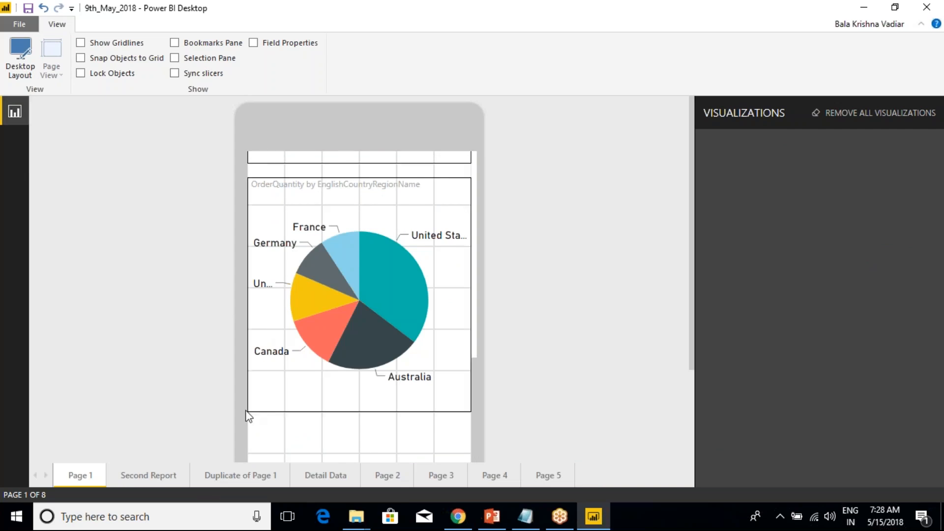
{"action": "scroll", "coordinate": [346, 236], "scroll_direction": "up", "scroll_amount": 5}
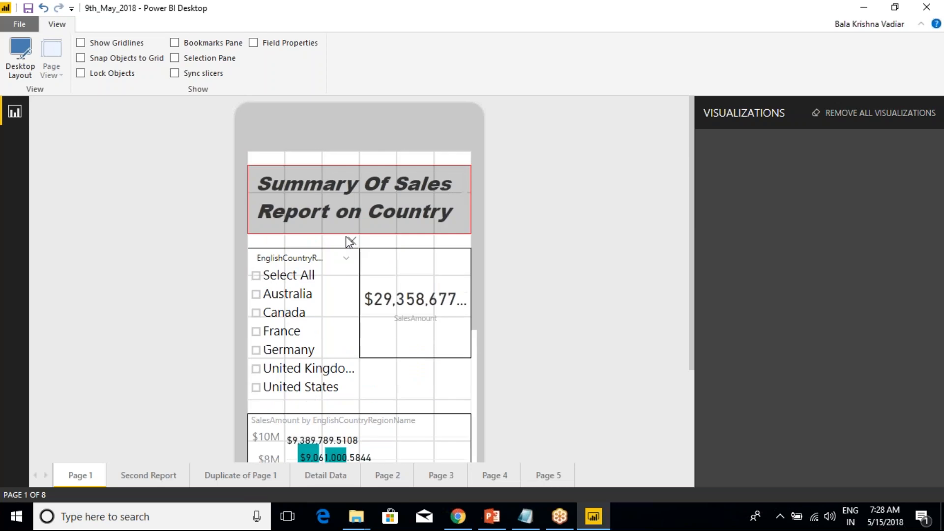
{"action": "left_click", "coordinate": [304, 263]}
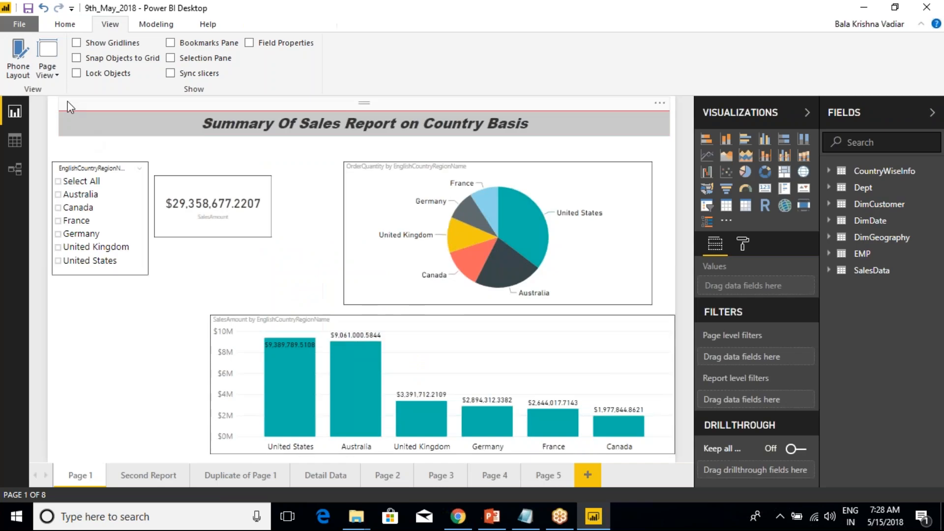
- Set the report page's view to Fit to Page
{"action": "left_click", "coordinate": [57, 76]}
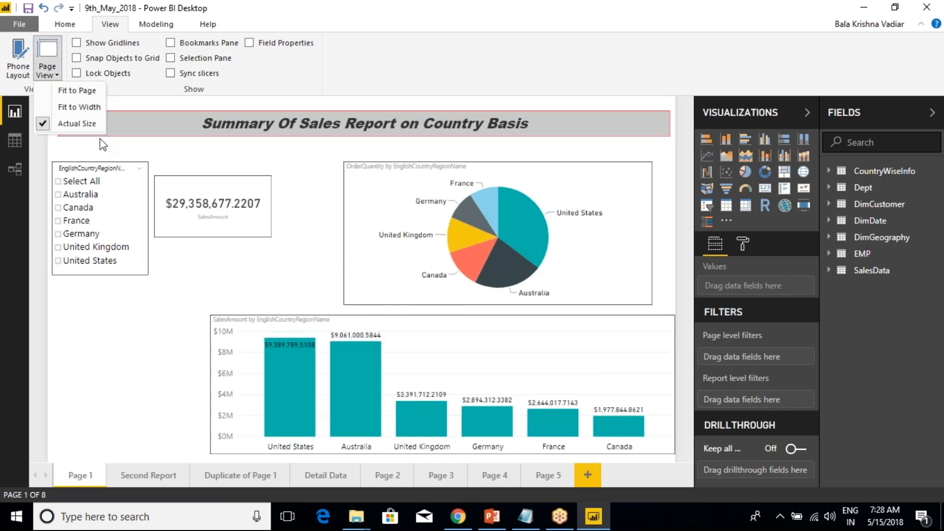
{"action": "left_click", "coordinate": [121, 161]}
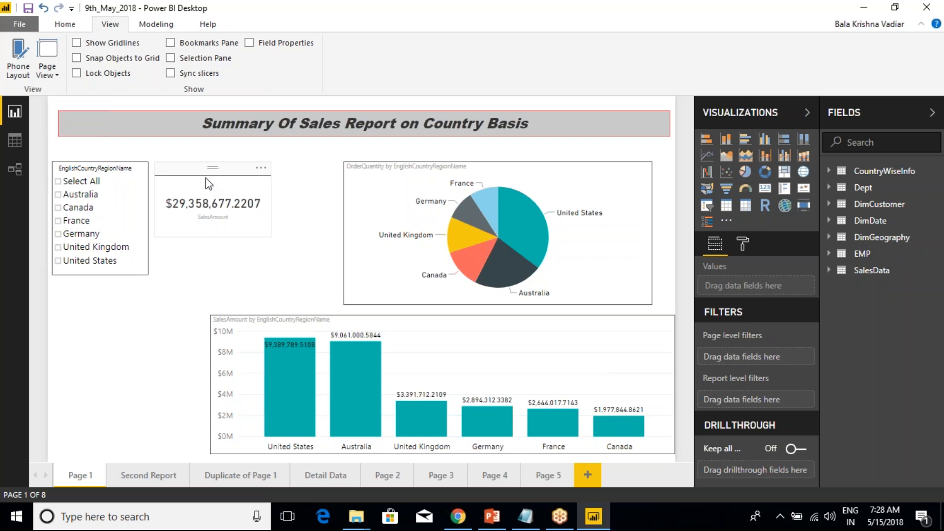
{"action": "left_click", "coordinate": [192, 175]}
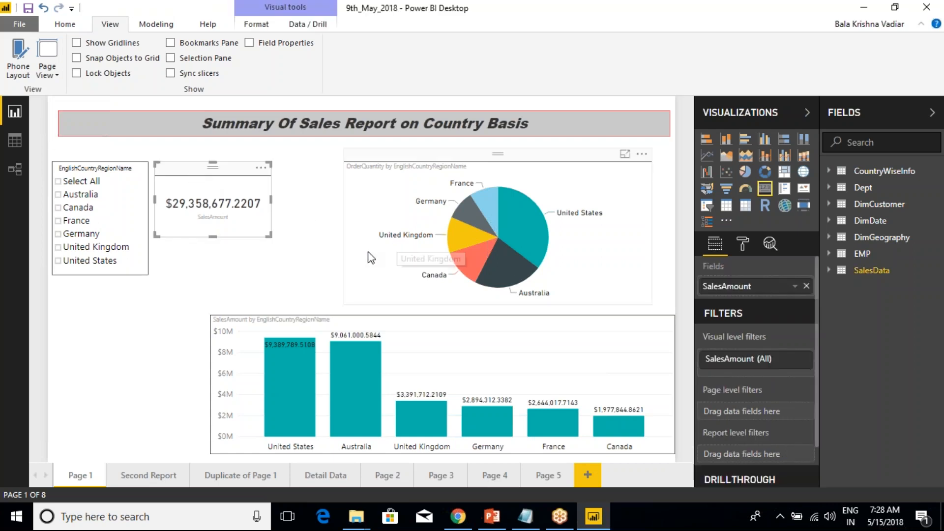
{"action": "left_click", "coordinate": [47, 69]}
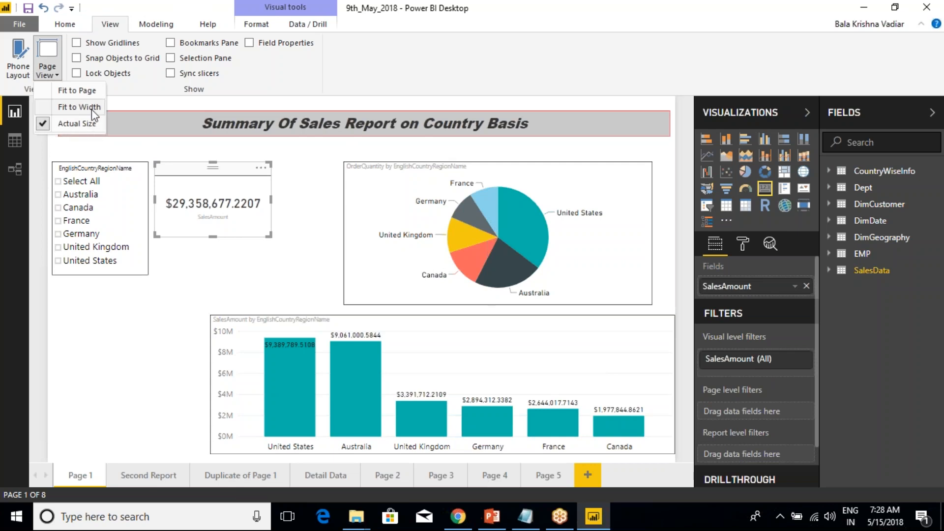
{"action": "left_click", "coordinate": [90, 92]}
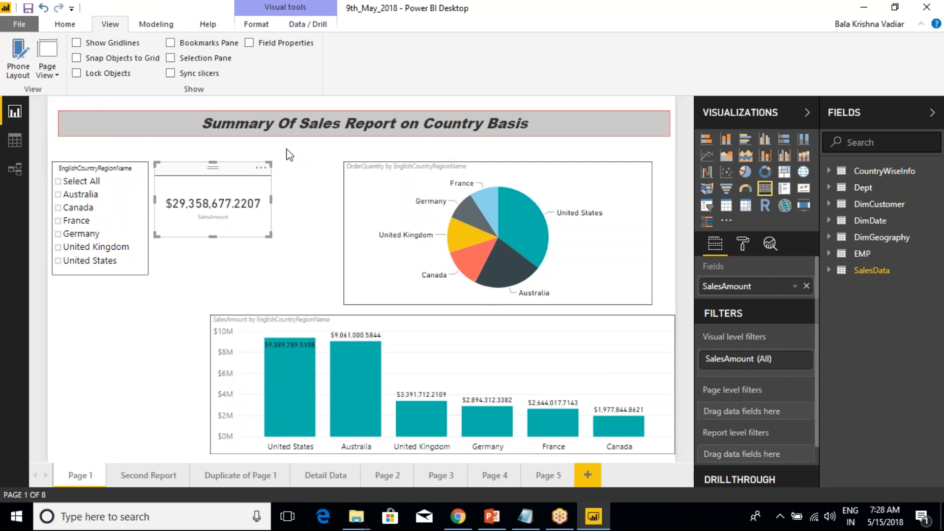
- Set the page view to Fit to Width and collapse the Fields and Visualizations panes
{"action": "left_click", "coordinate": [58, 76]}
{"action": "left_click", "coordinate": [78, 107]}
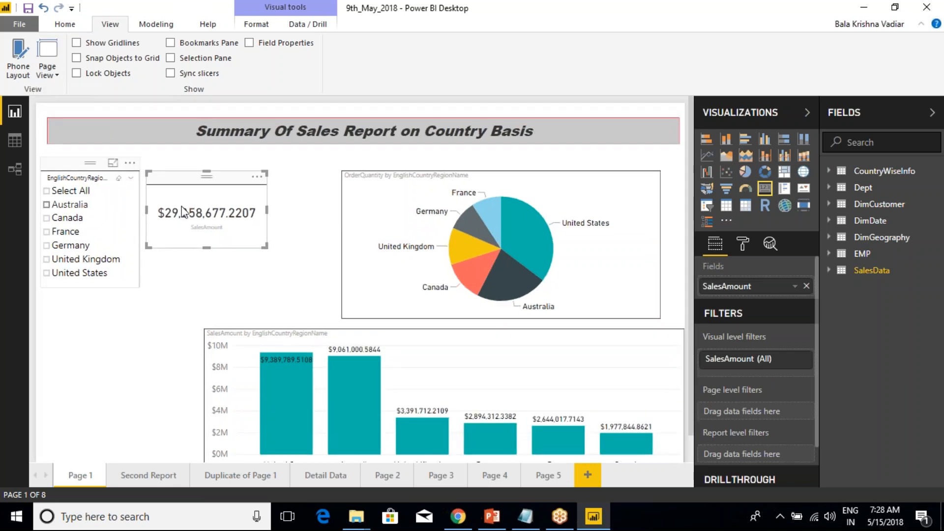
{"action": "left_click", "coordinate": [930, 111]}
{"action": "left_click", "coordinate": [910, 112]}
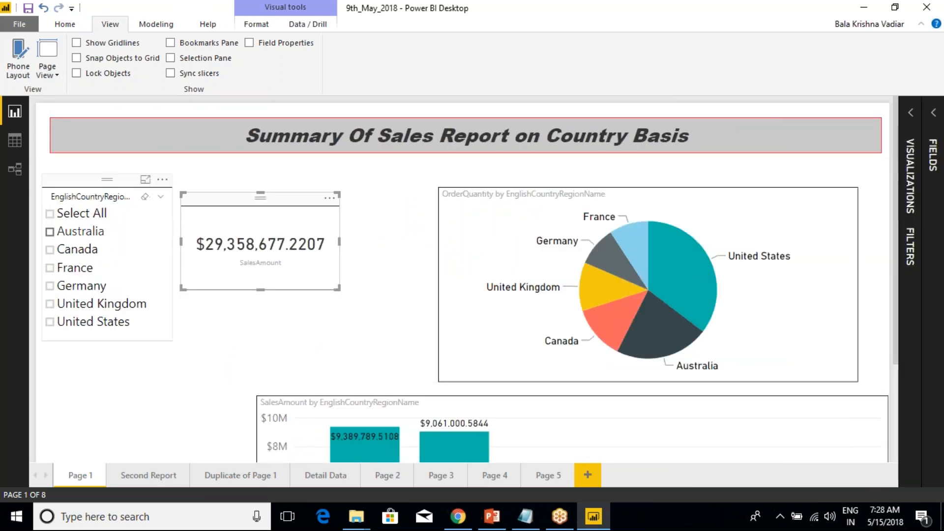
- Move the country slicer below the SalesAmount card and shorten the title banner from its left side
{"action": "left_click_drag", "start_coordinate": [107, 193], "coordinate": [206, 325]}
{"action": "left_click", "coordinate": [158, 139]}
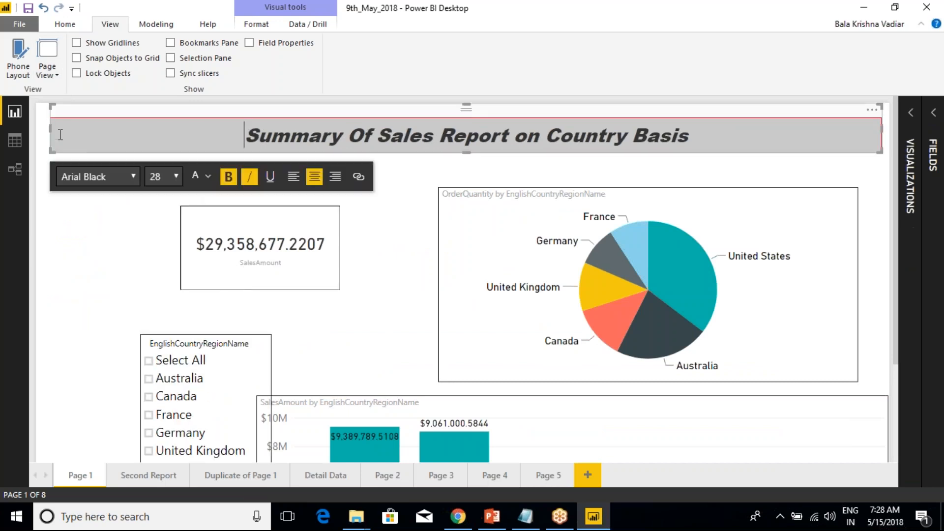
{"action": "left_click_drag", "start_coordinate": [49, 129], "coordinate": [231, 141]}
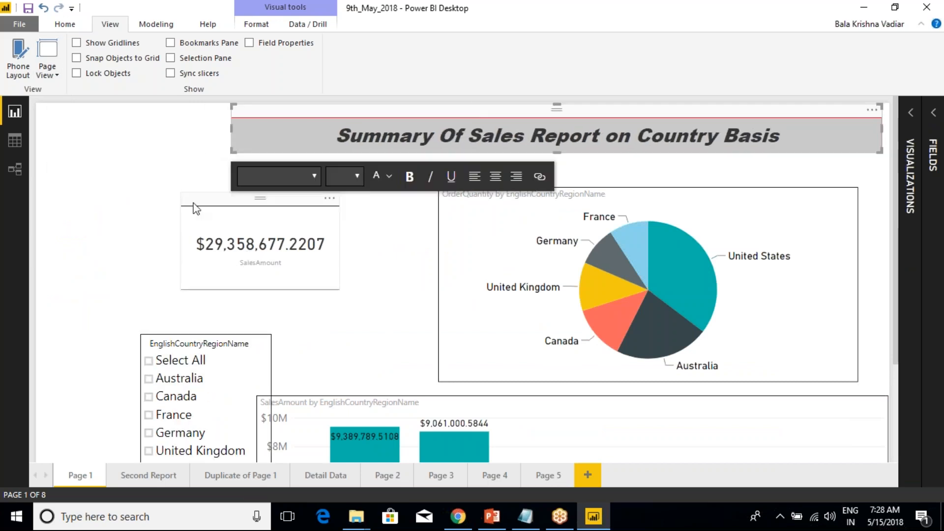
{"action": "left_click", "coordinate": [143, 173]}
- Show the page at Actual Size, followed by Fit to Page, to compare the two scalings
{"action": "left_click", "coordinate": [55, 72]}
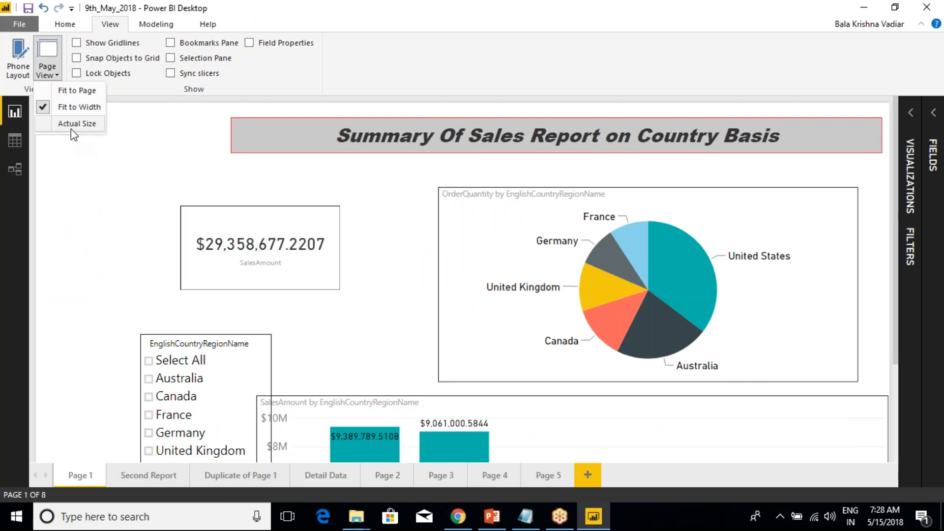
{"action": "left_click", "coordinate": [70, 127]}
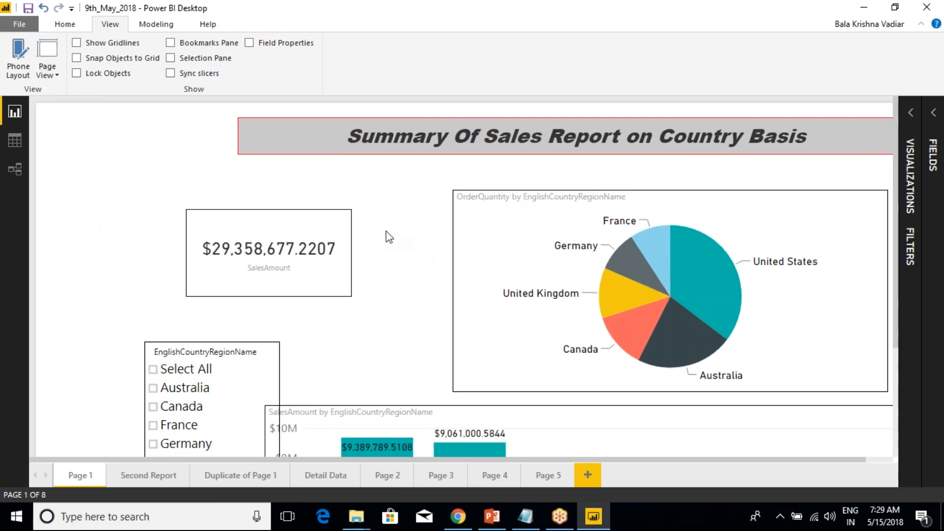
{"action": "left_click", "coordinate": [55, 72]}
{"action": "left_click", "coordinate": [71, 91]}
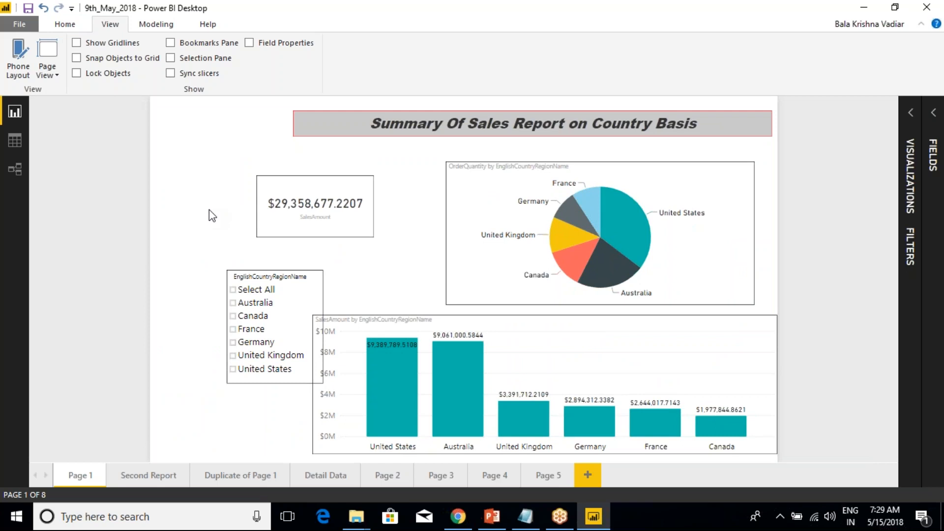
{"action": "key", "text": "ctrl+2"}
{"action": "left_click_drag", "start_coordinate": [35, 217], "coordinate": [140, 218]}
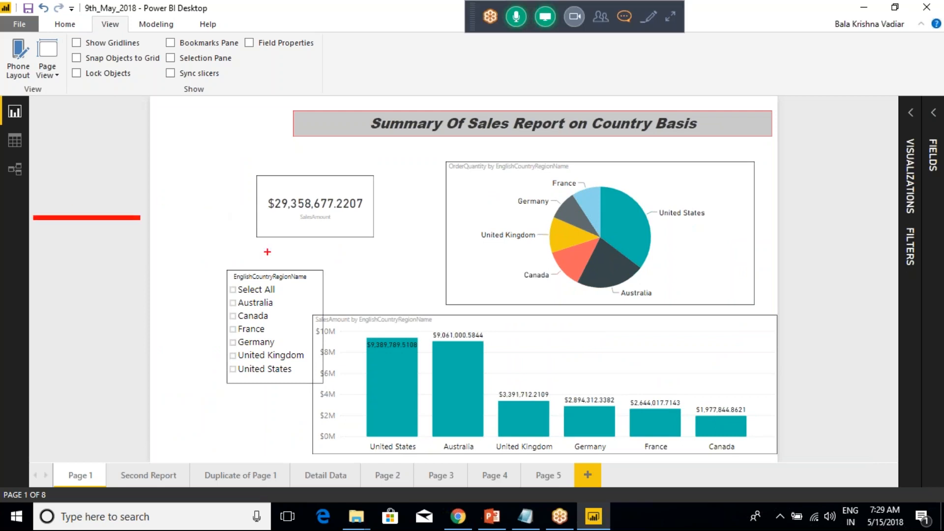
{"action": "left_click_drag", "start_coordinate": [783, 228], "coordinate": [877, 229]}
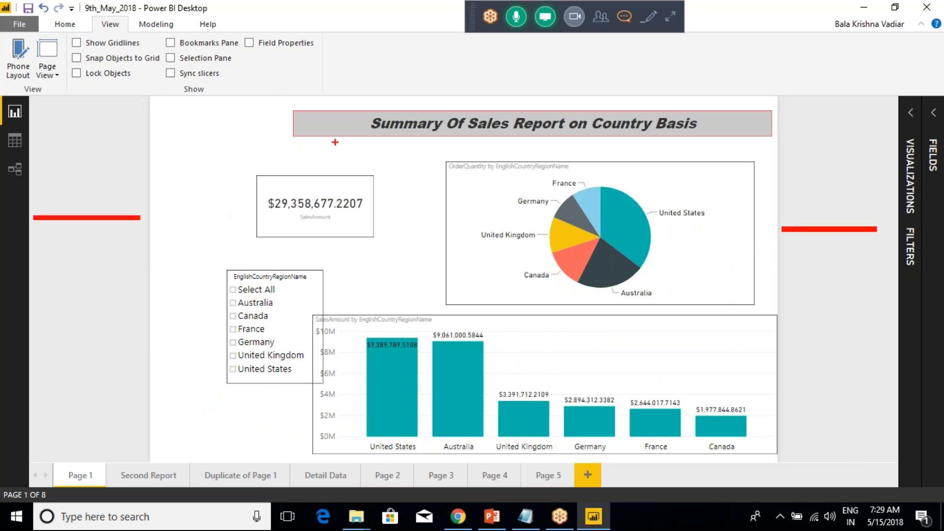
{"action": "mouse_move", "coordinate": [143, 94]}
{"action": "left_mouse_down"}
{"action": "mouse_move", "coordinate": [285, 230]}
{"action": "mouse_move", "coordinate": [723, 501]}
{"action": "mouse_move", "coordinate": [781, 464]}
{"action": "left_mouse_up"}
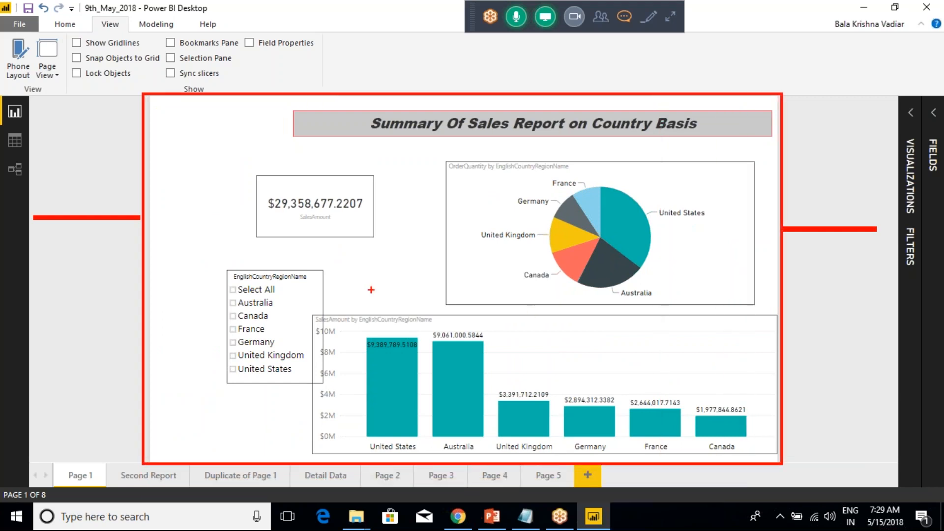
{"action": "key", "text": "Escape"}
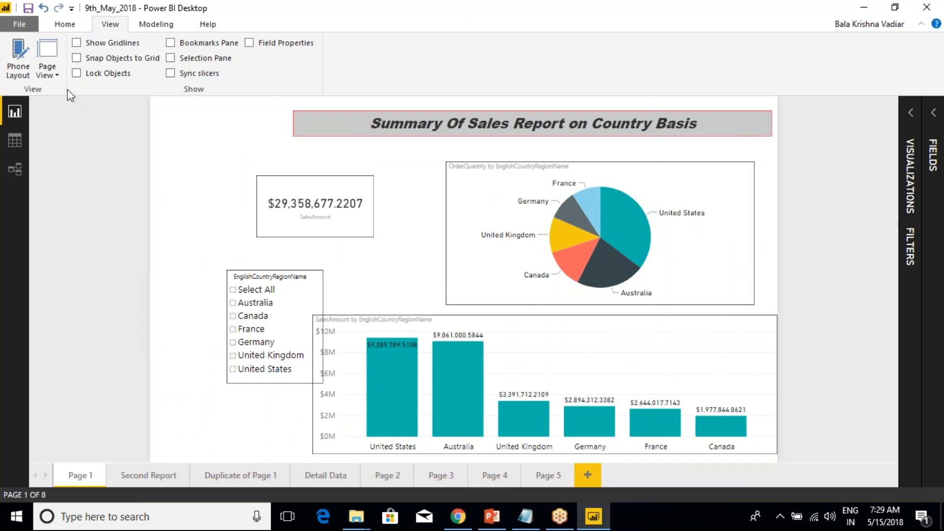
- Change the page view to Fit to Width and after that to Actual Size
{"action": "left_click", "coordinate": [57, 75]}
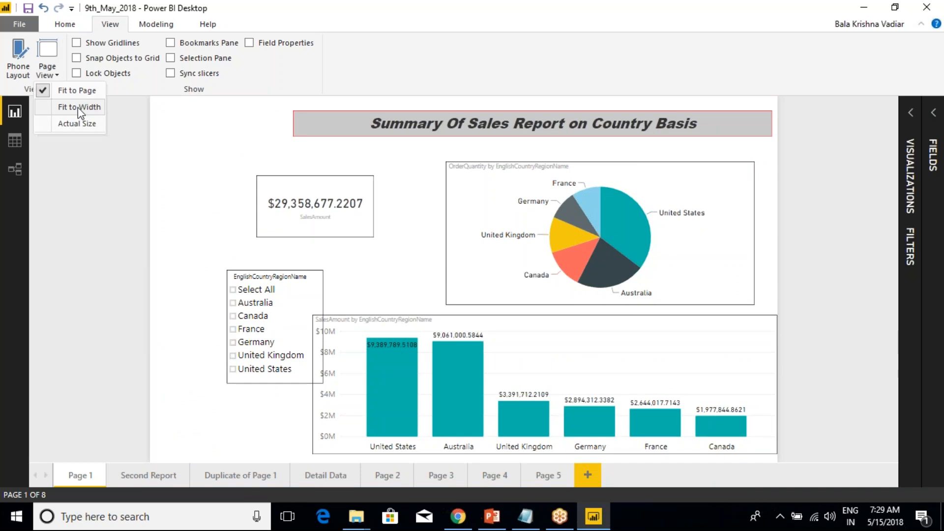
{"action": "left_click", "coordinate": [78, 107]}
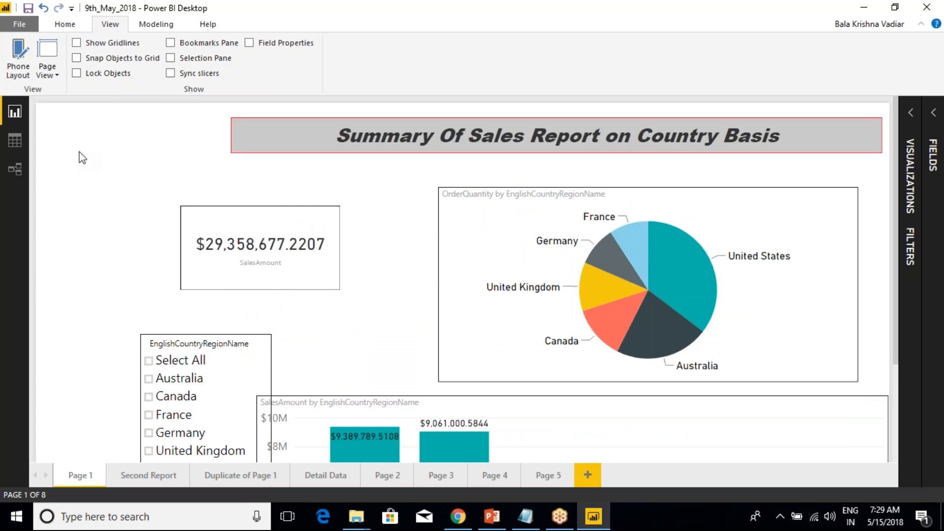
{"action": "left_click", "coordinate": [56, 76]}
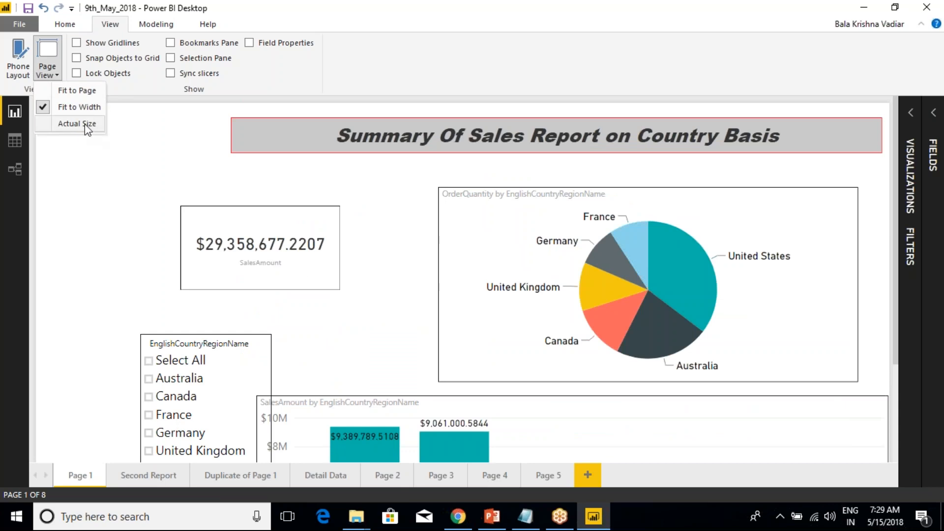
{"action": "left_click", "coordinate": [81, 124]}
- Examine how far the report page extends vertically and horizontally beyond the visible canvas at actual size
{"action": "scroll", "coordinate": [255, 266], "scroll_direction": "down", "scroll_amount": 3}
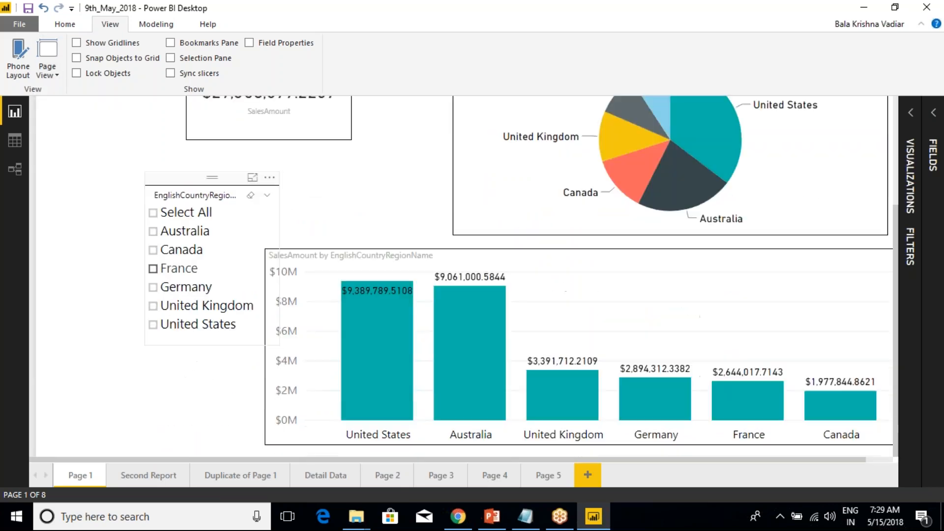
{"action": "scroll", "coordinate": [256, 266], "scroll_direction": "up", "scroll_amount": 1}
{"action": "scroll", "coordinate": [256, 266], "scroll_direction": "down", "scroll_amount": 1}
{"action": "scroll", "coordinate": [424, 225], "scroll_direction": "up", "scroll_amount": 3}
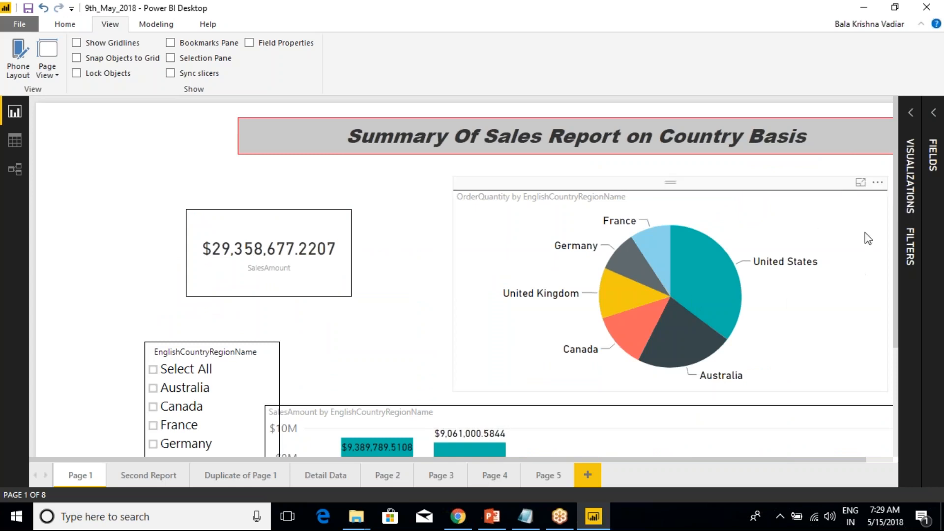
{"action": "left_click_drag", "start_coordinate": [892, 167], "coordinate": [891, 197]}
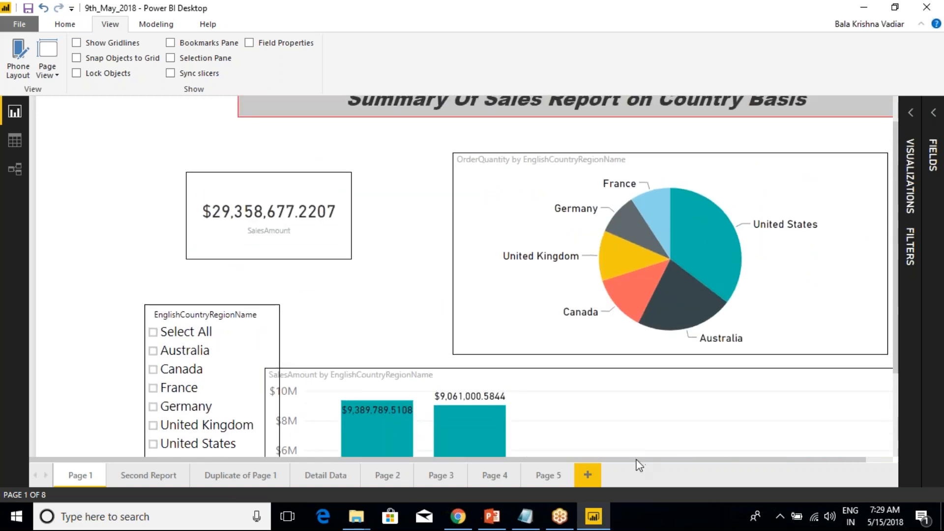
{"action": "left_click_drag", "start_coordinate": [659, 459], "coordinate": [482, 476]}
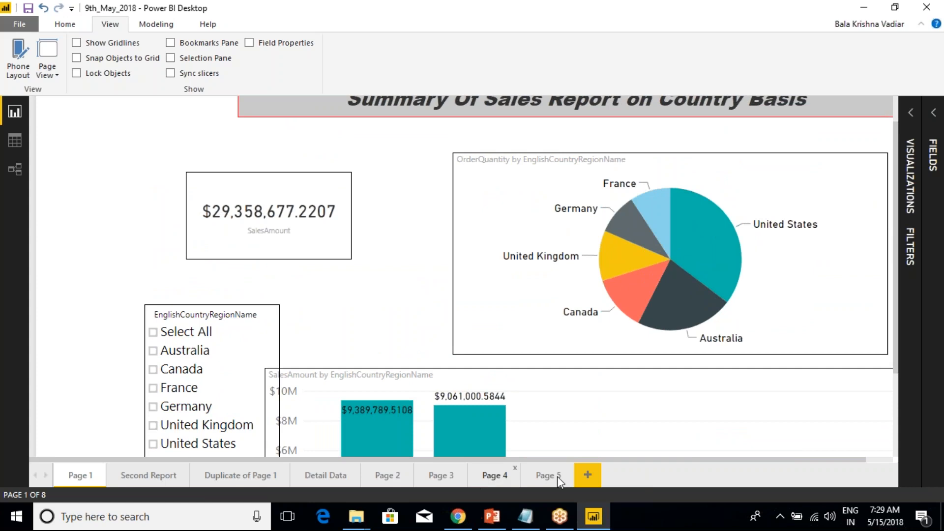
- Place the country slicer to the left of the SalesAmount card and shift the title banner left so it fits within the canvas
{"action": "left_click_drag", "start_coordinate": [192, 306], "coordinate": [102, 124]}
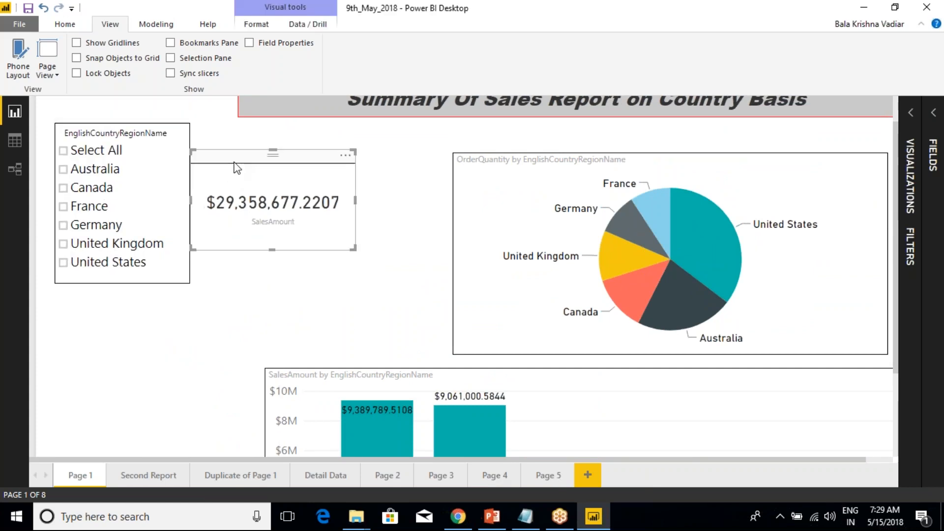
{"action": "scroll", "coordinate": [236, 172], "scroll_direction": "up", "scroll_amount": 2}
{"action": "left_click_drag", "start_coordinate": [345, 136], "coordinate": [437, 137]}
{"action": "left_click", "coordinate": [251, 115]}
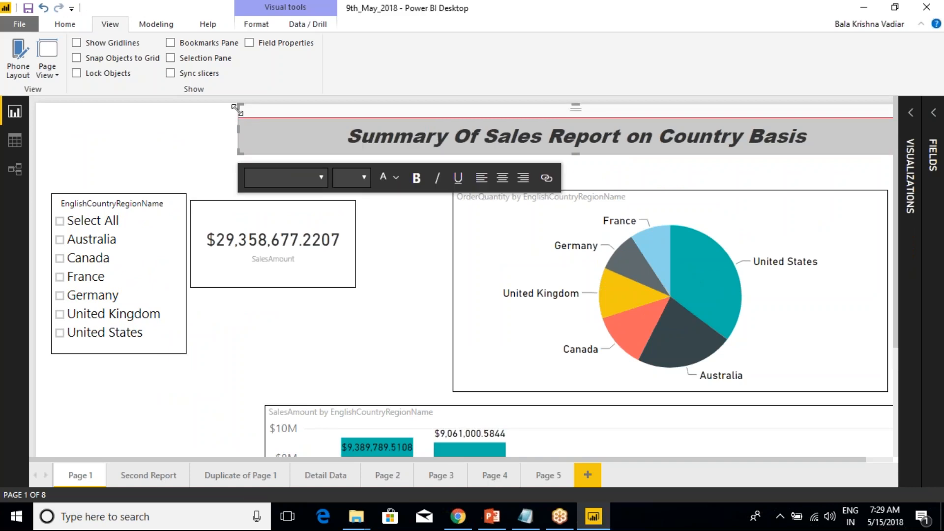
{"action": "left_click_drag", "start_coordinate": [238, 119], "coordinate": [99, 123]}
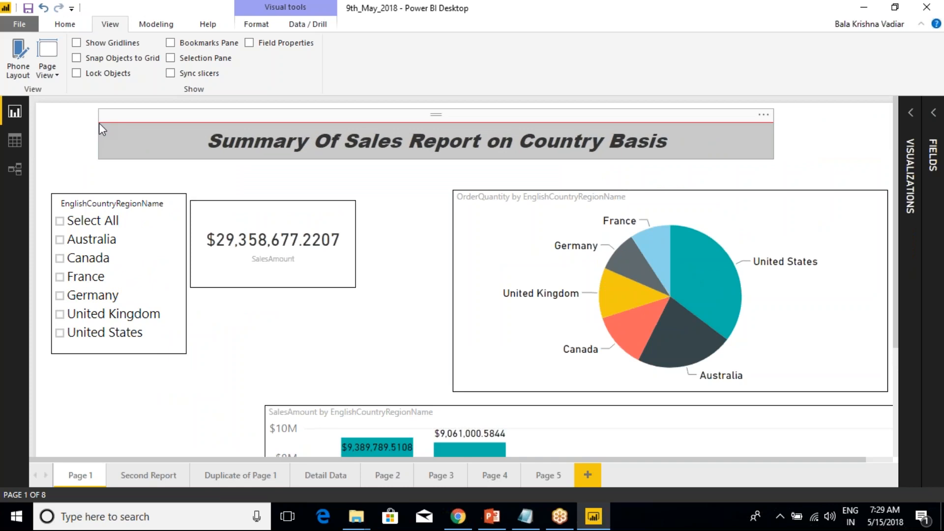
- Line up the country slicer with the title's left edge and position the SalesAmount card and pie chart beside it
{"action": "left_click", "coordinate": [96, 195]}
{"action": "left_click_drag", "start_coordinate": [95, 184], "coordinate": [141, 185]}
{"action": "left_click", "coordinate": [253, 216]}
{"action": "left_click_drag", "start_coordinate": [256, 199], "coordinate": [311, 191]}
{"action": "left_click_drag", "start_coordinate": [473, 185], "coordinate": [448, 177]}
- Narrow the SalesAmount bar chart to fit all six countries compactly and place it beneath the pie chart
{"action": "left_click_drag", "start_coordinate": [350, 397], "coordinate": [259, 370]}
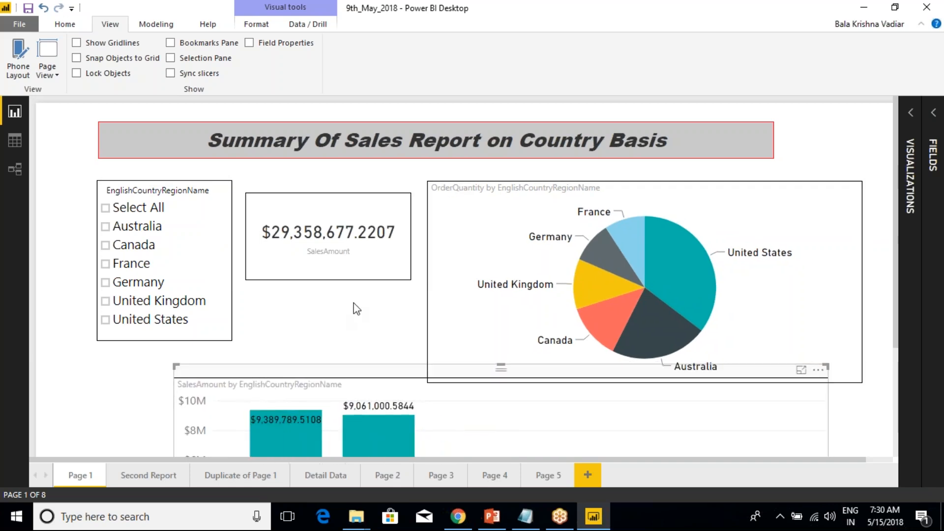
{"action": "scroll", "coordinate": [357, 309], "scroll_direction": "down", "scroll_amount": 3}
{"action": "left_click_drag", "start_coordinate": [826, 314], "coordinate": [545, 389]}
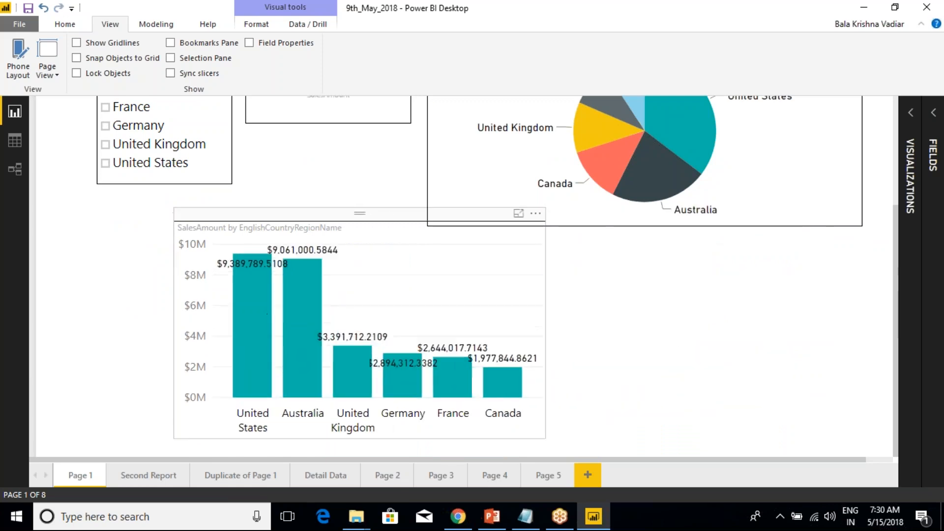
{"action": "left_click_drag", "start_coordinate": [376, 403], "coordinate": [624, 403]}
- Narrow the OrderQuantity pie chart so its right edge lines up with the title banner
{"action": "scroll", "coordinate": [600, 346], "scroll_direction": "up", "scroll_amount": 3}
{"action": "left_click", "coordinate": [548, 291]}
{"action": "left_click_drag", "start_coordinate": [864, 276], "coordinate": [778, 275]}
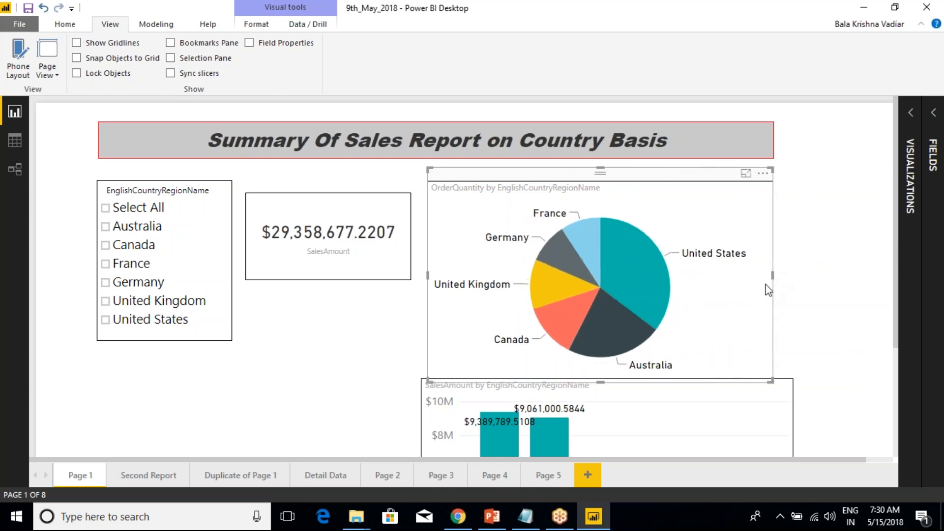
- Narrow the bar chart to the pie chart's width, lower its top edge clear of the pie chart, and align their left edges
{"action": "scroll", "coordinate": [762, 300], "scroll_direction": "down", "scroll_amount": 3}
{"action": "left_click", "coordinate": [770, 317]}
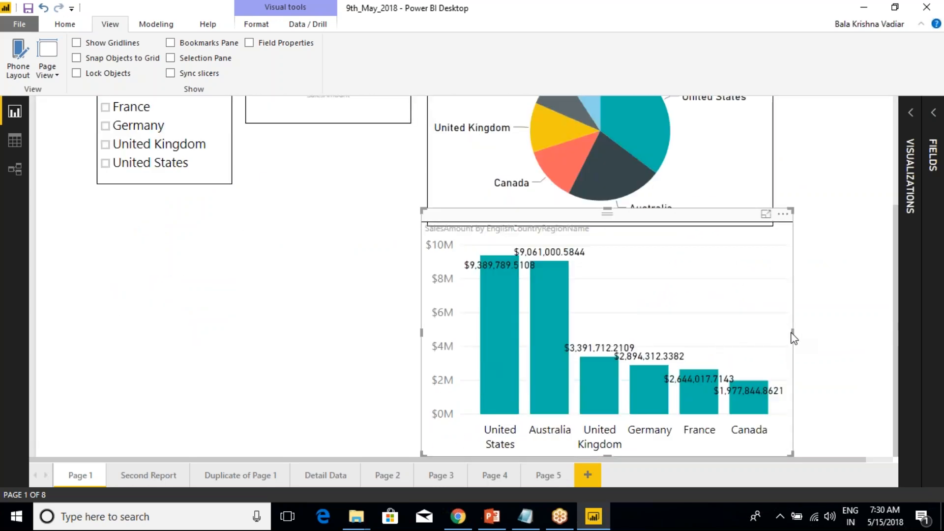
{"action": "left_click_drag", "start_coordinate": [792, 332], "coordinate": [769, 337]}
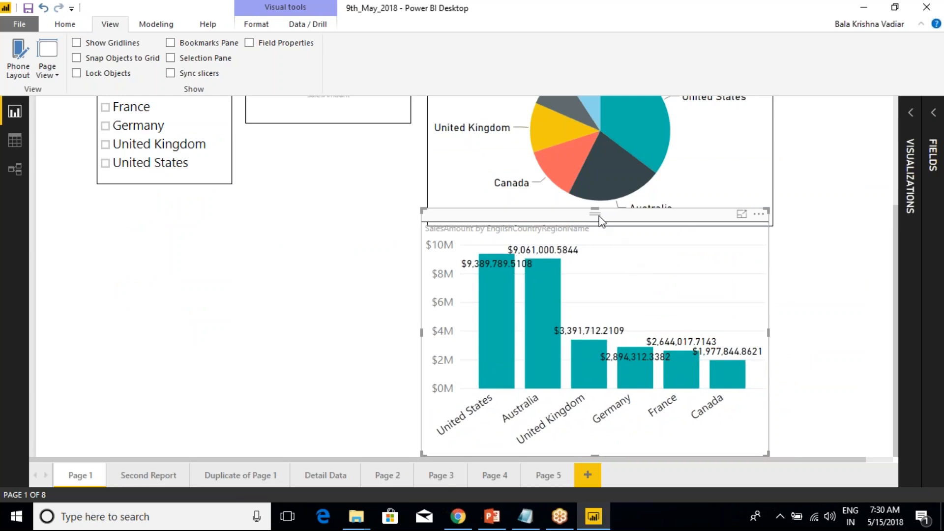
{"action": "left_click_drag", "start_coordinate": [595, 214], "coordinate": [607, 242]}
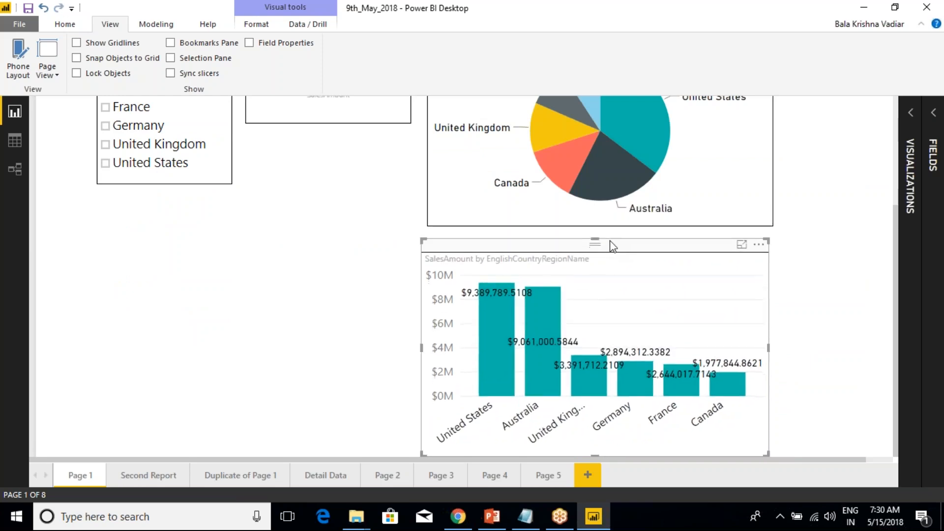
{"action": "left_click_drag", "start_coordinate": [427, 348], "coordinate": [432, 348]}
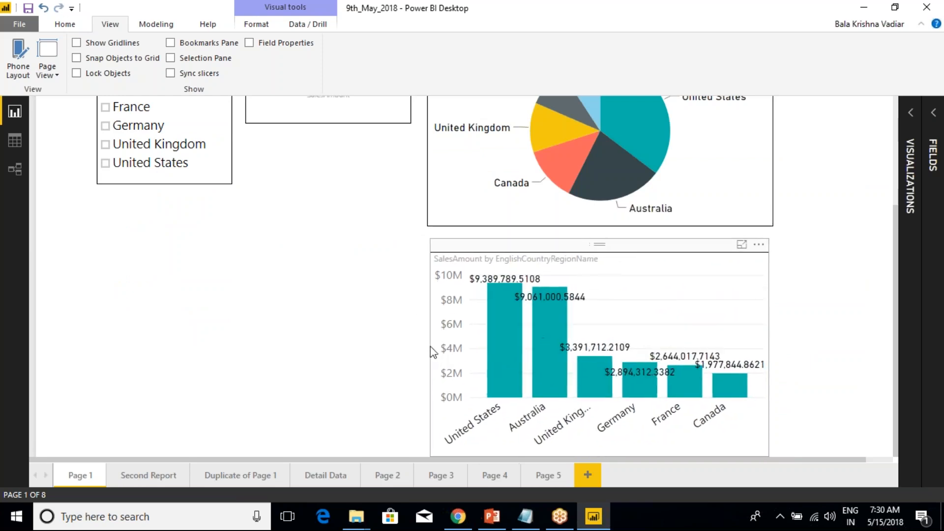
{"action": "left_click", "coordinate": [309, 280]}
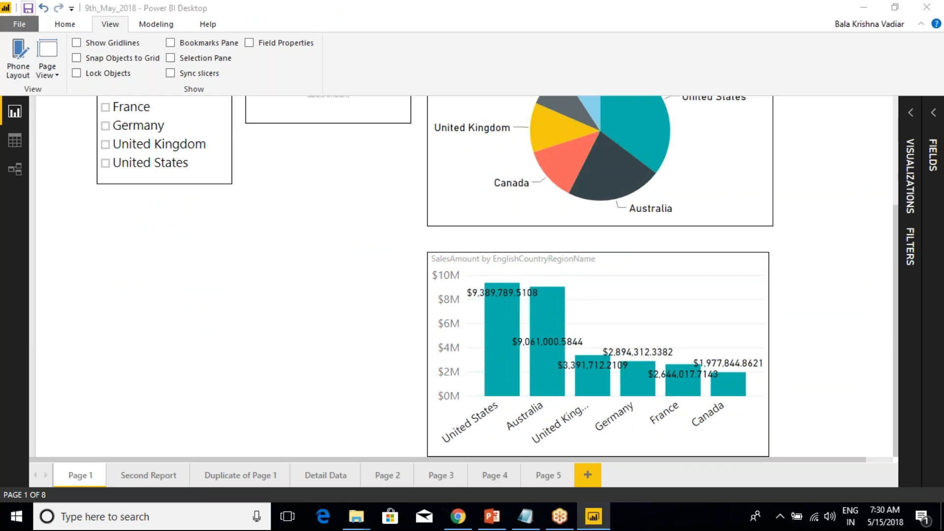
- Switch the page view to Fit to Width and look over the report down to the SalesAmount bar chart
{"action": "left_click", "coordinate": [54, 74]}
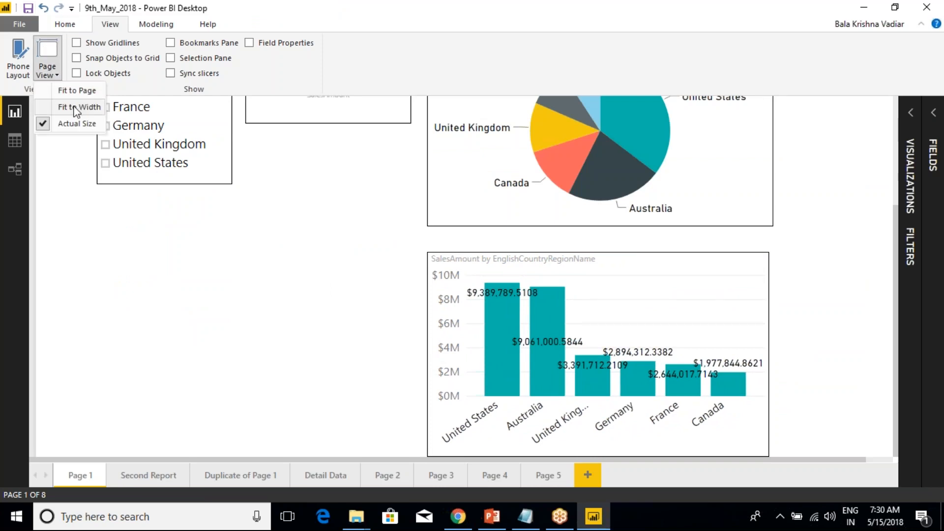
{"action": "left_click", "coordinate": [69, 107]}
{"action": "scroll", "coordinate": [779, 364], "scroll_direction": "down", "scroll_amount": 3}
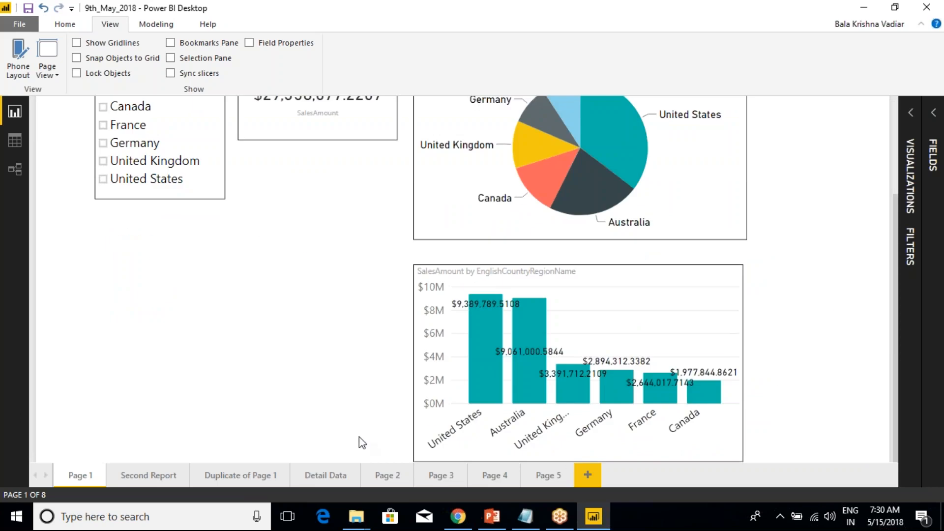
{"action": "scroll", "coordinate": [442, 401], "scroll_direction": "up", "scroll_amount": 3}
- Switch the page view to Actual Size and inspect how far the page extends vertically and horizontally
{"action": "left_click", "coordinate": [50, 74]}
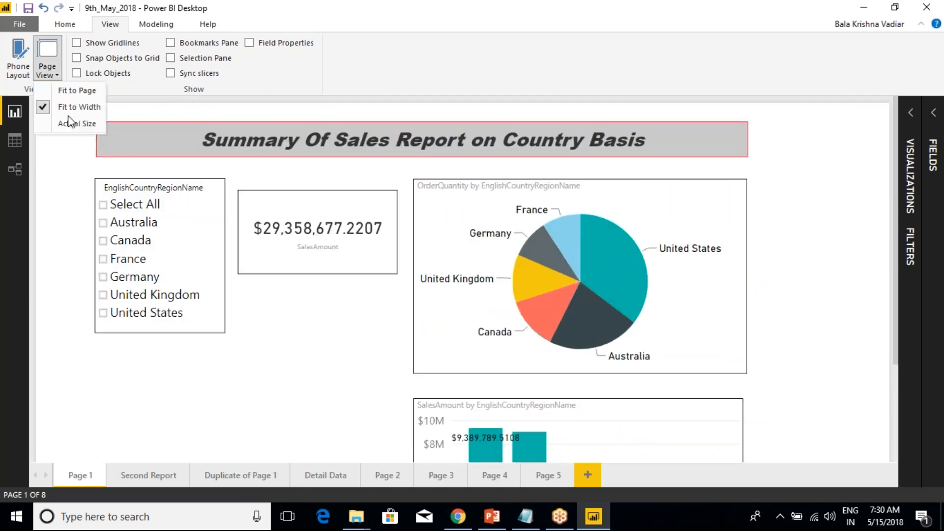
{"action": "left_click", "coordinate": [60, 122]}
{"action": "scroll", "coordinate": [855, 290], "scroll_direction": "down", "scroll_amount": 3}
{"action": "scroll", "coordinate": [839, 311], "scroll_direction": "up", "scroll_amount": 3}
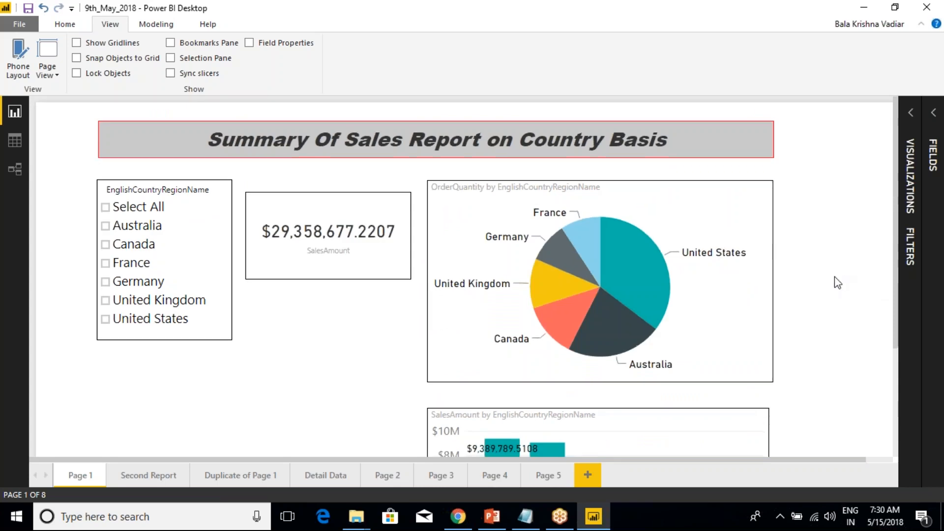
{"action": "scroll", "coordinate": [836, 277], "scroll_direction": "down", "scroll_amount": 3}
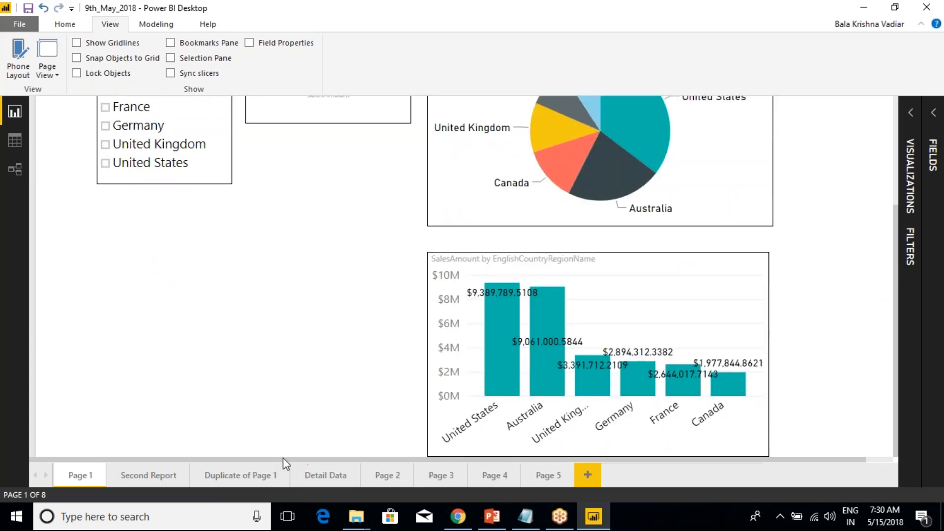
{"action": "left_click_drag", "start_coordinate": [307, 461], "coordinate": [294, 475]}
{"action": "scroll", "coordinate": [246, 411], "scroll_direction": "up", "scroll_amount": 3}
- Narrow the SalesAmount card and shorten the title banner by pulling in their right edges
{"action": "left_click", "coordinate": [344, 190]}
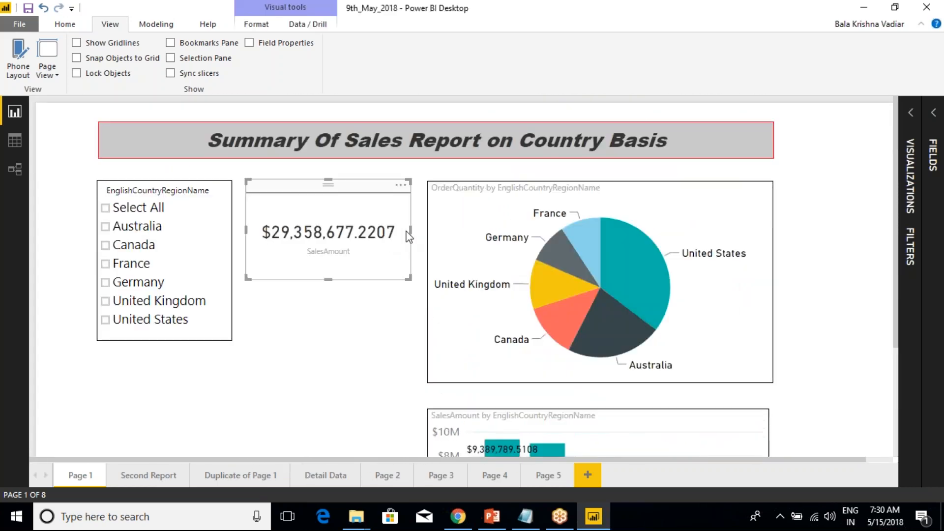
{"action": "left_click_drag", "start_coordinate": [411, 231], "coordinate": [388, 231]}
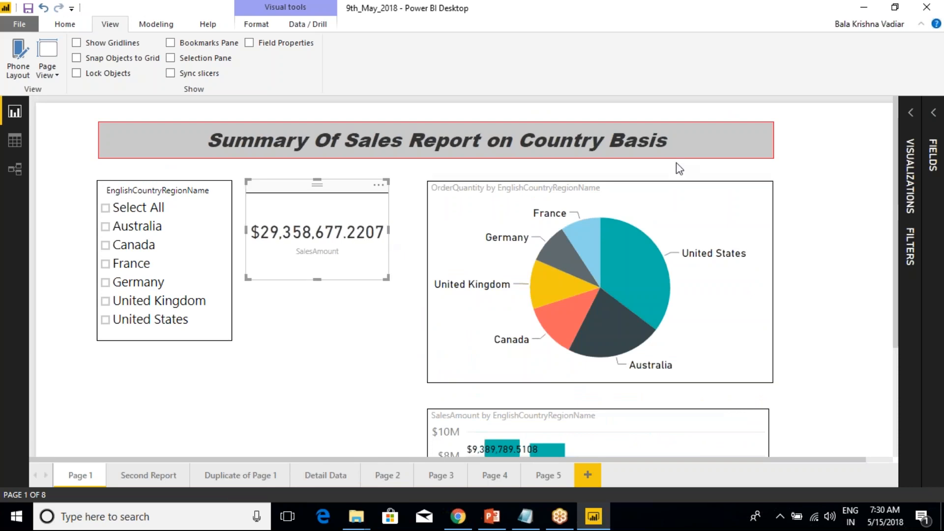
{"action": "left_click", "coordinate": [770, 156]}
{"action": "left_click_drag", "start_coordinate": [774, 135], "coordinate": [707, 143]}
- Pull the OrderQuantity pie chart's right edge in toward the title's end and extend its left edge toward the SalesAmount card
{"action": "left_click", "coordinate": [736, 186]}
{"action": "left_click_drag", "start_coordinate": [772, 275], "coordinate": [718, 288]}
{"action": "left_click_drag", "start_coordinate": [427, 279], "coordinate": [408, 274]}
- Move the SalesAmount bar chart directly beneath the pie chart and narrow it to about the pie chart's width
{"action": "scroll", "coordinate": [543, 335], "scroll_direction": "down", "scroll_amount": 2}
{"action": "scroll", "coordinate": [543, 336], "scroll_direction": "down", "scroll_amount": 1}
{"action": "left_click_drag", "start_coordinate": [577, 251], "coordinate": [525, 248]}
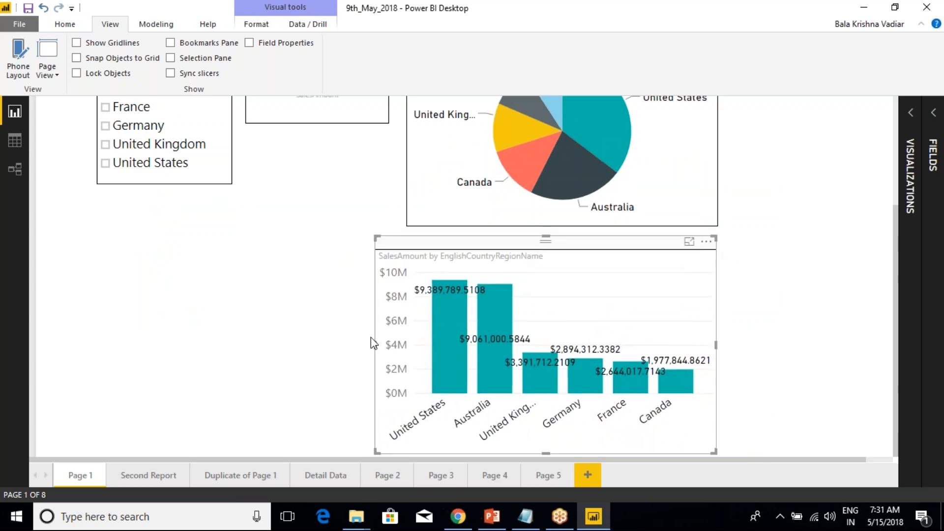
{"action": "left_click_drag", "start_coordinate": [376, 343], "coordinate": [414, 343]}
{"action": "left_click", "coordinate": [301, 271]}
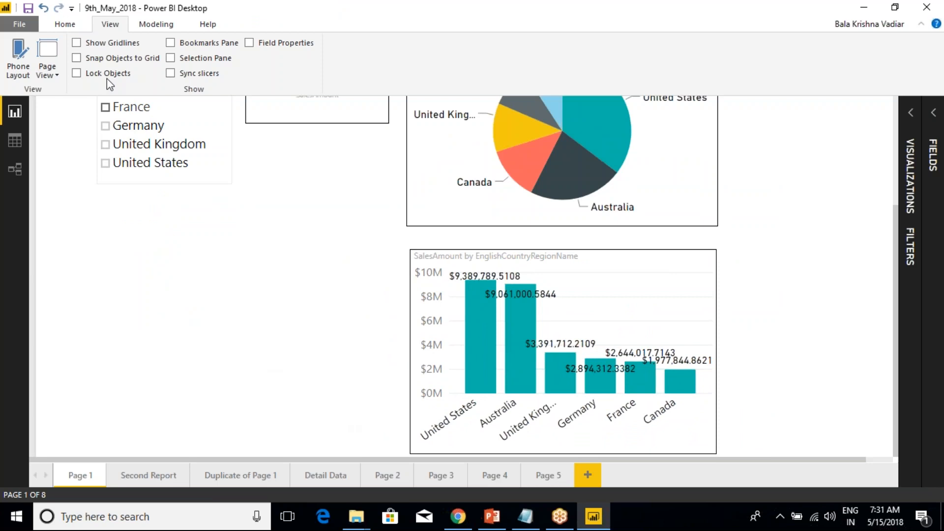
- Compare the rearranged report in the Fit to Page and Fit to Width page views
{"action": "left_click", "coordinate": [48, 69]}
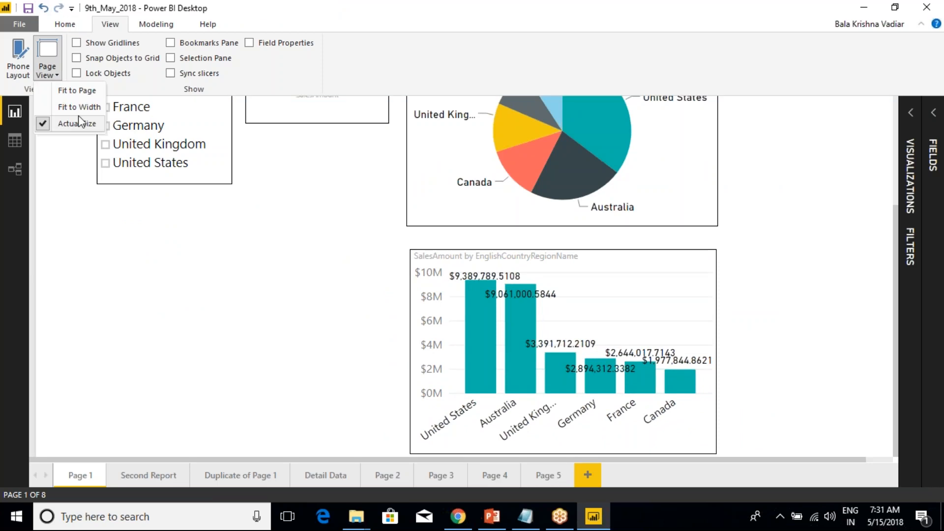
{"action": "left_click", "coordinate": [81, 90]}
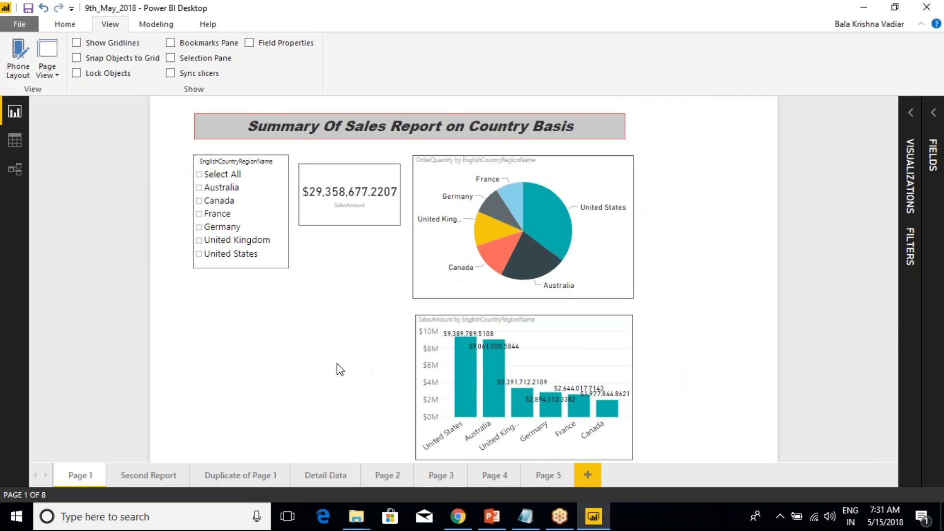
{"action": "left_click", "coordinate": [47, 71]}
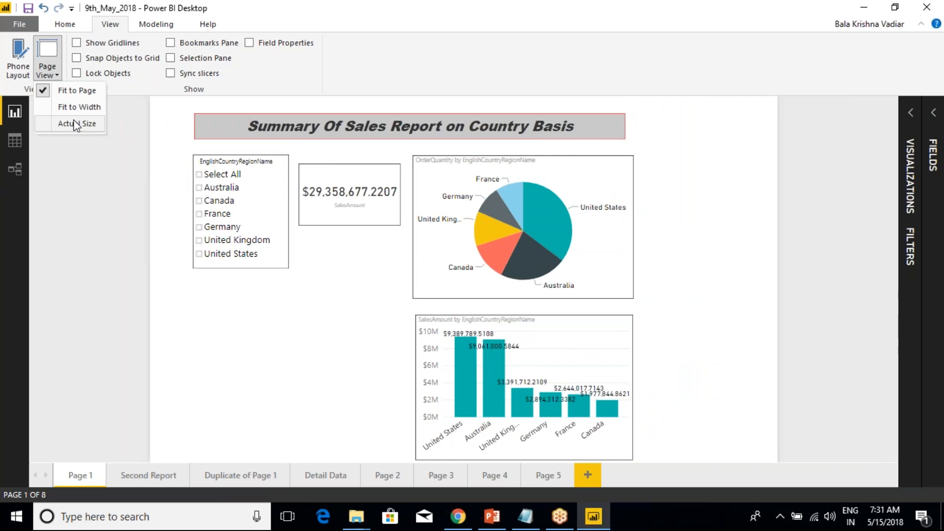
{"action": "left_click", "coordinate": [74, 107]}
{"action": "scroll", "coordinate": [723, 396], "scroll_direction": "down", "scroll_amount": 3}
{"action": "scroll", "coordinate": [723, 396], "scroll_direction": "up", "scroll_amount": 3}
- Show the report at Actual Size for comparison and set the page view back to Fit to Page
{"action": "left_click", "coordinate": [46, 73]}
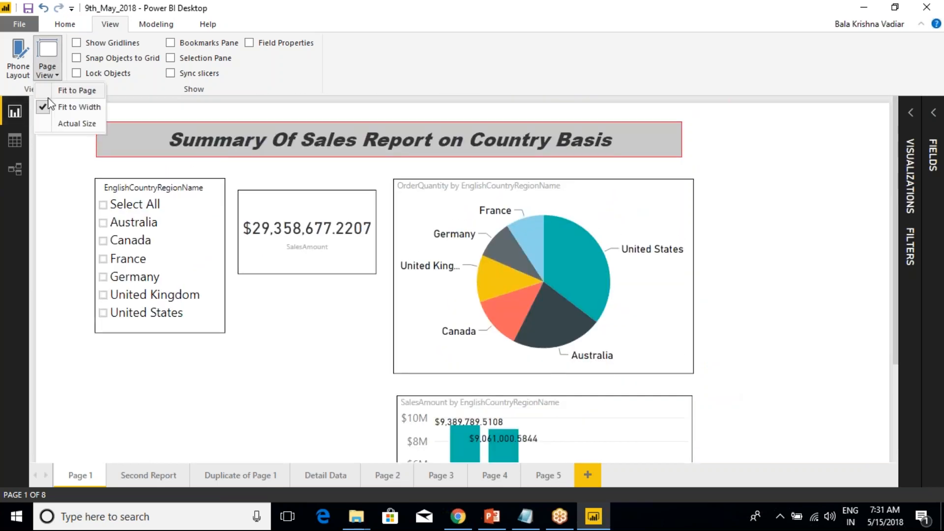
{"action": "left_click", "coordinate": [72, 123]}
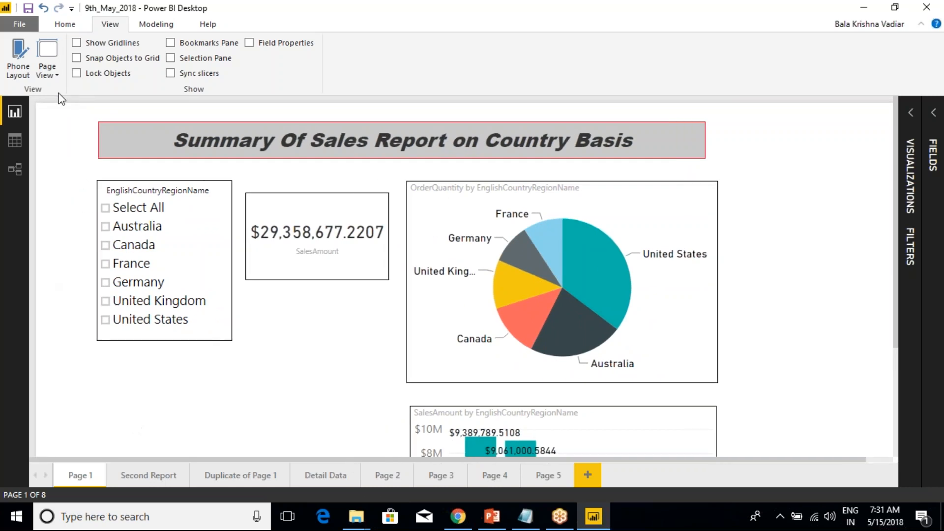
{"action": "left_click", "coordinate": [57, 77]}
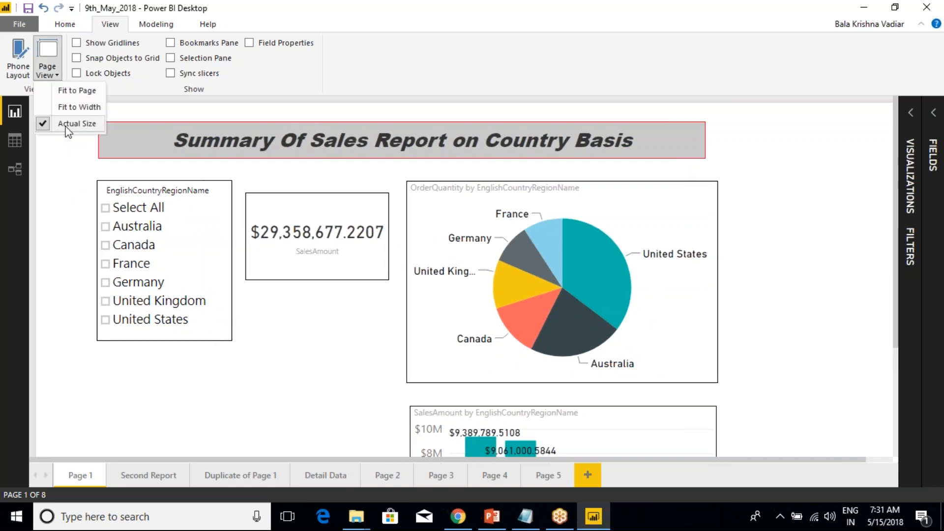
{"action": "left_click", "coordinate": [80, 93]}
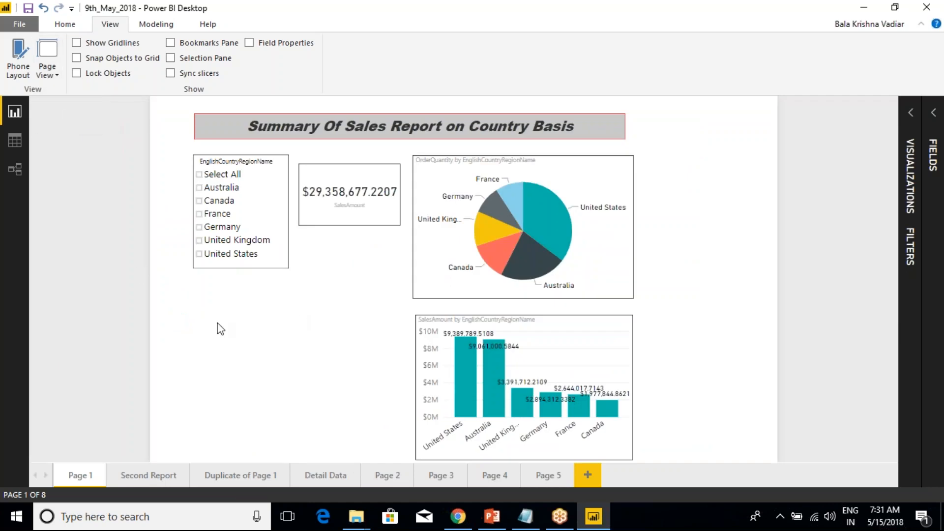
- Preview the page in the phone layout from title to pie chart and return to the desktop layout
{"action": "left_click", "coordinate": [18, 59]}
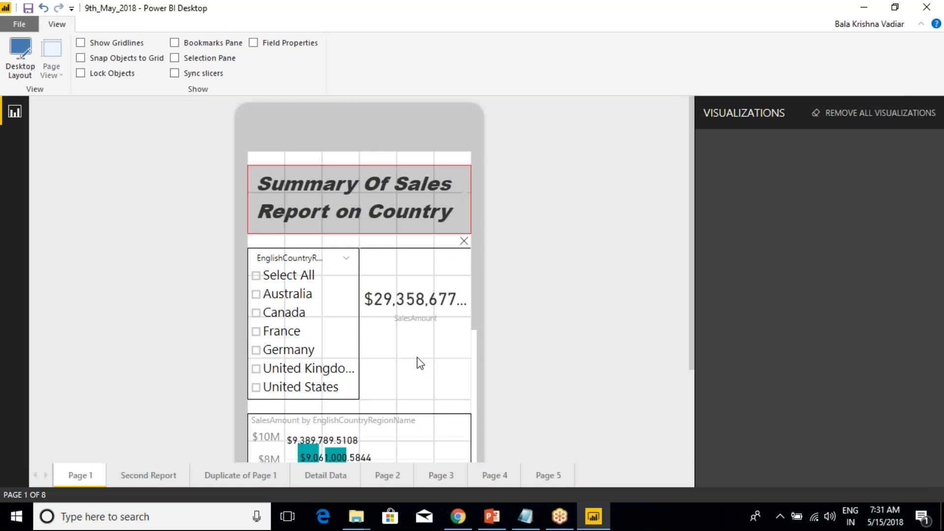
{"action": "scroll", "coordinate": [397, 361], "scroll_direction": "down", "scroll_amount": 10}
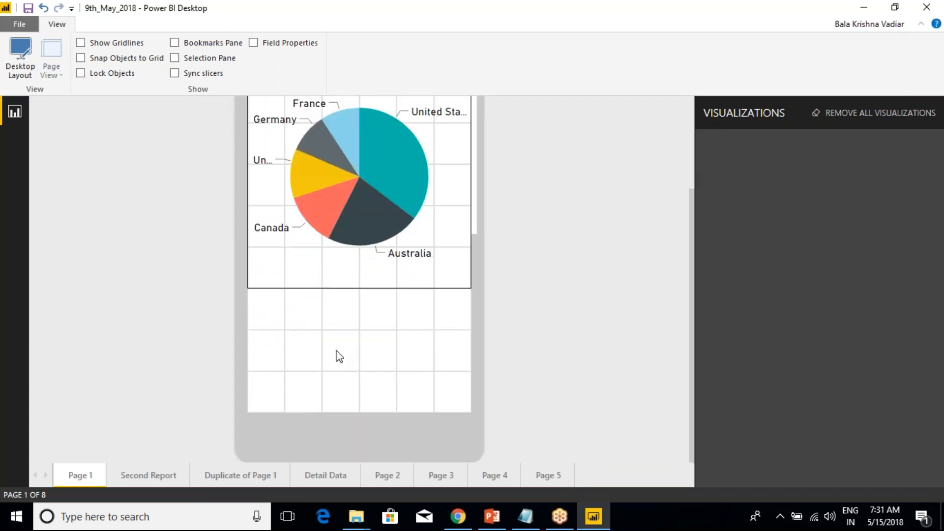
{"action": "scroll", "coordinate": [339, 357], "scroll_direction": "up", "scroll_amount": 10}
{"action": "left_click", "coordinate": [19, 102]}
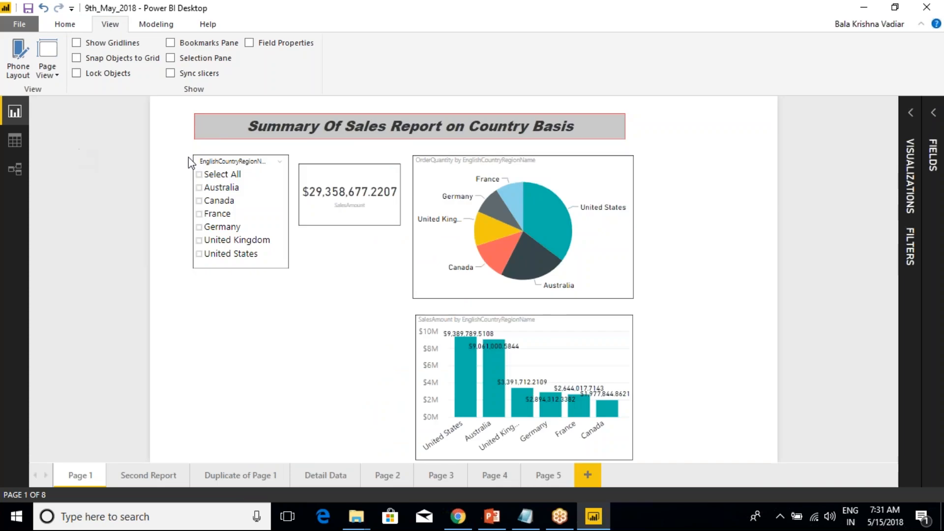
- Show the gridlines on the report page
{"action": "left_click", "coordinate": [77, 43]}
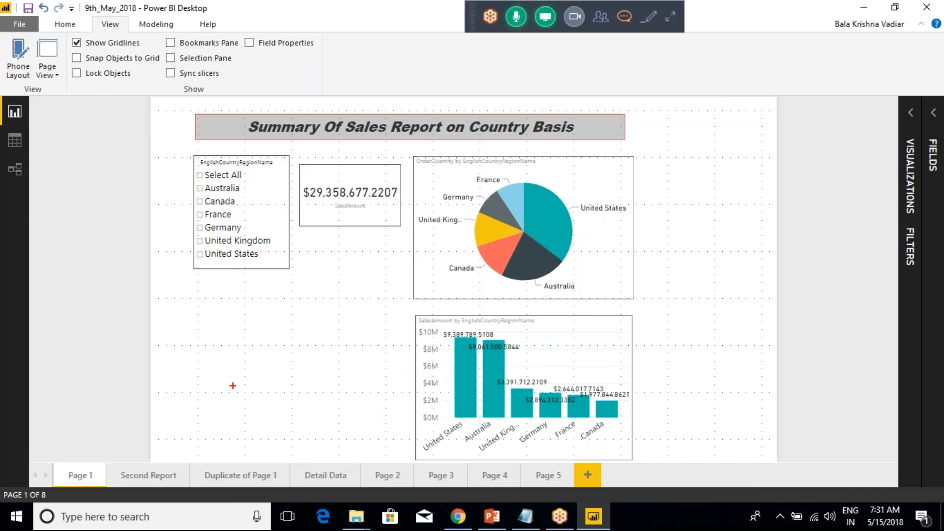
{"action": "mouse_move", "coordinate": [150, 346]}
{"action": "left_mouse_down"}
{"action": "mouse_move", "coordinate": [196, 348]}
{"action": "mouse_move", "coordinate": [201, 393]}
{"action": "left_mouse_up"}
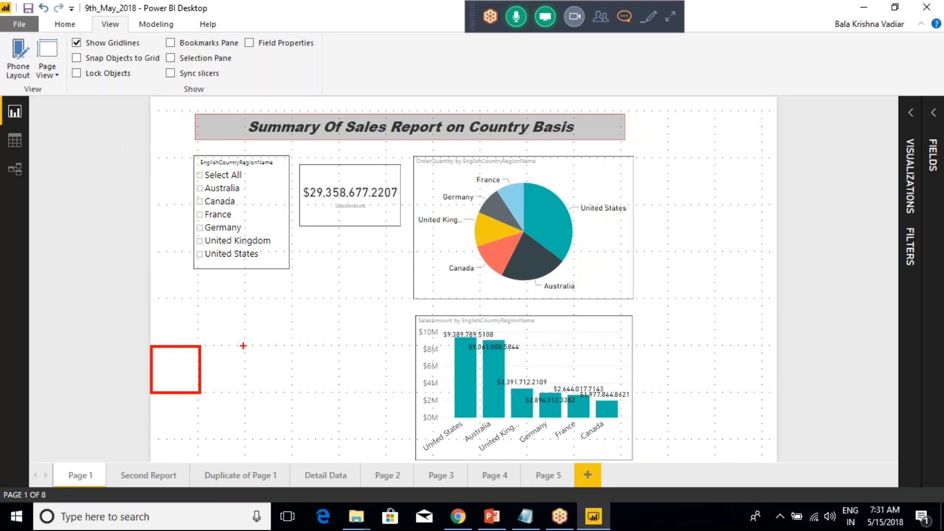
{"action": "left_click_drag", "start_coordinate": [244, 348], "coordinate": [296, 394]}
{"action": "key", "text": "Escape"}
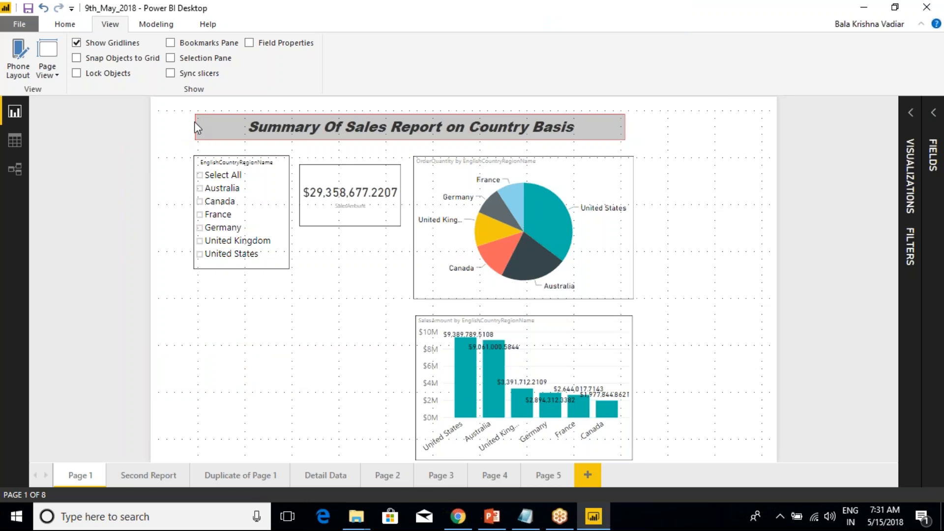
- Resize the title banner along the gridlines, extending it to the first grid column, further right and down one grid row
{"action": "left_click", "coordinate": [314, 118]}
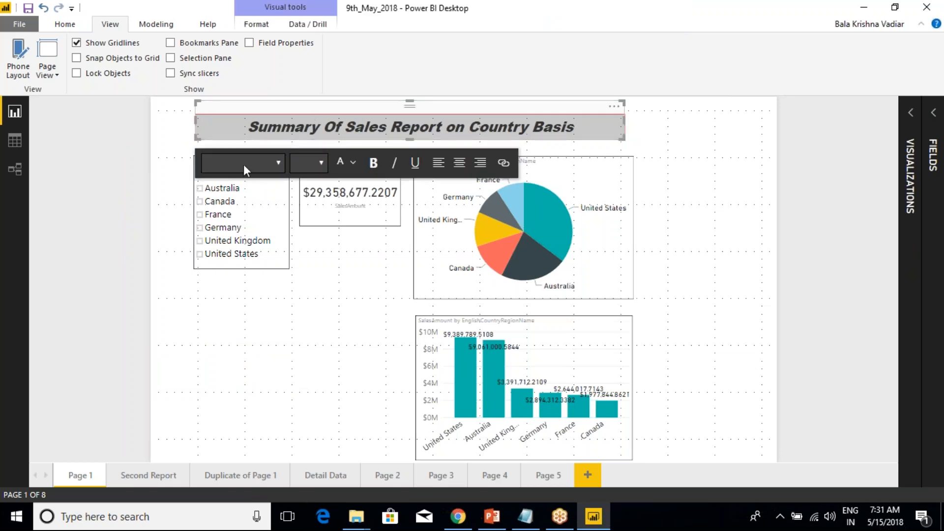
{"action": "left_click", "coordinate": [256, 295]}
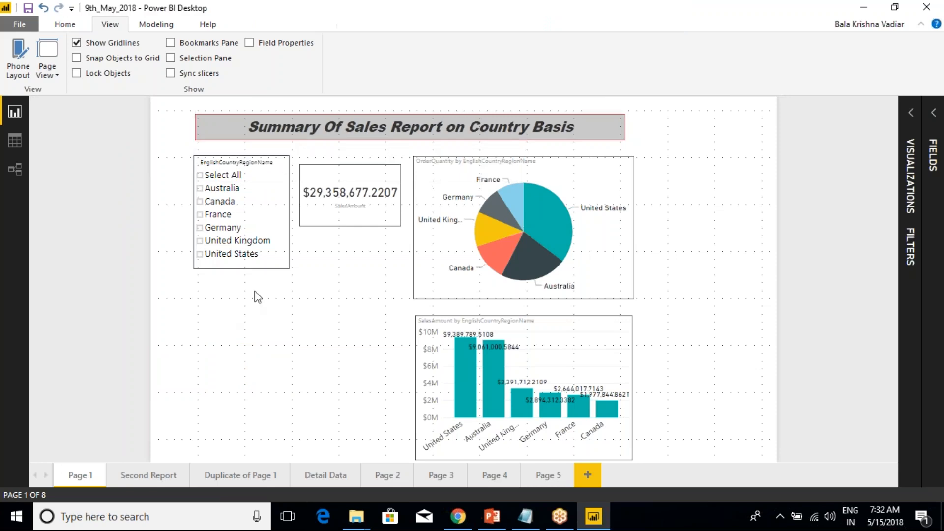
{"action": "left_click", "coordinate": [227, 113]}
{"action": "left_click_drag", "start_coordinate": [202, 102], "coordinate": [158, 110]}
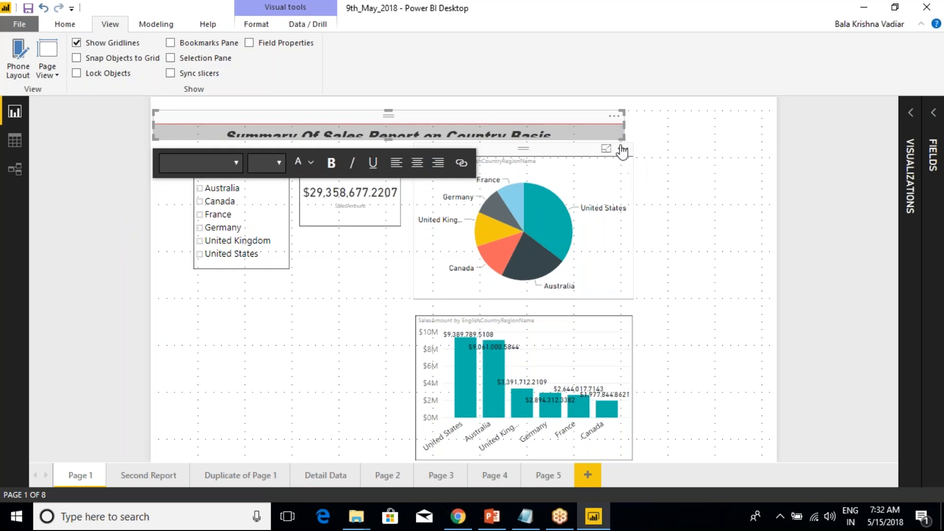
{"action": "left_click_drag", "start_coordinate": [623, 138], "coordinate": [669, 160]}
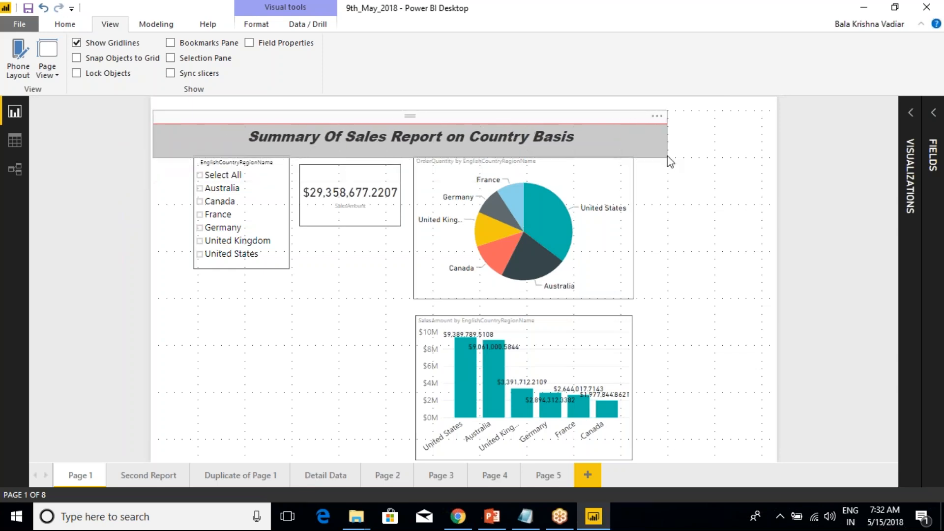
- Move the OrderQuantity pie chart flush with the title banner's right end and place the SalesAmount card beside it
{"action": "left_click", "coordinate": [559, 185]}
{"action": "left_click_drag", "start_coordinate": [570, 155], "coordinate": [606, 172]}
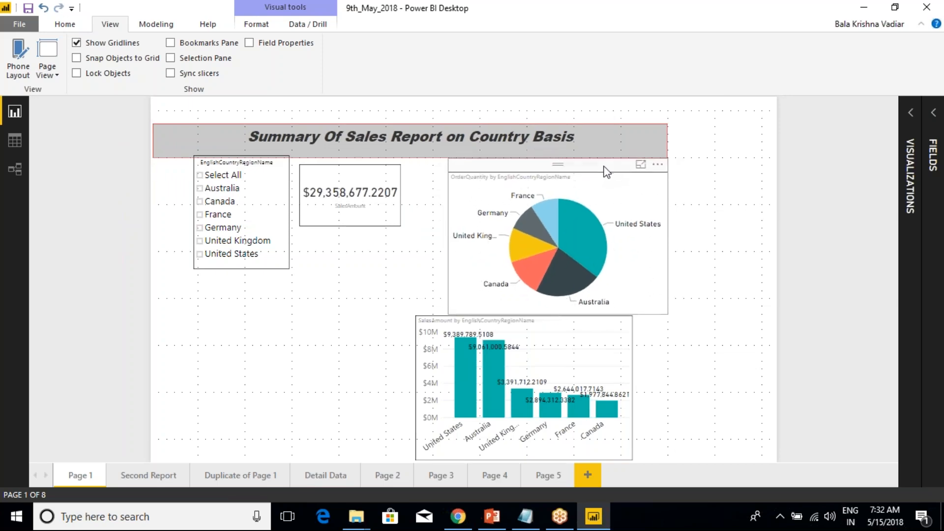
{"action": "left_click_drag", "start_coordinate": [364, 164], "coordinate": [402, 170]}
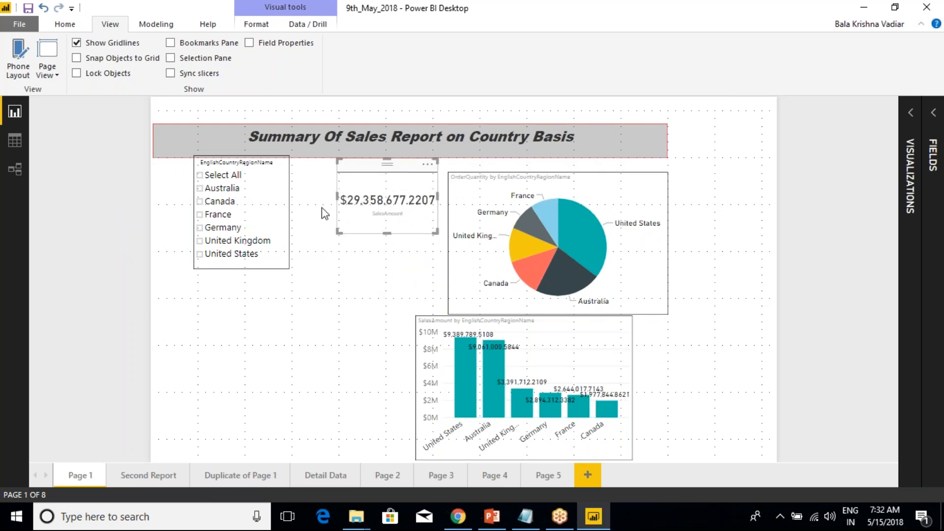
- Move the country slicer under the title's left edge and enlarge it along the gridlines up to the banner, nudging the SalesAmount card down
{"action": "left_click", "coordinate": [247, 115]}
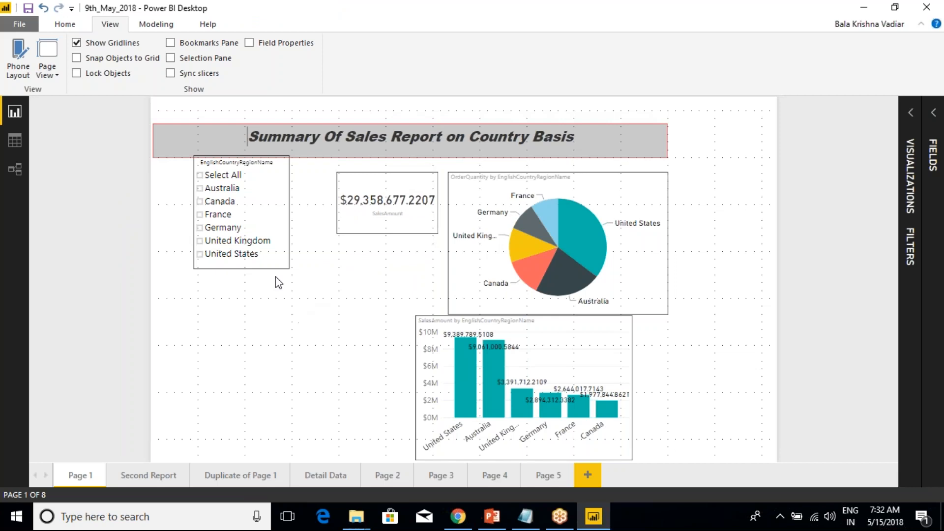
{"action": "left_click_drag", "start_coordinate": [221, 147], "coordinate": [175, 175]}
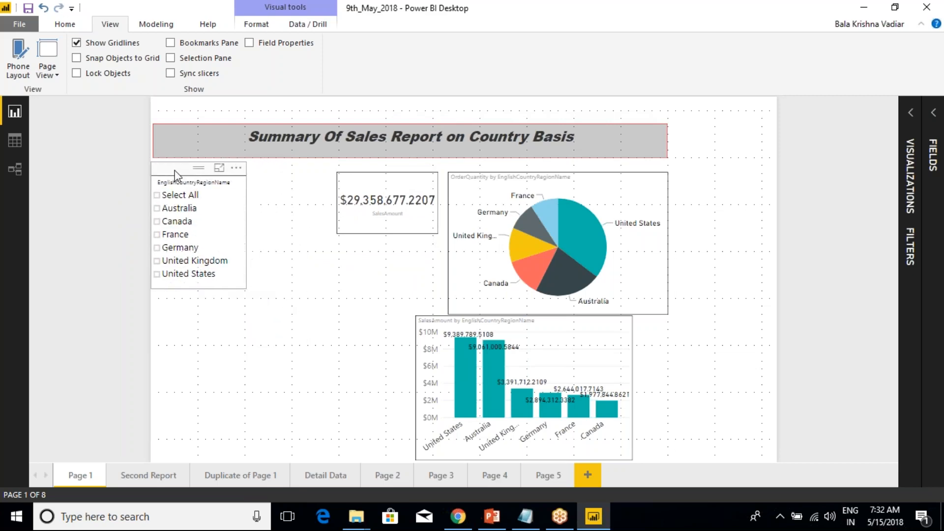
{"action": "left_click_drag", "start_coordinate": [246, 289], "coordinate": [295, 344]}
{"action": "mouse_move", "coordinate": [361, 174]}
{"action": "left_mouse_down"}
{"action": "mouse_move", "coordinate": [385, 236]}
{"action": "mouse_move", "coordinate": [374, 206]}
{"action": "mouse_move", "coordinate": [372, 218]}
{"action": "mouse_move", "coordinate": [349, 197]}
{"action": "mouse_move", "coordinate": [358, 182]}
{"action": "left_mouse_up"}
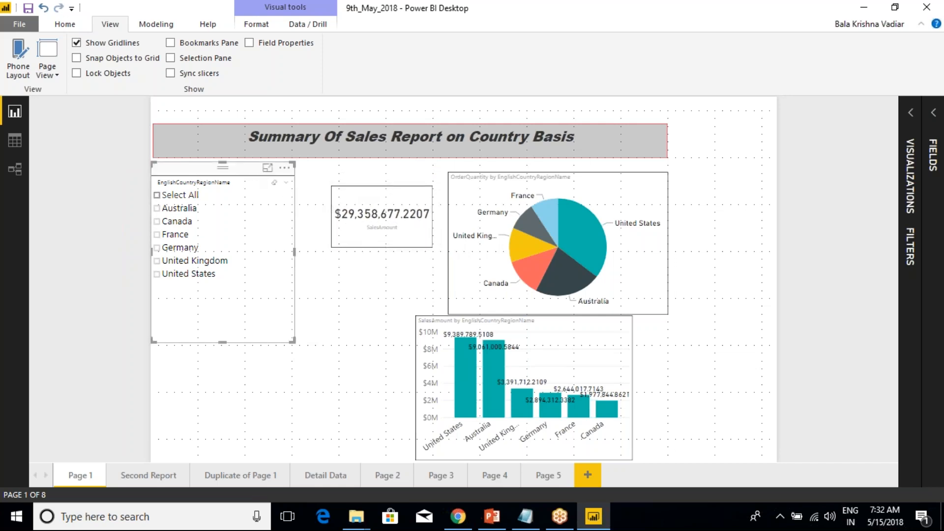
{"action": "left_click_drag", "start_coordinate": [223, 162], "coordinate": [223, 145]}
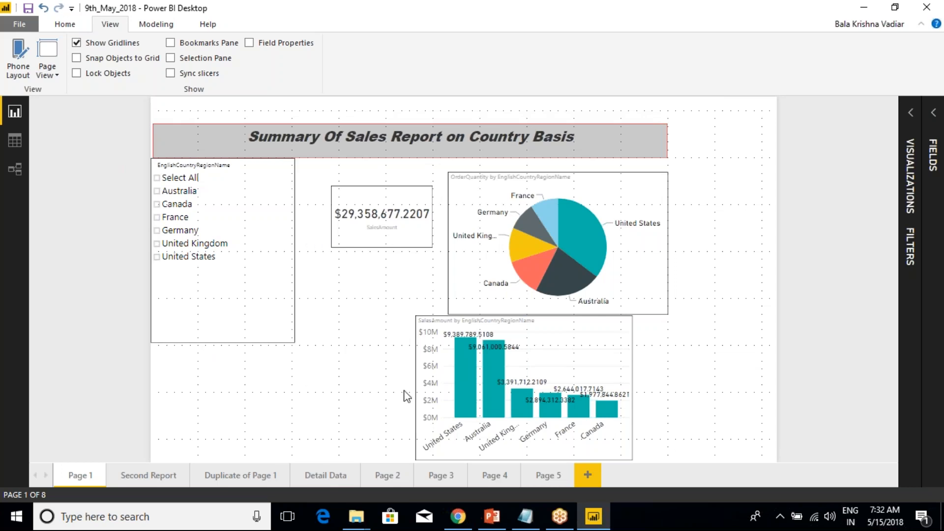
- Place the SalesAmount bar chart beneath the pie chart and stretch both charts between the SalesAmount card's right edge and the title's right end
{"action": "left_click_drag", "start_coordinate": [433, 318], "coordinate": [457, 321]}
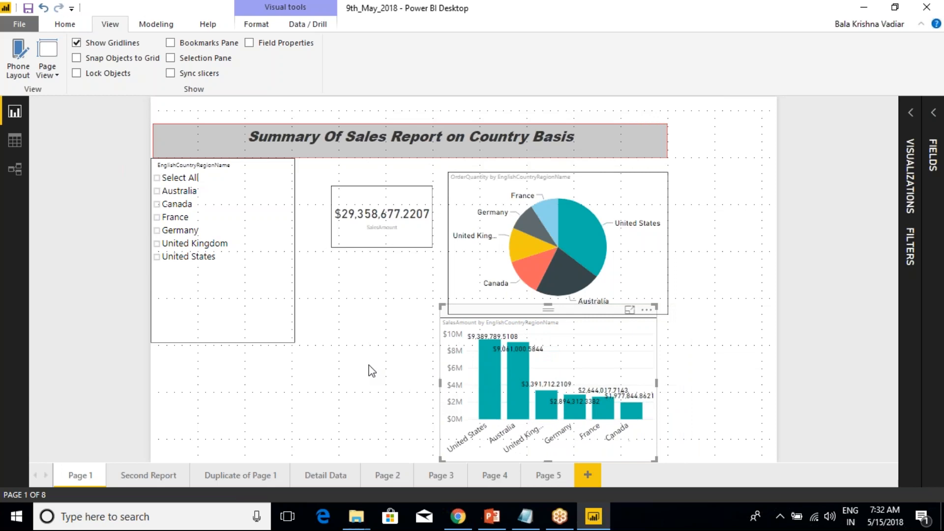
{"action": "left_click_drag", "start_coordinate": [550, 305], "coordinate": [571, 316]}
{"action": "left_click", "coordinate": [676, 405]}
{"action": "left_click", "coordinate": [652, 406]}
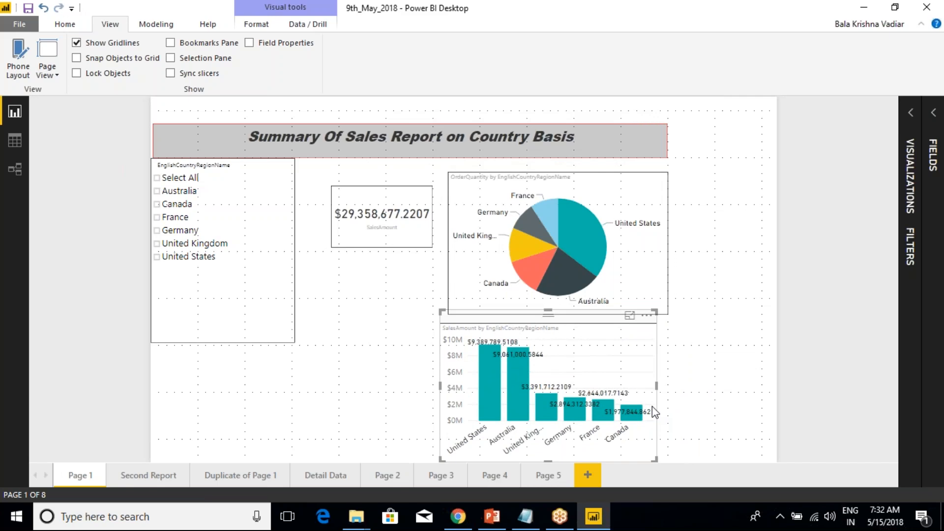
{"action": "left_click_drag", "start_coordinate": [656, 389], "coordinate": [667, 392]}
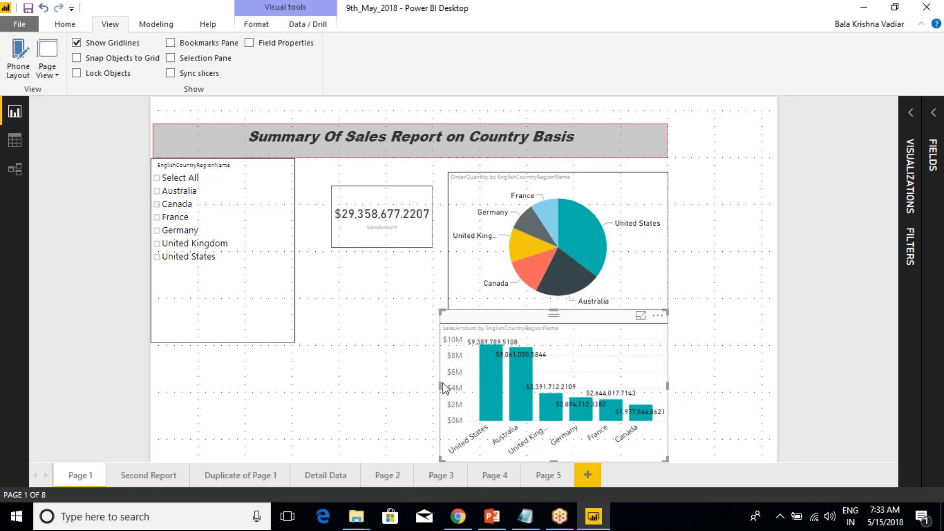
{"action": "mouse_move", "coordinate": [441, 391]}
{"action": "left_mouse_down"}
{"action": "mouse_move", "coordinate": [451, 392]}
{"action": "mouse_move", "coordinate": [435, 396]}
{"action": "left_mouse_up"}
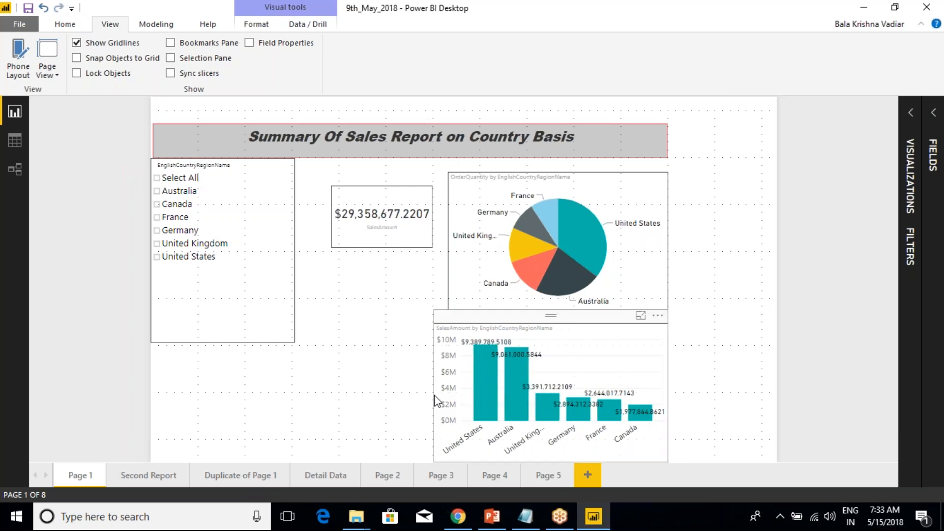
{"action": "left_click", "coordinate": [468, 282]}
{"action": "left_click_drag", "start_coordinate": [449, 236], "coordinate": [432, 237]}
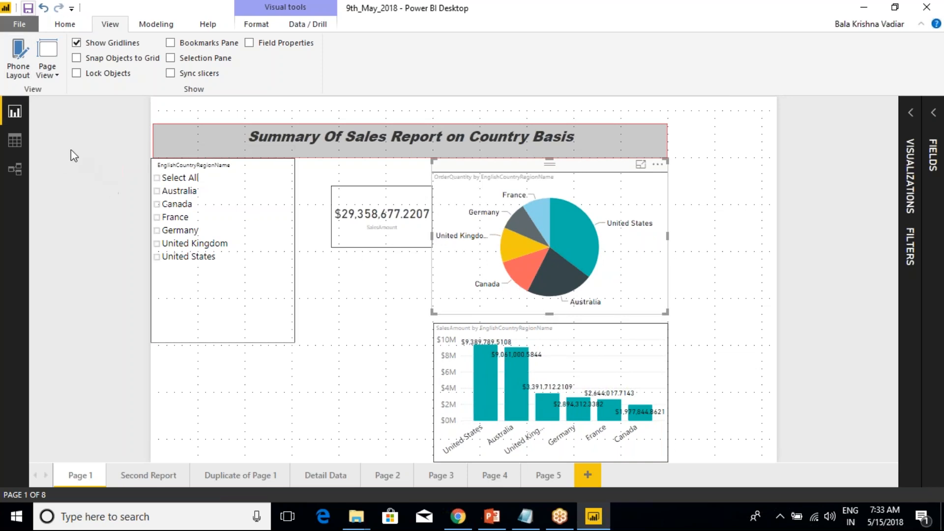
{"action": "left_click", "coordinate": [77, 59]}
{"action": "left_click", "coordinate": [19, 72]}
{"action": "left_click", "coordinate": [20, 59]}
- On Duplicate of Page 1, shift the SalesAmount card and the funnel chart left and nudge the donut chart fully inside the page
{"action": "left_click", "coordinate": [237, 474]}
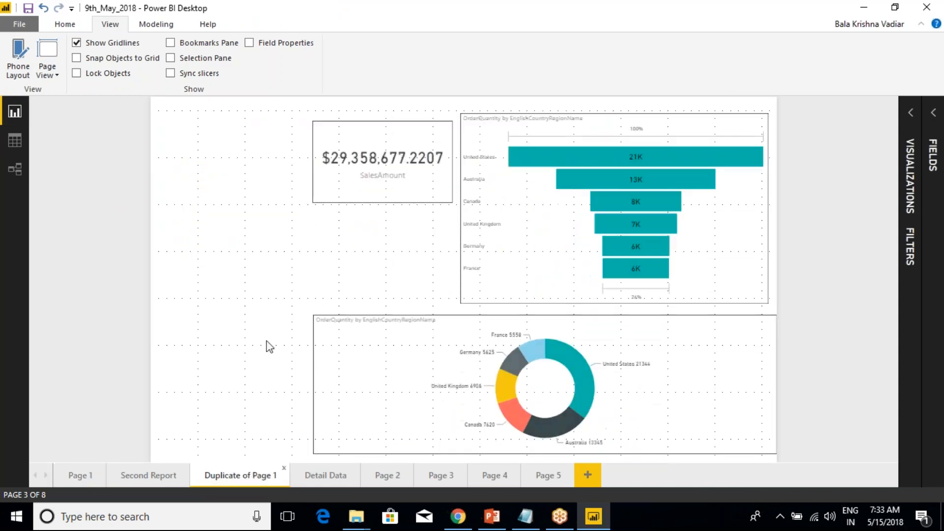
{"action": "left_click", "coordinate": [348, 151]}
{"action": "left_click_drag", "start_coordinate": [344, 118], "coordinate": [197, 118]}
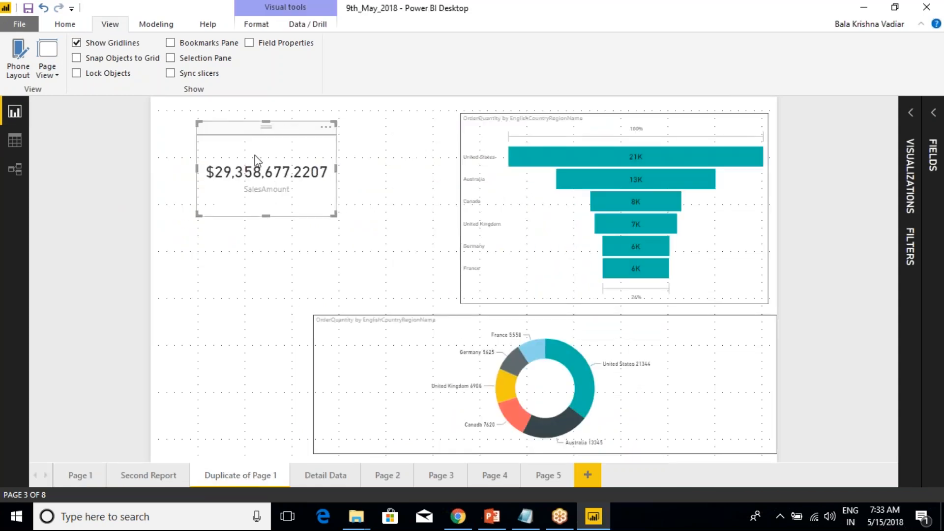
{"action": "left_click_drag", "start_coordinate": [553, 130], "coordinate": [453, 131]}
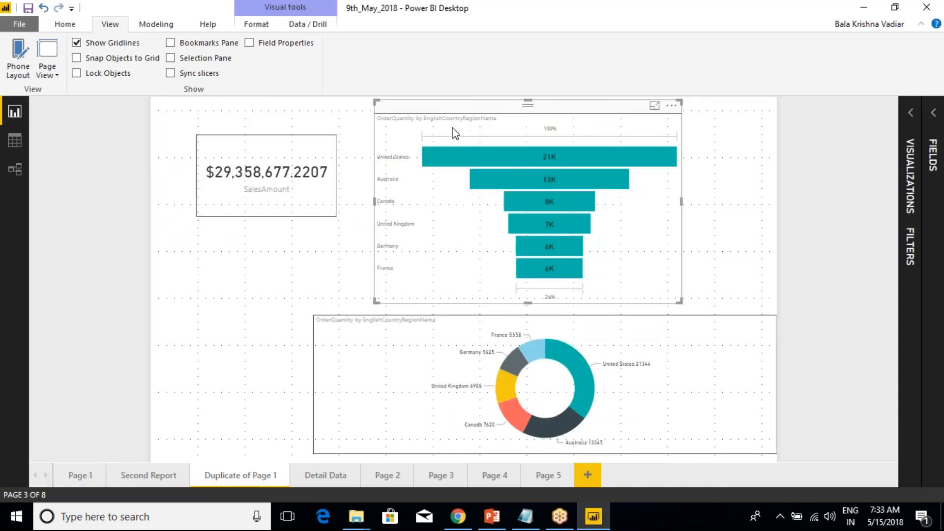
{"action": "left_click", "coordinate": [426, 325]}
{"action": "mouse_move", "coordinate": [427, 324]}
{"action": "left_mouse_down"}
{"action": "mouse_move", "coordinate": [282, 324]}
{"action": "mouse_move", "coordinate": [419, 328]}
{"action": "left_mouse_up"}
- Return to Page 1 and lock the report objects in place
{"action": "left_click", "coordinate": [81, 480]}
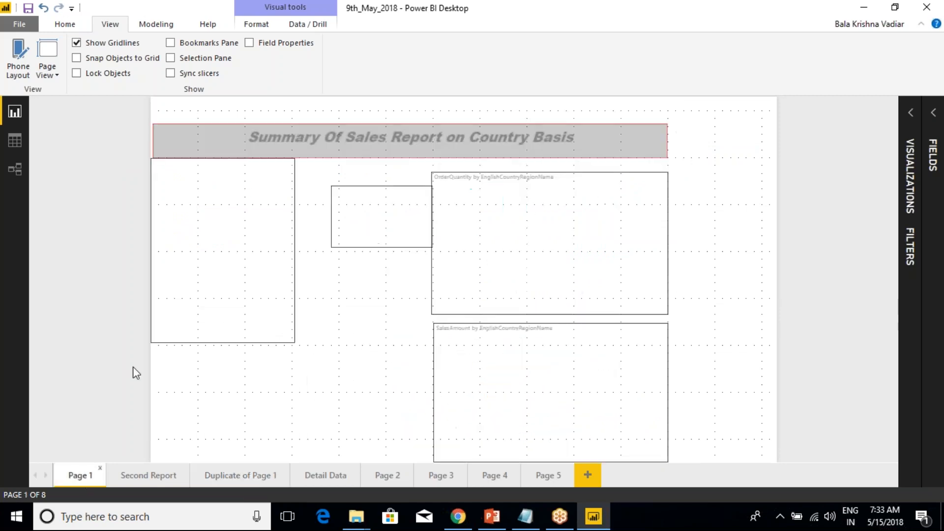
{"action": "left_click", "coordinate": [253, 185]}
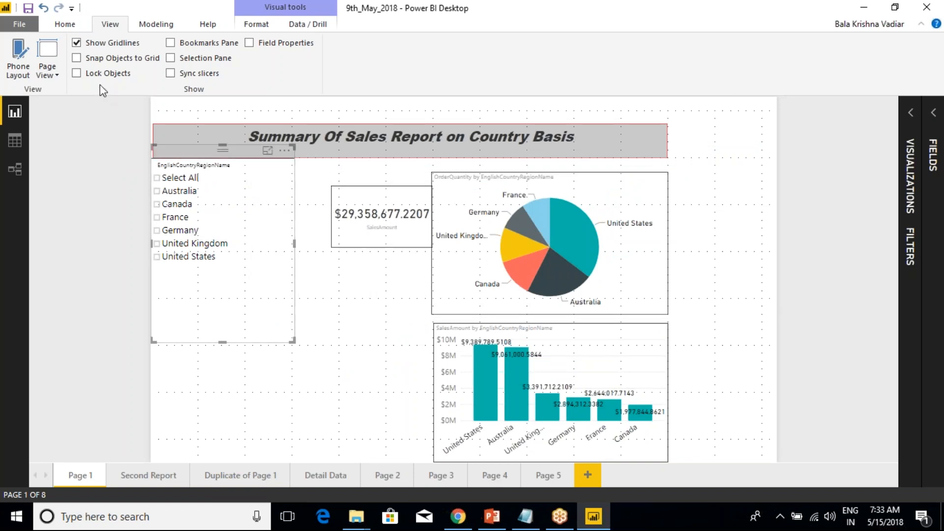
{"action": "left_click", "coordinate": [77, 73]}
{"action": "left_click", "coordinate": [352, 319]}
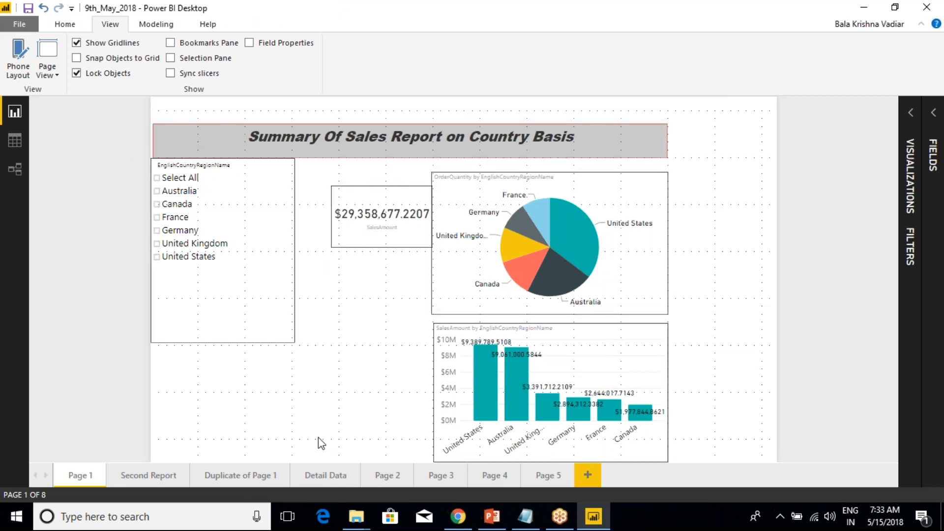
- On Duplicate of Page 1, unlock the objects, move the SalesAmount card slightly up and left, and lock the objects again
{"action": "left_click", "coordinate": [248, 476]}
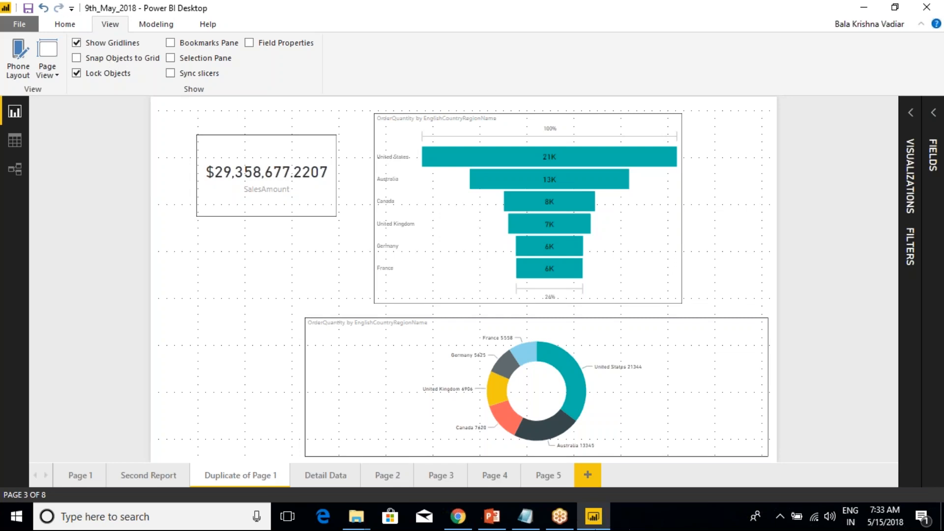
{"action": "left_click", "coordinate": [283, 135]}
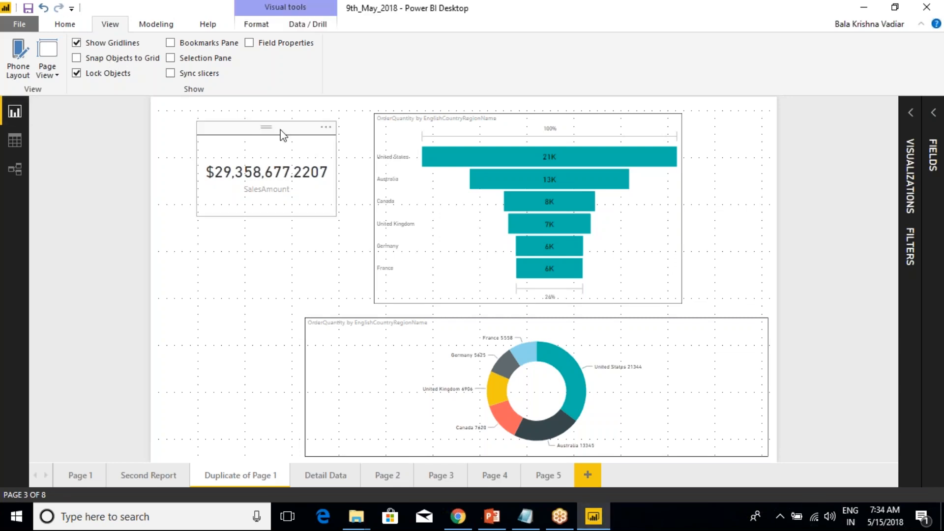
{"action": "left_click", "coordinate": [77, 74]}
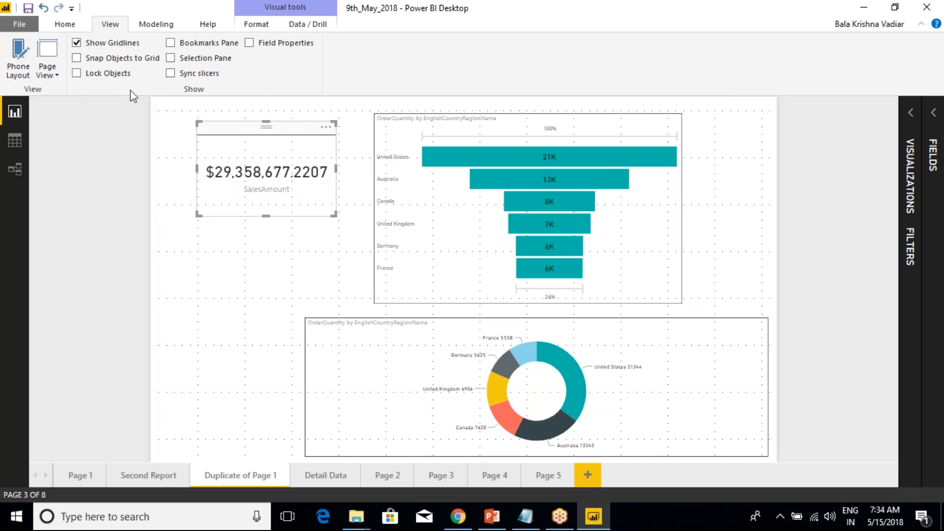
{"action": "mouse_move", "coordinate": [218, 129]}
{"action": "left_mouse_down"}
{"action": "mouse_move", "coordinate": [204, 230]}
{"action": "mouse_move", "coordinate": [212, 123]}
{"action": "left_mouse_up"}
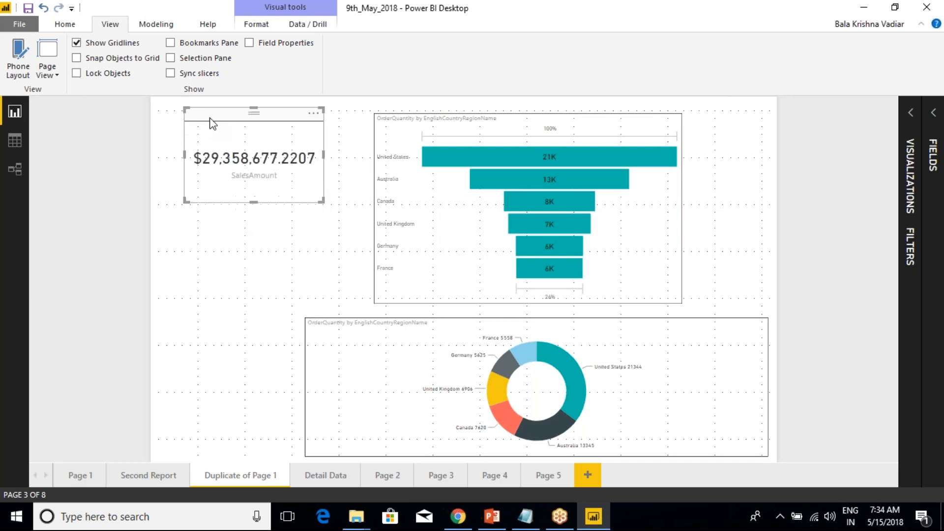
{"action": "left_click", "coordinate": [77, 73]}
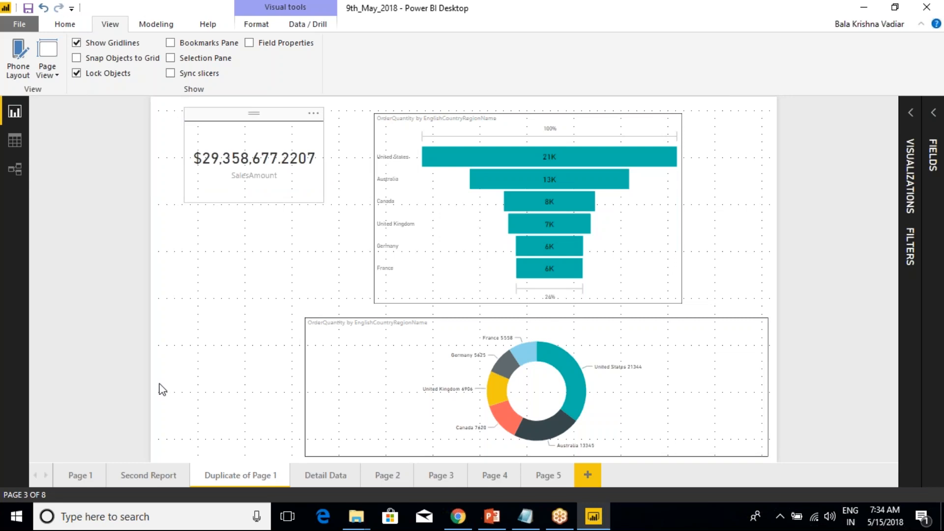
- On Page 1, unlock the objects, move the SalesAmount card left beside the country slicer, and lock the objects again
{"action": "left_click", "coordinate": [79, 475]}
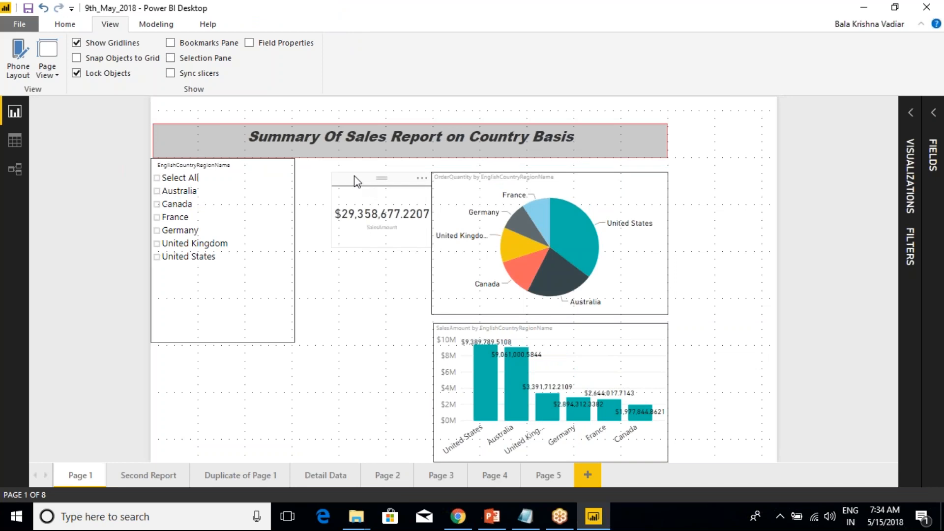
{"action": "left_click", "coordinate": [379, 202]}
{"action": "left_click", "coordinate": [327, 175]}
{"action": "left_click", "coordinate": [107, 73]}
{"action": "left_click_drag", "start_coordinate": [363, 204], "coordinate": [335, 191]}
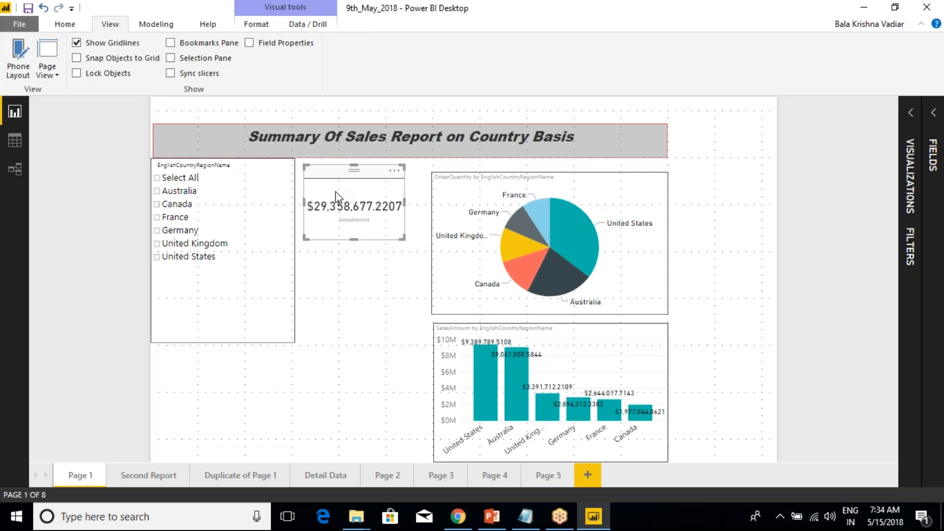
{"action": "left_click", "coordinate": [104, 75]}
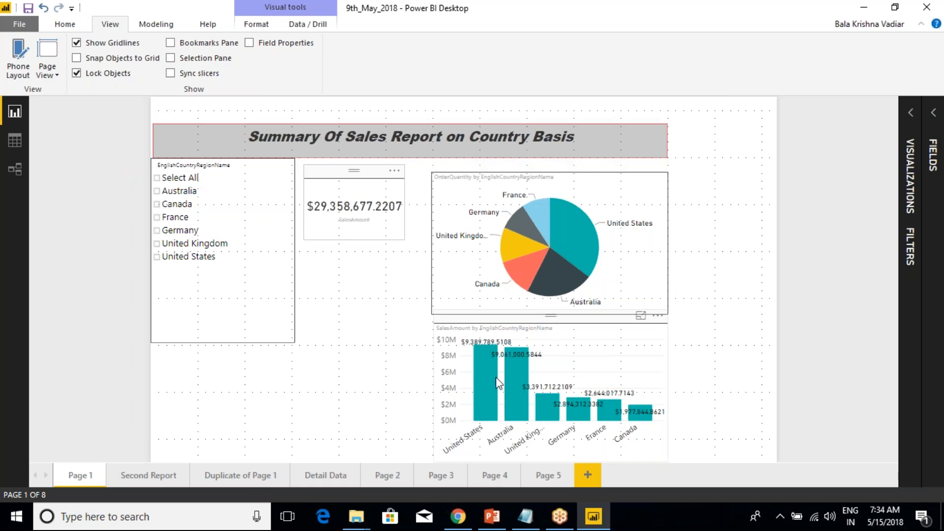
- Look over the locked visuals on Page 1, Detail Data, Page 3 and Page 4
{"action": "mouse_move", "coordinate": [539, 240]}
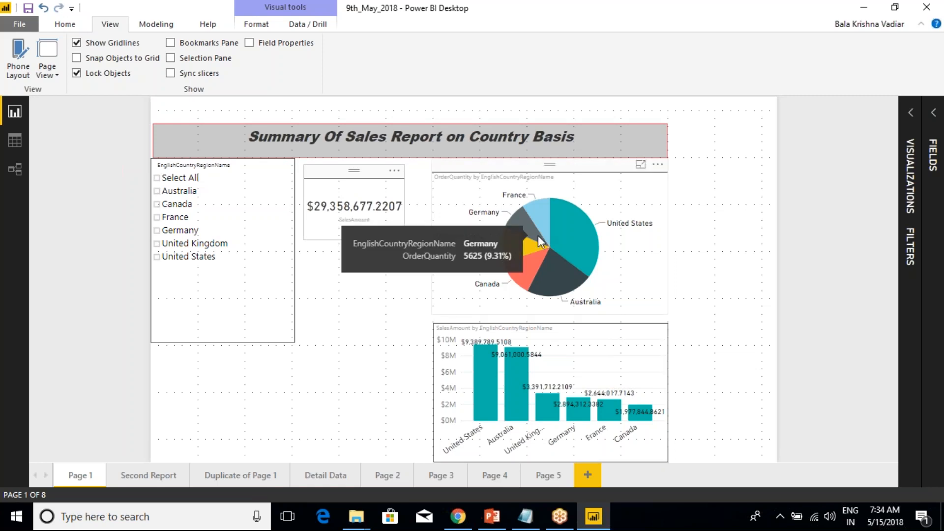
{"action": "left_click", "coordinate": [321, 476]}
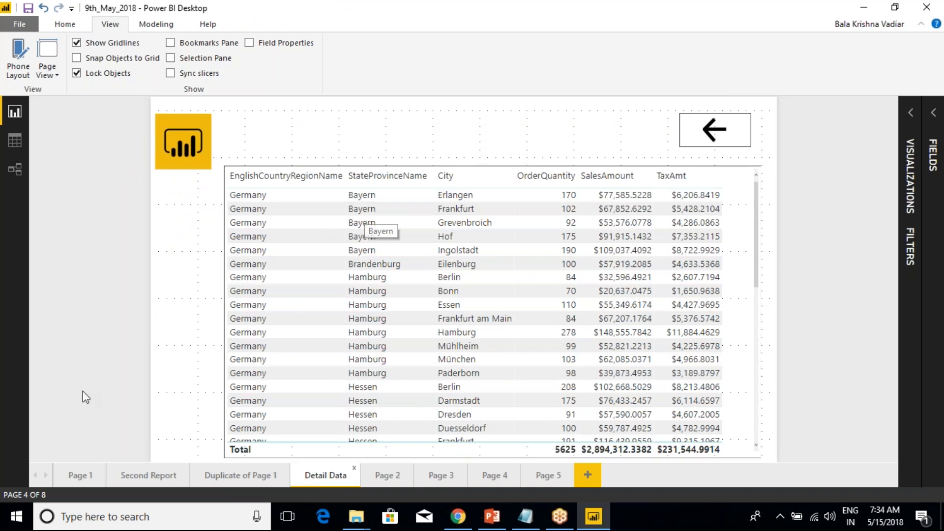
{"action": "left_click", "coordinate": [72, 477]}
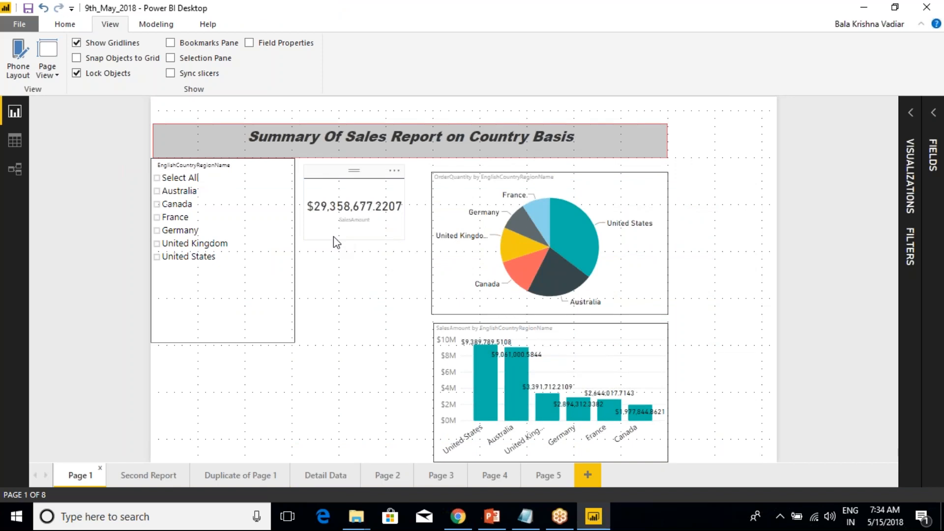
{"action": "left_click", "coordinate": [323, 476]}
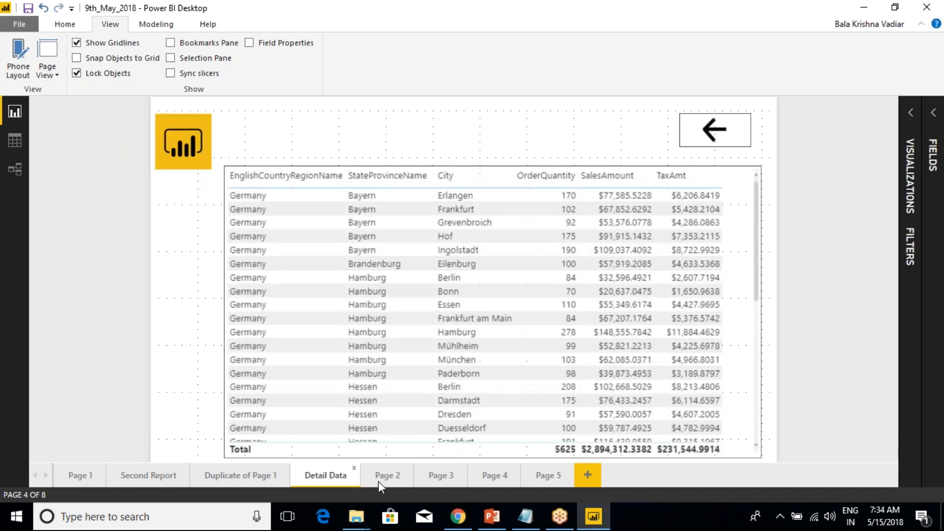
{"action": "left_click", "coordinate": [442, 477]}
{"action": "left_click", "coordinate": [496, 477]}
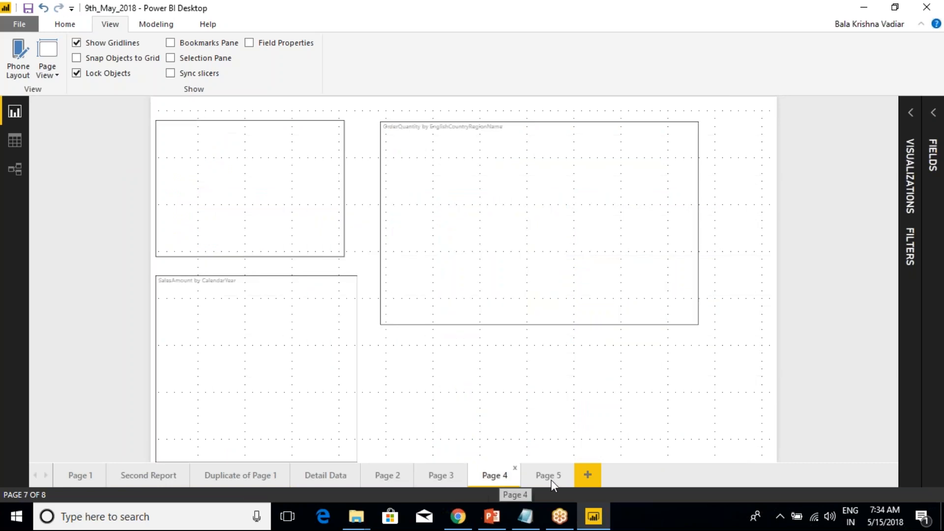
- Go back to Page 1 and show the Bookmarks pane
{"action": "left_click", "coordinate": [81, 476]}
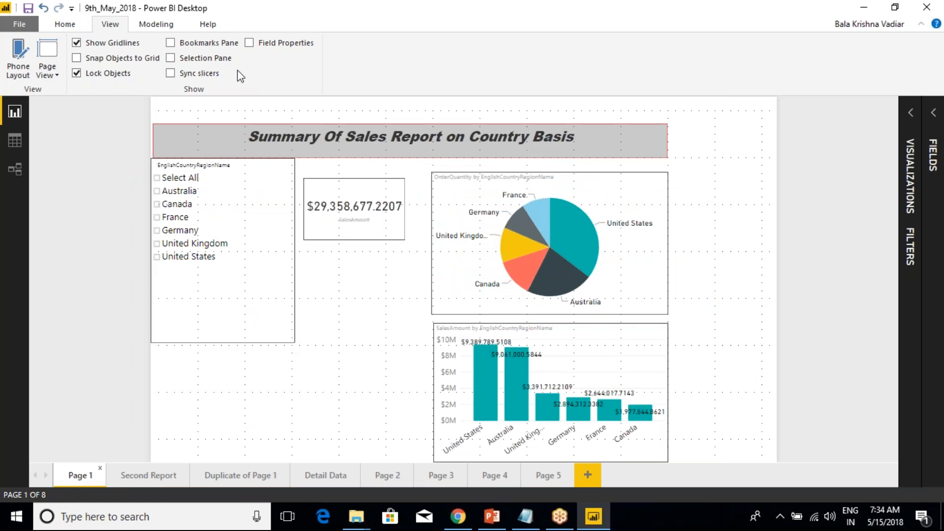
{"action": "left_click", "coordinate": [171, 44]}
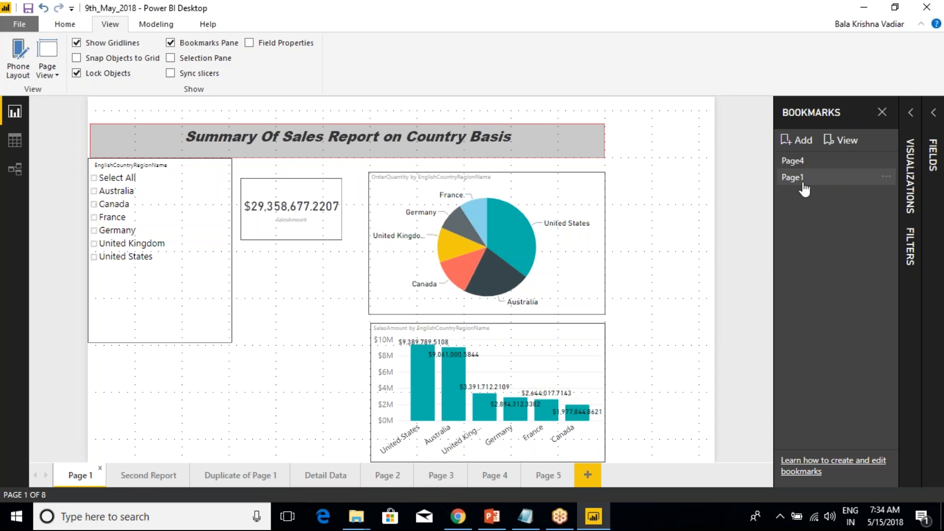
{"action": "left_click", "coordinate": [796, 140]}
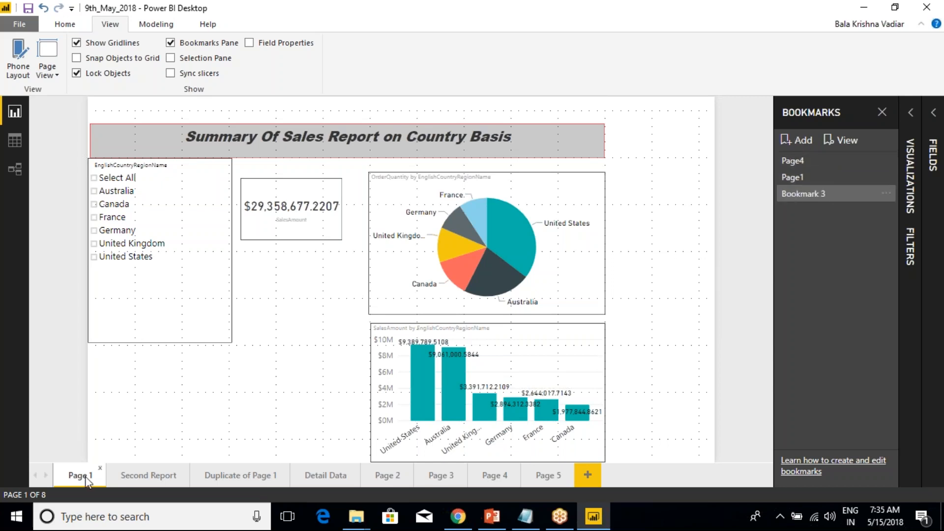
{"action": "right_click", "coordinate": [826, 193]}
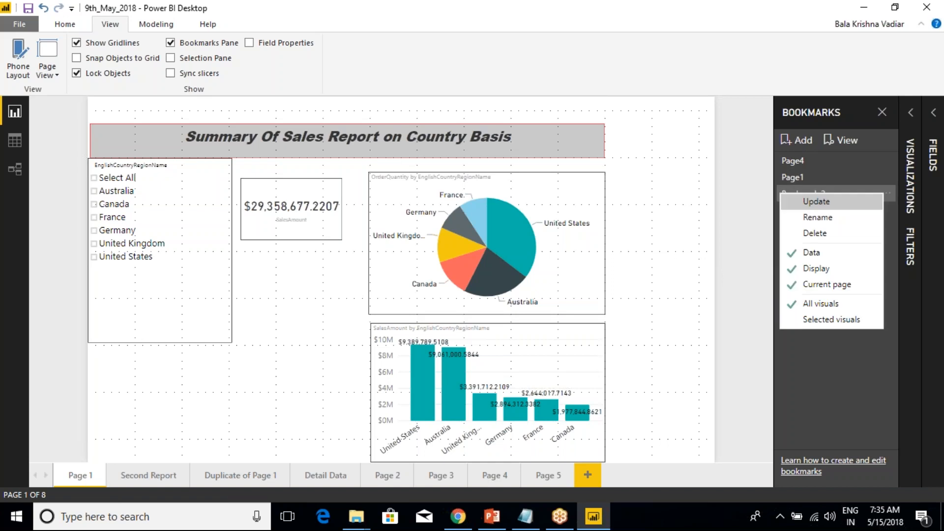
{"action": "left_click", "coordinate": [817, 233]}
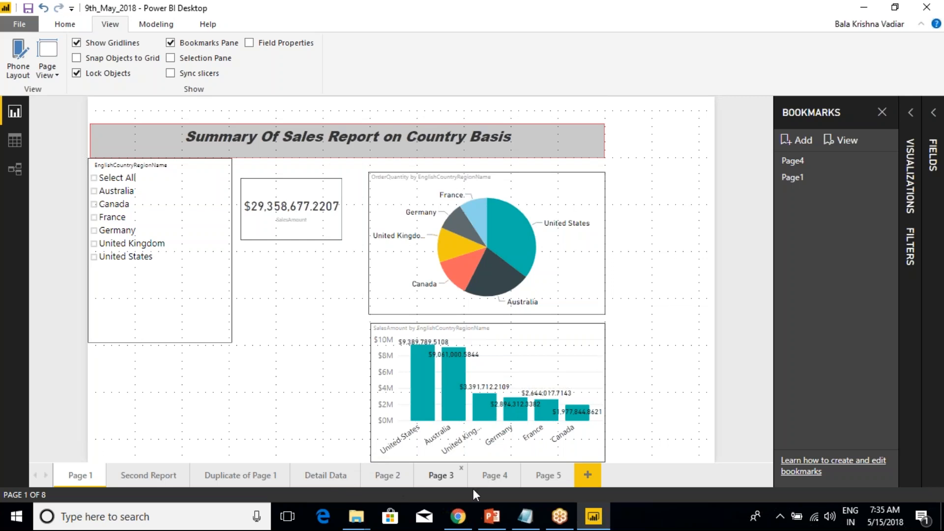
- Add a bookmark for Page 3 of the report and rename it Page3
{"action": "left_click", "coordinate": [434, 476]}
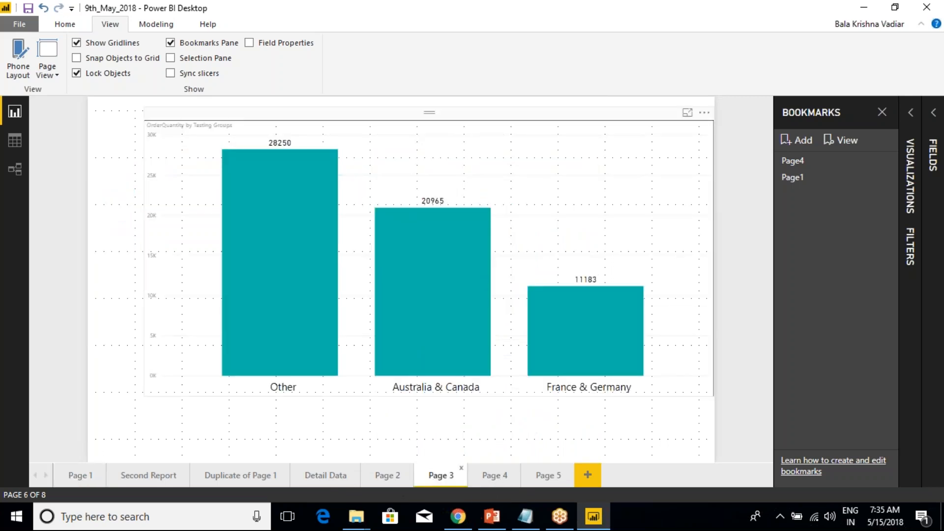
{"action": "left_click", "coordinate": [797, 140]}
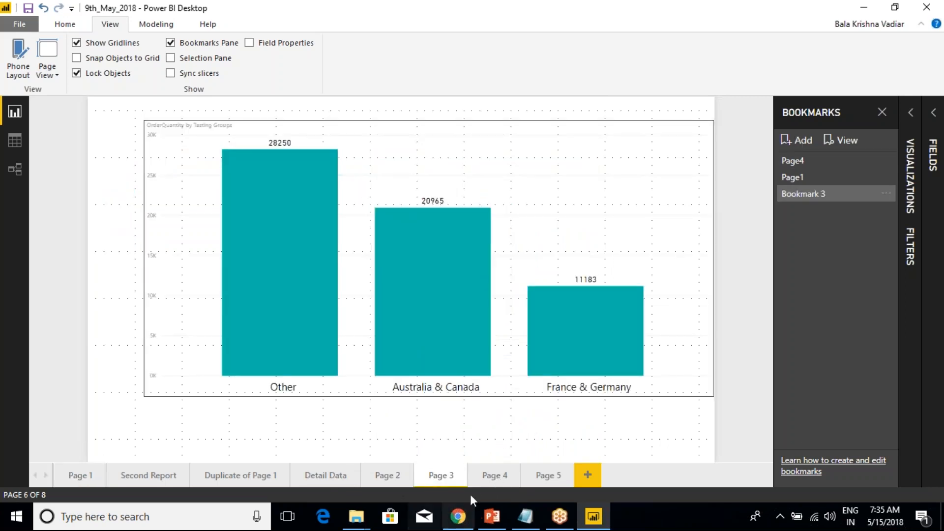
{"action": "left_click", "coordinate": [886, 193]}
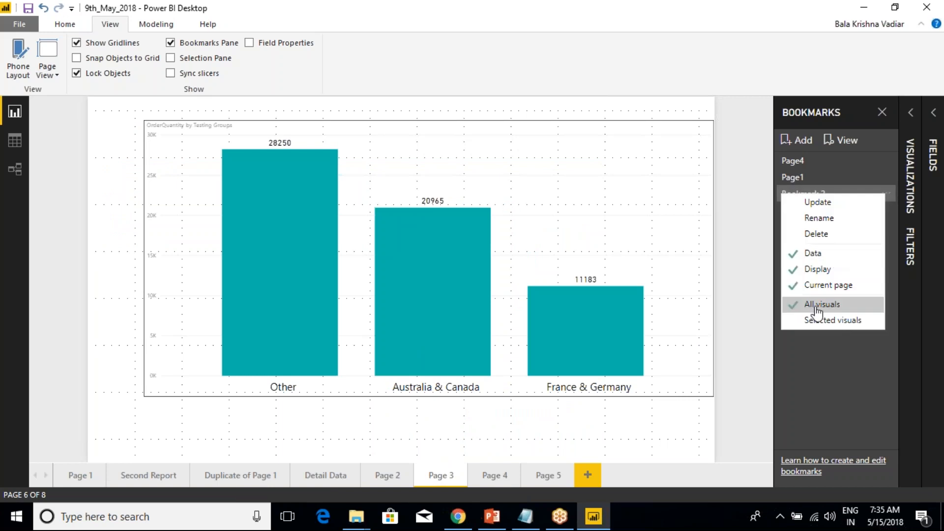
{"action": "left_click", "coordinate": [818, 218]}
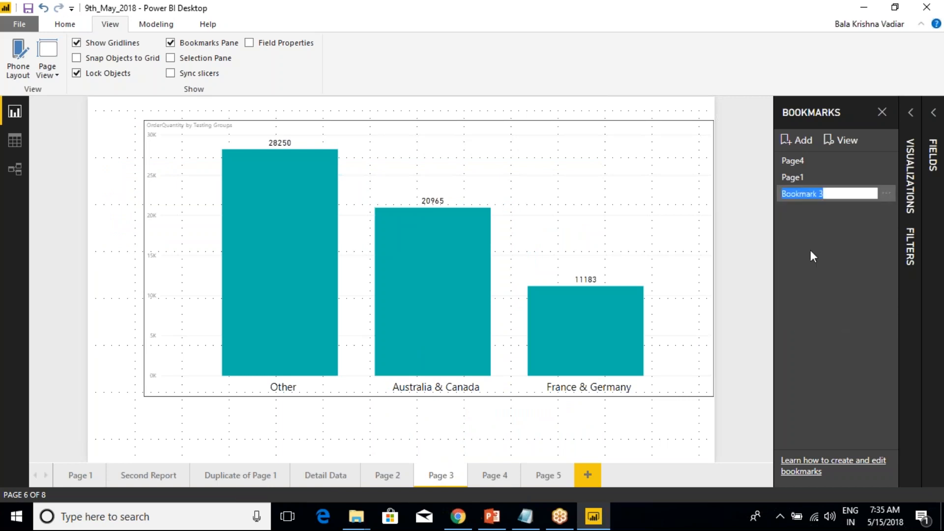
{"action": "type", "text": "Page3"}
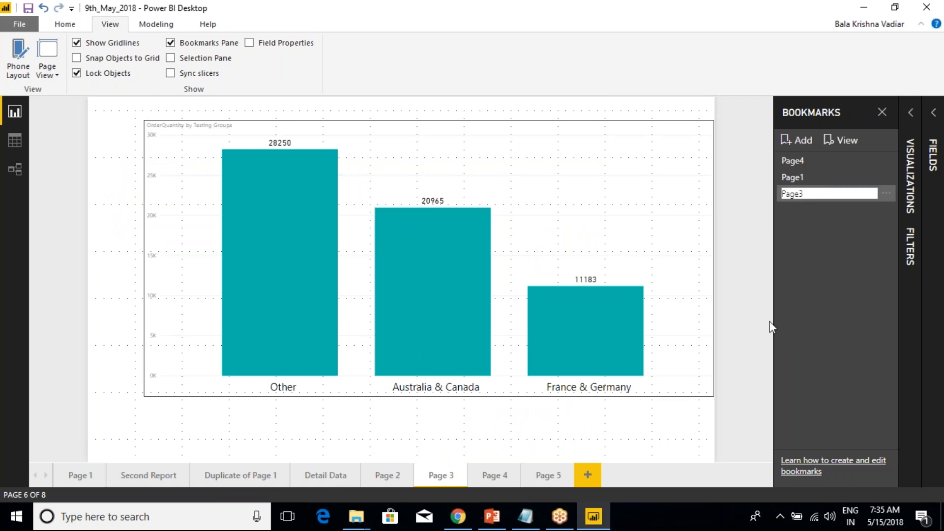
{"action": "left_click", "coordinate": [728, 170]}
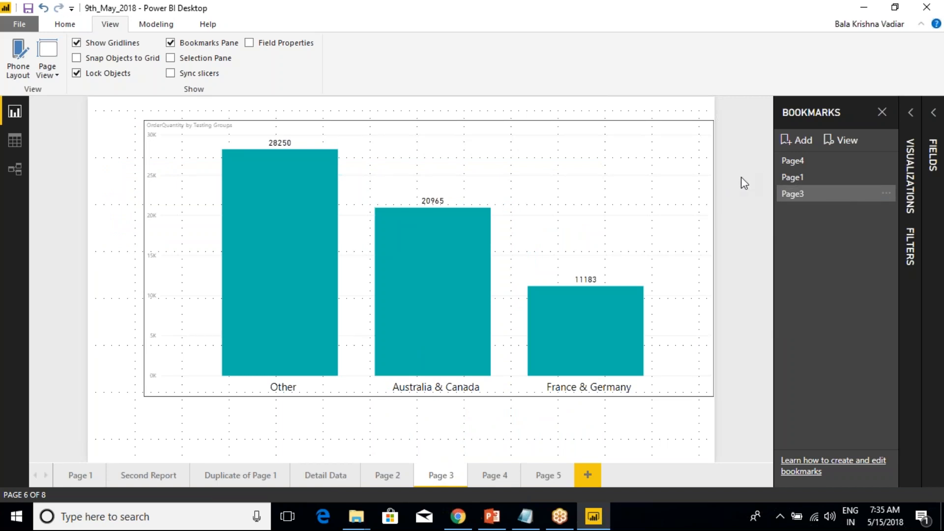
- Select the order quantity chart on Page 3 and highlight its Other bar
{"action": "left_click", "coordinate": [407, 130]}
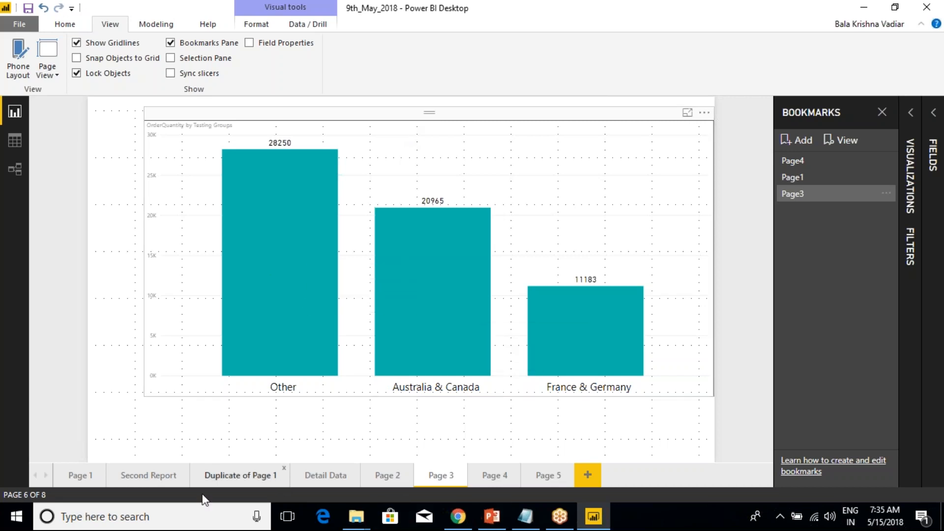
{"action": "right_click", "coordinate": [266, 217]}
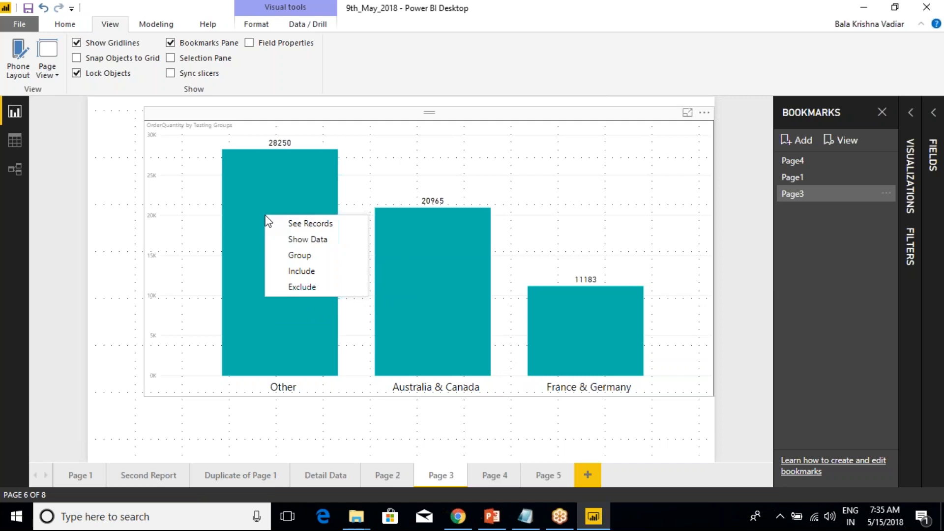
{"action": "left_click", "coordinate": [425, 320]}
{"action": "left_click", "coordinate": [286, 264]}
{"action": "left_click", "coordinate": [456, 279]}
{"action": "left_click", "coordinate": [286, 247]}
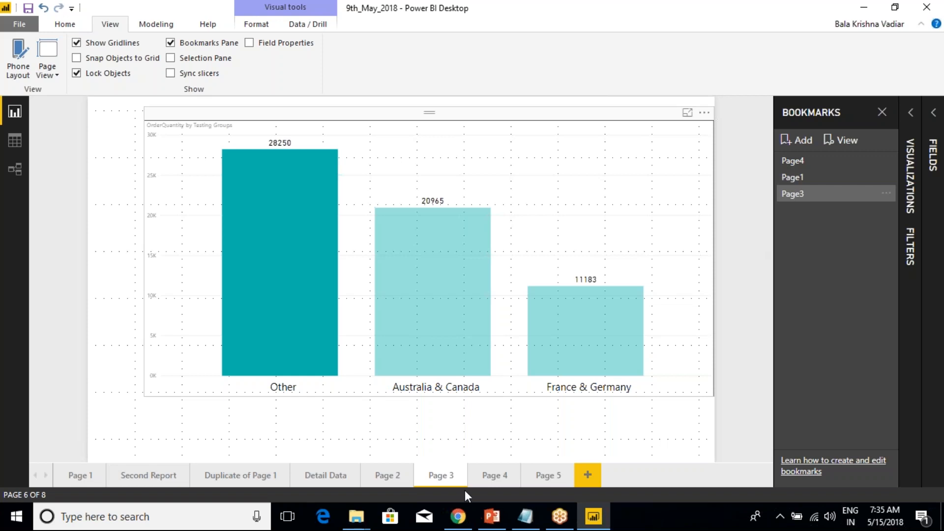
- Look at Page 2 and Page 5, and highlight individual country bars in the Page 5 order quantity chart
{"action": "left_click", "coordinate": [376, 474]}
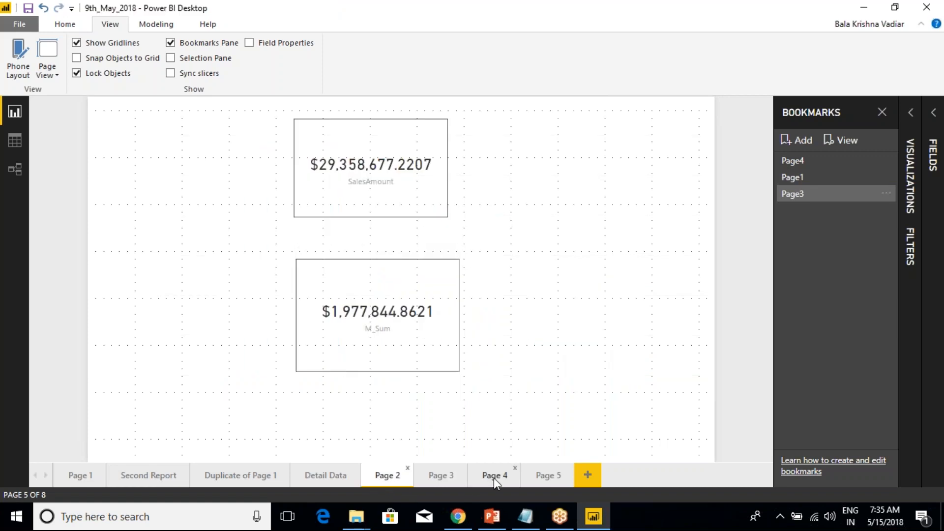
{"action": "left_click", "coordinate": [543, 476]}
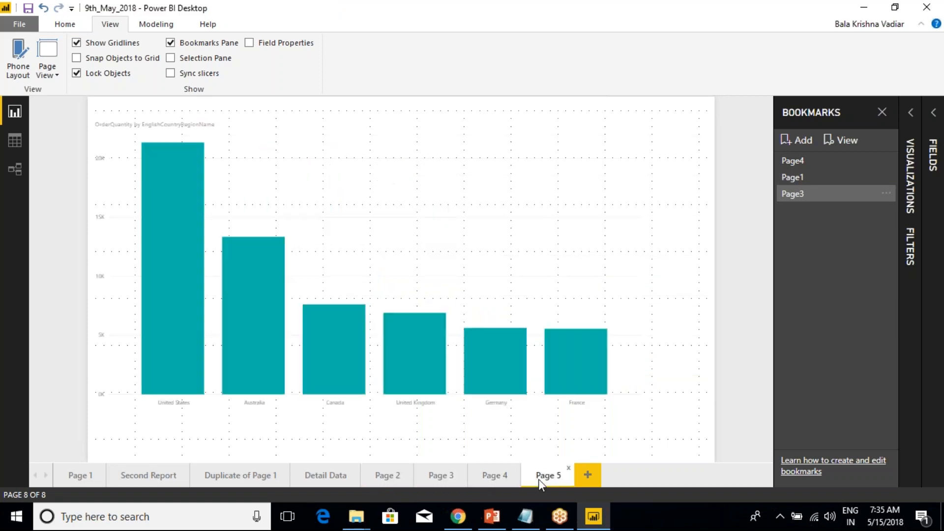
{"action": "left_click", "coordinate": [371, 203]}
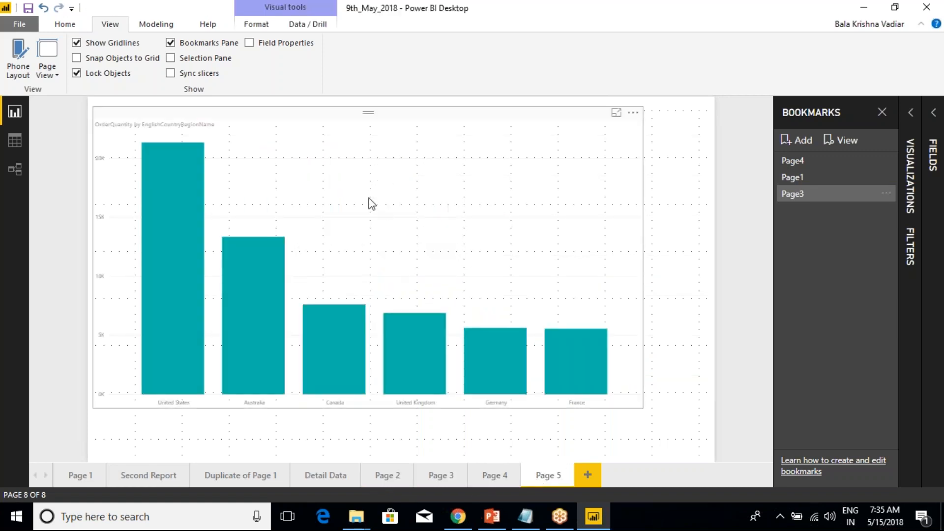
{"action": "left_click", "coordinate": [245, 246]}
{"action": "left_click", "coordinate": [191, 252]}
{"action": "left_click", "coordinate": [265, 249]}
{"action": "left_click", "coordinate": [150, 184]}
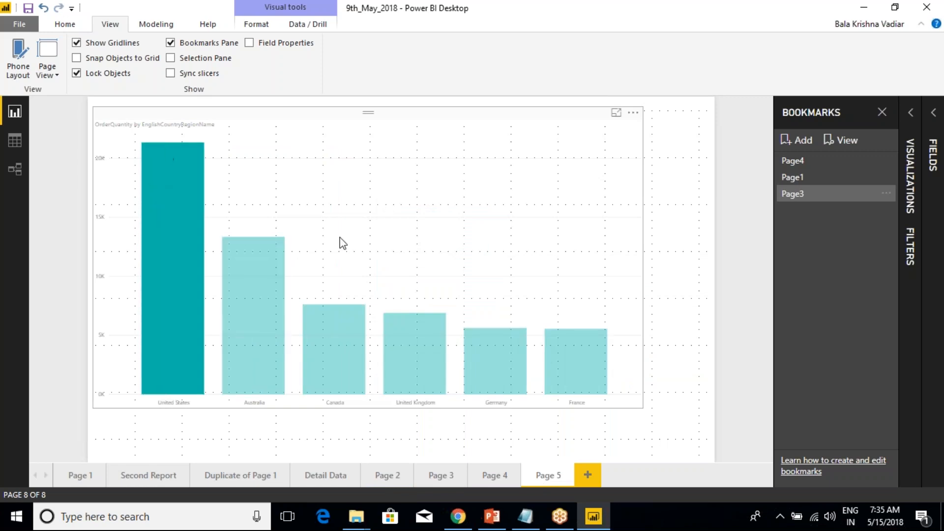
{"action": "left_click", "coordinate": [259, 331]}
{"action": "left_click", "coordinate": [167, 301]}
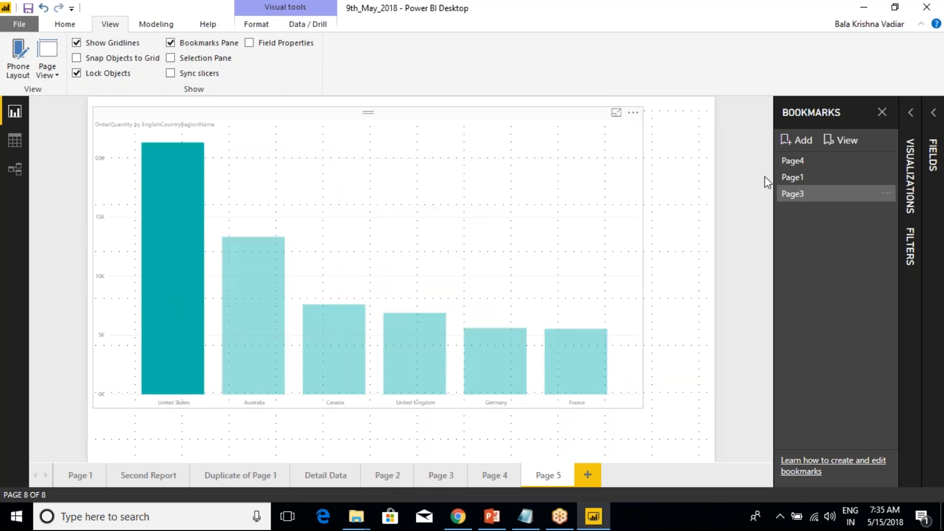
- Go to the Detail Data page, select its back arrow button and hide the Bookmarks pane
{"action": "left_click", "coordinate": [344, 473]}
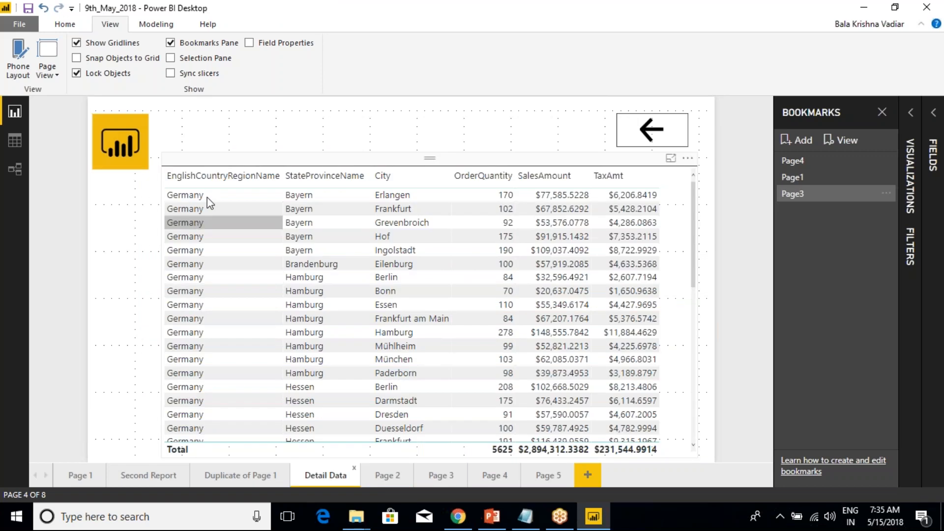
{"action": "left_click", "coordinate": [107, 111]}
{"action": "left_click", "coordinate": [628, 118]}
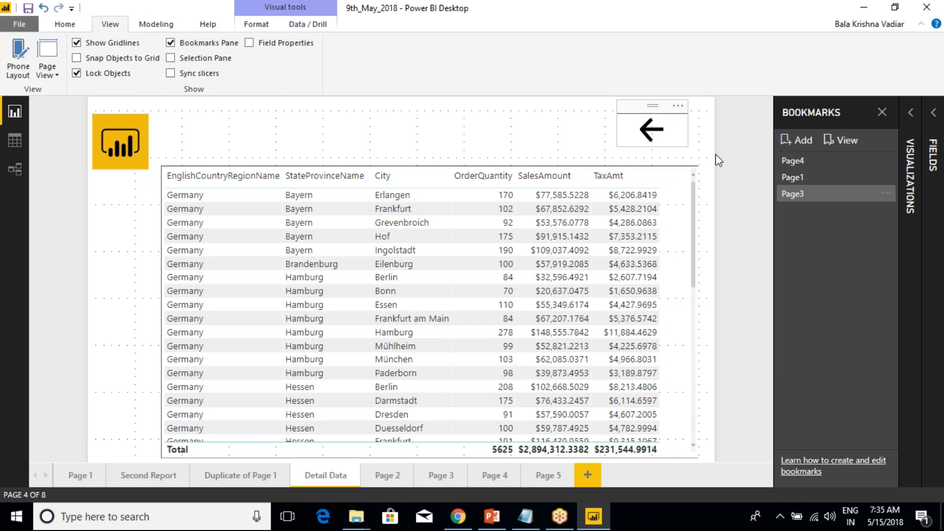
{"action": "left_click", "coordinate": [171, 43]}
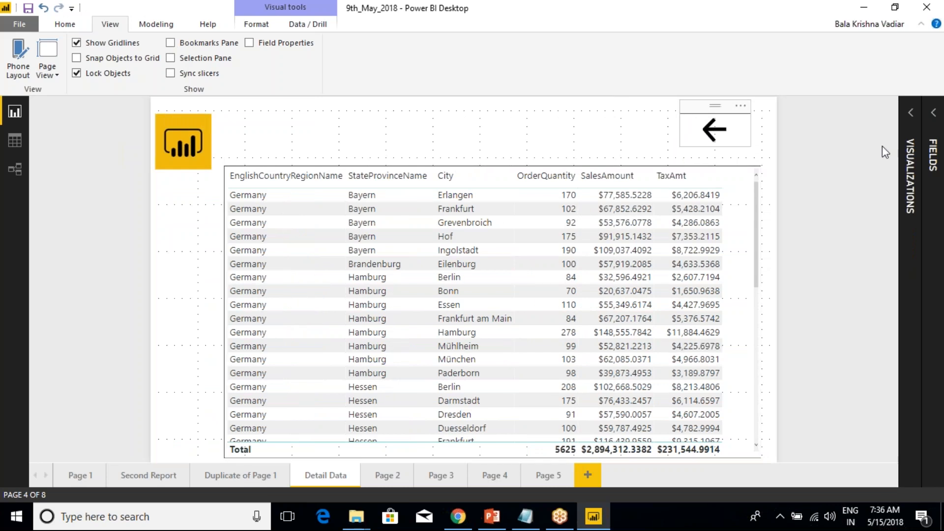
- Show the back arrow button's Action settings and examine the available action types
{"action": "left_click", "coordinate": [910, 114]}
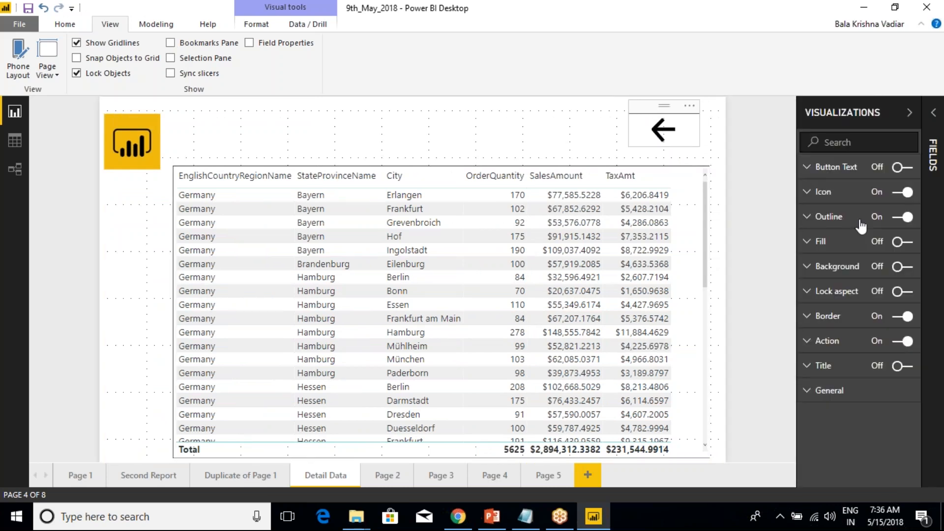
{"action": "left_click", "coordinate": [810, 344]}
{"action": "left_click", "coordinate": [885, 374]}
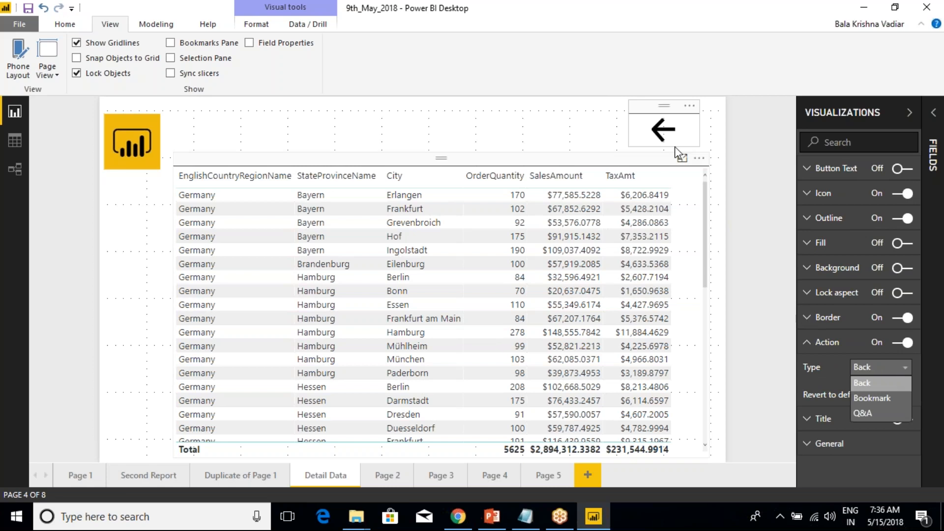
{"action": "left_click", "coordinate": [780, 183]}
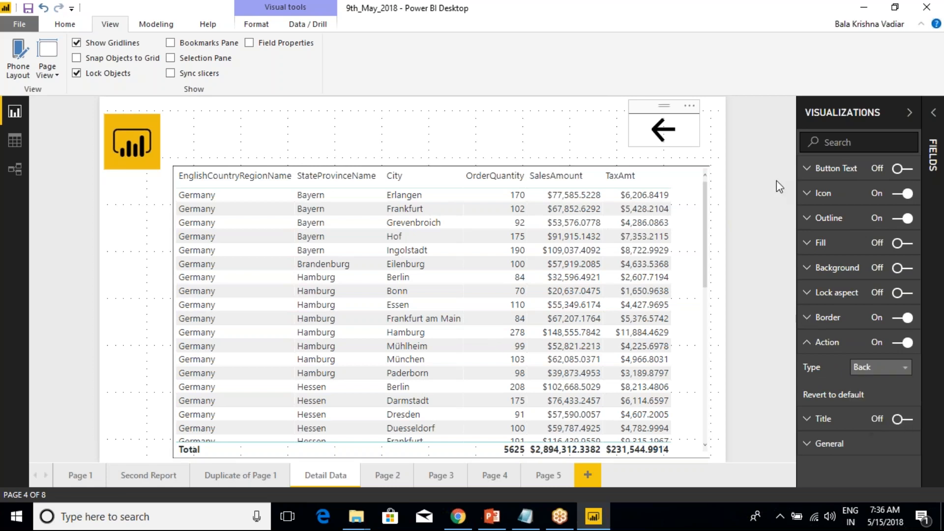
- Examine the Action type and target bookmark assigned to the yellow logo image on Detail Data
{"action": "left_click", "coordinate": [188, 161]}
{"action": "left_click", "coordinate": [117, 123]}
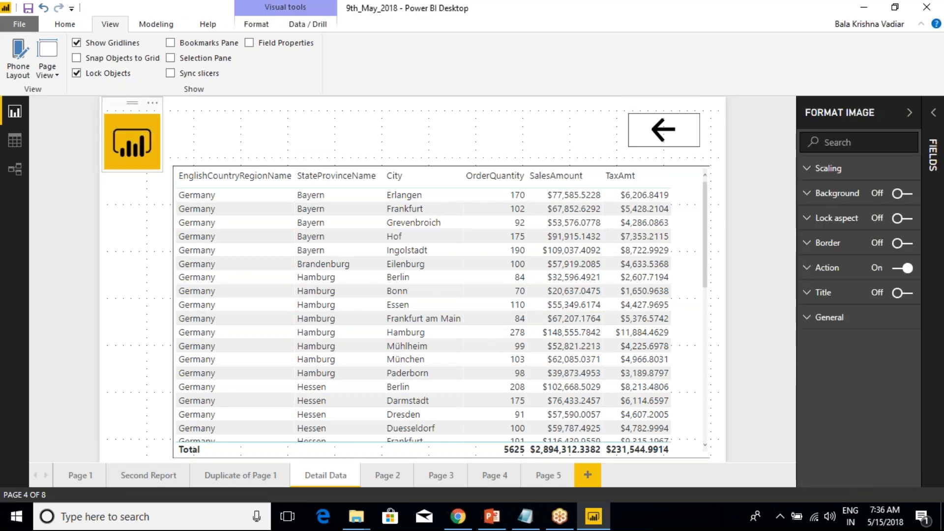
{"action": "left_click", "coordinate": [809, 274]}
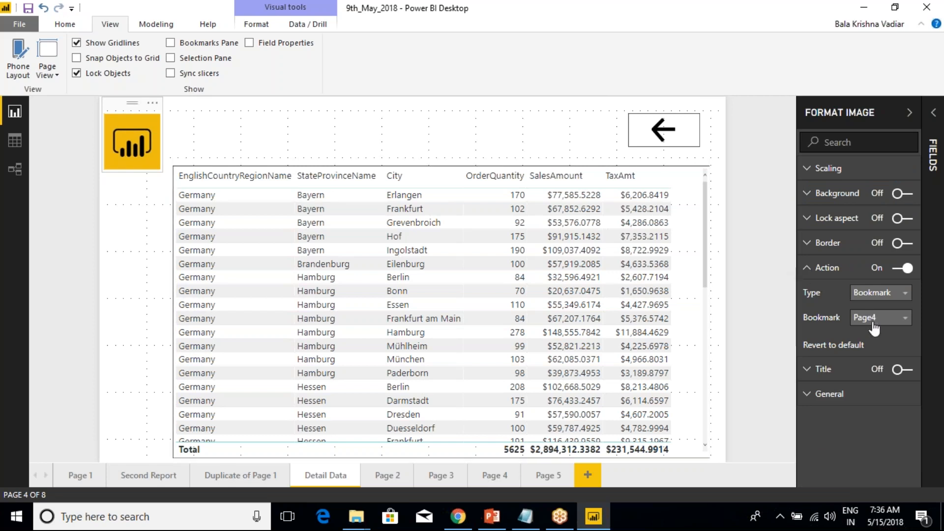
{"action": "left_click", "coordinate": [339, 127]}
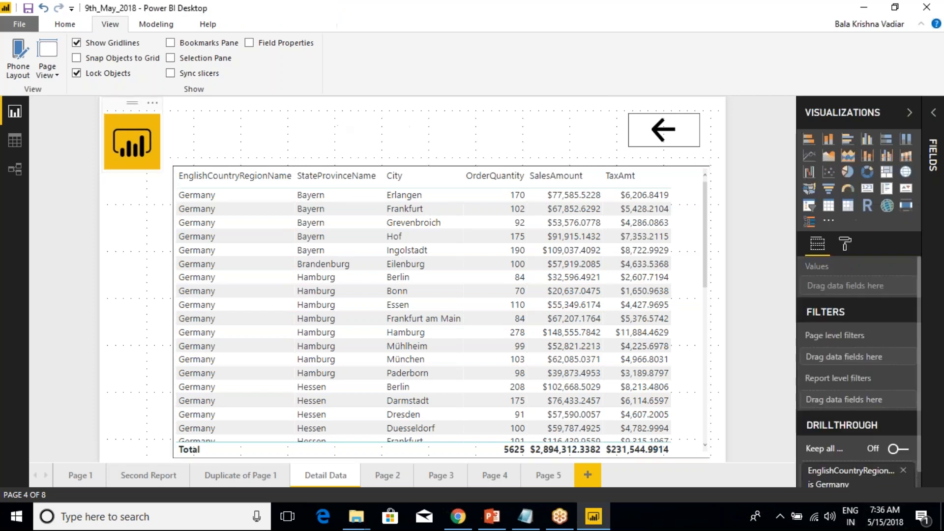
- Check Page 1 as the intended link target and return to the back arrow button on Detail Data
{"action": "left_click", "coordinate": [123, 108]}
{"action": "left_click", "coordinate": [638, 124]}
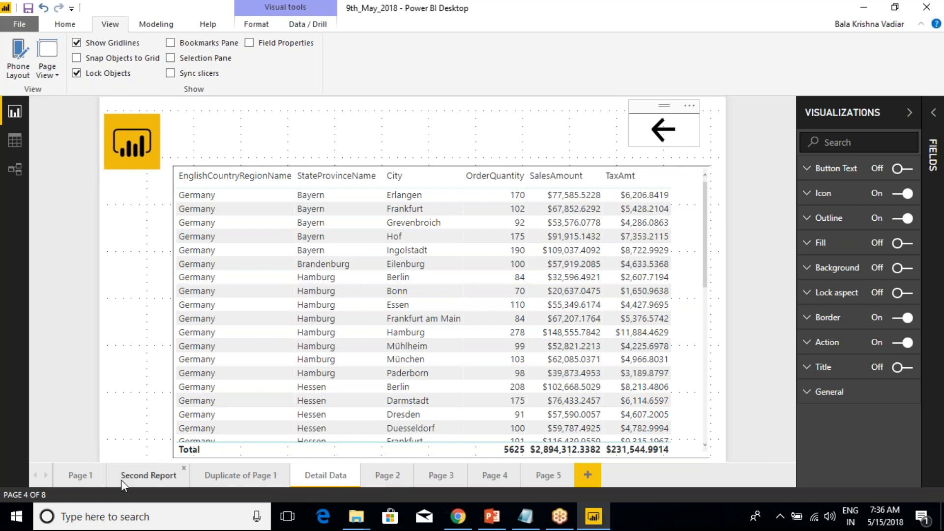
{"action": "left_click", "coordinate": [79, 476]}
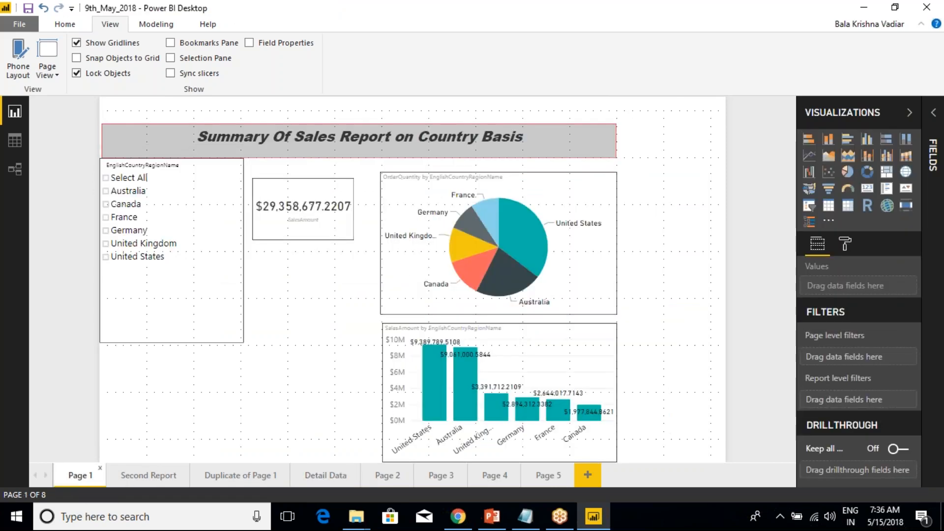
{"action": "left_click", "coordinate": [341, 476]}
{"action": "left_click", "coordinate": [659, 129]}
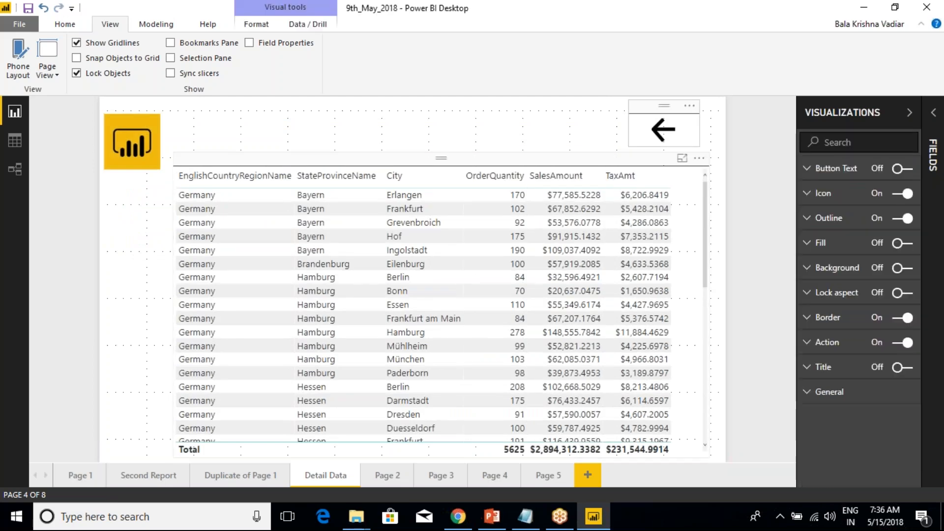
- Set the back arrow button's action type to Bookmark with Page1 as the target bookmark
{"action": "left_click", "coordinate": [814, 343]}
{"action": "left_click", "coordinate": [876, 369]}
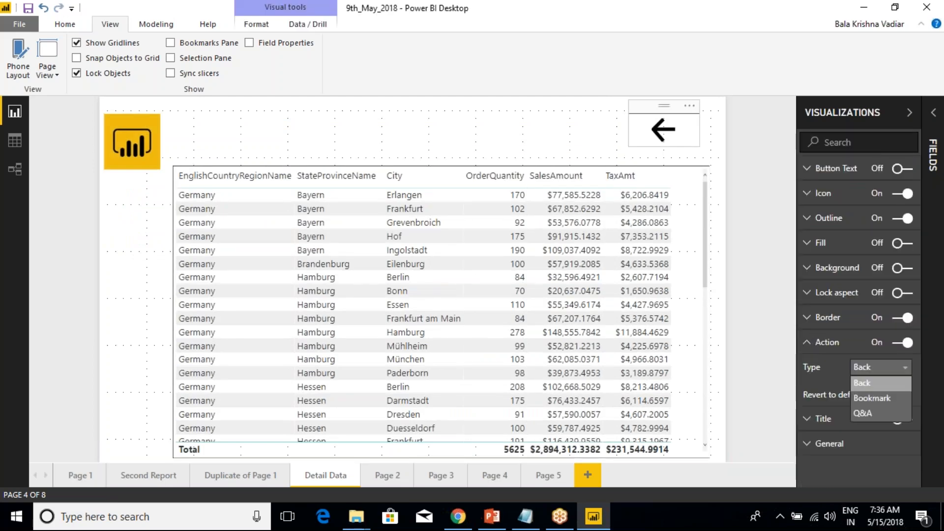
{"action": "left_click", "coordinate": [873, 398]}
{"action": "left_click", "coordinate": [878, 397]}
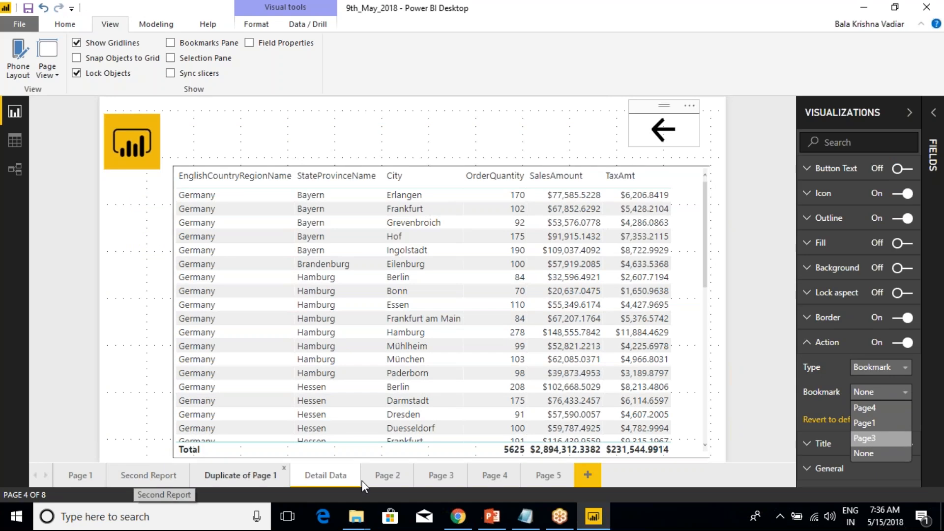
{"action": "left_click", "coordinate": [889, 424]}
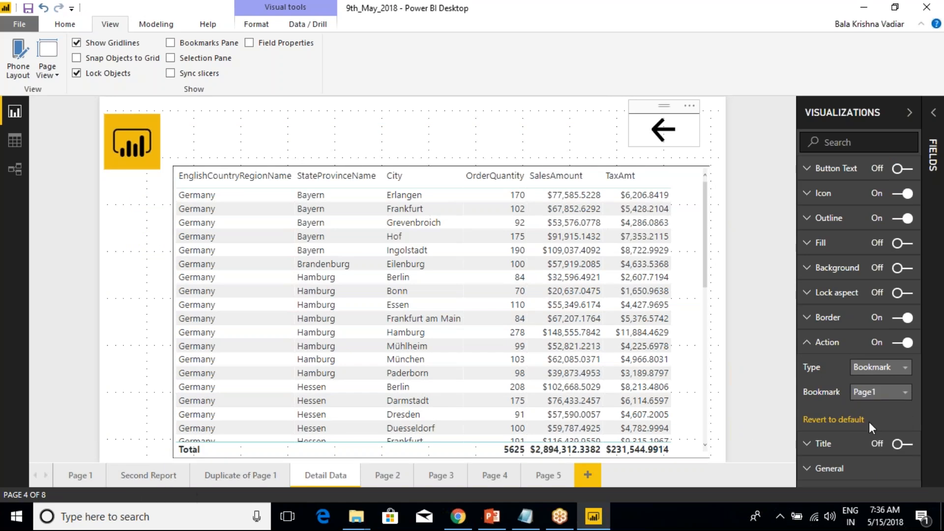
- Test the back arrow button by following its link from Detail Data to Page 1
{"action": "left_click", "coordinate": [759, 148]}
{"action": "left_click", "coordinate": [651, 144]}
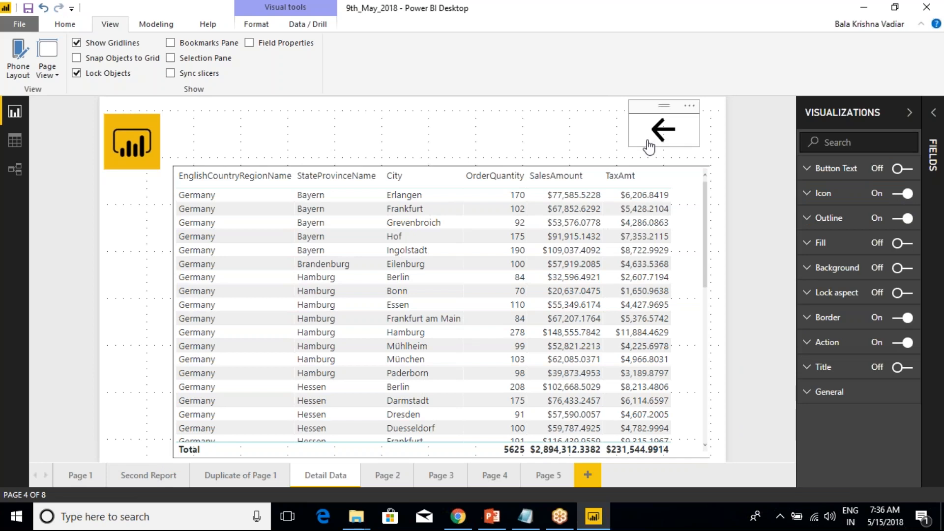
{"action": "left_click", "coordinate": [648, 142], "text": "ctrl"}
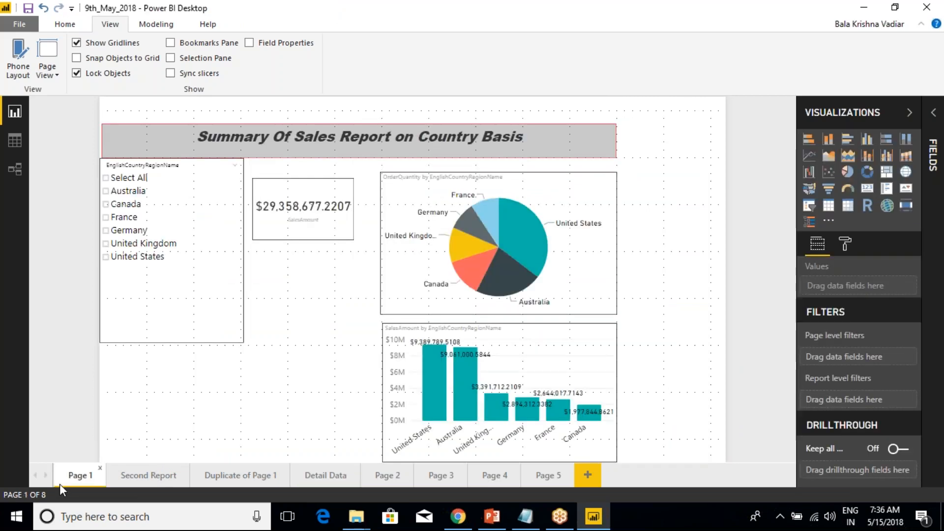
- Return to Detail Data and change the back arrow button's target bookmark to Page3
{"action": "left_click", "coordinate": [315, 475]}
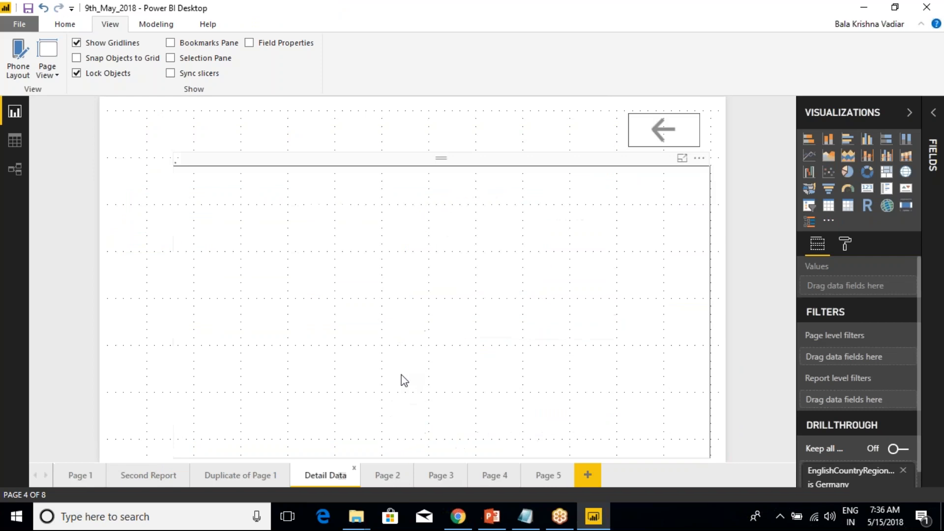
{"action": "left_click", "coordinate": [642, 144]}
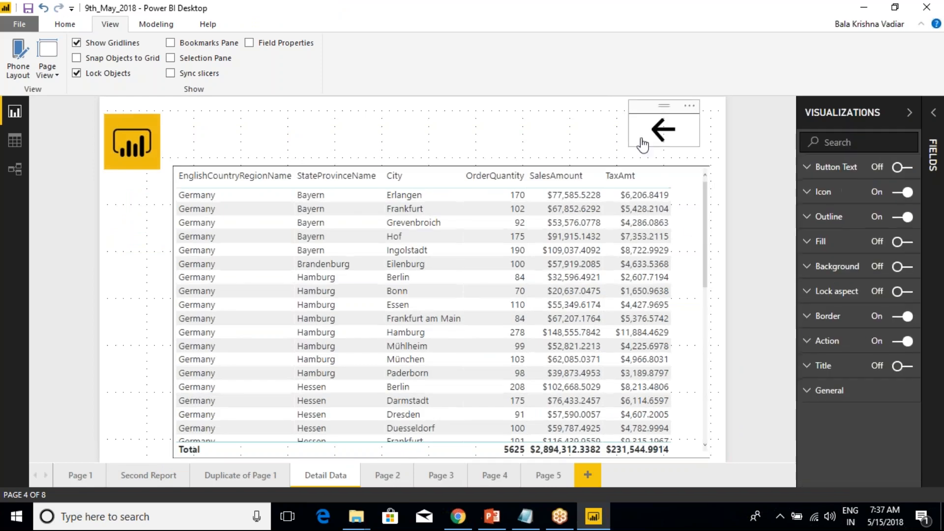
{"action": "left_click", "coordinate": [808, 341]}
{"action": "left_click", "coordinate": [884, 396]}
{"action": "left_click", "coordinate": [871, 435]}
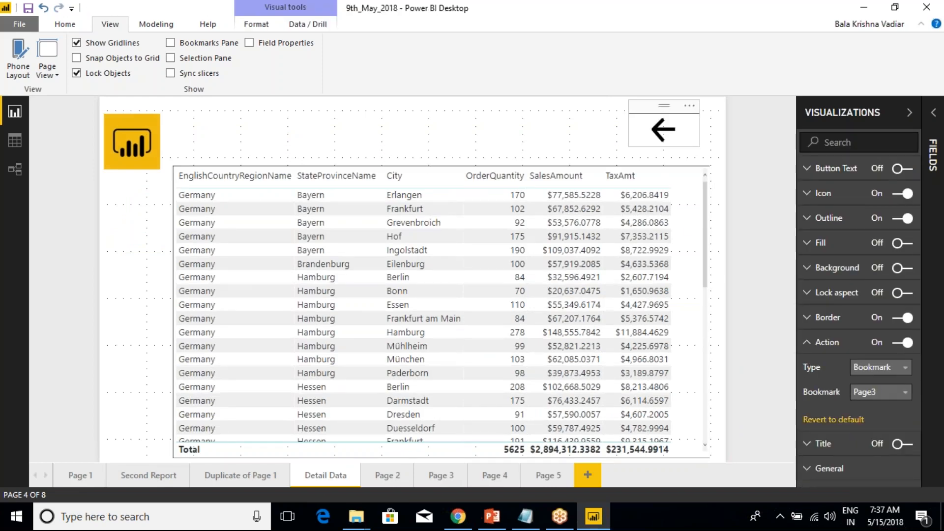
- Follow the back arrow button's link to Page 3 and inspect the order quantity chart there
{"action": "left_click", "coordinate": [573, 131]}
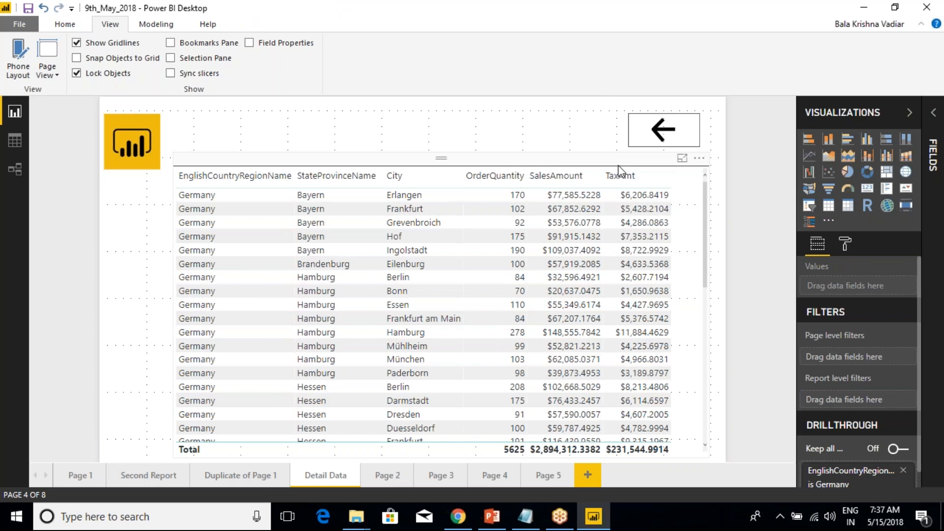
{"action": "left_click", "coordinate": [652, 144], "text": "ctrl"}
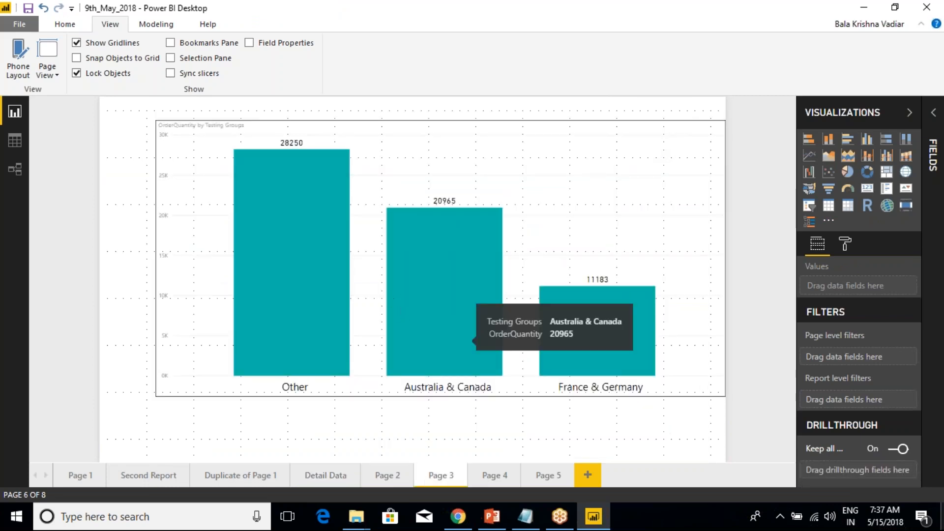
{"action": "mouse_move", "coordinate": [240, 167]}
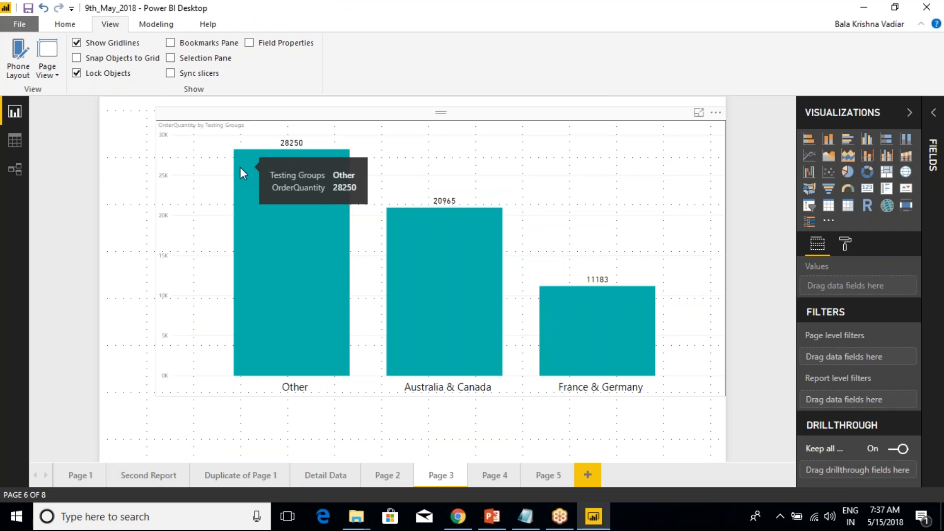
- Go to Page 1 and look through the country slicer's format settings
{"action": "left_click", "coordinate": [80, 475]}
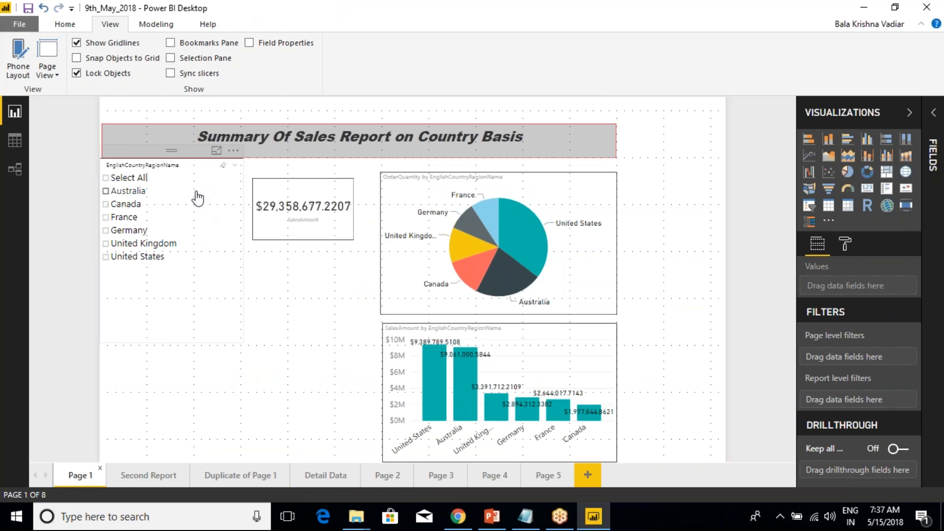
{"action": "left_click", "coordinate": [195, 196]}
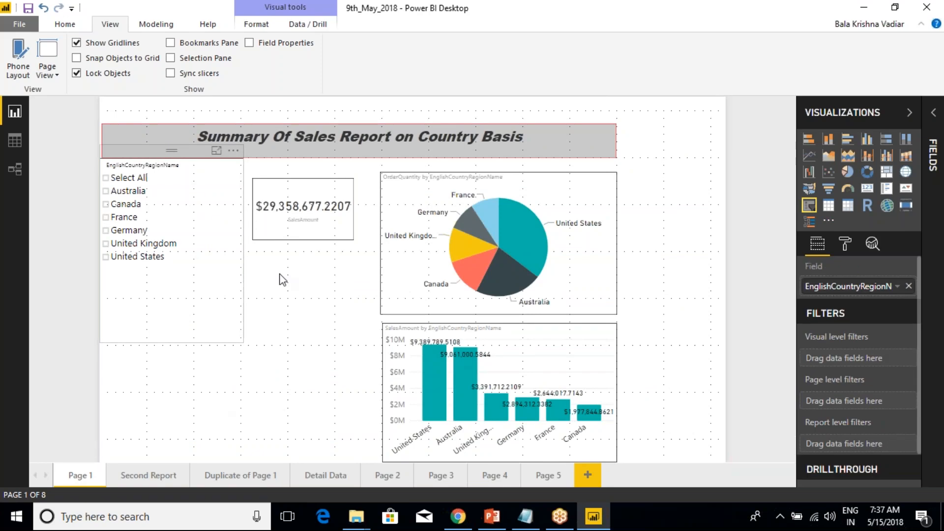
{"action": "left_click", "coordinate": [845, 244]}
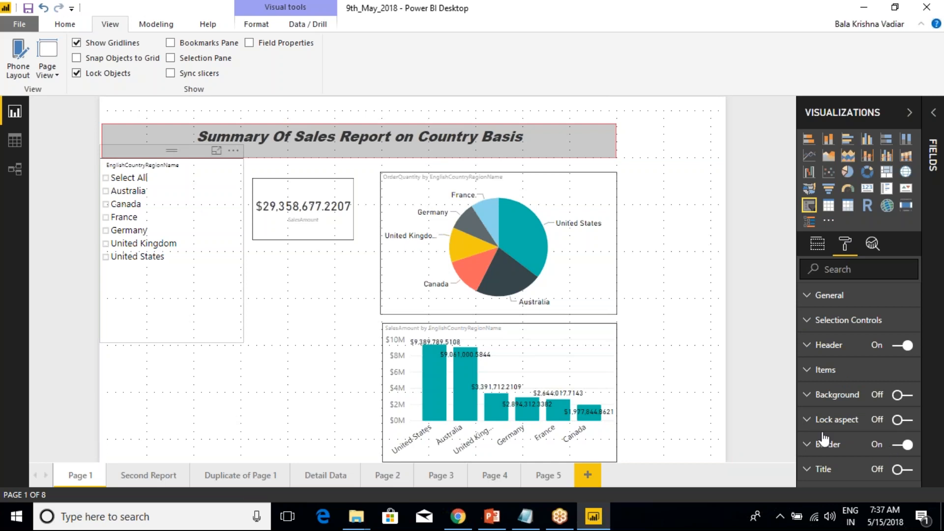
{"action": "left_click", "coordinate": [249, 325]}
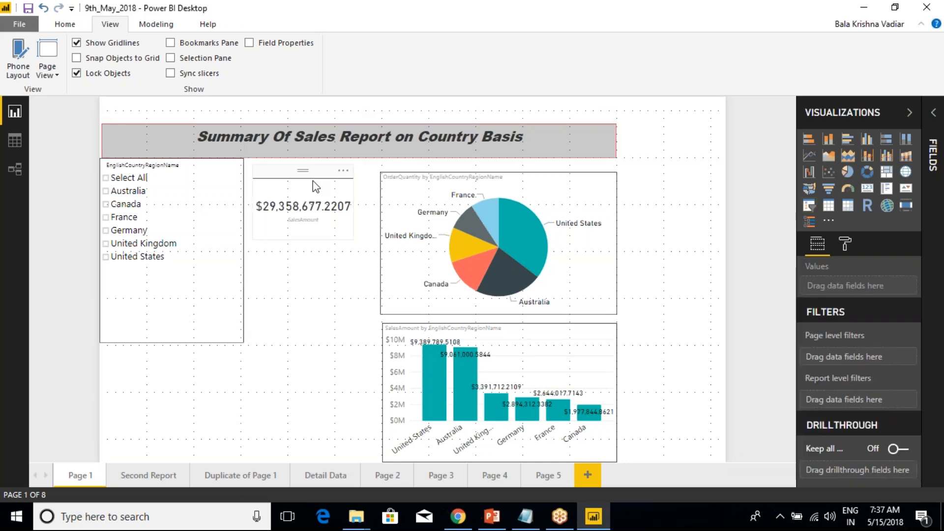
- Show the Selection pane and hide the title text box and the SalesAmount by country column chart on Page 1
{"action": "left_click", "coordinate": [435, 330]}
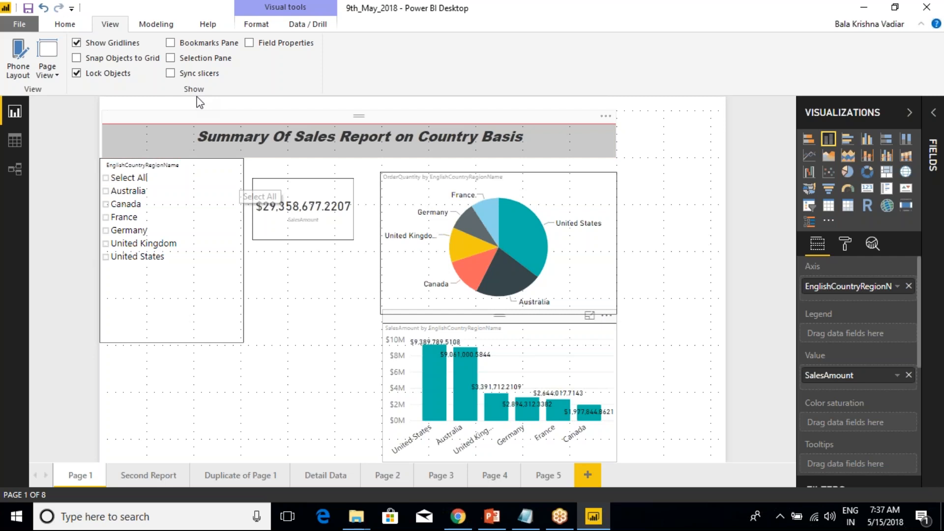
{"action": "left_click", "coordinate": [170, 58]}
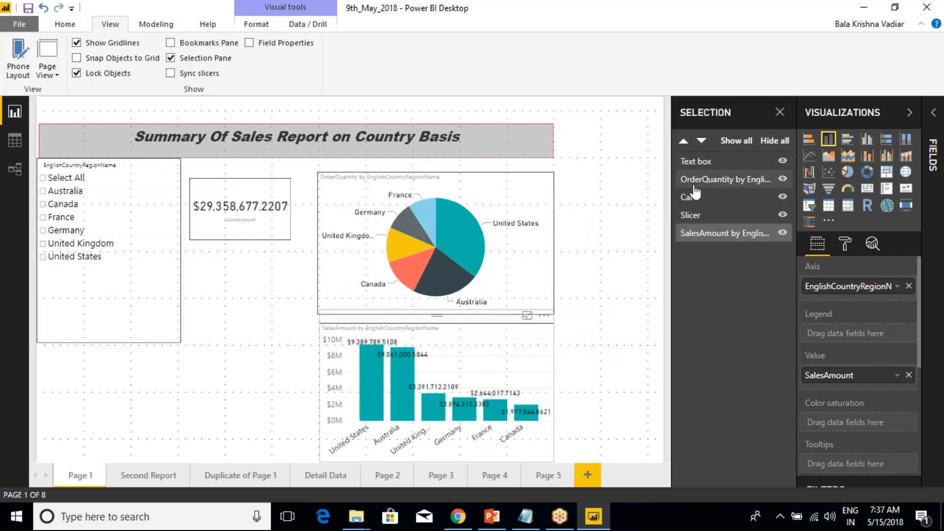
{"action": "left_click", "coordinate": [695, 236]}
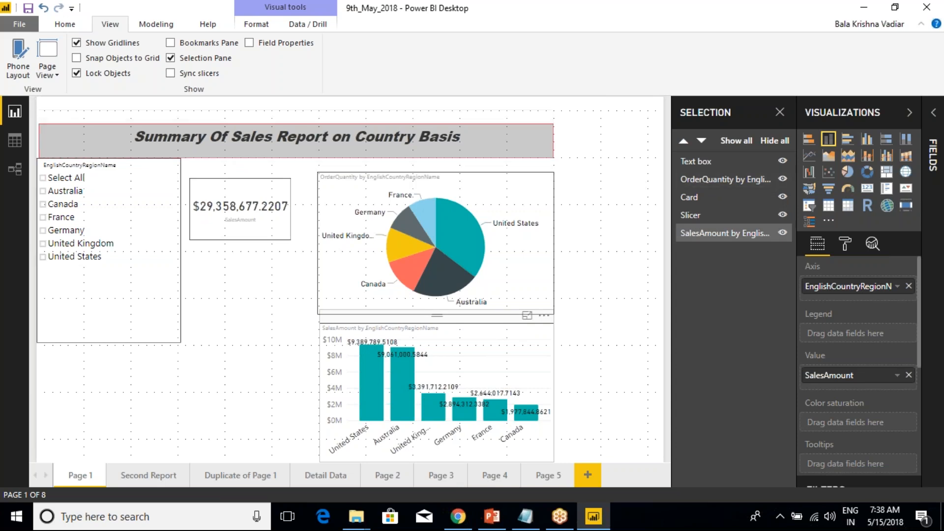
{"action": "left_click", "coordinate": [782, 161]}
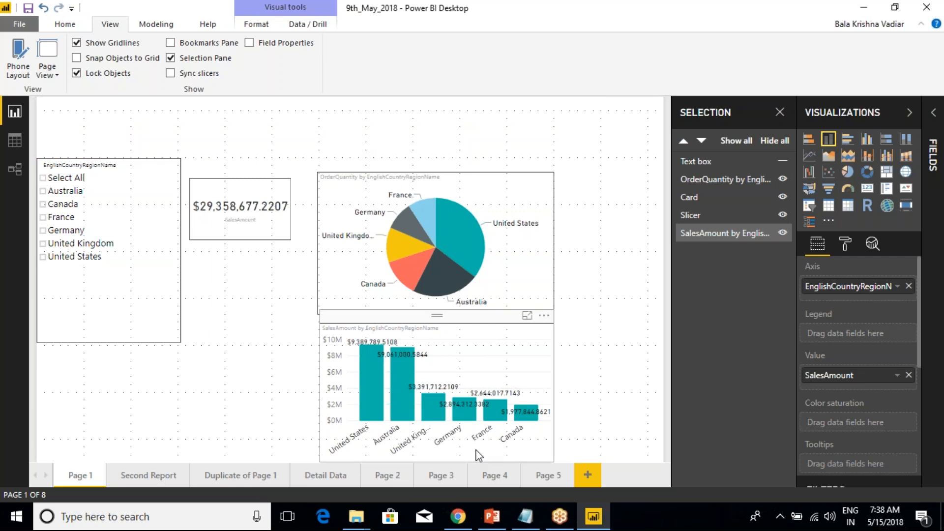
{"action": "left_click", "coordinate": [782, 233]}
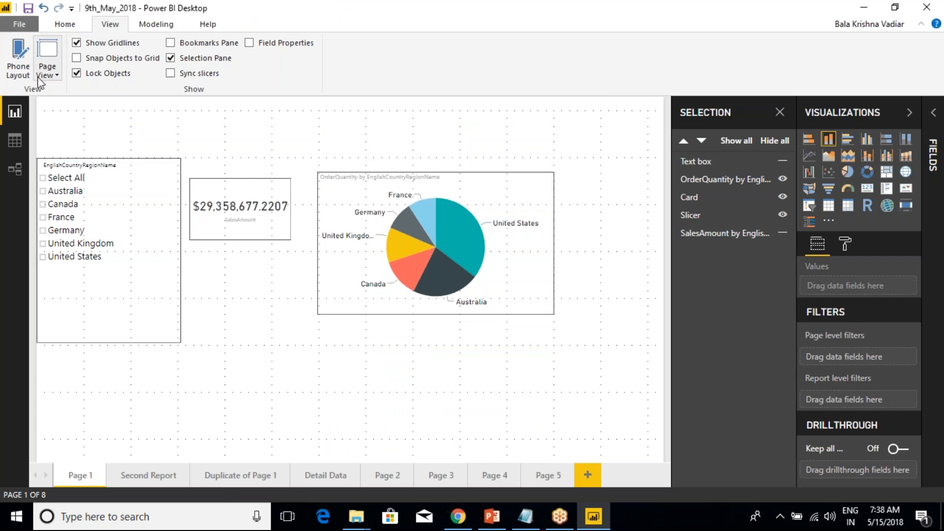
- Check Second Report, return to Page 1, and make the hidden column chart and title text box visible again
{"action": "left_click", "coordinate": [143, 474]}
{"action": "left_click", "coordinate": [79, 473]}
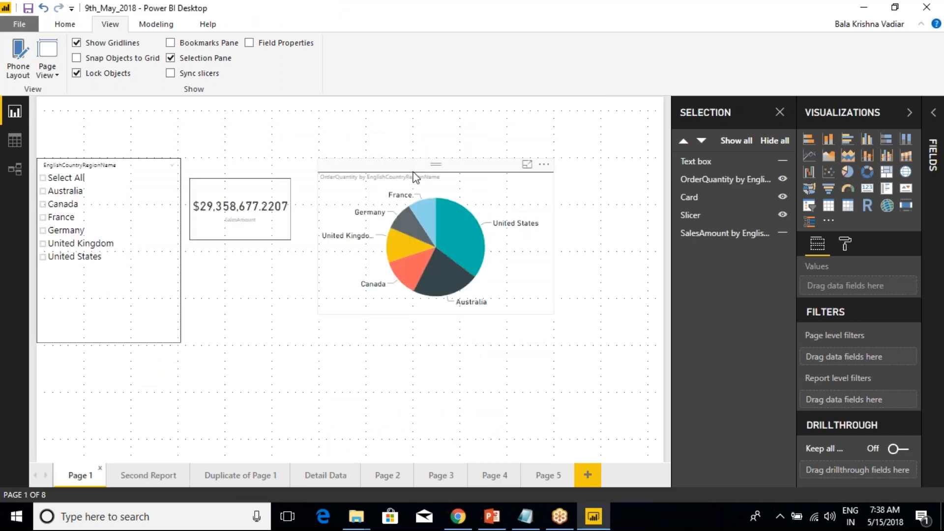
{"action": "left_click", "coordinate": [172, 58]}
{"action": "left_click", "coordinate": [172, 58]}
{"action": "left_click", "coordinate": [783, 234]}
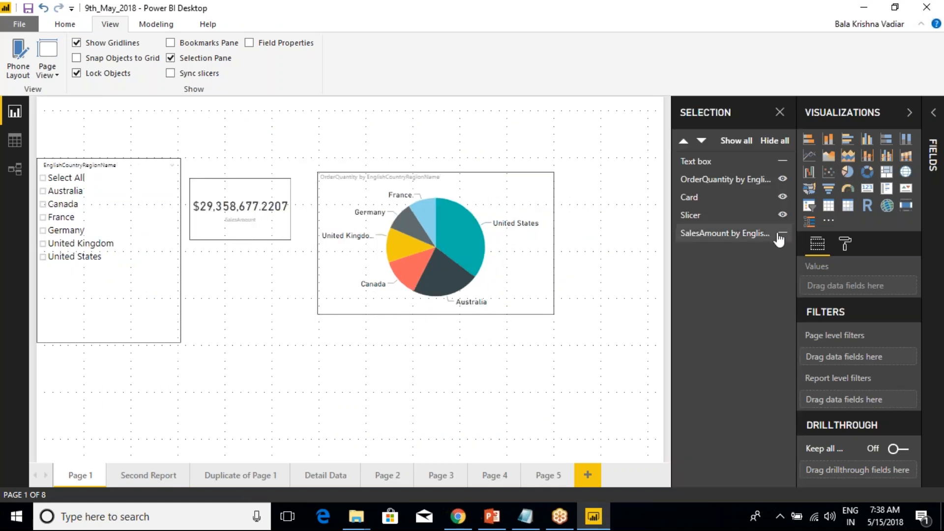
{"action": "left_click", "coordinate": [782, 161]}
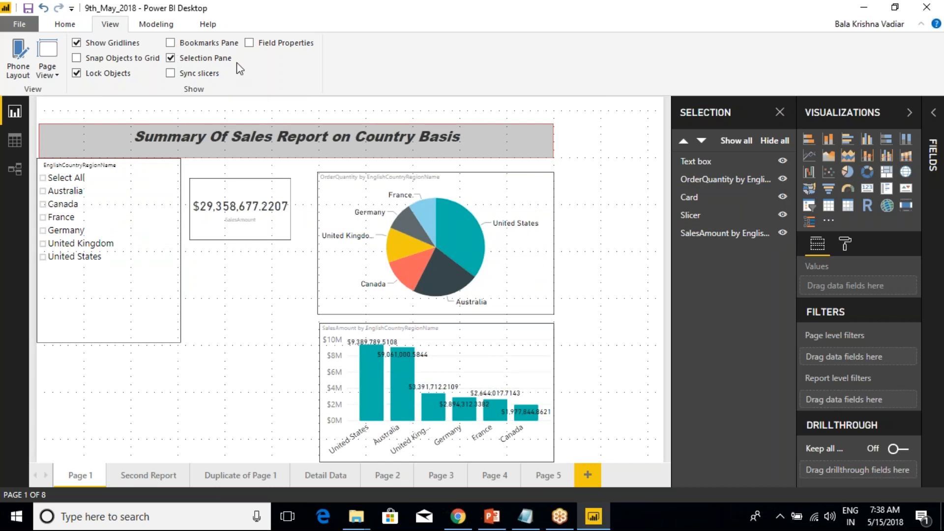
- Show the Field Properties pane, read its instructions, and close it again
{"action": "left_click", "coordinate": [258, 45]}
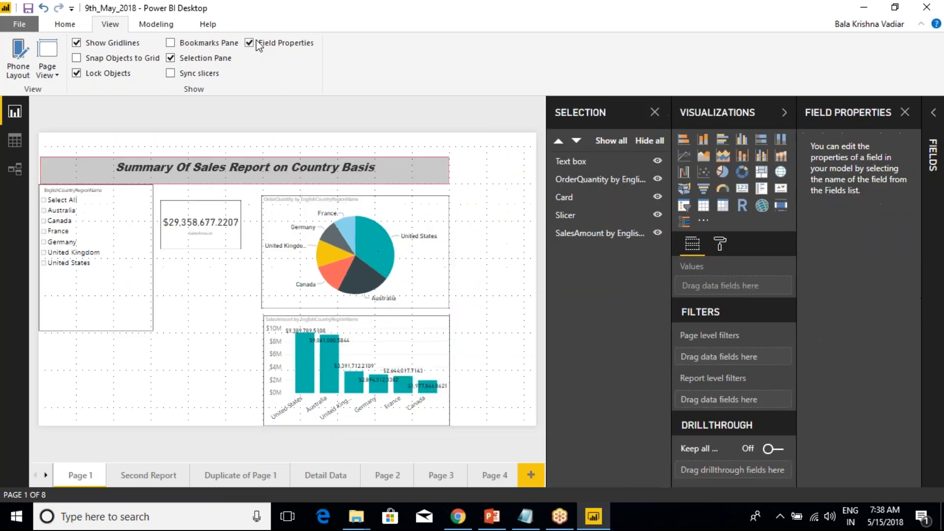
{"action": "left_click", "coordinate": [259, 47]}
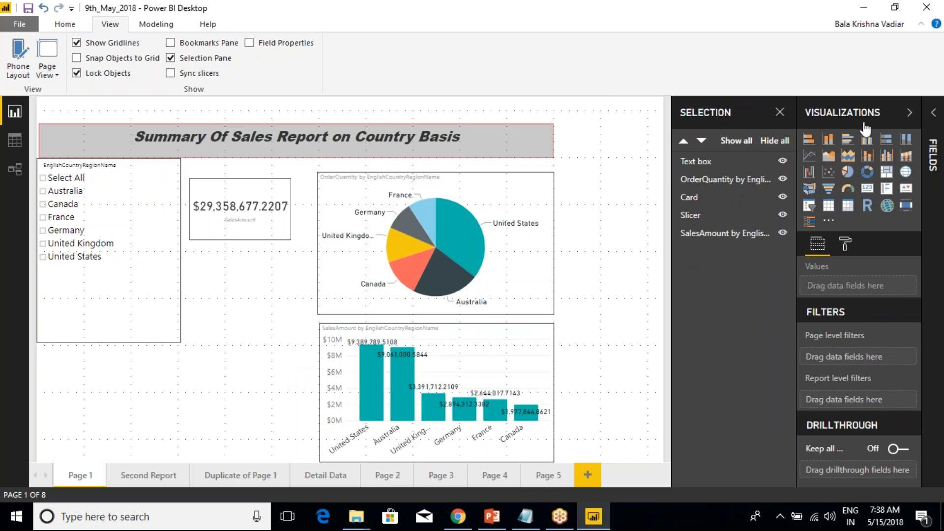
{"action": "left_click", "coordinate": [250, 43]}
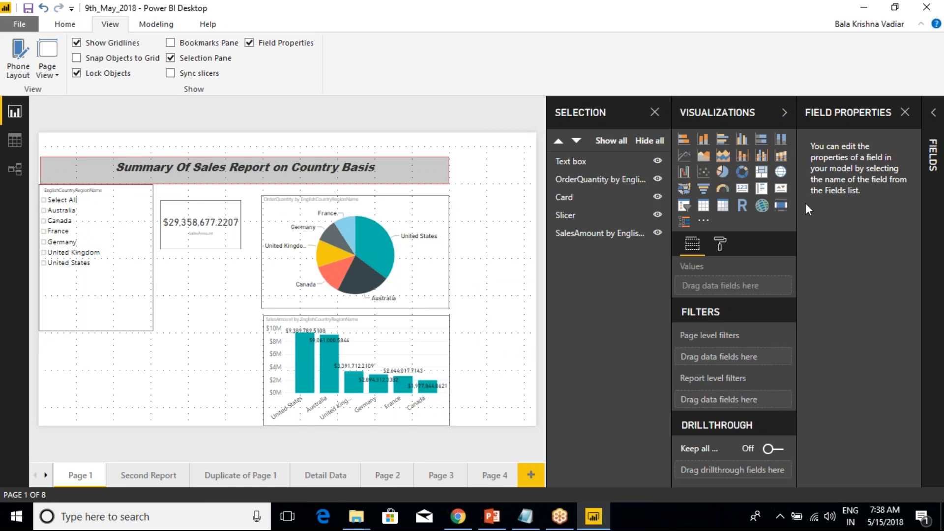
{"action": "left_click", "coordinate": [905, 112]}
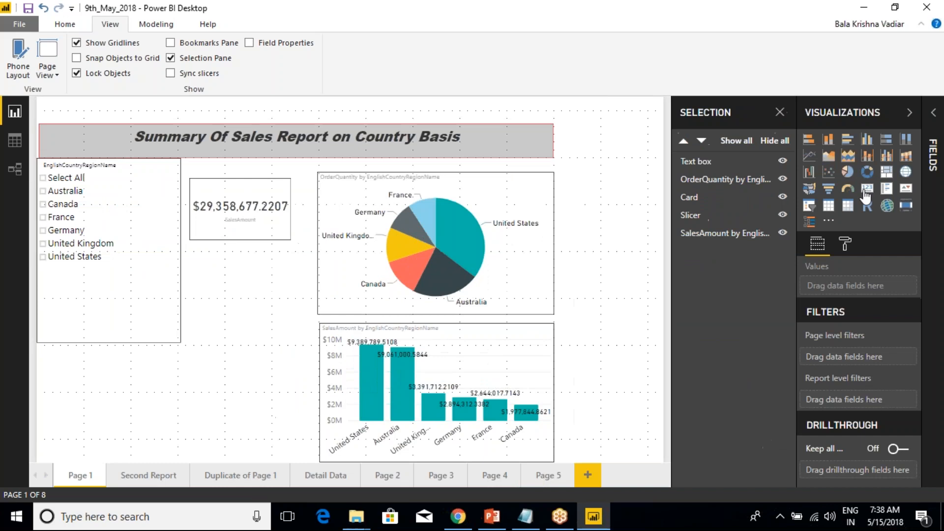
- Expand the Fields list and view the SalesData table's description tooltip
{"action": "left_click", "coordinate": [936, 127]}
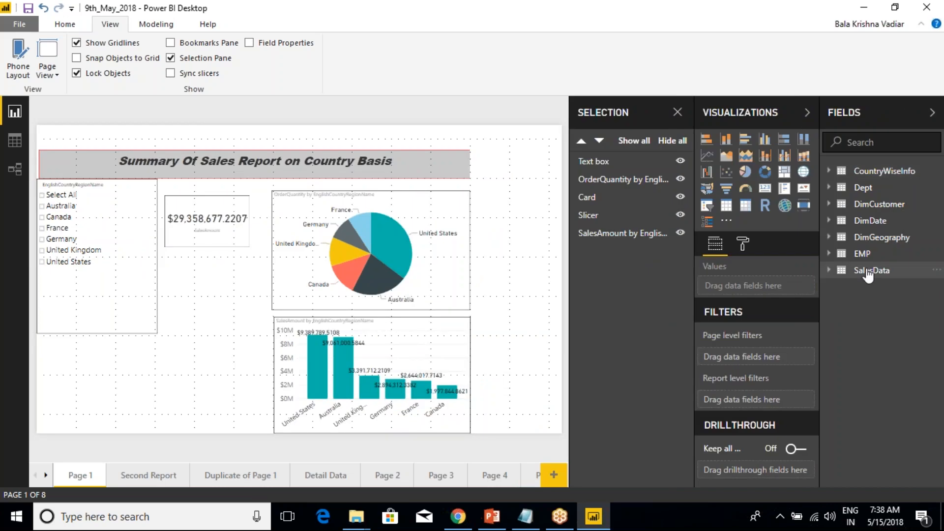
{"action": "mouse_move", "coordinate": [868, 275]}
{"action": "key", "text": "ctrl+2"}
{"action": "key", "text": "Escape"}
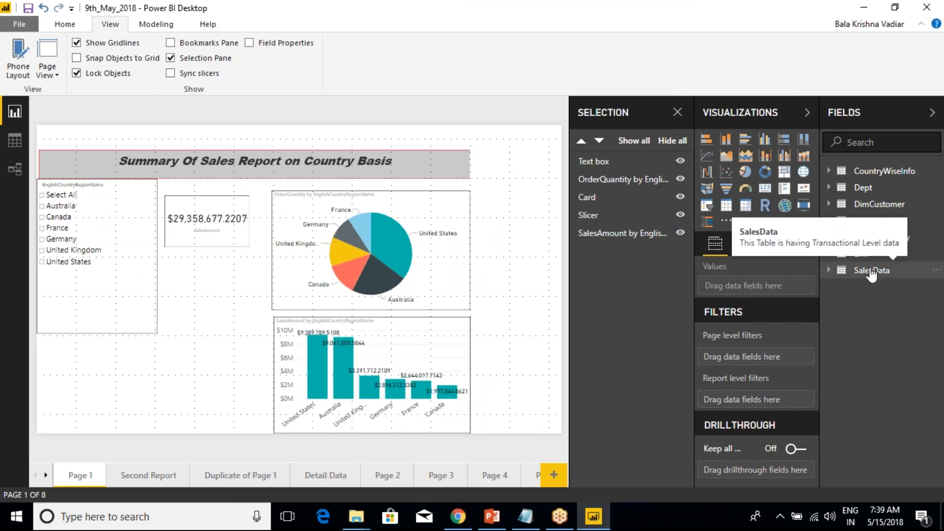
{"action": "key", "text": "ctrl+2"}
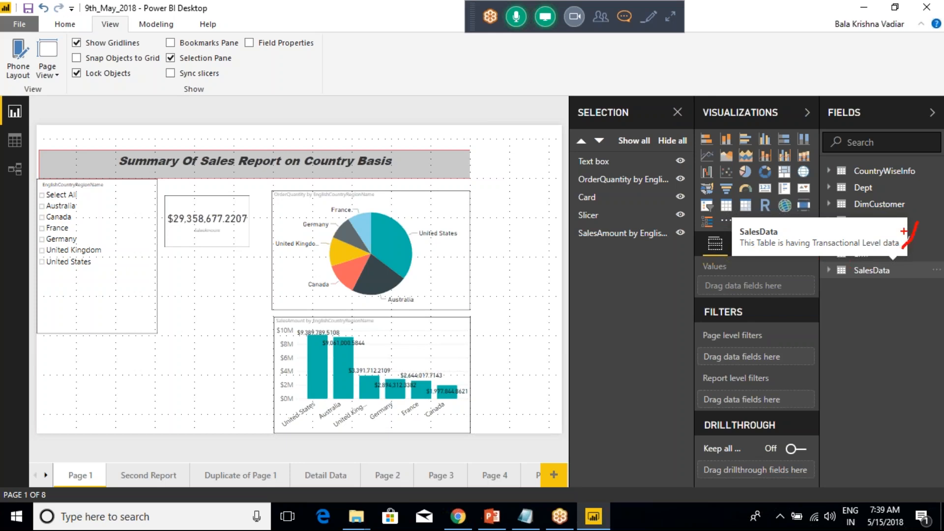
{"action": "key", "text": "ctrl+2"}
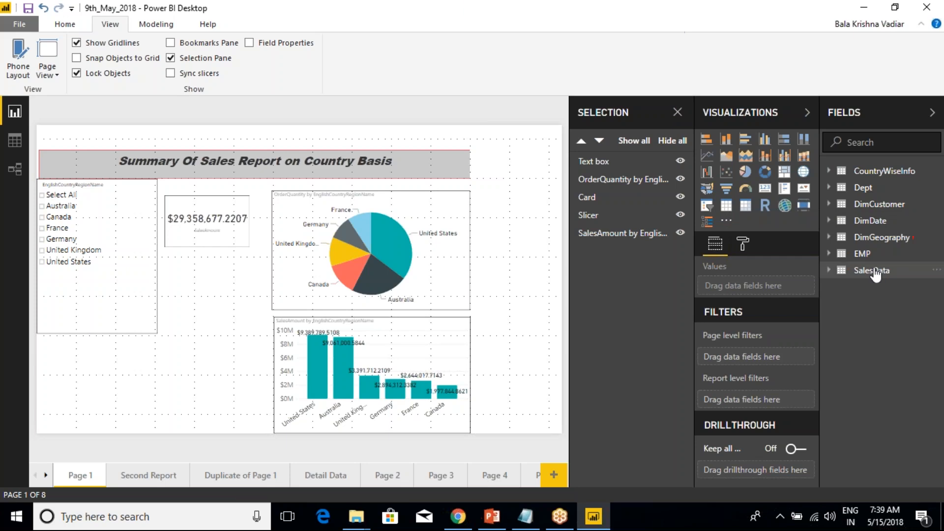
- Open the SalesData table's properties, compare its description with the Dept table's, and close the properties
{"action": "right_click", "coordinate": [878, 270]}
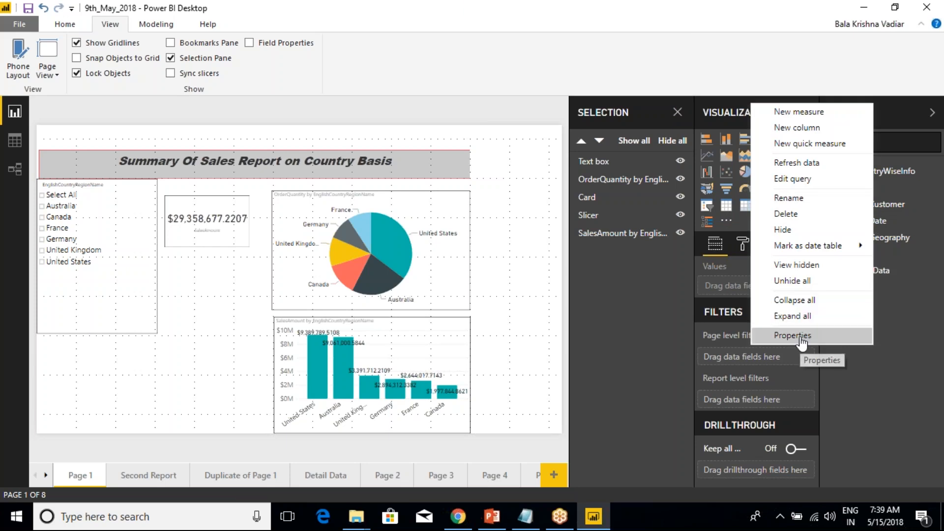
{"action": "left_click", "coordinate": [801, 338]}
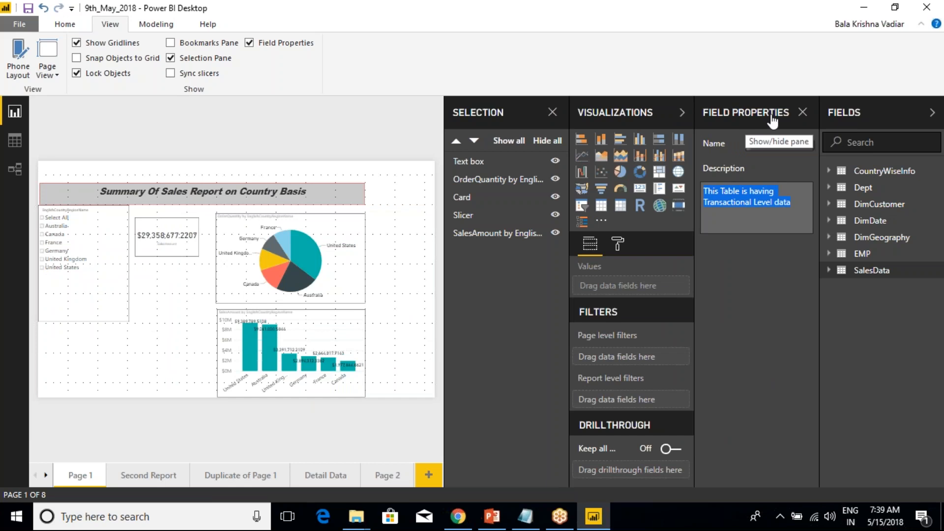
{"action": "left_click", "coordinate": [806, 113]}
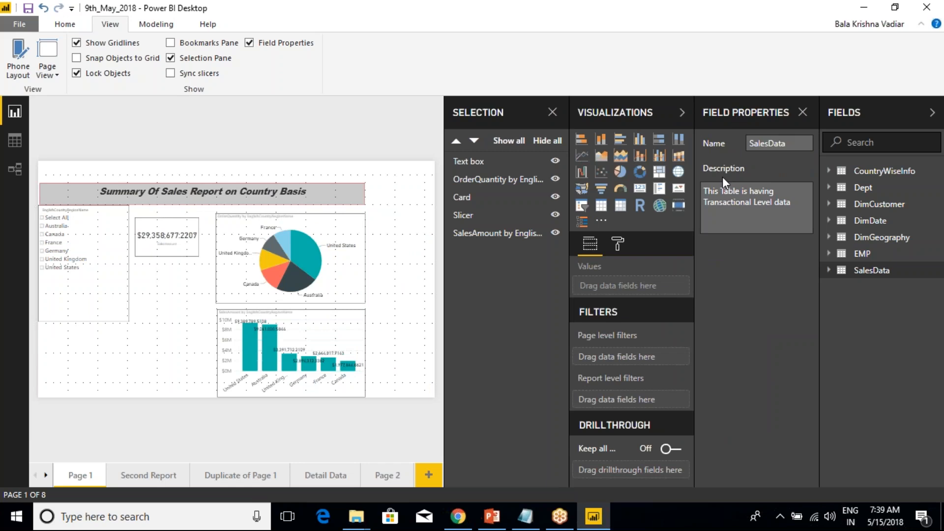
{"action": "left_click", "coordinate": [862, 189]}
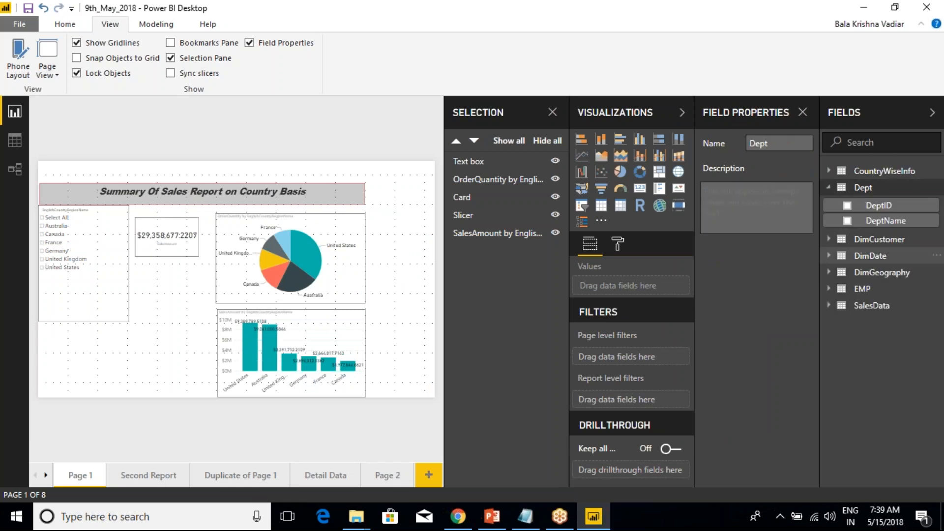
{"action": "left_click", "coordinate": [866, 307]}
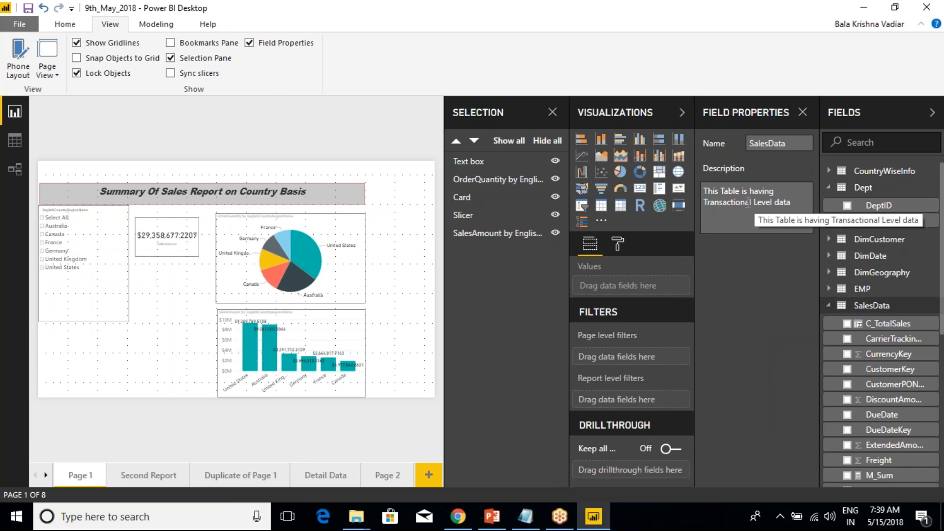
{"action": "left_click", "coordinate": [803, 112]}
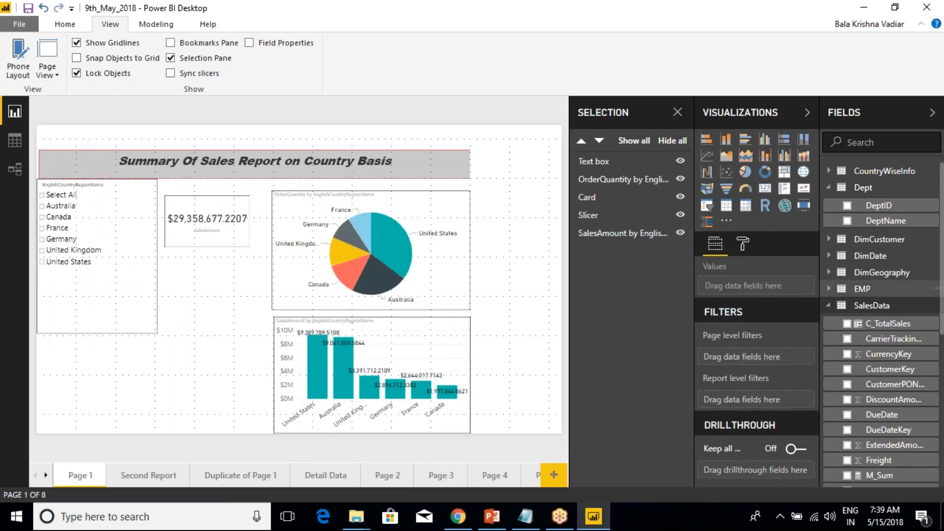
- Collapse the Dept and SalesData tables, then view the DimGeography table's properties and close them
{"action": "left_click", "coordinate": [831, 188]}
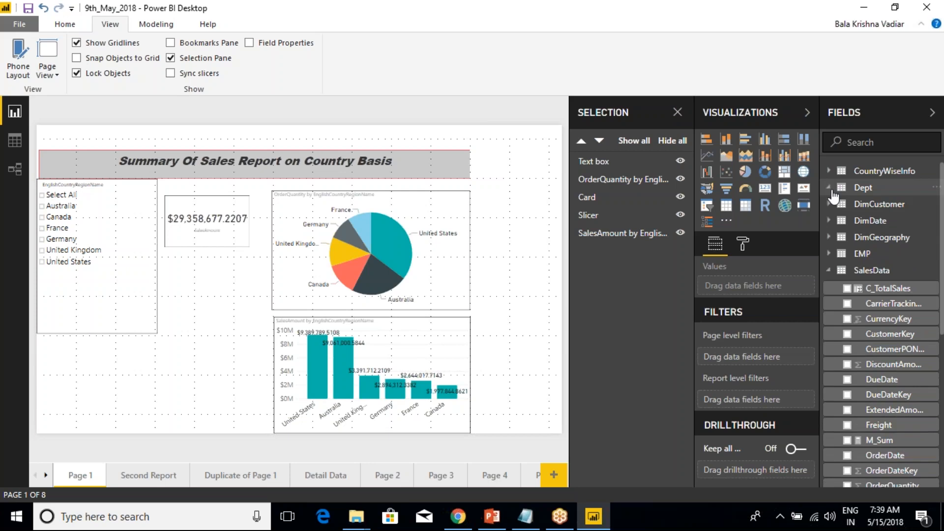
{"action": "left_click", "coordinate": [828, 270]}
{"action": "right_click", "coordinate": [871, 237]}
{"action": "left_click", "coordinate": [795, 453]}
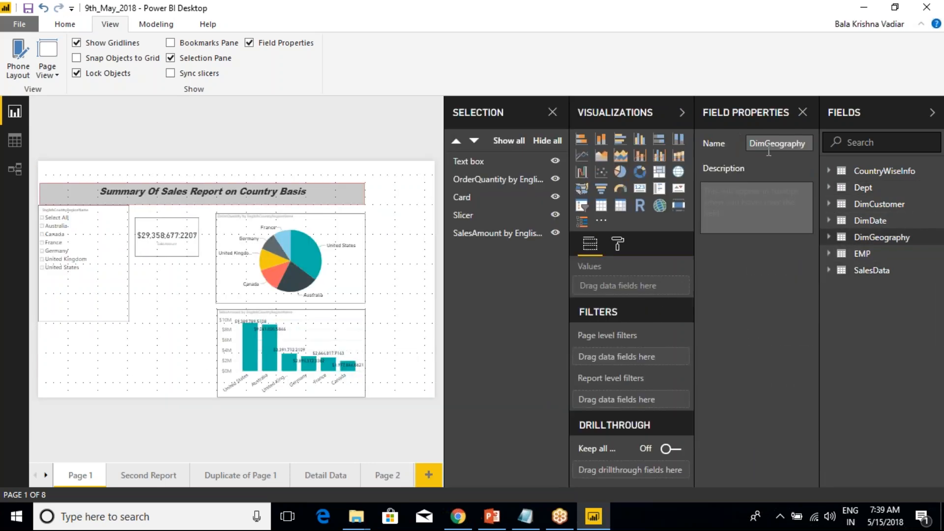
{"action": "left_click", "coordinate": [803, 113]}
- Set the DimDate table's description to "This is Having Date Dimension Details" in its field properties
{"action": "left_click", "coordinate": [304, 44]}
{"action": "left_click", "coordinate": [863, 188]}
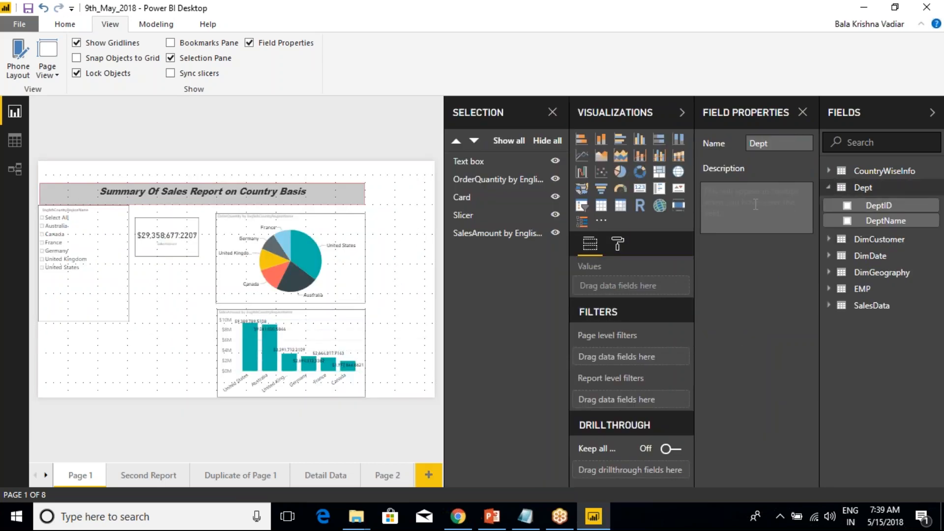
{"action": "left_click", "coordinate": [861, 171]}
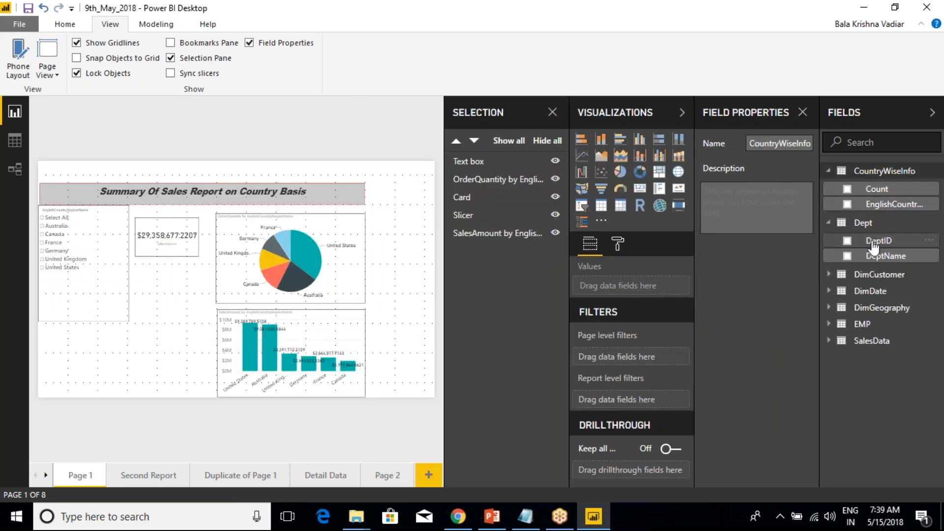
{"action": "left_click", "coordinate": [869, 291]}
{"action": "left_click", "coordinate": [744, 205]}
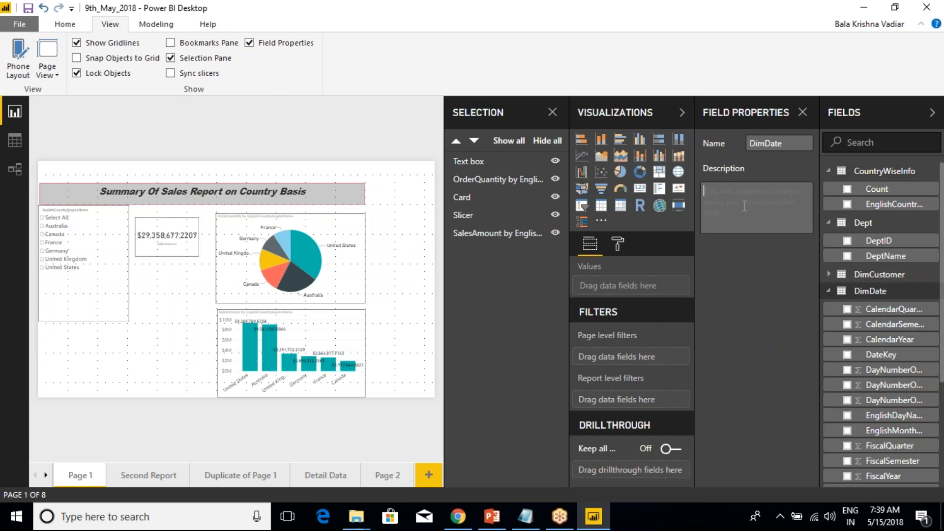
{"action": "type", "text": "This is Having Date Dime"}
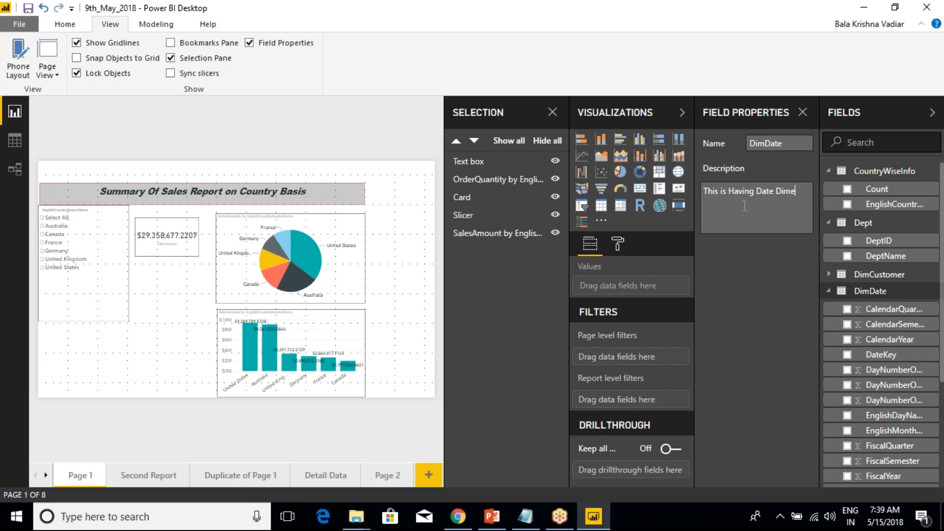
{"action": "type", "text": "nsion Details"}
{"action": "left_click", "coordinate": [802, 113]}
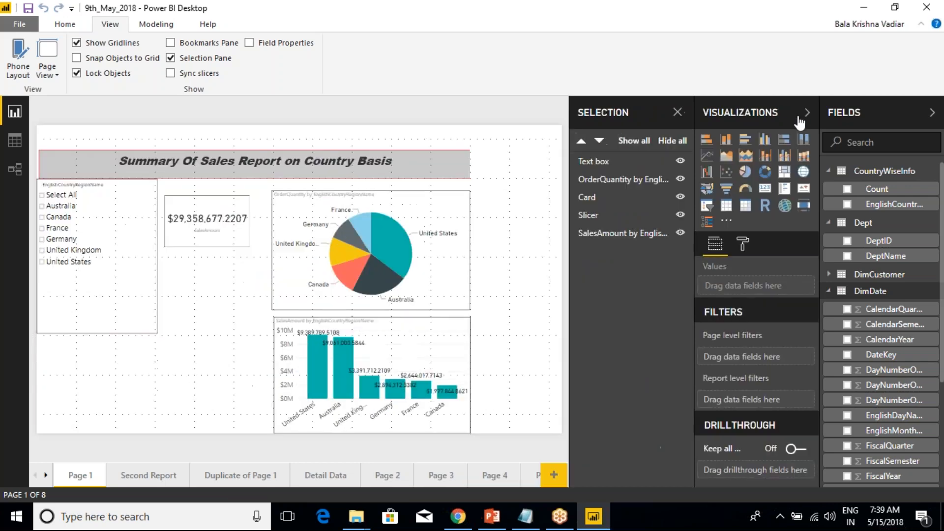
- Close the Selection pane, then unlock the report objects and move the country slicer slightly down from the title banner
{"action": "left_click", "coordinate": [678, 113]}
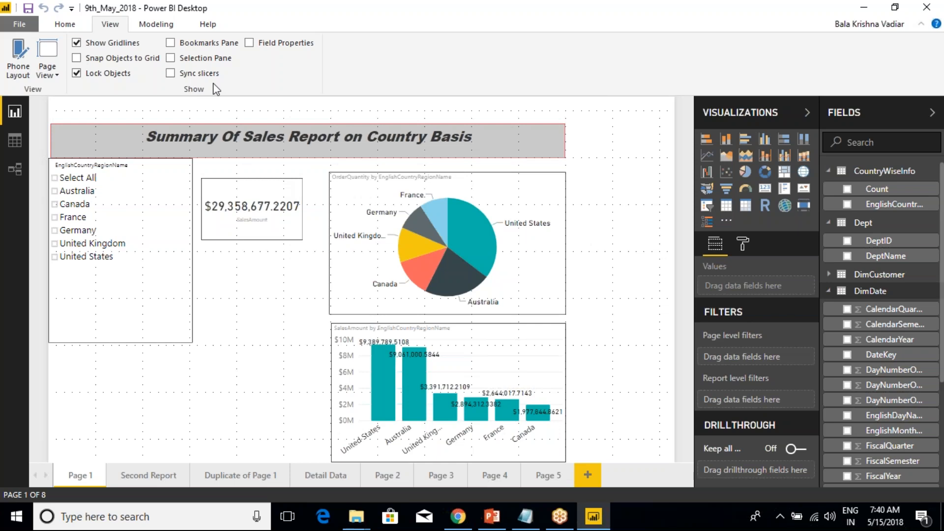
{"action": "left_click", "coordinate": [140, 155]}
{"action": "left_click", "coordinate": [136, 312]}
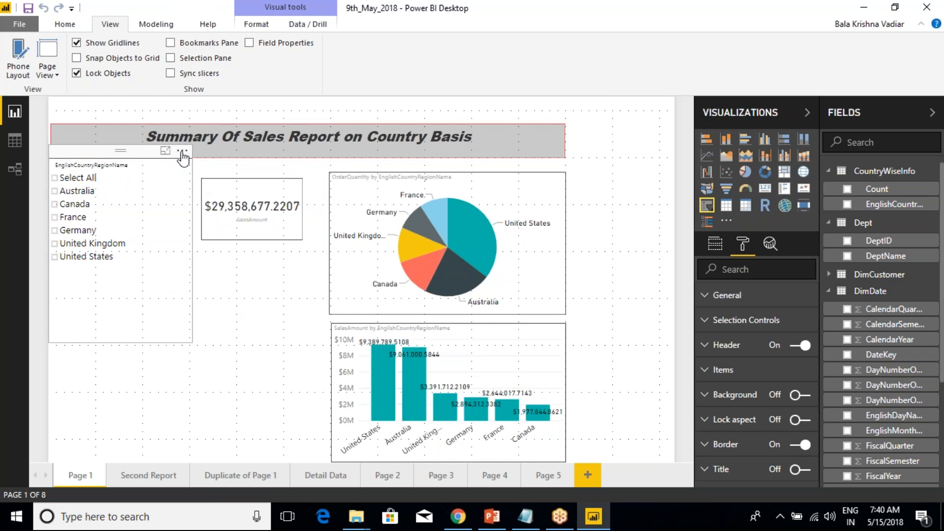
{"action": "left_click", "coordinate": [106, 74]}
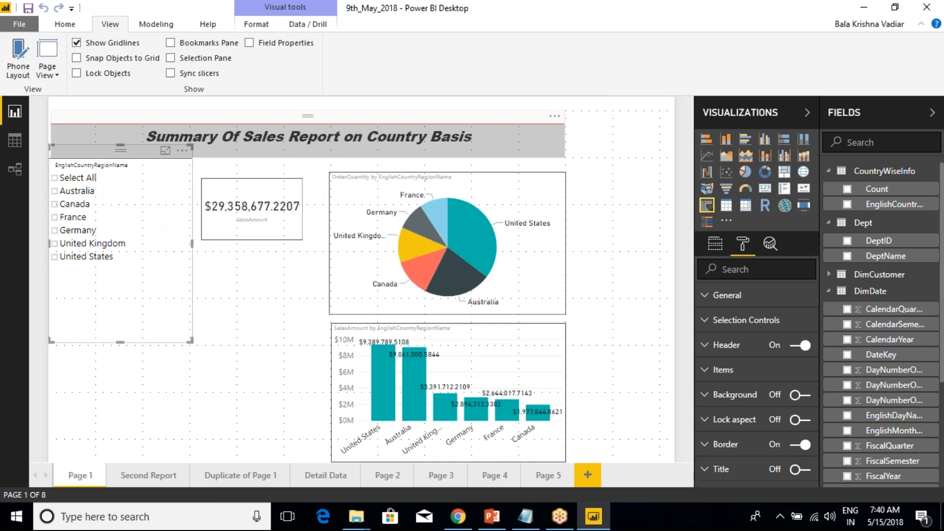
{"action": "left_click_drag", "start_coordinate": [121, 149], "coordinate": [93, 176]}
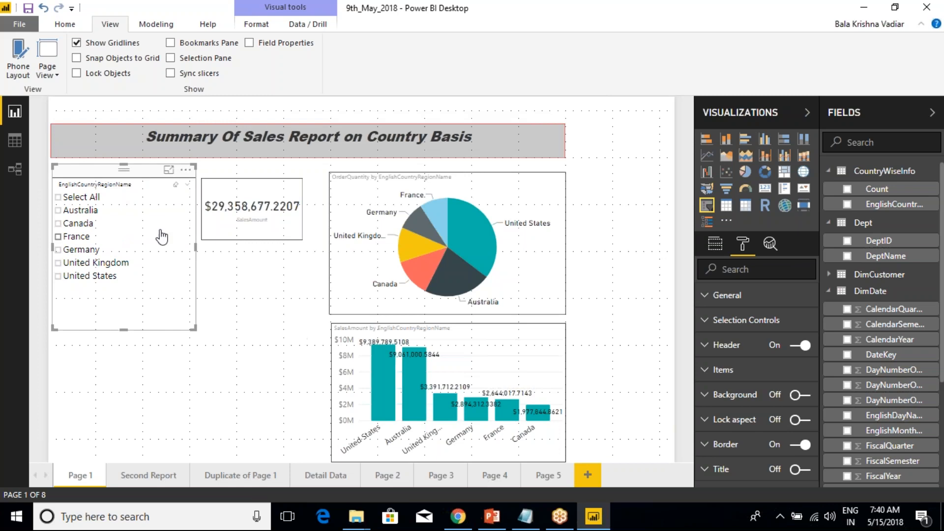
- Filter Page 1 to Australia with the country slicer
{"action": "left_click", "coordinate": [74, 213]}
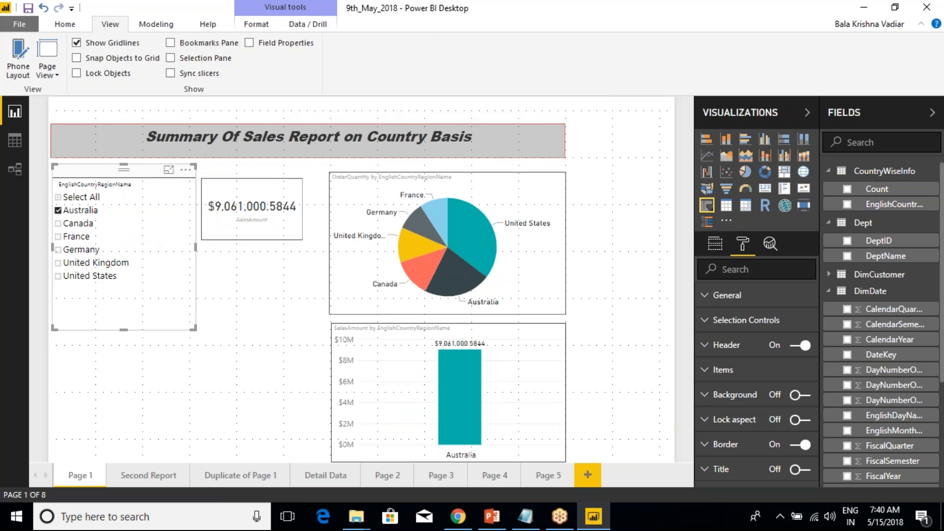
{"action": "left_click", "coordinate": [637, 184]}
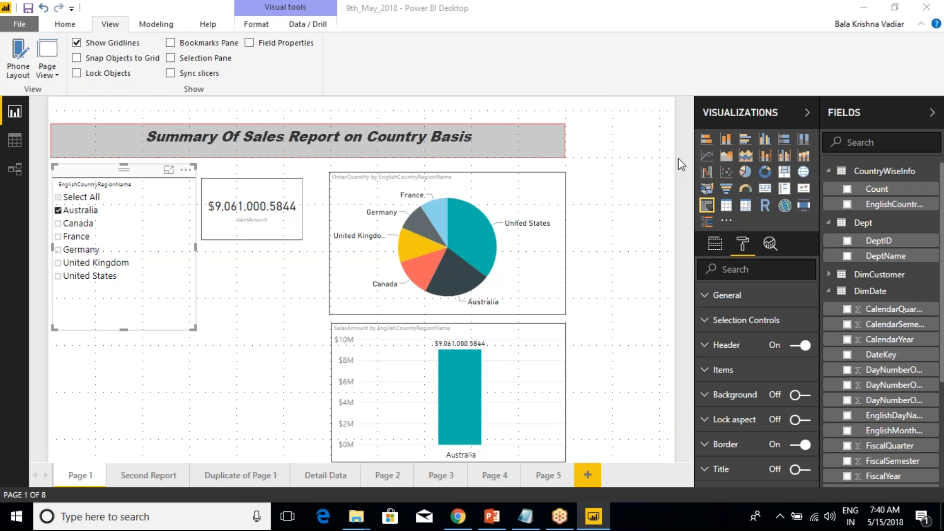
- View the country slicer on Page 1 in focus mode and return to the report
{"action": "left_click", "coordinate": [651, 83]}
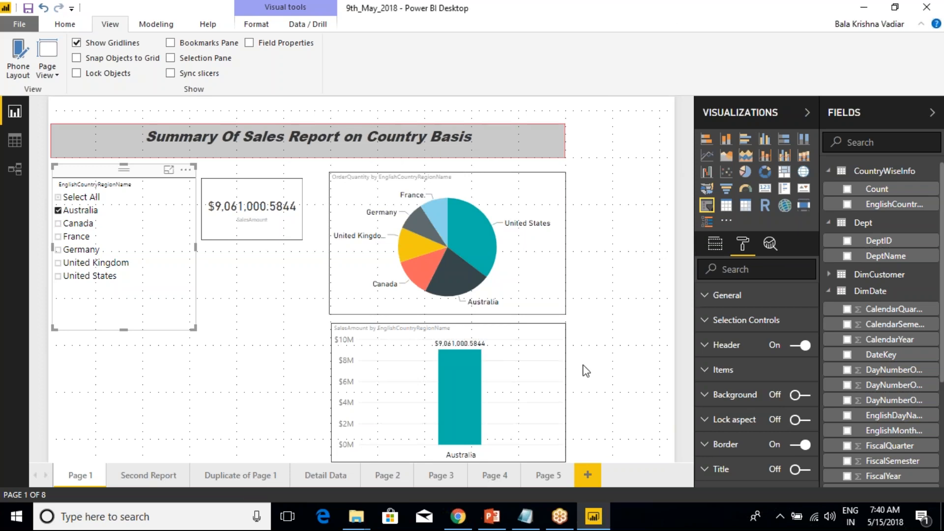
{"action": "left_click", "coordinate": [869, 11]}
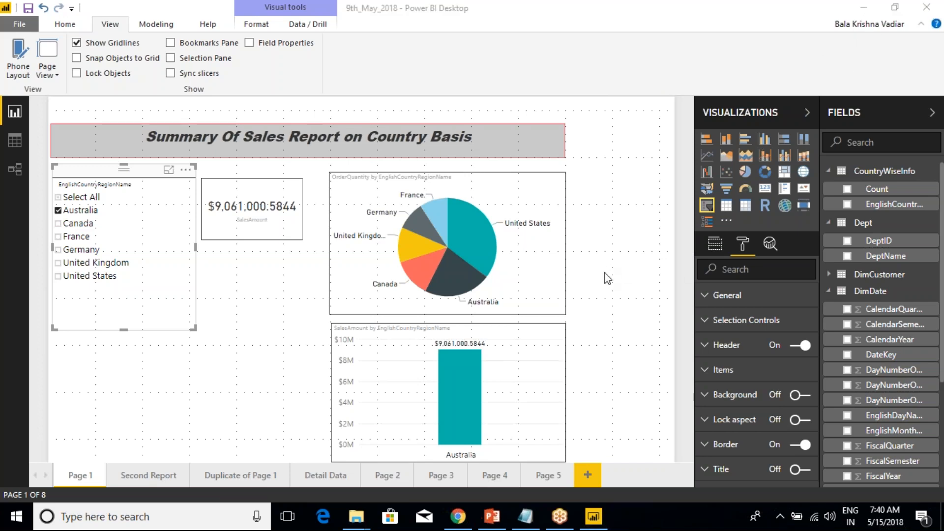
{"action": "left_click", "coordinate": [186, 170]}
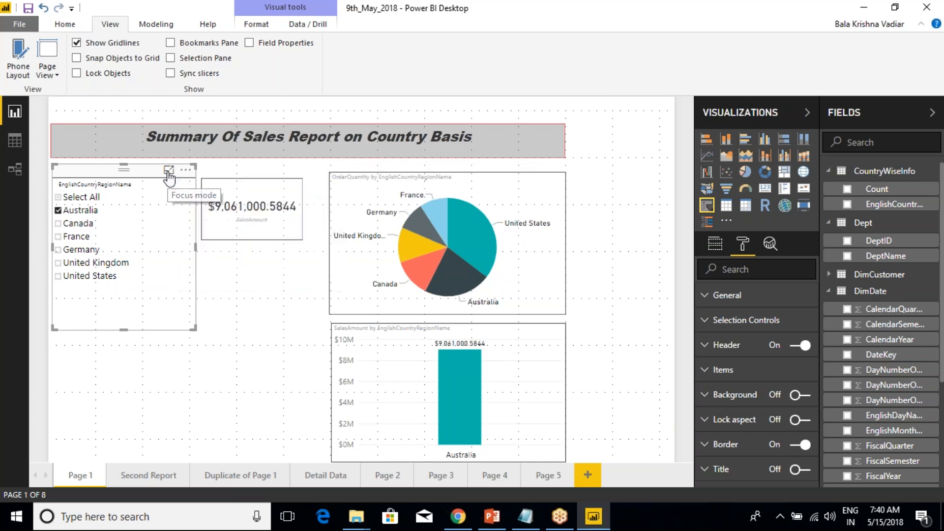
{"action": "left_click", "coordinate": [169, 172]}
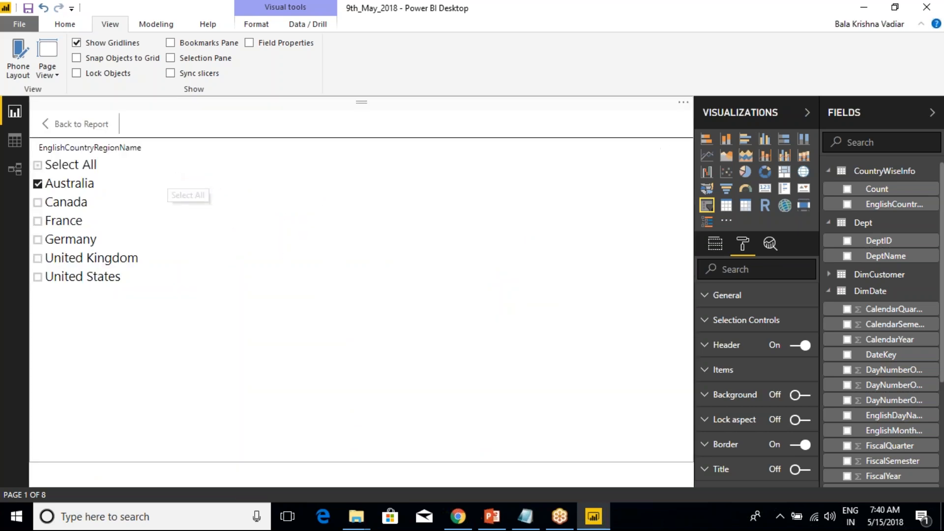
{"action": "left_click", "coordinate": [86, 129]}
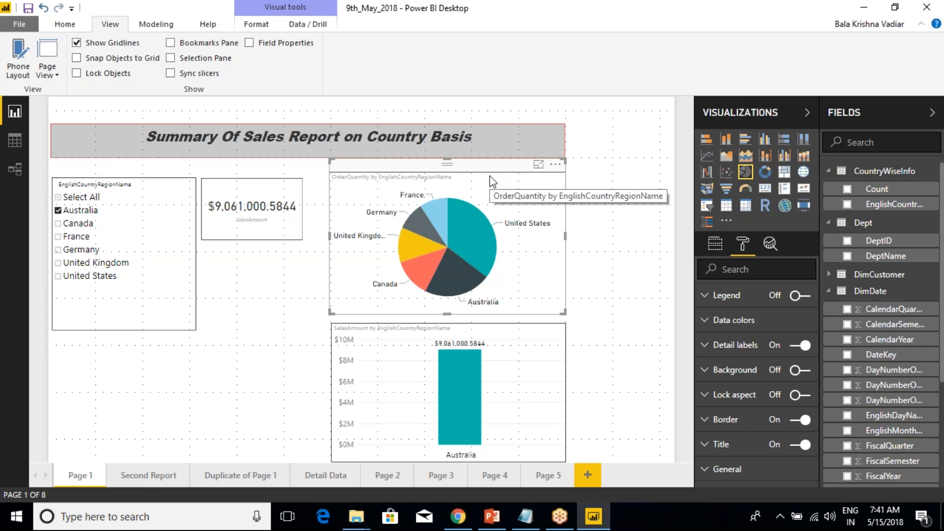
- View the OrderQuantity pie chart in focus mode, inspect the France slice's details, and return to the report
{"action": "left_click", "coordinate": [539, 167]}
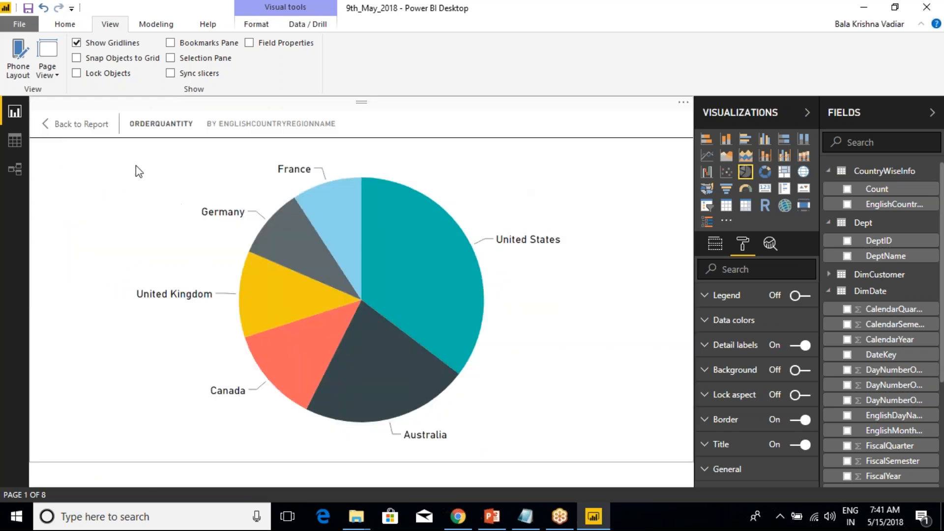
{"action": "mouse_move", "coordinate": [352, 207]}
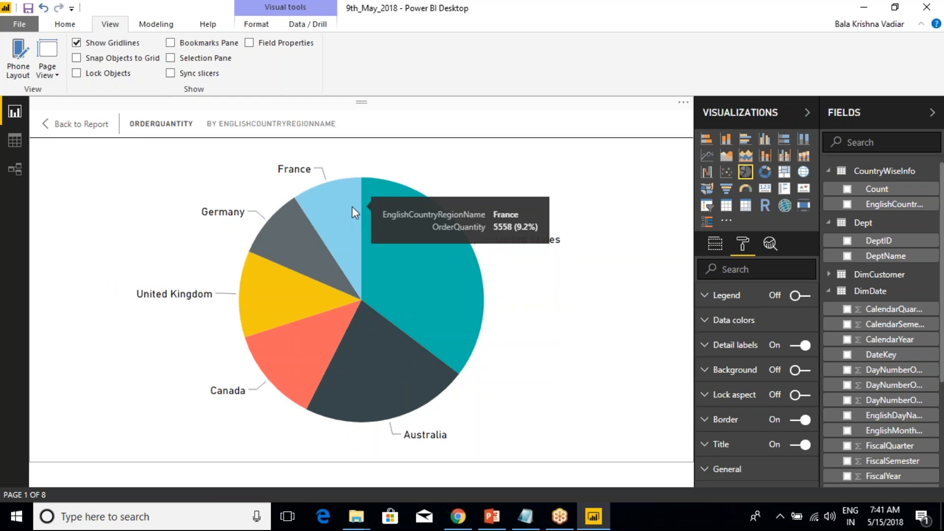
{"action": "left_click", "coordinate": [71, 126]}
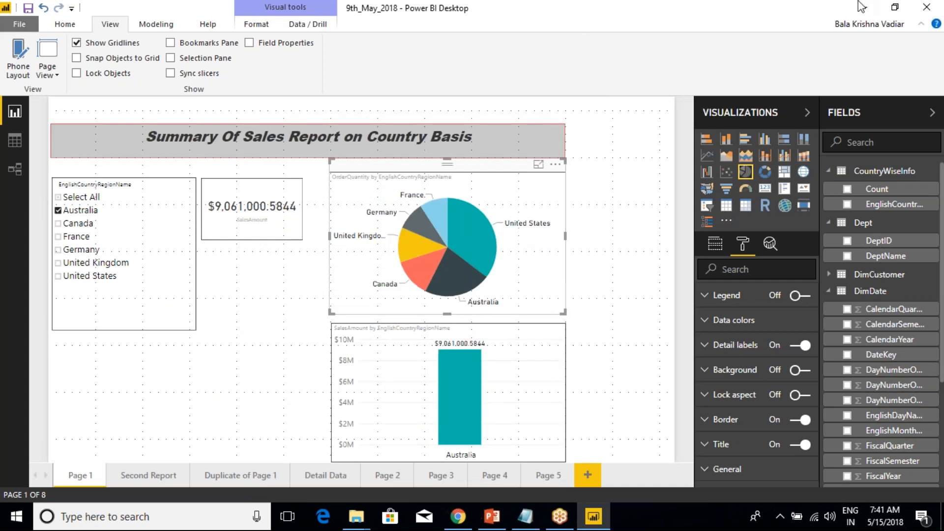
{"action": "left_click", "coordinate": [904, 34]}
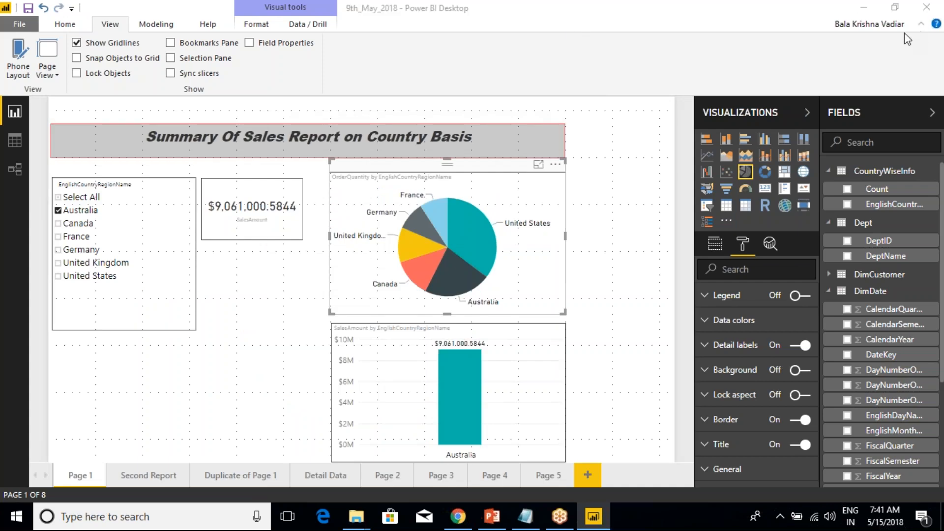
{"action": "left_click", "coordinate": [904, 33]}
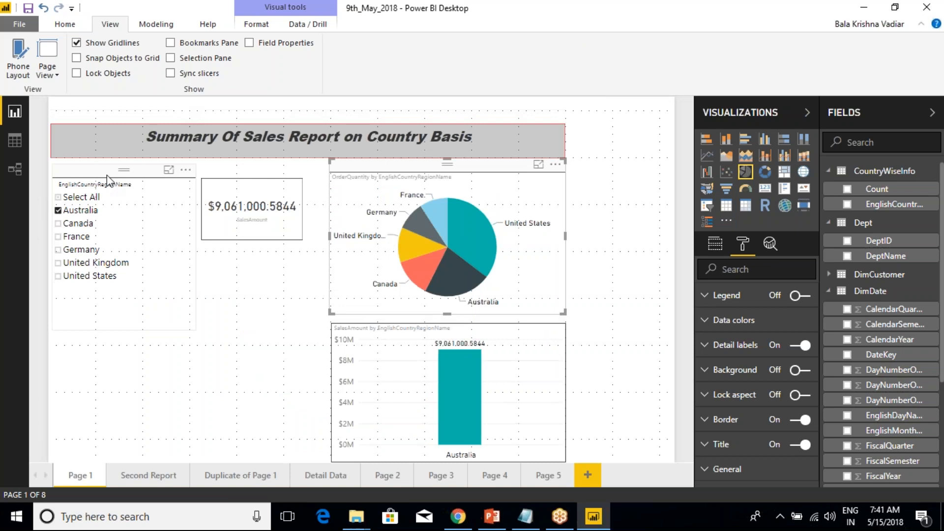
- Switch the country slicer on Page 1 through Canada and France, ending on Germany
{"action": "left_click", "coordinate": [58, 223], "text": "ctrl"}
{"action": "left_click", "coordinate": [58, 211]}
{"action": "left_click", "coordinate": [58, 224]}
{"action": "left_click", "coordinate": [58, 237]}
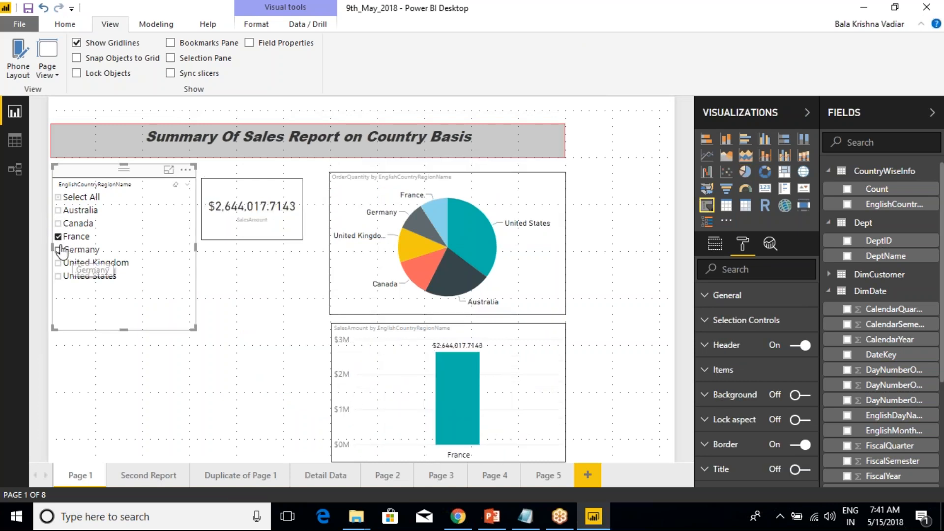
{"action": "left_click", "coordinate": [58, 250]}
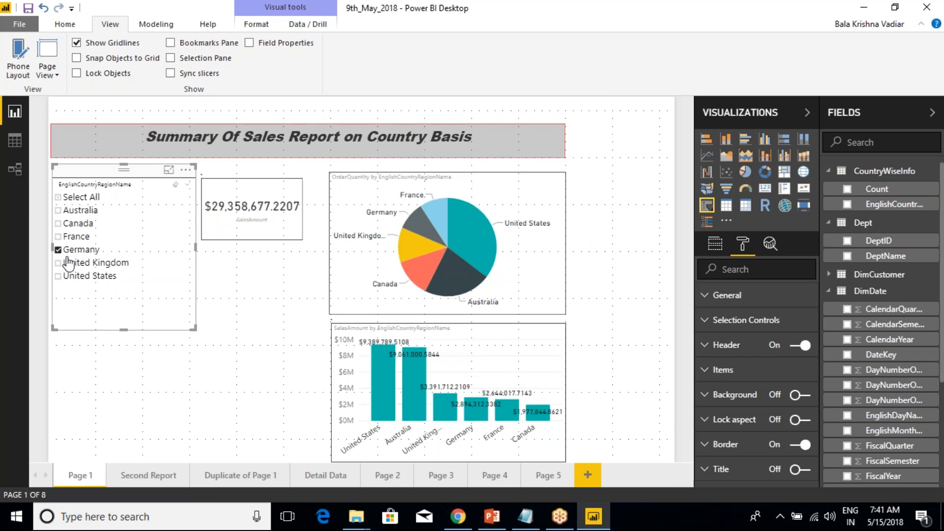
- Check the Second Report and Duplicate of Page 1 pages, then return to Page 1 and clear the Germany filter
{"action": "left_click", "coordinate": [140, 474]}
{"action": "left_click", "coordinate": [242, 477]}
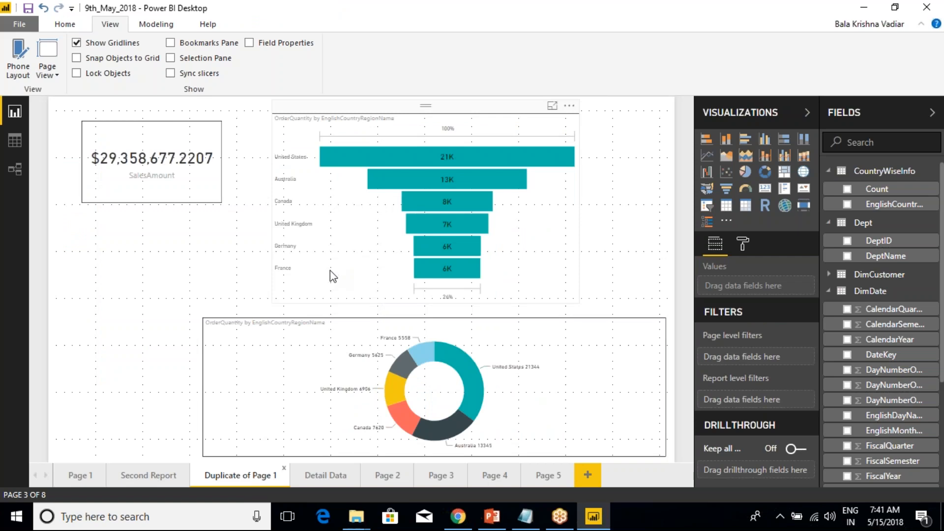
{"action": "left_click", "coordinate": [76, 475]}
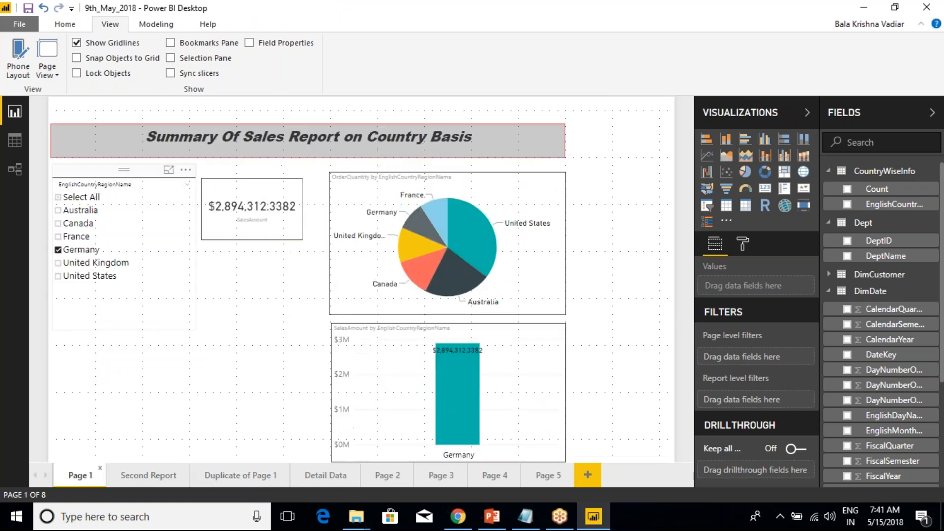
{"action": "left_click", "coordinate": [69, 251]}
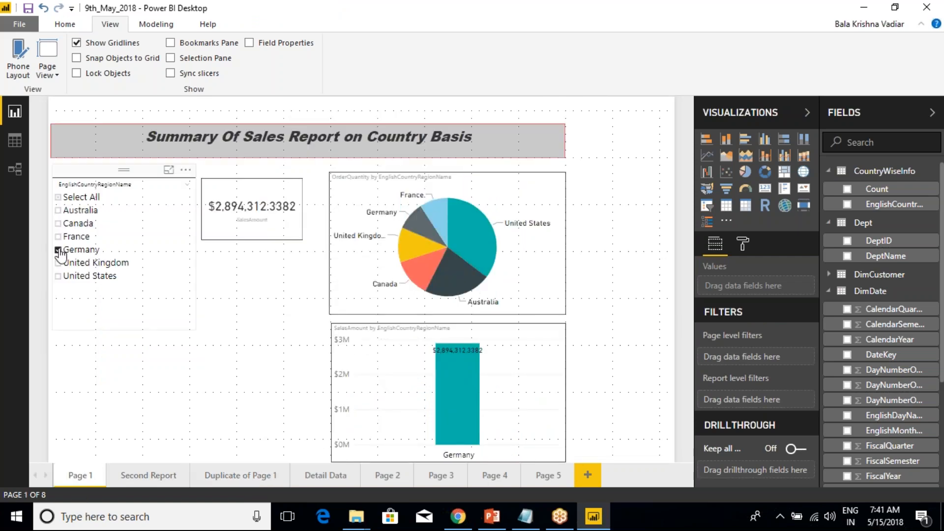
- Examine the Sync slicers page list for the country slicer, focusing on the Page 1 row, and close it
{"action": "left_click", "coordinate": [170, 73]}
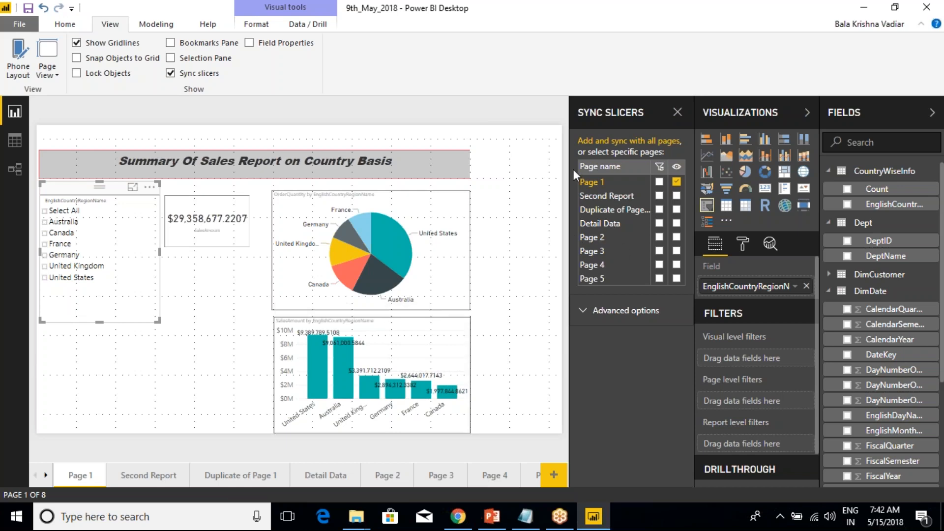
{"action": "key", "text": "ctrl+2"}
{"action": "mouse_move", "coordinate": [563, 171]}
{"action": "left_mouse_down"}
{"action": "mouse_move", "coordinate": [605, 187]}
{"action": "mouse_move", "coordinate": [688, 193]}
{"action": "left_mouse_up"}
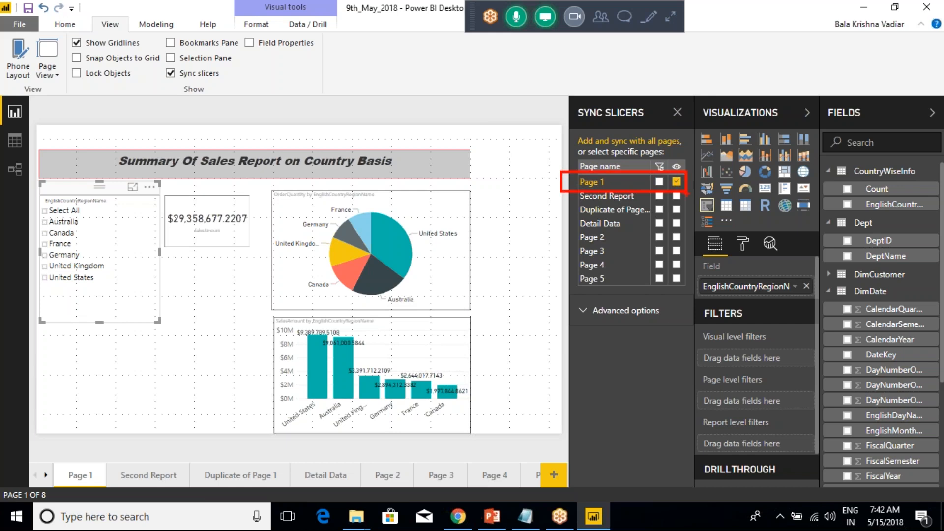
{"action": "key", "text": "Escape"}
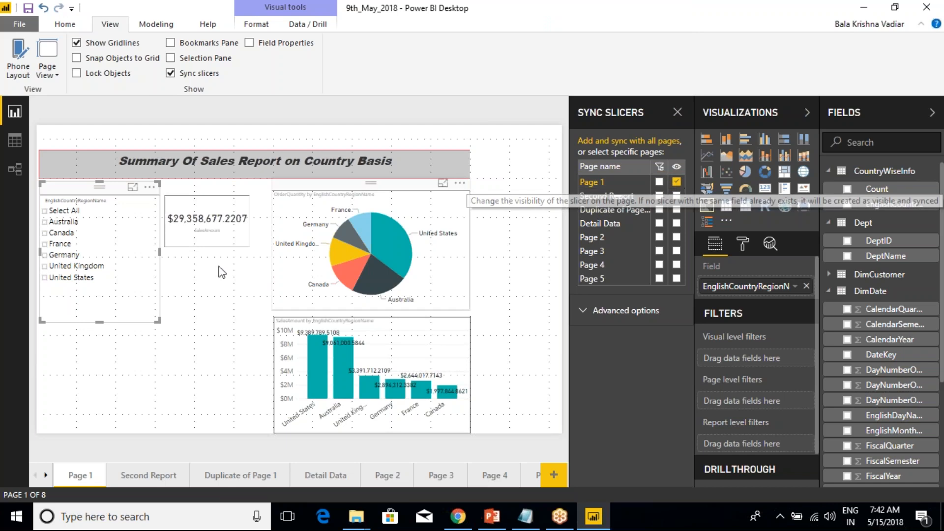
{"action": "left_click", "coordinate": [172, 74]}
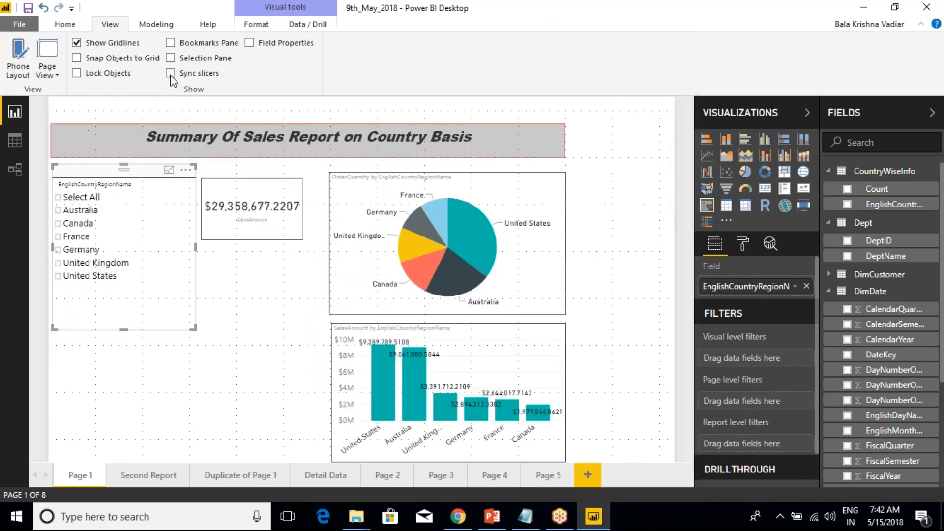
- Filter Page 1 to Germany with the country slicer and compare the visuals on Duplicate of Page 1
{"action": "left_click", "coordinate": [238, 475]}
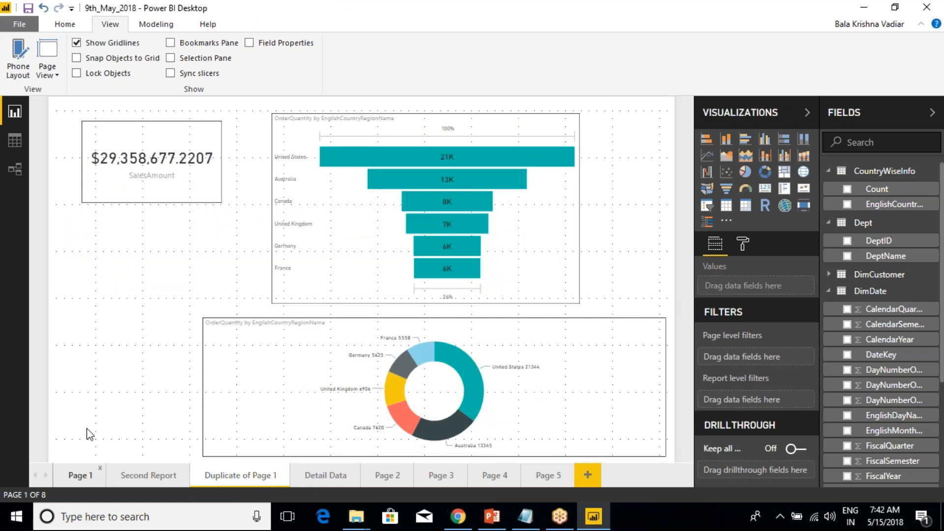
{"action": "left_click", "coordinate": [81, 475]}
{"action": "left_click", "coordinate": [67, 251]}
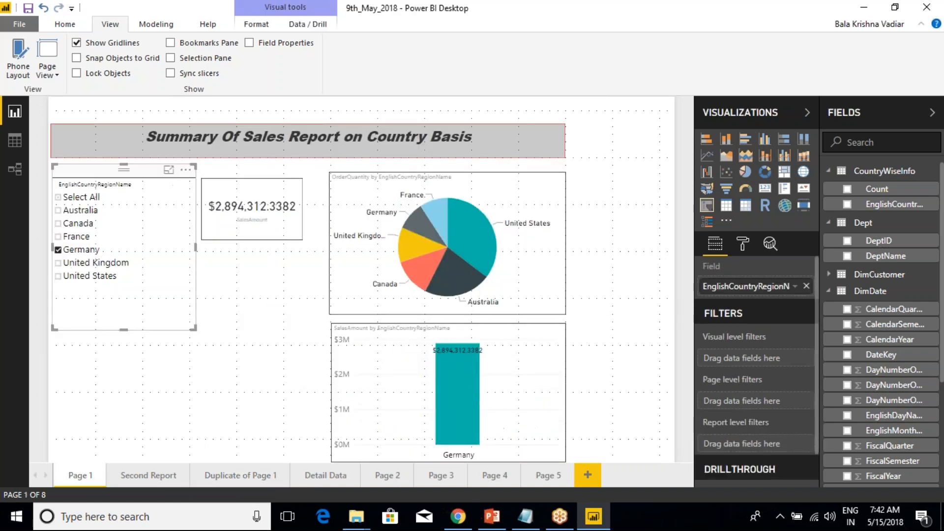
{"action": "left_click", "coordinate": [248, 479]}
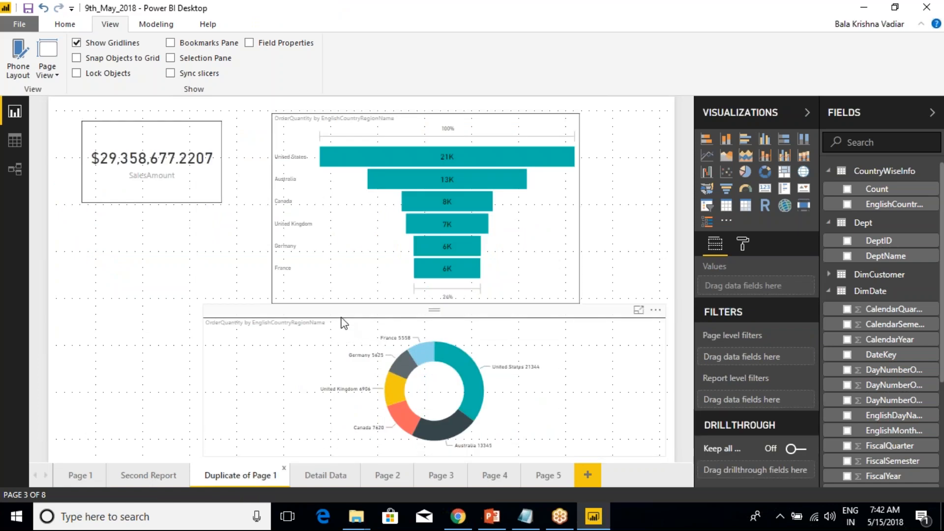
{"action": "left_click", "coordinate": [80, 475]}
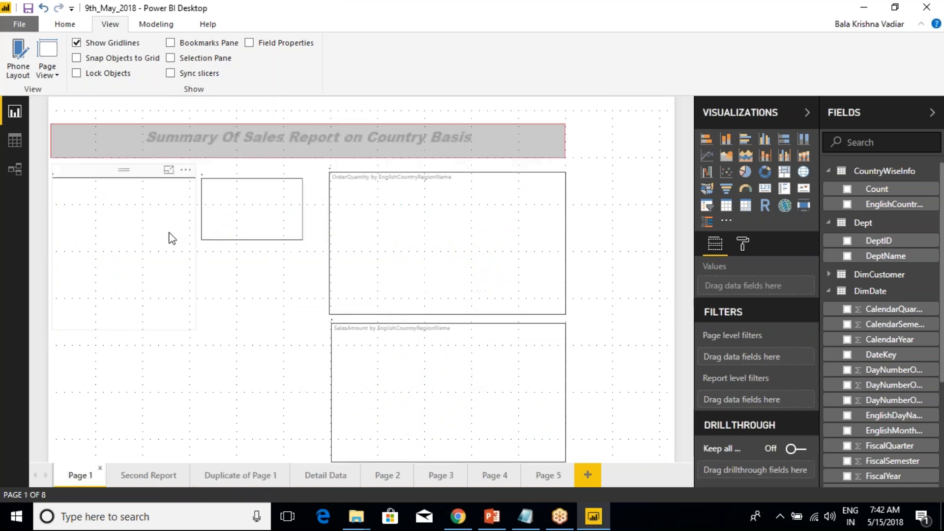
- Sync the Page 1 country slicer to Duplicate of Page 1 as a visible slicer and select it on that page
{"action": "left_click", "coordinate": [192, 72]}
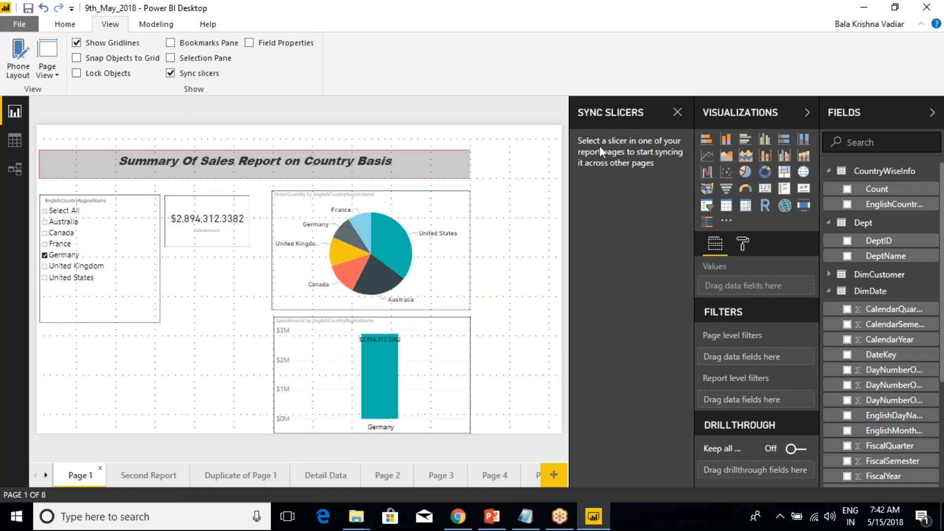
{"action": "left_click", "coordinate": [113, 194]}
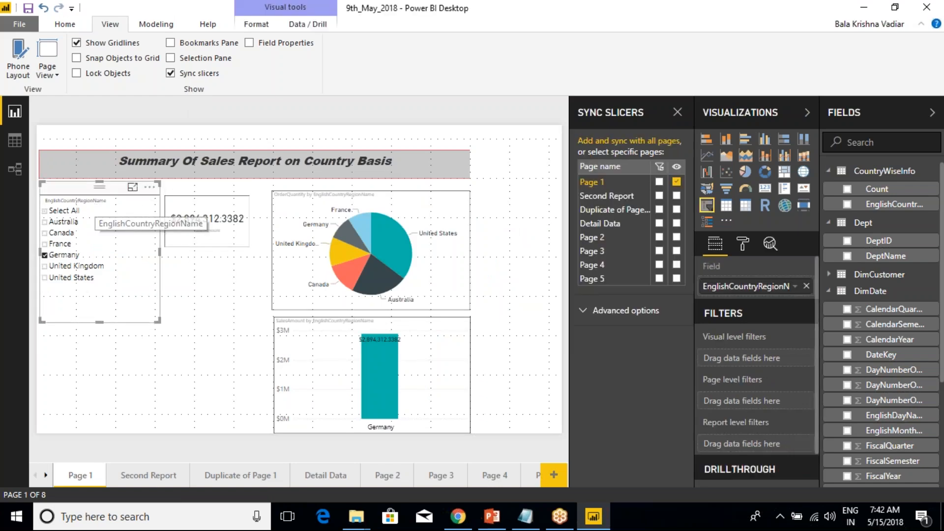
{"action": "left_click", "coordinate": [171, 73]}
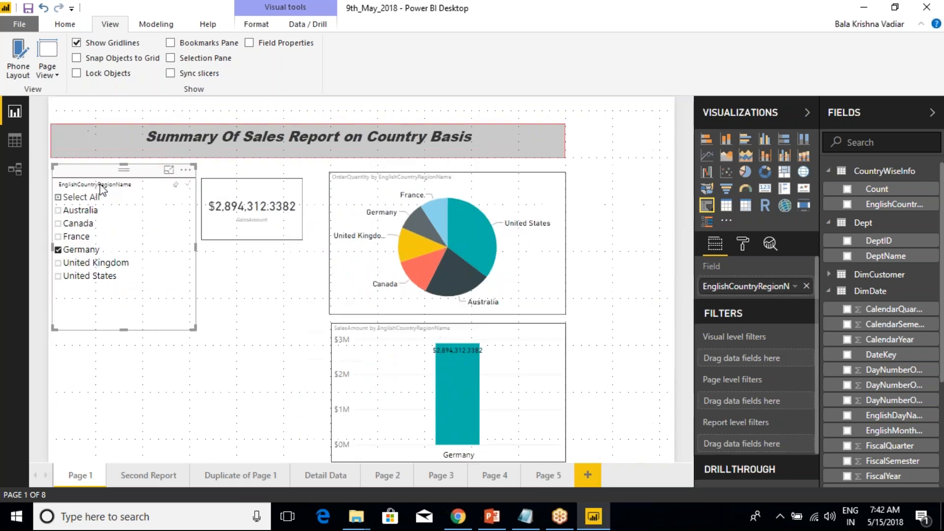
{"action": "left_click", "coordinate": [170, 73]}
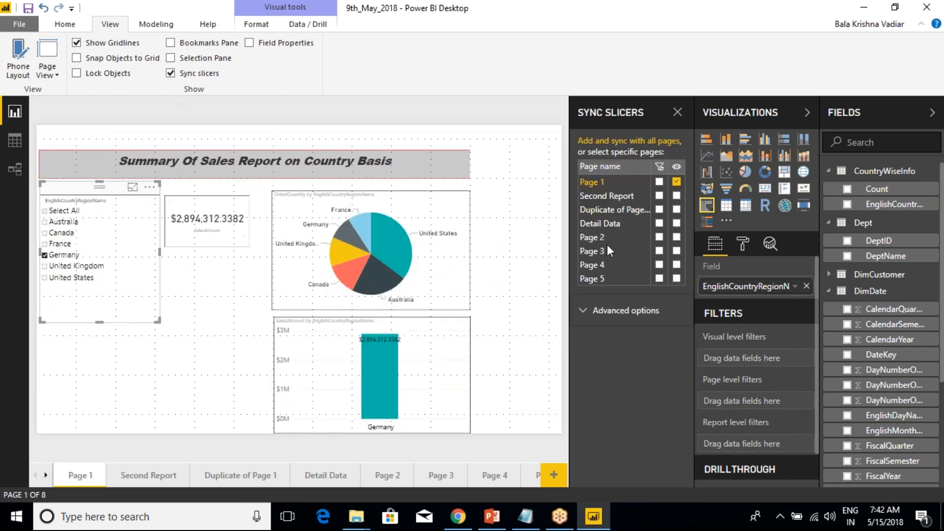
{"action": "left_click", "coordinate": [676, 209]}
{"action": "left_click", "coordinate": [231, 476]}
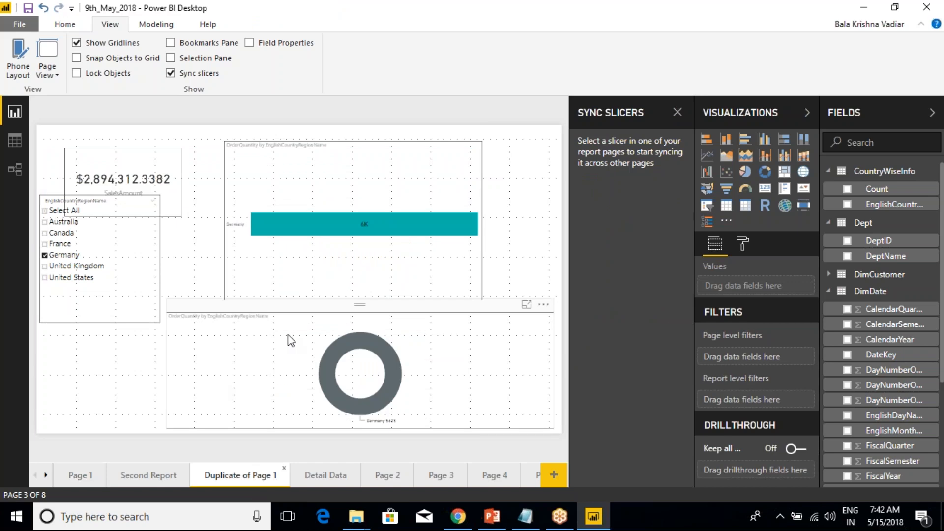
{"action": "left_click", "coordinate": [51, 194]}
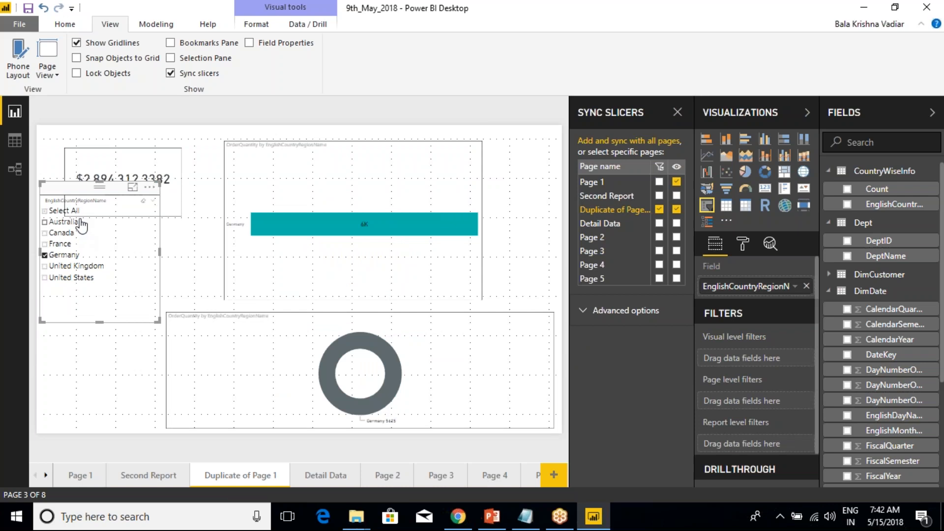
- Move the map on the Second Report page toward the right edge to free space beside it
{"action": "left_click", "coordinate": [132, 477]}
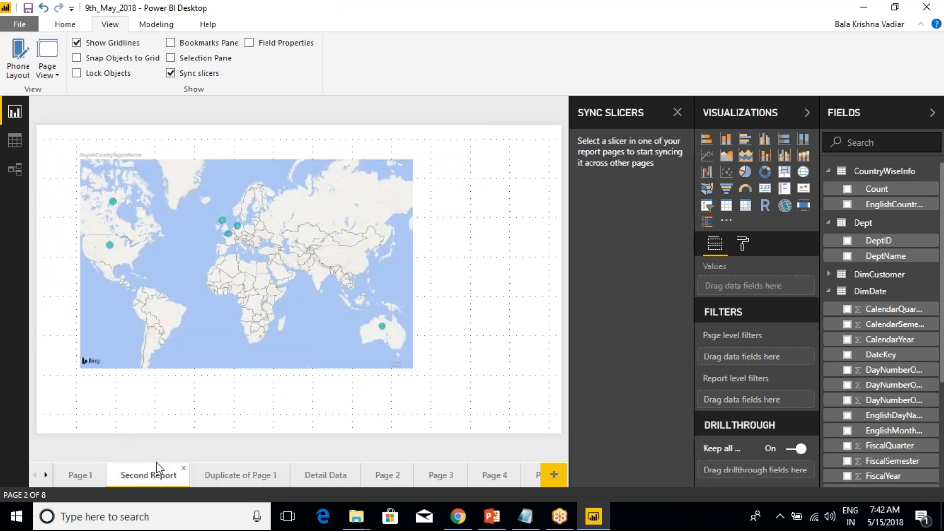
{"action": "left_click", "coordinate": [185, 154]}
{"action": "left_click_drag", "start_coordinate": [186, 154], "coordinate": [329, 149]}
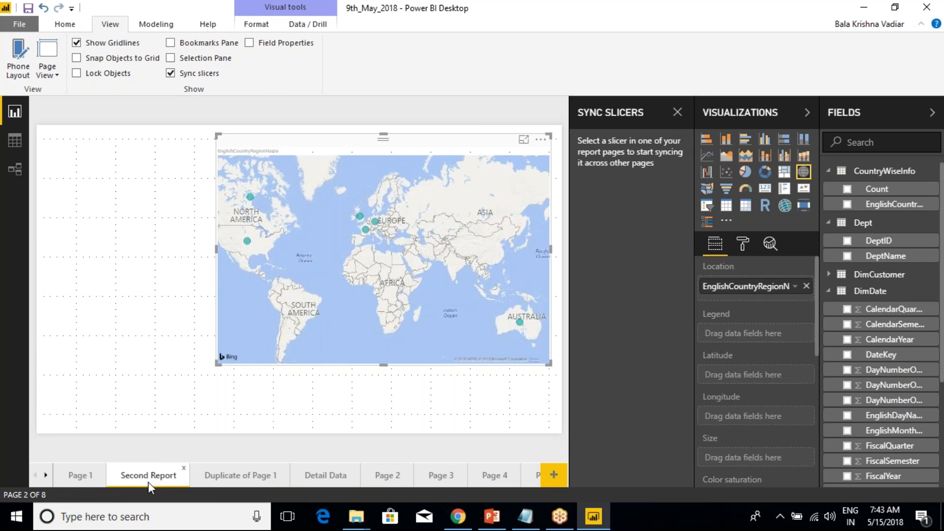
- Make the Page 1 country slicer visible on Second Report, check the filtered map there, and return to Page 1
{"action": "left_click", "coordinate": [70, 470]}
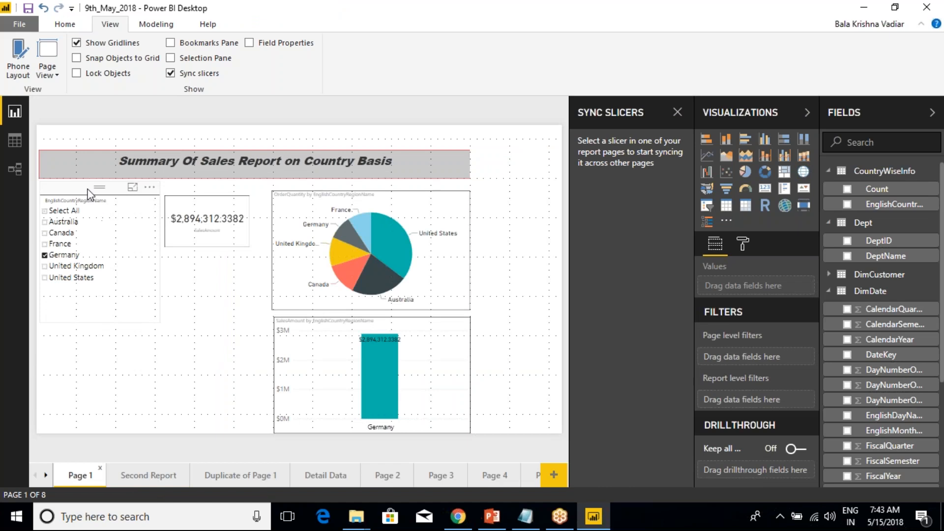
{"action": "left_click", "coordinate": [104, 212]}
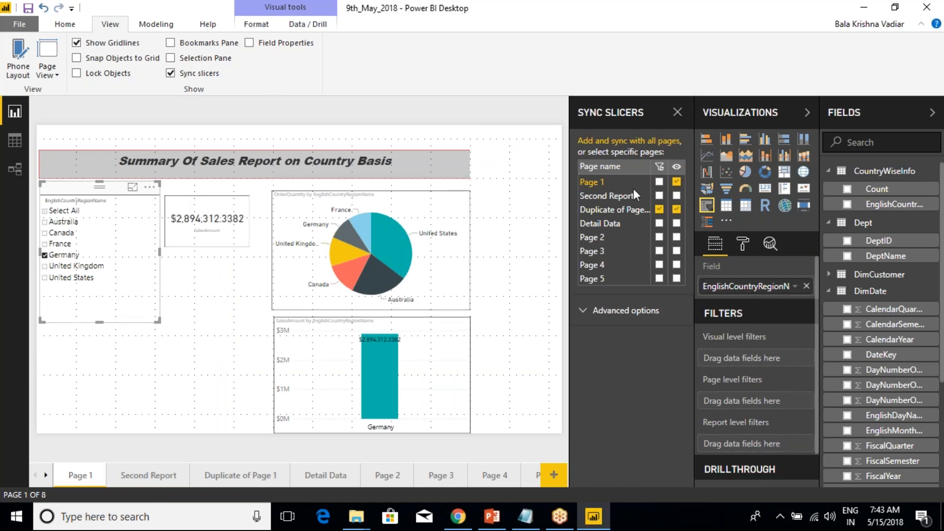
{"action": "left_click", "coordinate": [676, 195]}
{"action": "left_click", "coordinate": [140, 477]}
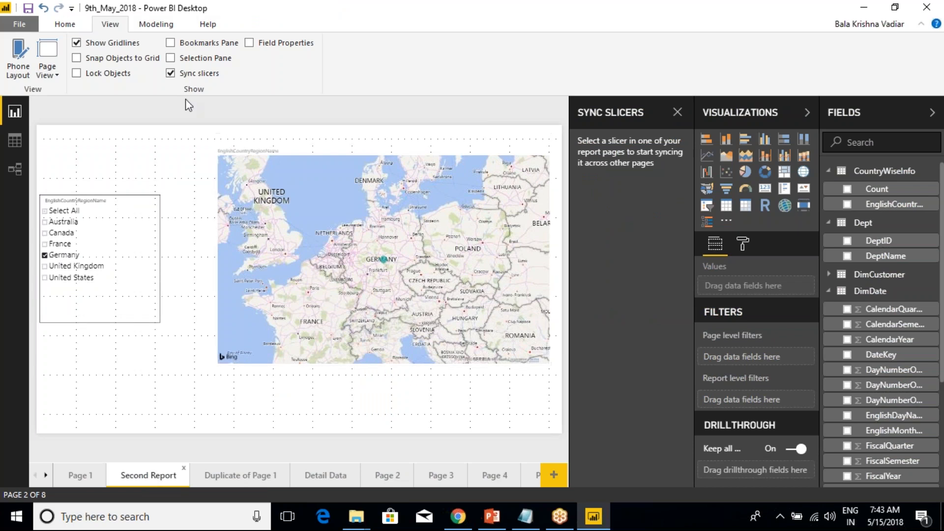
{"action": "left_click", "coordinate": [79, 475]}
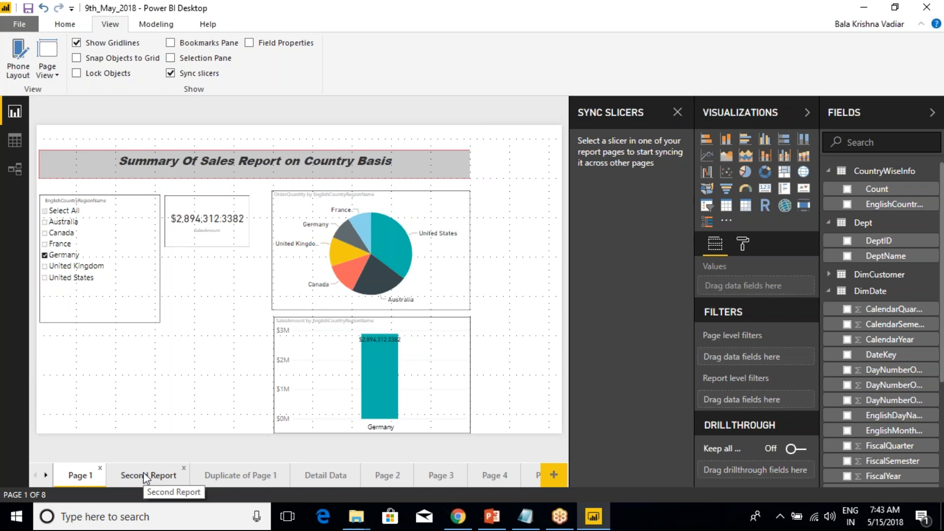
- Select the country slicer on Page 1 and turn off the Sync slicers display
{"action": "left_click", "coordinate": [74, 187]}
{"action": "left_click", "coordinate": [171, 73]}
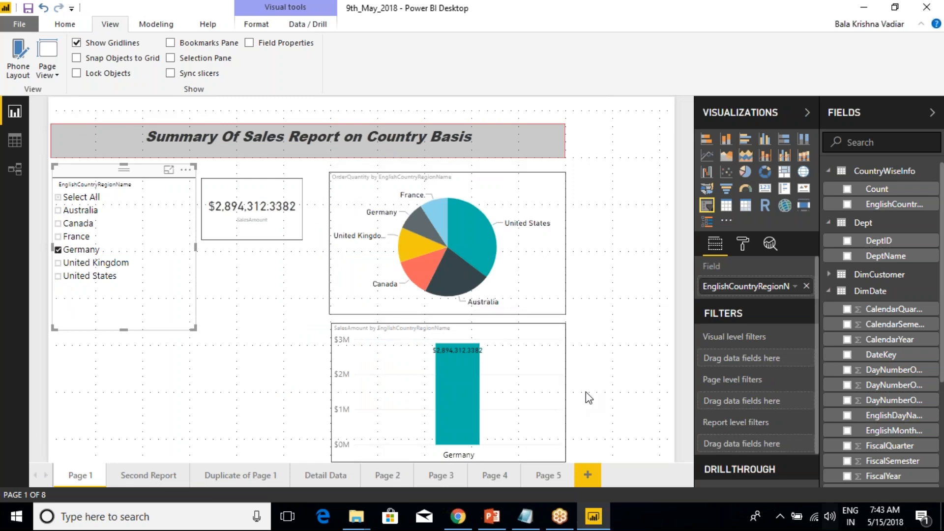
- Switch to the Class Notes file in Notepad and mark the Day-4 "View Menu" entry with "-- Done"
{"action": "left_click", "coordinate": [529, 508]}
{"action": "scroll", "coordinate": [340, 331], "scroll_direction": "down", "scroll_amount": 1}
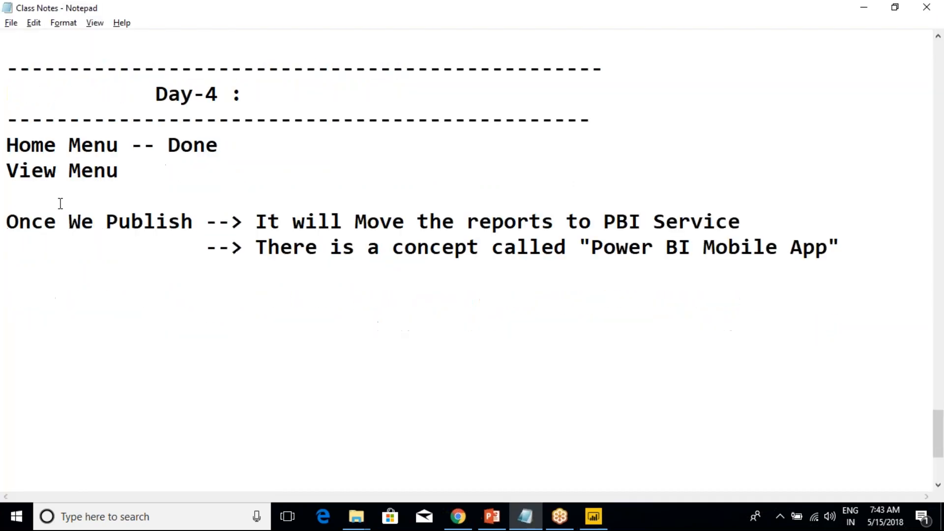
{"action": "left_click", "coordinate": [846, 246]}
{"action": "key", "text": "Return"}
{"action": "left_click", "coordinate": [129, 171]}
{"action": "type", "text": "=="}
{"action": "key", "text": "BackSpace"}
{"action": "key", "text": "BackSpace"}
{"action": "type", "text": "-- Done"}
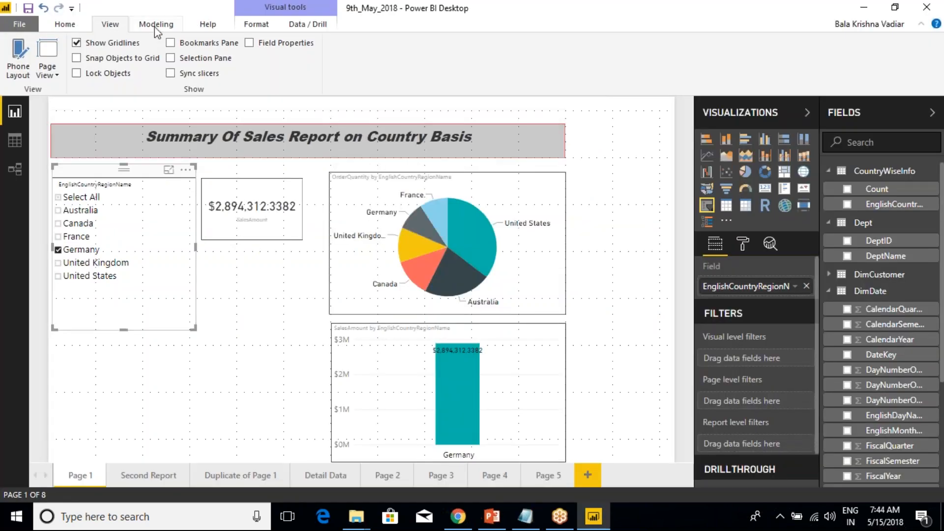
- Return to Power BI Desktop and review the Modeling, View and Help commands, including the help entries among the file options
{"action": "left_click", "coordinate": [156, 25]}
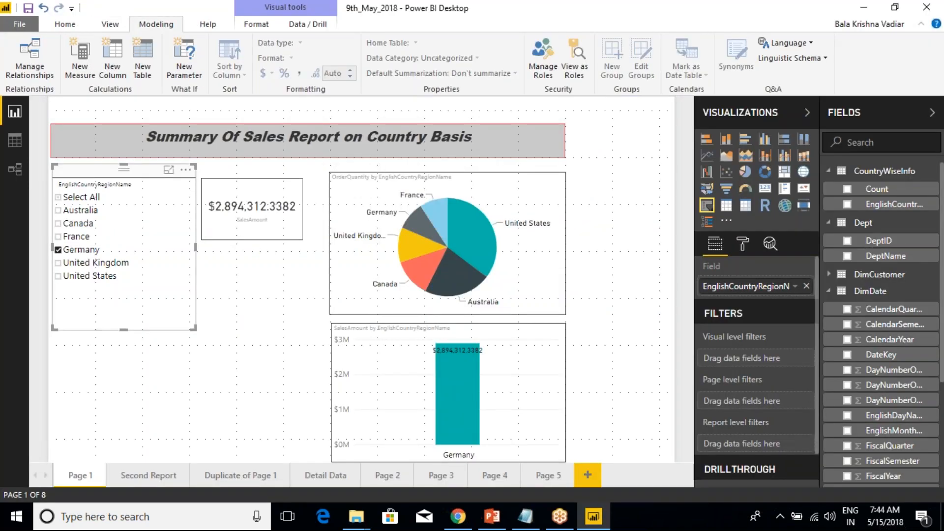
{"action": "left_click", "coordinate": [618, 120]}
{"action": "left_click", "coordinate": [108, 24]}
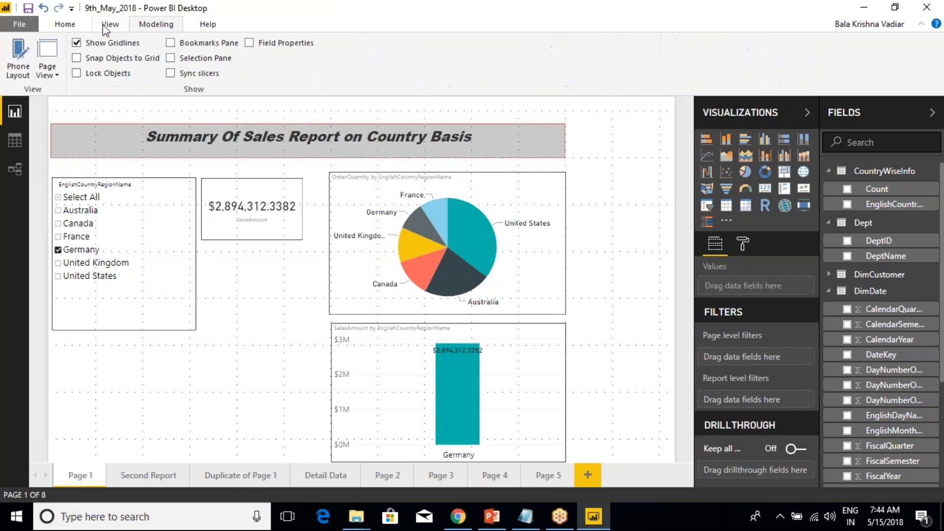
{"action": "left_click", "coordinate": [156, 24]}
{"action": "left_click", "coordinate": [208, 28]}
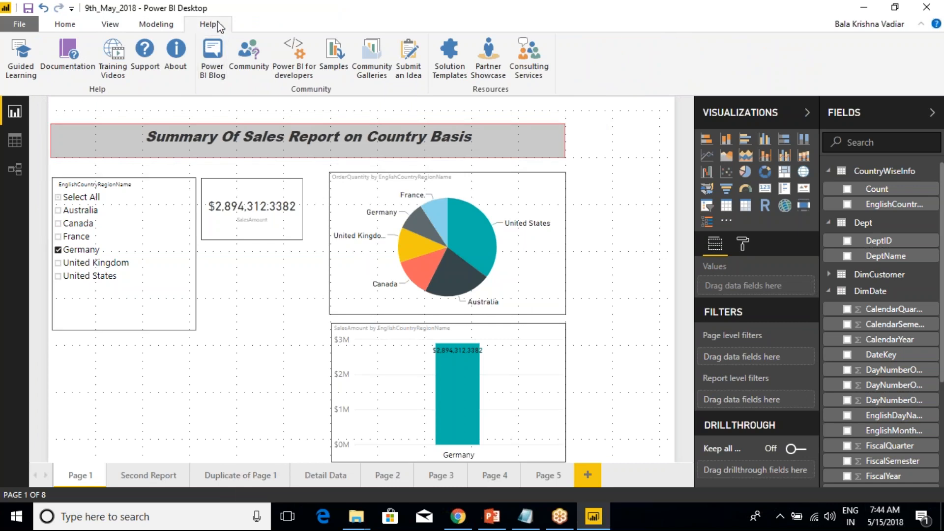
{"action": "left_click", "coordinate": [19, 25]}
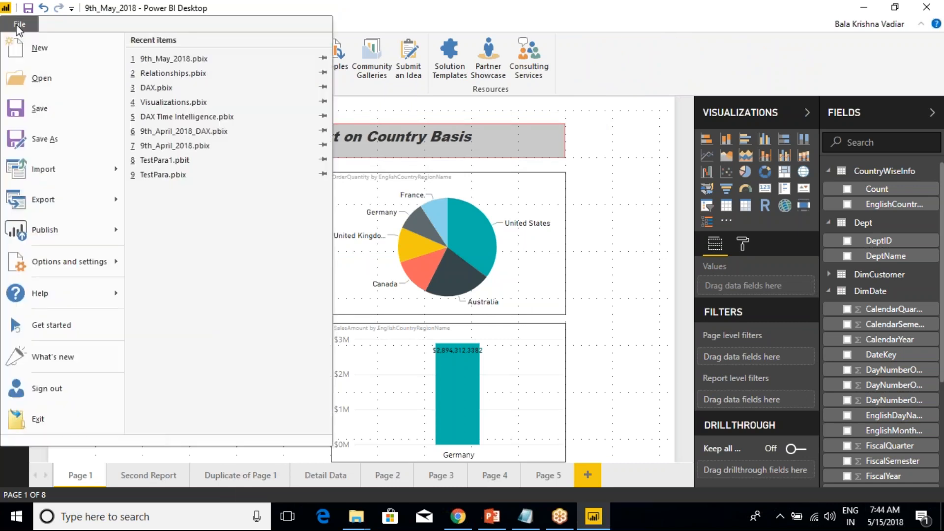
{"action": "mouse_move", "coordinate": [46, 294]}
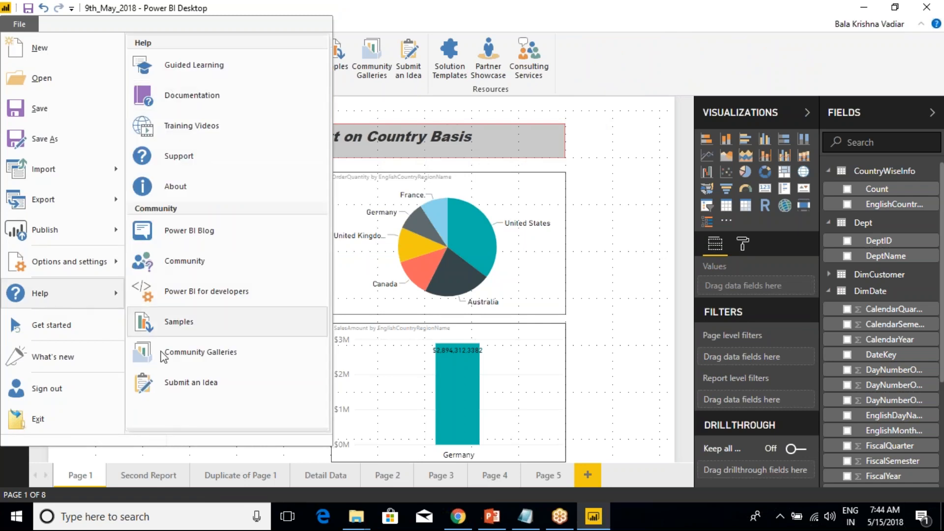
{"action": "left_click", "coordinate": [633, 95]}
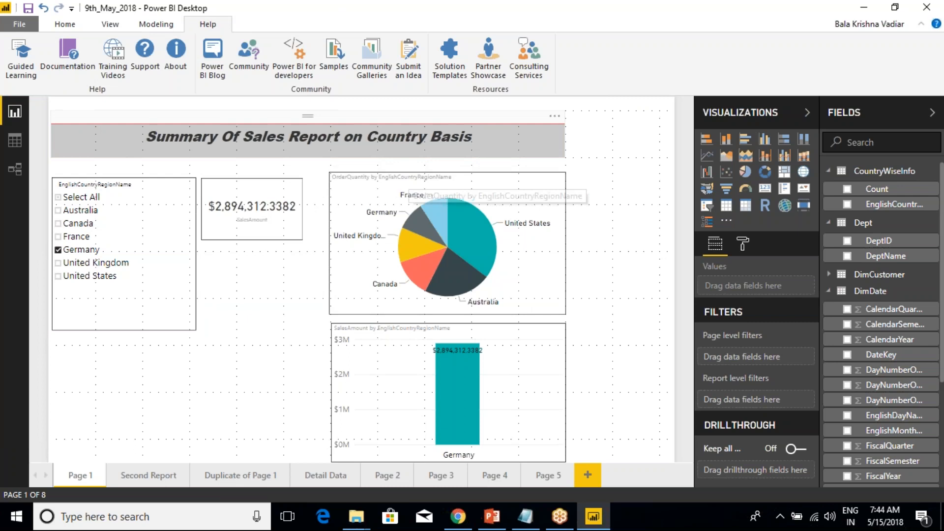
- Open the online Documentation and skim the Power BI Desktop getting started guide from the introduction to the Shape data section
{"action": "left_click", "coordinate": [75, 65]}
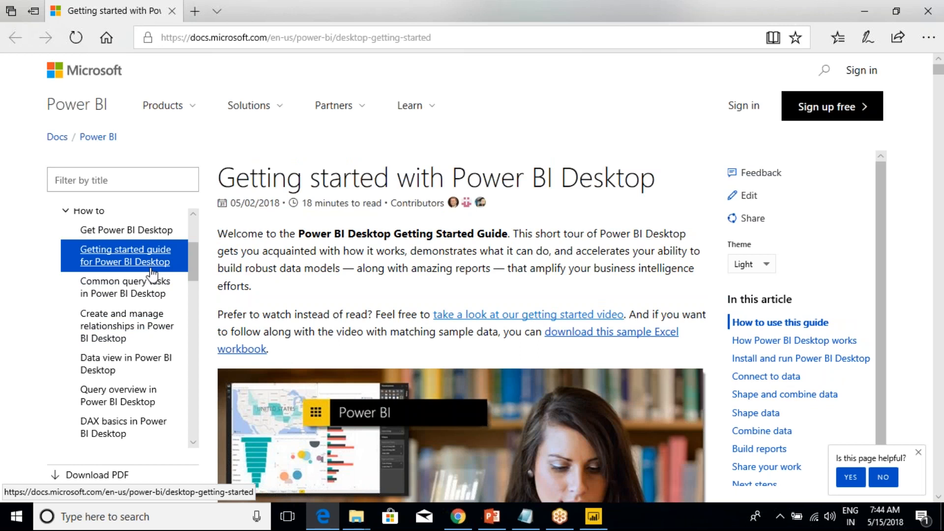
{"action": "scroll", "coordinate": [423, 333], "scroll_direction": "down", "scroll_amount": 10}
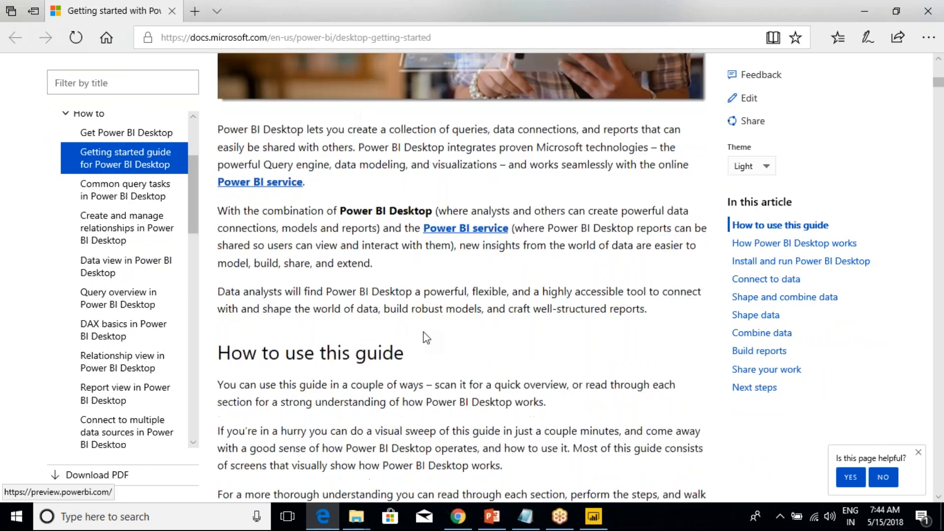
{"action": "scroll", "coordinate": [495, 385], "scroll_direction": "down", "scroll_amount": 10}
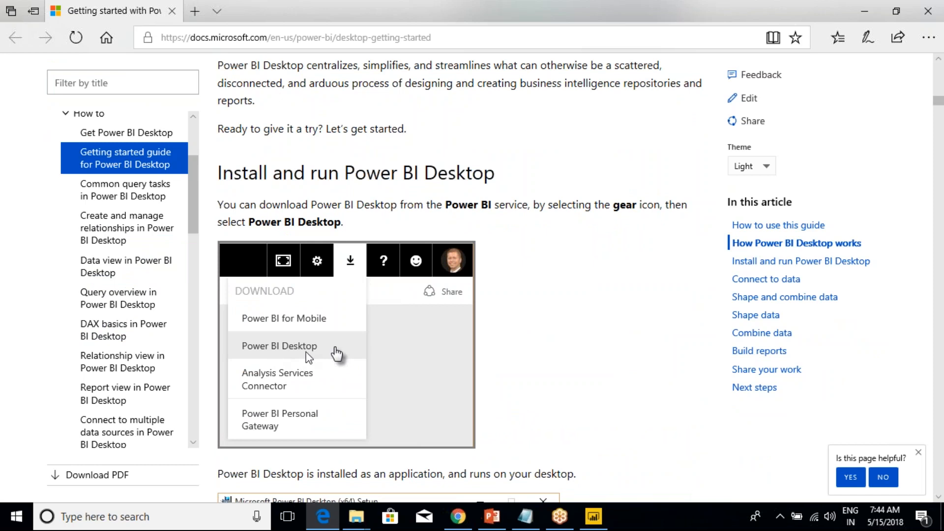
{"action": "scroll", "coordinate": [309, 344], "scroll_direction": "down", "scroll_amount": 4}
{"action": "scroll", "coordinate": [309, 333], "scroll_direction": "down", "scroll_amount": 10}
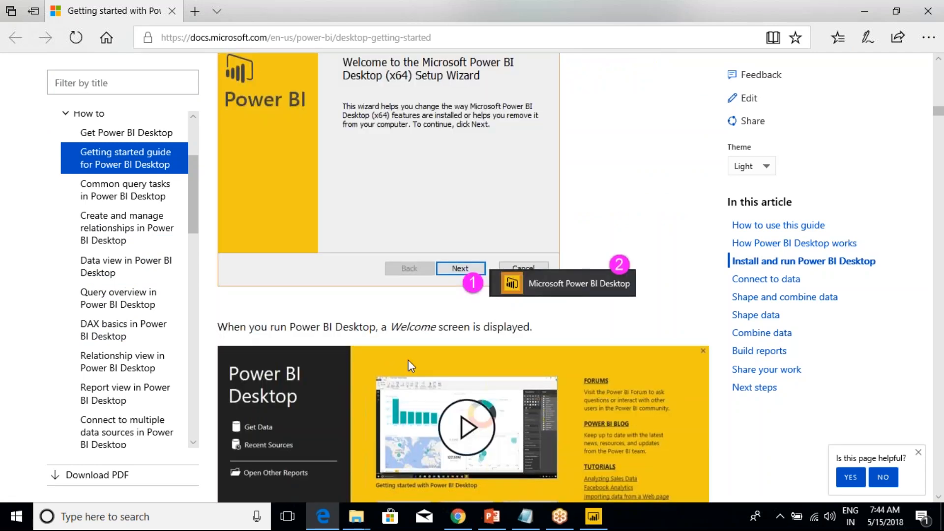
{"action": "scroll", "coordinate": [390, 310], "scroll_direction": "down", "scroll_amount": 4}
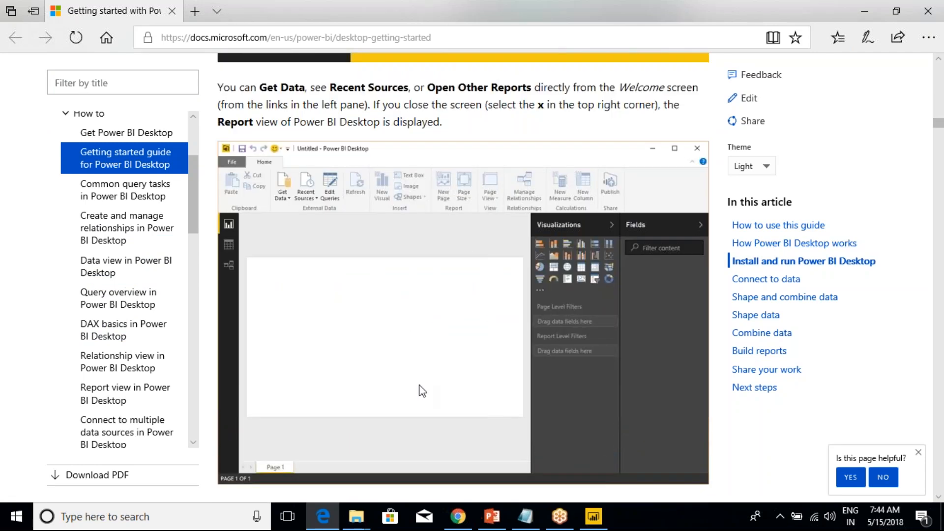
{"action": "scroll", "coordinate": [421, 389], "scroll_direction": "down", "scroll_amount": 10}
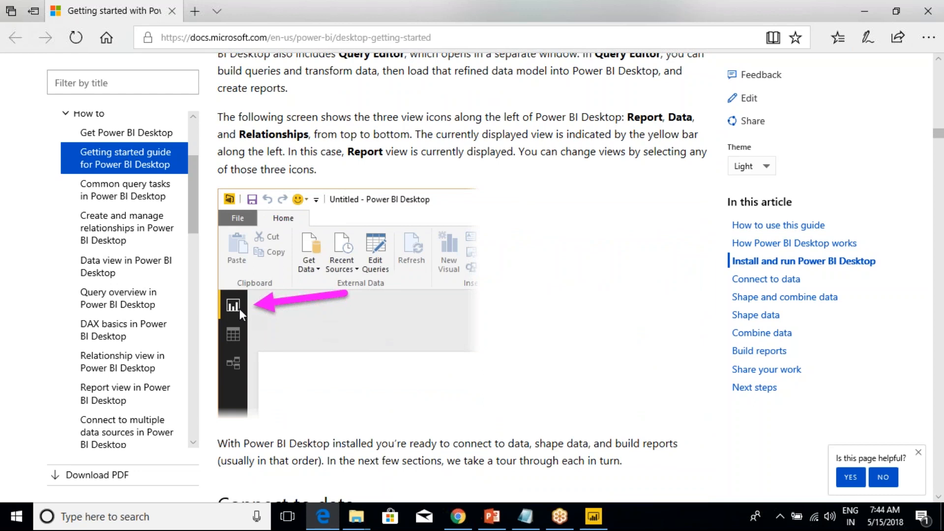
{"action": "scroll", "coordinate": [237, 308], "scroll_direction": "down", "scroll_amount": 10}
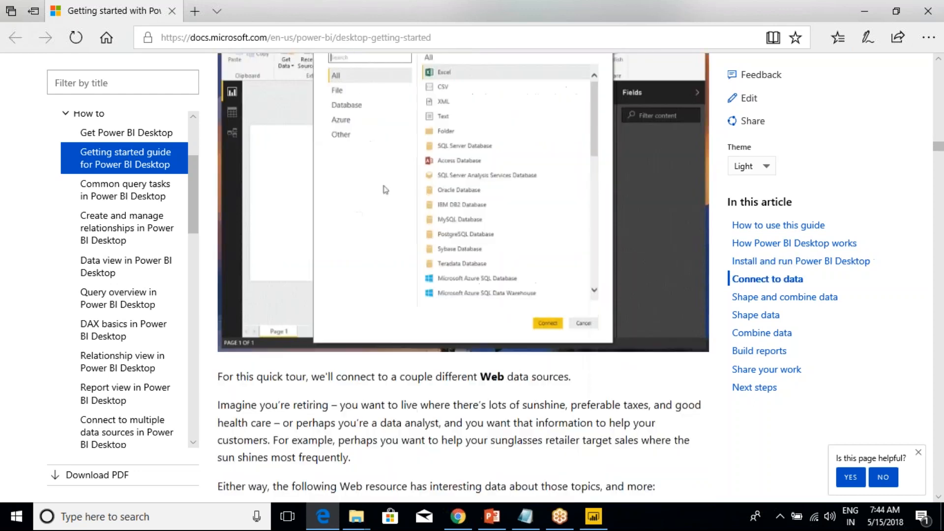
{"action": "scroll", "coordinate": [289, 352], "scroll_direction": "up", "scroll_amount": 4}
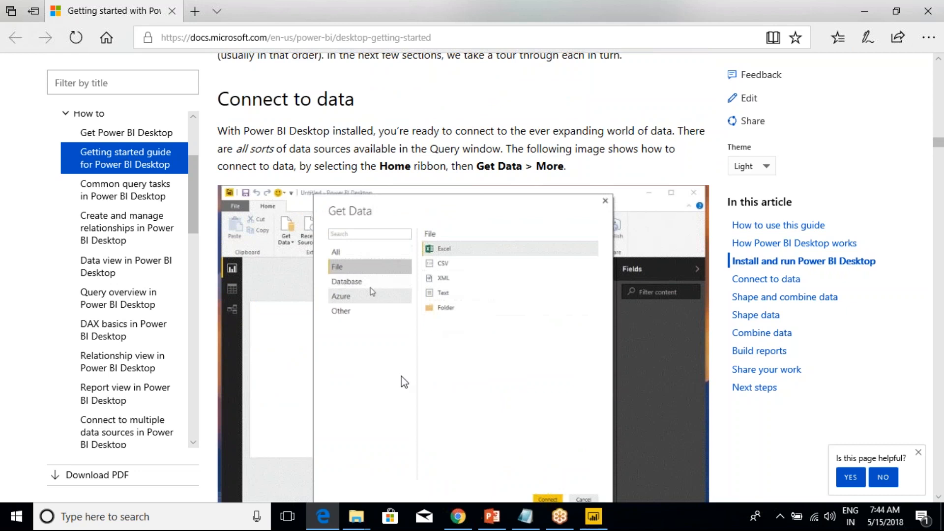
{"action": "scroll", "coordinate": [402, 381], "scroll_direction": "down", "scroll_amount": 5}
{"action": "scroll", "coordinate": [330, 378], "scroll_direction": "down", "scroll_amount": 4}
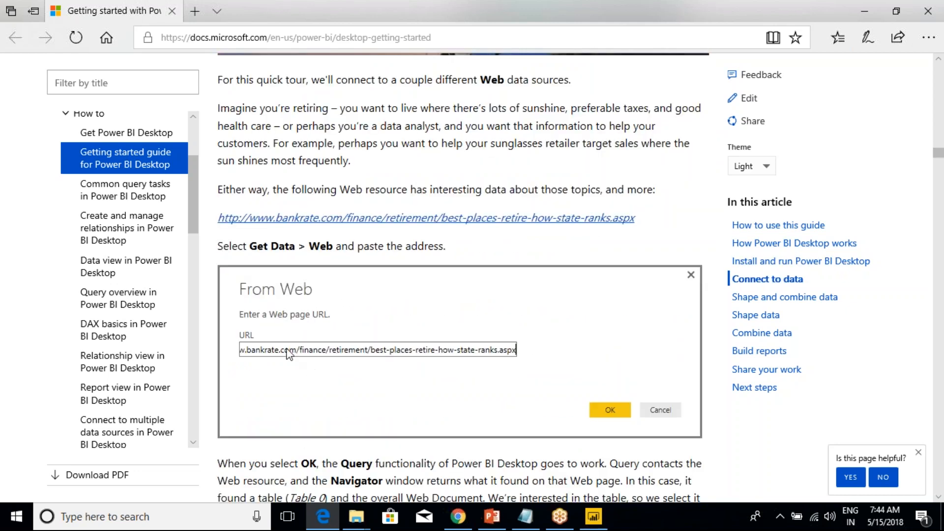
{"action": "scroll", "coordinate": [338, 370], "scroll_direction": "down", "scroll_amount": 13}
{"action": "scroll", "coordinate": [338, 370], "scroll_direction": "down", "scroll_amount": 20}
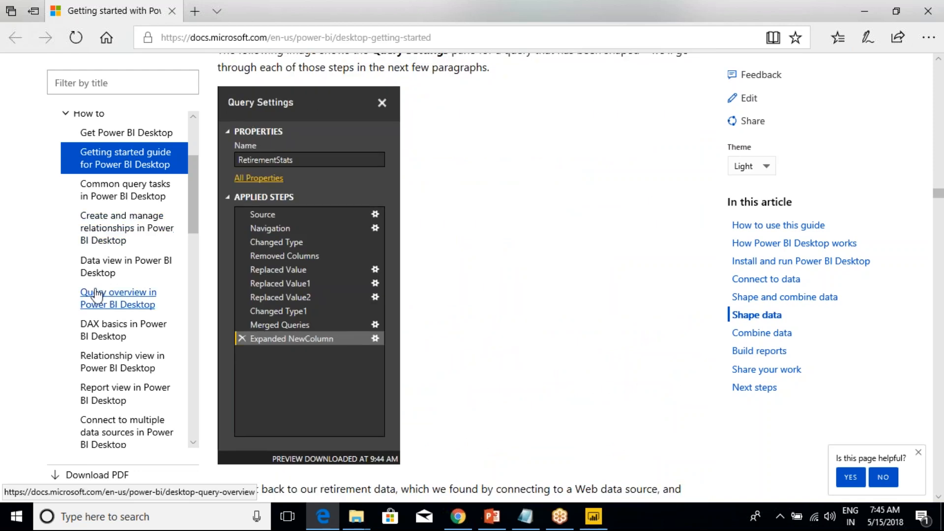
- Open the article on creating and managing relationships and examine its Edit a relationship, Cardinality and Cross filter direction sections
{"action": "left_click", "coordinate": [103, 229]}
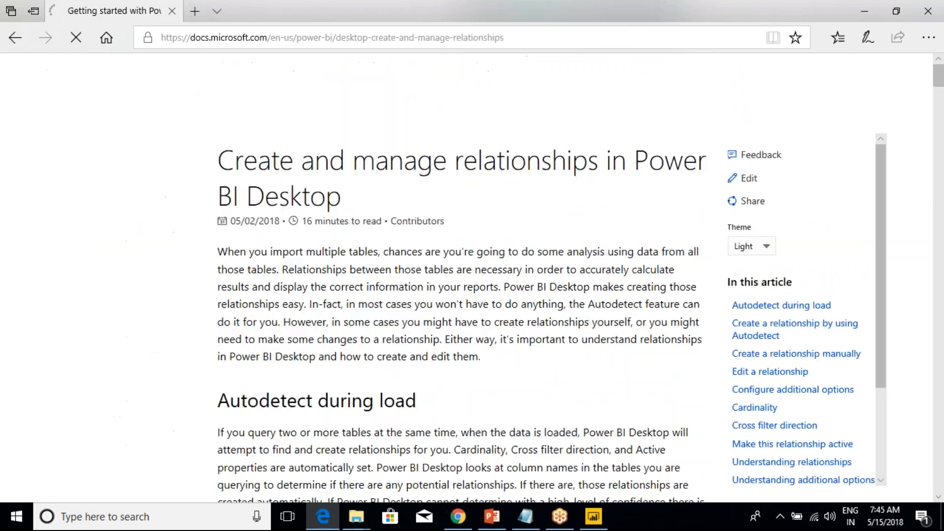
{"action": "scroll", "coordinate": [354, 384], "scroll_direction": "down", "scroll_amount": 15}
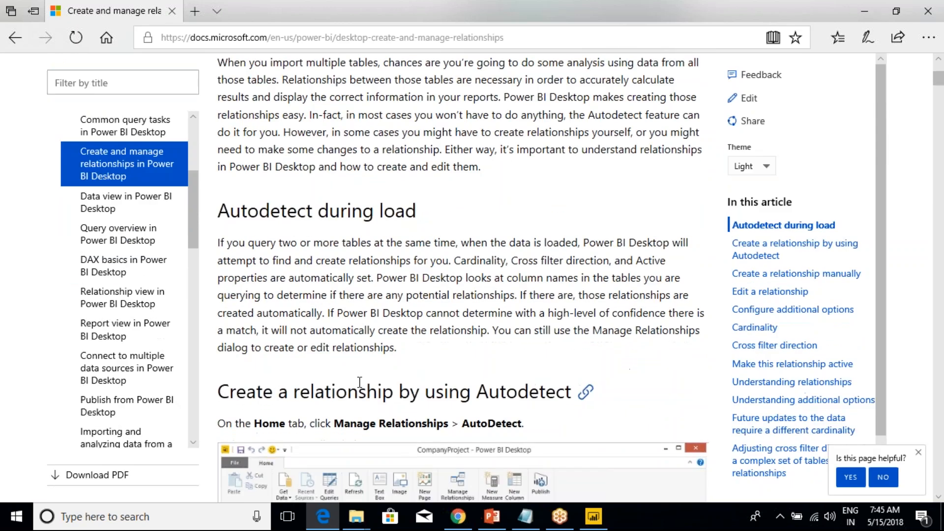
{"action": "scroll", "coordinate": [269, 209], "scroll_direction": "down", "scroll_amount": 8}
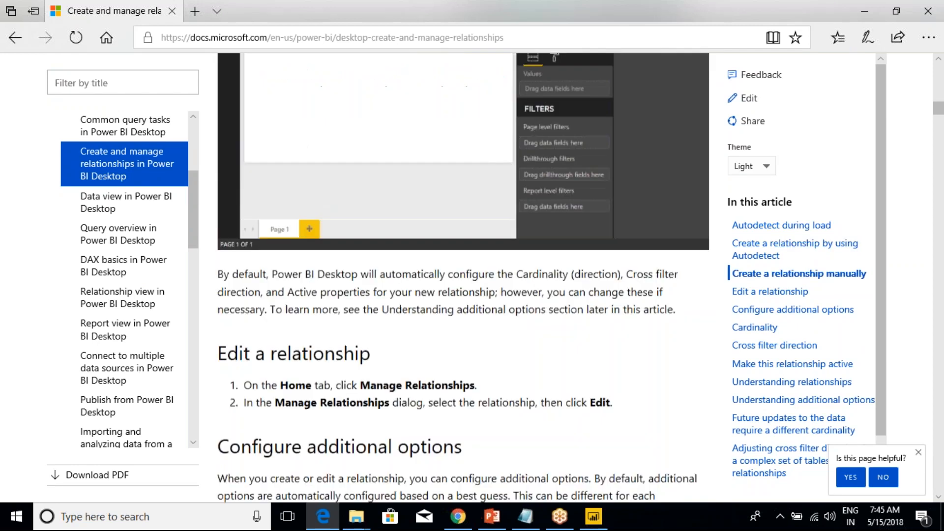
{"action": "left_click_drag", "start_coordinate": [270, 208], "coordinate": [344, 209]}
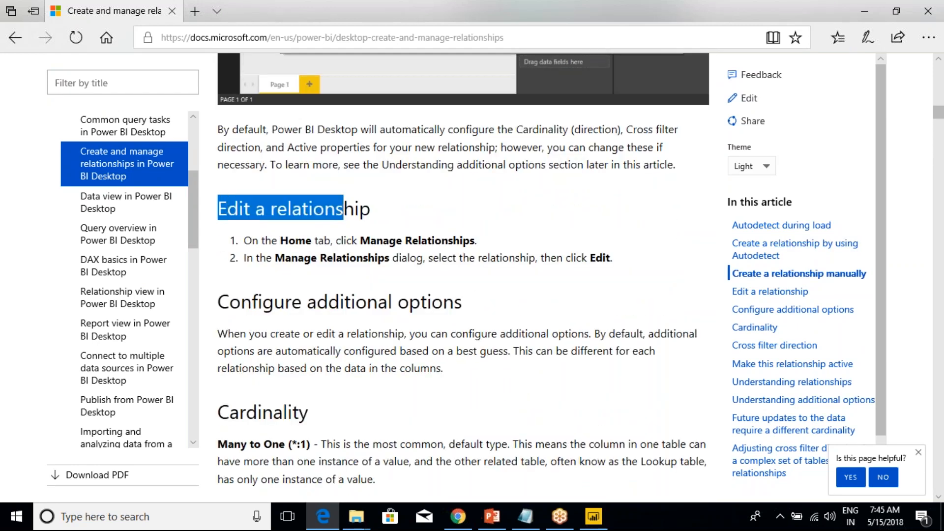
{"action": "scroll", "coordinate": [344, 211], "scroll_direction": "down", "scroll_amount": 10}
{"action": "scroll", "coordinate": [462, 275], "scroll_direction": "up", "scroll_amount": 10}
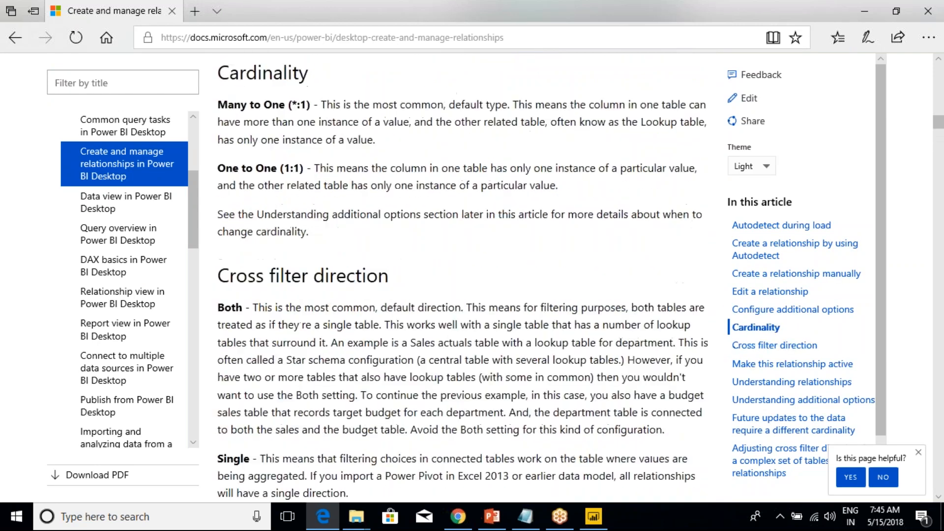
{"action": "left_click_drag", "start_coordinate": [233, 241], "coordinate": [264, 241]}
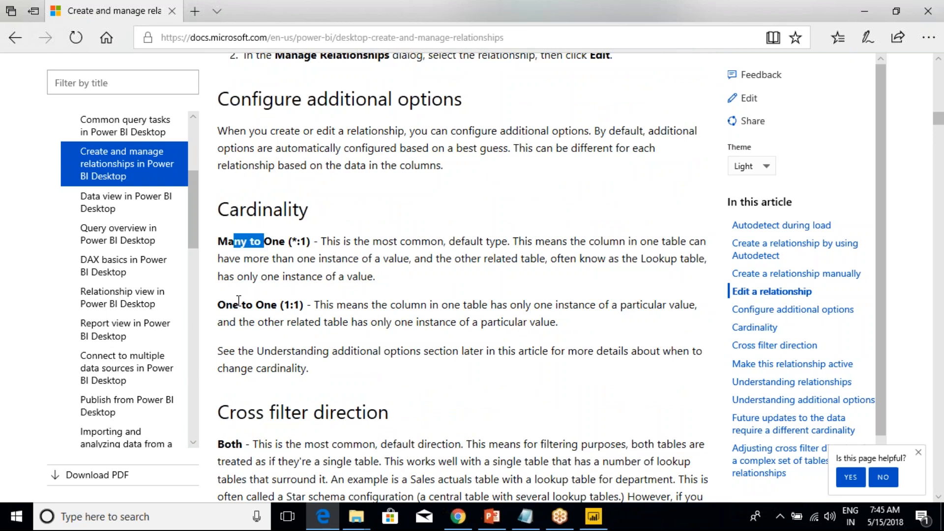
{"action": "left_click_drag", "start_coordinate": [219, 305], "coordinate": [314, 322]}
{"action": "scroll", "coordinate": [315, 322], "scroll_direction": "down", "scroll_amount": 3}
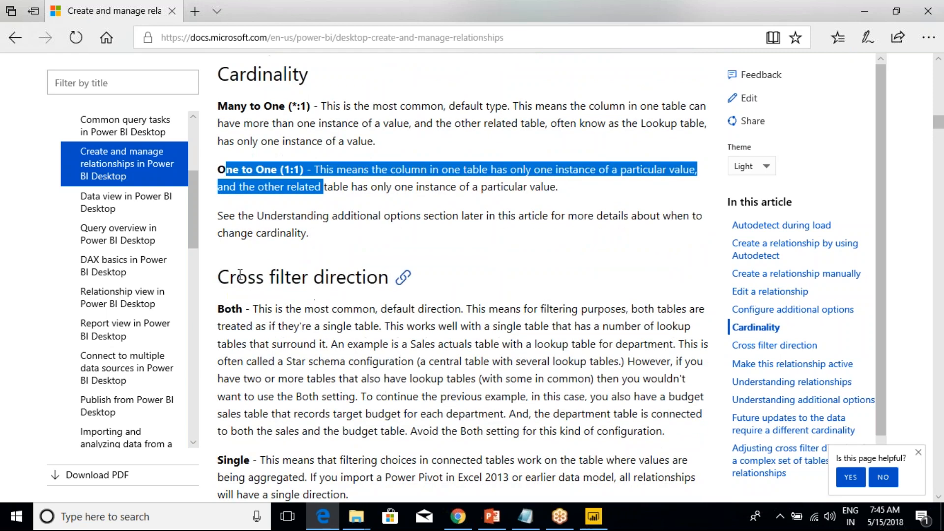
{"action": "left_click_drag", "start_coordinate": [236, 277], "coordinate": [324, 277]}
{"action": "scroll", "coordinate": [281, 327], "scroll_direction": "down", "scroll_amount": 3}
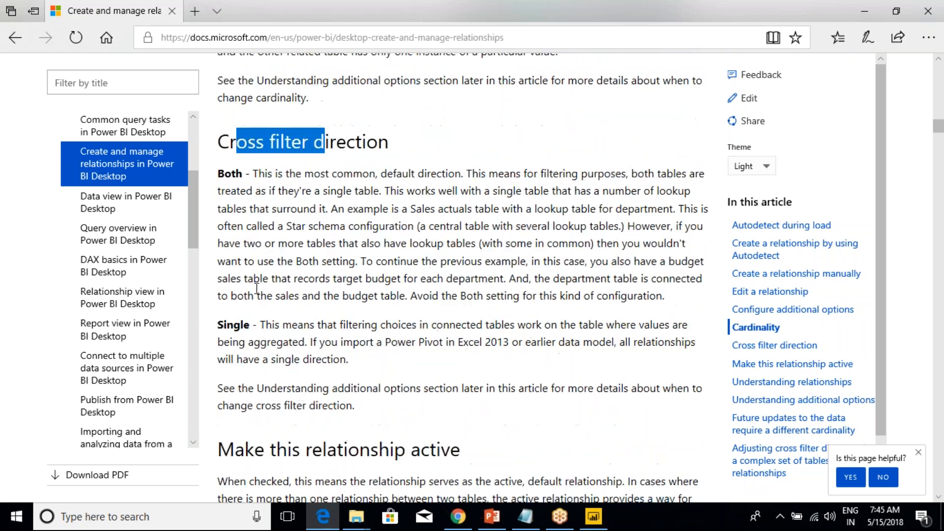
{"action": "double_click", "coordinate": [228, 174]}
{"action": "double_click", "coordinate": [233, 325]}
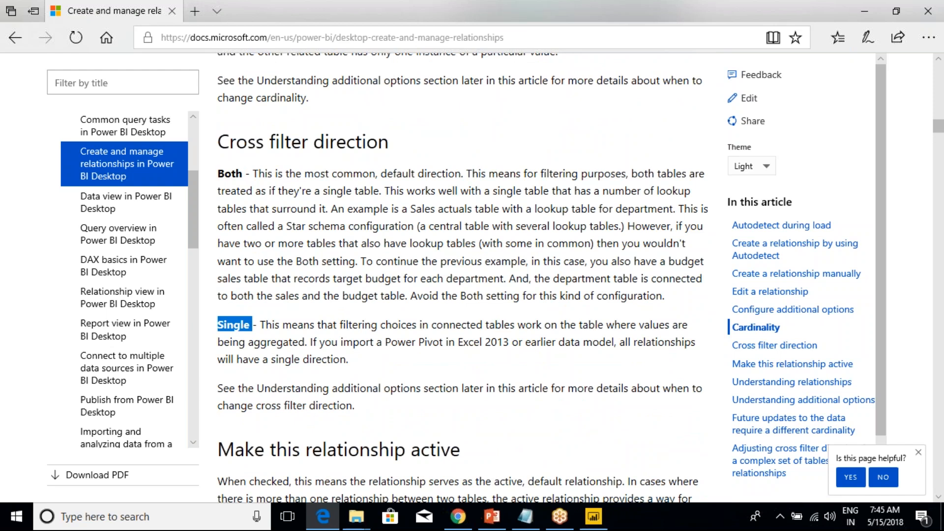
{"action": "left_click_drag", "start_coordinate": [358, 412], "coordinate": [213, 192]}
{"action": "left_click", "coordinate": [259, 296]}
- Skim the article from Make this relationship active through the different-cardinality section, and close it to return to Power BI Desktop
{"action": "scroll", "coordinate": [305, 326], "scroll_direction": "down", "scroll_amount": 10}
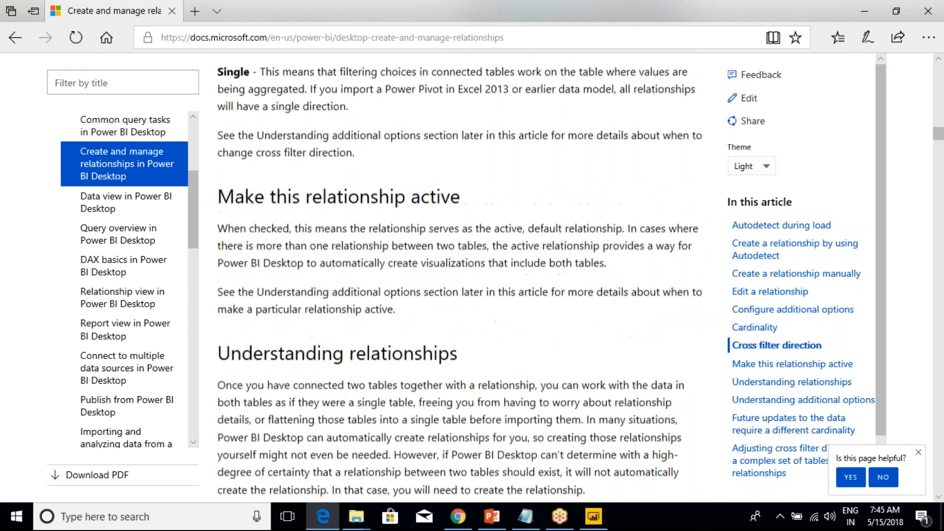
{"action": "scroll", "coordinate": [305, 325], "scroll_direction": "down", "scroll_amount": 15}
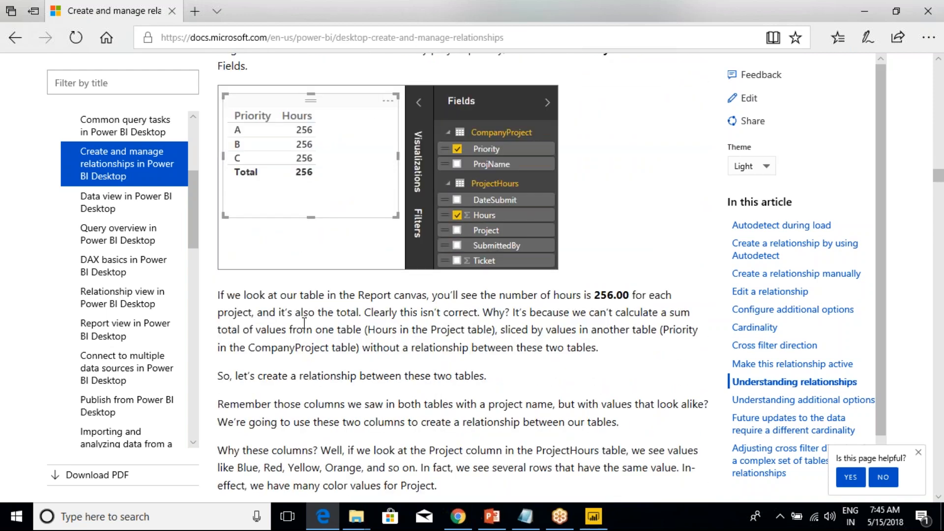
{"action": "scroll", "coordinate": [304, 325], "scroll_direction": "down", "scroll_amount": 12}
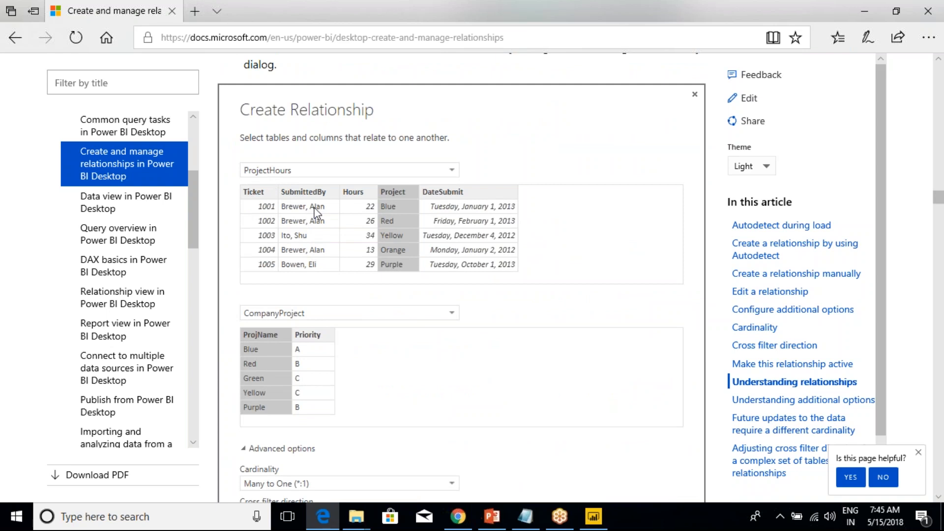
{"action": "scroll", "coordinate": [289, 366], "scroll_direction": "down", "scroll_amount": 4}
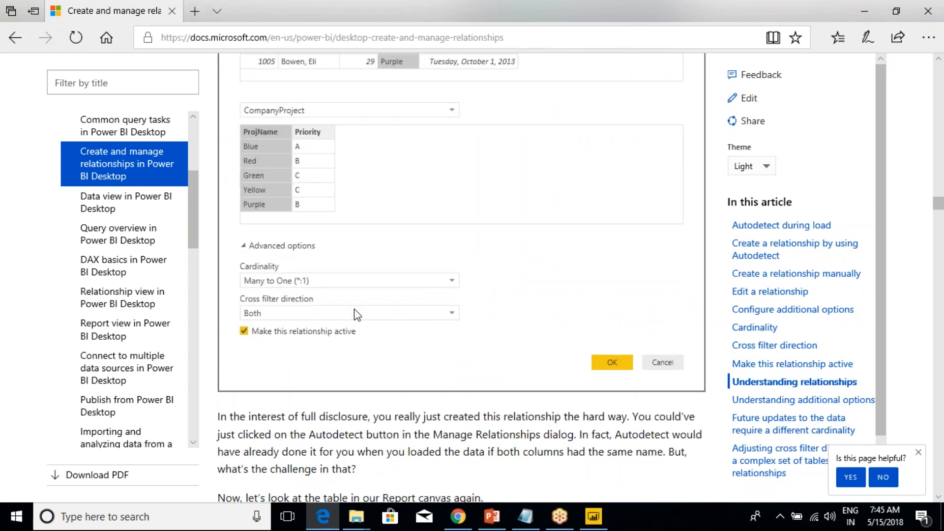
{"action": "scroll", "coordinate": [388, 337], "scroll_direction": "down", "scroll_amount": 15}
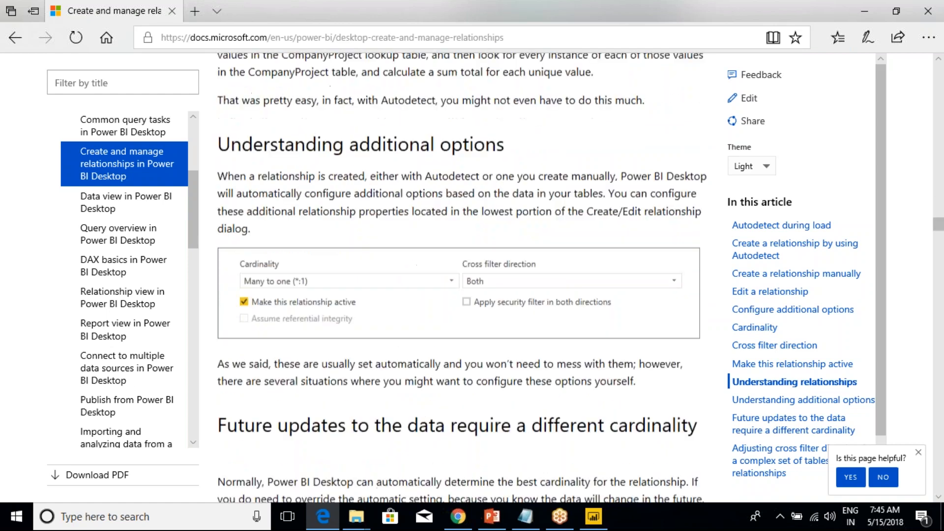
{"action": "scroll", "coordinate": [388, 336], "scroll_direction": "down", "scroll_amount": 10}
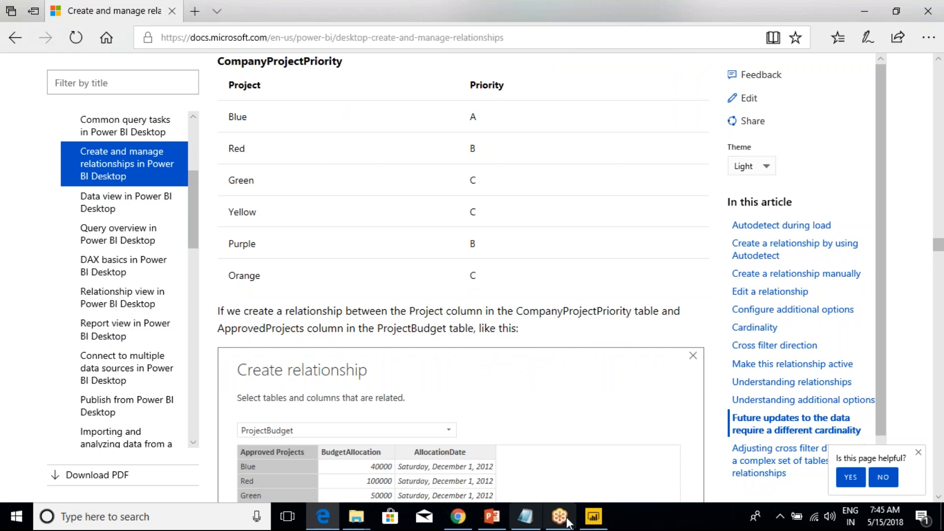
{"action": "left_click", "coordinate": [172, 15]}
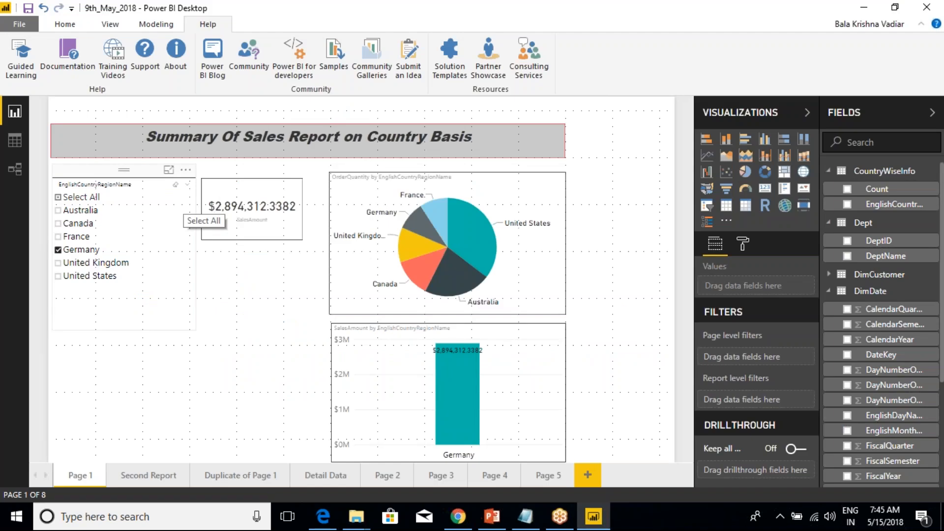
- Open the online Training Videos, pause the channel's introductory video, skim the channel page and close it
{"action": "left_click", "coordinate": [112, 72]}
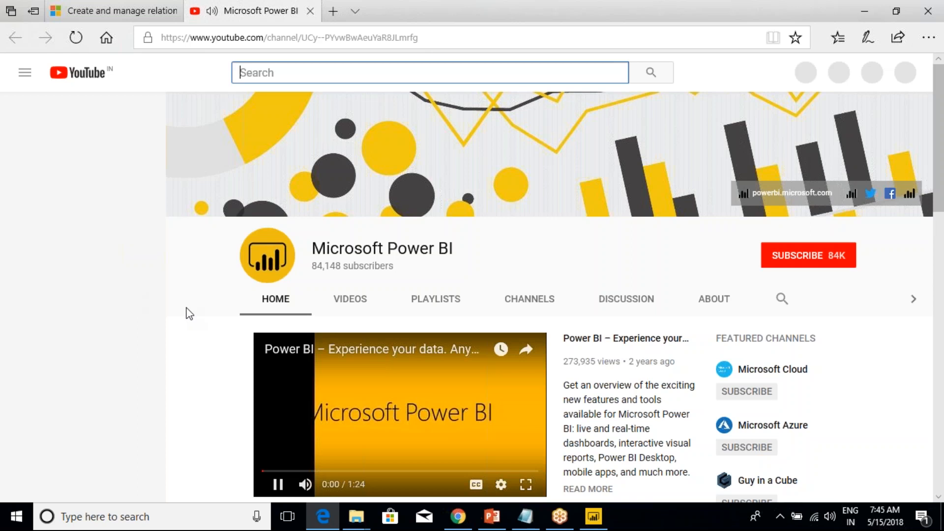
{"action": "scroll", "coordinate": [228, 310], "scroll_direction": "down", "scroll_amount": 3}
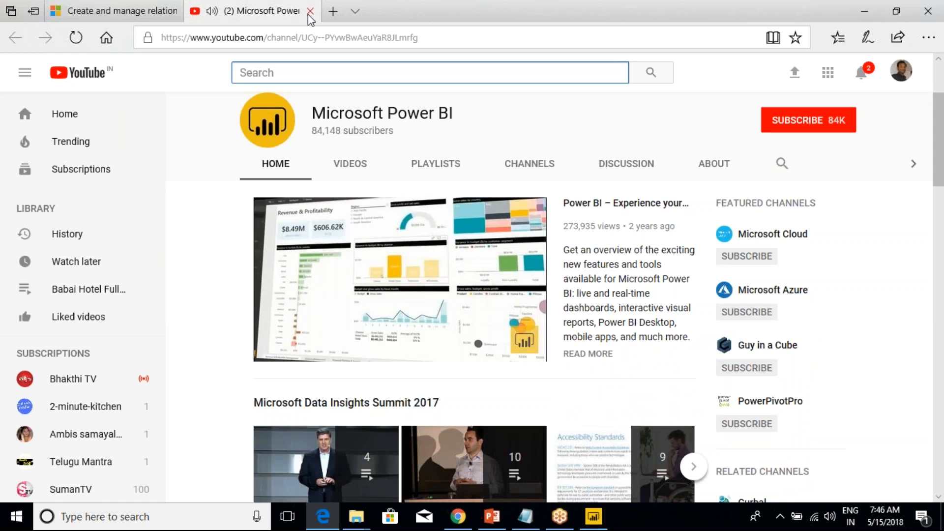
{"action": "left_click", "coordinate": [279, 349]}
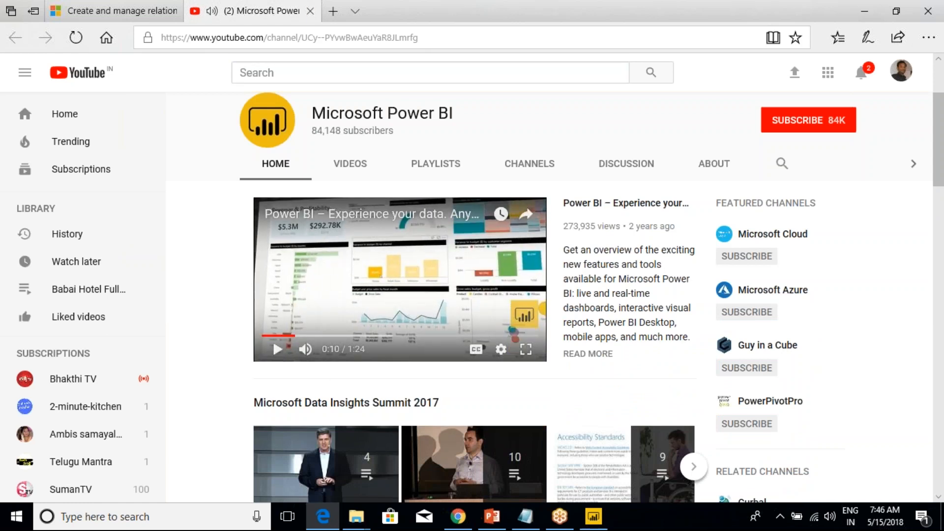
{"action": "scroll", "coordinate": [187, 297], "scroll_direction": "down", "scroll_amount": 4}
{"action": "scroll", "coordinate": [188, 302], "scroll_direction": "up", "scroll_amount": 7}
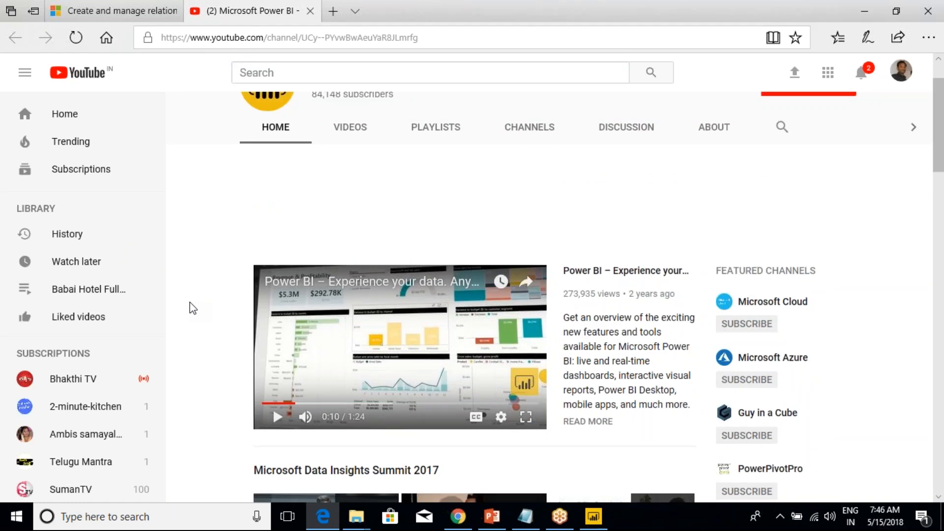
{"action": "left_click", "coordinate": [310, 10]}
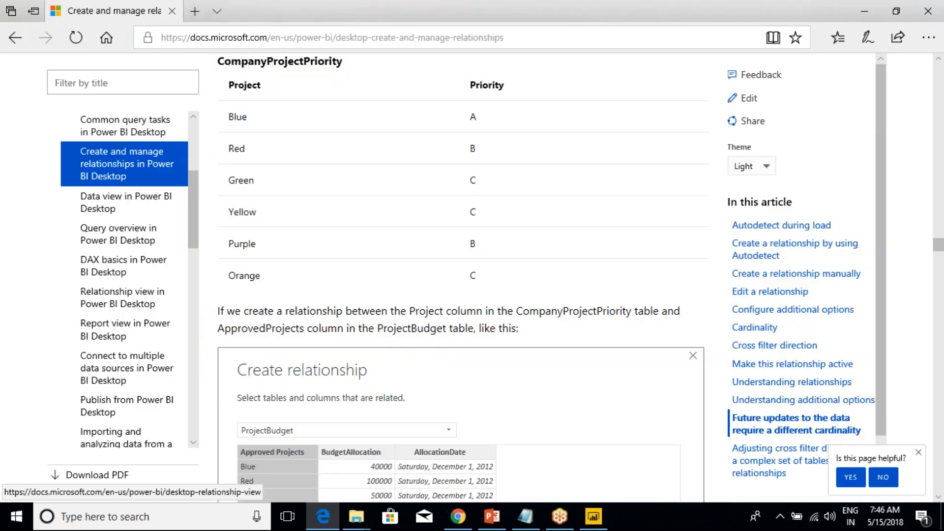
- Browse the documentation contents, including Power BI mobile apps, Power BI for developers and Power BI Report Server, and return to Power BI Desktop
{"action": "scroll", "coordinate": [274, 384], "scroll_direction": "down", "scroll_amount": 4}
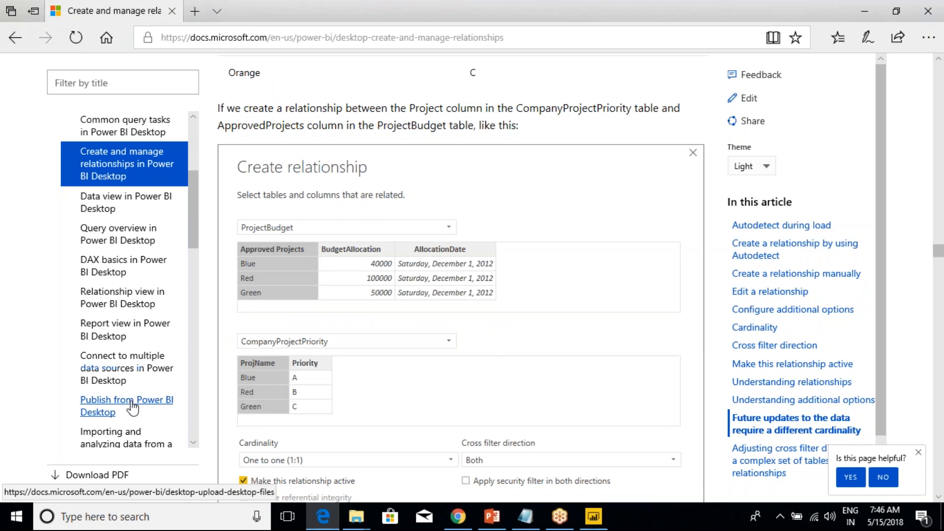
{"action": "scroll", "coordinate": [130, 407], "scroll_direction": "down", "scroll_amount": 4}
{"action": "scroll", "coordinate": [130, 407], "scroll_direction": "down", "scroll_amount": 8}
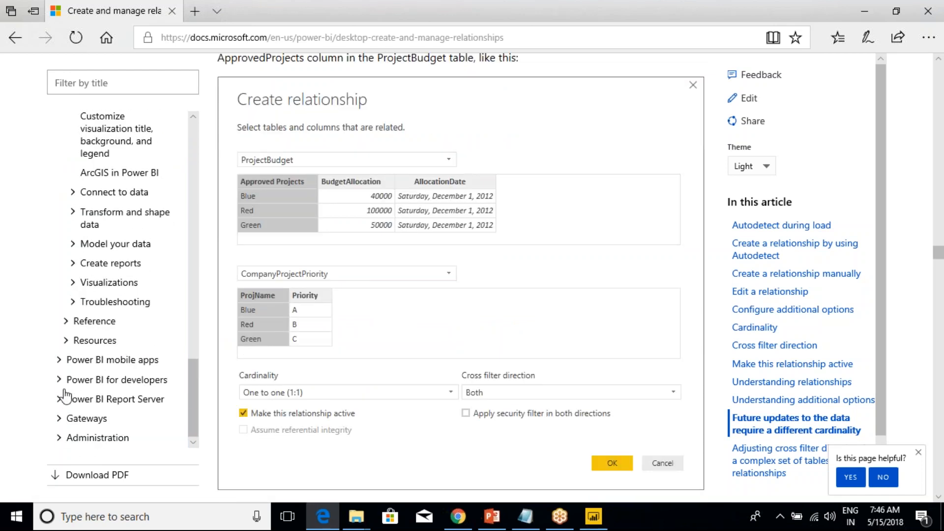
{"action": "left_click", "coordinate": [61, 359]}
{"action": "left_click", "coordinate": [61, 360]}
{"action": "left_click", "coordinate": [59, 380]}
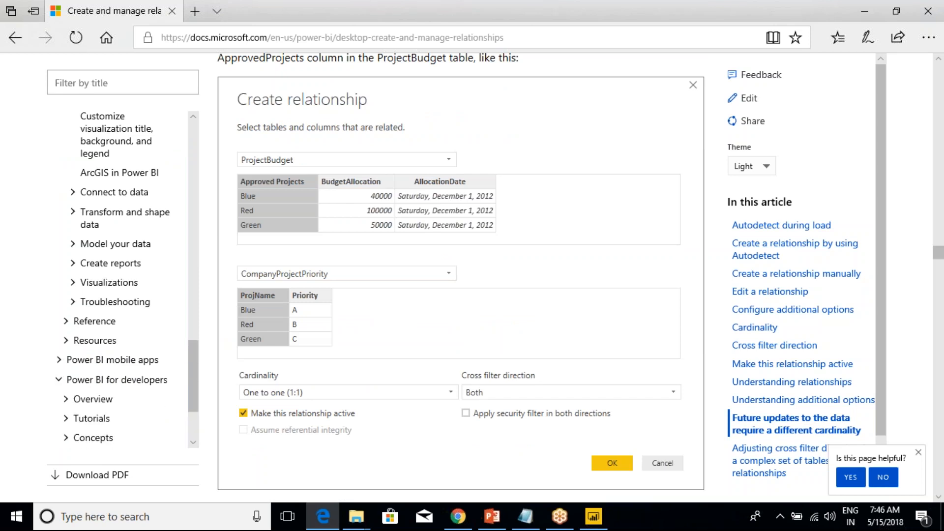
{"action": "left_click", "coordinate": [59, 380]}
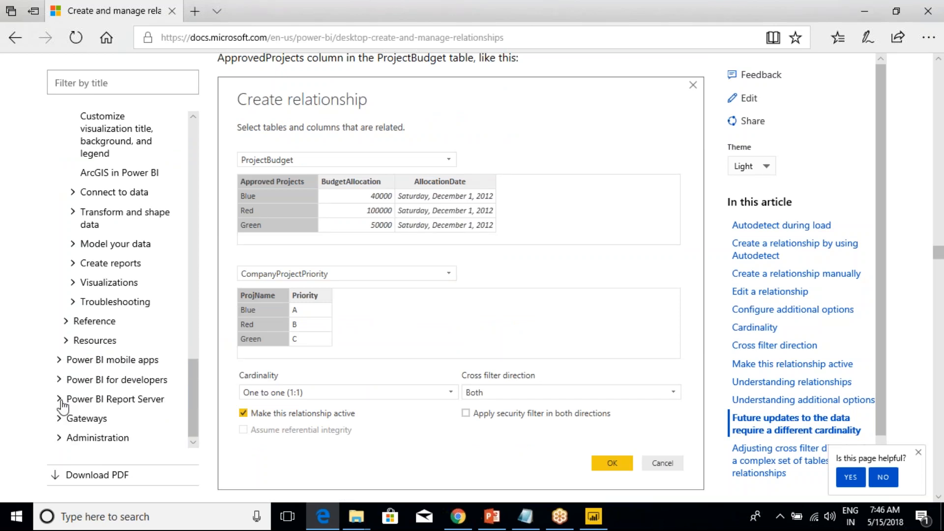
{"action": "left_click", "coordinate": [60, 400]}
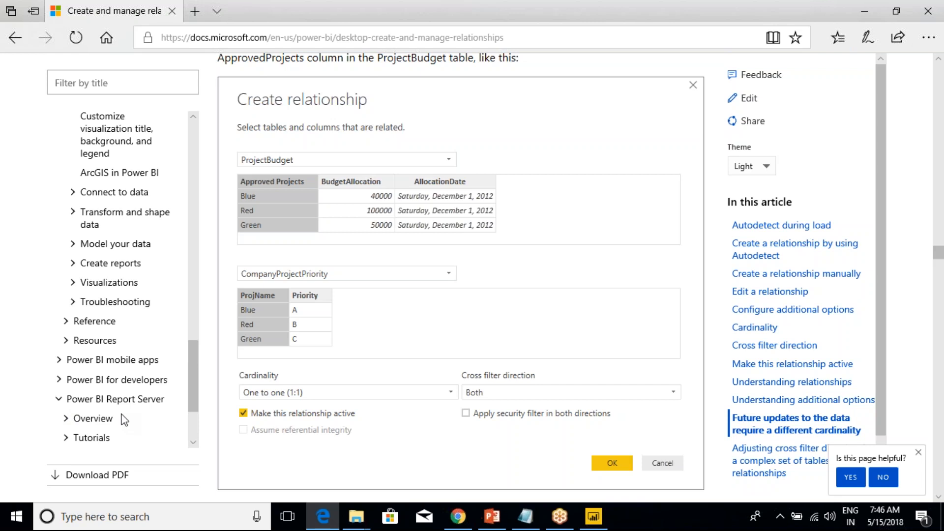
{"action": "scroll", "coordinate": [77, 351], "scroll_direction": "up", "scroll_amount": 15}
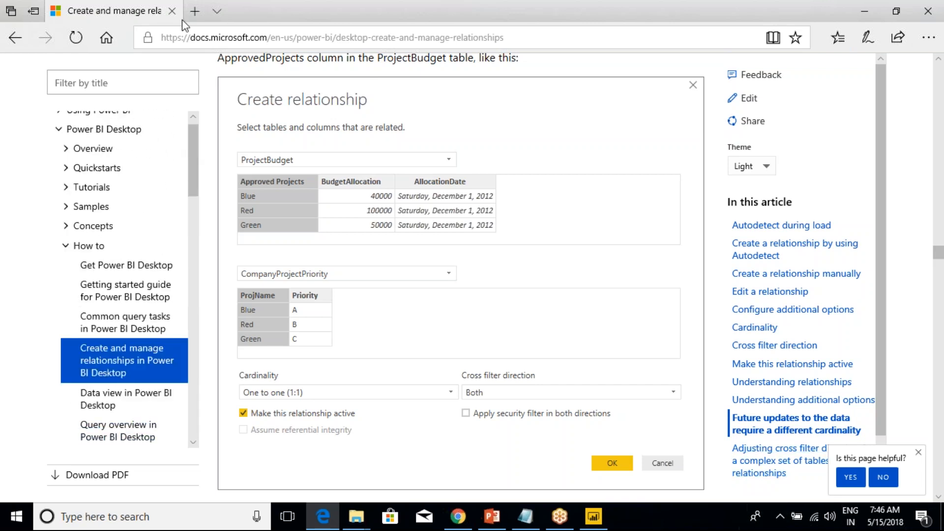
{"action": "key", "text": "alt+Tab"}
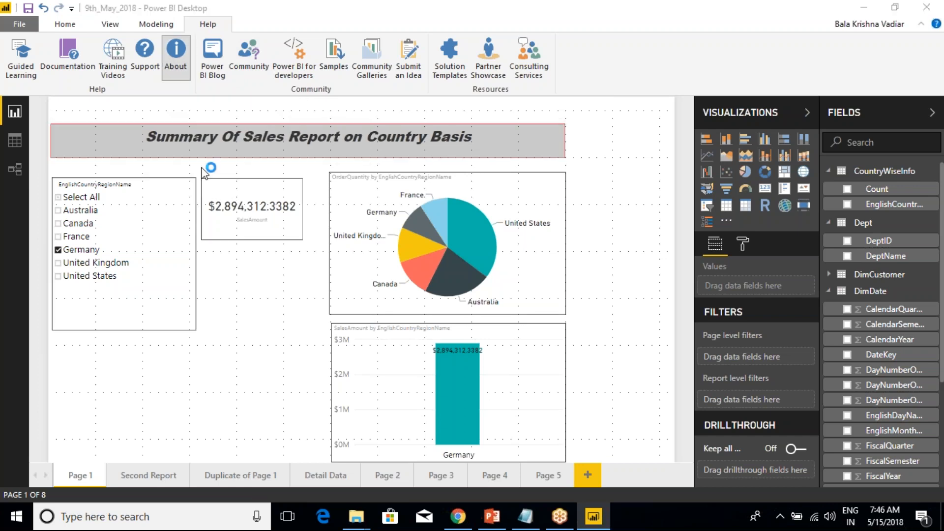
- Open the About information, highlight the version details and close it
{"action": "left_click", "coordinate": [175, 52]}
{"action": "left_click_drag", "start_coordinate": [369, 217], "coordinate": [409, 217]}
{"action": "left_click", "coordinate": [404, 216]}
{"action": "left_click", "coordinate": [671, 332]}
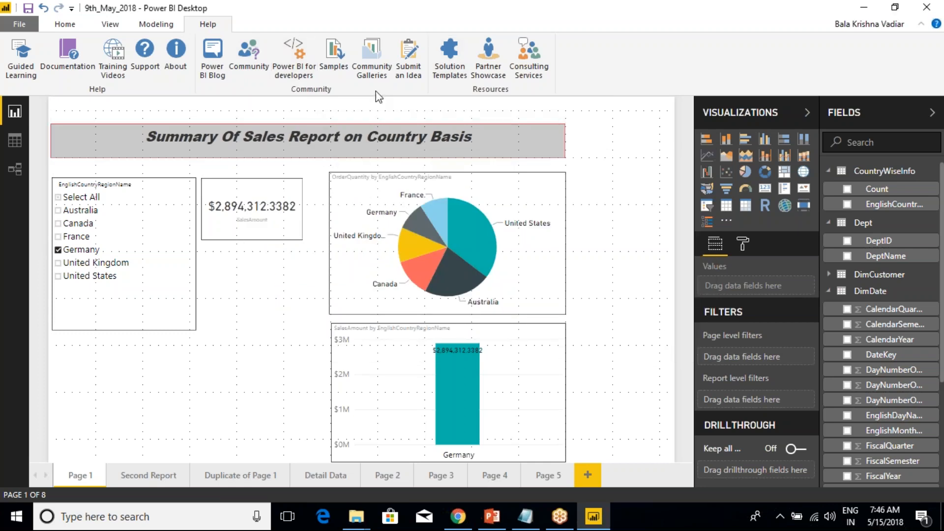
- Open the online Samples article and find the section on Power BI samples as .pbix files
{"action": "left_click", "coordinate": [334, 59]}
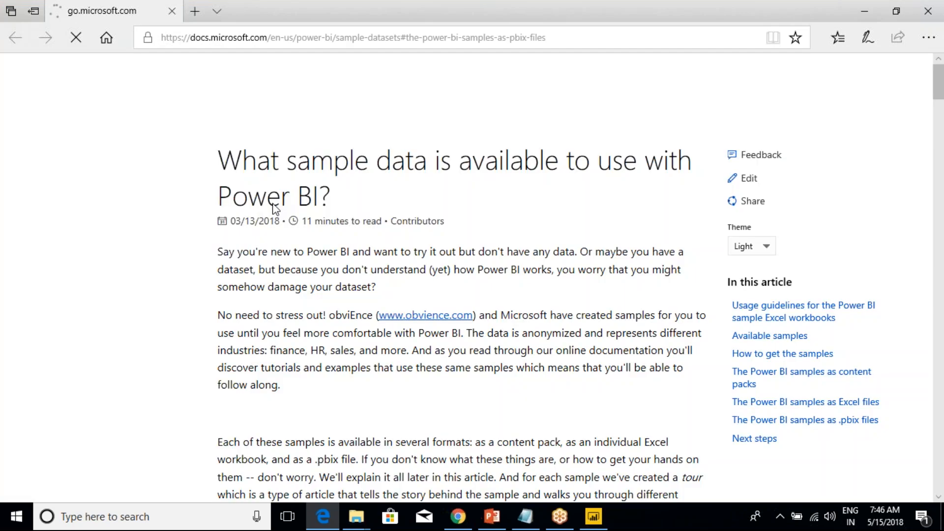
{"action": "scroll", "coordinate": [408, 315], "scroll_direction": "down", "scroll_amount": 5}
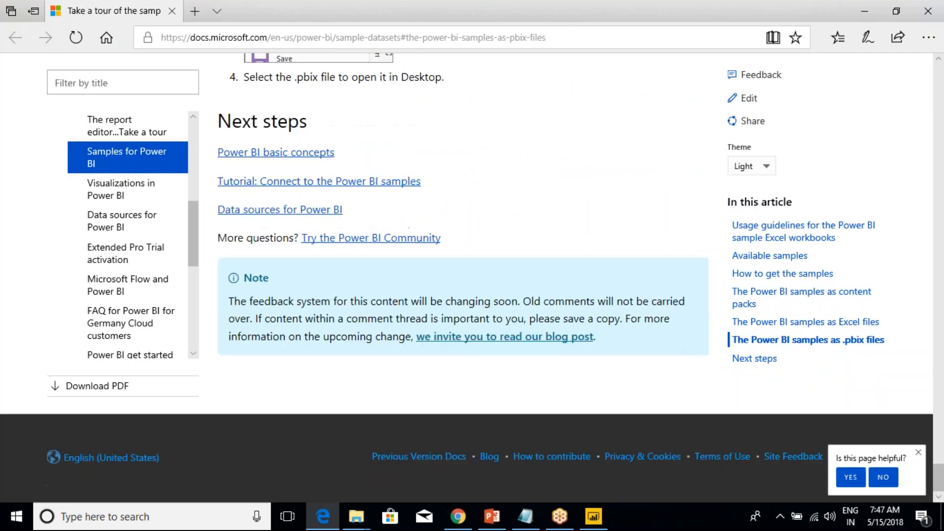
{"action": "scroll", "coordinate": [277, 298], "scroll_direction": "up", "scroll_amount": 5}
{"action": "scroll", "coordinate": [278, 298], "scroll_direction": "down", "scroll_amount": 3}
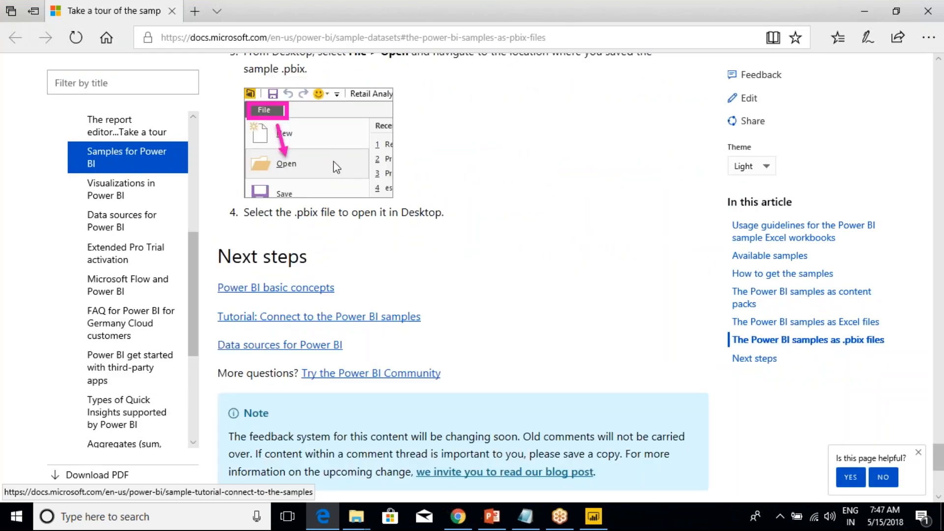
{"action": "scroll", "coordinate": [408, 302], "scroll_direction": "up", "scroll_amount": 4}
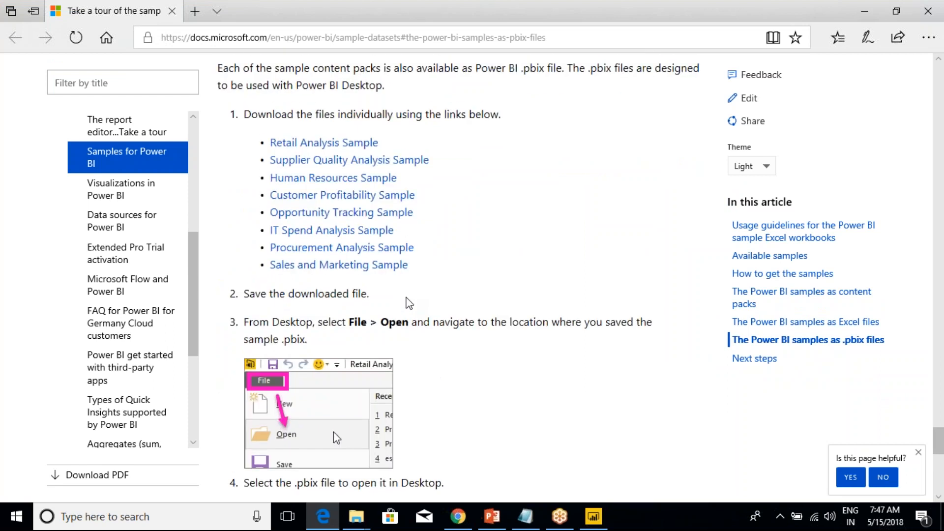
{"action": "scroll", "coordinate": [356, 393], "scroll_direction": "up", "scroll_amount": 4}
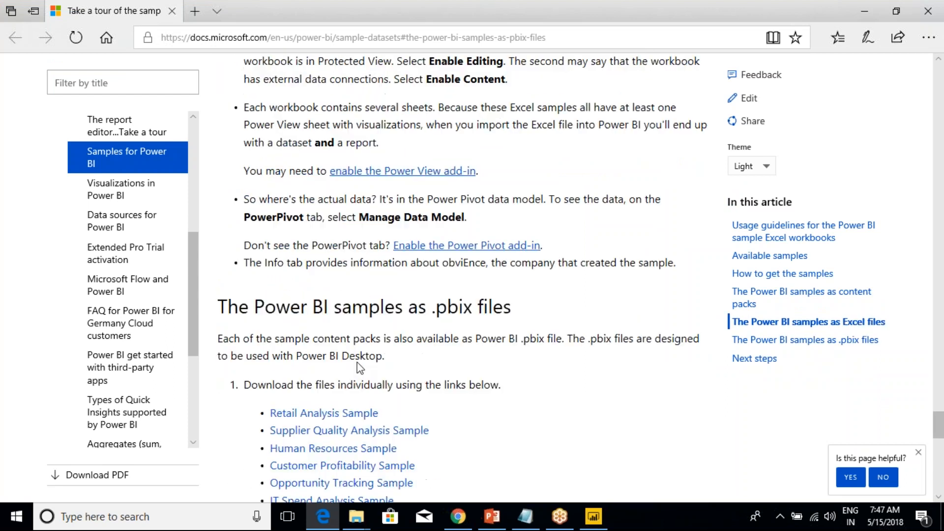
{"action": "scroll", "coordinate": [360, 368], "scroll_direction": "down", "scroll_amount": 2}
- Download the Human Resources Sample .pbix file and open it in Power BI Desktop
{"action": "left_click_drag", "start_coordinate": [246, 249], "coordinate": [476, 249]}
{"action": "left_click", "coordinate": [376, 315]}
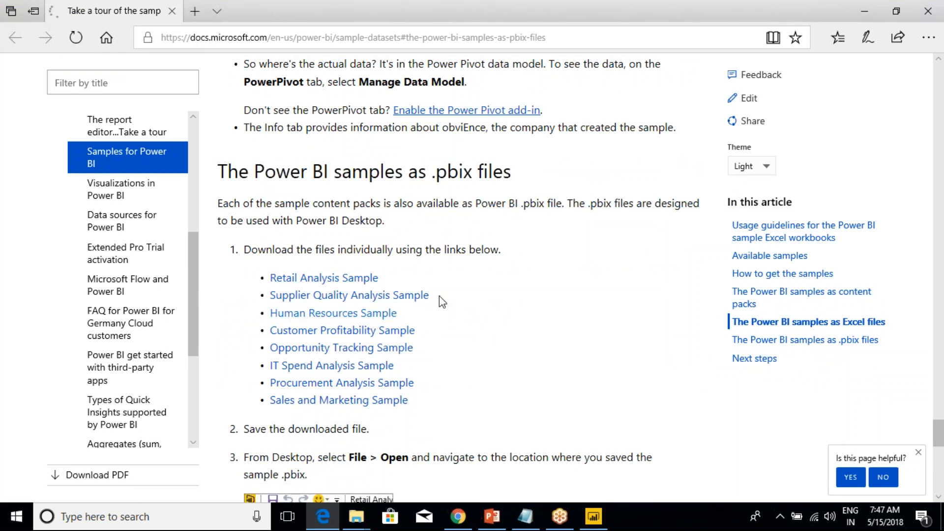
{"action": "left_click", "coordinate": [581, 473]}
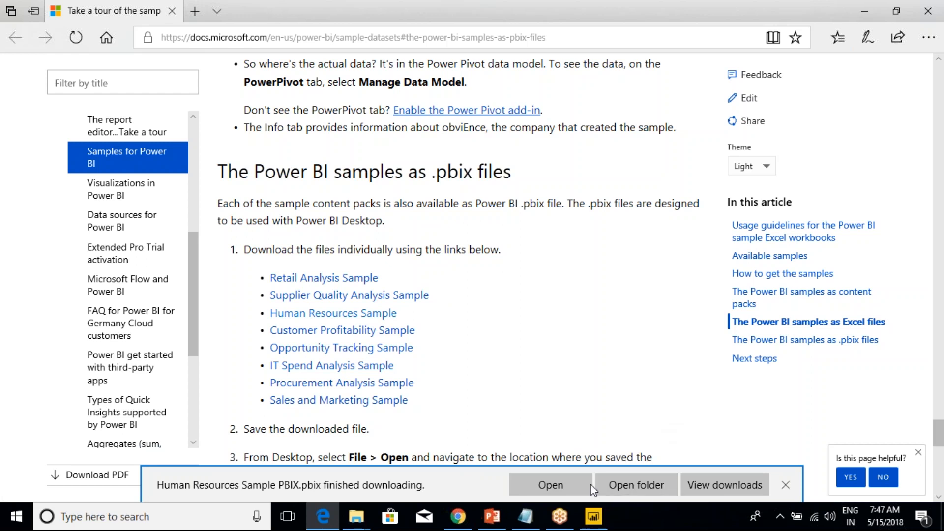
{"action": "left_click", "coordinate": [550, 484]}
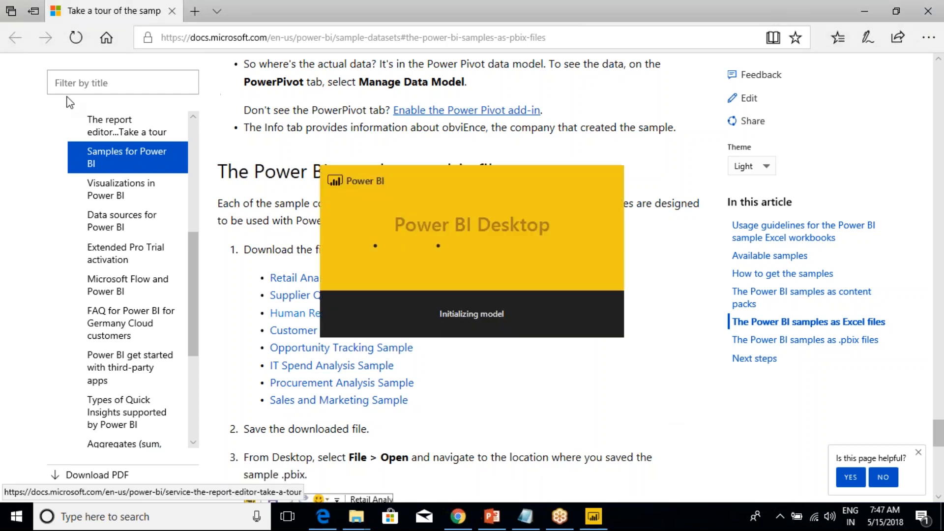
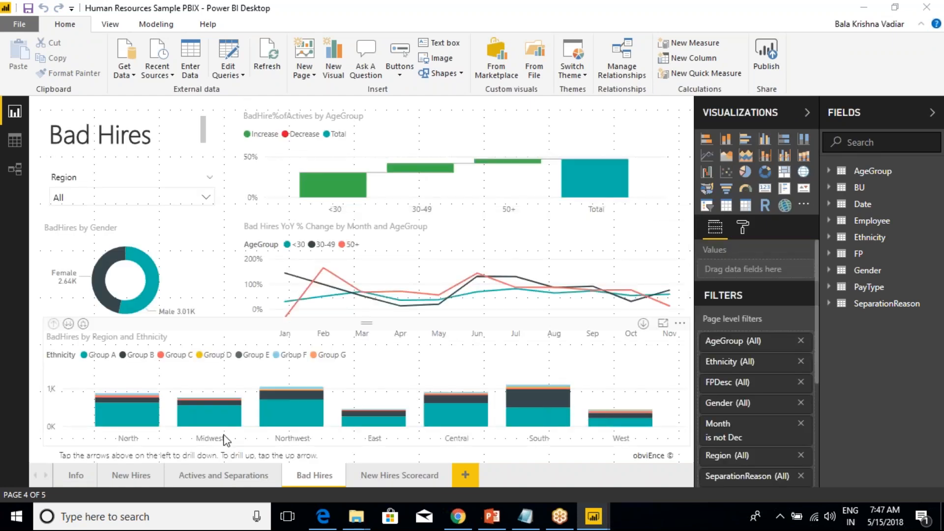
- Examine the visuals on the sample's Info, New Hires, Actives and Separations, and Bad Hires report pages
{"action": "left_click", "coordinate": [73, 476]}
{"action": "left_click", "coordinate": [128, 478]}
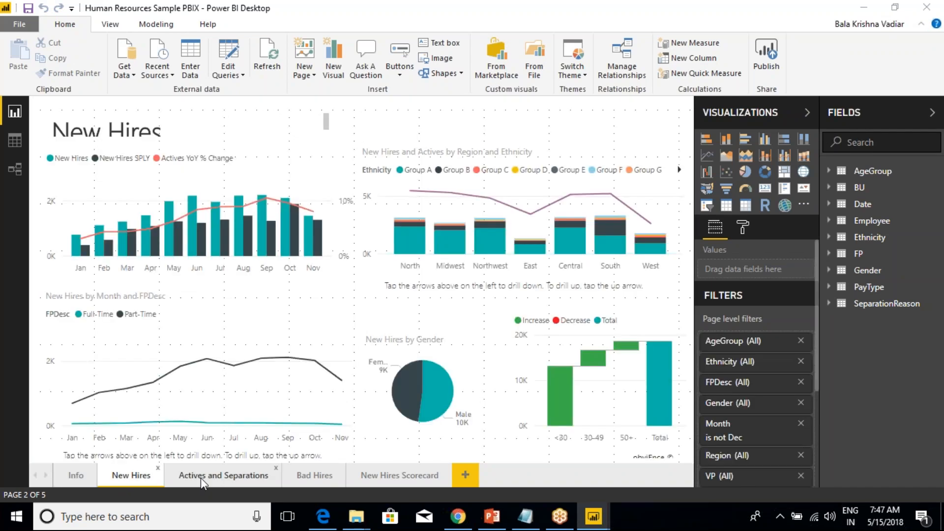
{"action": "left_click", "coordinate": [260, 475]}
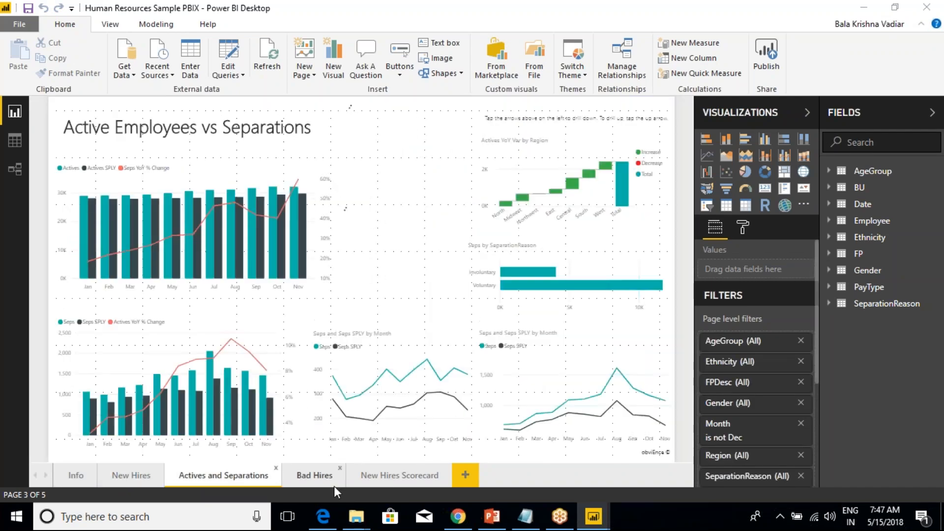
{"action": "left_click", "coordinate": [307, 479]}
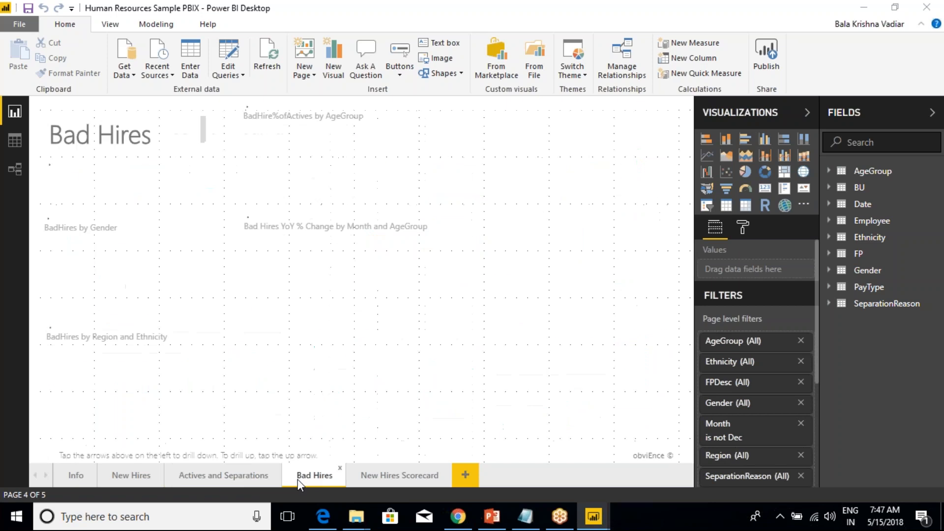
{"action": "left_click", "coordinate": [217, 477]}
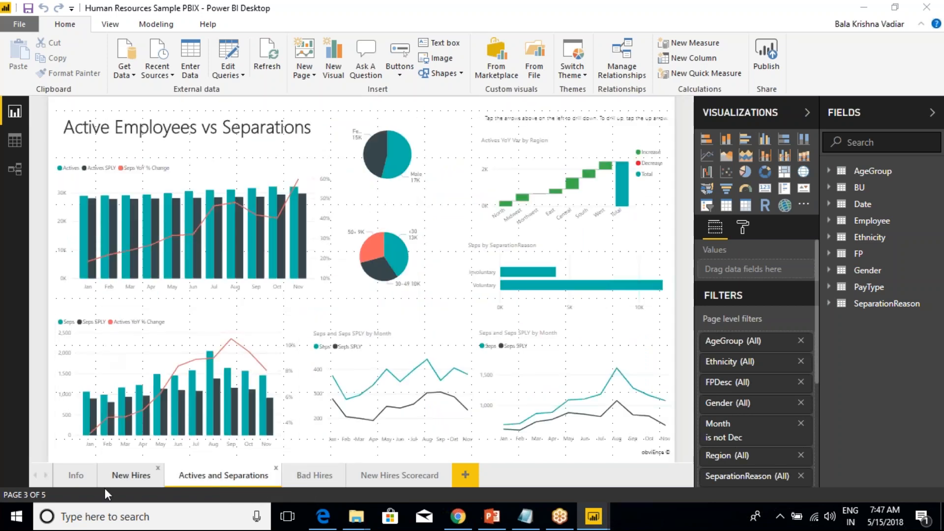
{"action": "left_click", "coordinate": [75, 476]}
{"action": "left_click", "coordinate": [117, 477]}
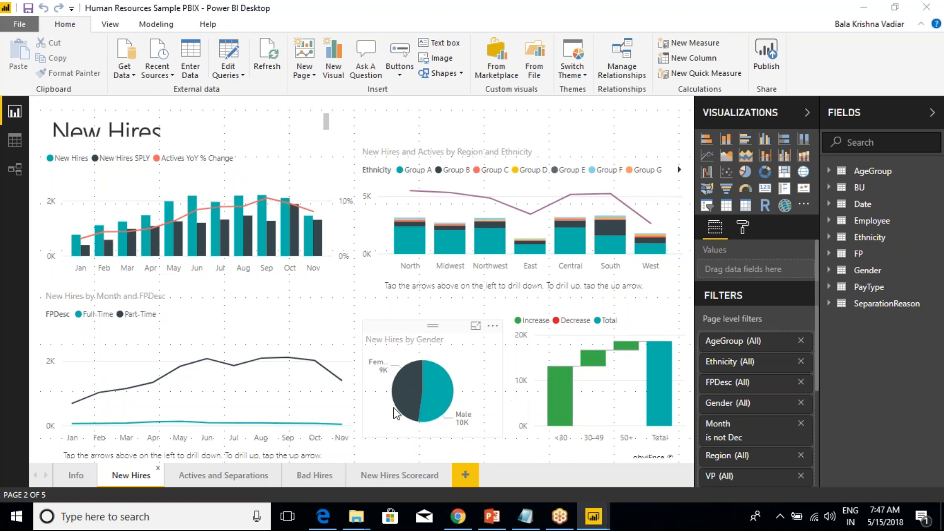
{"action": "left_click", "coordinate": [184, 476]}
{"action": "left_click", "coordinate": [309, 476]}
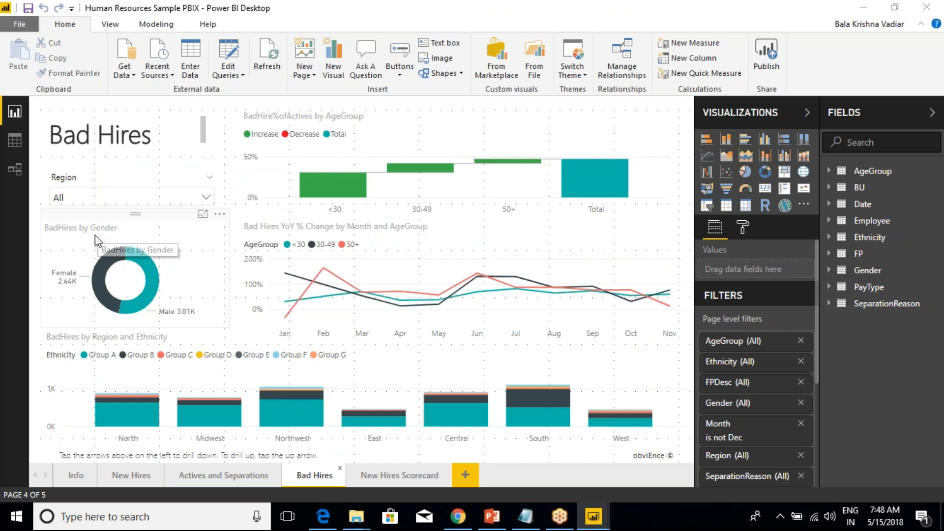
- View the New Hires Scorecard page, and close the sample report and the samples article to return to the sales report
{"action": "left_click", "coordinate": [385, 476]}
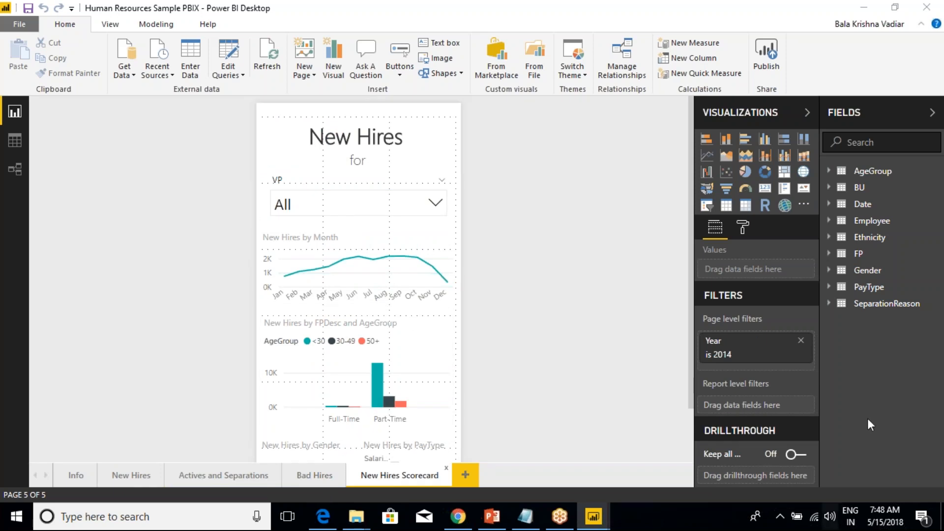
{"action": "scroll", "coordinate": [517, 339], "scroll_direction": "down", "scroll_amount": 2}
{"action": "scroll", "coordinate": [433, 334], "scroll_direction": "up", "scroll_amount": 2}
{"action": "left_click", "coordinate": [923, 10]}
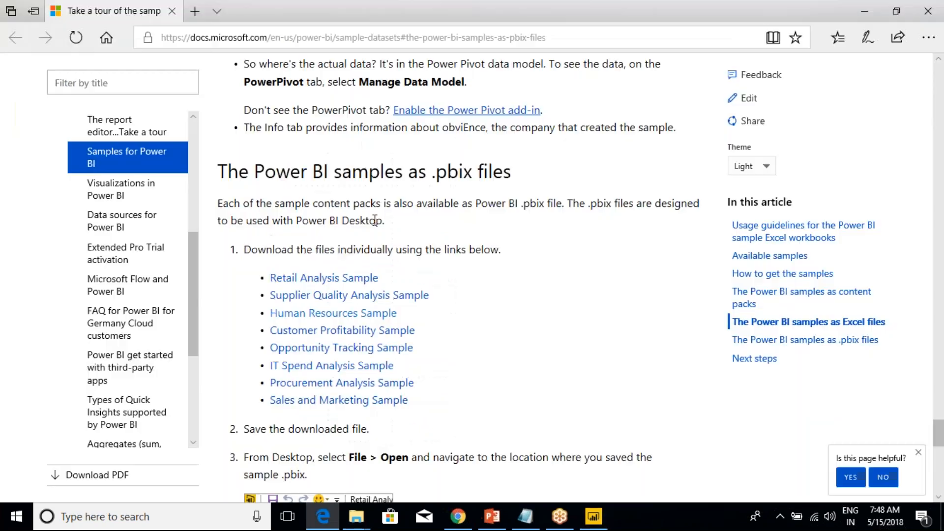
{"action": "left_click", "coordinate": [172, 11]}
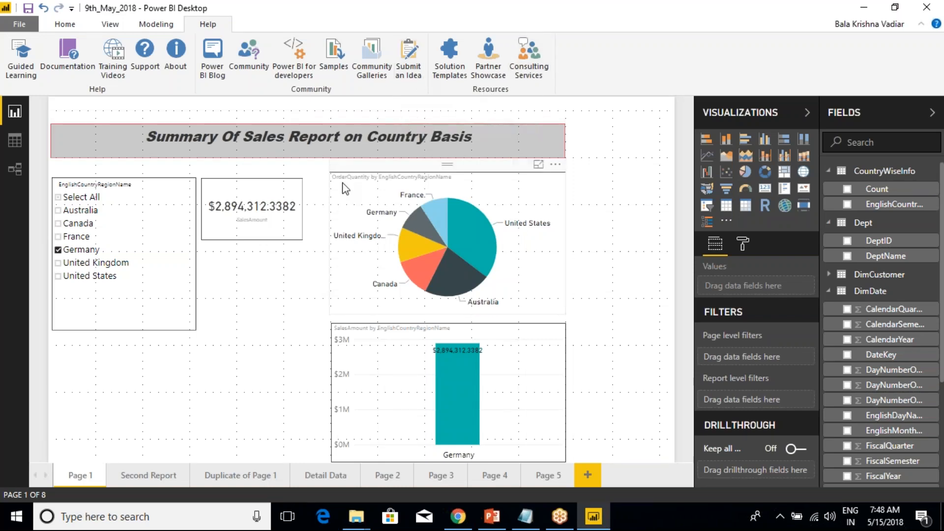
- Select the report title and the OrderQuantity pie chart in turn, and review the chart's Format and Data / Drill commands
{"action": "left_click", "coordinate": [532, 123]}
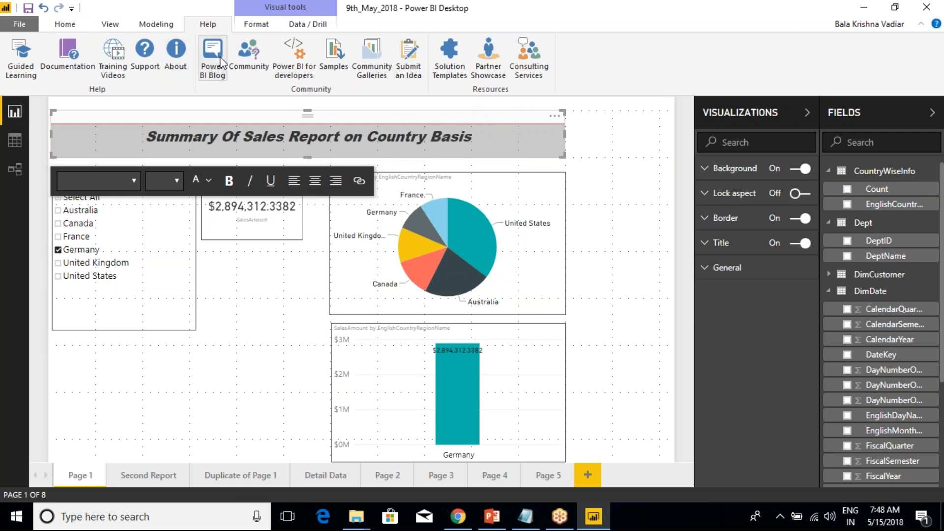
{"action": "left_click", "coordinate": [188, 377]}
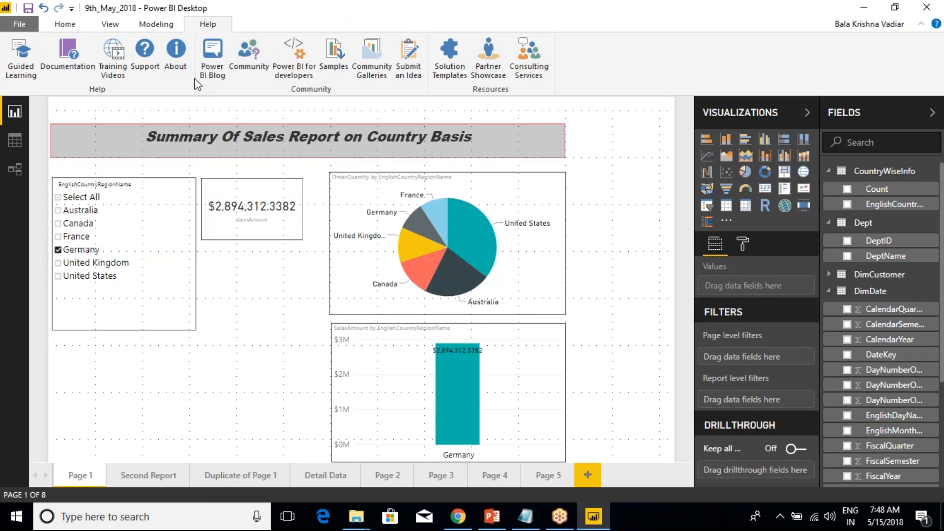
{"action": "left_click", "coordinate": [355, 180]}
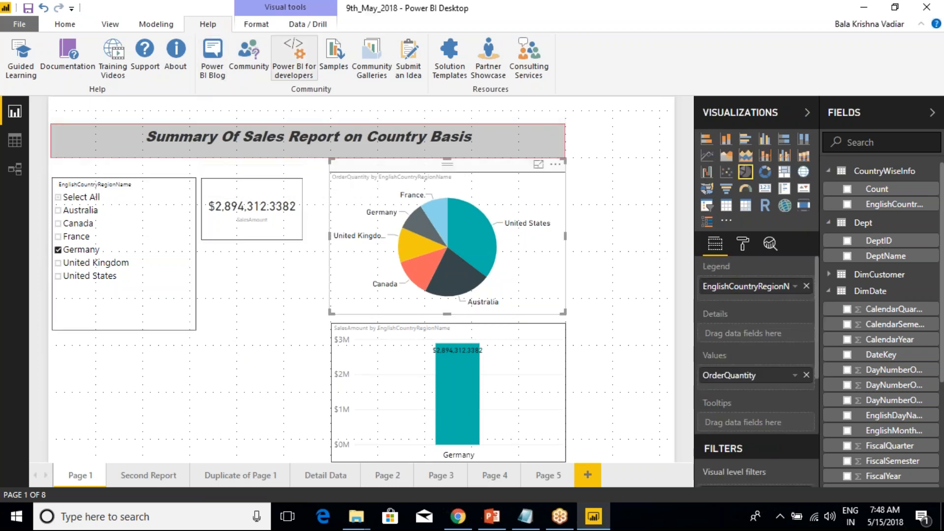
{"action": "left_click", "coordinate": [265, 27]}
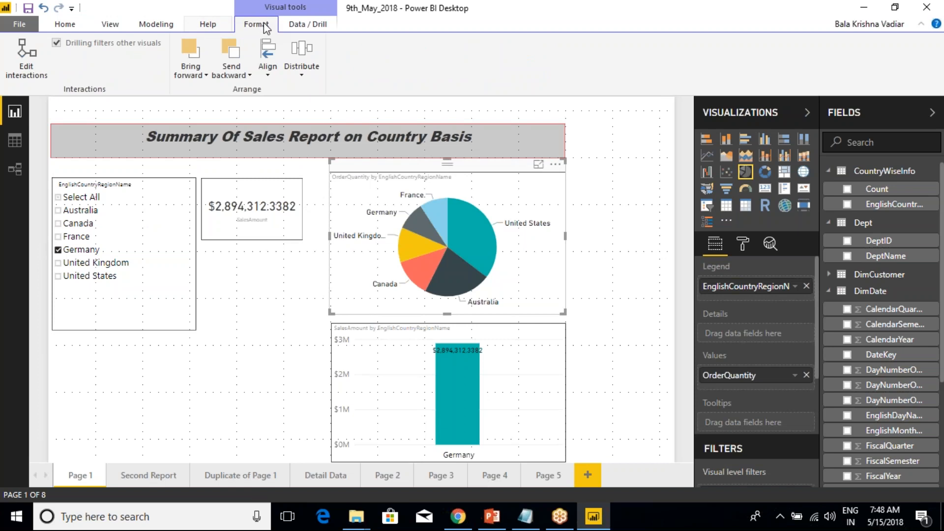
{"action": "left_click", "coordinate": [318, 30]}
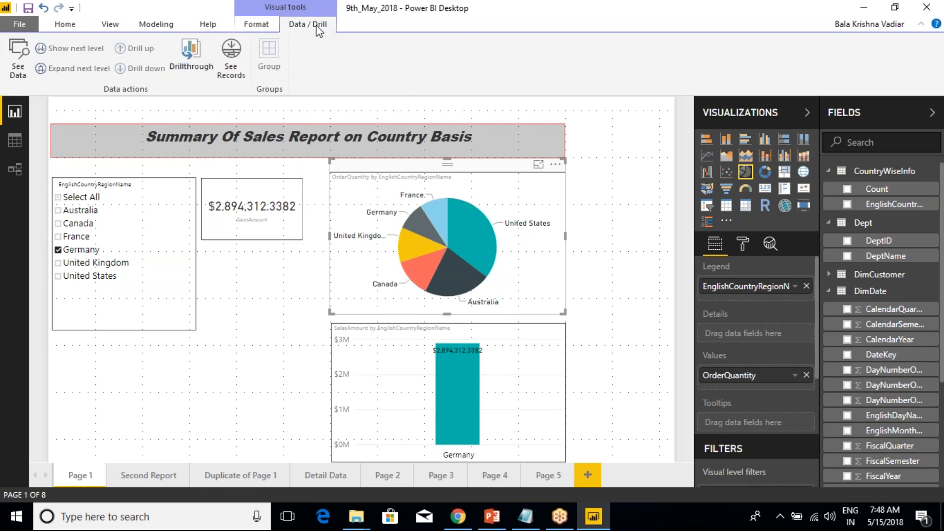
{"action": "left_click", "coordinate": [262, 28]}
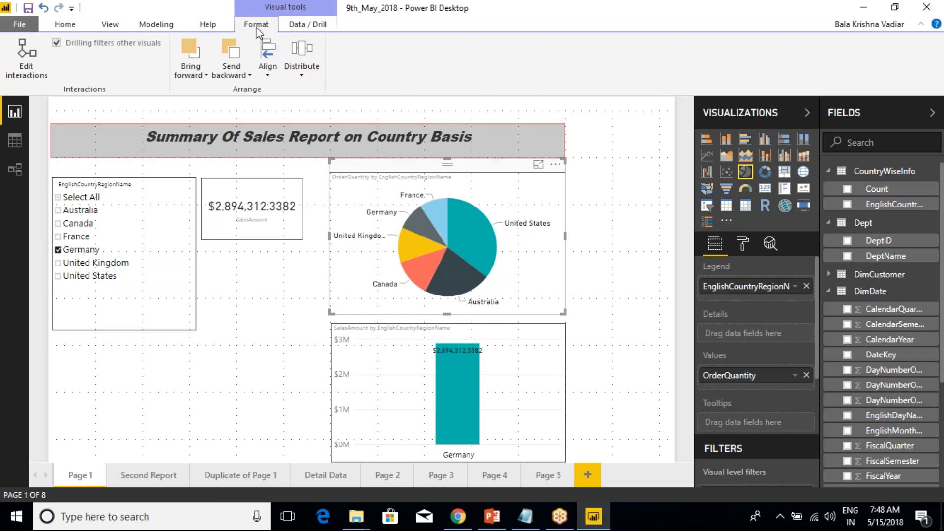
- Apply a Send backward option to the OrderQuantity pie chart and clear the Germany selection in the country slicer
{"action": "left_click", "coordinate": [234, 80]}
{"action": "left_click", "coordinate": [246, 104]}
{"action": "left_click", "coordinate": [58, 198]}
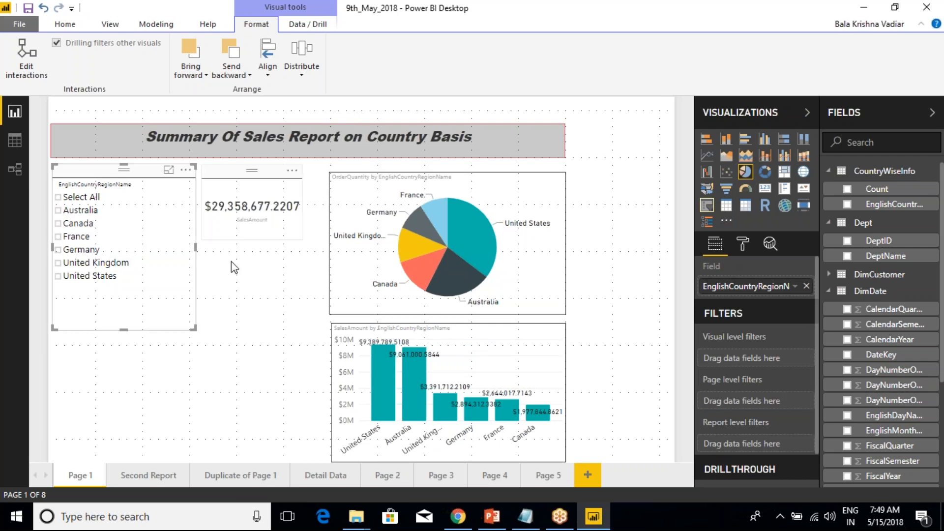
- Filter the country slicer to France and compare how the card, pie chart and column chart respond
{"action": "left_click", "coordinate": [239, 321]}
{"action": "left_click", "coordinate": [110, 176]}
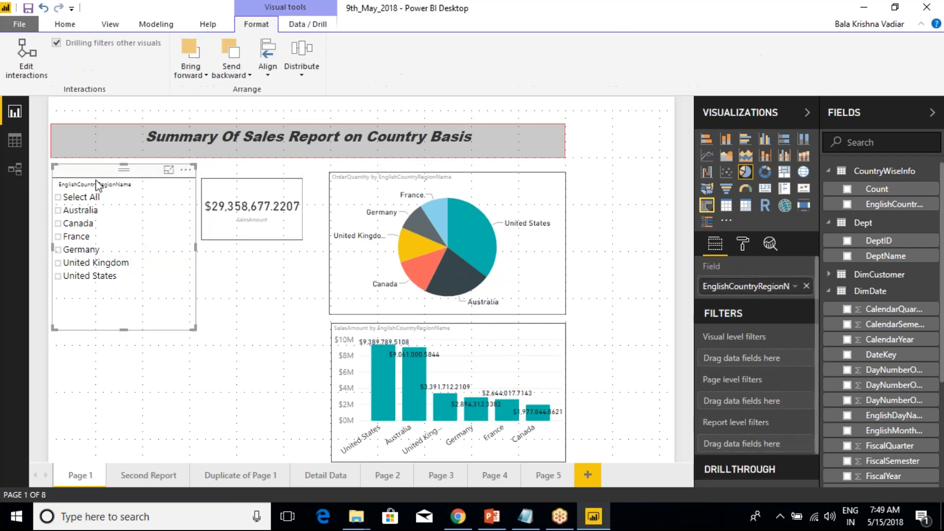
{"action": "left_click", "coordinate": [58, 237]}
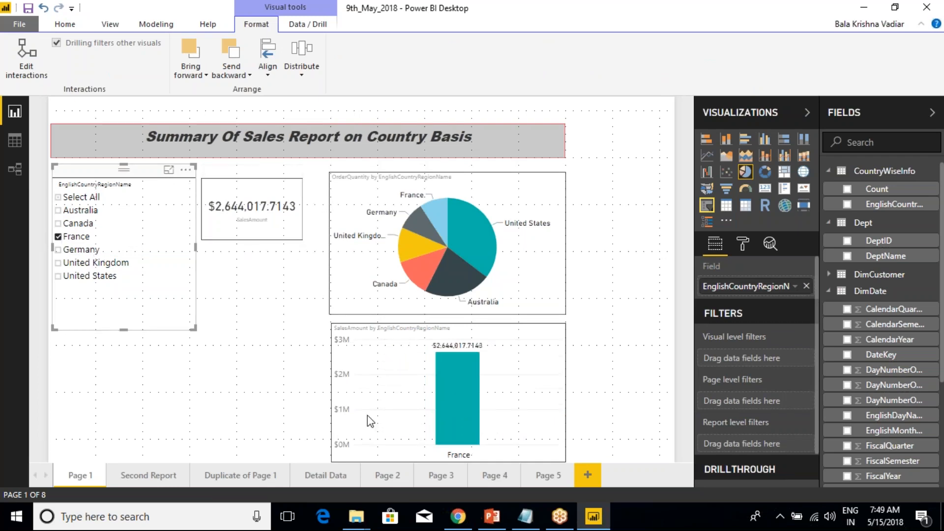
{"action": "left_click", "coordinate": [463, 188]}
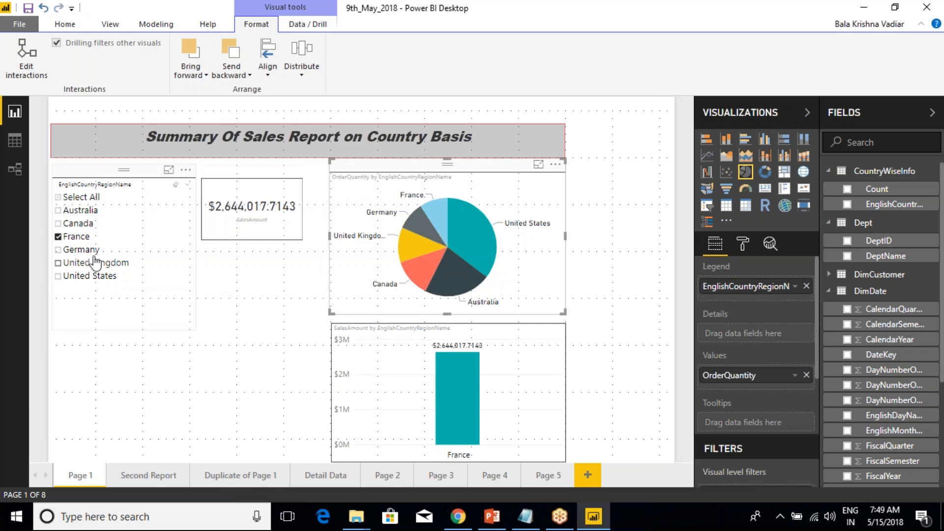
{"action": "left_click", "coordinate": [91, 179]}
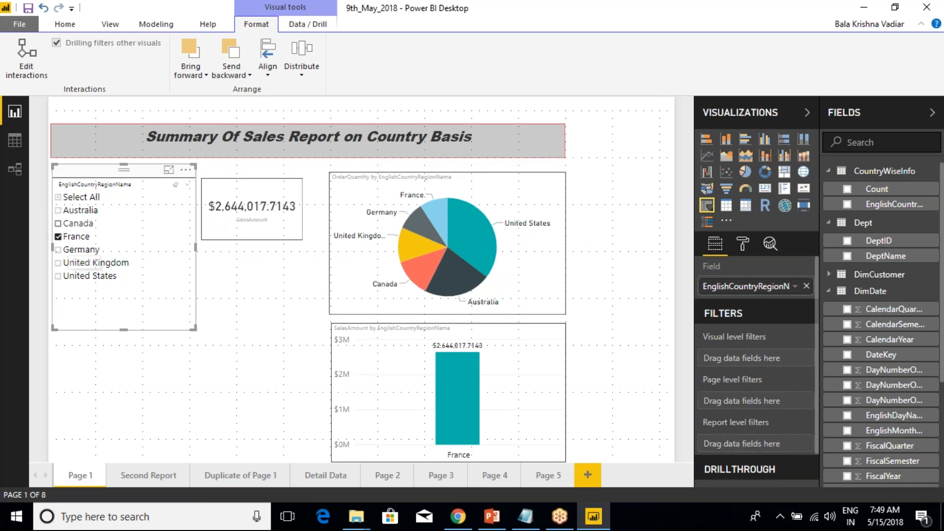
{"action": "mouse_move", "coordinate": [453, 393]}
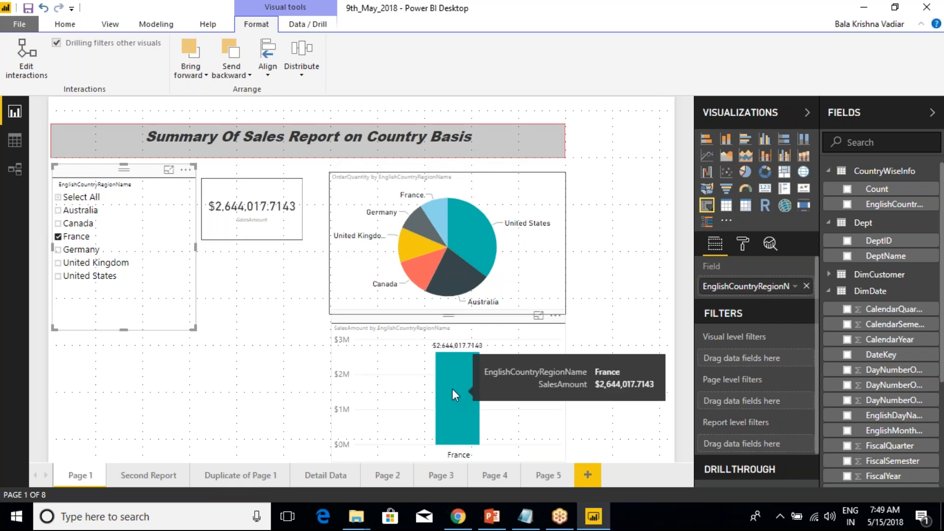
{"action": "left_click", "coordinate": [268, 317]}
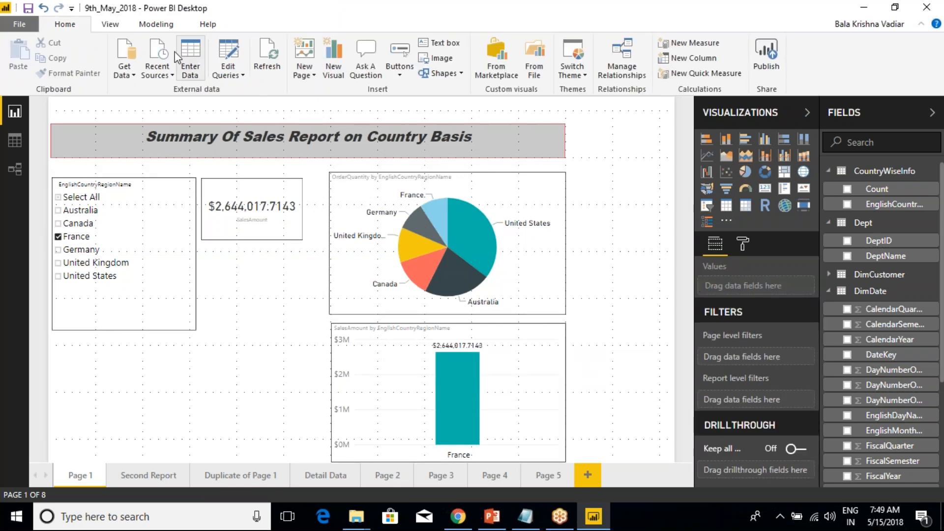
- Turn on interaction editing for the OrderQuantity pie chart
{"action": "left_click", "coordinate": [386, 176]}
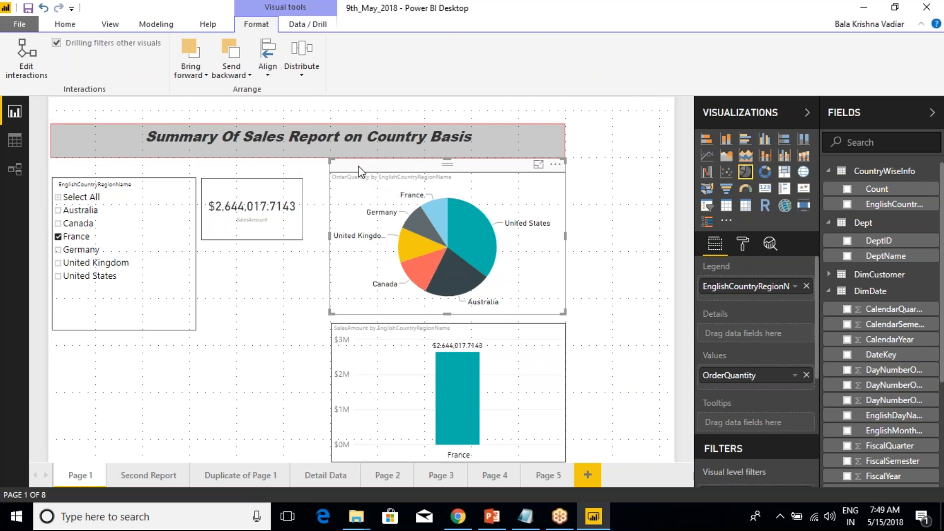
{"action": "left_click", "coordinate": [23, 66]}
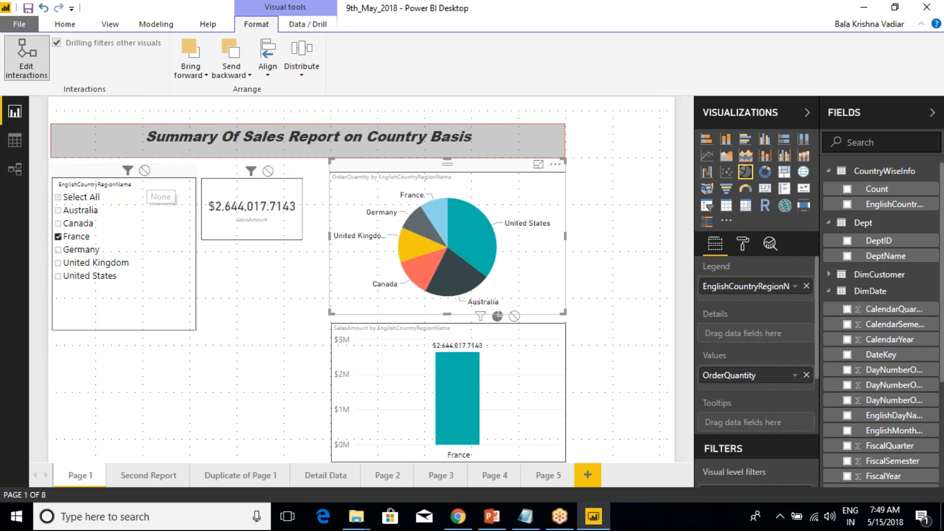
{"action": "left_click", "coordinate": [269, 293]}
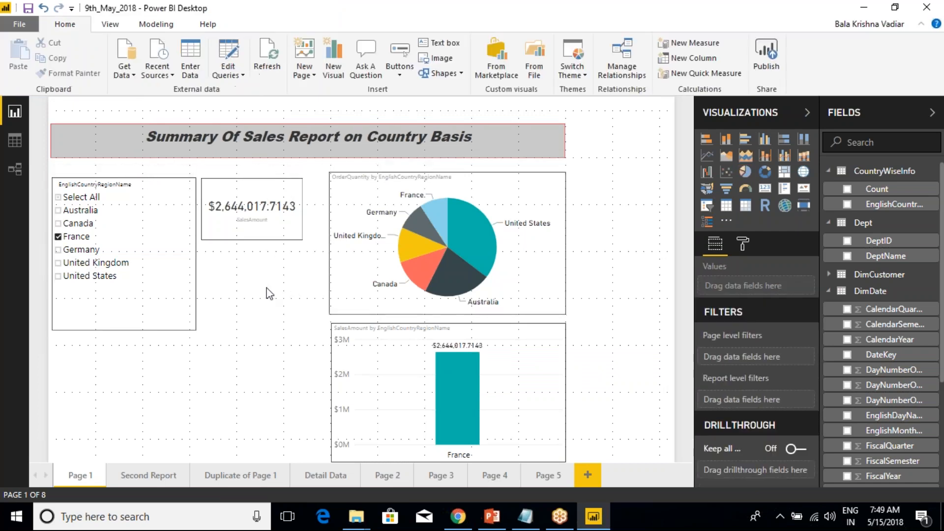
- Examine how the pie chart and the SalesAmount column chart are set to interact with each other
{"action": "left_click", "coordinate": [337, 286]}
{"action": "left_click", "coordinate": [362, 365]}
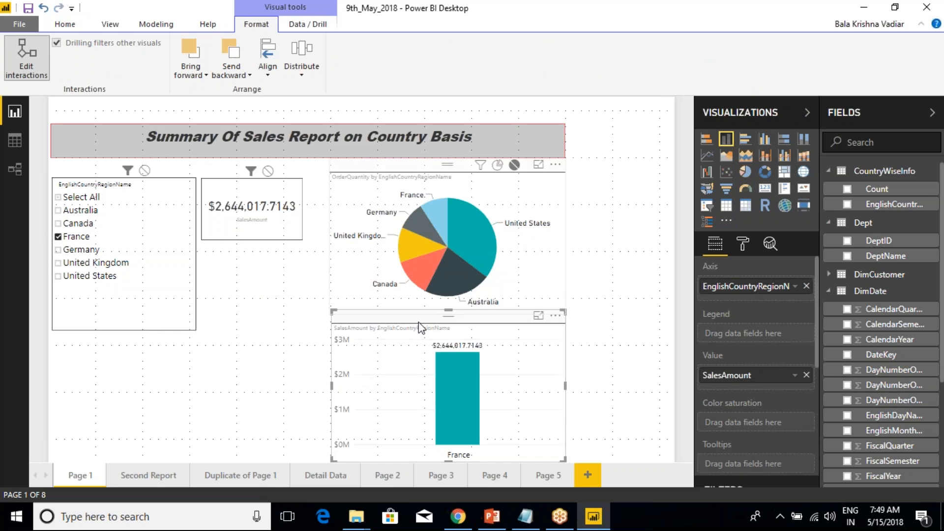
{"action": "left_click", "coordinate": [514, 167]}
{"action": "left_click", "coordinate": [287, 339]}
{"action": "left_click", "coordinate": [514, 356]}
{"action": "left_click", "coordinate": [515, 174]}
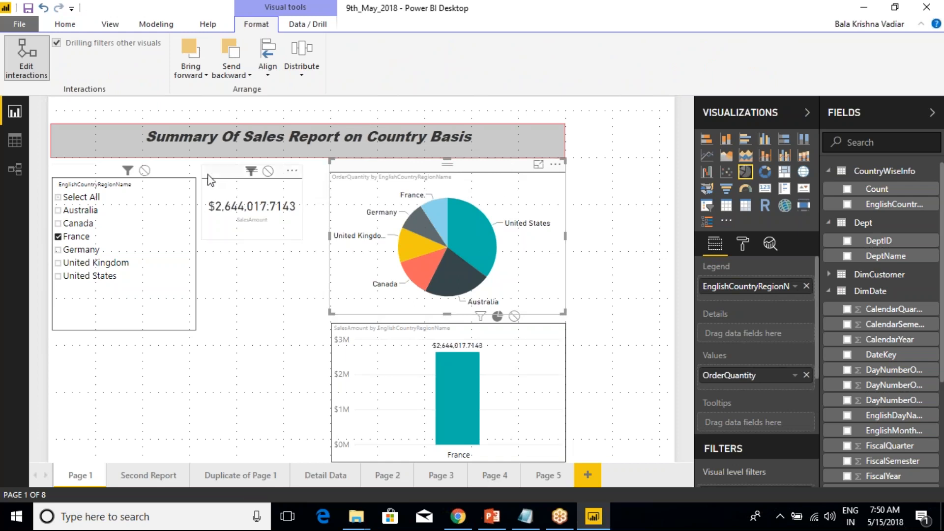
- Try letting the country slicer filter the pie chart, then set that interaction back to None
{"action": "left_click", "coordinate": [169, 170]}
{"action": "left_click", "coordinate": [64, 123]}
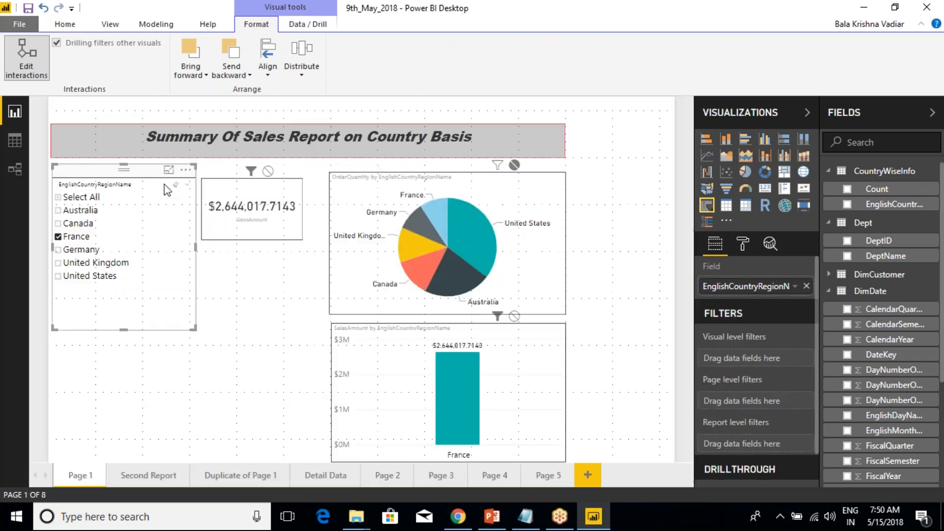
{"action": "left_click", "coordinate": [497, 165]}
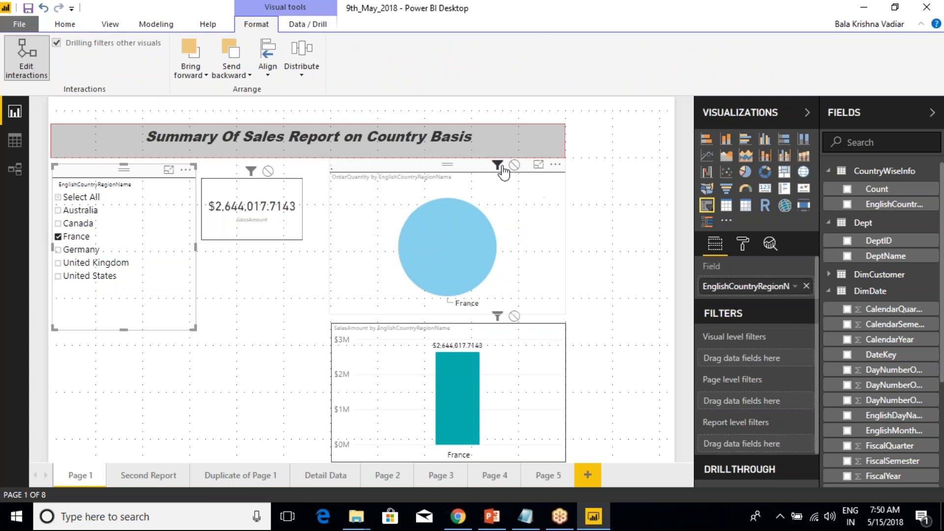
{"action": "left_click", "coordinate": [514, 165]}
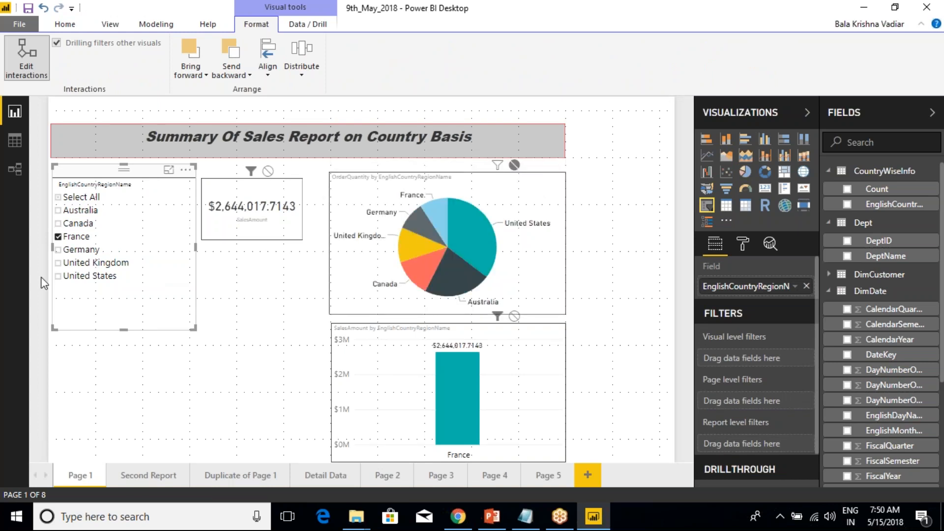
- Clear the country selection in the slicer
{"action": "left_click", "coordinate": [58, 198]}
{"action": "left_click", "coordinate": [58, 197]}
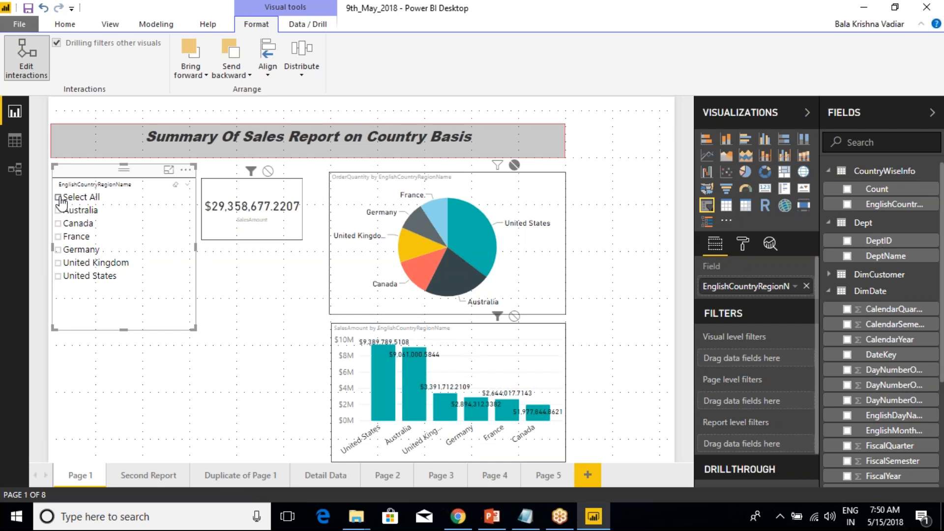
{"action": "left_click", "coordinate": [164, 383]}
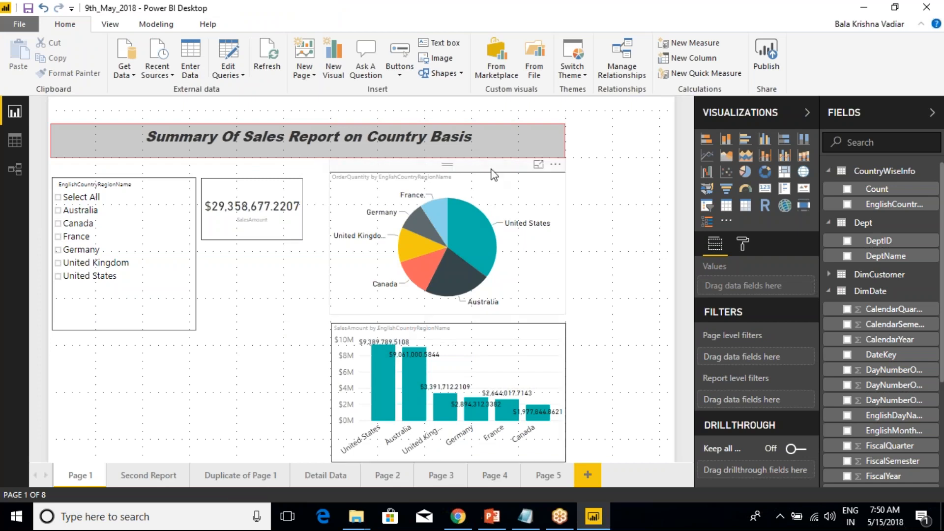
- Set the pie chart's interaction with the SalesAmount column chart to None
{"action": "left_click", "coordinate": [493, 173]}
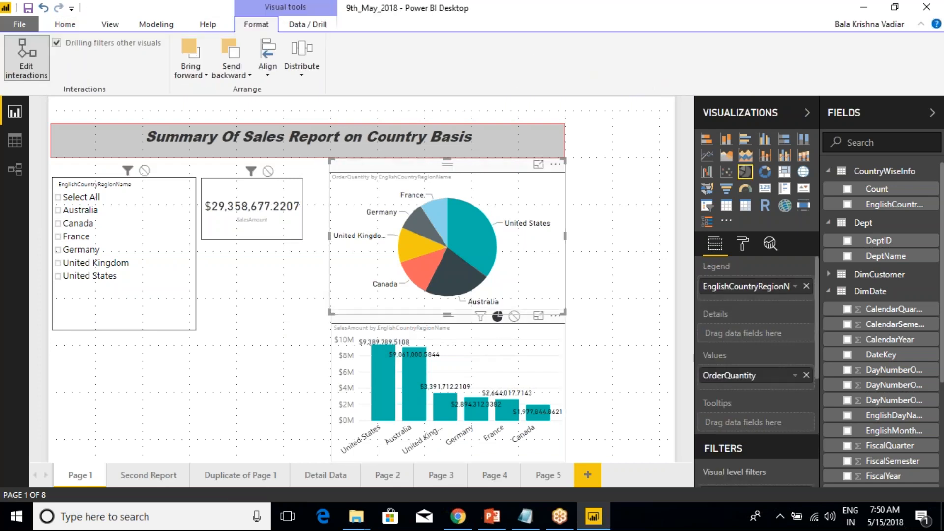
{"action": "left_click", "coordinate": [514, 316]}
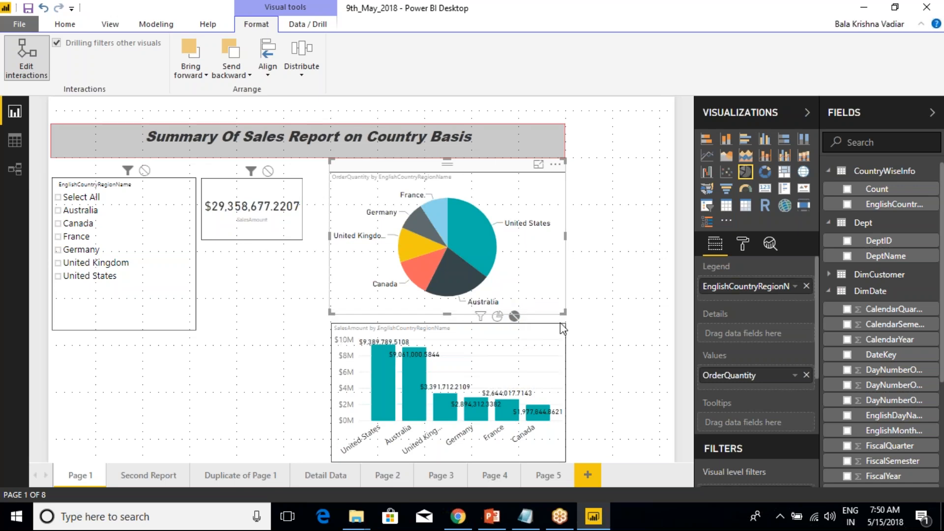
{"action": "left_click", "coordinate": [244, 311]}
- Set the slicer's interaction with the column chart to None and test it with Germany, France, Canada and Australia, clearing the slicer at the end
{"action": "left_click", "coordinate": [77, 249]}
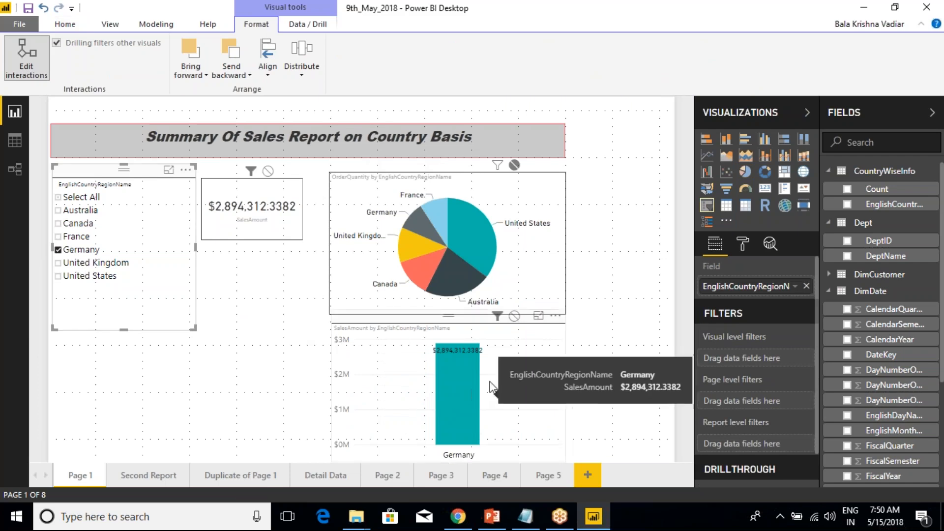
{"action": "left_click", "coordinate": [514, 316]}
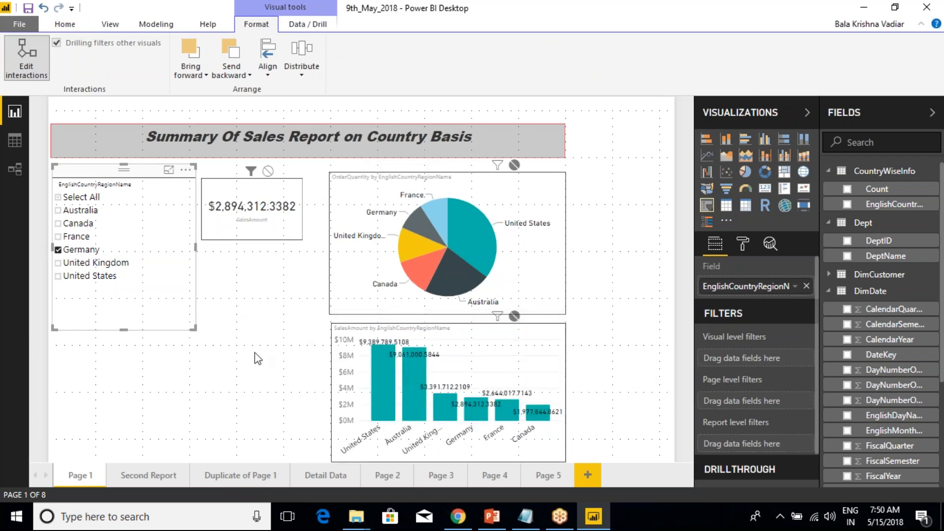
{"action": "left_click", "coordinate": [66, 237], "text": "ctrl"}
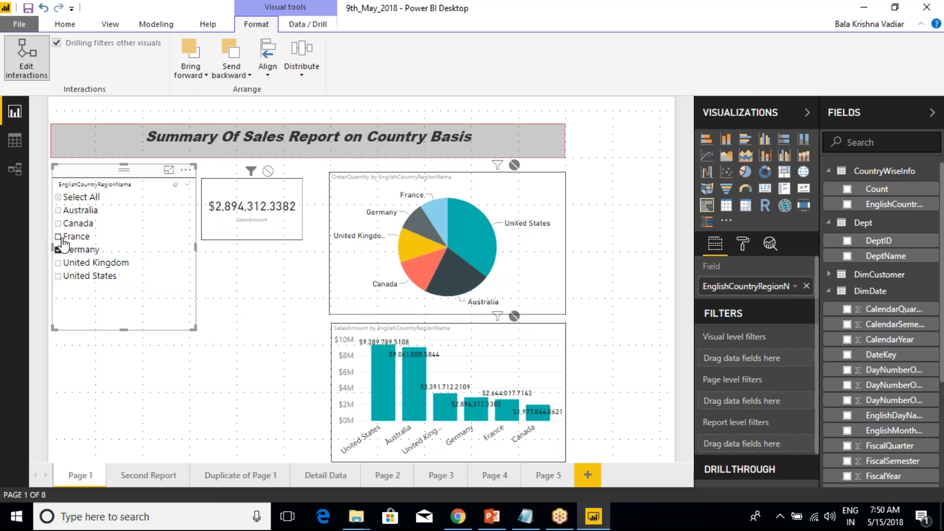
{"action": "left_click", "coordinate": [64, 224], "text": "ctrl"}
{"action": "left_click", "coordinate": [64, 210], "text": "ctrl"}
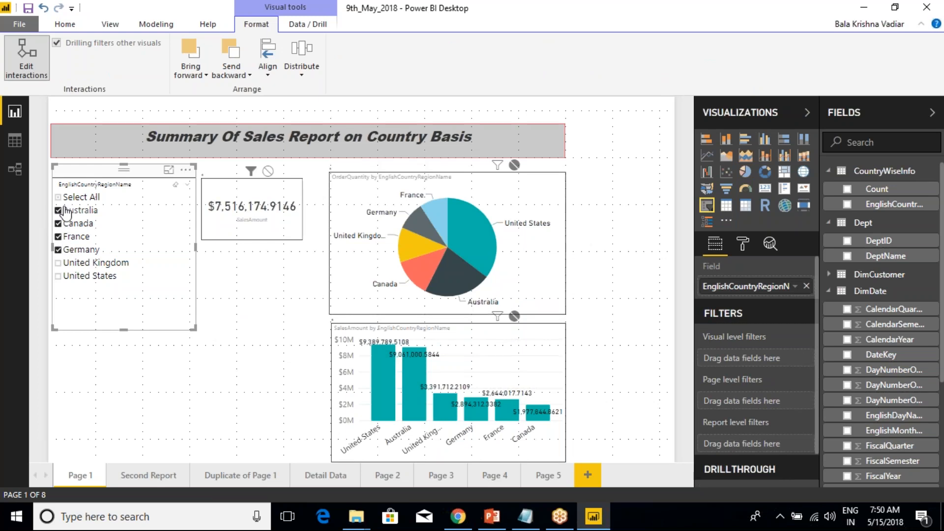
{"action": "left_click", "coordinate": [58, 197]}
{"action": "left_click", "coordinate": [238, 360]}
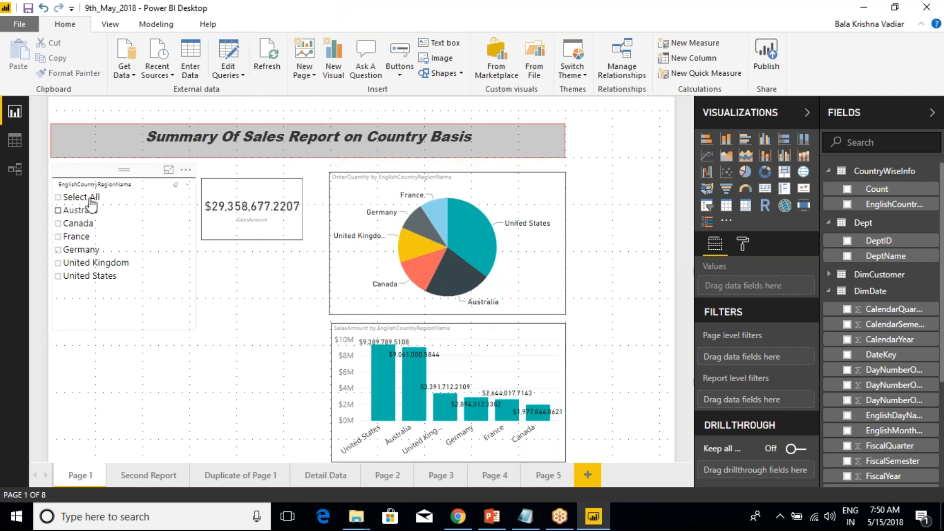
- Test the slicer with United Kingdom and United States, checking the charts' response, and leave no country selected
{"action": "left_click", "coordinate": [147, 178]}
{"action": "left_click", "coordinate": [76, 264]}
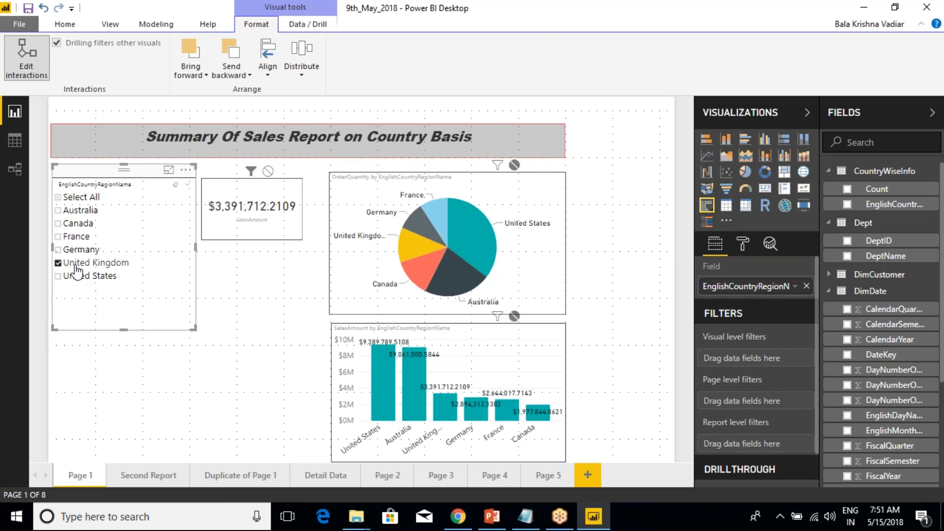
{"action": "left_click", "coordinate": [66, 277]}
{"action": "left_click", "coordinate": [66, 277]}
{"action": "left_click", "coordinate": [61, 264]}
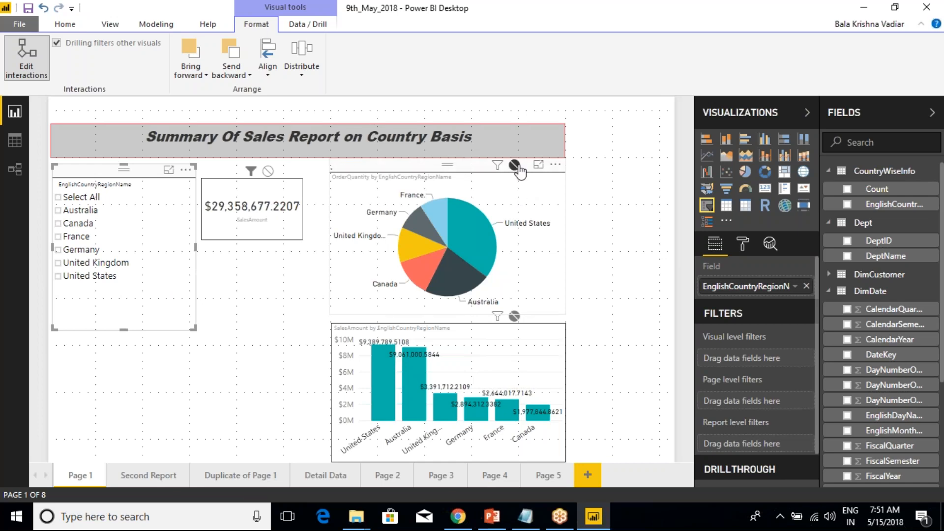
- Set the SalesAmount column chart's interaction with the pie chart to Highlight
{"action": "left_click", "coordinate": [514, 333]}
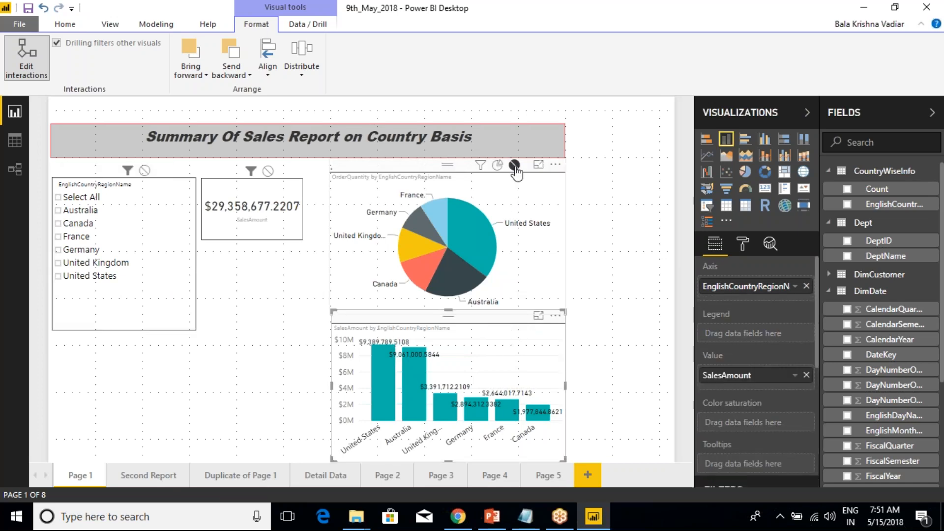
{"action": "left_click", "coordinate": [499, 172]}
{"action": "left_click", "coordinate": [286, 325]}
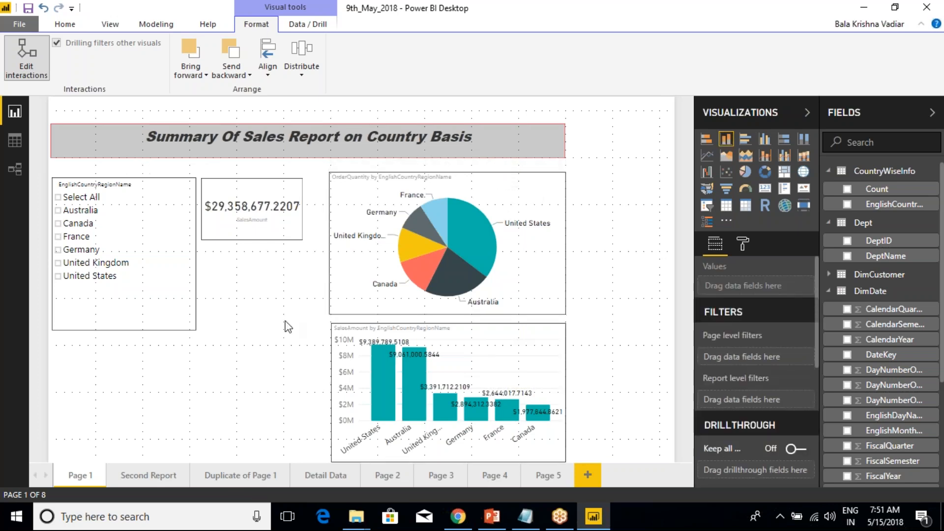
- Test the slicer with United States, clear it, and set its interaction with both the pie chart and the column chart to Filter
{"action": "left_click", "coordinate": [102, 277]}
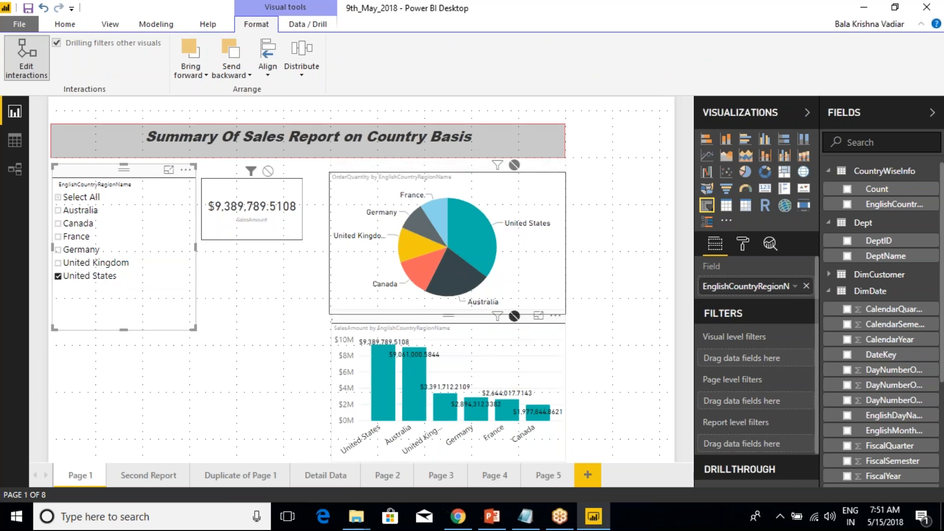
{"action": "left_click", "coordinate": [90, 276]}
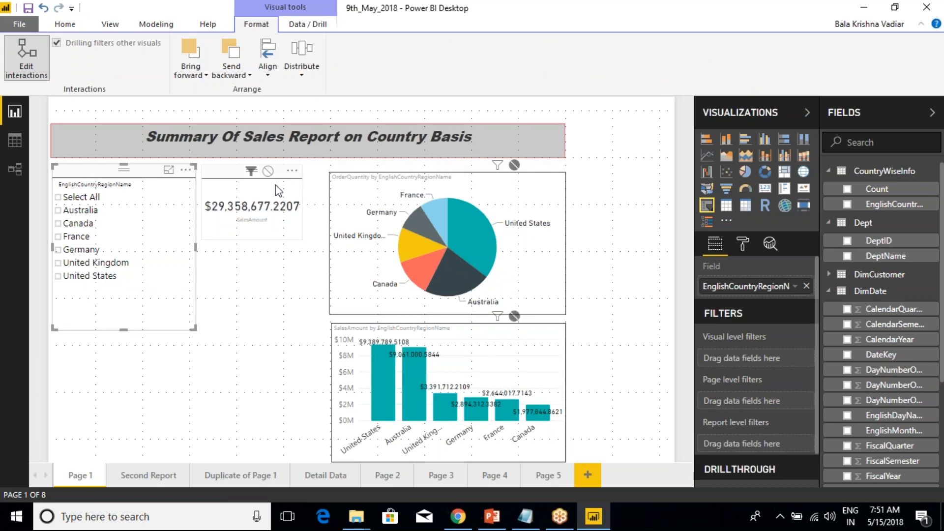
{"action": "left_click", "coordinate": [497, 166]}
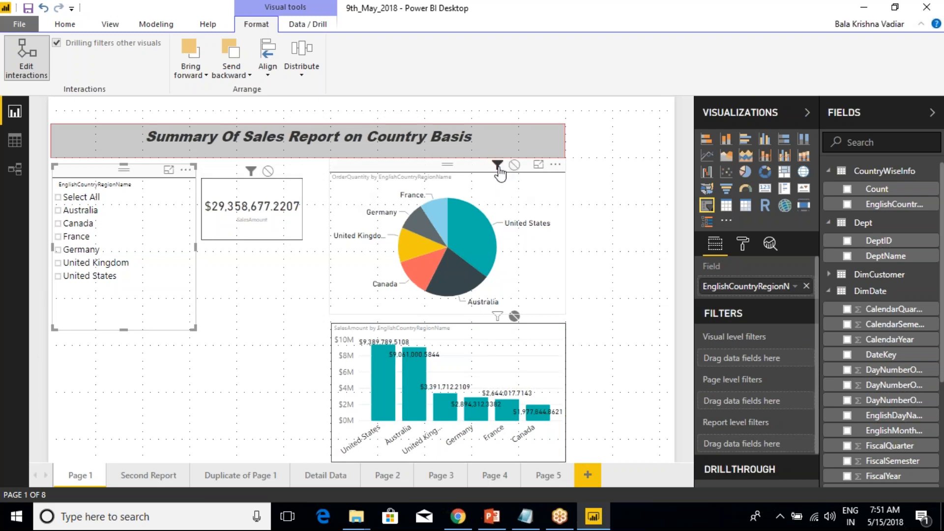
{"action": "left_click", "coordinate": [497, 316]}
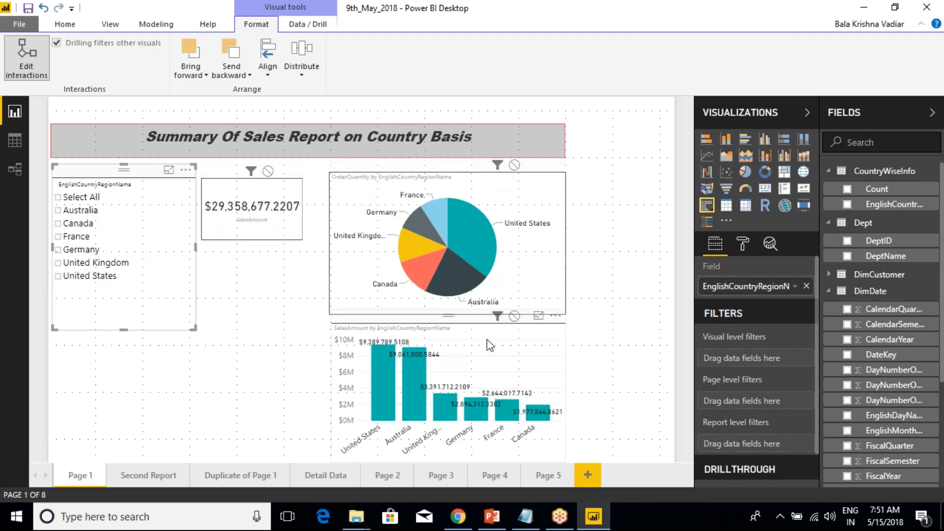
{"action": "left_click", "coordinate": [210, 392]}
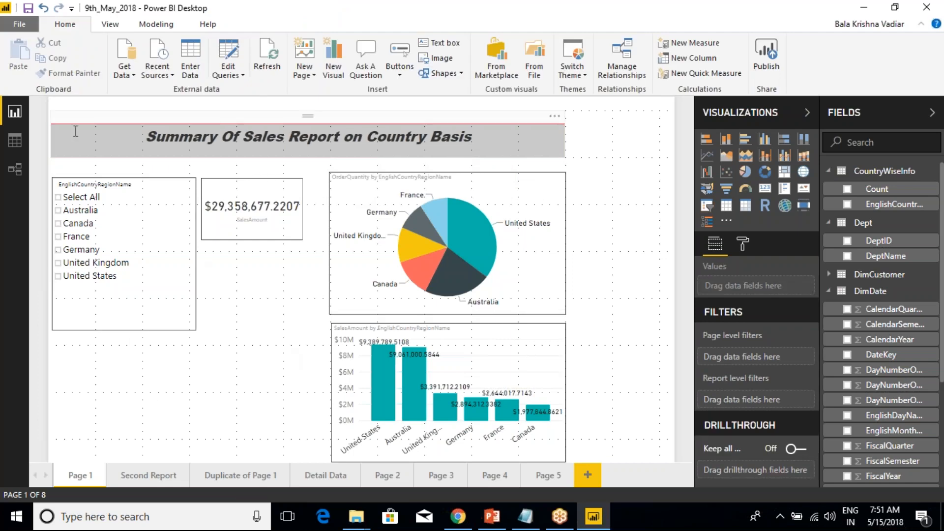
{"action": "left_click", "coordinate": [14, 141]}
{"action": "left_click", "coordinate": [15, 112]}
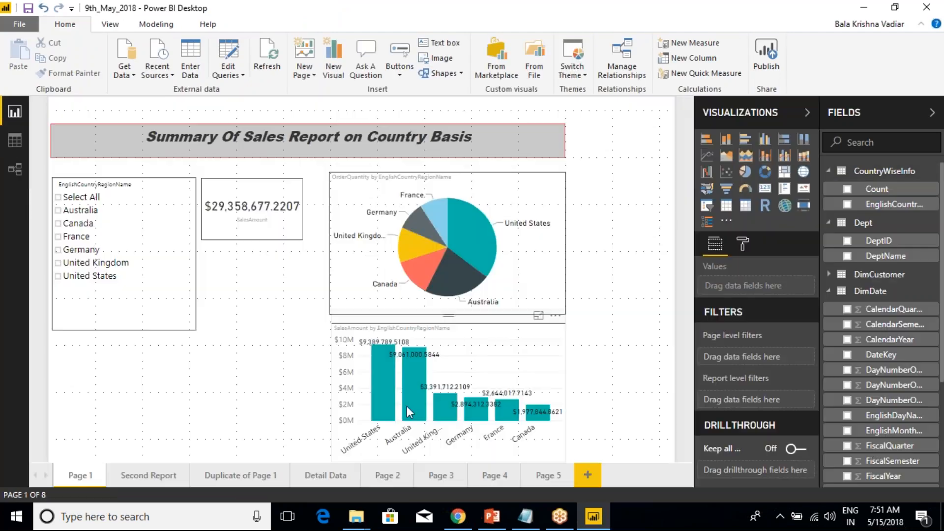
- Filter the slicer to United States and set its interaction with the pie chart to None
{"action": "left_click", "coordinate": [91, 277]}
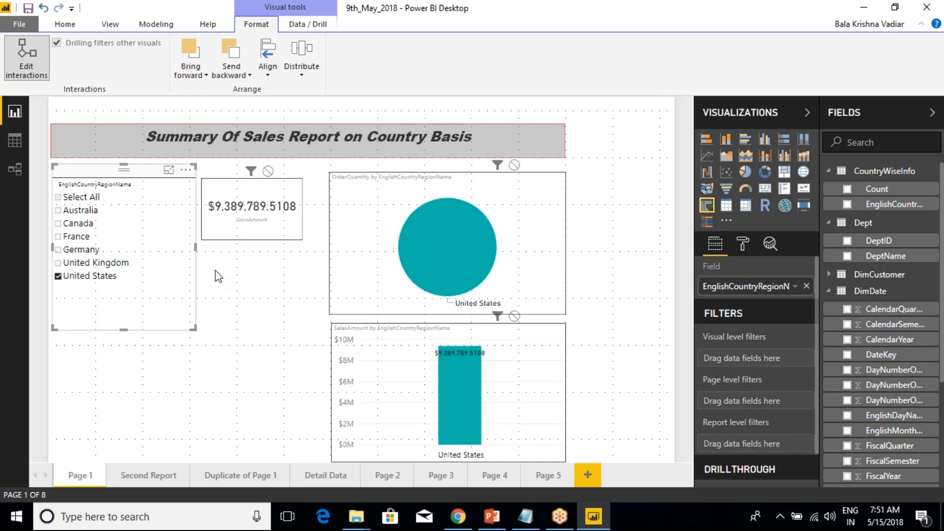
{"action": "left_click", "coordinate": [514, 165]}
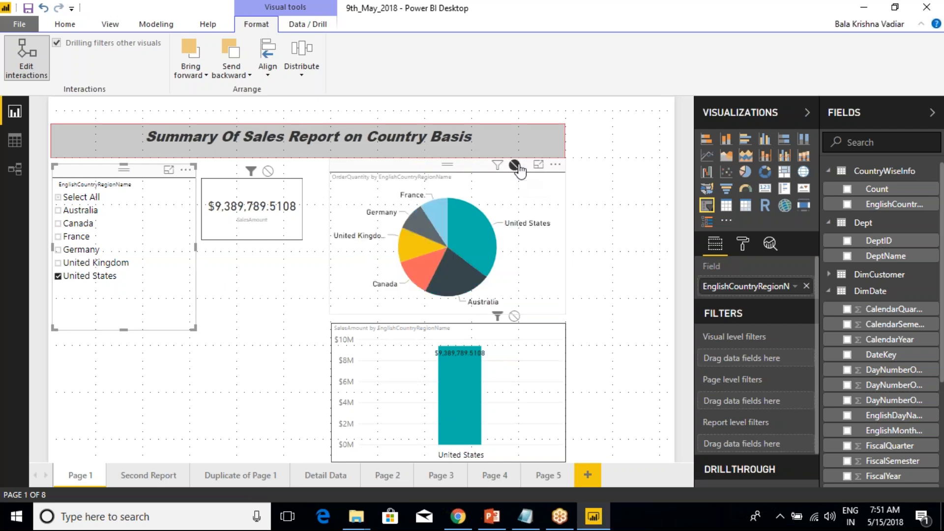
- Set the slicer's interaction with the pie chart to Filter, and test None on the column chart before restoring it to Filter
{"action": "left_click", "coordinate": [498, 166]}
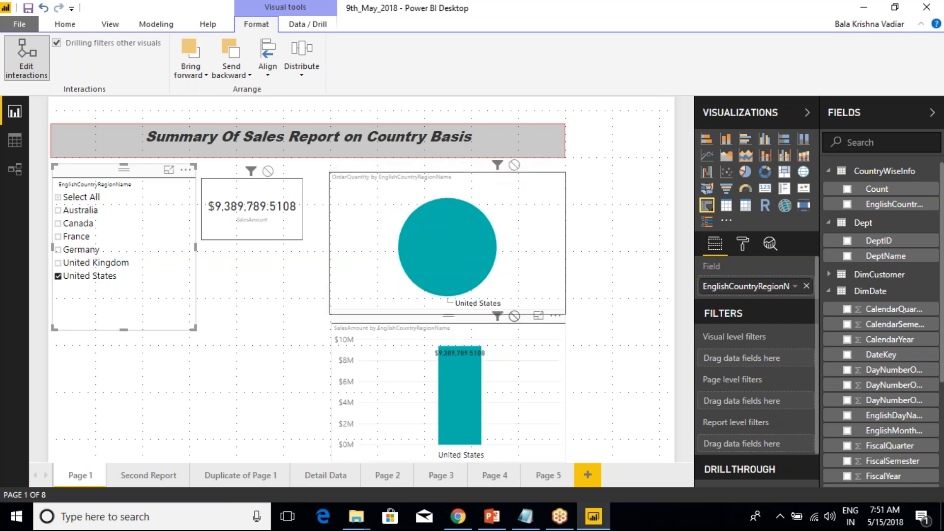
{"action": "left_click", "coordinate": [515, 316]}
{"action": "left_click", "coordinate": [498, 317]}
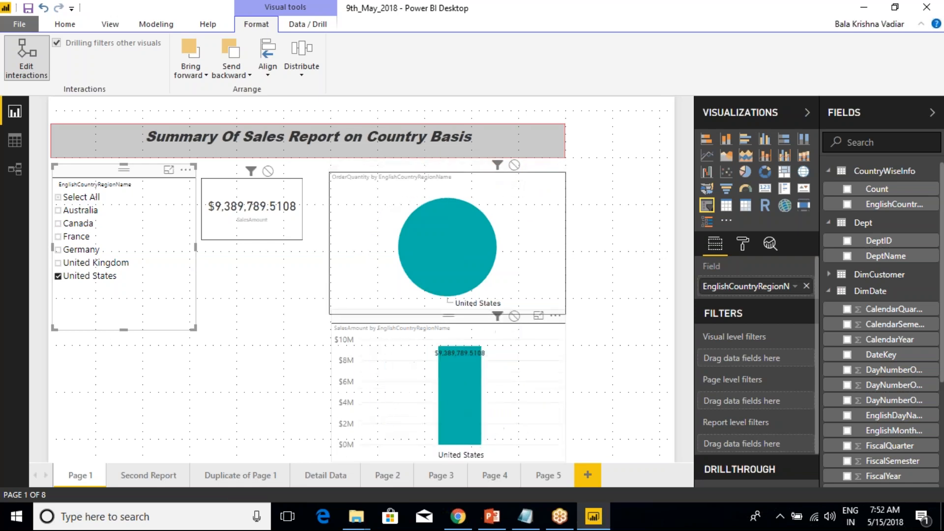
{"action": "left_click", "coordinate": [514, 316]}
{"action": "left_click", "coordinate": [498, 316]}
{"action": "left_click", "coordinate": [514, 316]}
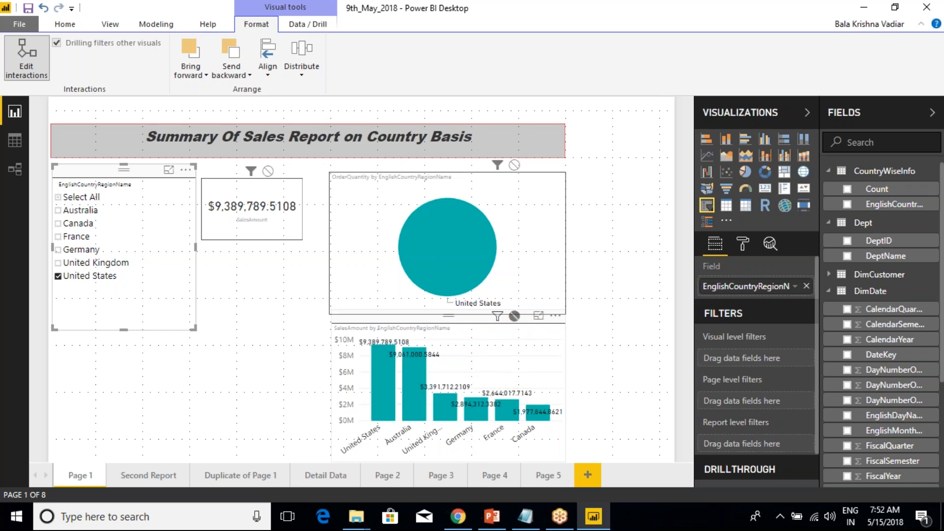
{"action": "left_click", "coordinate": [497, 316]}
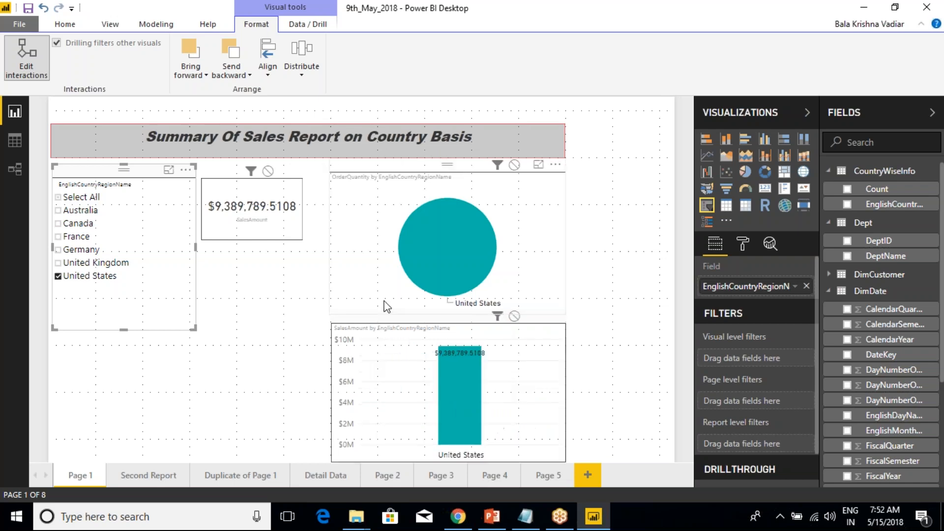
- Select all countries in the slicer and turn off interaction editing
{"action": "left_click", "coordinate": [60, 198]}
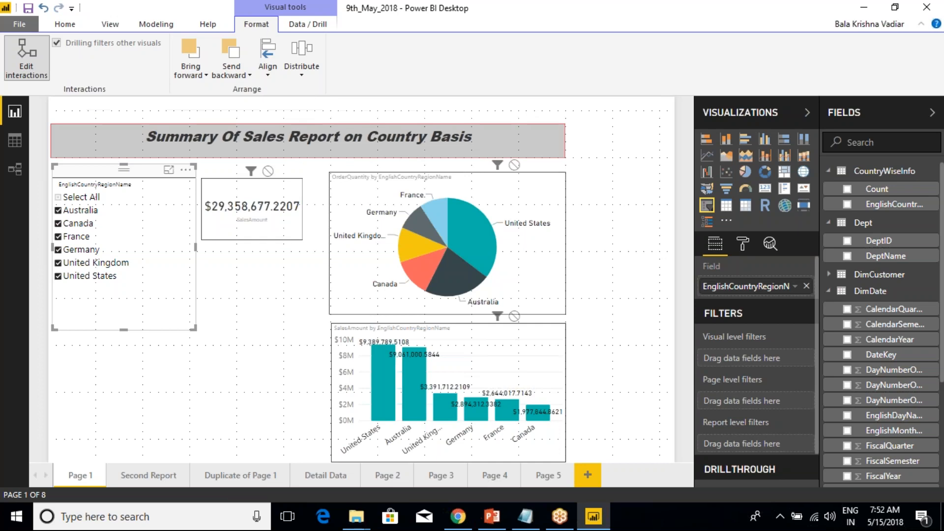
{"action": "left_click", "coordinate": [260, 109]}
{"action": "left_click", "coordinate": [372, 173]}
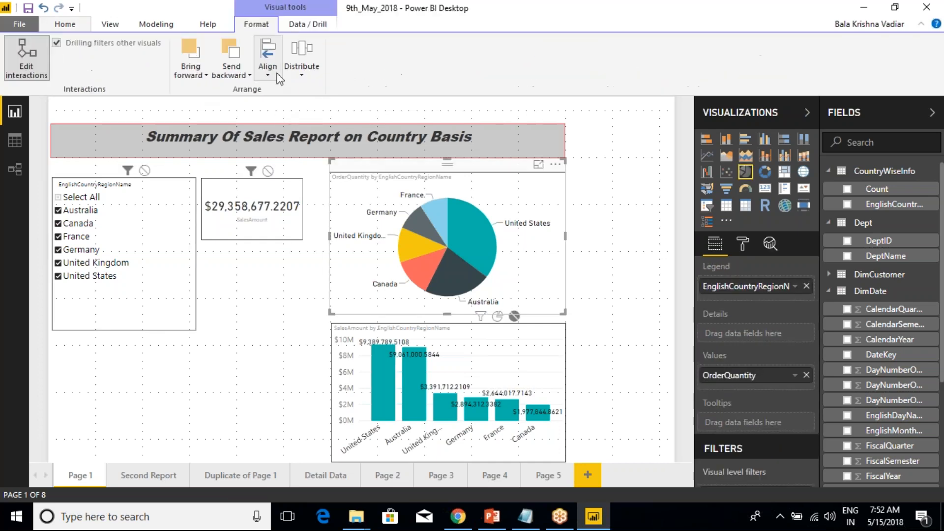
{"action": "left_click", "coordinate": [223, 426]}
- Align the OrderQuantity pie chart to the page's left, center and right in turn, ending with Align right
{"action": "left_click", "coordinate": [357, 272]}
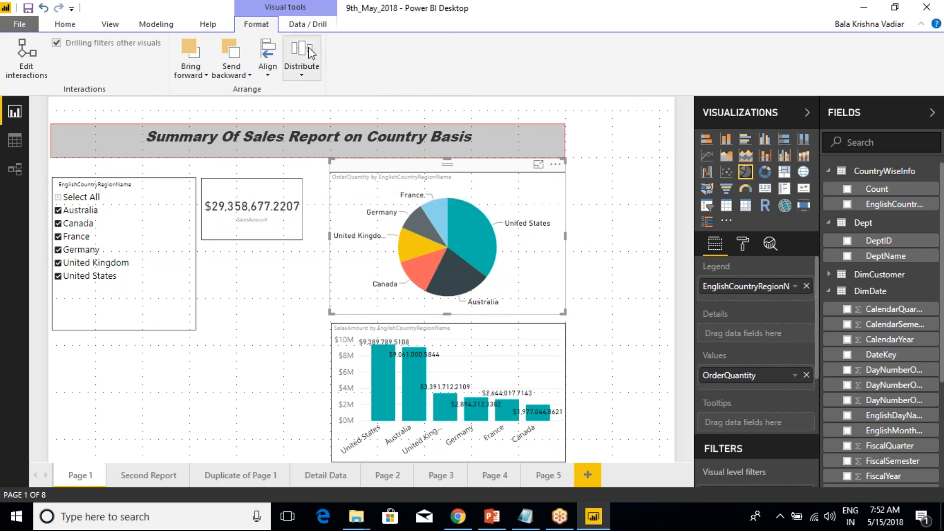
{"action": "left_click", "coordinate": [270, 73]}
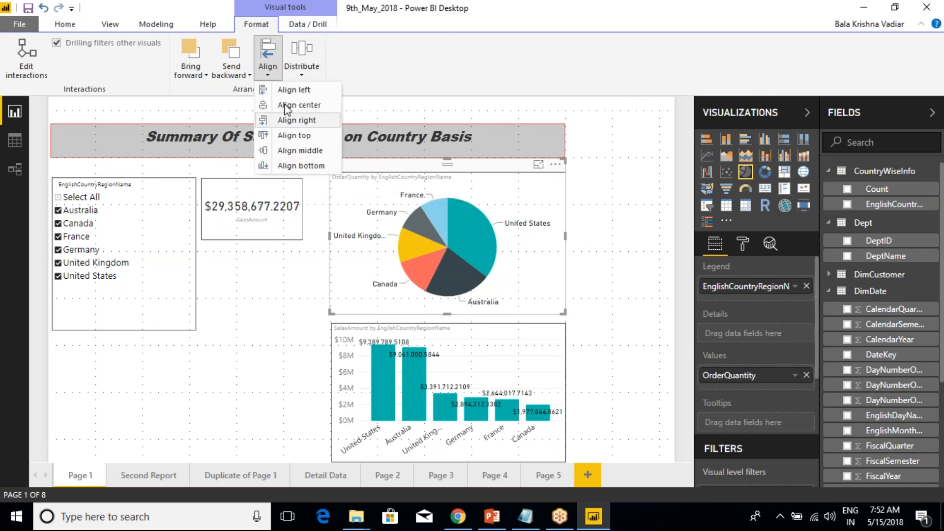
{"action": "left_click", "coordinate": [290, 89]}
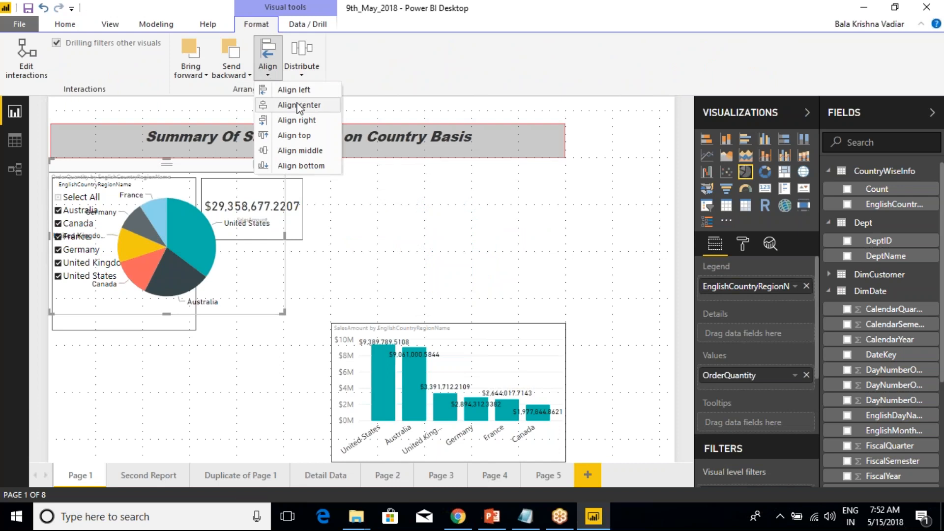
{"action": "left_click", "coordinate": [295, 105]}
{"action": "left_click", "coordinate": [267, 54]}
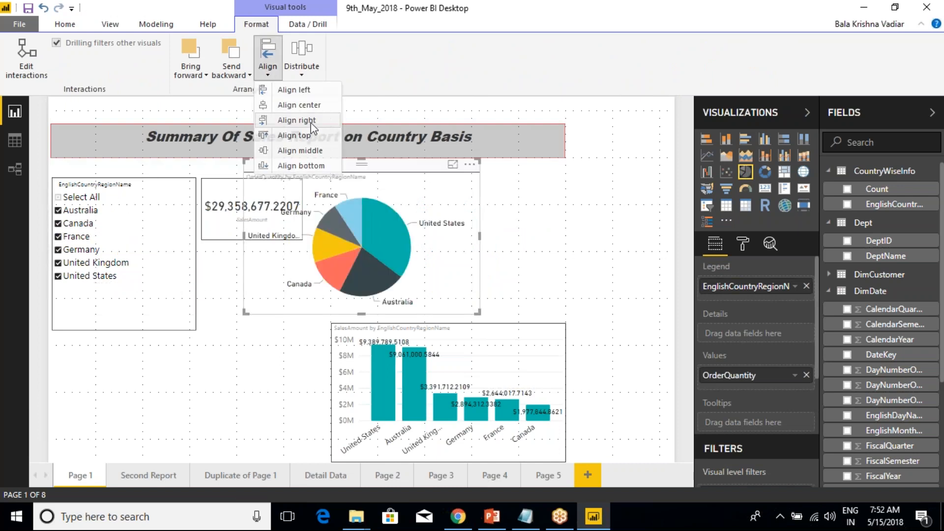
{"action": "left_click", "coordinate": [297, 120]}
- Align the pie chart to the top of the page and then to its vertical middle
{"action": "left_click", "coordinate": [268, 73]}
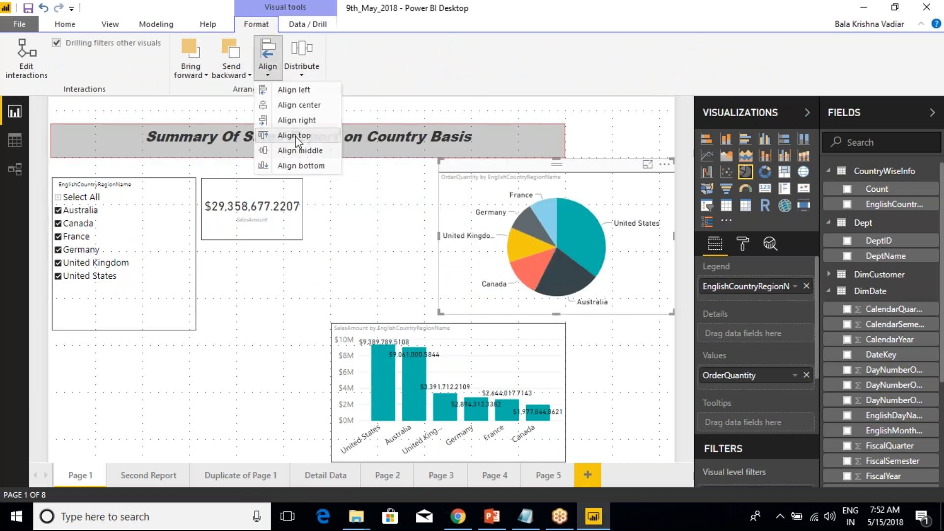
{"action": "left_click", "coordinate": [295, 138]}
{"action": "left_click", "coordinate": [273, 78]}
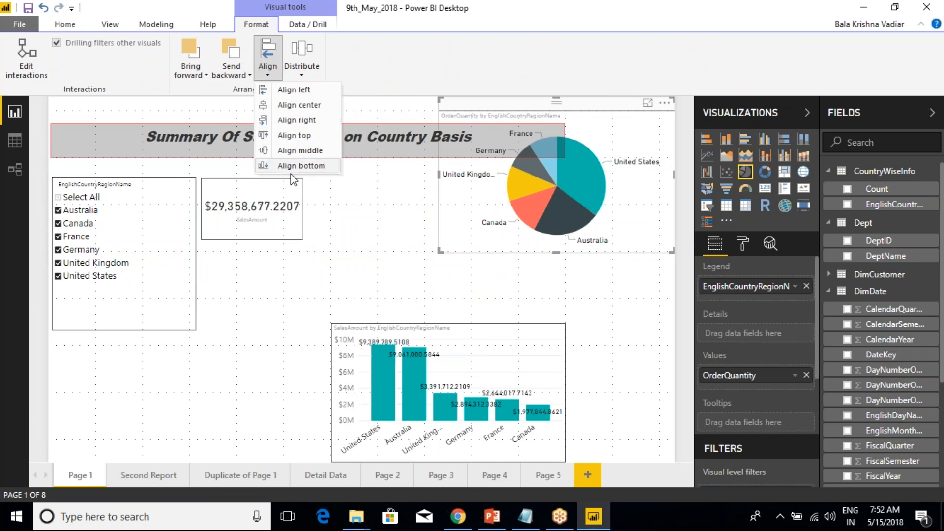
{"action": "left_click", "coordinate": [297, 150]}
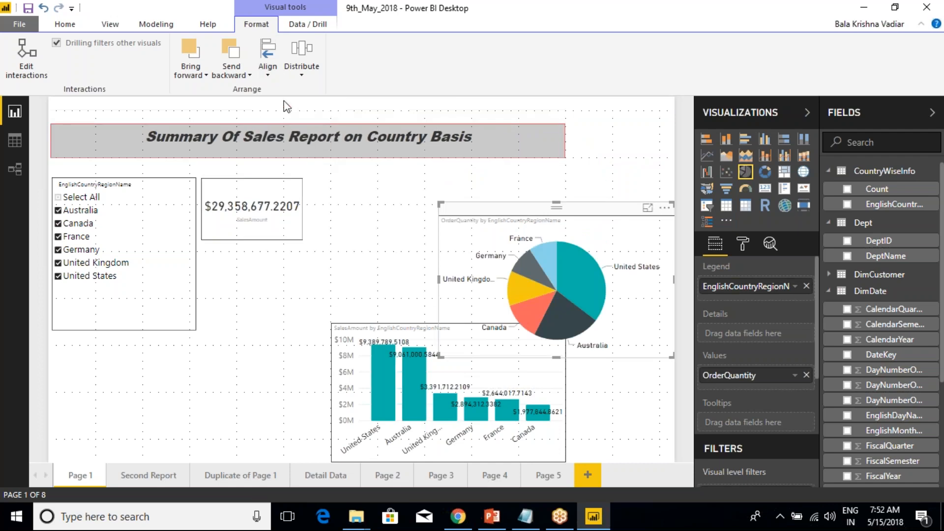
- Select the SalesAmount column chart together with the pie chart and align them on a common center
{"action": "left_click", "coordinate": [381, 327]}
{"action": "left_click", "coordinate": [487, 219], "text": "ctrl"}
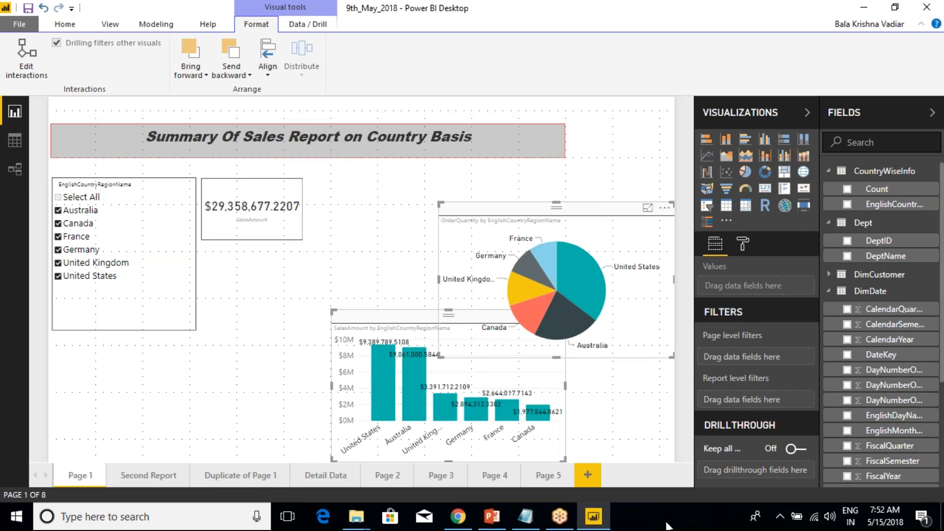
{"action": "left_click", "coordinate": [405, 274]}
{"action": "left_click", "coordinate": [370, 315]}
{"action": "left_click", "coordinate": [475, 204], "text": "ctrl"}
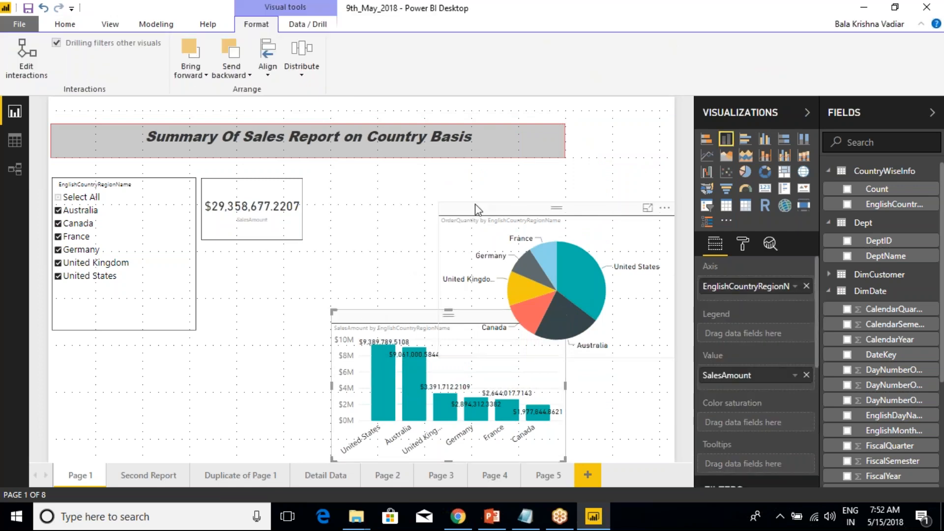
{"action": "left_click", "coordinate": [264, 75]}
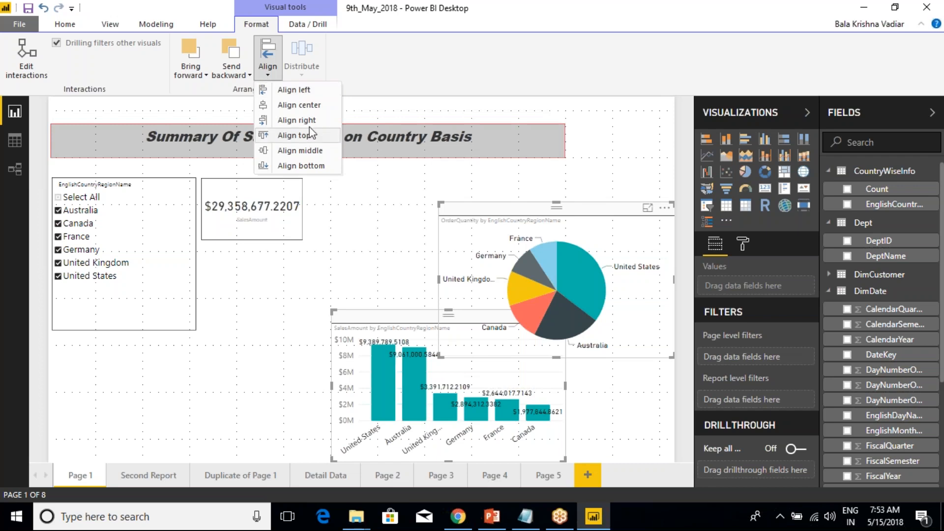
{"action": "left_click", "coordinate": [310, 105]}
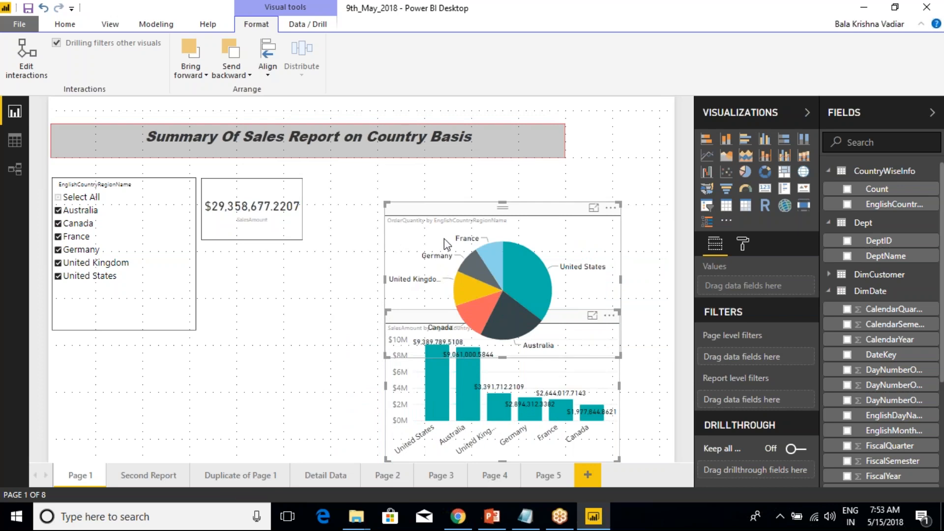
- Align the left edges of the selected column chart and pie chart
{"action": "left_click", "coordinate": [267, 62]}
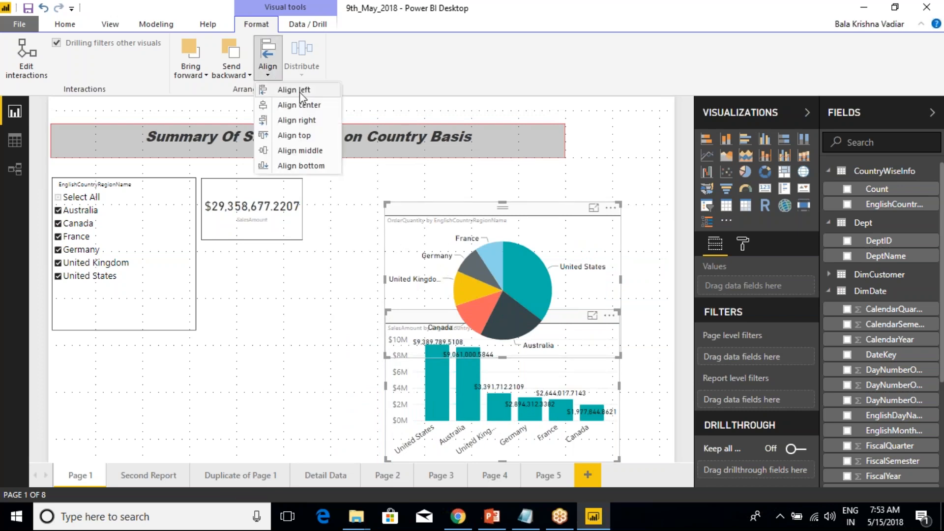
{"action": "left_click", "coordinate": [300, 92]}
{"action": "left_click", "coordinate": [269, 73]}
{"action": "left_click", "coordinate": [255, 202]}
- Move the pie chart toward the page's right edge and the column chart left to below the card
{"action": "left_click", "coordinate": [434, 286]}
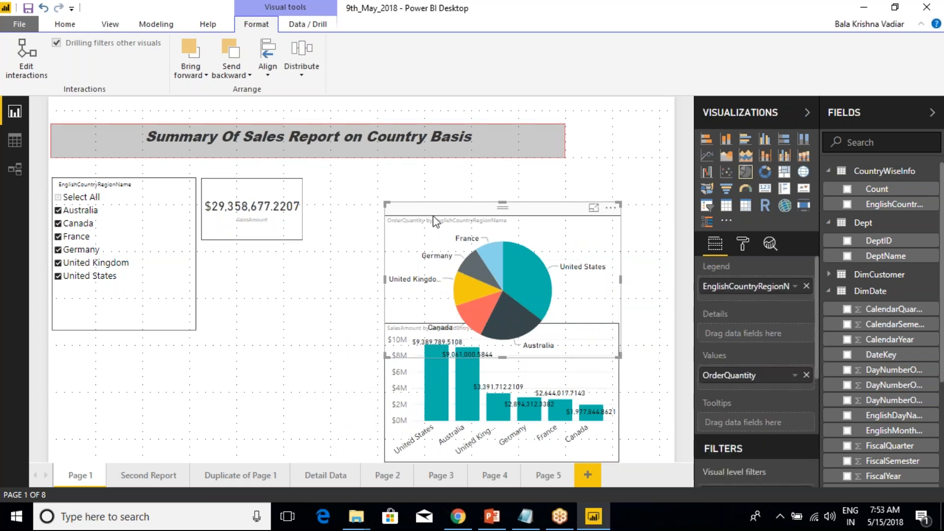
{"action": "left_click_drag", "start_coordinate": [435, 221], "coordinate": [490, 233]}
{"action": "left_click_drag", "start_coordinate": [412, 348], "coordinate": [196, 332]}
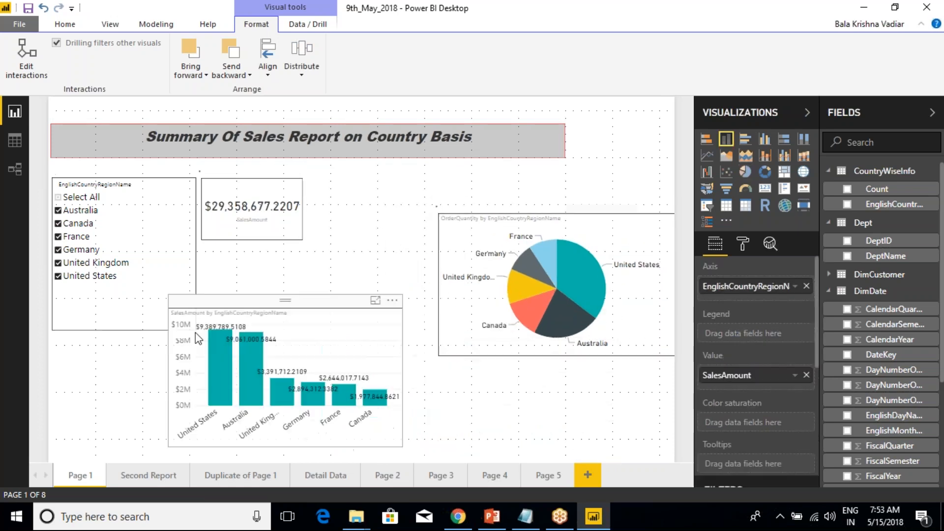
{"action": "left_click_drag", "start_coordinate": [268, 315], "coordinate": [334, 333]}
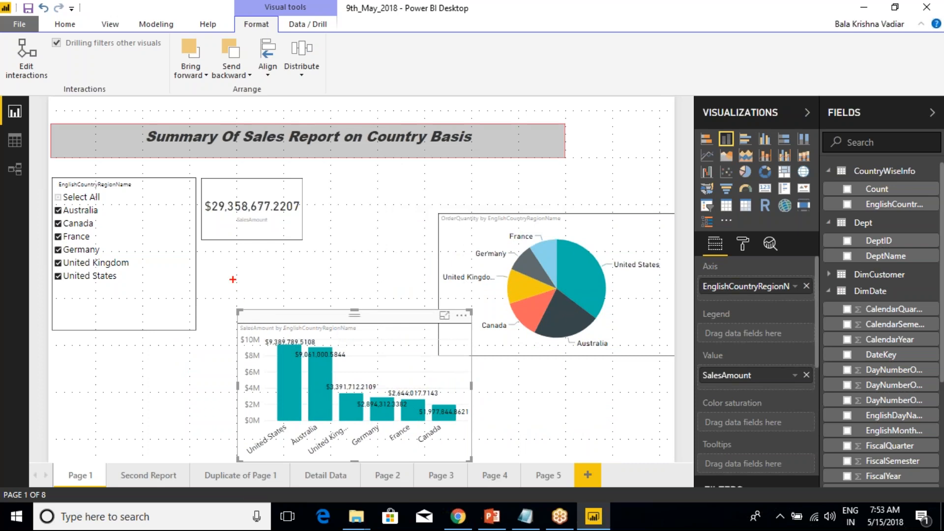
{"action": "left_click_drag", "start_coordinate": [241, 253], "coordinate": [237, 314]}
{"action": "left_click_drag", "start_coordinate": [435, 176], "coordinate": [435, 231]}
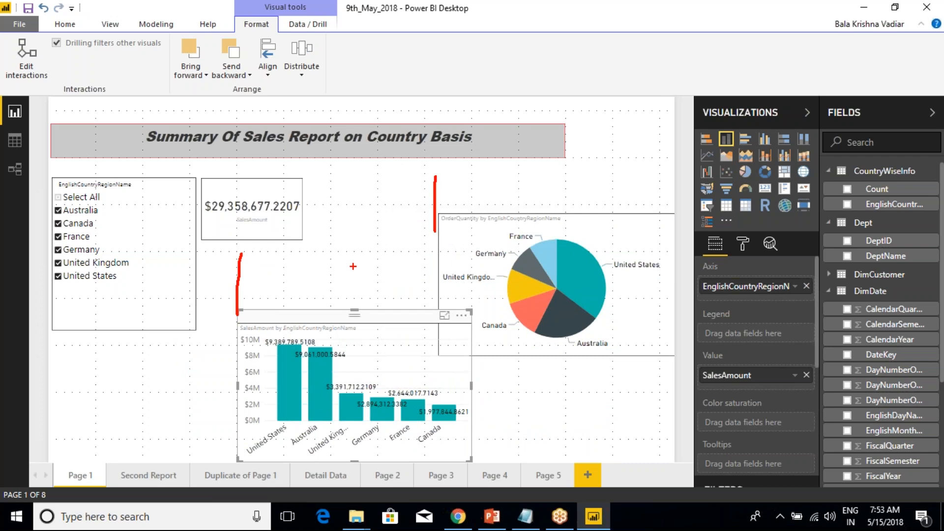
{"action": "mouse_move", "coordinate": [229, 178]}
{"action": "left_mouse_down"}
{"action": "mouse_move", "coordinate": [227, 339]}
{"action": "mouse_move", "coordinate": [238, 224]}
{"action": "left_mouse_up"}
{"action": "mouse_move", "coordinate": [670, 158]}
{"action": "left_mouse_down"}
{"action": "mouse_move", "coordinate": [671, 247]}
{"action": "mouse_move", "coordinate": [669, 159]}
{"action": "left_mouse_up"}
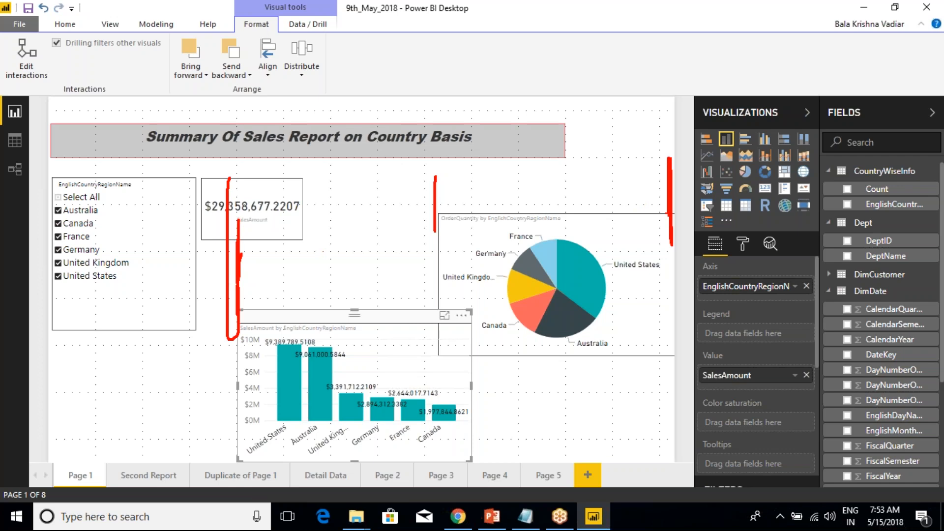
{"action": "left_click_drag", "start_coordinate": [471, 459], "coordinate": [604, 452]}
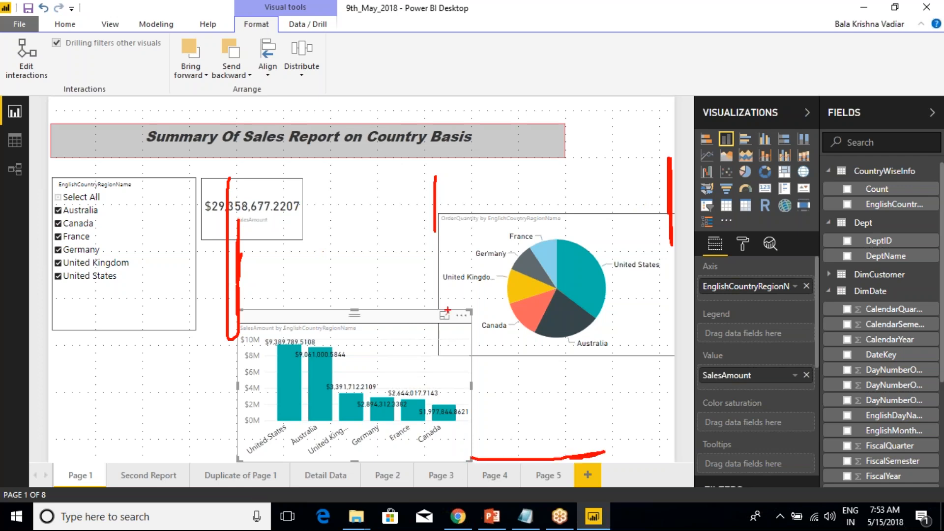
{"action": "left_click_drag", "start_coordinate": [301, 211], "coordinate": [452, 225]}
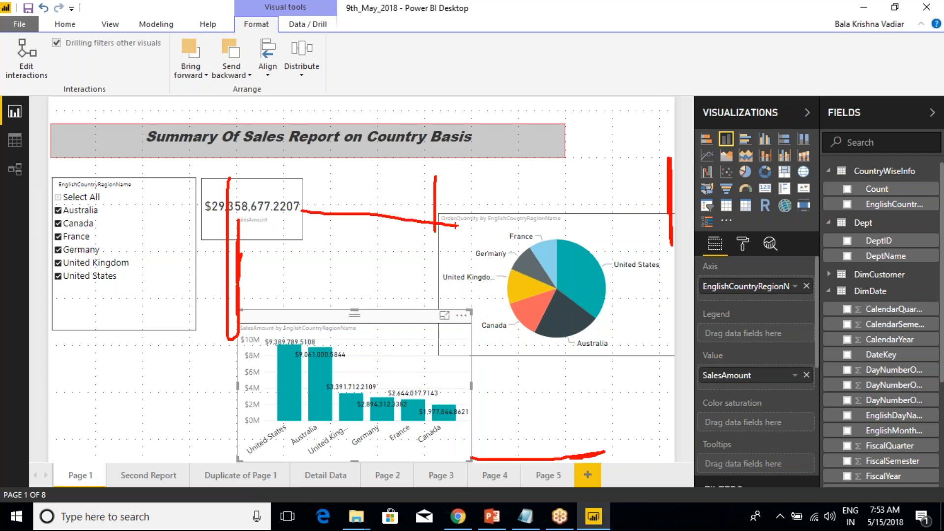
{"action": "key", "text": "Escape"}
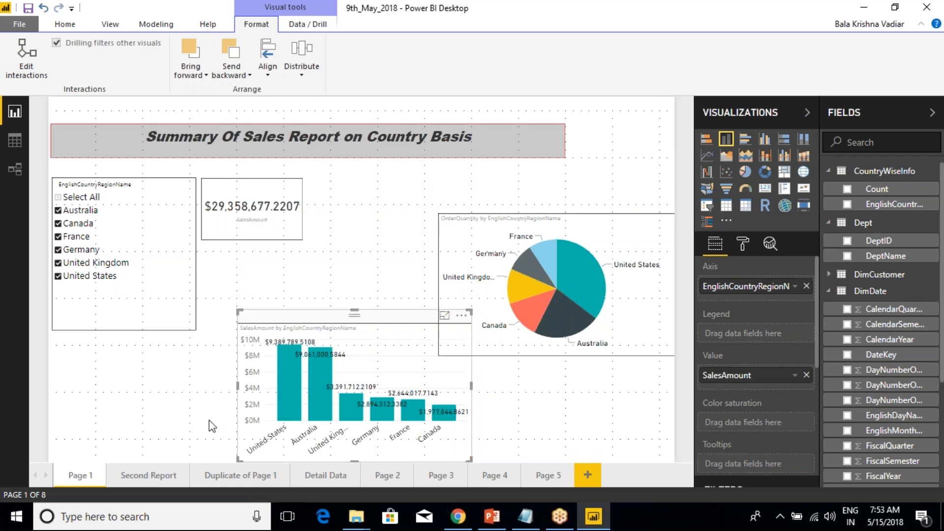
- Select the pie chart along with the column chart and align their top edges
{"action": "left_click", "coordinate": [464, 226], "text": "ctrl"}
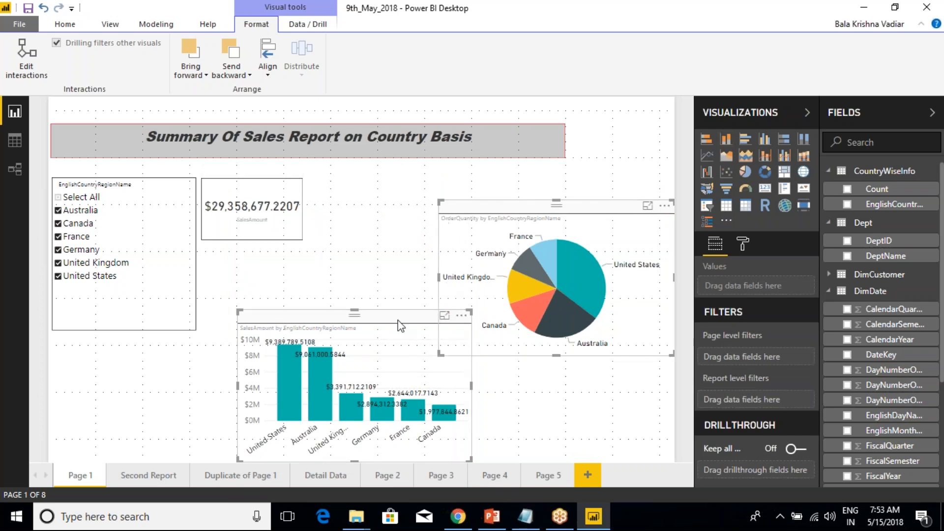
{"action": "left_click", "coordinate": [268, 59]}
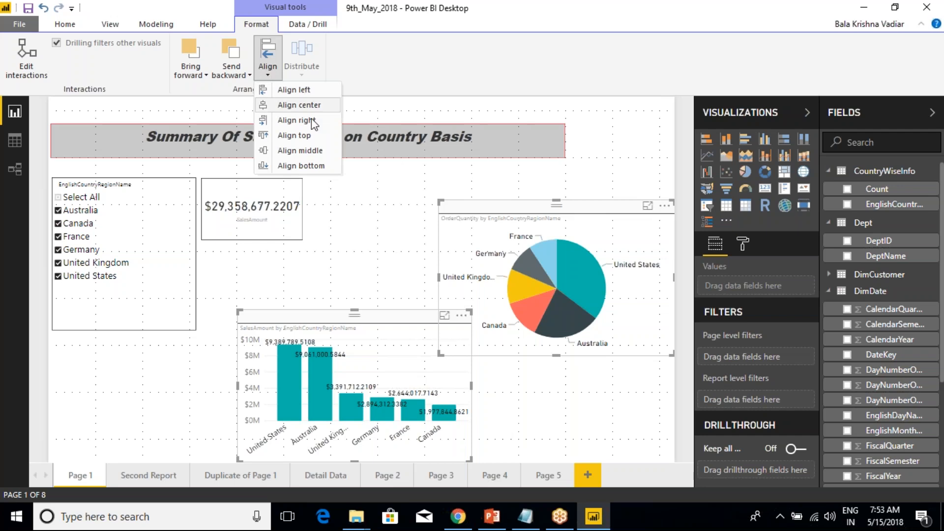
{"action": "left_click", "coordinate": [295, 135]}
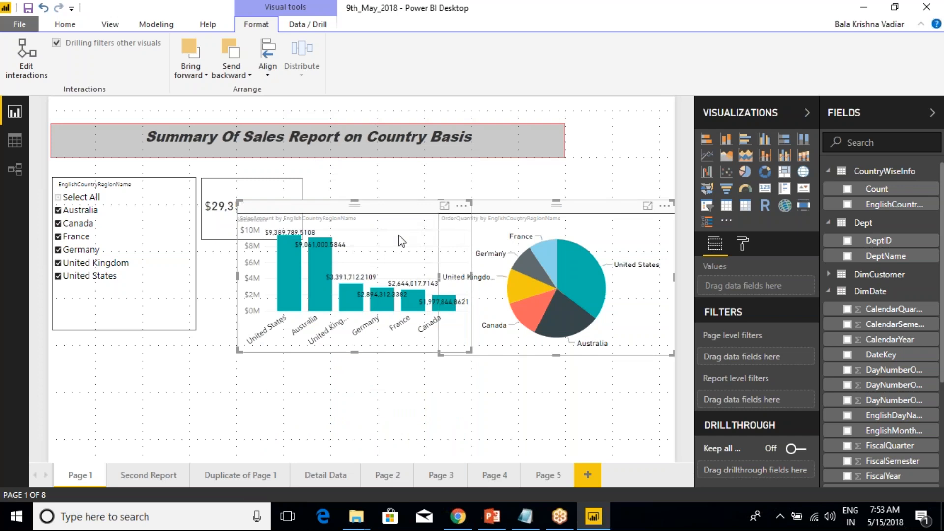
- Move the column chart down and the pie chart up and slightly left, and select both charts
{"action": "left_click_drag", "start_coordinate": [415, 219], "coordinate": [433, 373]}
{"action": "left_click_drag", "start_coordinate": [535, 311], "coordinate": [502, 202]}
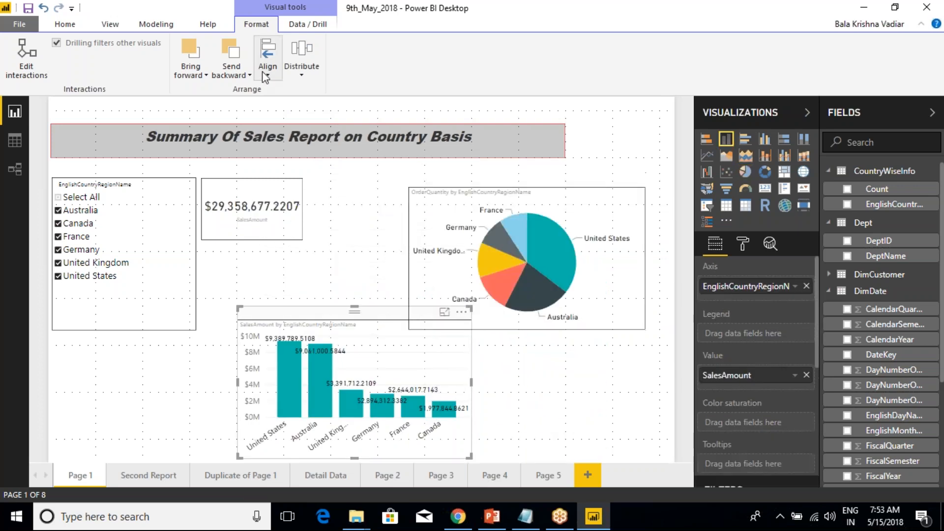
{"action": "left_click", "coordinate": [414, 331]}
{"action": "left_click", "coordinate": [470, 201], "text": "ctrl"}
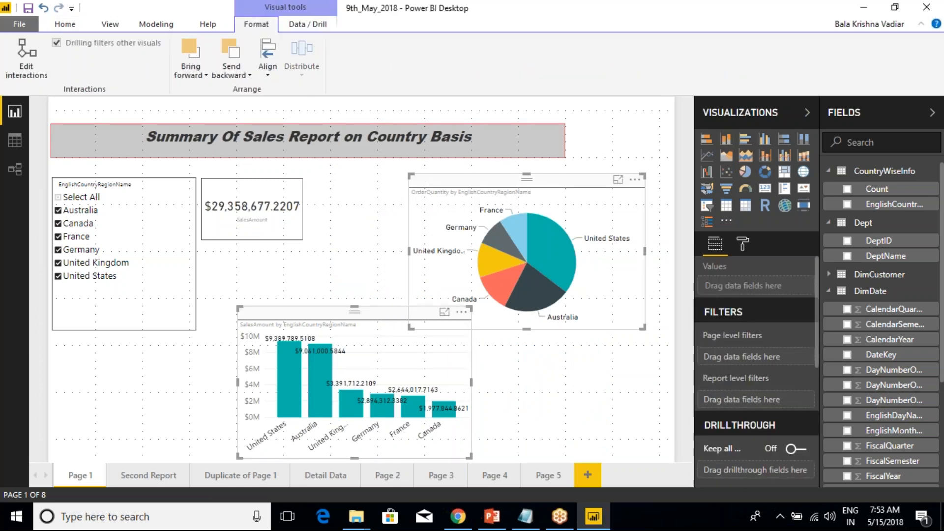
- Select the pie chart on its own and distribute it vertically and horizontally, repeating both distributions
{"action": "left_click", "coordinate": [436, 182]}
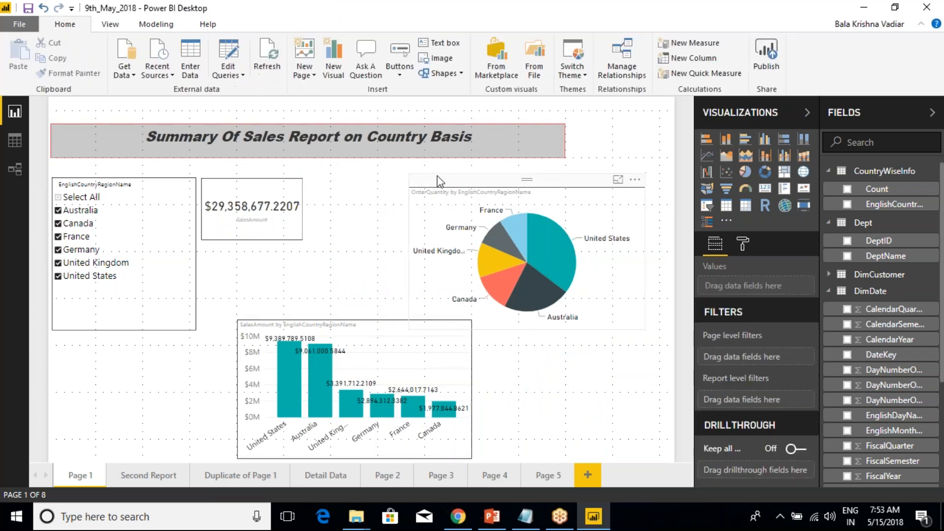
{"action": "left_click", "coordinate": [301, 74]}
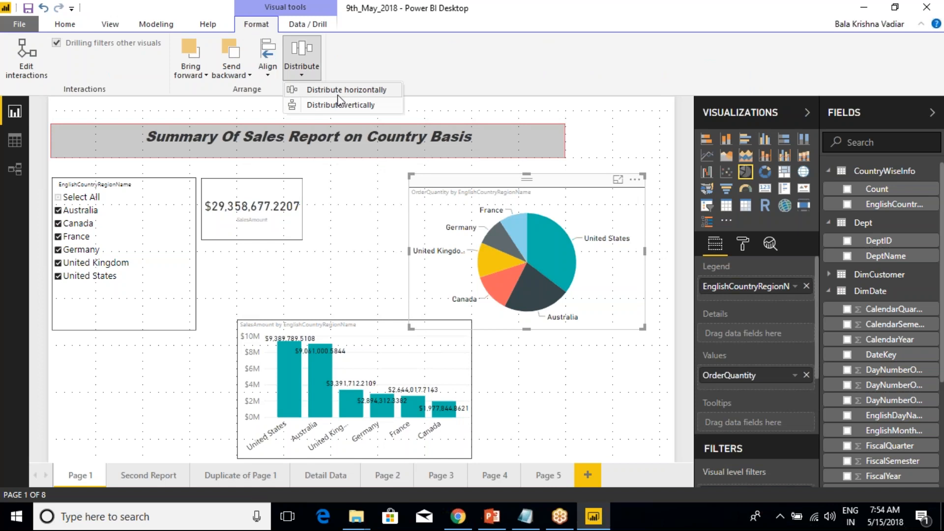
{"action": "left_click", "coordinate": [344, 104]}
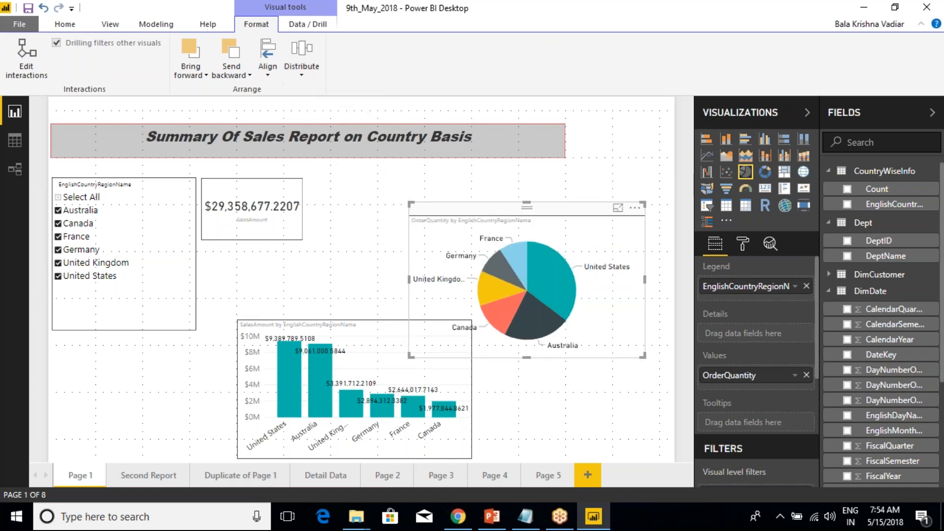
{"action": "left_click", "coordinate": [302, 74]}
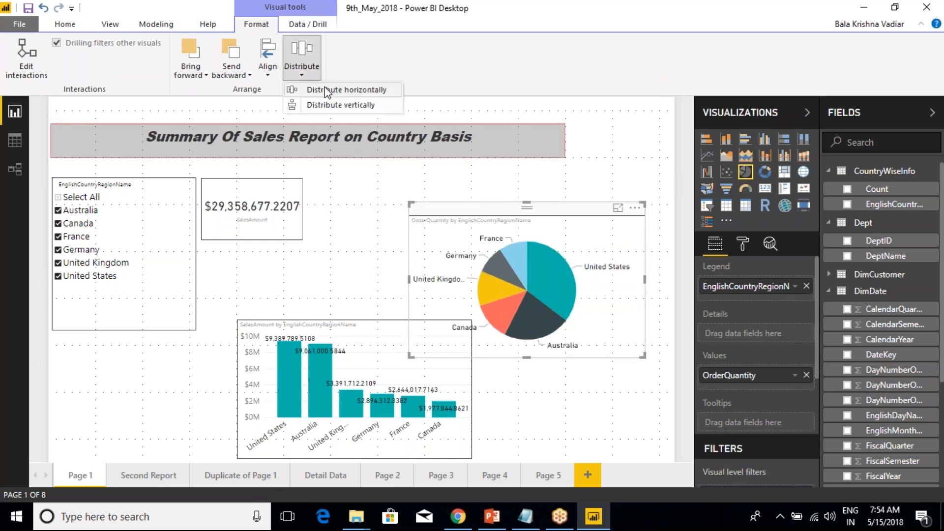
{"action": "left_click", "coordinate": [326, 88]}
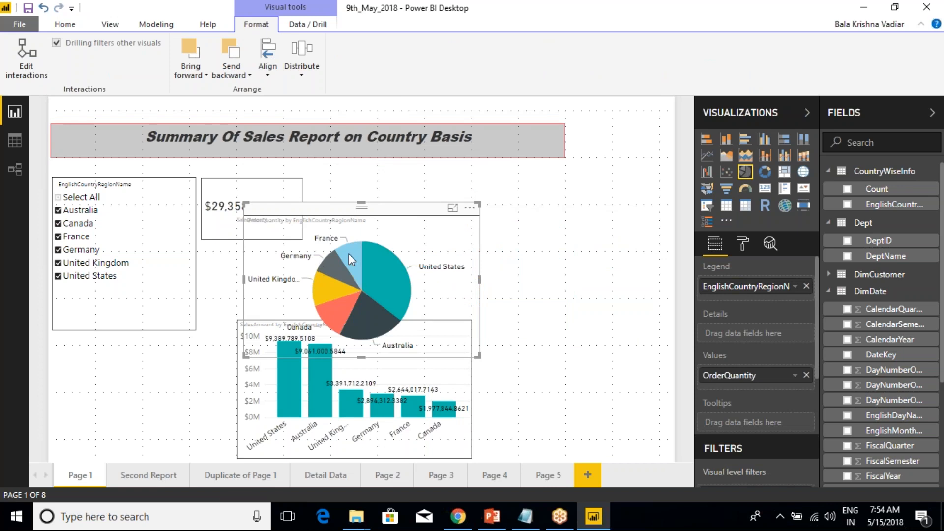
{"action": "left_click", "coordinate": [299, 74]}
{"action": "left_click", "coordinate": [325, 105]}
{"action": "left_click", "coordinate": [301, 73]}
{"action": "left_click", "coordinate": [326, 90]}
- Move the pie chart up over the right end of the report title, and distribute it horizontally and vertically
{"action": "left_click_drag", "start_coordinate": [374, 214], "coordinate": [567, 117]}
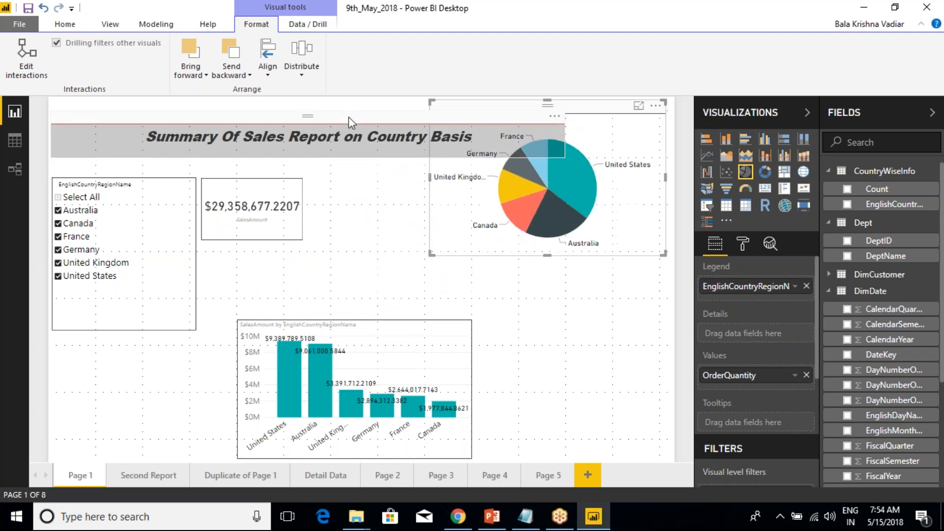
{"action": "left_click", "coordinate": [297, 74]}
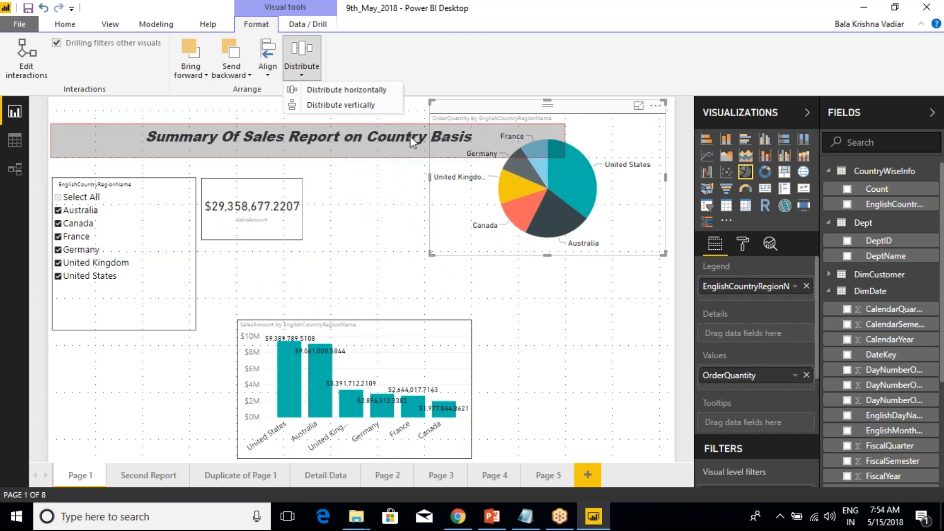
{"action": "left_click", "coordinate": [324, 91]}
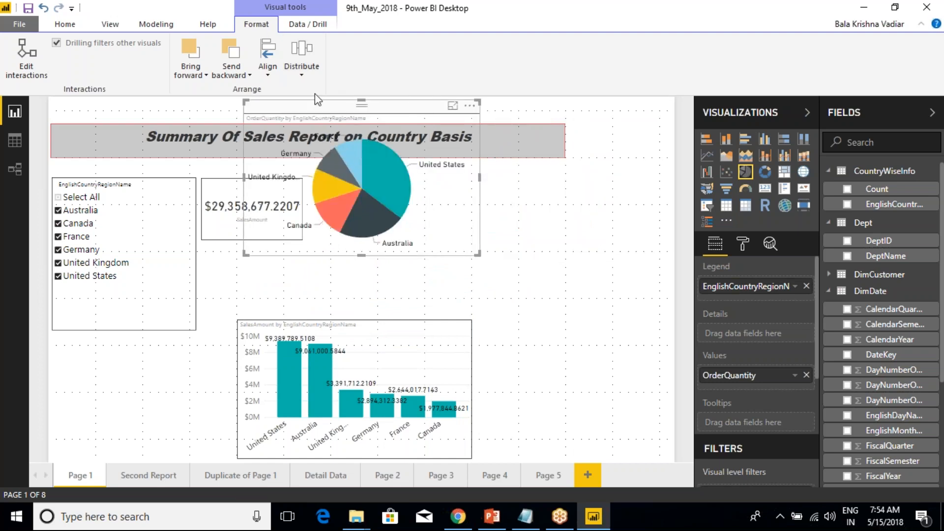
{"action": "left_click", "coordinate": [301, 68]}
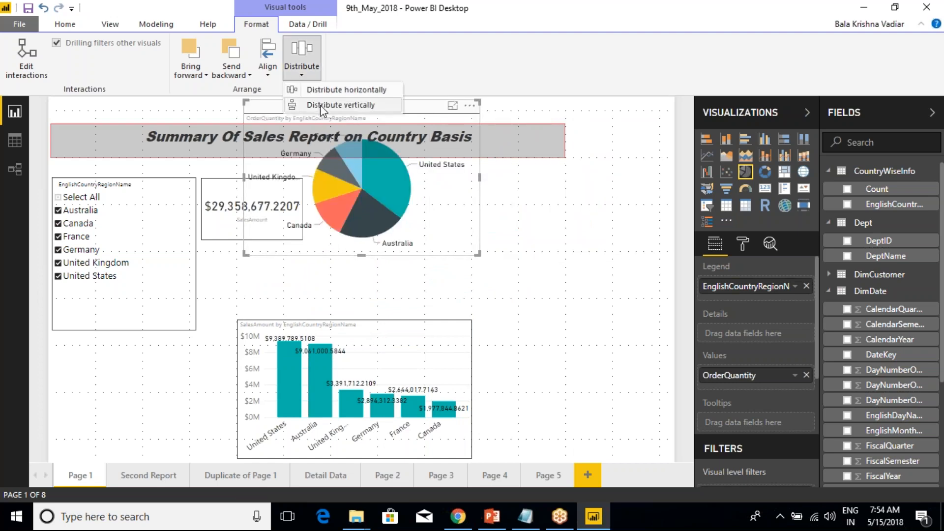
{"action": "left_click", "coordinate": [344, 105]}
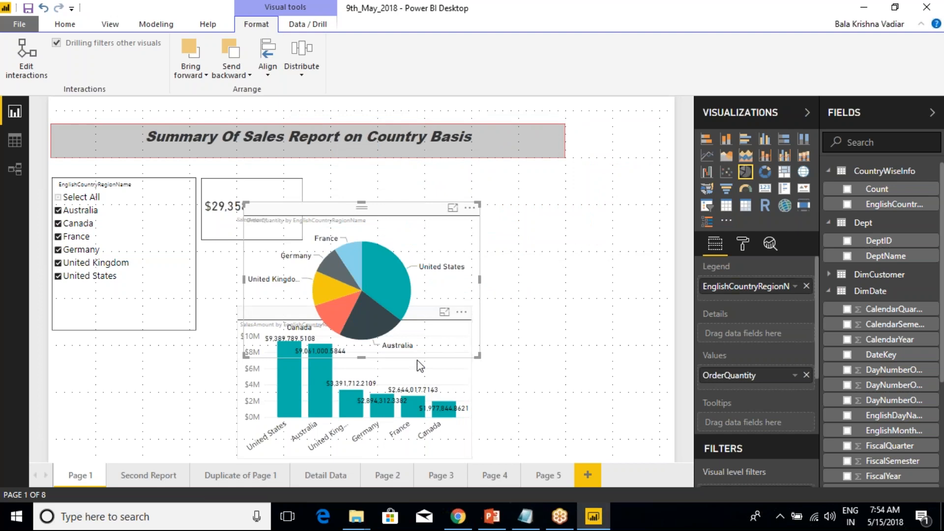
- Move the pie chart up and right to just below the title, and place the column chart directly beneath it
{"action": "left_click_drag", "start_coordinate": [411, 214], "coordinate": [473, 176]}
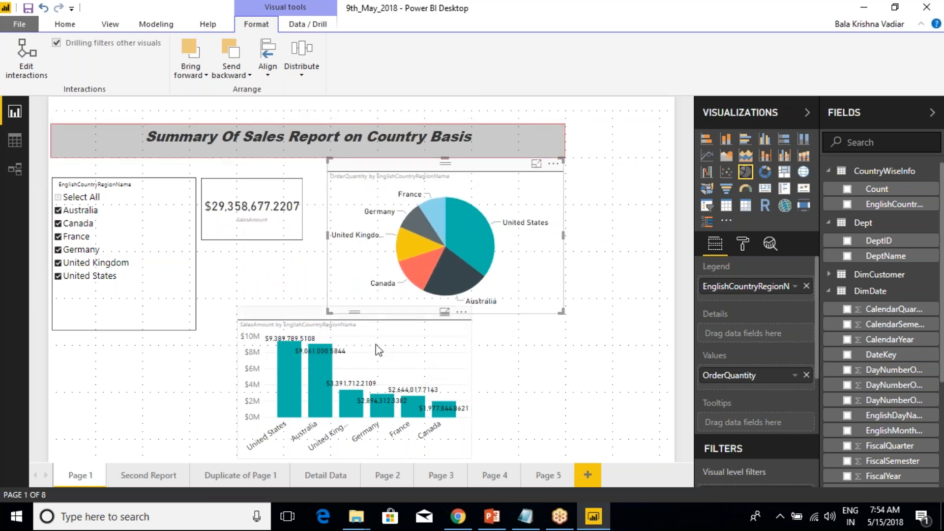
{"action": "left_click_drag", "start_coordinate": [317, 320], "coordinate": [397, 370]}
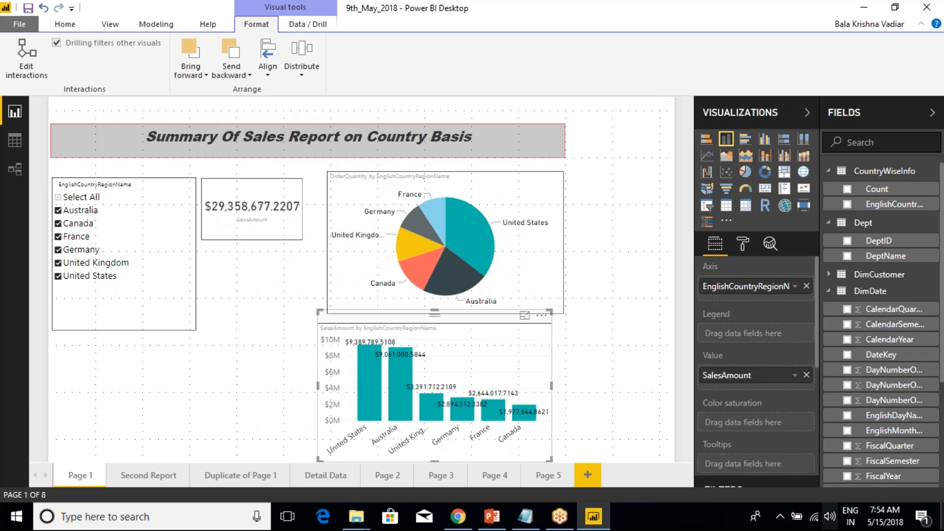
{"action": "left_click", "coordinate": [231, 73]}
{"action": "left_click", "coordinate": [191, 69]}
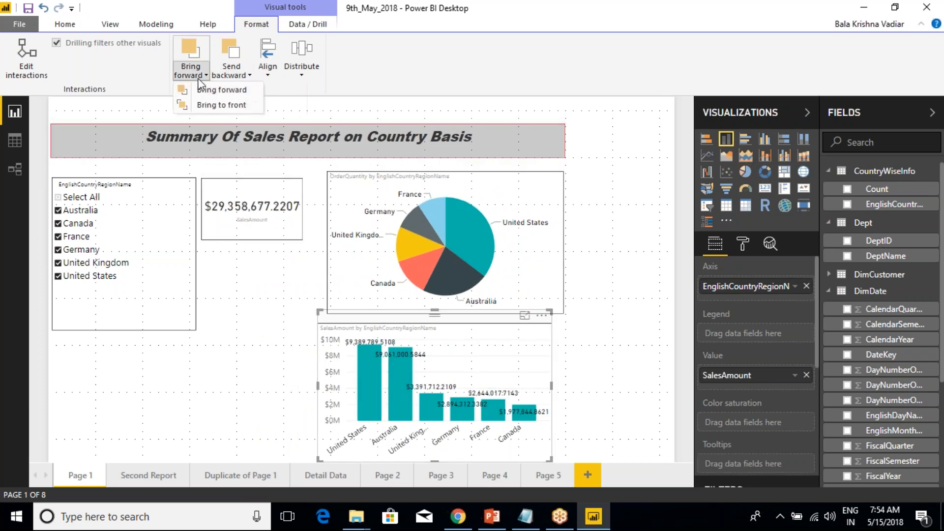
{"action": "left_click", "coordinate": [240, 77]}
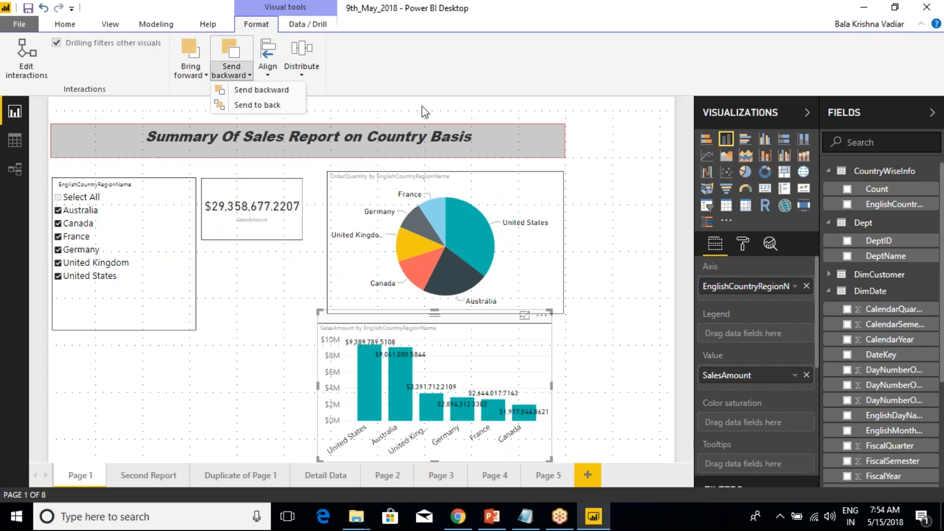
- Move the SalesAmount card over the upper right of the pie chart, and widen the pie chart slightly
{"action": "left_click_drag", "start_coordinate": [267, 197], "coordinate": [521, 201]}
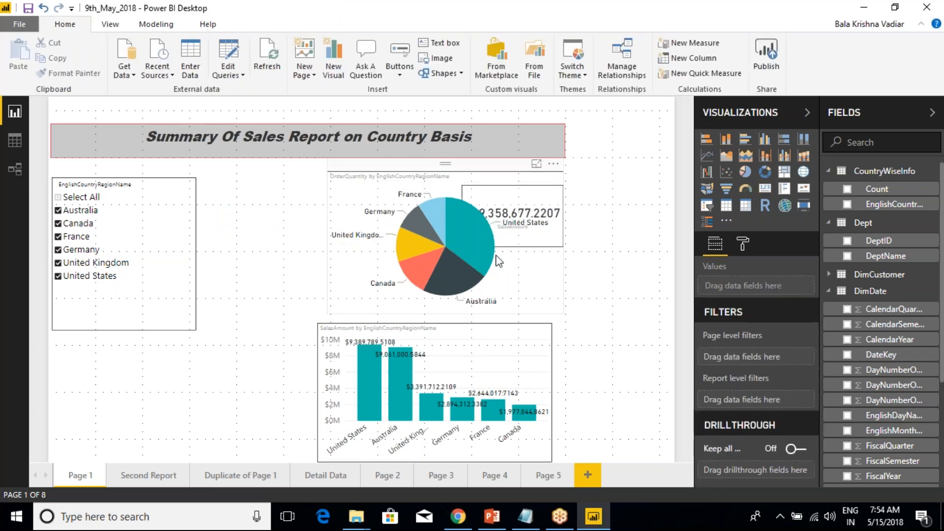
{"action": "left_click", "coordinate": [549, 304]}
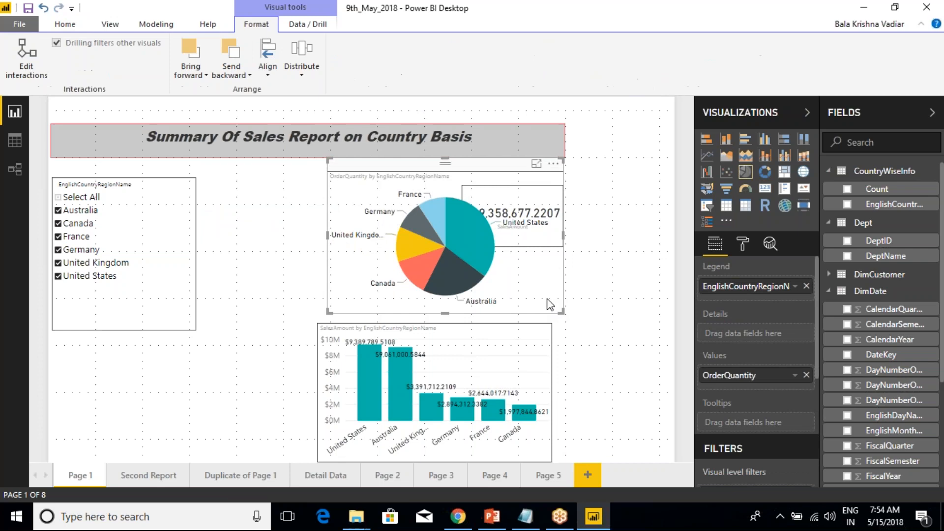
{"action": "left_click_drag", "start_coordinate": [564, 235], "coordinate": [570, 240]}
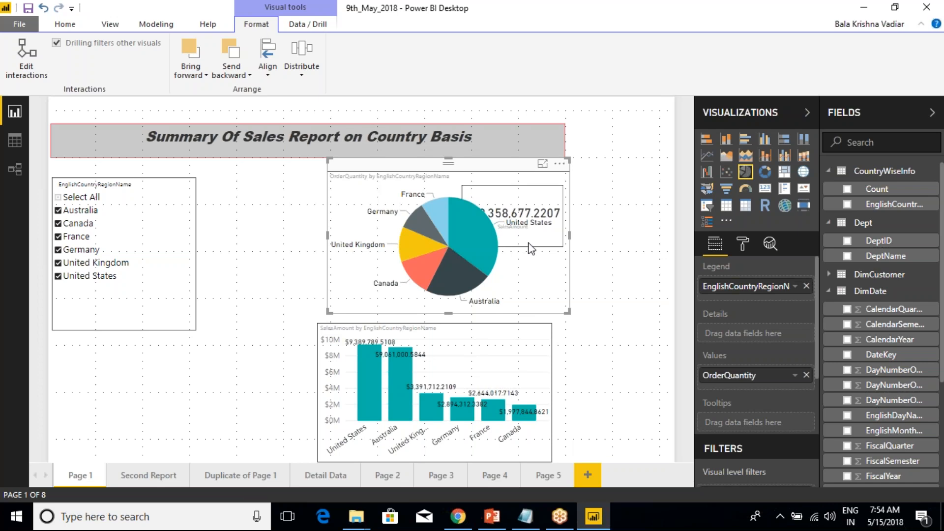
- Separate the overlapping visuals, moving the card near the country slicer and the pie chart toward the page's right side
{"action": "left_click_drag", "start_coordinate": [509, 171], "coordinate": [373, 170]}
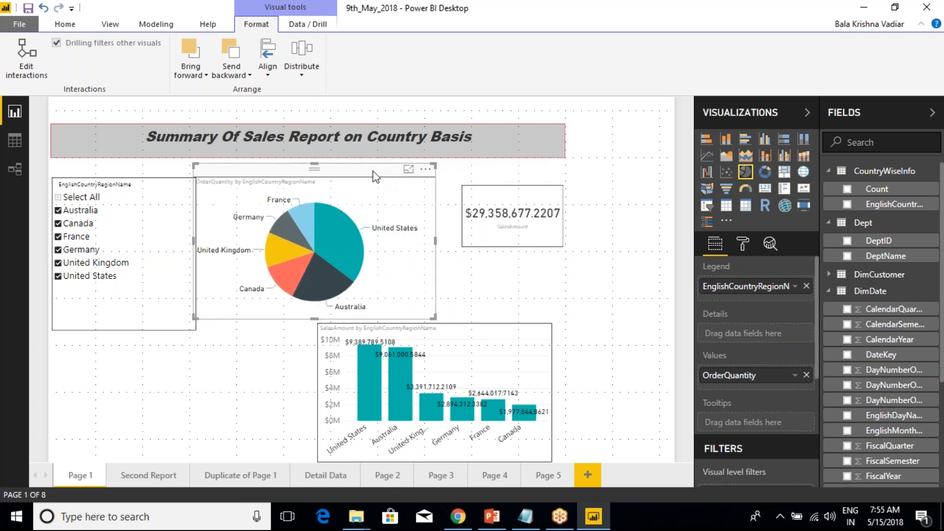
{"action": "left_click", "coordinate": [517, 200]}
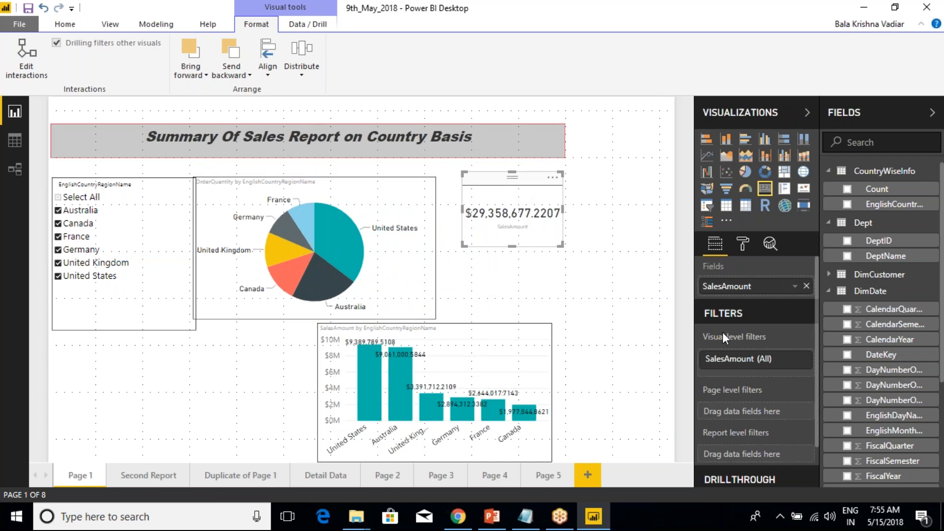
{"action": "left_click_drag", "start_coordinate": [529, 181], "coordinate": [400, 189]}
{"action": "left_click_drag", "start_coordinate": [330, 176], "coordinate": [533, 200]}
{"action": "left_click", "coordinate": [352, 199]}
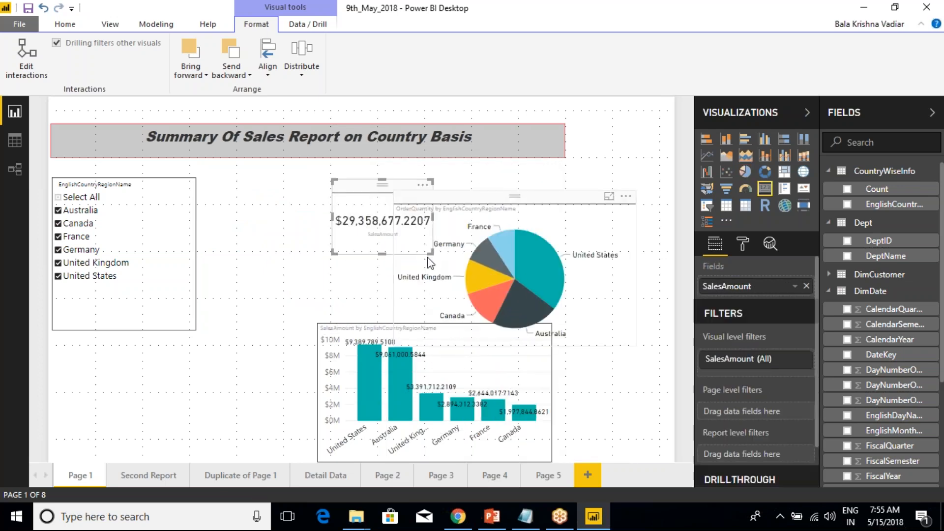
{"action": "left_click_drag", "start_coordinate": [388, 187], "coordinate": [282, 250]}
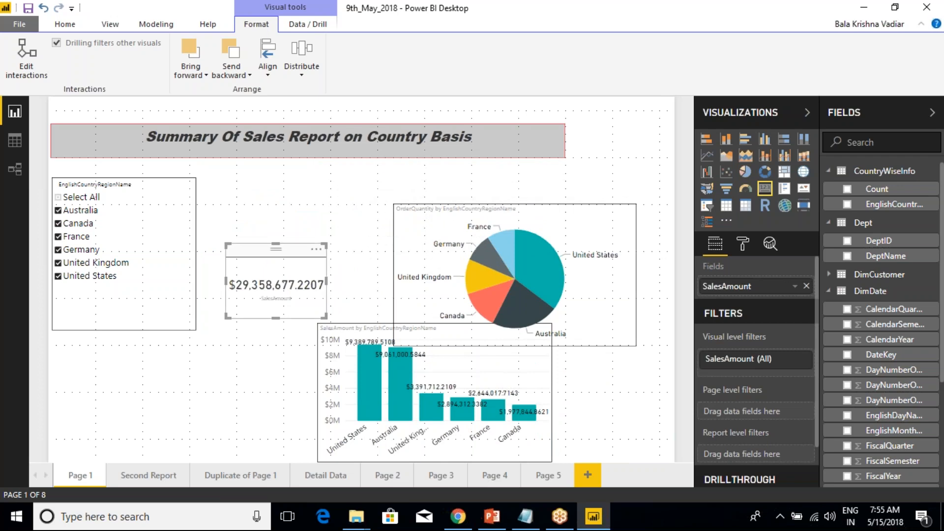
- Place the pie chart above the column chart with the card over its upper right corner, and widen the pie chart leftward
{"action": "left_click_drag", "start_coordinate": [450, 205], "coordinate": [377, 175]}
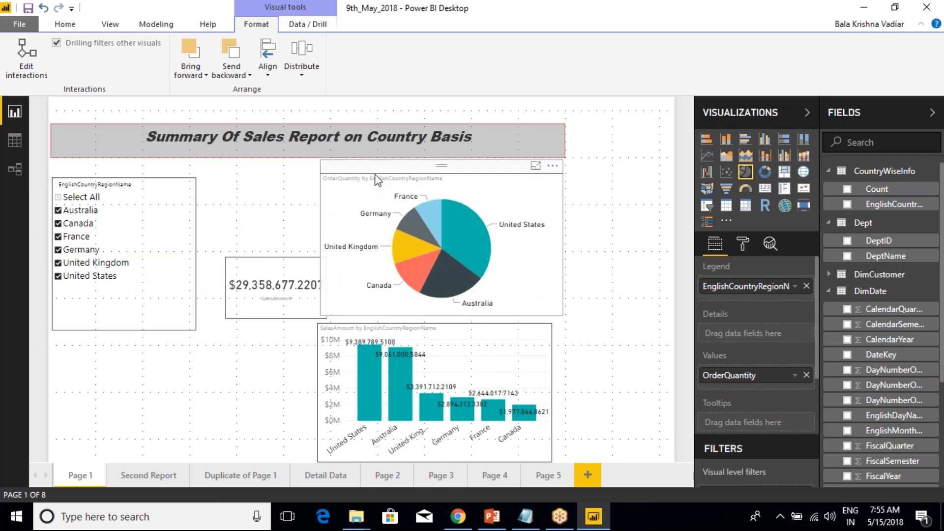
{"action": "left_click_drag", "start_coordinate": [257, 272], "coordinate": [488, 186]}
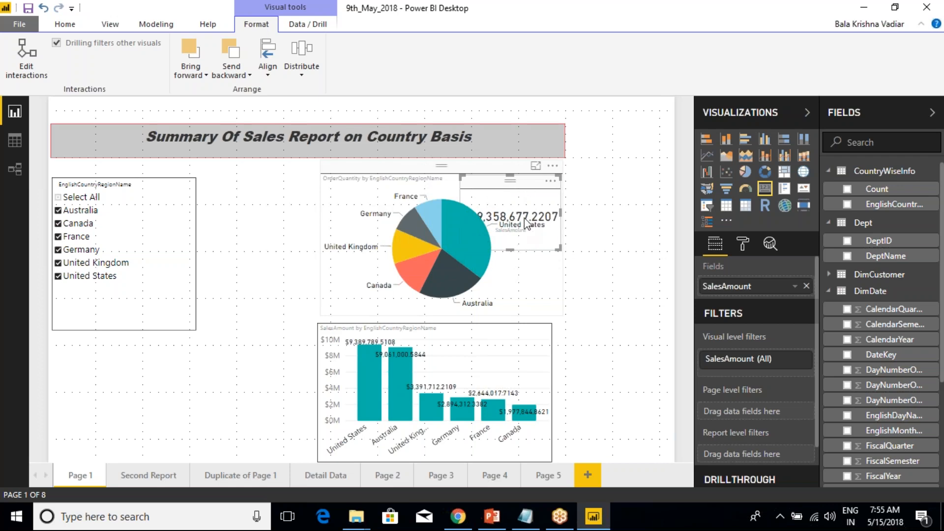
{"action": "left_click", "coordinate": [338, 258]}
{"action": "left_click_drag", "start_coordinate": [325, 244], "coordinate": [268, 251]}
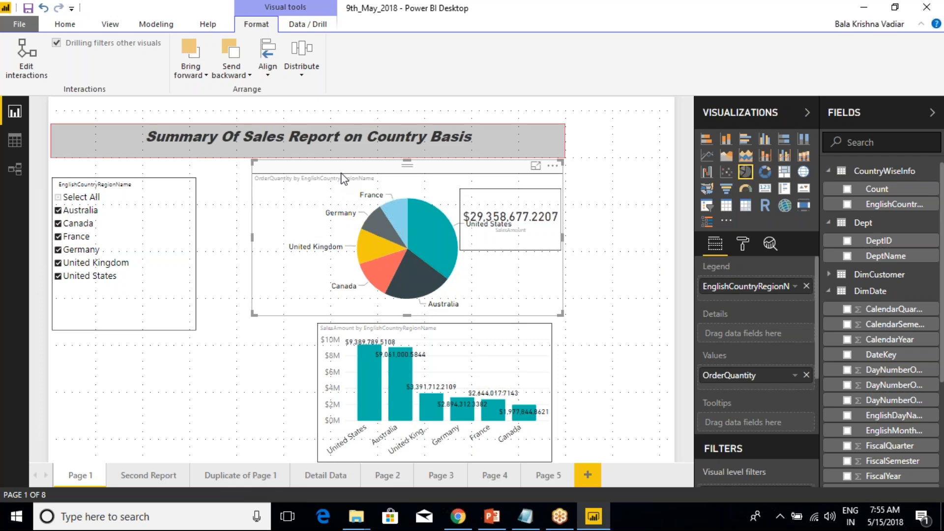
- Send the selected pie chart backward one level
{"action": "left_click", "coordinate": [263, 78]}
{"action": "left_click", "coordinate": [240, 76]}
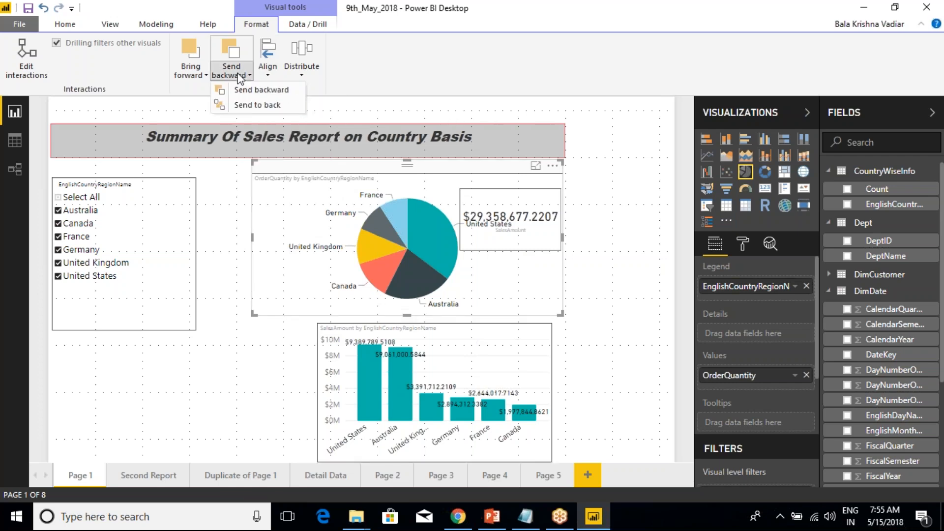
{"action": "left_click", "coordinate": [260, 93]}
- Examine how the card and pie chart are layered by selecting them and the other visuals on the page
{"action": "left_click", "coordinate": [512, 226]}
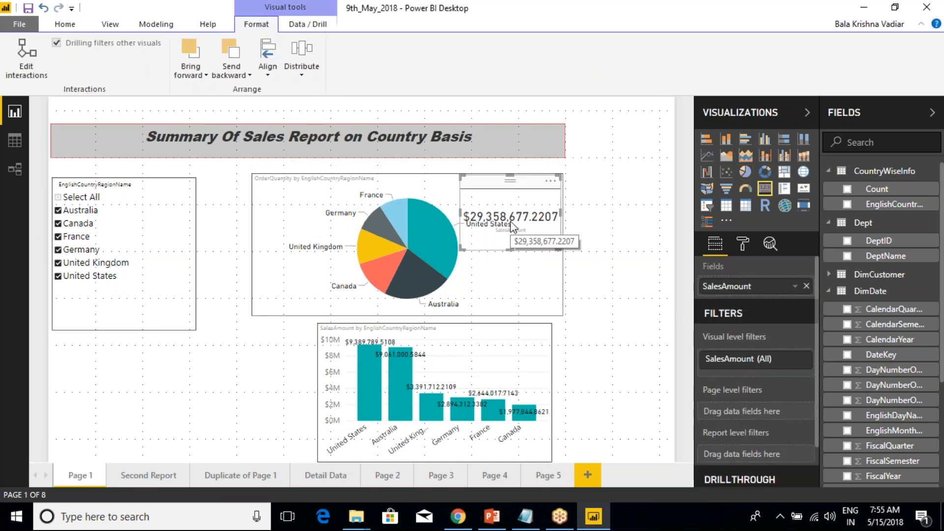
{"action": "mouse_move", "coordinate": [414, 205]}
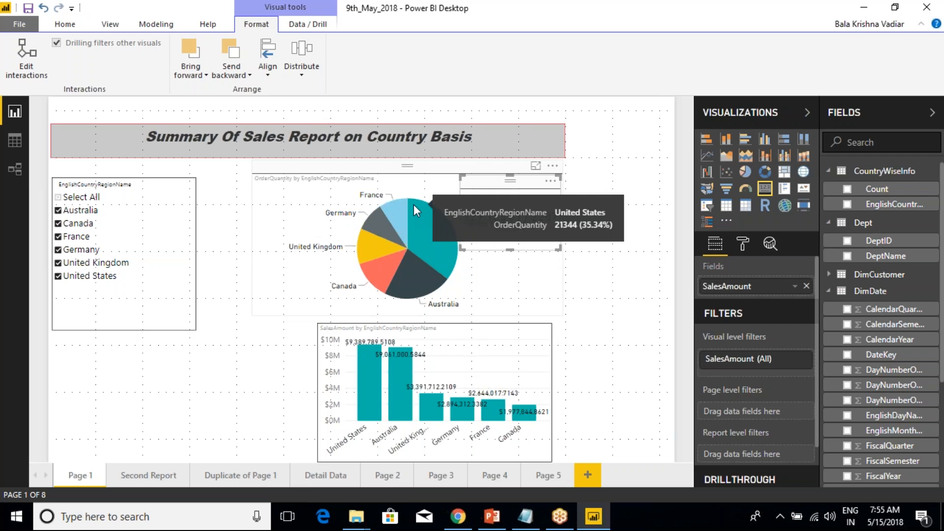
{"action": "left_click", "coordinate": [264, 316]}
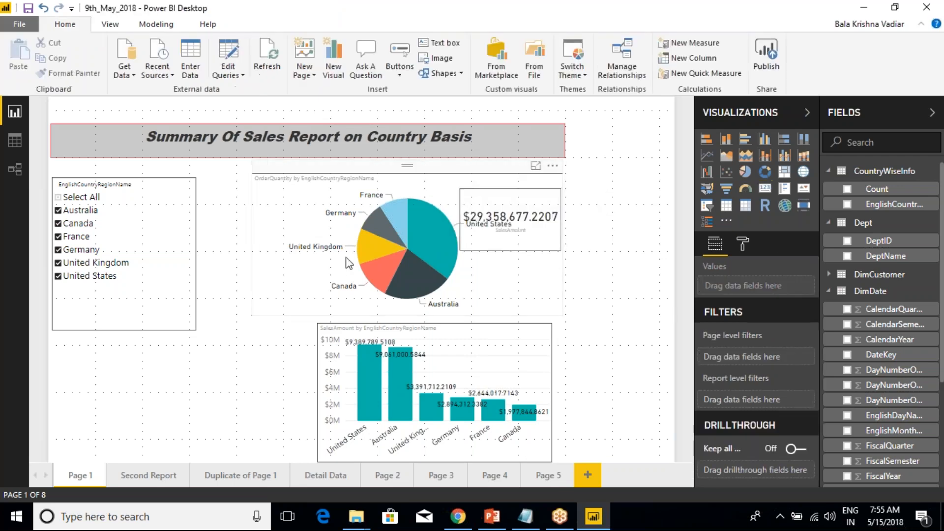
{"action": "left_click", "coordinate": [509, 204]}
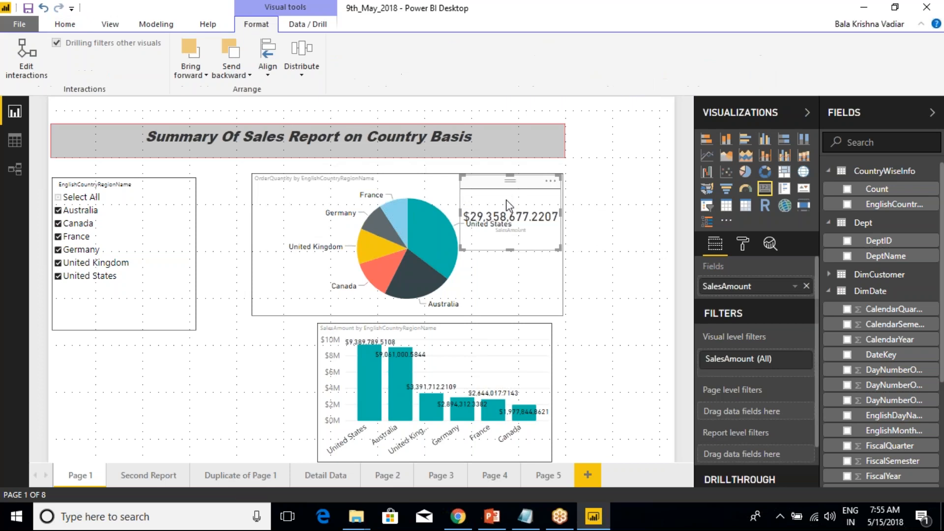
{"action": "left_click", "coordinate": [246, 374]}
{"action": "left_click", "coordinate": [191, 301]}
{"action": "left_click", "coordinate": [354, 378]}
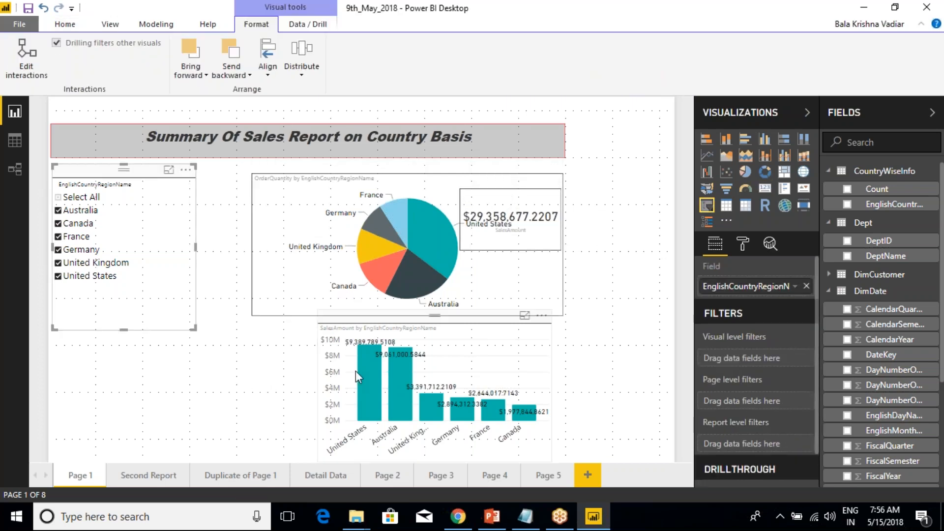
{"action": "left_click", "coordinate": [516, 216]}
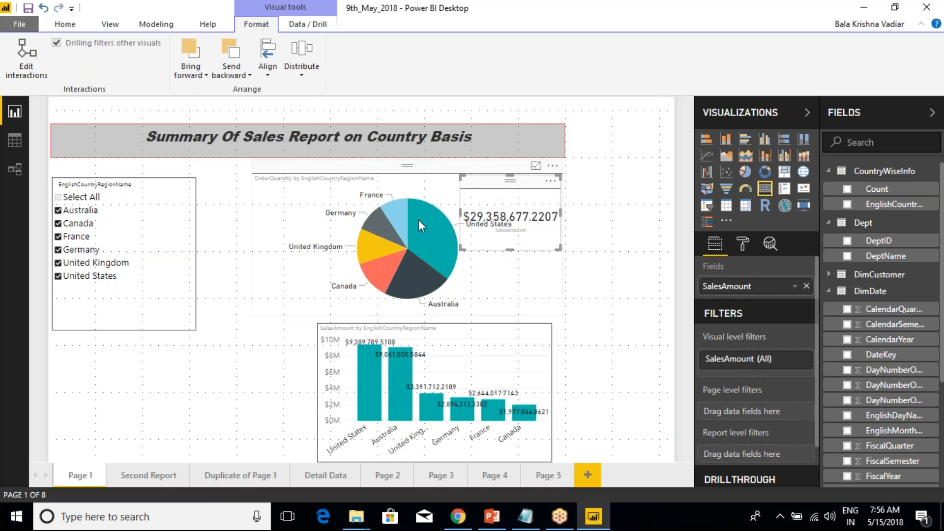
{"action": "left_click", "coordinate": [400, 185]}
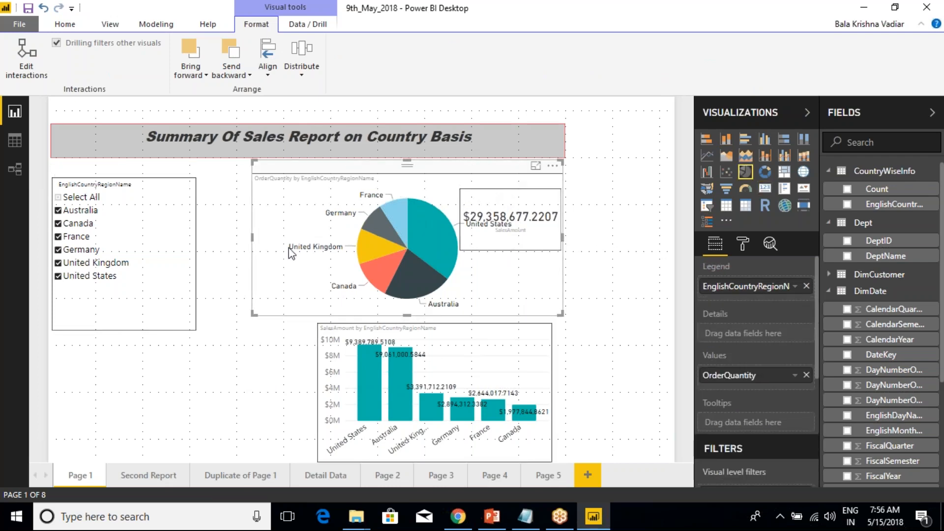
{"action": "left_click", "coordinate": [295, 334]}
- Send the SalesAmount card to the back and select the pie chart
{"action": "left_click", "coordinate": [479, 202]}
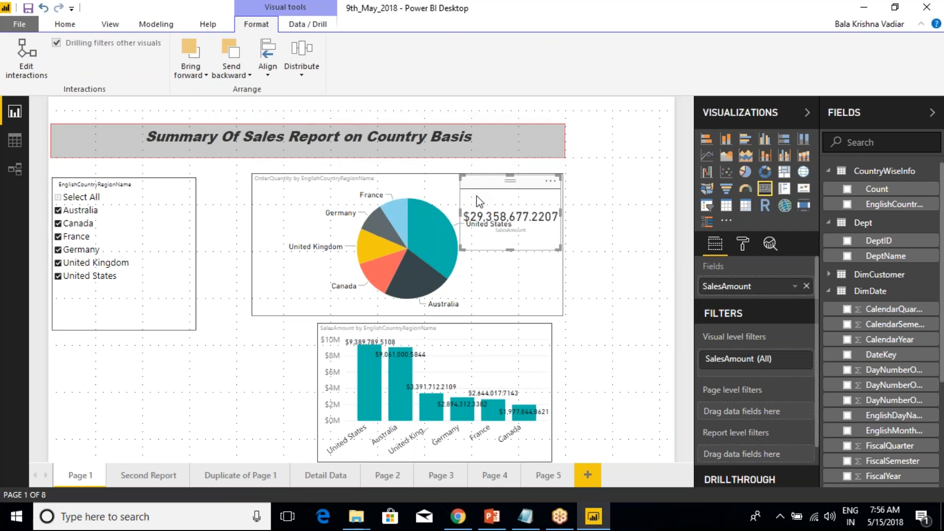
{"action": "left_click", "coordinate": [231, 71]}
{"action": "left_click", "coordinate": [257, 103]}
{"action": "left_click", "coordinate": [594, 273]}
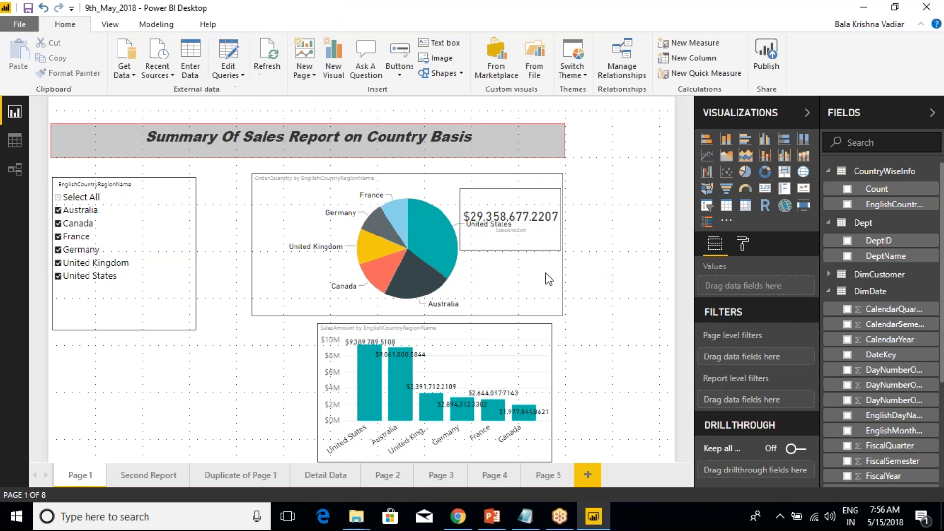
{"action": "left_click", "coordinate": [521, 300]}
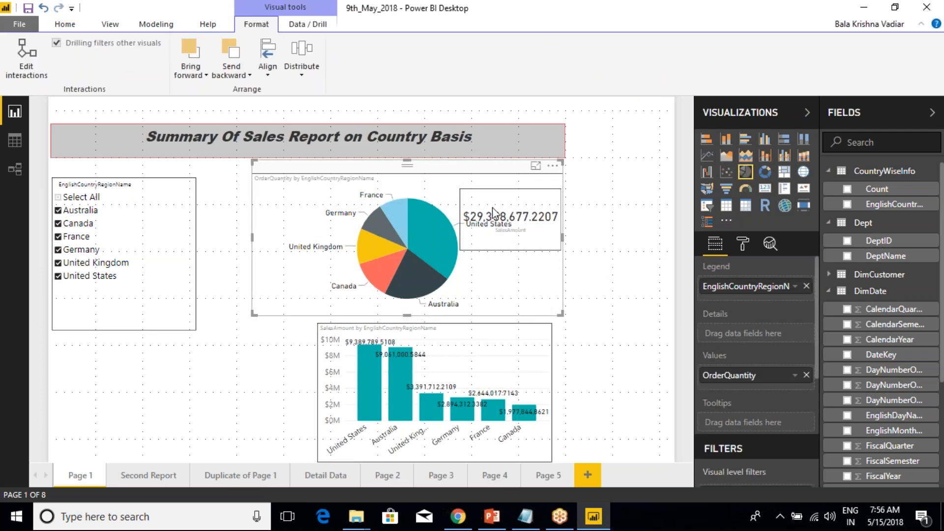
{"action": "mouse_move", "coordinate": [448, 265]}
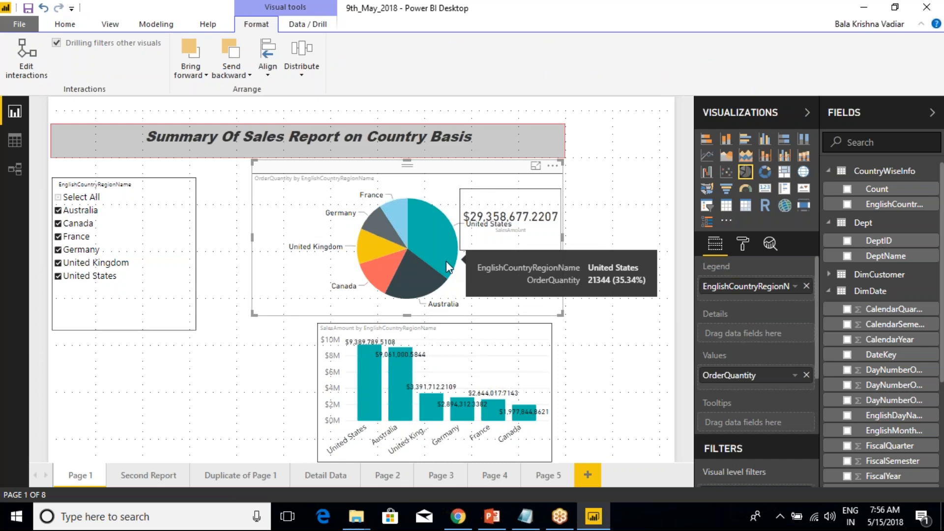
{"action": "left_click", "coordinate": [281, 218]}
{"action": "left_click", "coordinate": [281, 218]}
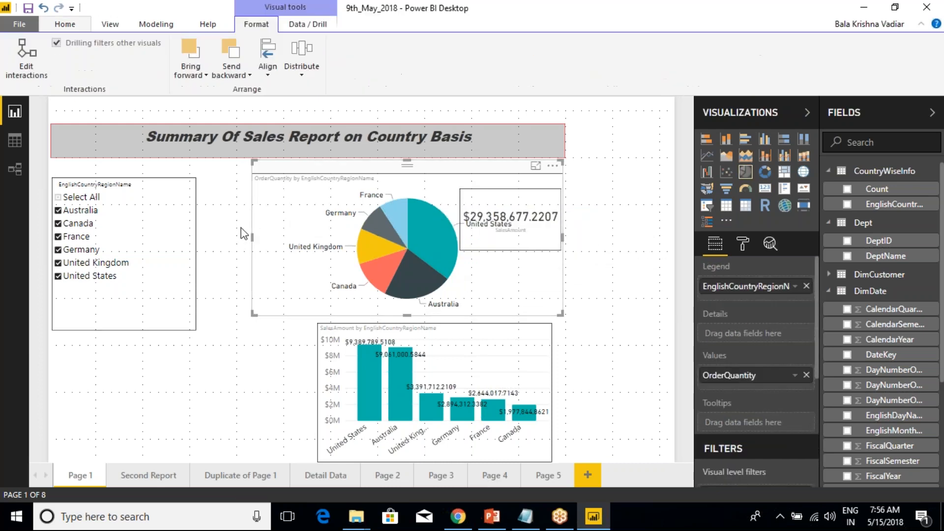
{"action": "left_click", "coordinate": [246, 76]}
{"action": "left_click", "coordinate": [256, 91]}
{"action": "left_click", "coordinate": [616, 214]}
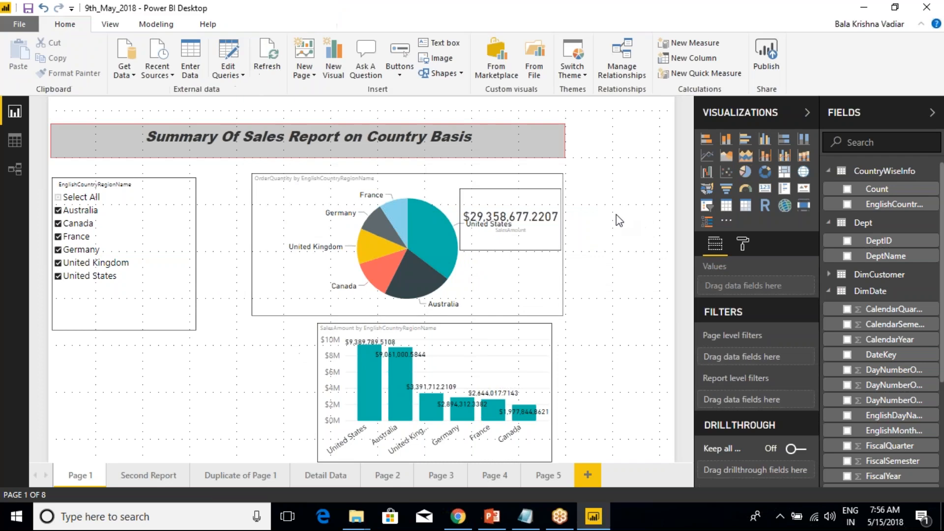
- Format the SalesAmount card's data label with the yellow theme color and the Arial Black font
{"action": "left_click", "coordinate": [487, 203]}
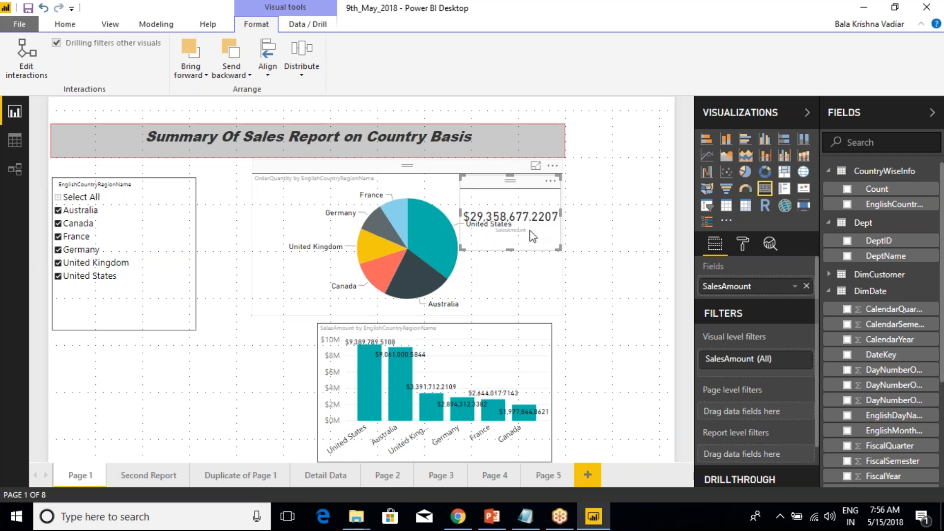
{"action": "left_click", "coordinate": [743, 244]}
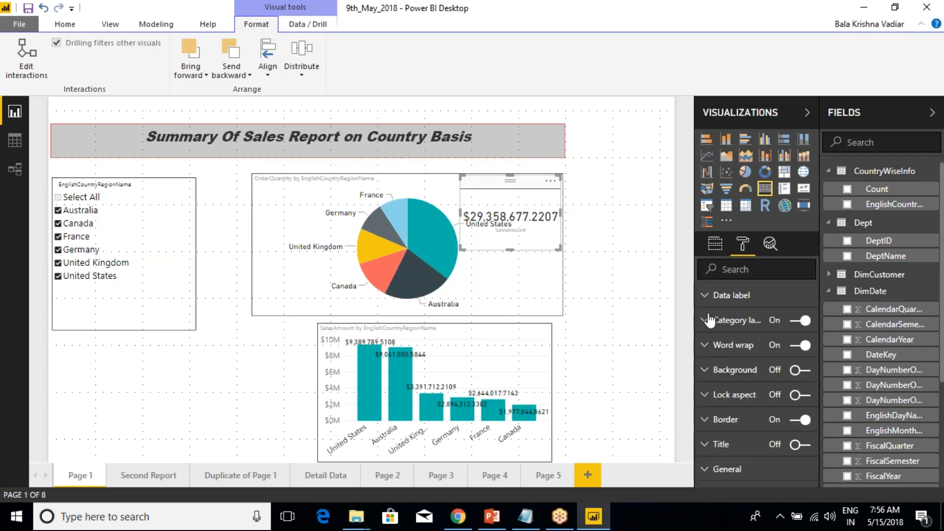
{"action": "left_click", "coordinate": [705, 295]}
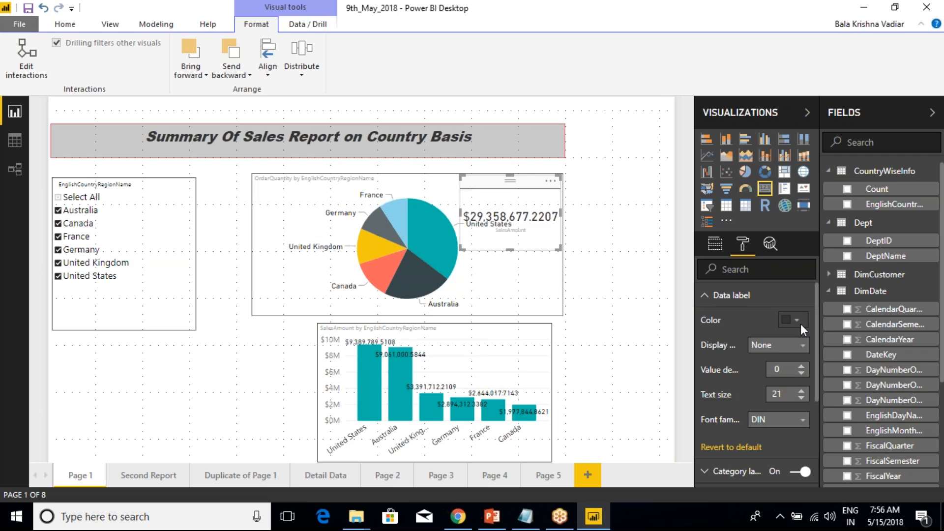
{"action": "left_click", "coordinate": [796, 319]}
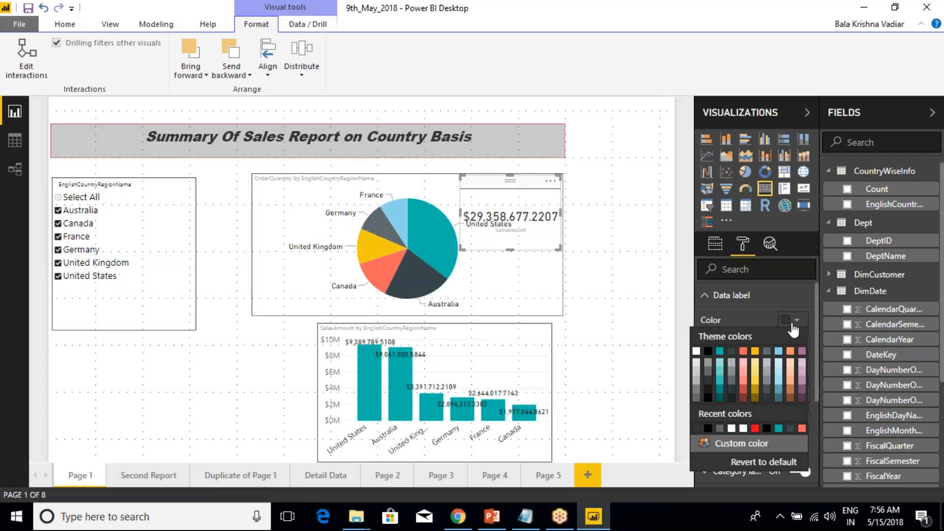
{"action": "left_click", "coordinate": [754, 351]}
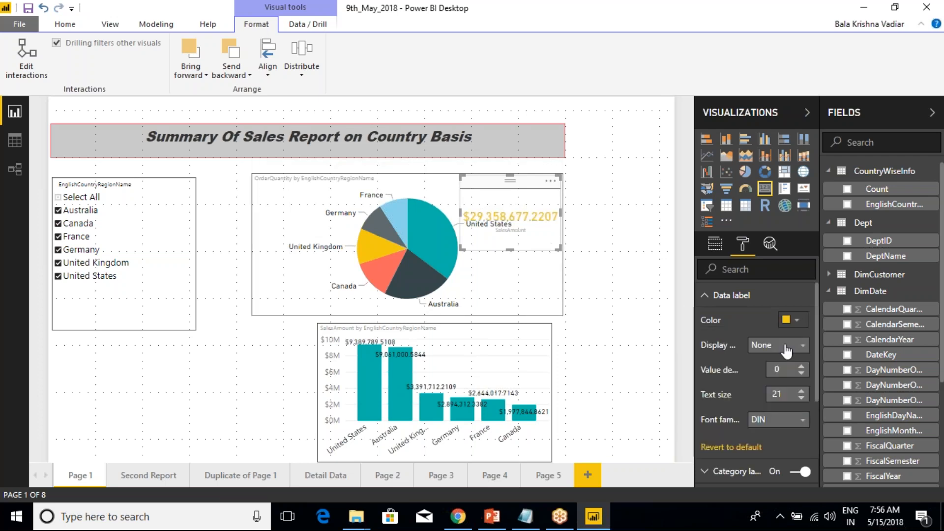
{"action": "left_click", "coordinate": [787, 422]}
{"action": "left_click", "coordinate": [776, 445]}
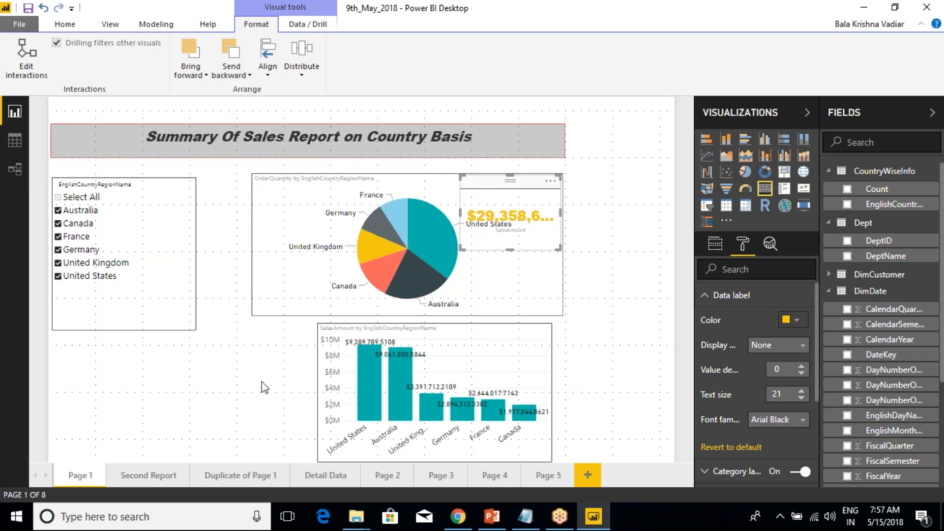
- Add a new blank report page and collapse the expanded DimDate, Dept and CountryWiseInfo tables
{"action": "left_click", "coordinate": [303, 28]}
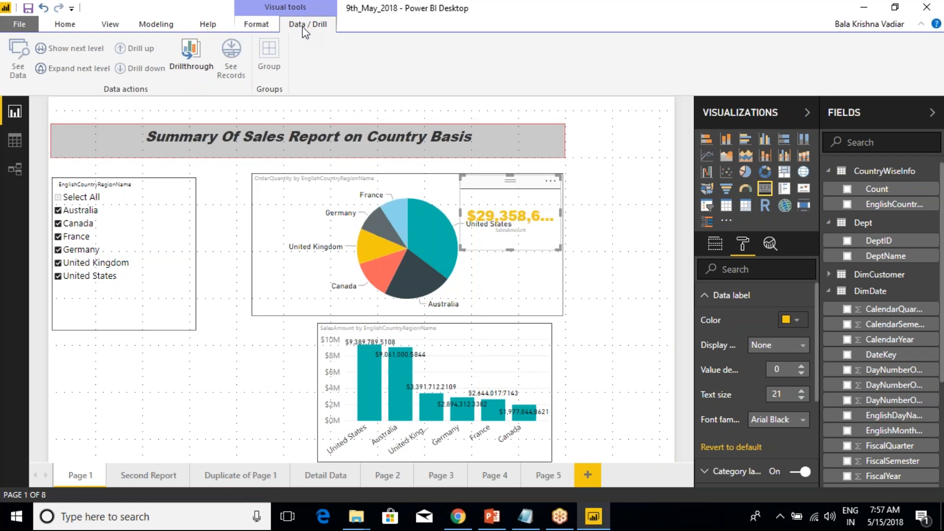
{"action": "left_click", "coordinate": [590, 474]}
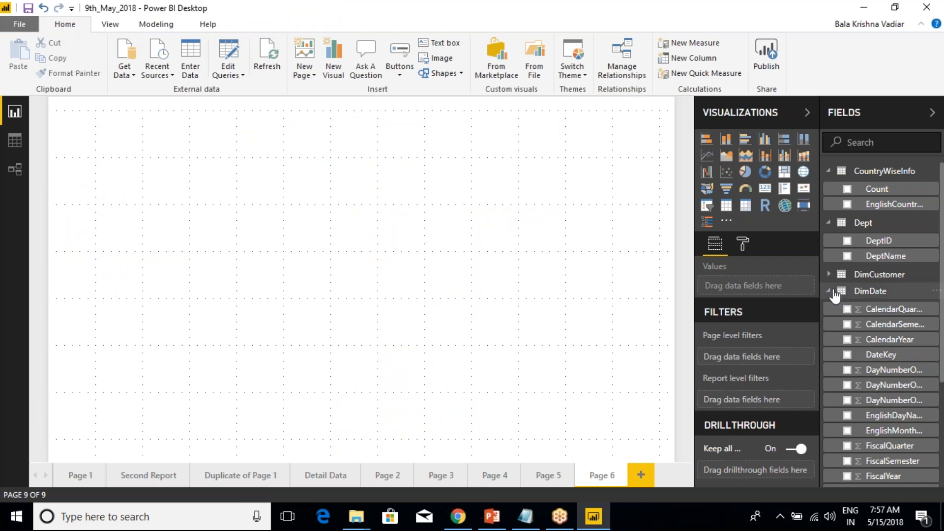
{"action": "left_click", "coordinate": [840, 292]}
{"action": "left_click", "coordinate": [858, 222]}
{"action": "left_click", "coordinate": [828, 171]}
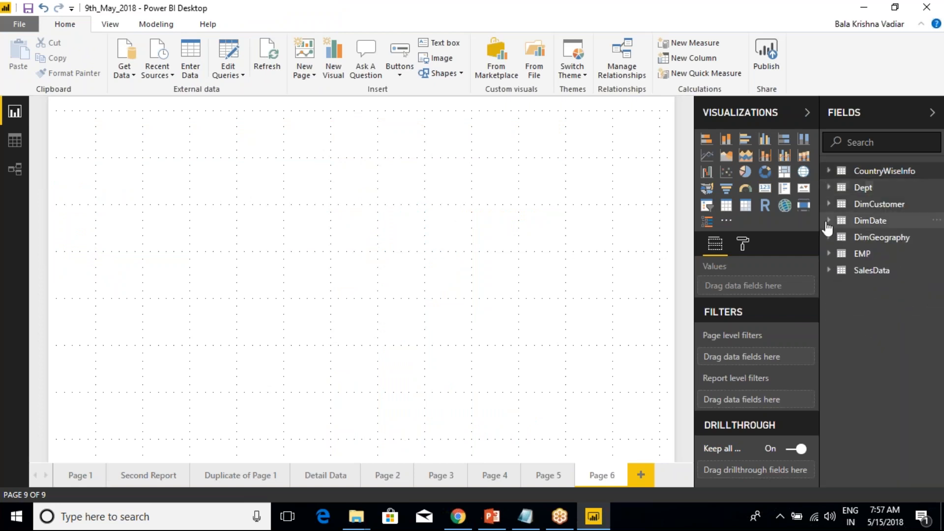
- Create a visual from the DimGeography fields EnglishCountryRegionName, StateProvinceName and City
{"action": "left_click", "coordinate": [829, 238]}
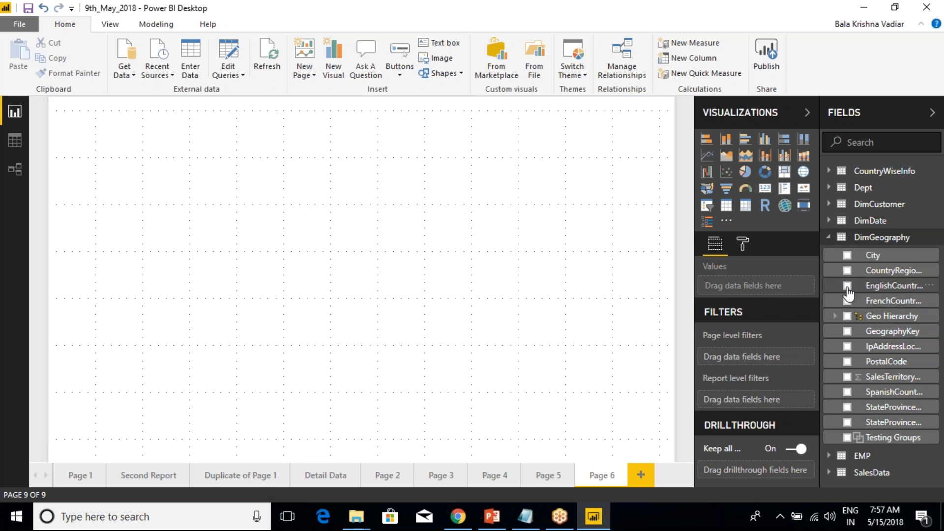
{"action": "left_click", "coordinate": [847, 287]}
{"action": "left_click", "coordinate": [847, 423]}
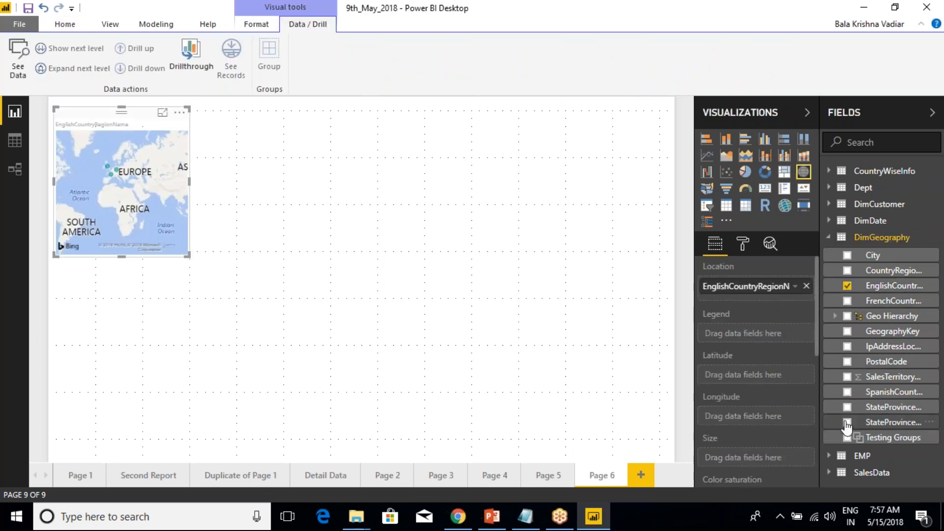
{"action": "left_click", "coordinate": [847, 256]}
{"action": "left_click", "coordinate": [828, 237]}
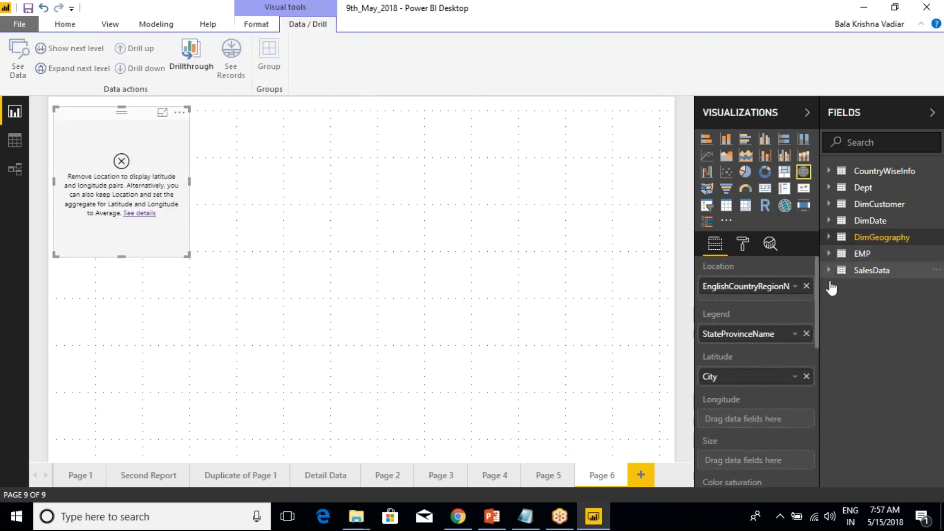
- Add SalesAmount from the SalesData table to the map visual as its size value
{"action": "left_click", "coordinate": [829, 270]}
{"action": "scroll", "coordinate": [861, 378], "scroll_direction": "down", "scroll_amount": 5}
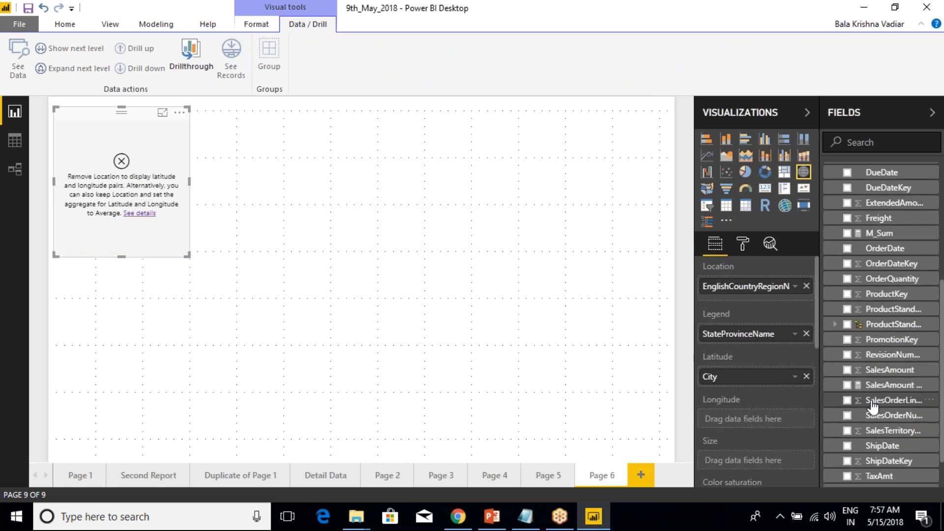
{"action": "left_click", "coordinate": [848, 385]}
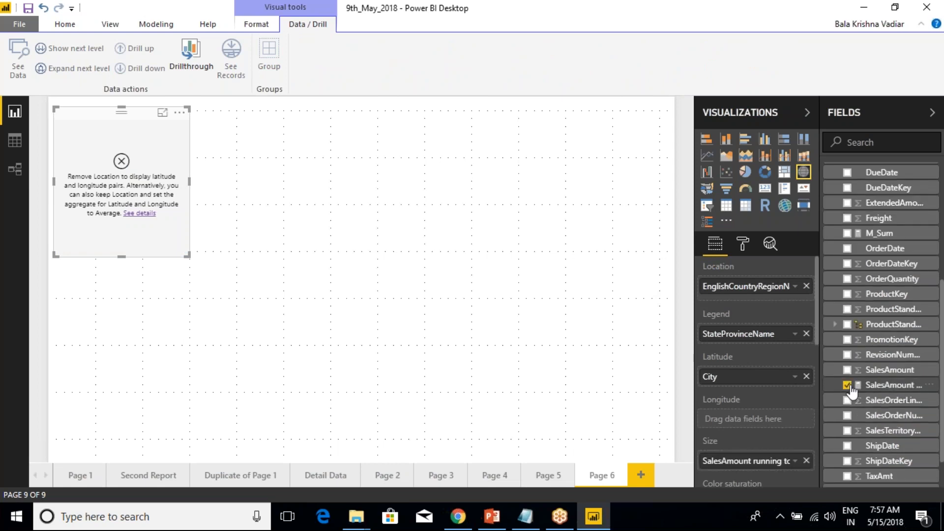
{"action": "left_click", "coordinate": [847, 384]}
{"action": "left_click", "coordinate": [847, 370]}
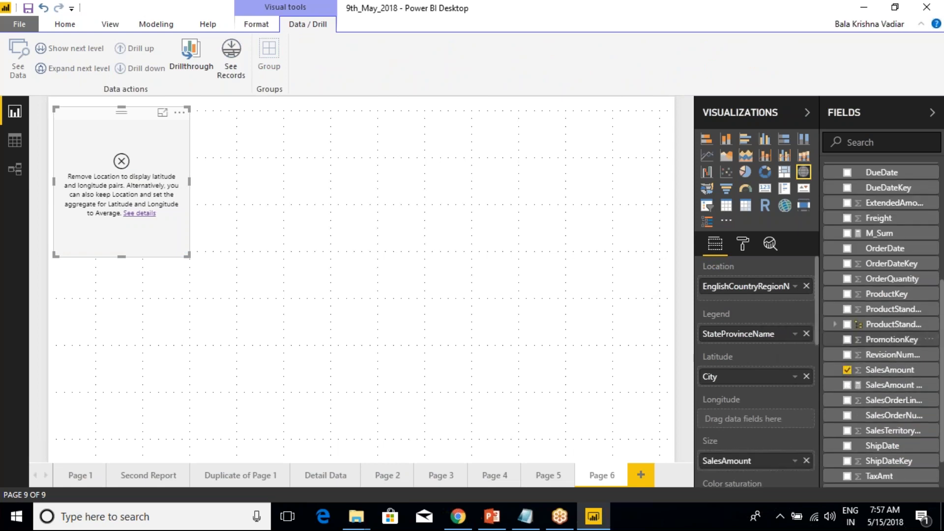
- Put StateProvinceName and City below EnglishCountryRegionName in the map's location, and turn the map into a stacked column chart spanning most of the page
{"action": "left_click_drag", "start_coordinate": [765, 333], "coordinate": [748, 303]}
{"action": "left_click_drag", "start_coordinate": [722, 392], "coordinate": [737, 322]}
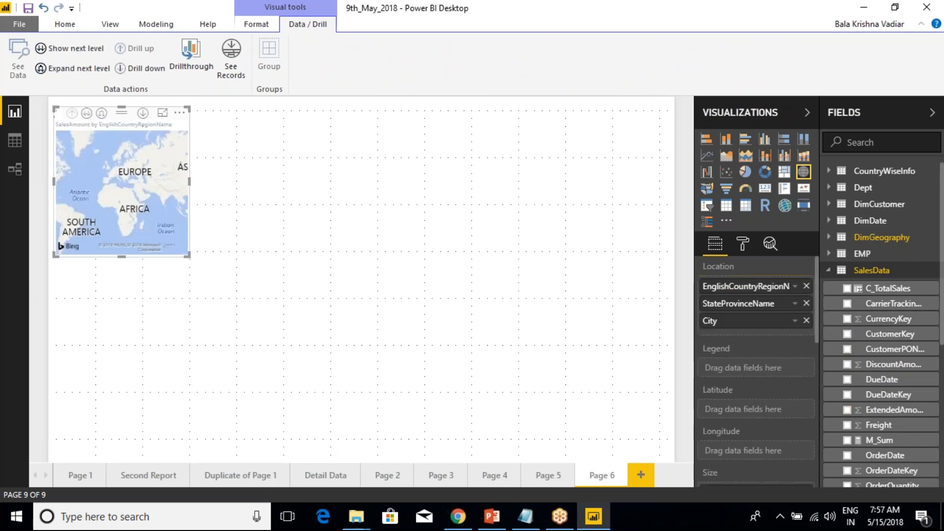
{"action": "left_click", "coordinate": [726, 139]}
{"action": "left_click_drag", "start_coordinate": [188, 255], "coordinate": [670, 422]}
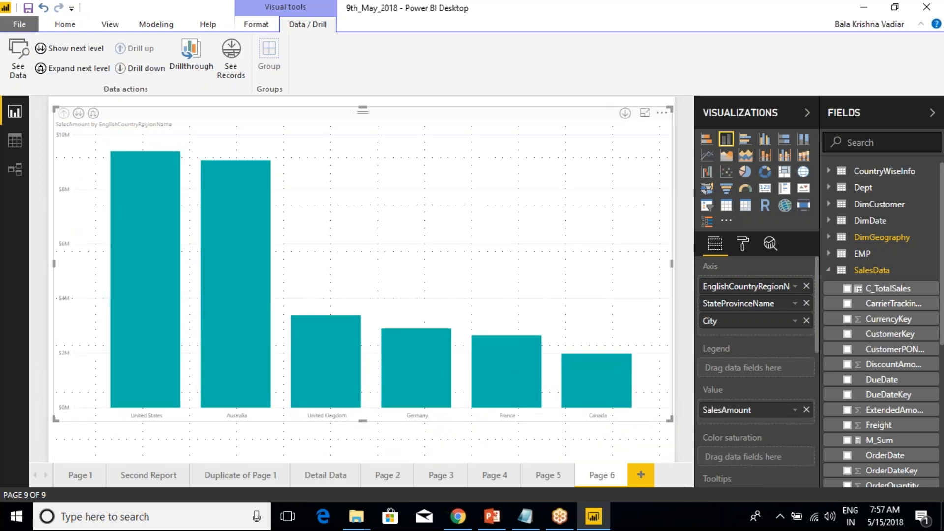
- Set the column chart's default data color to the orange theme color, followed by the yellow theme color
{"action": "left_click", "coordinate": [743, 245]}
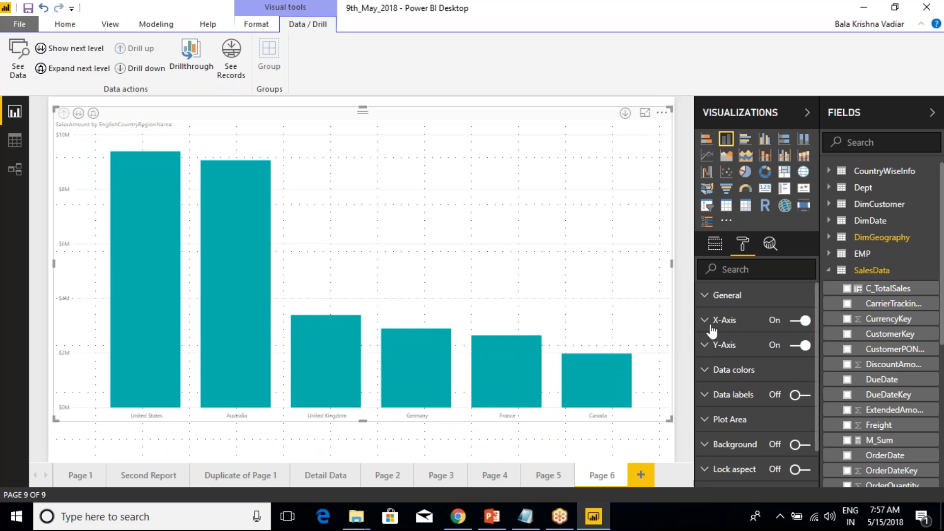
{"action": "left_click", "coordinate": [704, 324]}
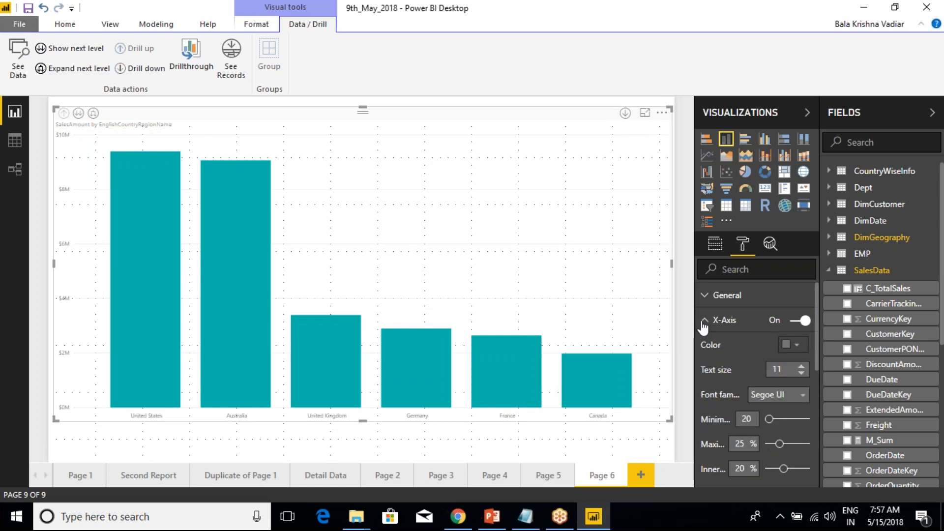
{"action": "left_click", "coordinate": [704, 325]}
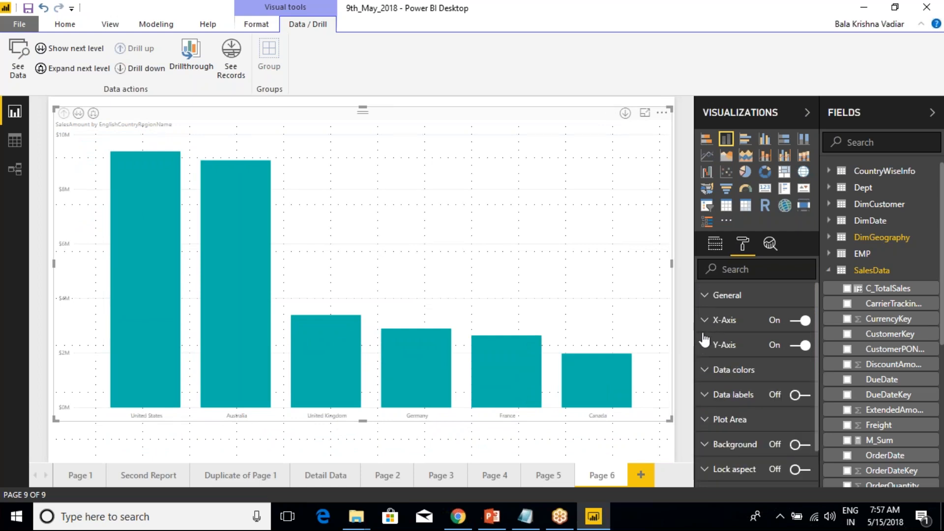
{"action": "left_click", "coordinate": [706, 370]}
{"action": "left_click", "coordinate": [786, 395]}
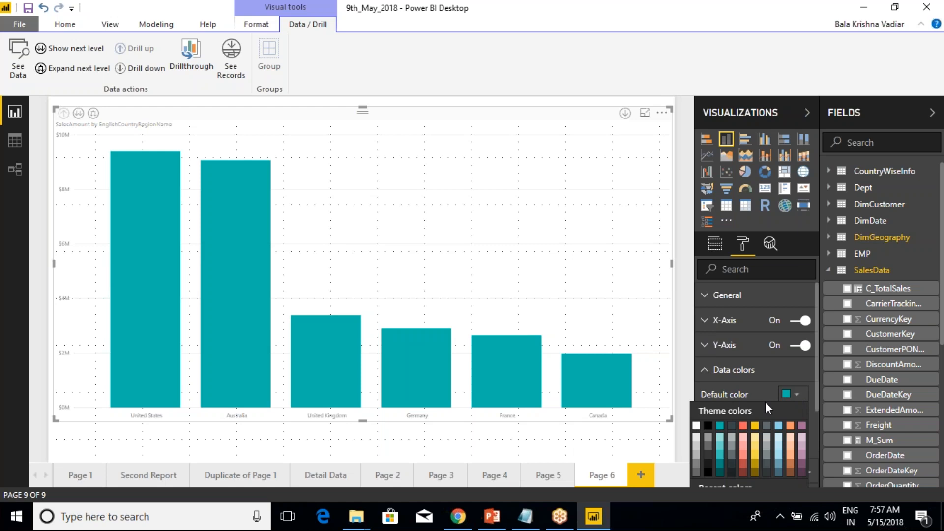
{"action": "left_click", "coordinate": [791, 425]}
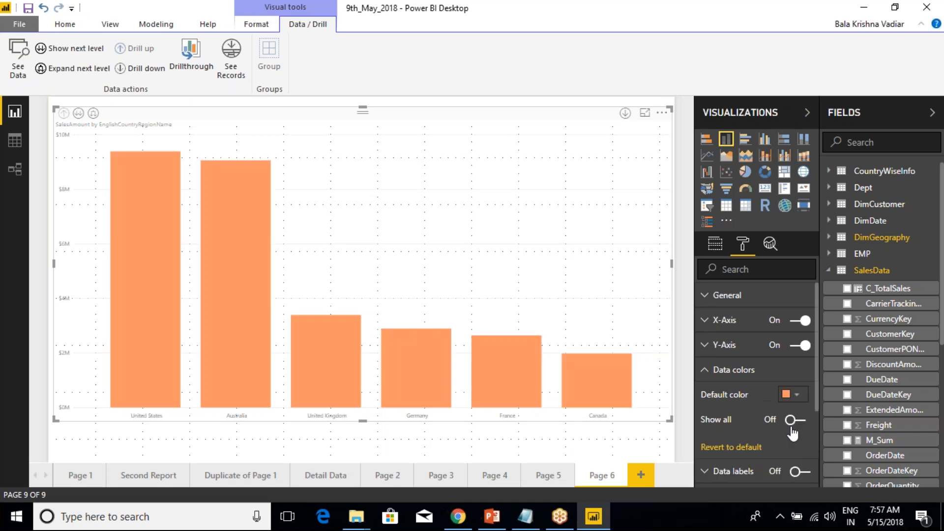
{"action": "left_click", "coordinate": [792, 393]}
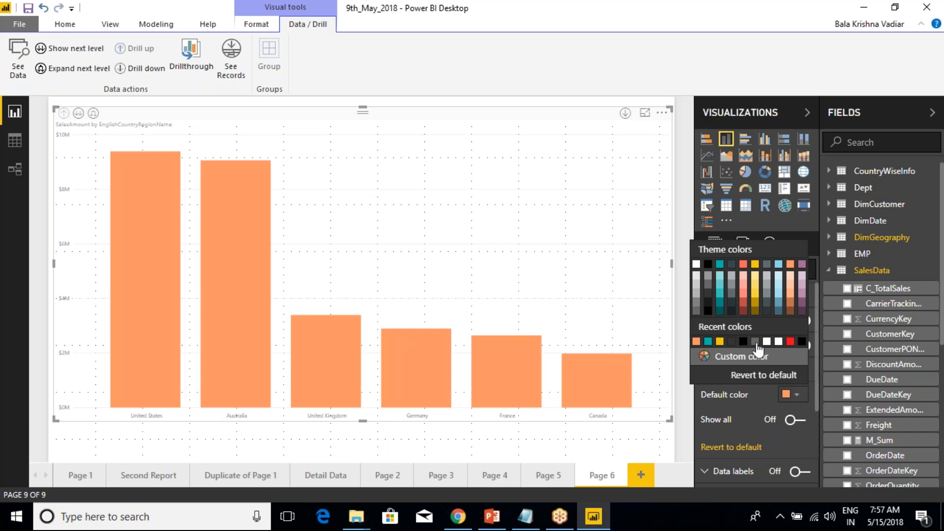
{"action": "left_click", "coordinate": [755, 265]}
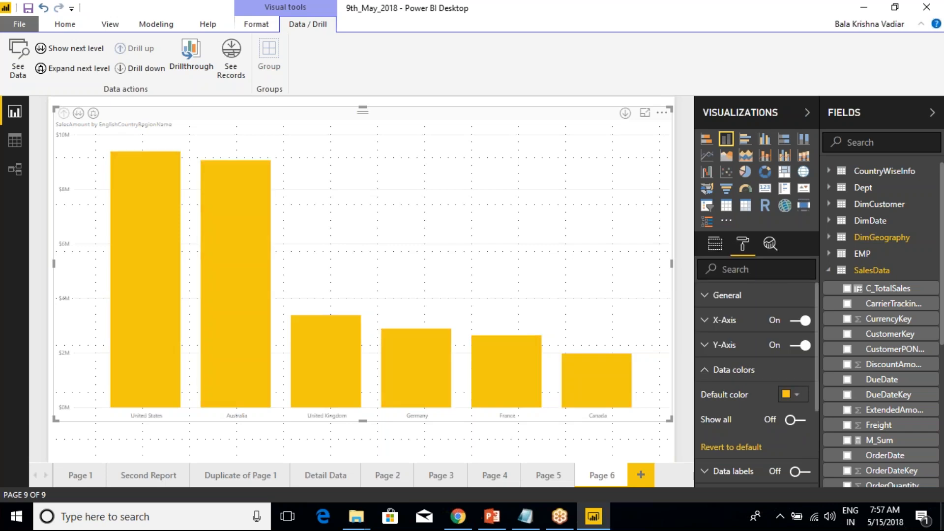
- Try custom default data colors on the columns, first yellow-green D7FF00 and a warmer yellow after it
{"action": "left_click", "coordinate": [794, 394]}
{"action": "left_click", "coordinate": [721, 361]}
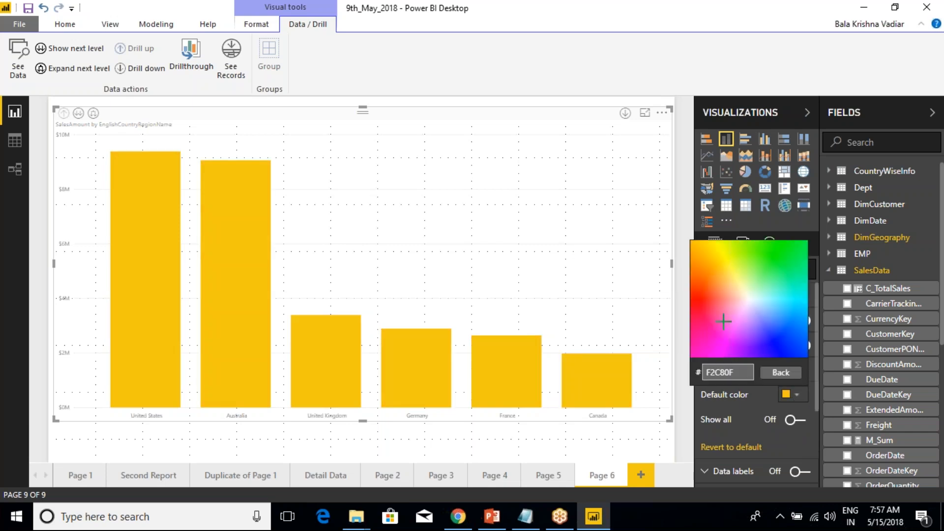
{"action": "left_click_drag", "start_coordinate": [727, 298], "coordinate": [741, 275]}
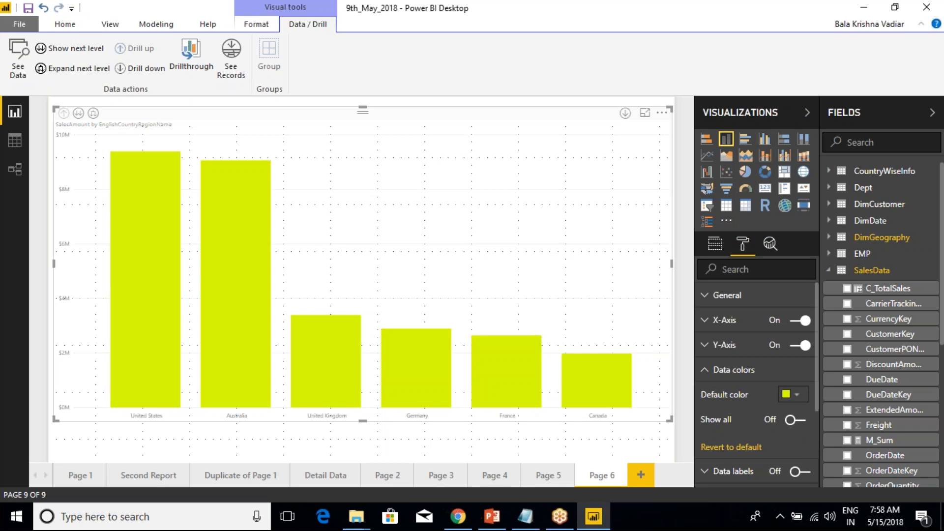
{"action": "left_click", "coordinate": [790, 394]}
{"action": "left_click", "coordinate": [740, 356]}
{"action": "left_click_drag", "start_coordinate": [731, 280], "coordinate": [725, 268]}
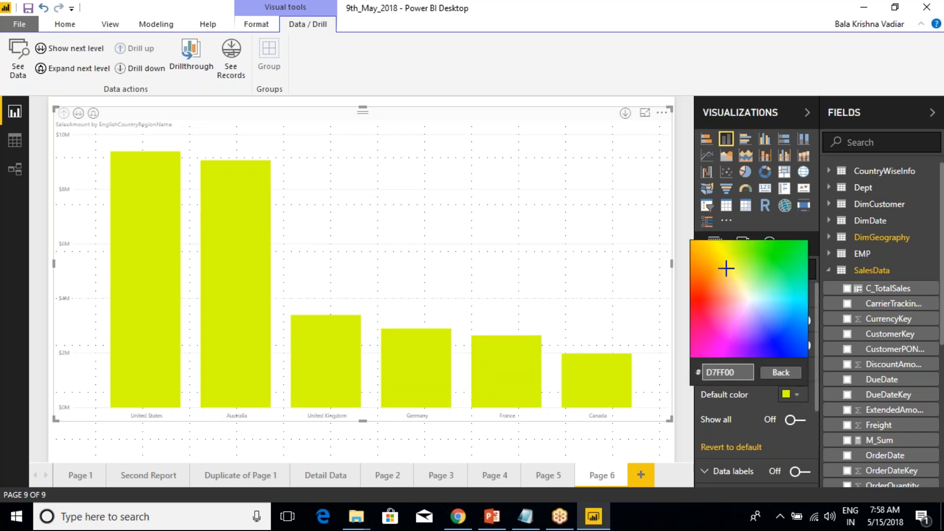
- Try the custom magenta FF00EB as the columns' default data color
{"action": "left_click", "coordinate": [796, 395]}
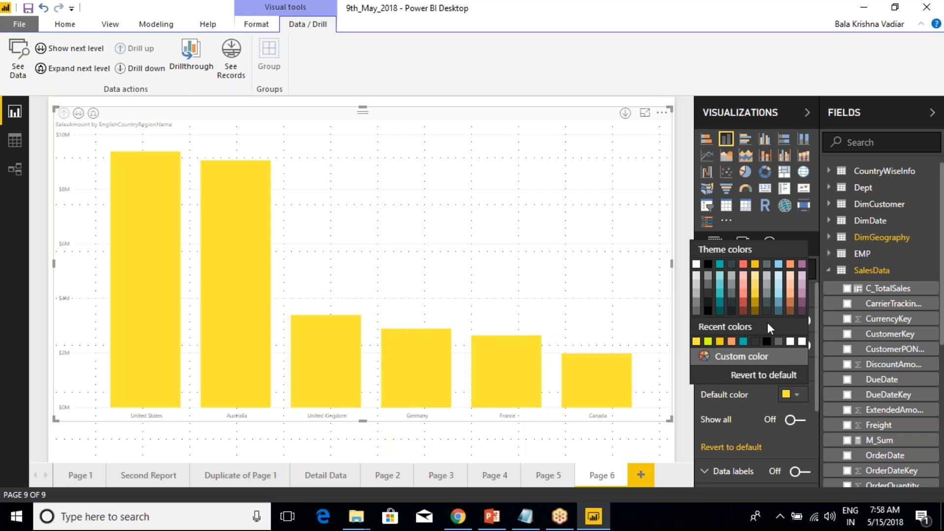
{"action": "left_click", "coordinate": [759, 356]}
{"action": "left_click", "coordinate": [721, 339]}
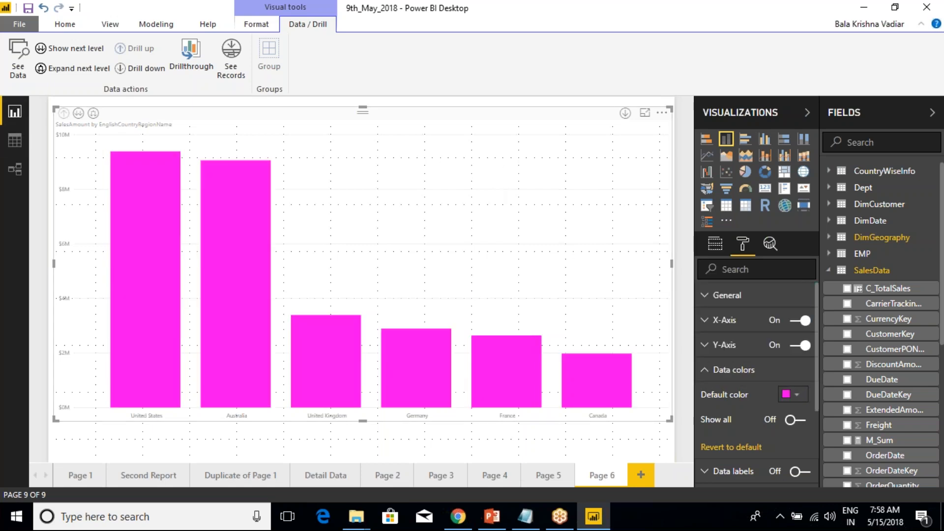
- Try a custom light pink as the columns' default data color and replace it with the recently used yellow-green
{"action": "left_click", "coordinate": [796, 395]}
{"action": "left_click", "coordinate": [741, 386]}
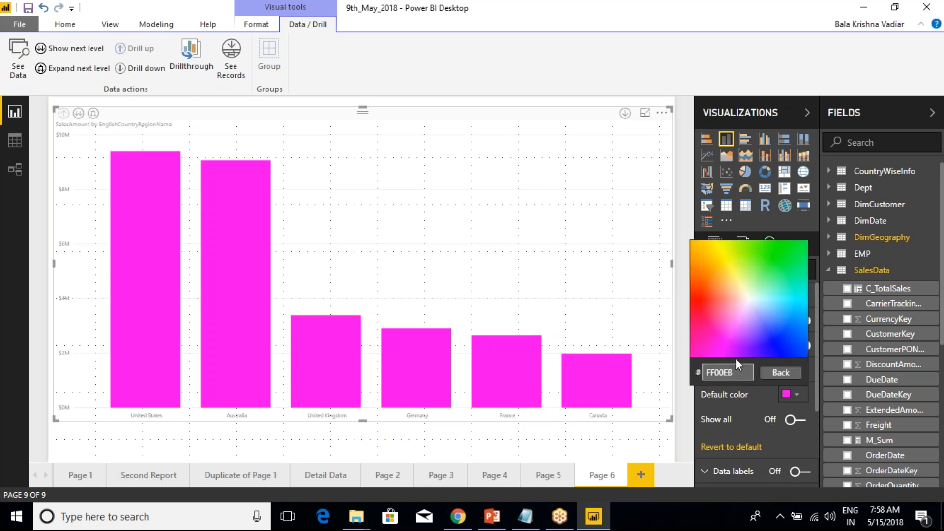
{"action": "left_click", "coordinate": [739, 310]}
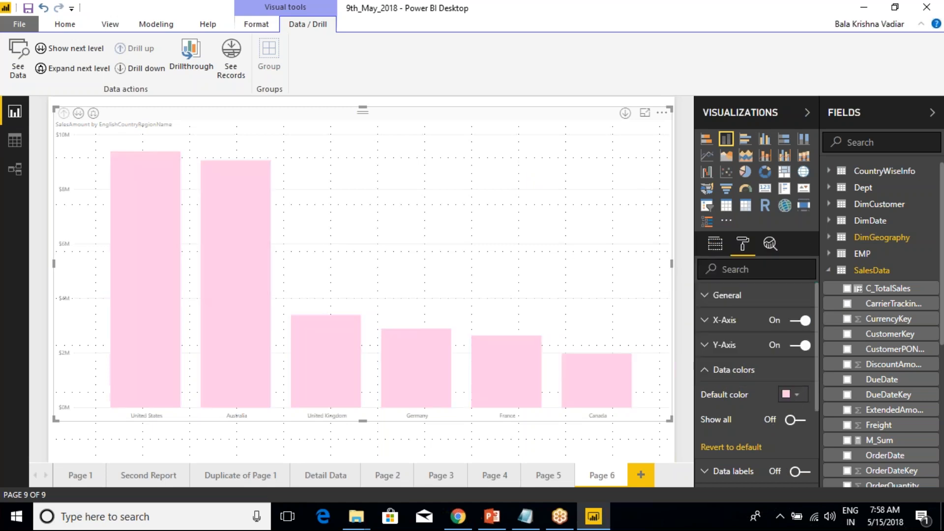
{"action": "left_click", "coordinate": [797, 395]}
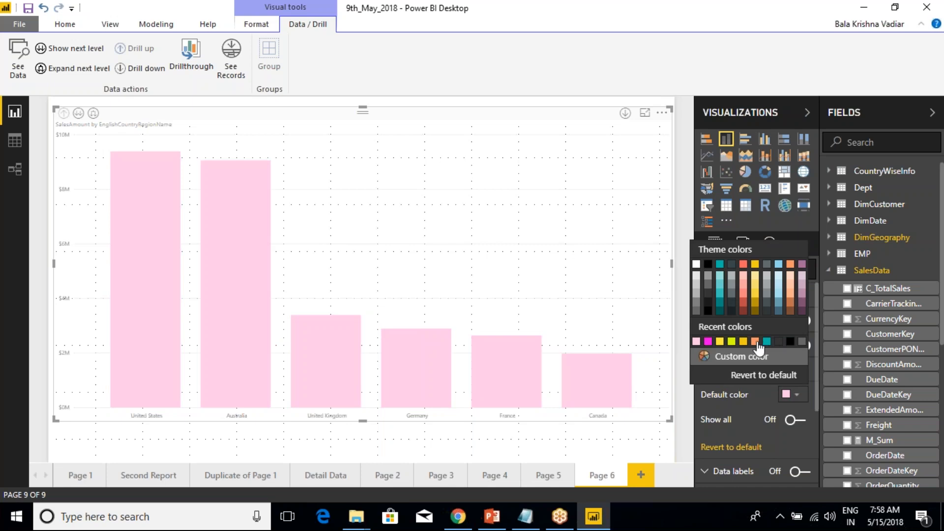
{"action": "left_click", "coordinate": [731, 342]}
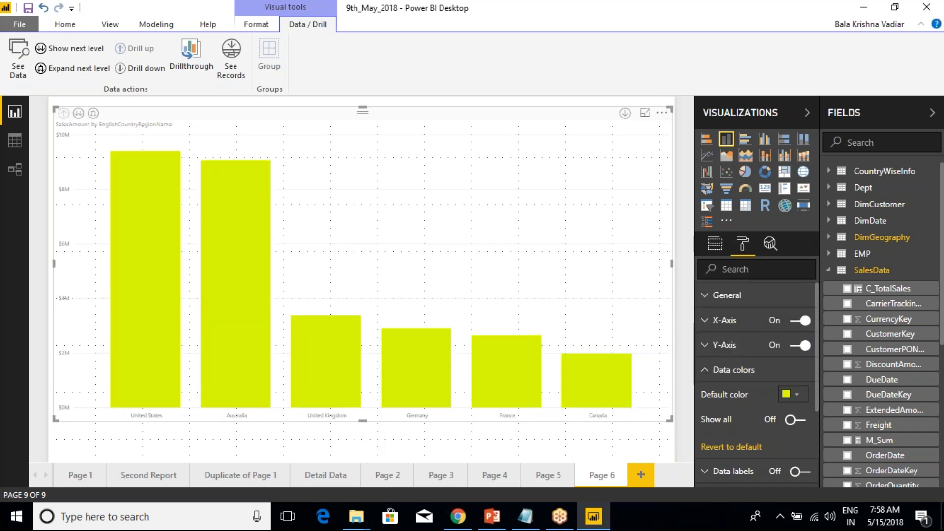
- Set the column chart's X-axis labels to text size 21 and color them black
{"action": "left_click", "coordinate": [705, 321]}
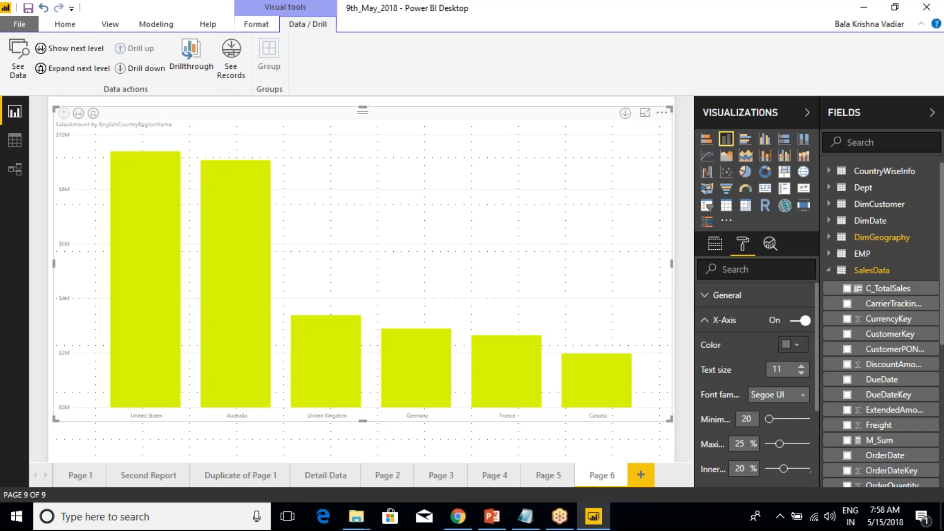
{"action": "left_click", "coordinate": [801, 367]}
{"action": "left_click", "coordinate": [801, 367]}
{"action": "left_click", "coordinate": [801, 367]}
{"action": "left_click", "coordinate": [802, 368]}
{"action": "left_click", "coordinate": [801, 367]}
{"action": "left_click", "coordinate": [801, 368]}
{"action": "left_click", "coordinate": [801, 367]}
{"action": "left_click", "coordinate": [802, 367]}
{"action": "left_click", "coordinate": [801, 367]}
{"action": "left_click", "coordinate": [790, 346]}
{"action": "left_click", "coordinate": [707, 217]}
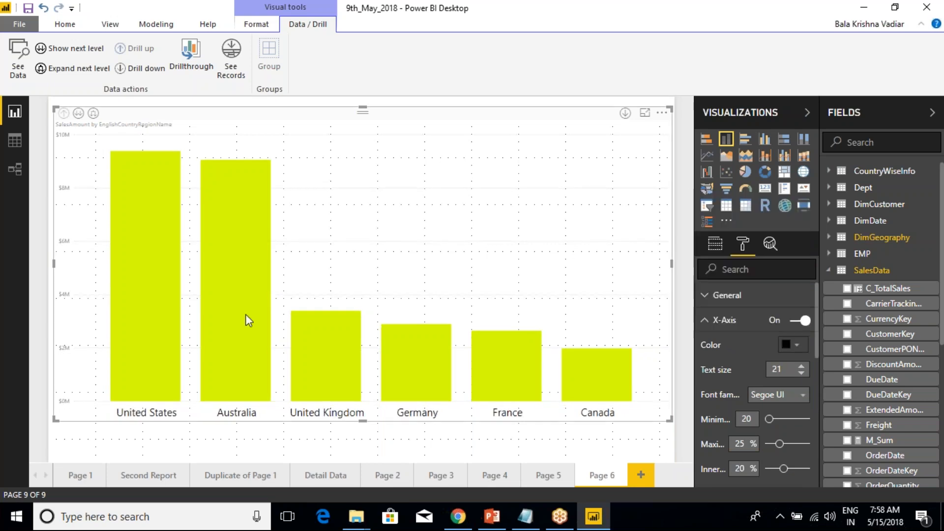
{"action": "left_click", "coordinate": [716, 324]}
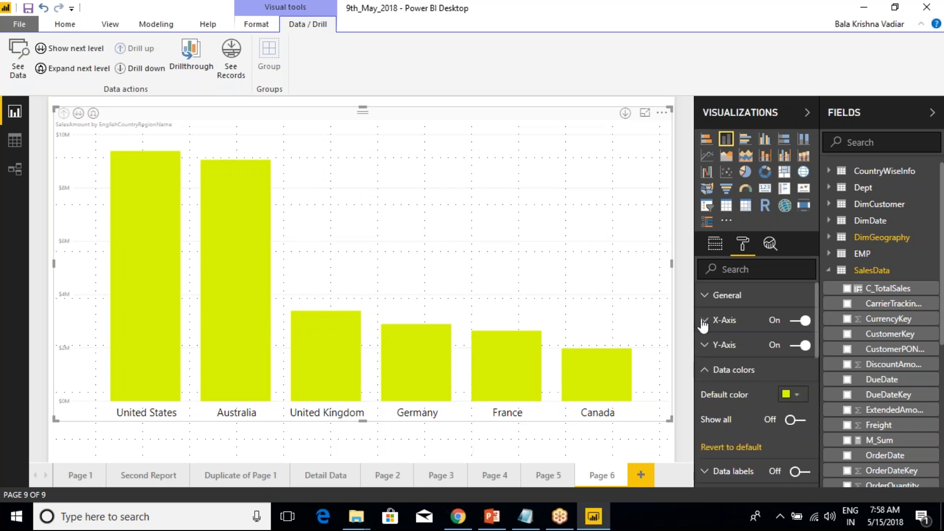
- Turn on data labels for the column chart and set their position to Outside End
{"action": "left_click", "coordinate": [711, 376]}
{"action": "left_click", "coordinate": [731, 400]}
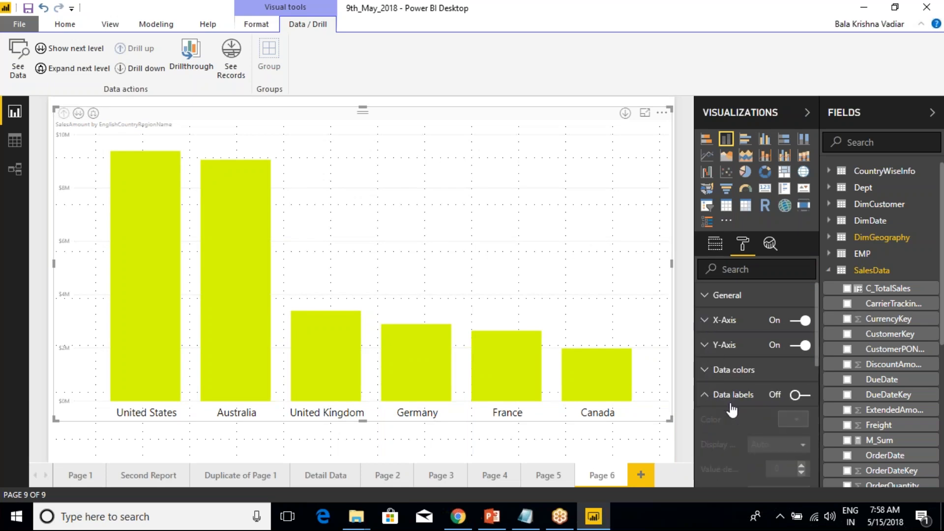
{"action": "left_click", "coordinate": [799, 395]}
{"action": "scroll", "coordinate": [760, 408], "scroll_direction": "down", "scroll_amount": 3}
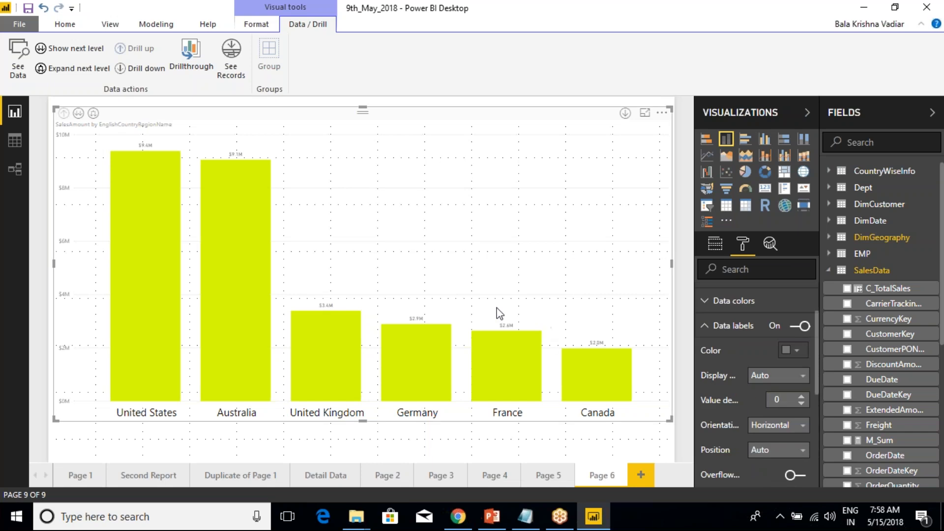
{"action": "scroll", "coordinate": [772, 393], "scroll_direction": "down", "scroll_amount": 3}
{"action": "left_click", "coordinate": [771, 381]}
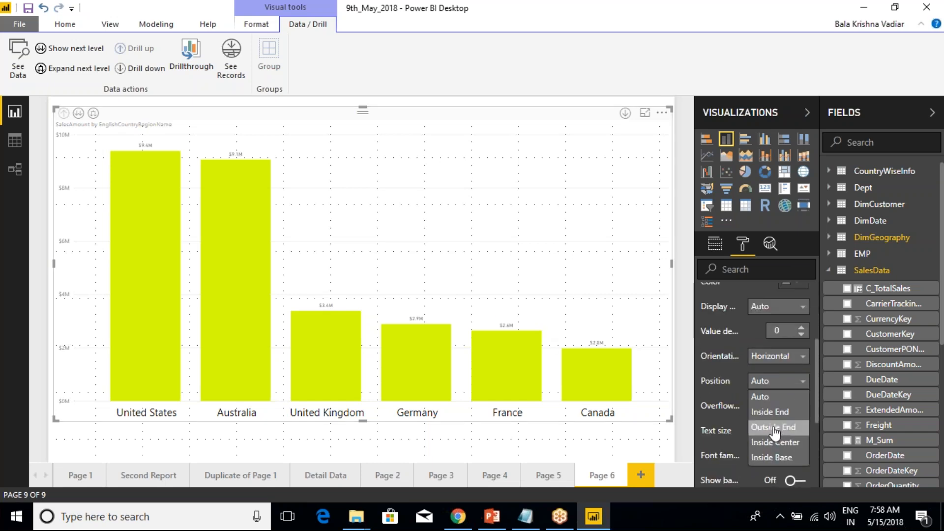
{"action": "left_click", "coordinate": [770, 427]}
- Set the data labels' text size to 17 and their font family to Arial Black
{"action": "left_click", "coordinate": [801, 402]}
{"action": "left_click", "coordinate": [801, 401]}
{"action": "left_click", "coordinate": [801, 402]}
{"action": "left_click", "coordinate": [801, 402]}
{"action": "left_click", "coordinate": [802, 402]}
{"action": "left_click", "coordinate": [802, 402]}
{"action": "left_click", "coordinate": [802, 401]}
{"action": "left_click", "coordinate": [802, 402]}
{"action": "left_click", "coordinate": [778, 431]}
{"action": "left_click", "coordinate": [773, 457]}
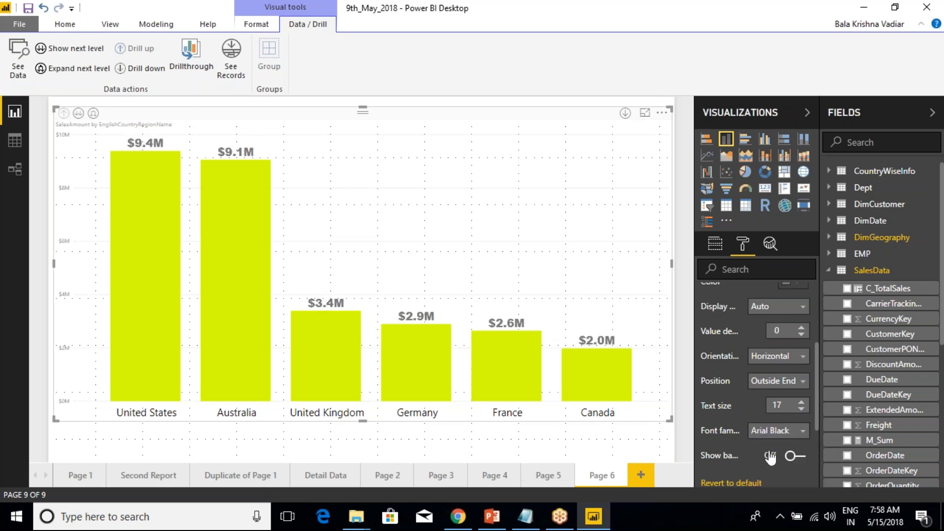
- Set the data labels' display units to None and collapse the data label settings
{"action": "left_click", "coordinate": [778, 305]}
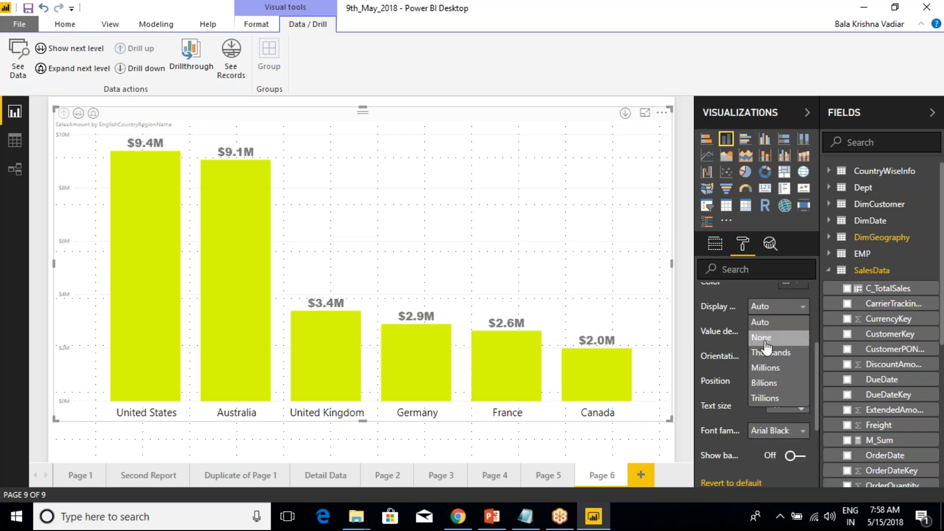
{"action": "left_click", "coordinate": [771, 327]}
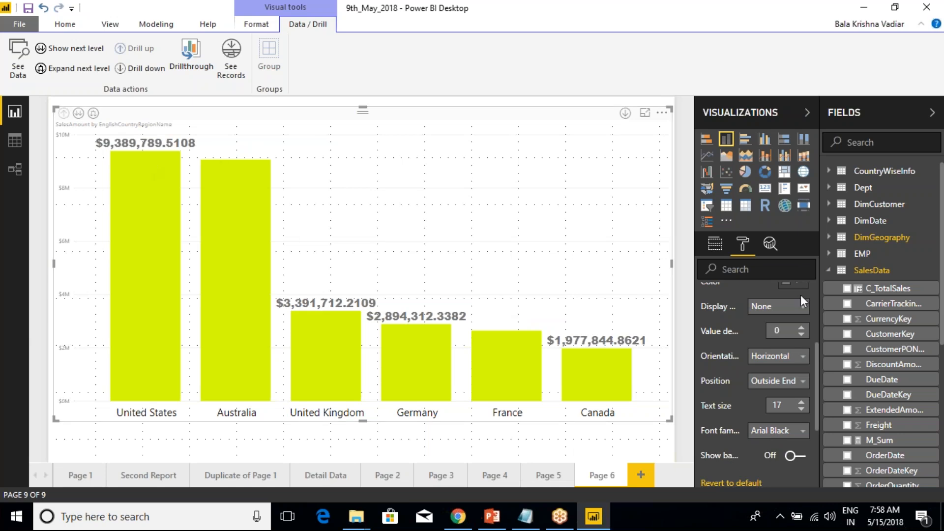
{"action": "scroll", "coordinate": [720, 313], "scroll_direction": "up", "scroll_amount": 3}
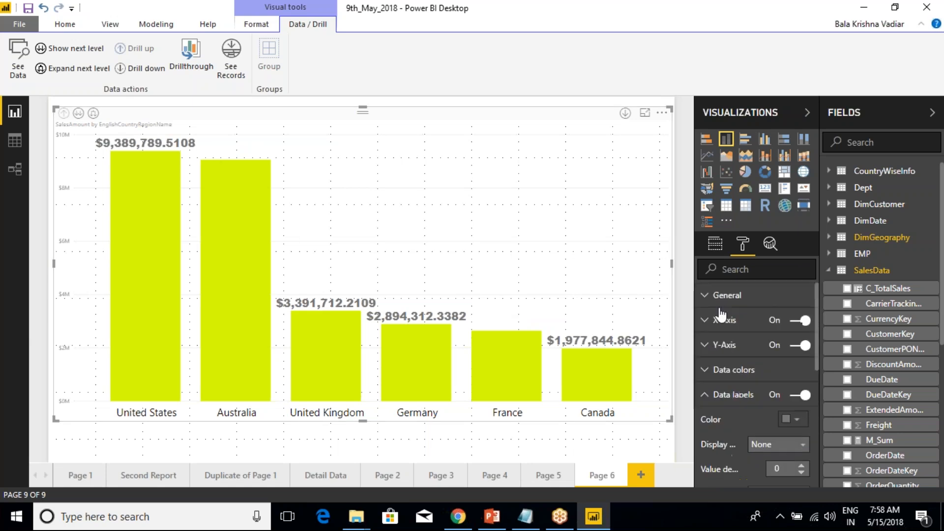
{"action": "left_click", "coordinate": [705, 396]}
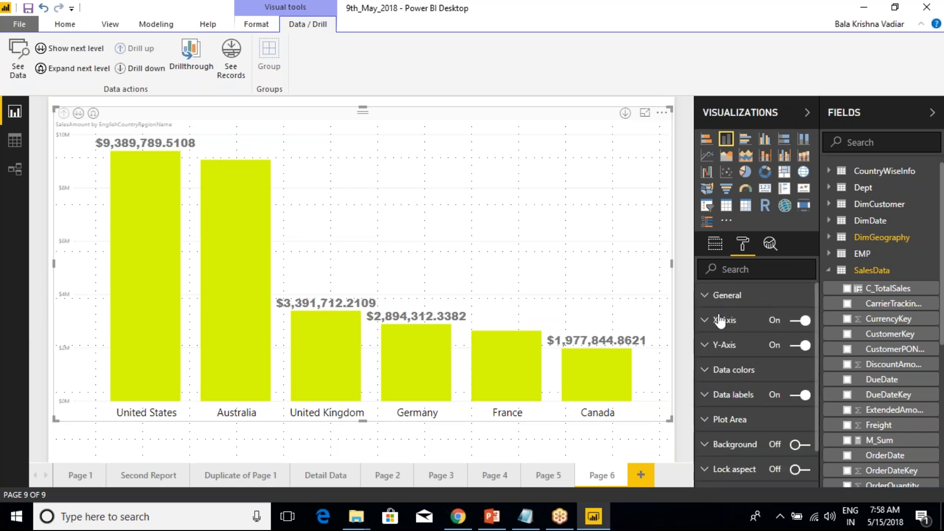
- Replace SalesAmount with OrderQuantity from SalesData as the column chart's value
{"action": "left_click", "coordinate": [712, 250]}
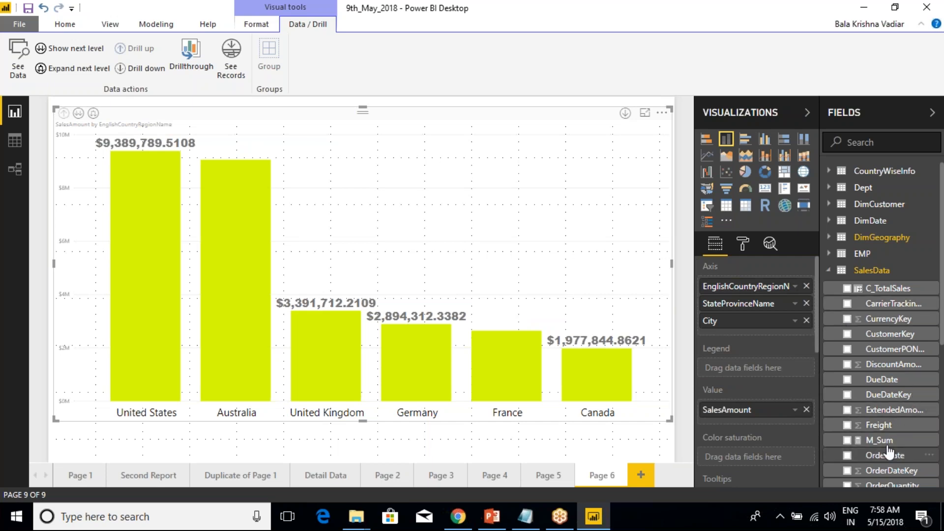
{"action": "scroll", "coordinate": [887, 437], "scroll_direction": "down", "scroll_amount": 4}
{"action": "scroll", "coordinate": [886, 433], "scroll_direction": "up", "scroll_amount": 2}
{"action": "scroll", "coordinate": [886, 430], "scroll_direction": "down", "scroll_amount": 3}
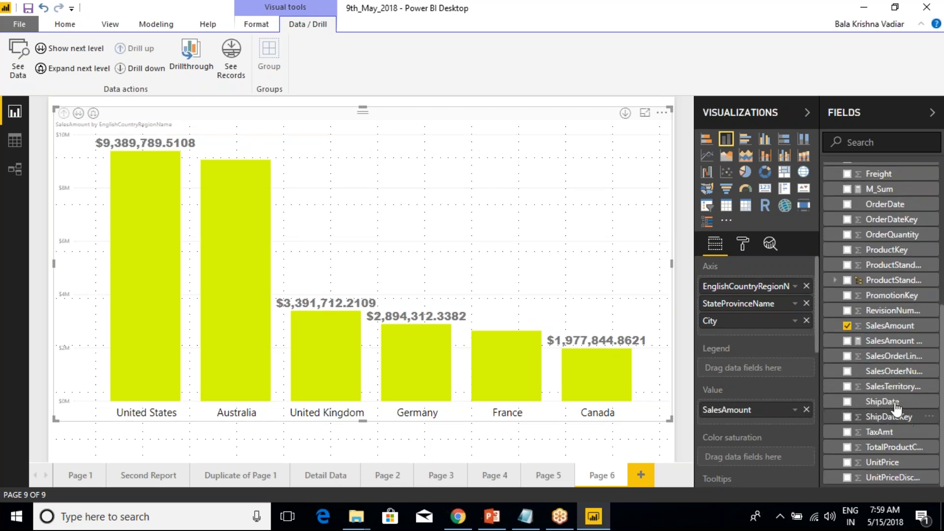
{"action": "left_click_drag", "start_coordinate": [891, 236], "coordinate": [795, 440]}
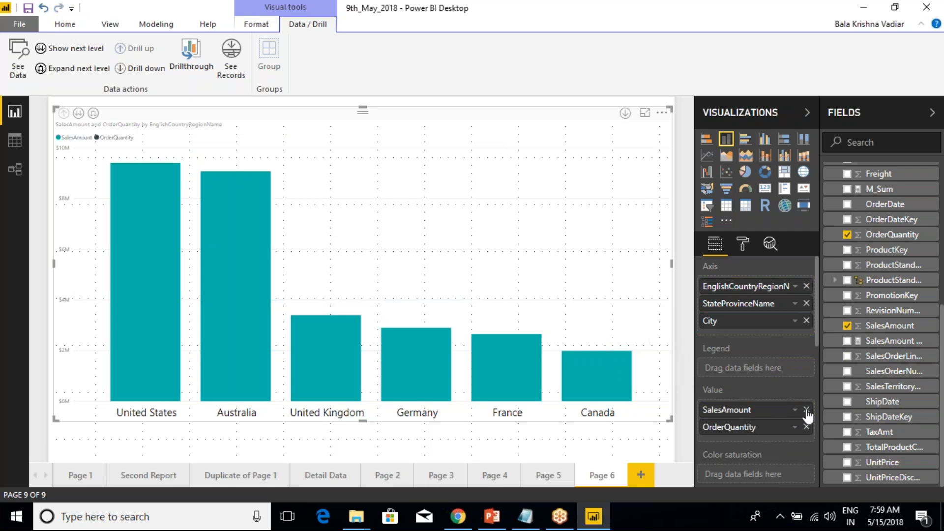
{"action": "left_click", "coordinate": [806, 410]}
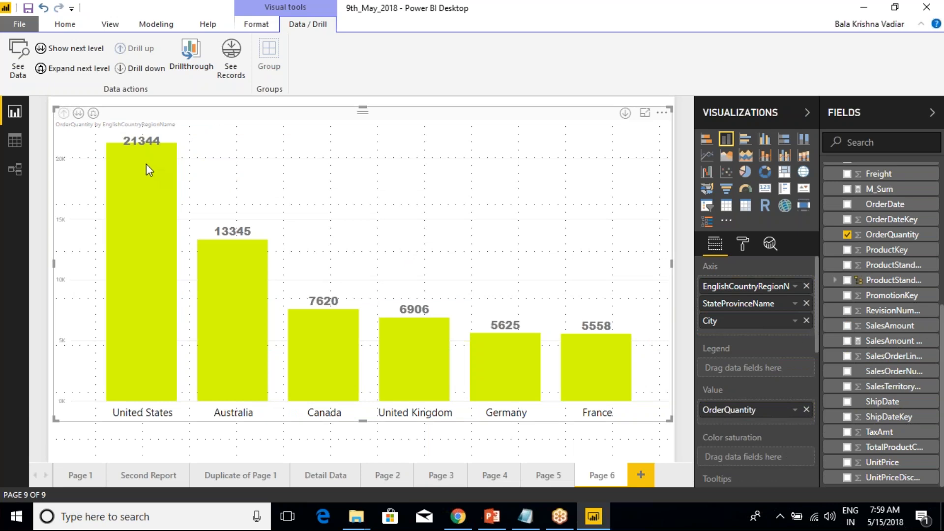
{"action": "mouse_move", "coordinate": [147, 166]}
{"action": "key", "text": "ctrl+2"}
{"action": "left_click_drag", "start_coordinate": [39, 100], "coordinate": [113, 127]}
- Remove City and StateProvinceName from the chart's axis and try CalendarYear from DimDate below EnglishCountryRegionName
{"action": "left_click", "coordinate": [807, 320]}
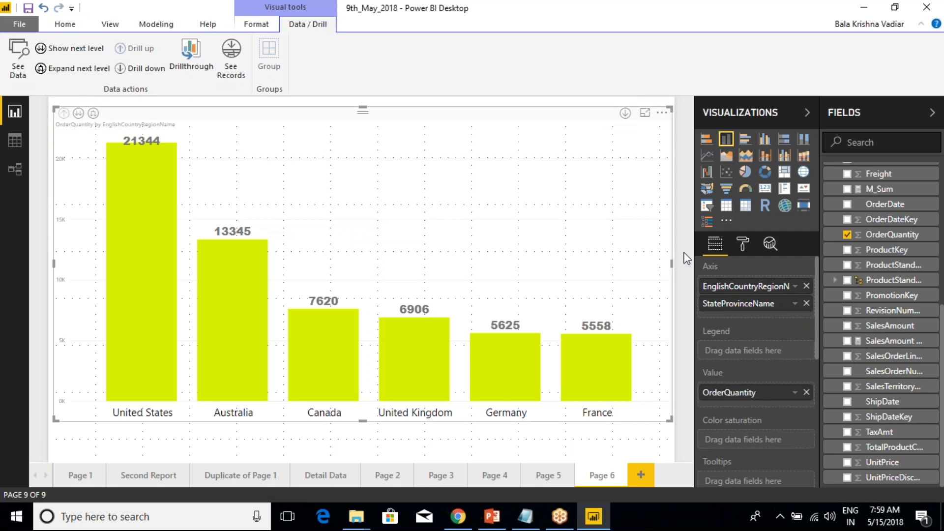
{"action": "left_click", "coordinate": [806, 304]}
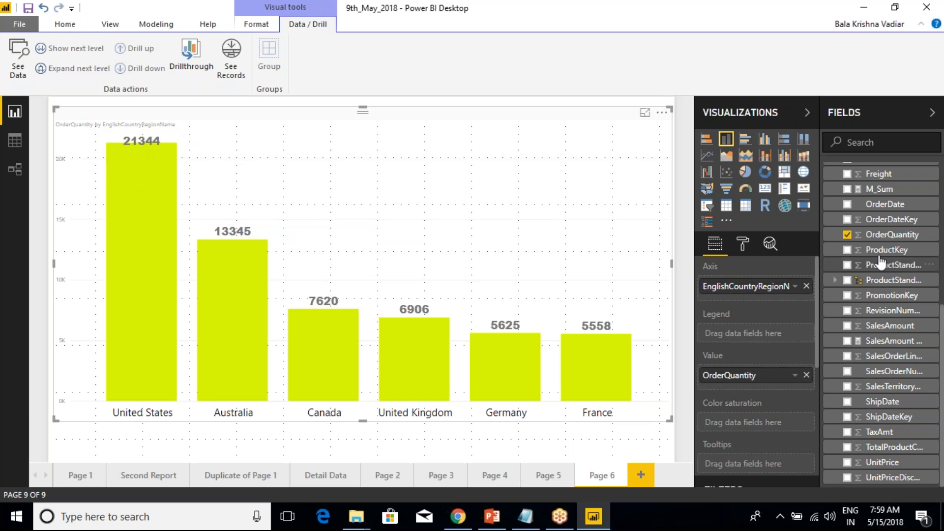
{"action": "scroll", "coordinate": [830, 279], "scroll_direction": "up", "scroll_amount": 5}
{"action": "left_click", "coordinate": [830, 279]}
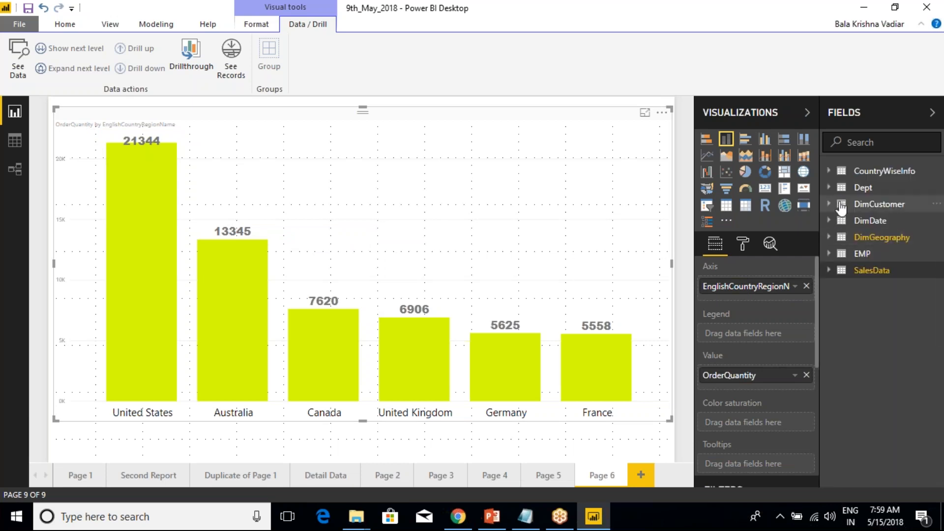
{"action": "left_click", "coordinate": [836, 221]}
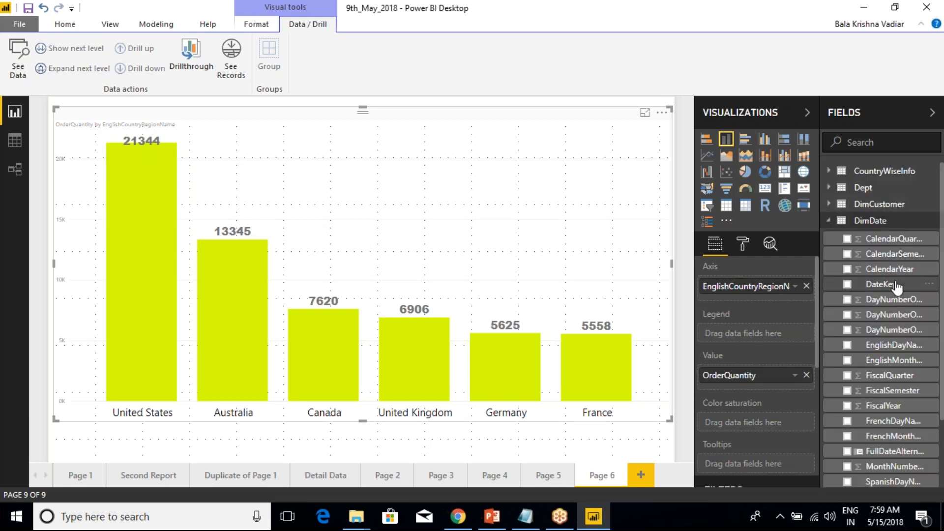
{"action": "left_click_drag", "start_coordinate": [885, 269], "coordinate": [747, 303]}
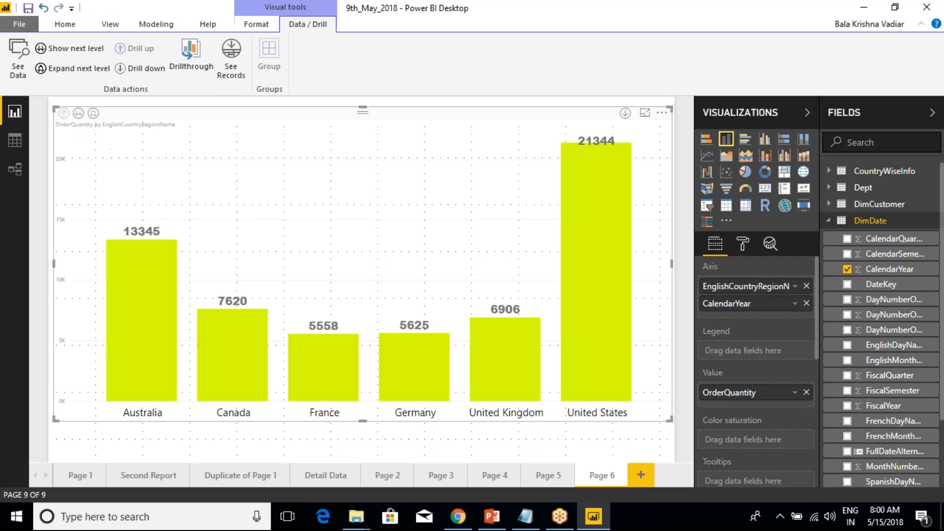
{"action": "left_click", "coordinate": [807, 303]}
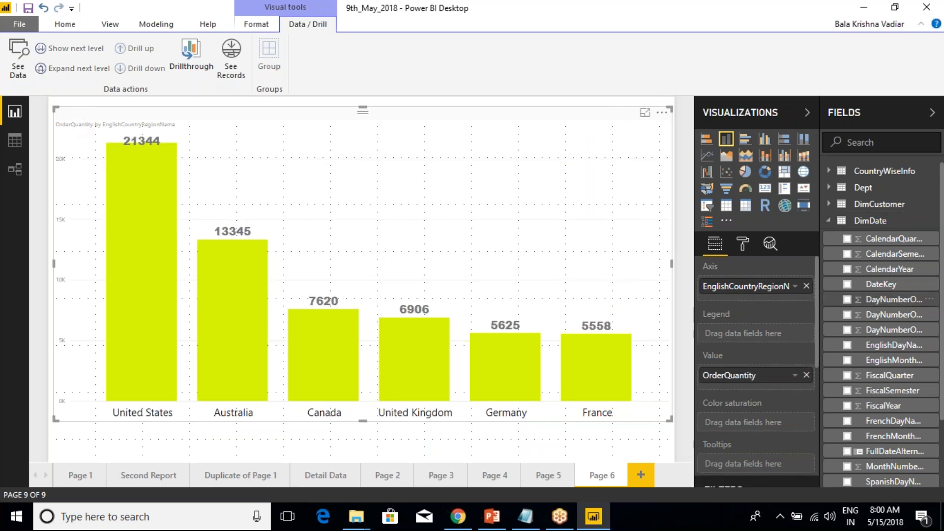
- Add StateProvinceName and City from DimGeography below EnglishCountryRegionName on the chart's axis
{"action": "left_click", "coordinate": [829, 222]}
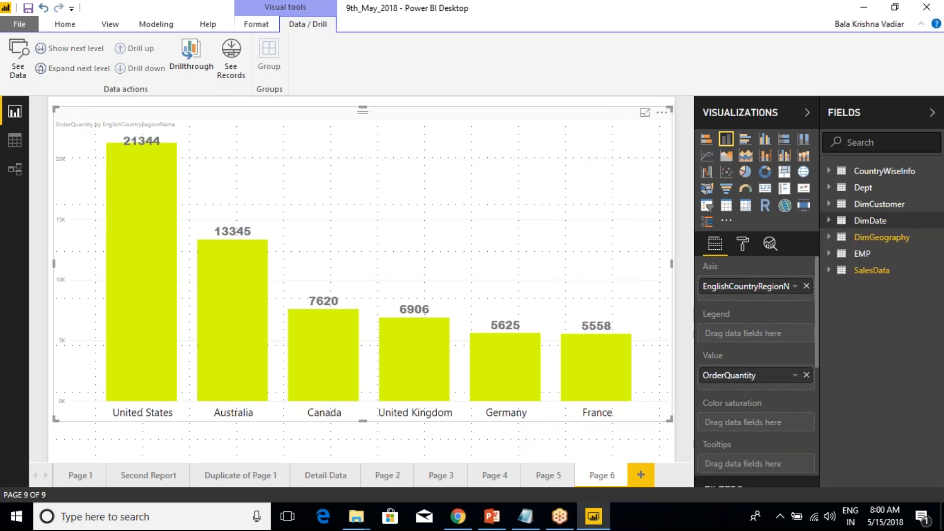
{"action": "left_click", "coordinate": [829, 271]}
{"action": "left_click", "coordinate": [829, 270]}
{"action": "left_click", "coordinate": [829, 237]}
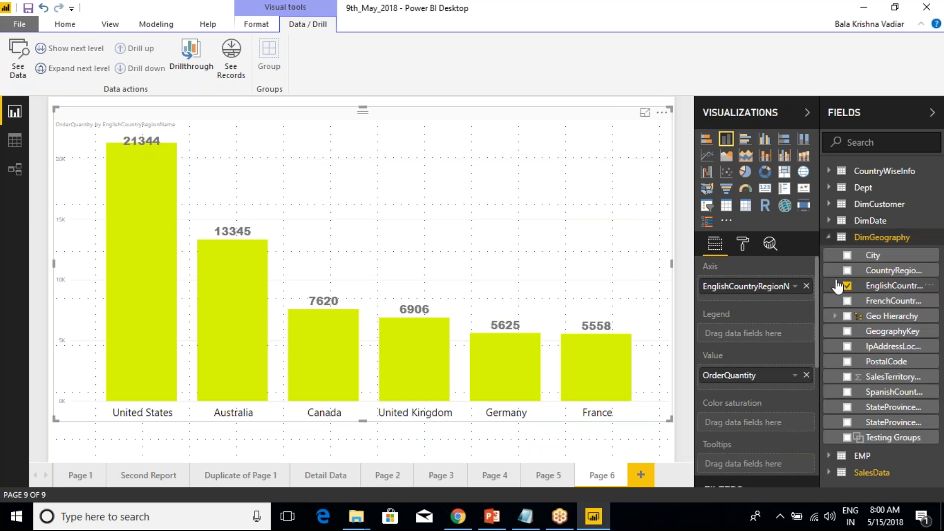
{"action": "left_click_drag", "start_coordinate": [847, 419], "coordinate": [754, 305]}
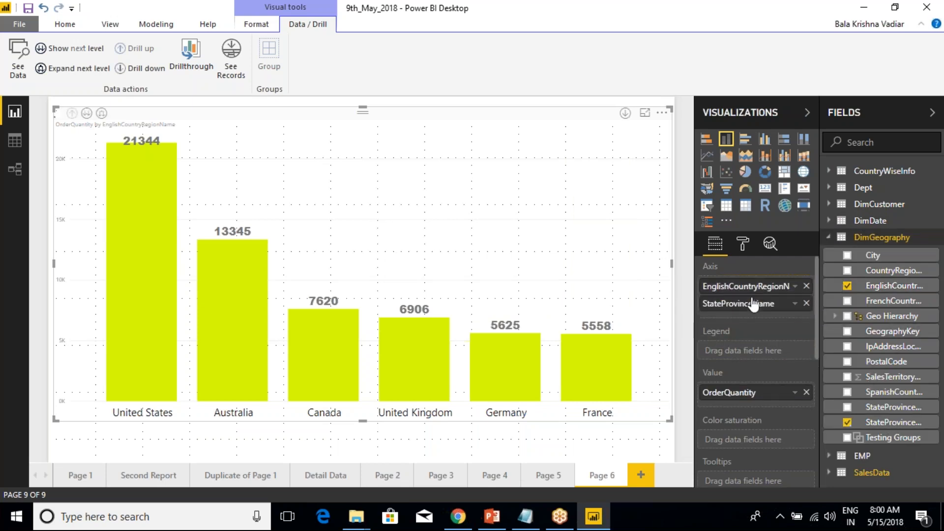
{"action": "left_click_drag", "start_coordinate": [873, 255], "coordinate": [771, 332]}
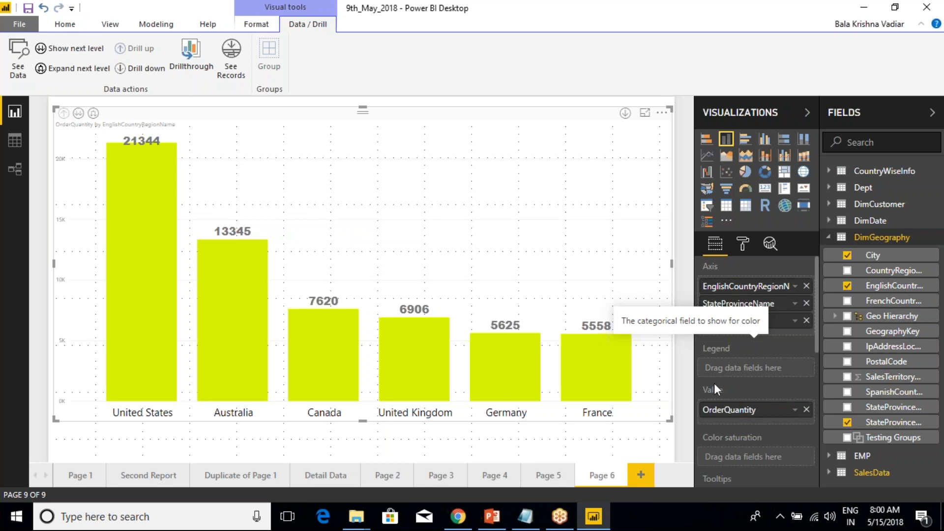
- Narrow the column chart slightly by moving its left edge inward, leaving an empty strip on the page beside it
{"action": "mouse_move", "coordinate": [227, 281]}
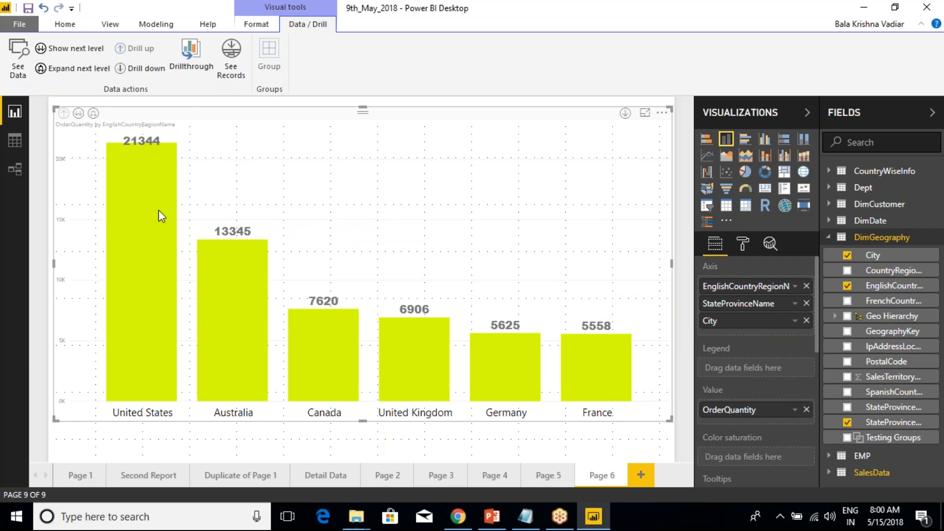
{"action": "left_click_drag", "start_coordinate": [54, 262], "coordinate": [187, 262]}
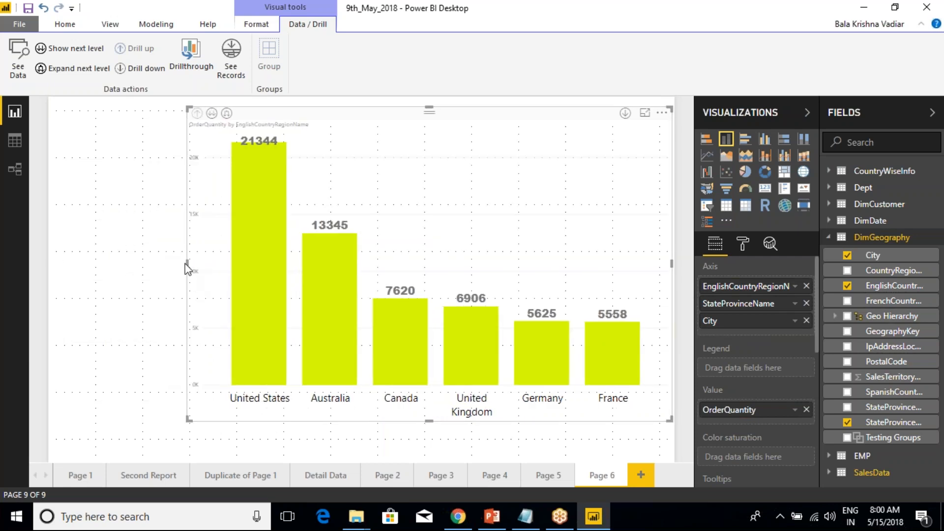
{"action": "left_click_drag", "start_coordinate": [187, 264], "coordinate": [107, 268]}
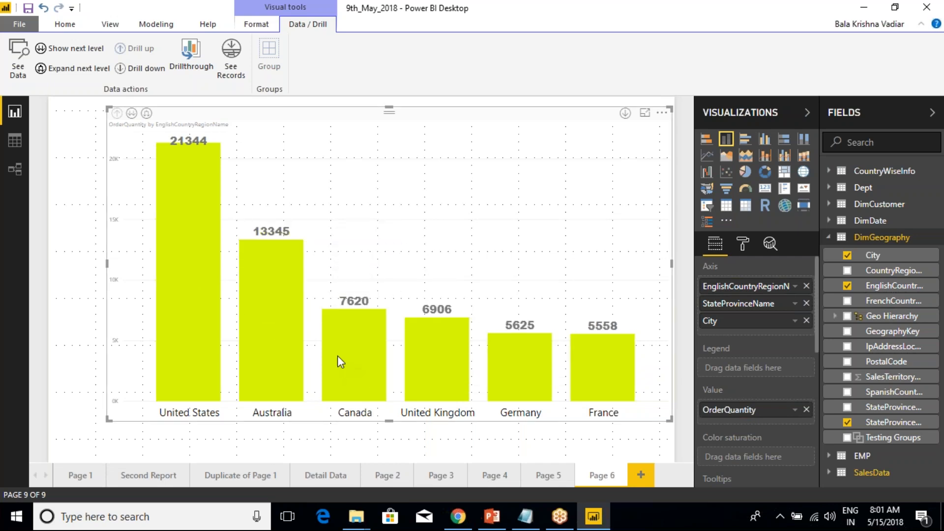
- Show the chart's next hierarchy level, StateProvinceName, and collapse the Fields and Visualizations panes to enlarge the canvas area
{"action": "left_click", "coordinate": [132, 114]}
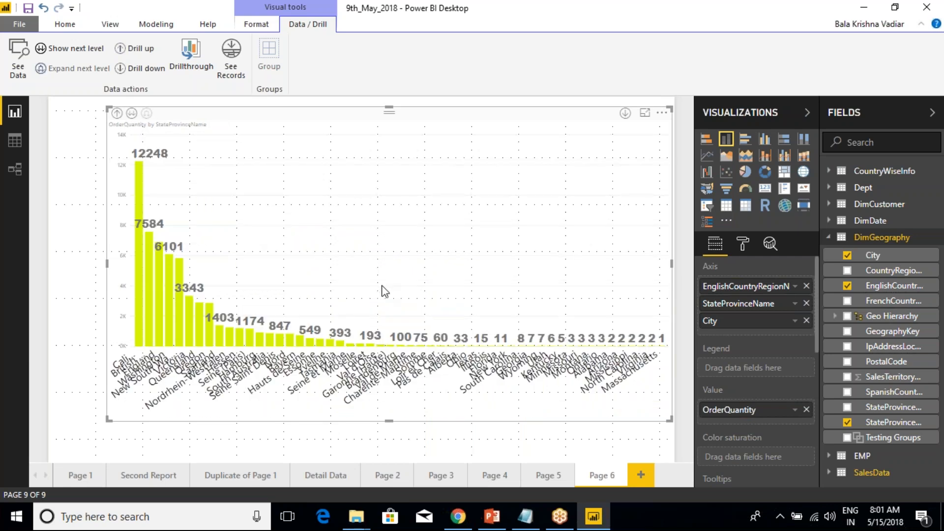
{"action": "left_click", "coordinate": [932, 113]}
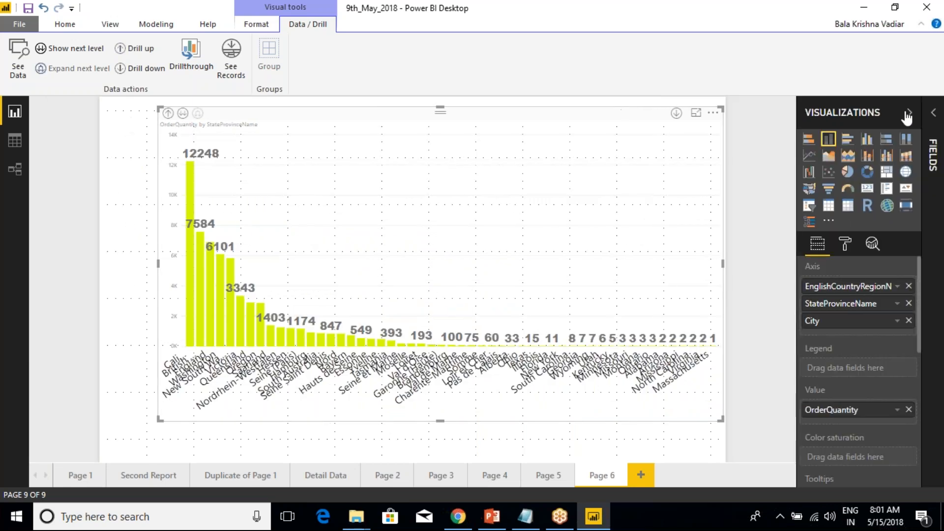
{"action": "left_click", "coordinate": [909, 113]}
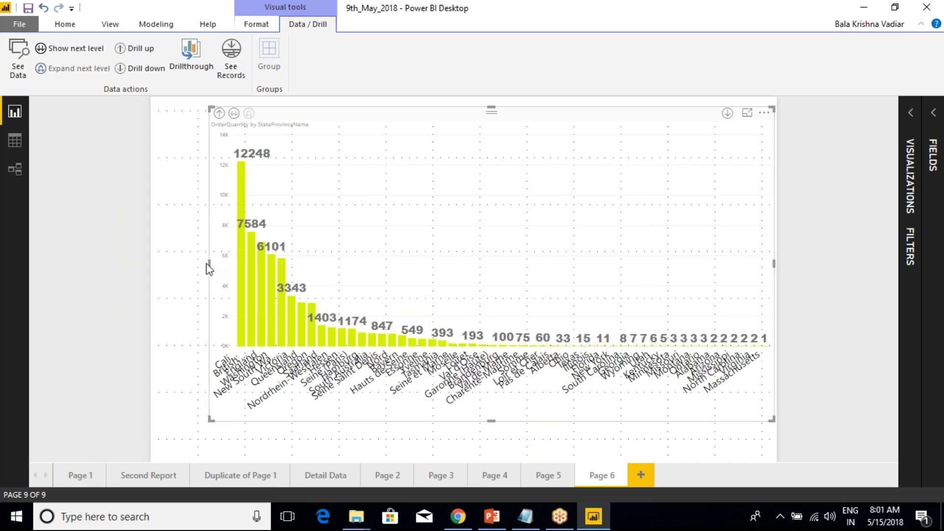
- Narrow the column chart further by moving its left edge inward, and fit a new empty slicer into the strip beside it
{"action": "left_click_drag", "start_coordinate": [208, 267], "coordinate": [264, 257]}
{"action": "left_click", "coordinate": [202, 215]}
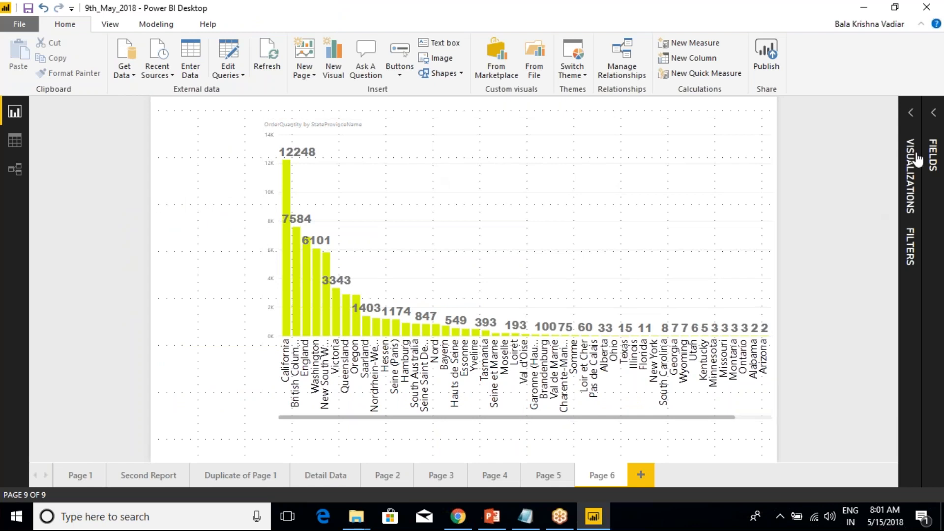
{"action": "left_click", "coordinate": [911, 117]}
{"action": "left_click", "coordinate": [809, 209]}
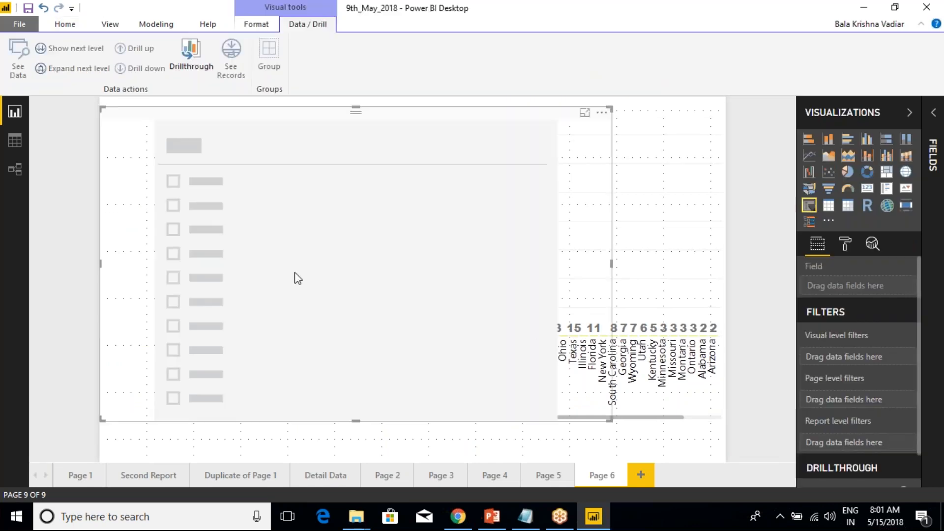
{"action": "left_click_drag", "start_coordinate": [611, 264], "coordinate": [202, 212]}
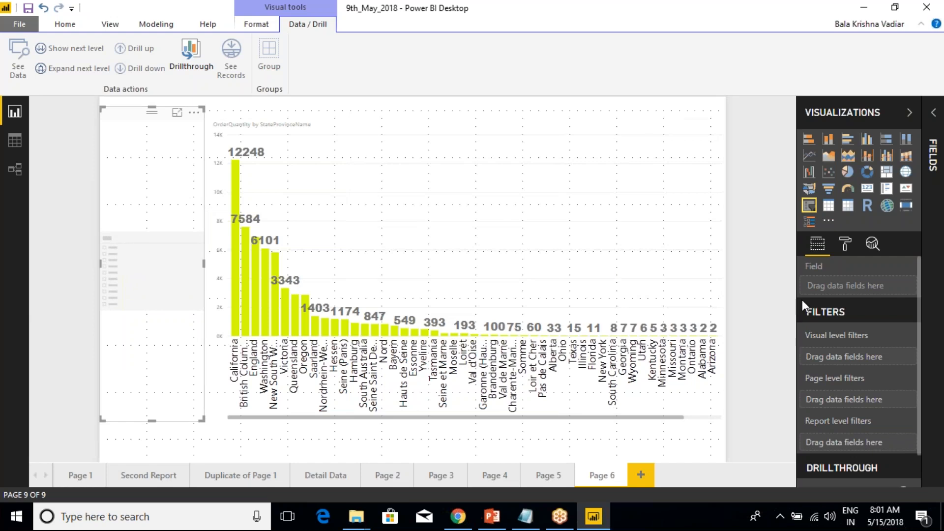
- List EnglishCountryRegionName from DimGeography in the new slicer and select Germany
{"action": "left_click", "coordinate": [932, 156]}
{"action": "left_click", "coordinate": [865, 237]}
{"action": "left_click", "coordinate": [846, 285]}
{"action": "left_click", "coordinate": [55, 165]}
- Shrink the country slicer to fit closely around its list and set its items' text size to 17
{"action": "left_click_drag", "start_coordinate": [153, 266], "coordinate": [130, 250]}
{"action": "left_click_drag", "start_coordinate": [89, 414], "coordinate": [89, 238]}
{"action": "left_click", "coordinate": [743, 243]}
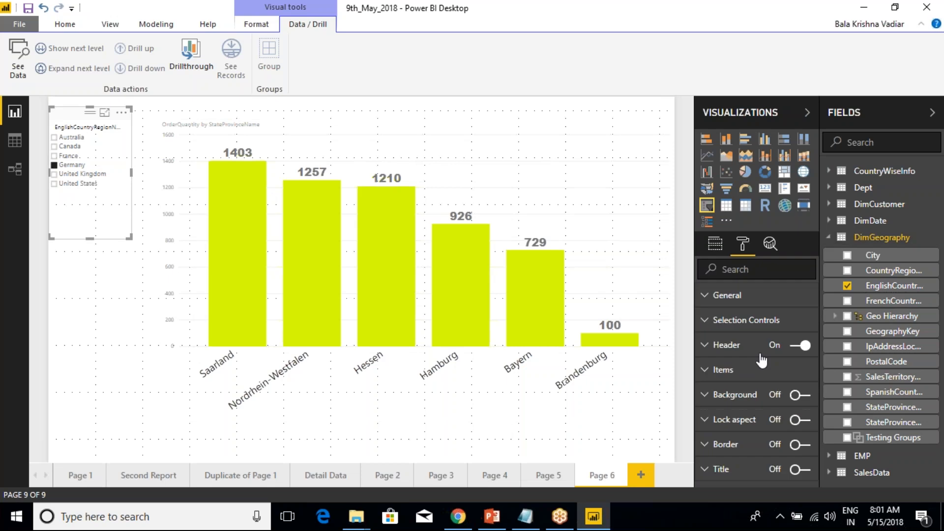
{"action": "left_click", "coordinate": [713, 369]}
{"action": "left_click", "coordinate": [802, 465]}
{"action": "left_click", "coordinate": [802, 465]}
{"action": "left_click", "coordinate": [802, 465]}
{"action": "left_click", "coordinate": [801, 465]}
{"action": "left_click", "coordinate": [801, 465]}
{"action": "left_click", "coordinate": [802, 465]}
{"action": "left_click", "coordinate": [802, 465]}
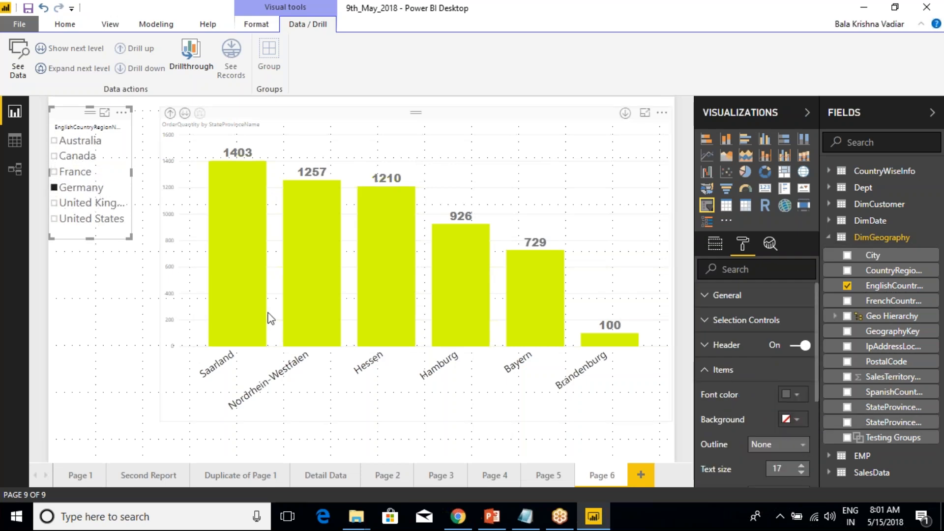
- Move the column chart to its next hierarchy level, City, with Germany selected in the slicer
{"action": "left_click", "coordinate": [124, 337]}
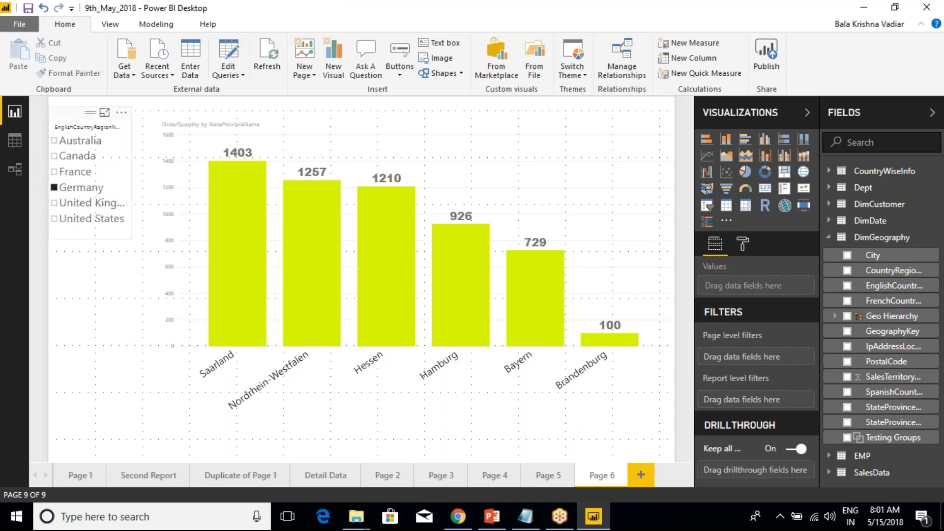
{"action": "left_click", "coordinate": [118, 132]}
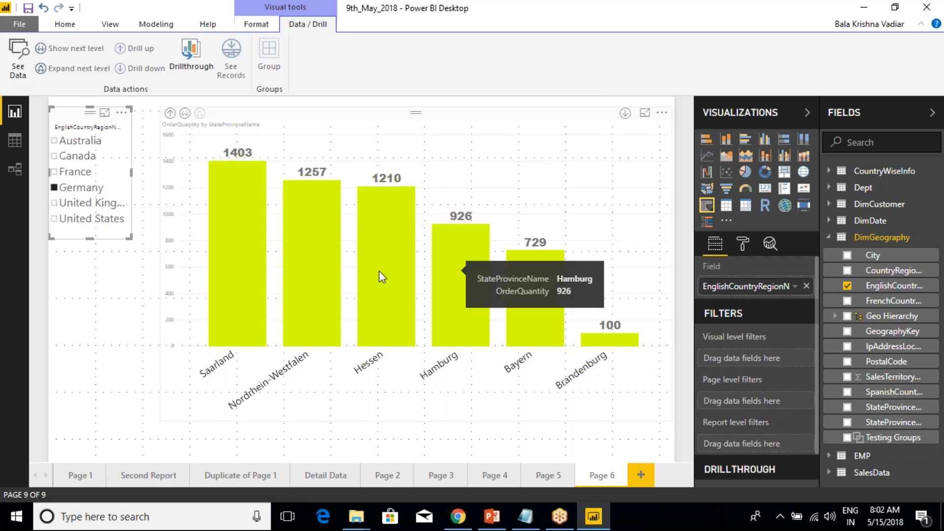
{"action": "left_click", "coordinate": [185, 113]}
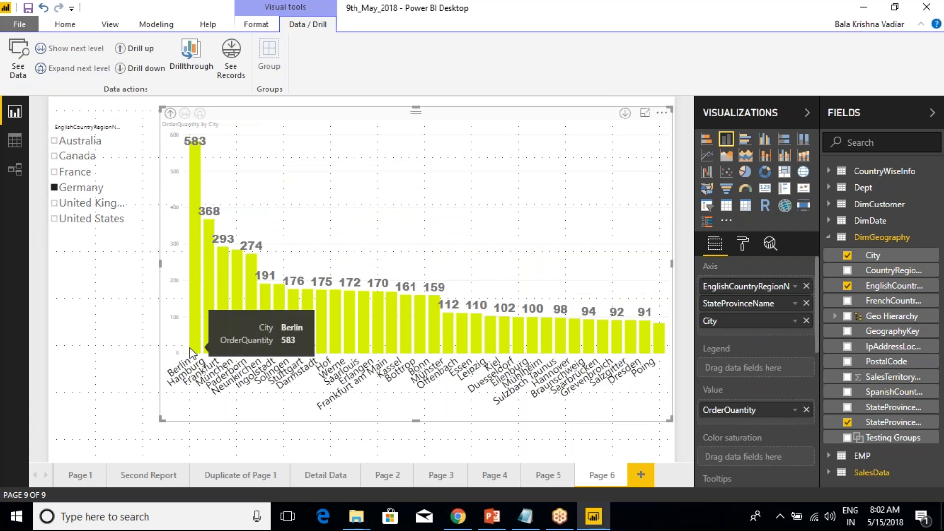
- Add a StateProvinceName slicer from DimGeography below the country slicer and select Hamburg in it
{"action": "left_click", "coordinate": [107, 320]}
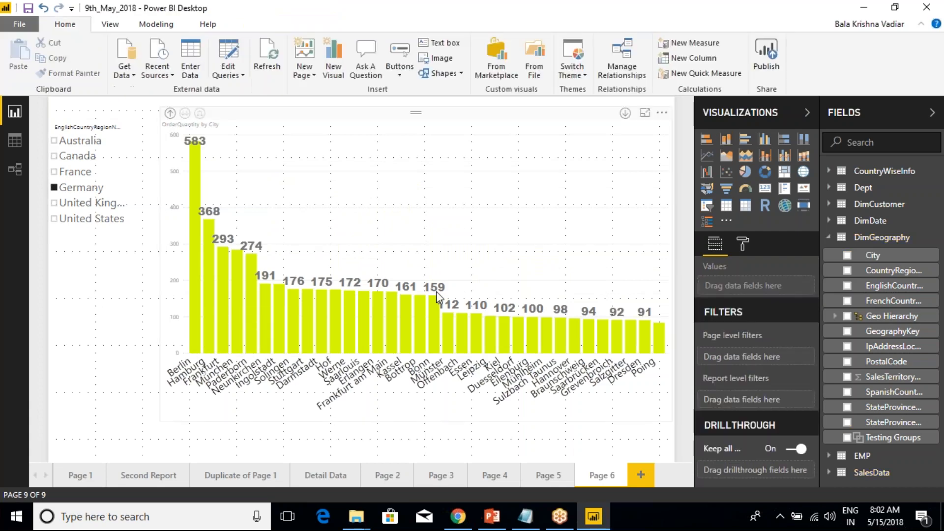
{"action": "left_click", "coordinate": [707, 205]}
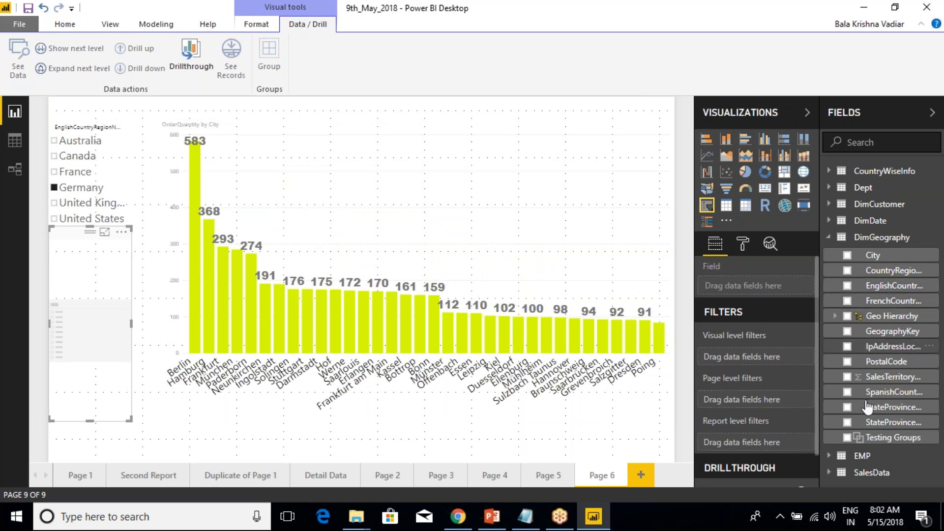
{"action": "left_click", "coordinate": [847, 422]}
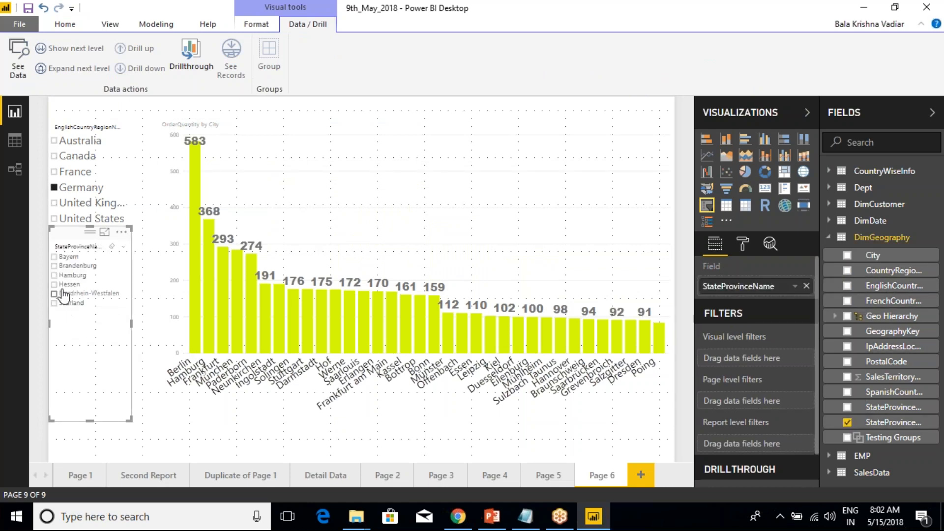
{"action": "left_click", "coordinate": [56, 276]}
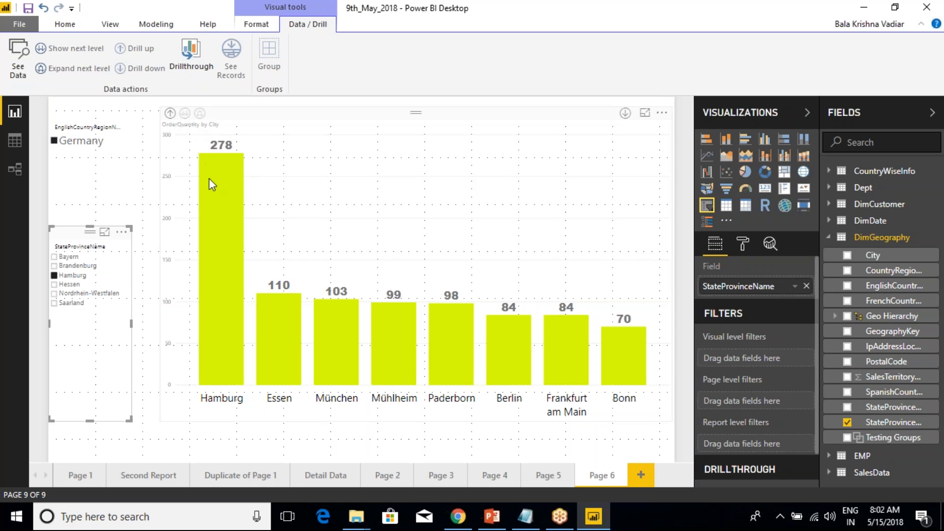
- Drill the chart up from City through StateProvinceName to EnglishCountryRegionName
{"action": "mouse_move", "coordinate": [211, 182]}
{"action": "left_click", "coordinate": [170, 113]}
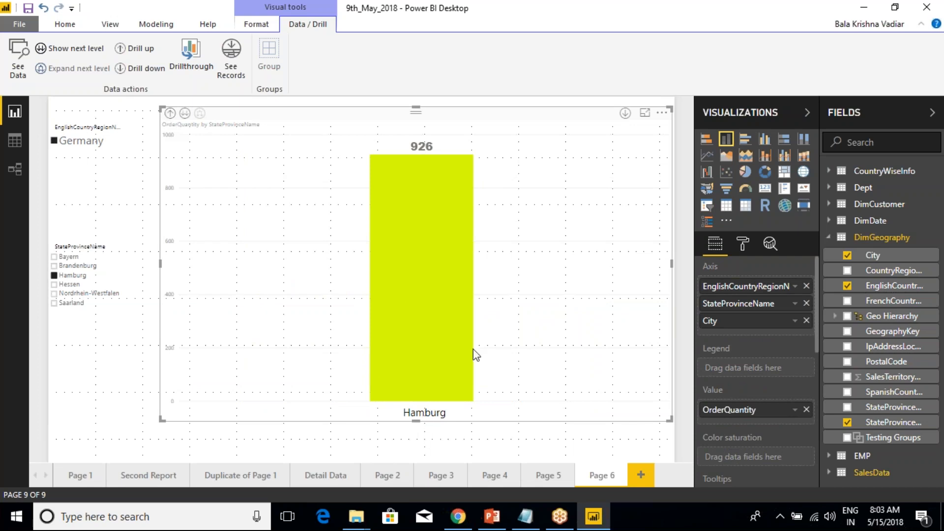
{"action": "mouse_move", "coordinate": [466, 373]}
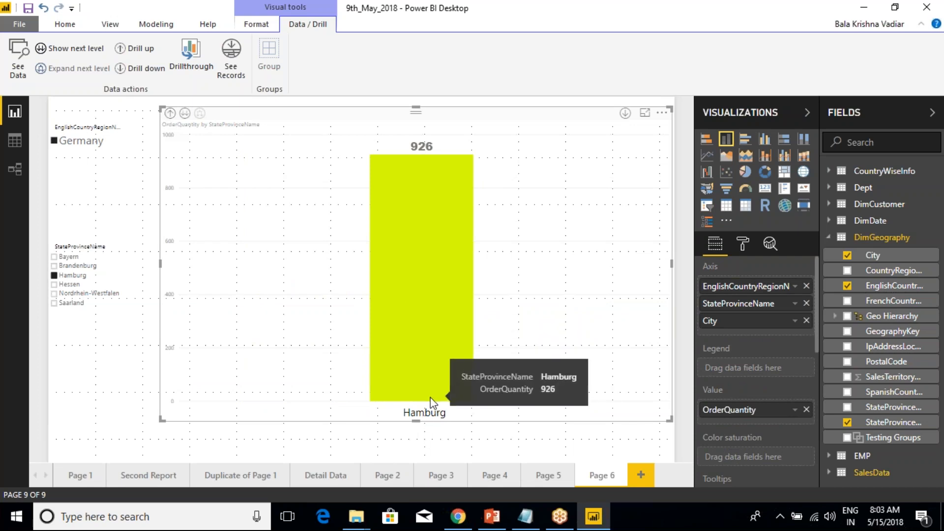
{"action": "left_click", "coordinate": [170, 113]}
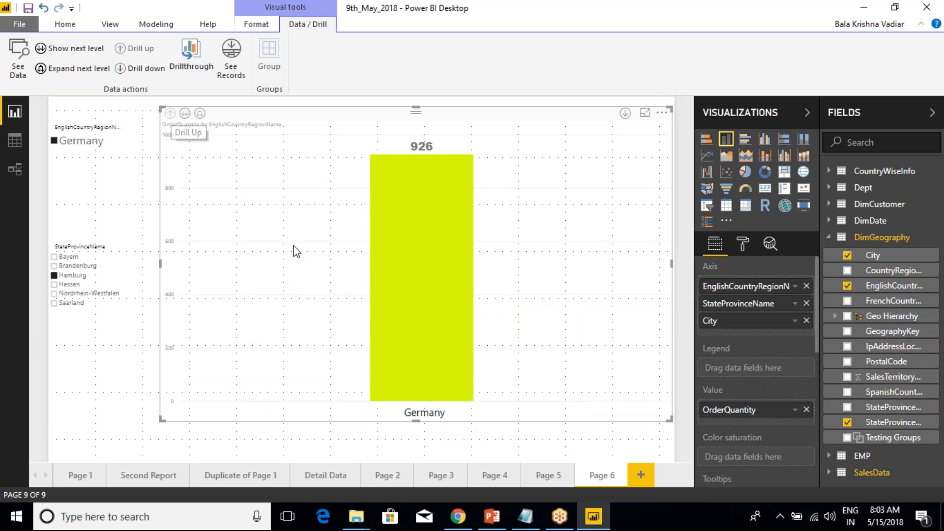
- Clear the Hamburg and Germany selections in the slicers and select Australia as the country
{"action": "left_click", "coordinate": [57, 275]}
{"action": "left_click", "coordinate": [55, 187]}
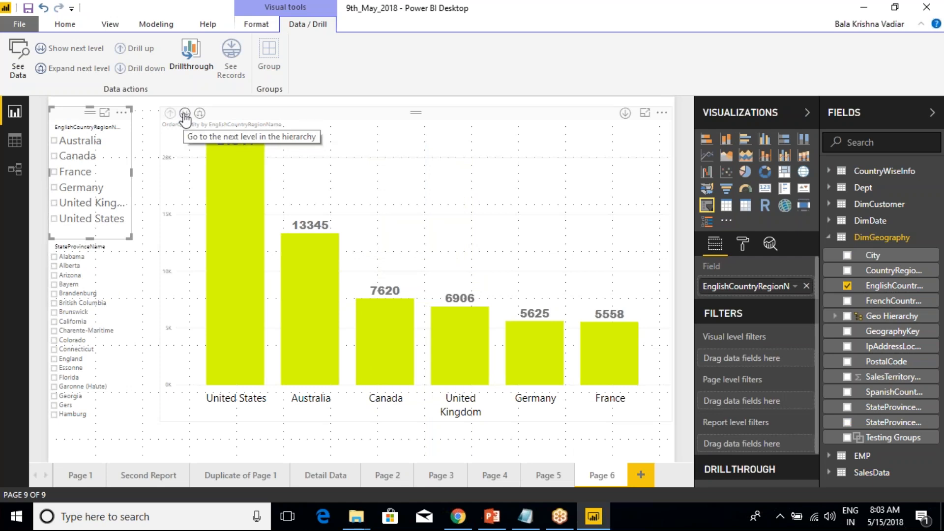
{"action": "left_click", "coordinate": [64, 141]}
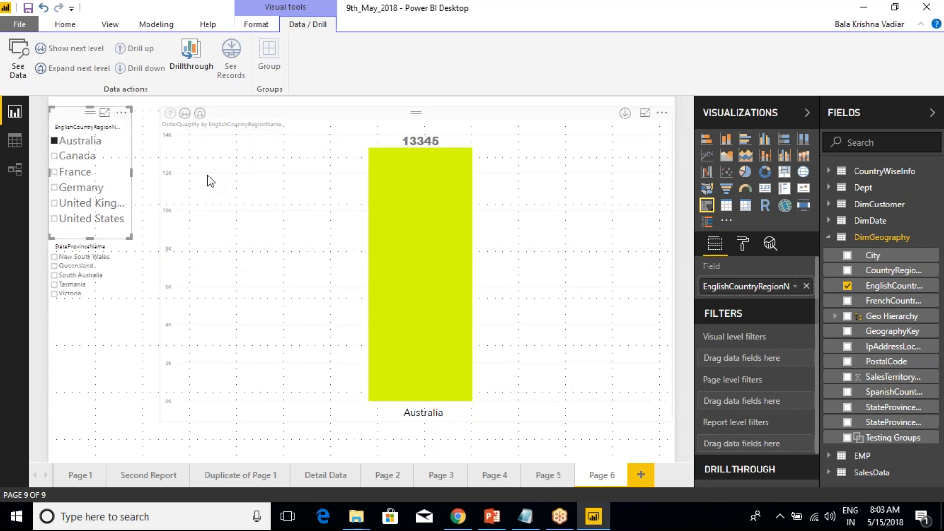
- Show the chart's next level, StateProvinceName, for Australia and drill back up to the country level
{"action": "left_click", "coordinate": [185, 114]}
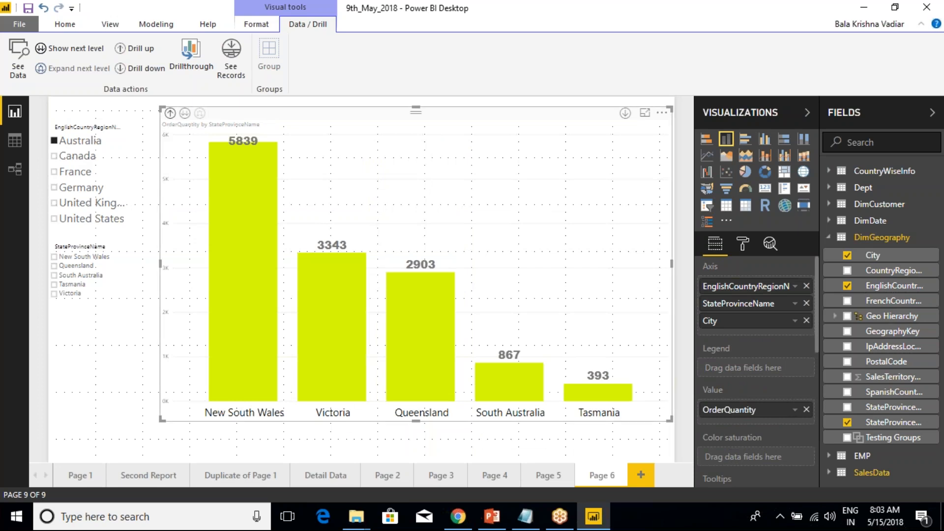
{"action": "left_click", "coordinate": [170, 114]}
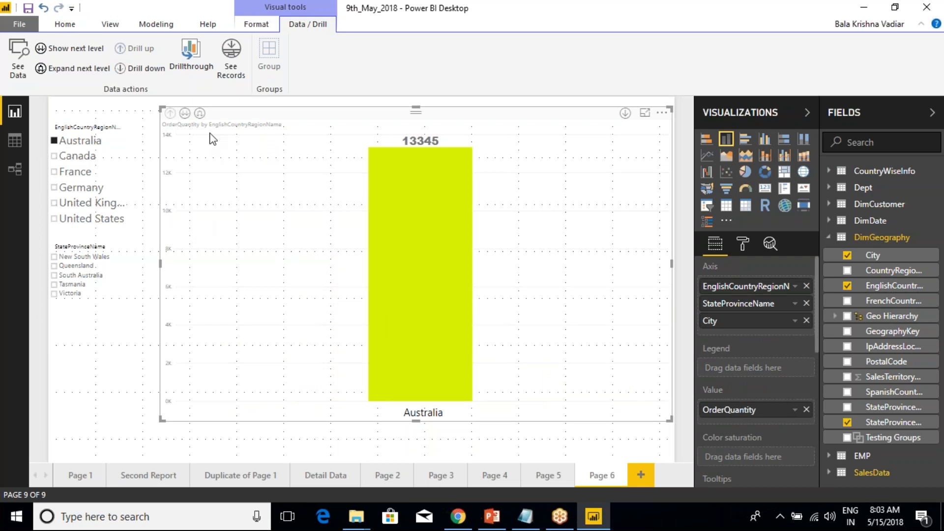
- Expand the chart down one level to country with state, and temporarily box the combined axis labels in red
{"action": "left_click", "coordinate": [200, 113]}
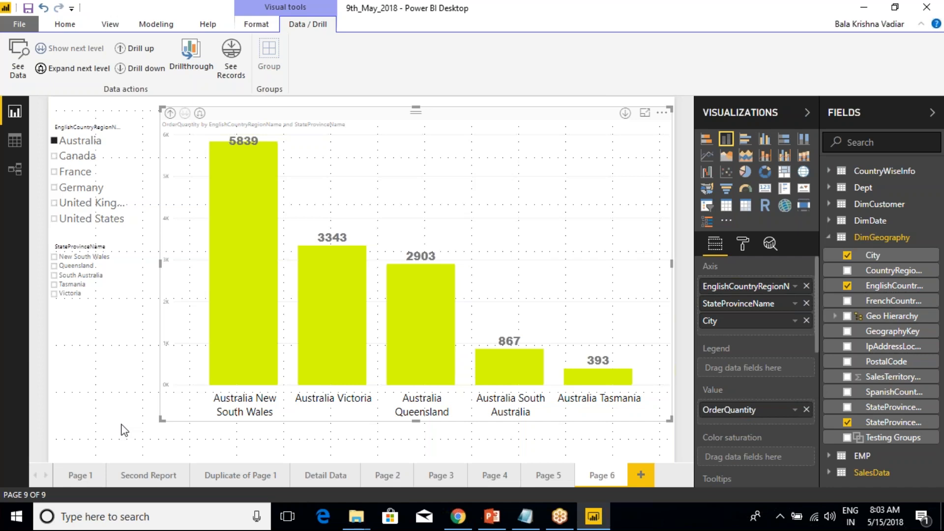
{"action": "mouse_move", "coordinate": [185, 379]}
{"action": "left_mouse_down"}
{"action": "mouse_move", "coordinate": [225, 421]}
{"action": "mouse_move", "coordinate": [279, 436]}
{"action": "left_mouse_up"}
{"action": "left_click_drag", "start_coordinate": [284, 385], "coordinate": [375, 425]}
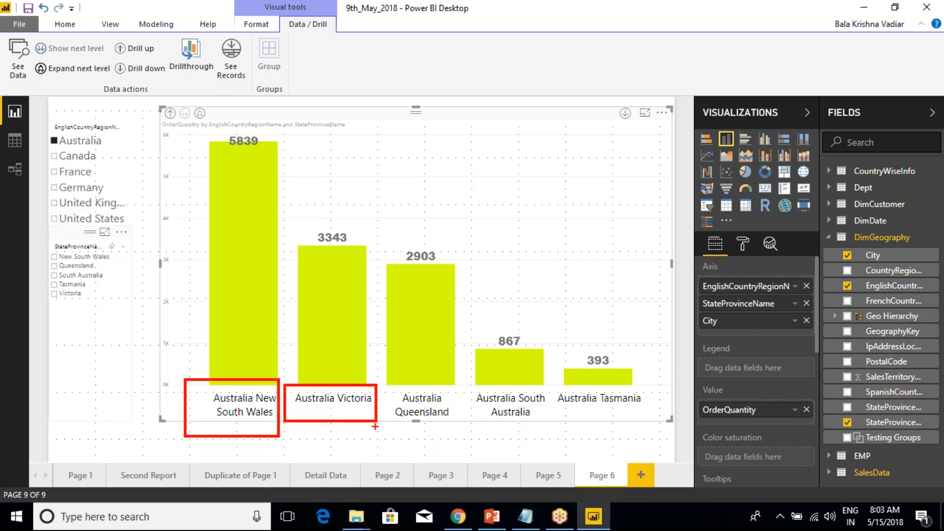
{"action": "left_click_drag", "start_coordinate": [387, 383], "coordinate": [439, 434]}
{"action": "key", "text": "Escape"}
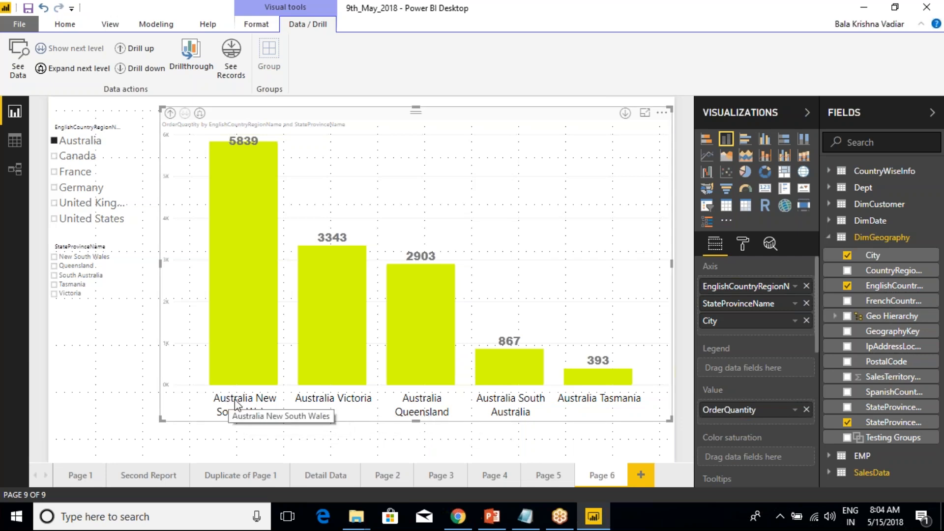
- Drill up to the country level, compare it with the StateProvinceName level alone, and return to the country level
{"action": "left_click", "coordinate": [170, 112]}
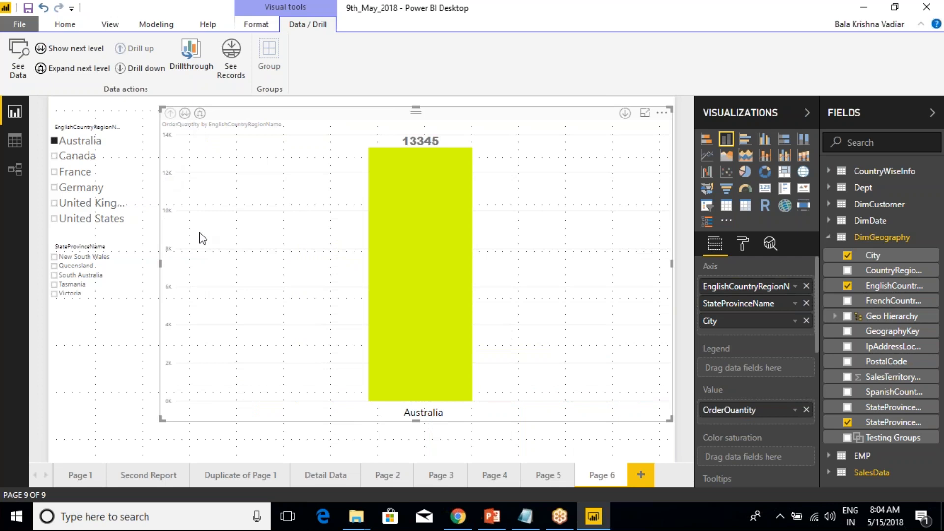
{"action": "left_click", "coordinate": [185, 113]}
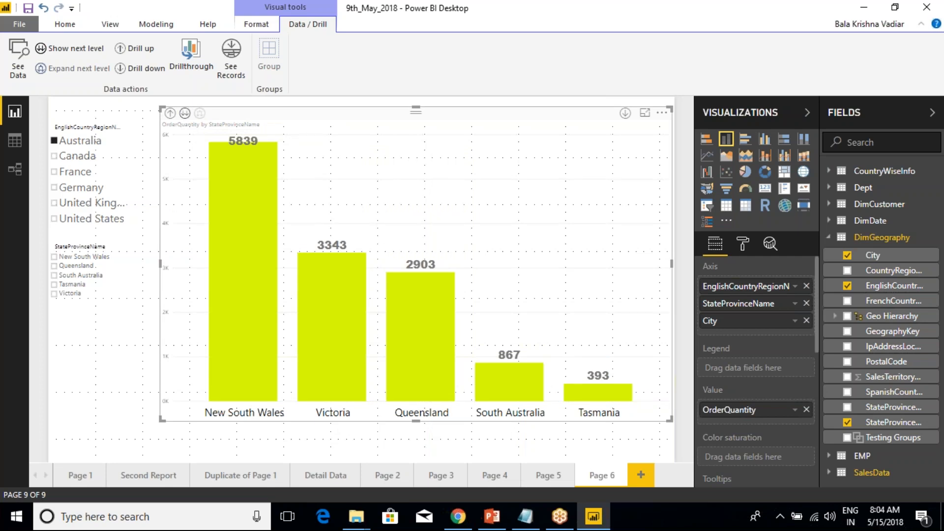
{"action": "left_click", "coordinate": [171, 113]}
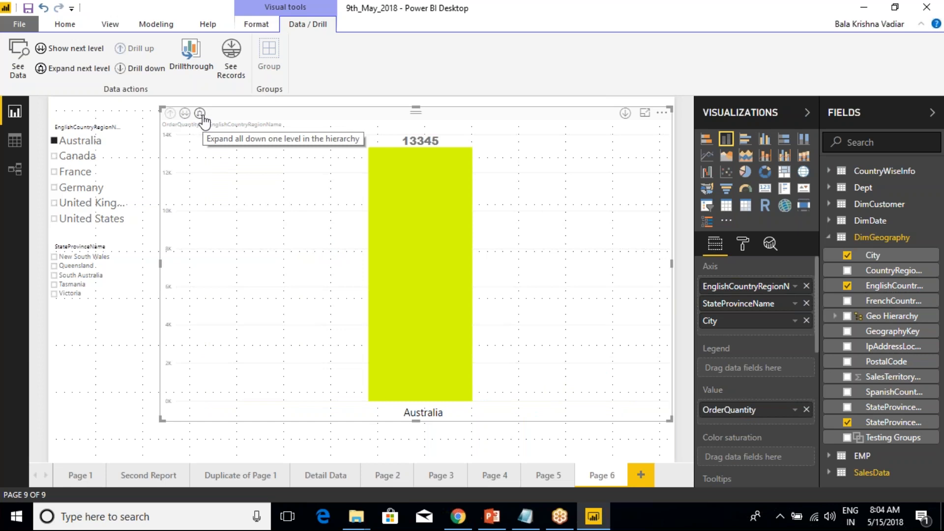
- Expand the chart through state down to City, with Queensland selected in the state slicer
{"action": "left_click", "coordinate": [200, 114]}
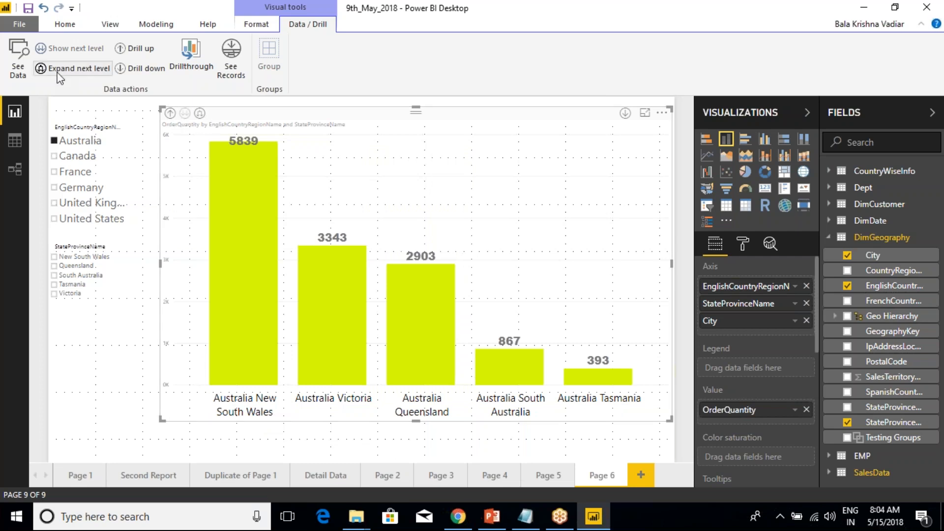
{"action": "left_click", "coordinate": [64, 266]}
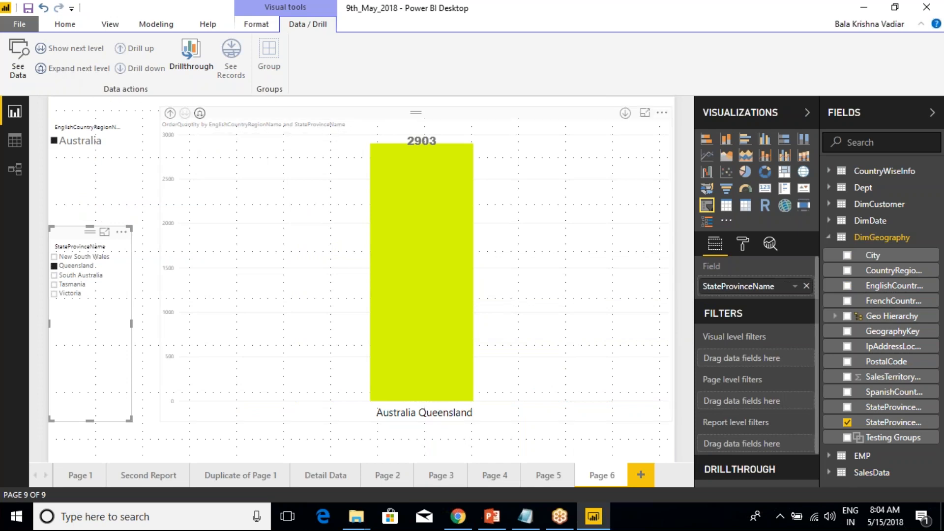
{"action": "left_click", "coordinate": [199, 114]}
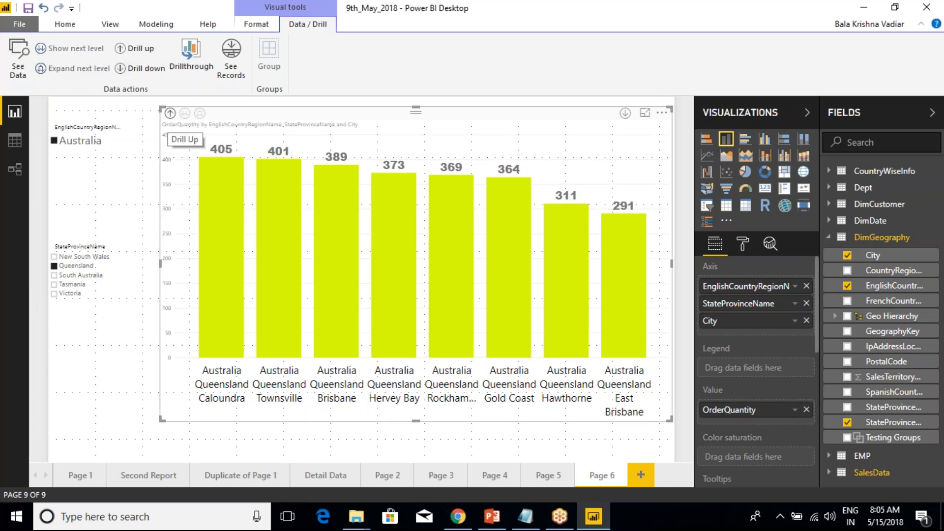
- Drill the Queensland chart up one level and expand it back down to City
{"action": "left_click", "coordinate": [140, 48]}
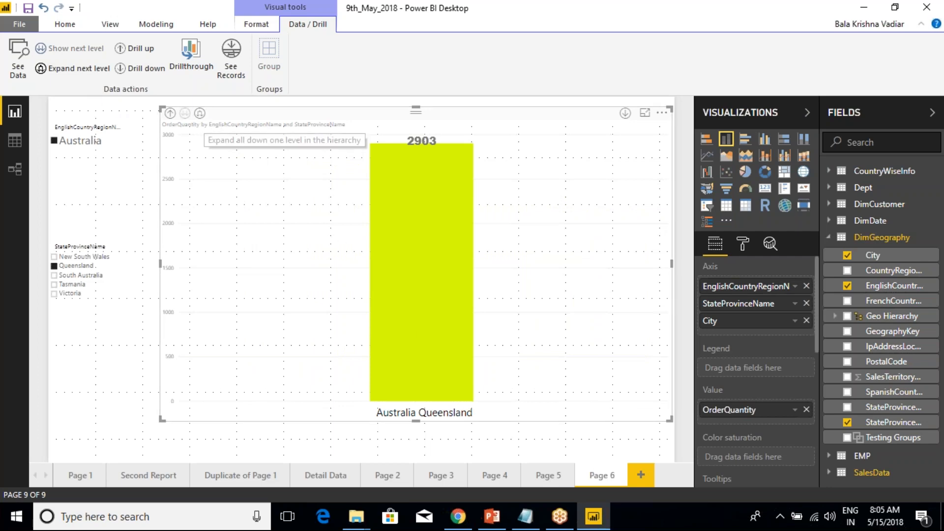
{"action": "left_click", "coordinate": [74, 69]}
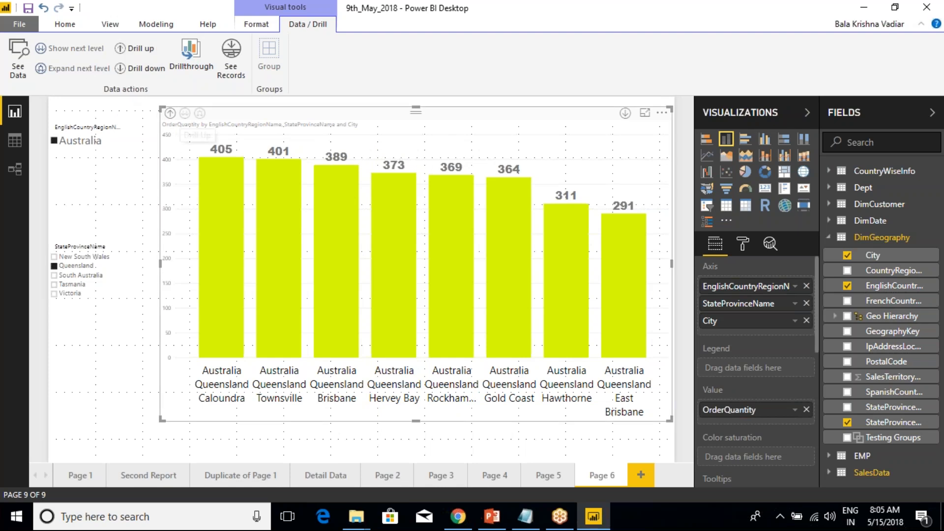
- View the data behind the city-level chart with See Data and return to the report
{"action": "left_click", "coordinate": [20, 74]}
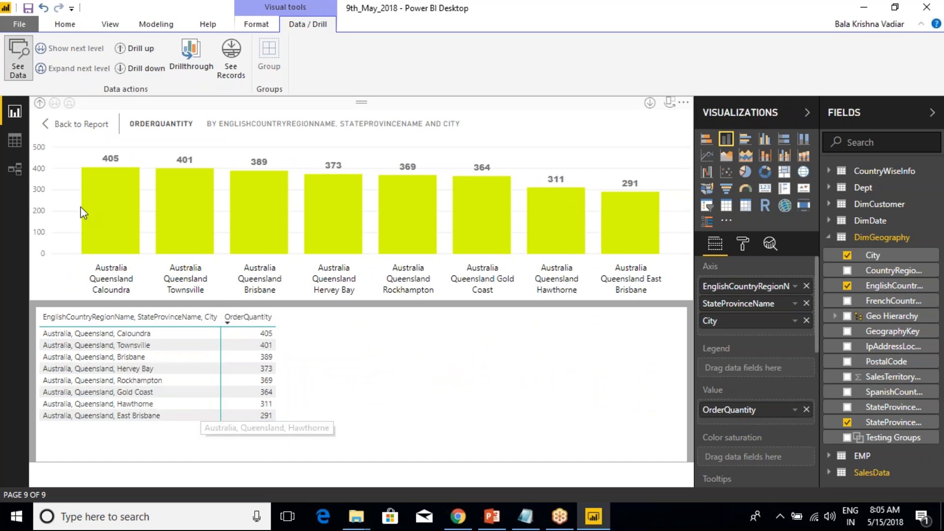
{"action": "left_click", "coordinate": [22, 72]}
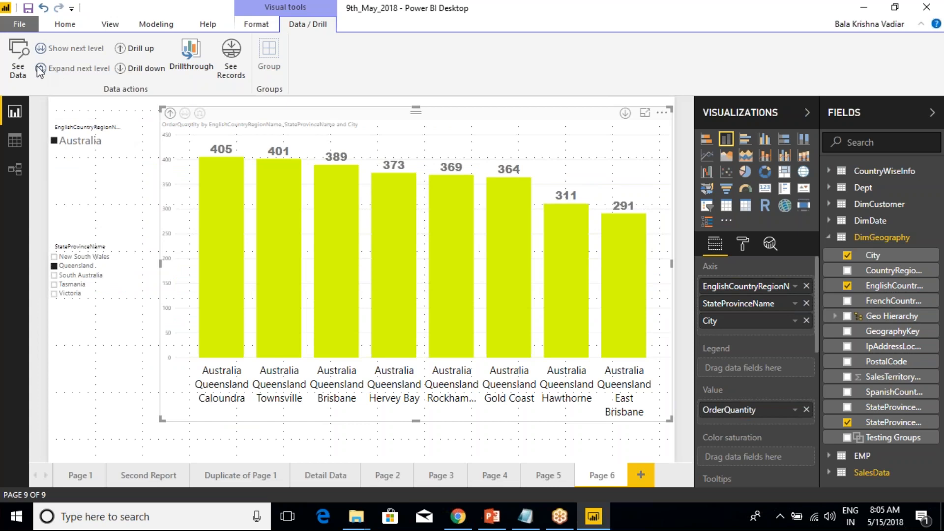
- Enable See Records and drill the Queensland chart up from City to the state level
{"action": "left_click", "coordinate": [235, 77]}
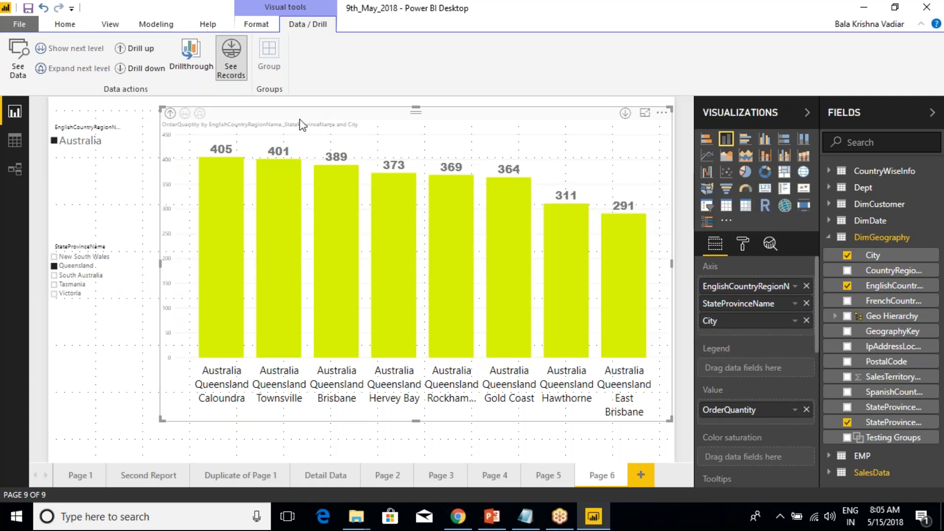
{"action": "left_click", "coordinate": [170, 113]}
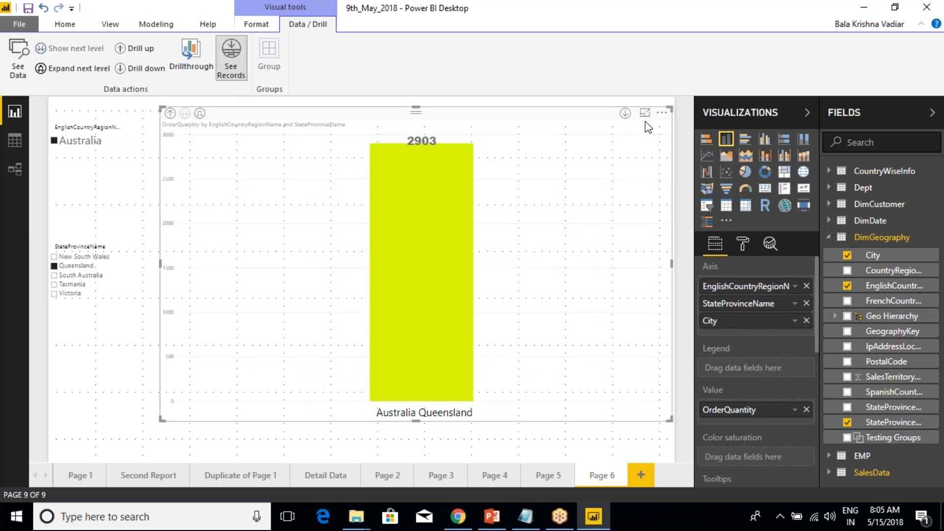
{"action": "left_click", "coordinate": [661, 113]}
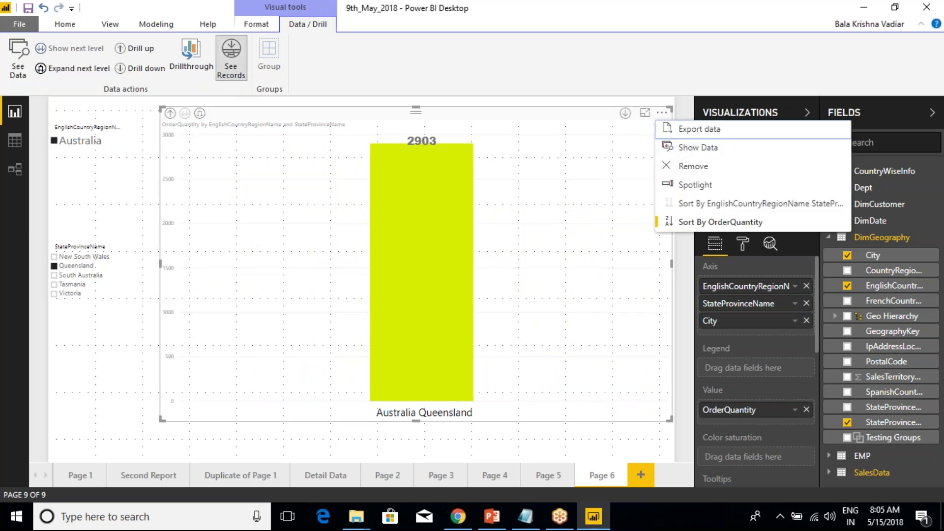
{"action": "left_click", "coordinate": [546, 118]}
- View the individual records behind the Australia Queensland column and return to the report
{"action": "left_click", "coordinate": [229, 52]}
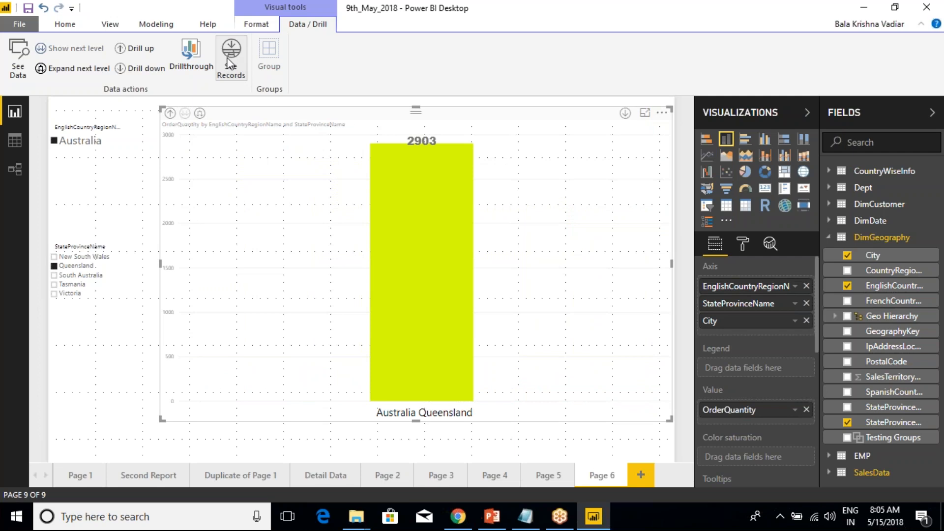
{"action": "left_click", "coordinate": [238, 83]}
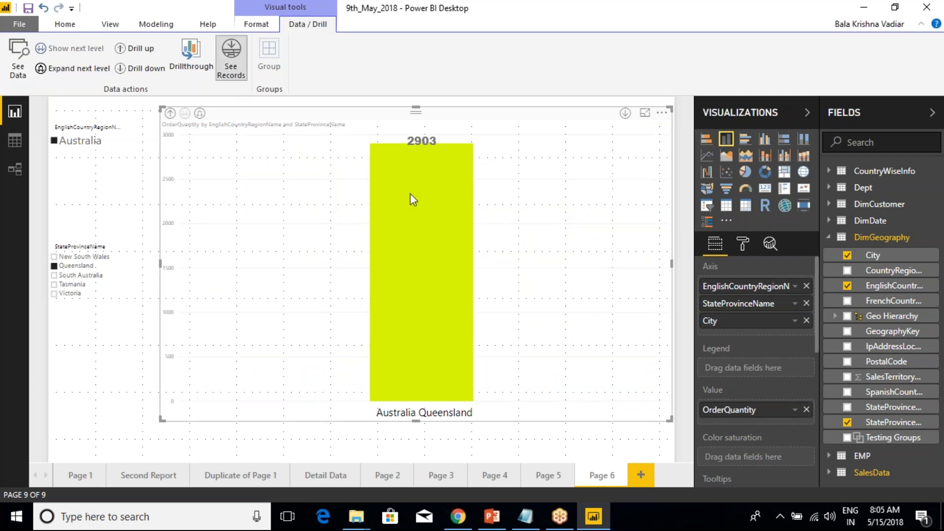
{"action": "left_click", "coordinate": [411, 195]}
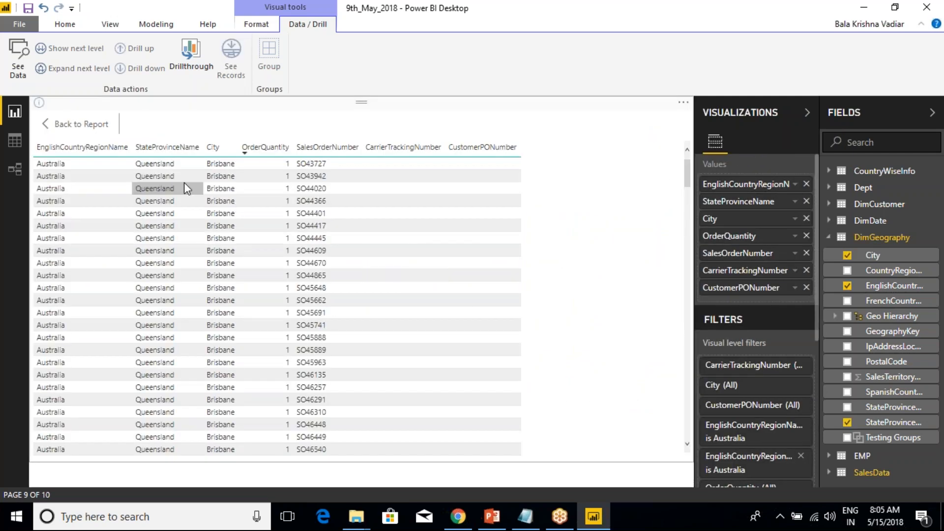
{"action": "left_click", "coordinate": [58, 126]}
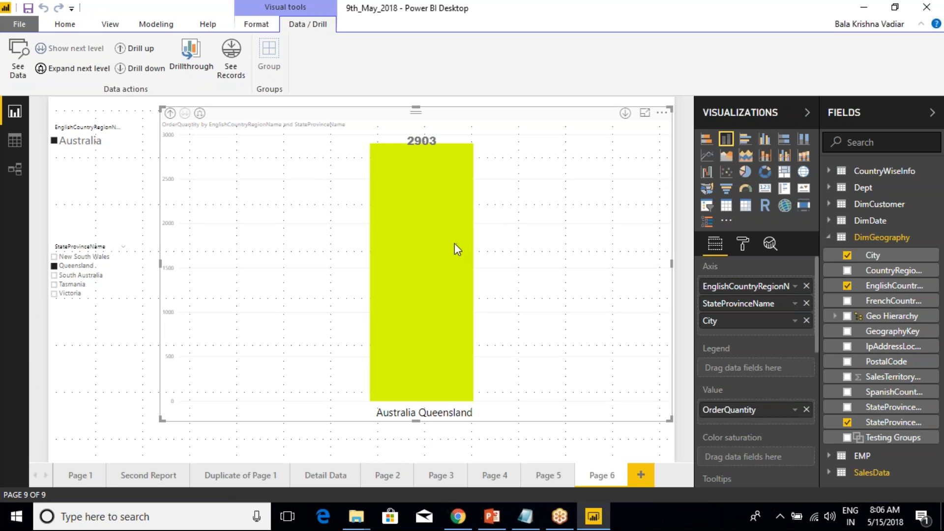
- Drill through from the Australia Queensland column to Detail Data, check Page 1, and return to Page 6
{"action": "mouse_move", "coordinate": [452, 244]}
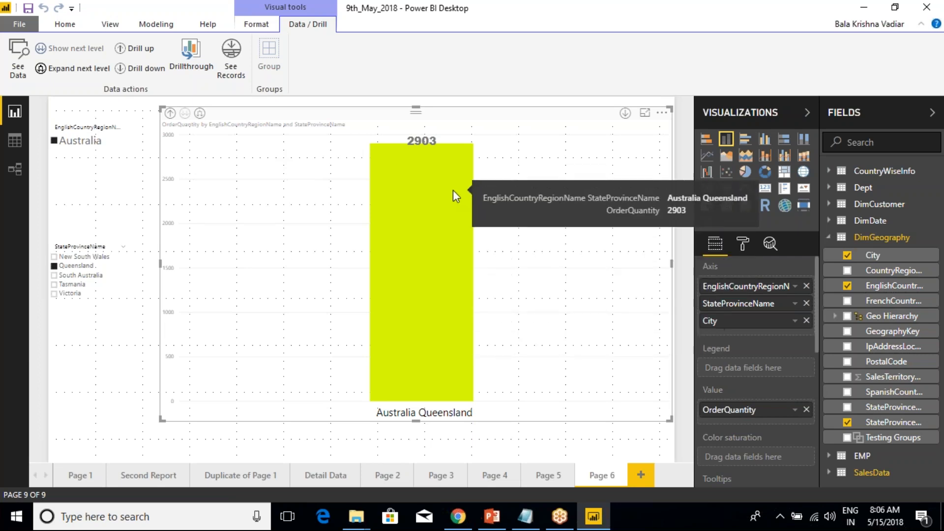
{"action": "right_click", "coordinate": [388, 196]}
{"action": "mouse_move", "coordinate": [438, 314]}
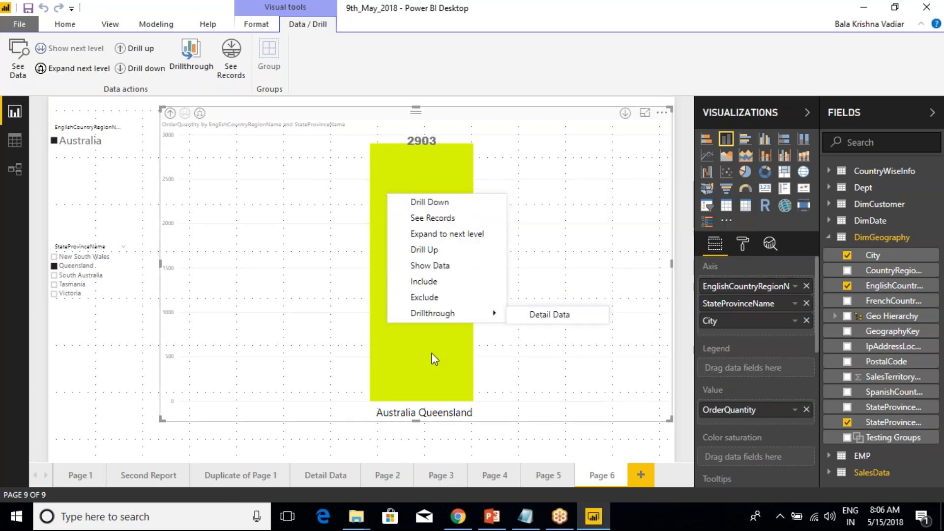
{"action": "left_click", "coordinate": [552, 315]}
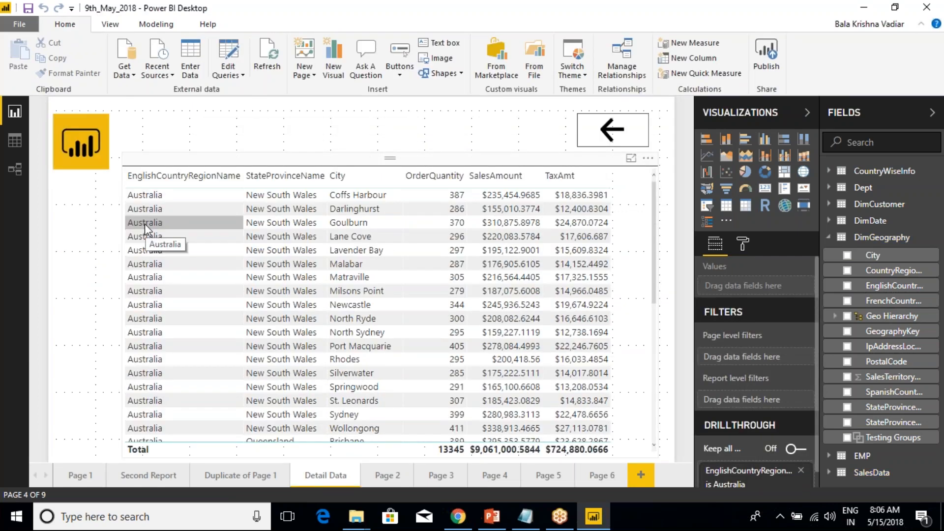
{"action": "left_click", "coordinate": [74, 475]}
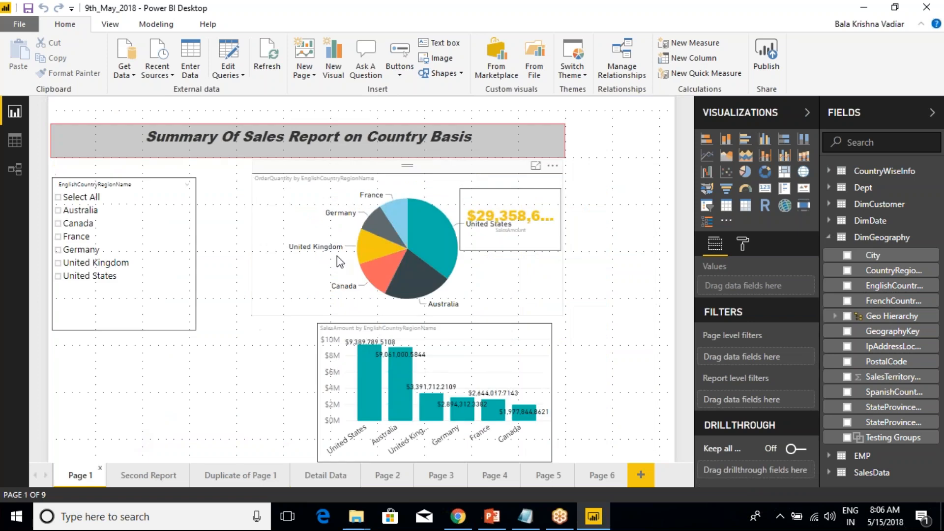
{"action": "left_click", "coordinate": [592, 477]}
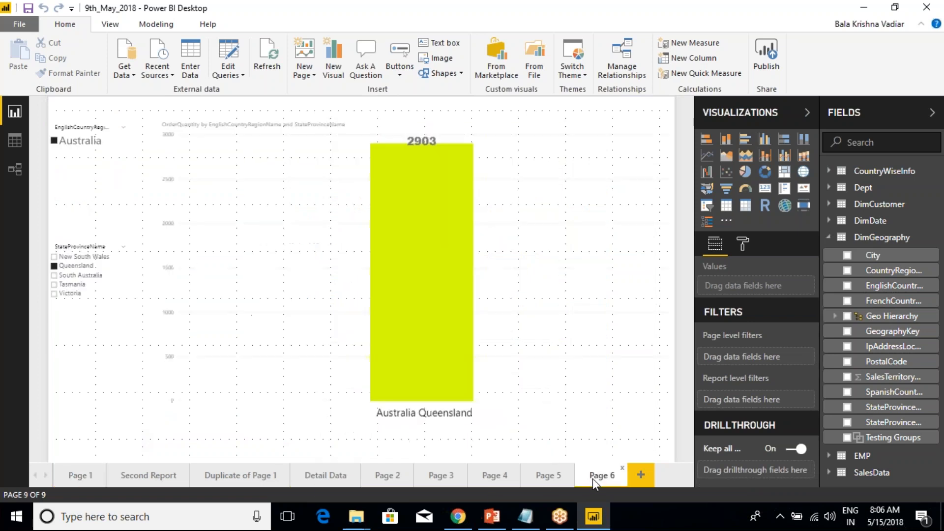
- Examine the country, state, city and OrderQuantity columns in the Queensland column's records and return to the chart
{"action": "left_click", "coordinate": [412, 241]}
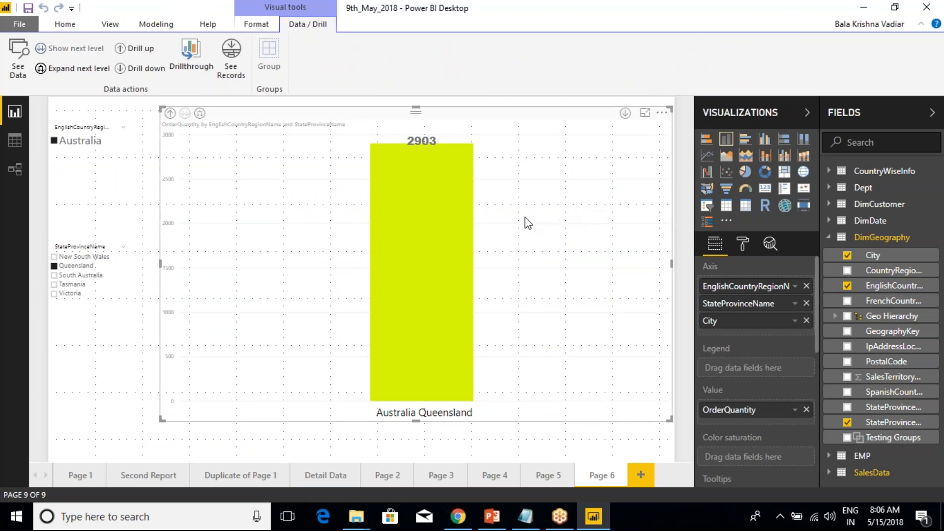
{"action": "left_click", "coordinate": [228, 69]}
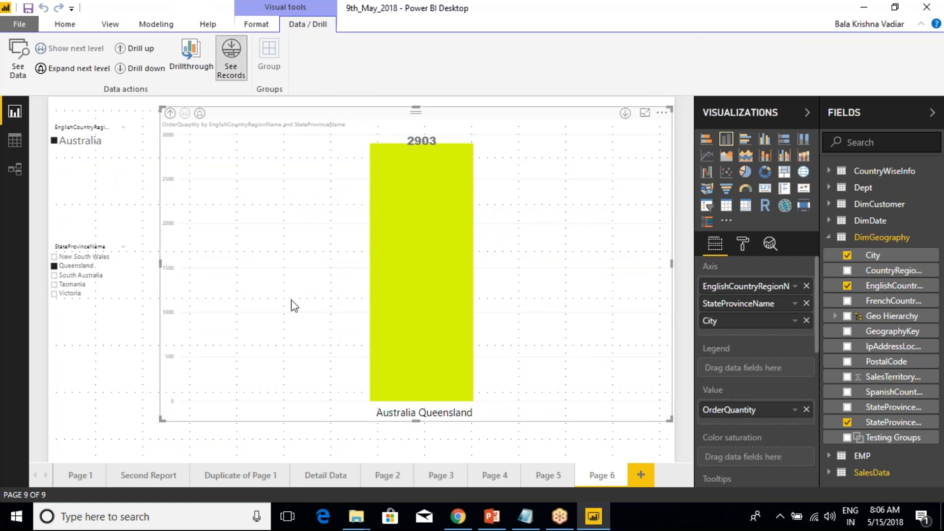
{"action": "left_click", "coordinate": [417, 303]}
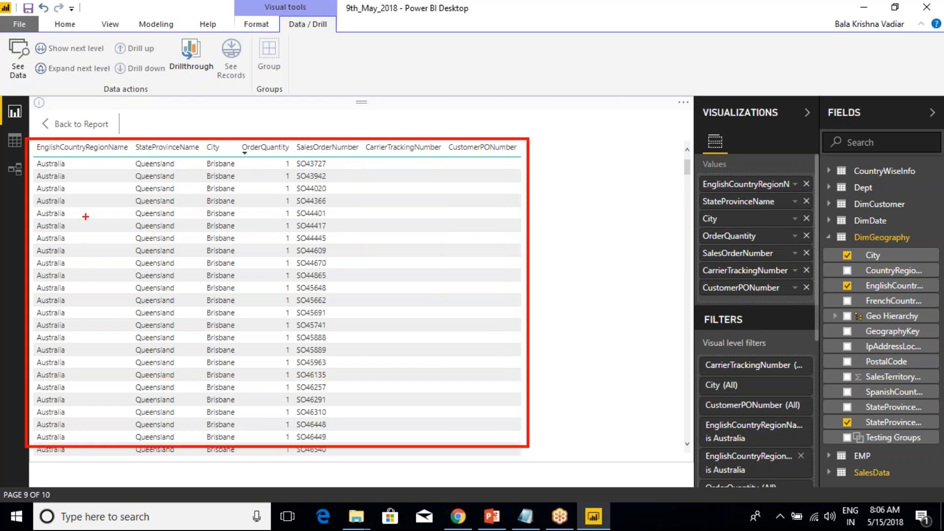
{"action": "left_click_drag", "start_coordinate": [55, 157], "coordinate": [118, 116]}
{"action": "left_click_drag", "start_coordinate": [142, 184], "coordinate": [204, 98]}
{"action": "left_click_drag", "start_coordinate": [208, 191], "coordinate": [226, 108]}
{"action": "left_click_drag", "start_coordinate": [256, 194], "coordinate": [276, 117]}
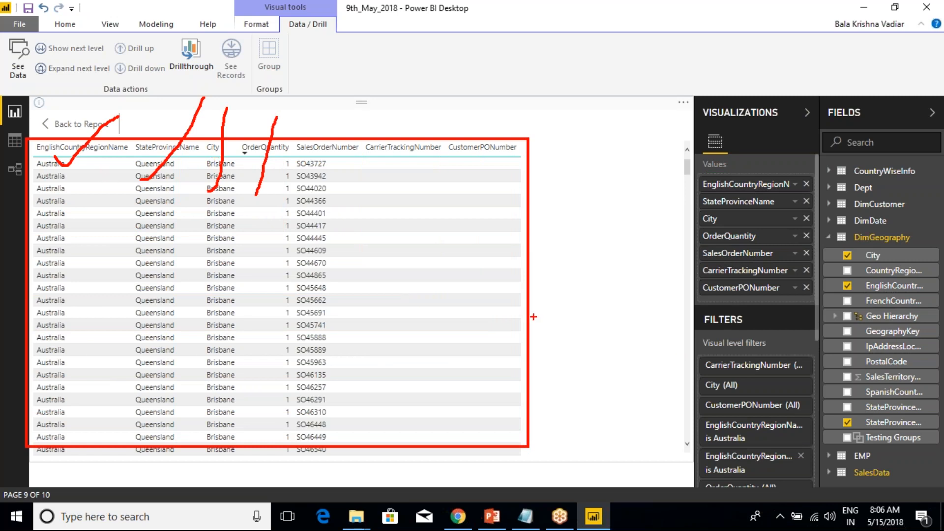
{"action": "key", "text": "Escape"}
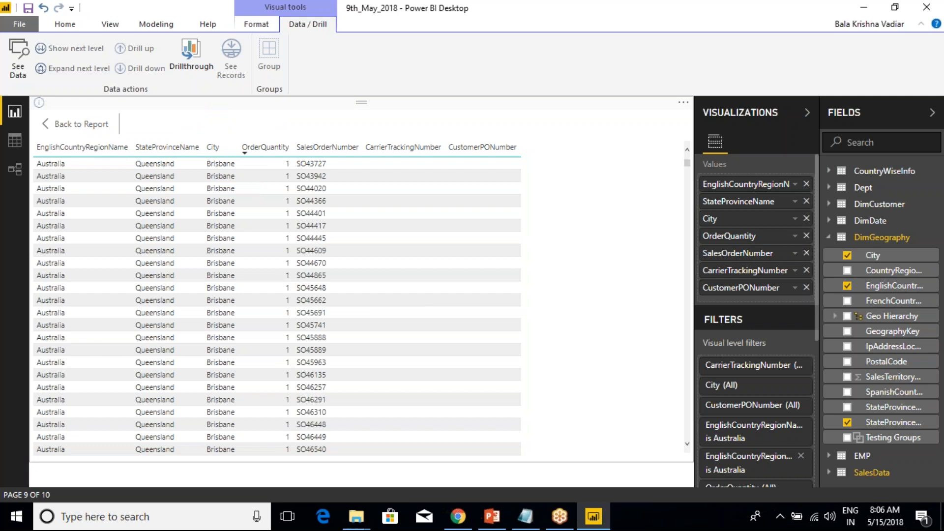
{"action": "left_click", "coordinate": [81, 124]}
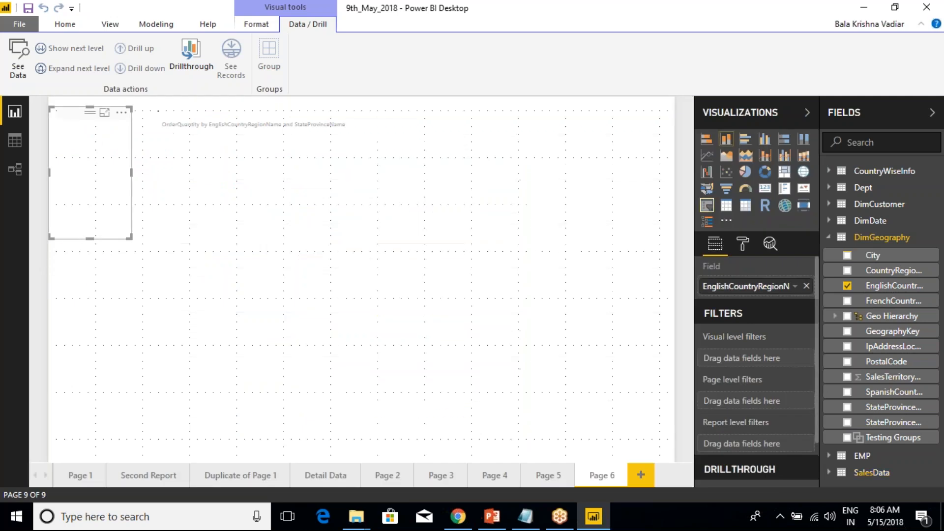
{"action": "left_click", "coordinate": [295, 123]}
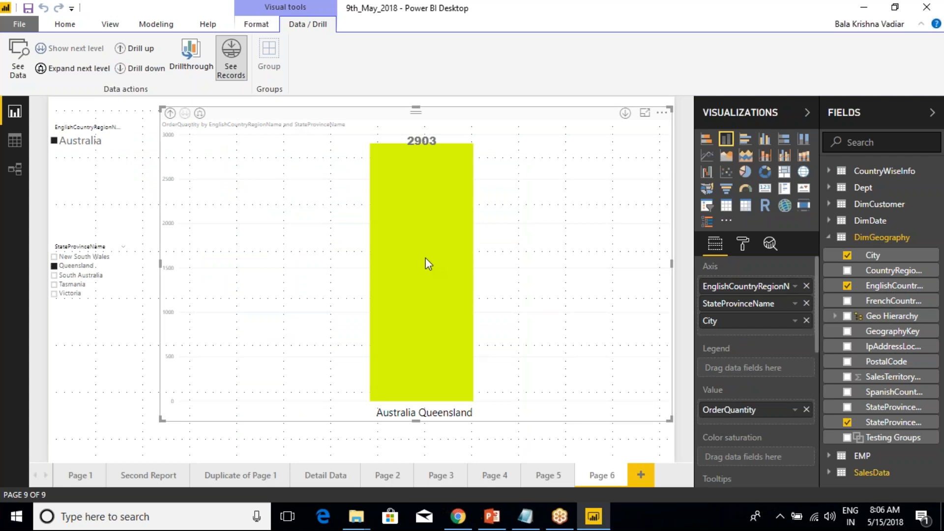
- Reopen the Queensland records and examine the SalesOrderNumber, CarrierTrackingNumber and CustomerPONumber columns
{"action": "mouse_move", "coordinate": [432, 268]}
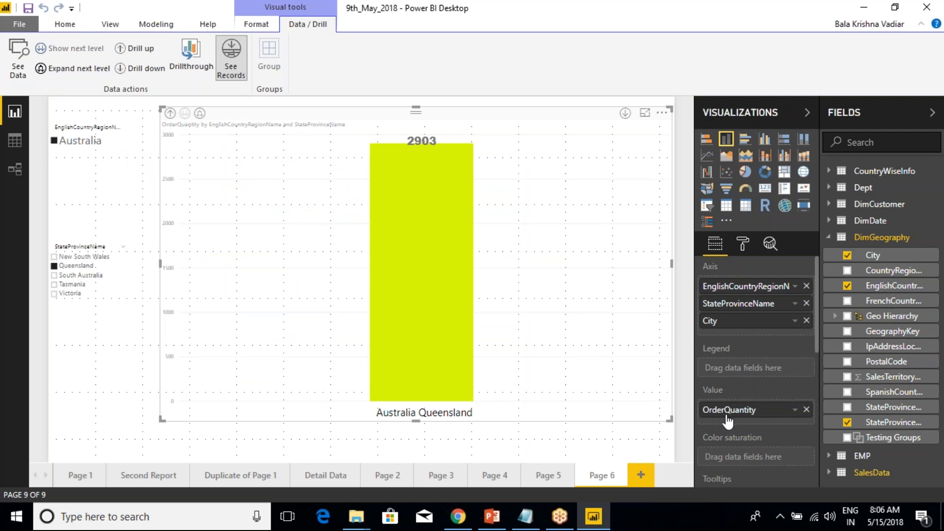
{"action": "left_click", "coordinate": [235, 73]}
{"action": "left_click", "coordinate": [400, 230]}
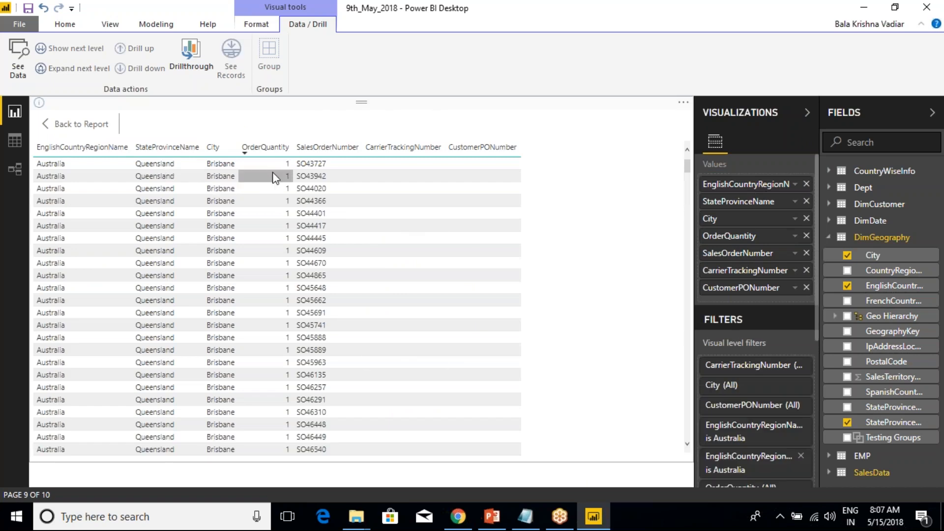
{"action": "mouse_move", "coordinate": [293, 128]}
{"action": "left_mouse_down"}
{"action": "mouse_move", "coordinate": [399, 231]}
{"action": "mouse_move", "coordinate": [486, 294]}
{"action": "mouse_move", "coordinate": [518, 390]}
{"action": "left_mouse_up"}
{"action": "left_click_drag", "start_coordinate": [324, 167], "coordinate": [344, 116]}
{"action": "left_click_drag", "start_coordinate": [400, 170], "coordinate": [410, 131]}
{"action": "left_click_drag", "start_coordinate": [456, 168], "coordinate": [472, 124]}
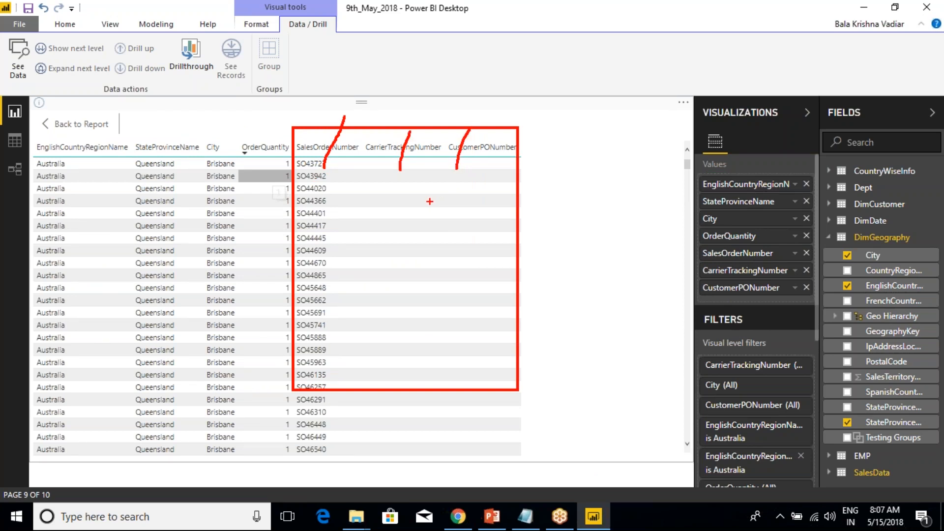
{"action": "key", "text": "Escape"}
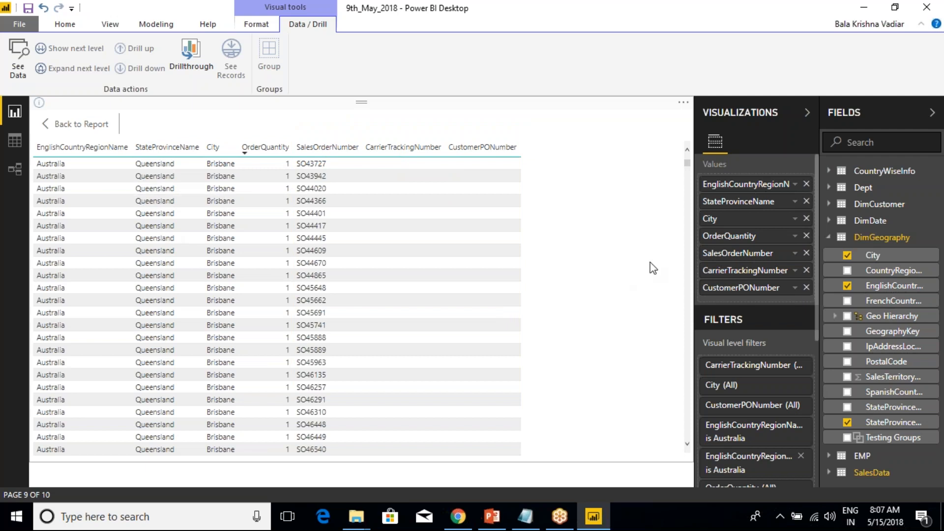
- Remove CustomerPONumber, CarrierTrackingNumber and SalesOrderNumber from the records table and return to the report
{"action": "left_click", "coordinate": [806, 287]}
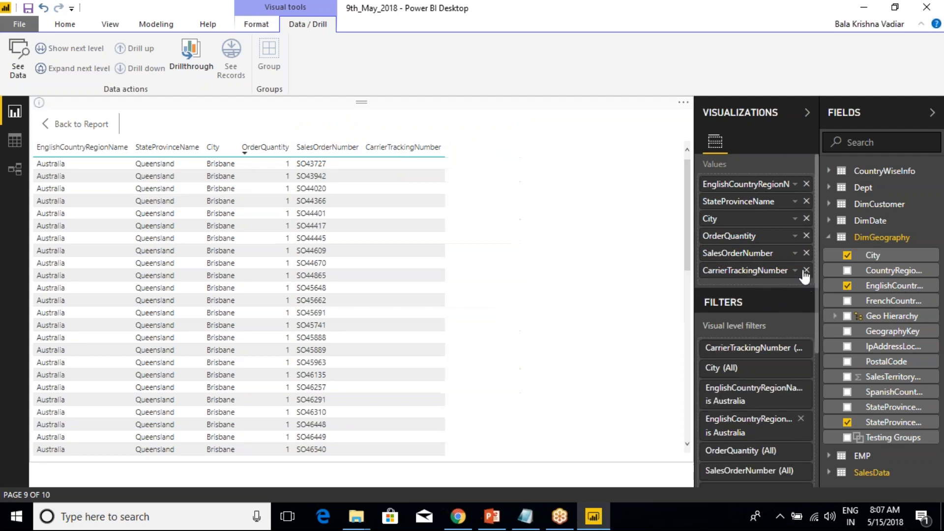
{"action": "left_click", "coordinate": [806, 270]}
{"action": "left_click", "coordinate": [806, 253]}
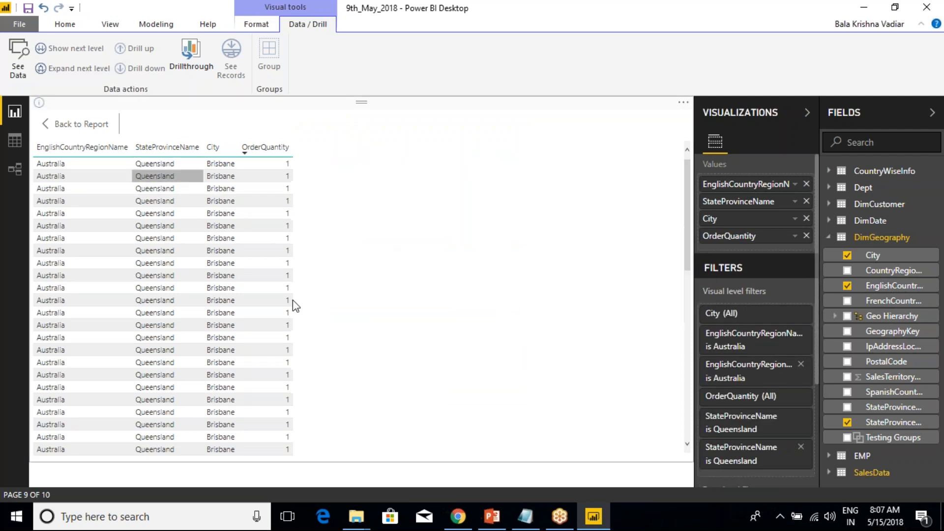
{"action": "left_click", "coordinate": [64, 129]}
- Reopen the Queensland records, remove the same three order and tracking number fields again, and return to the report
{"action": "left_click", "coordinate": [414, 226]}
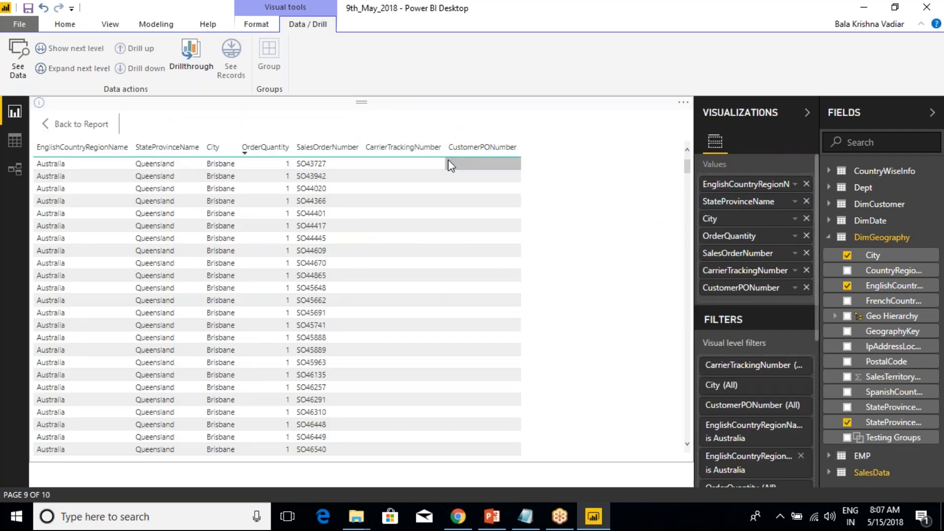
{"action": "left_click", "coordinate": [806, 288]}
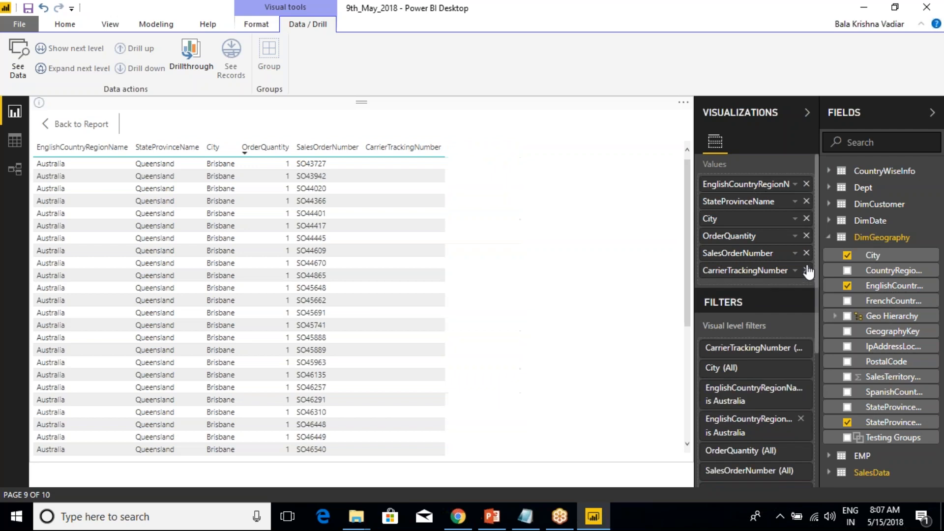
{"action": "left_click", "coordinate": [806, 270]}
{"action": "left_click", "coordinate": [807, 253]}
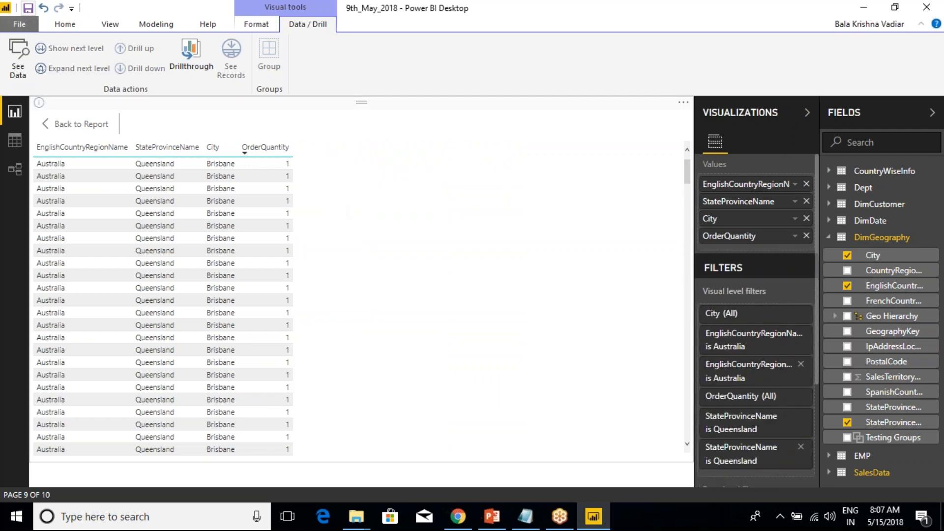
{"action": "left_click", "coordinate": [56, 125], "text": "ctrl"}
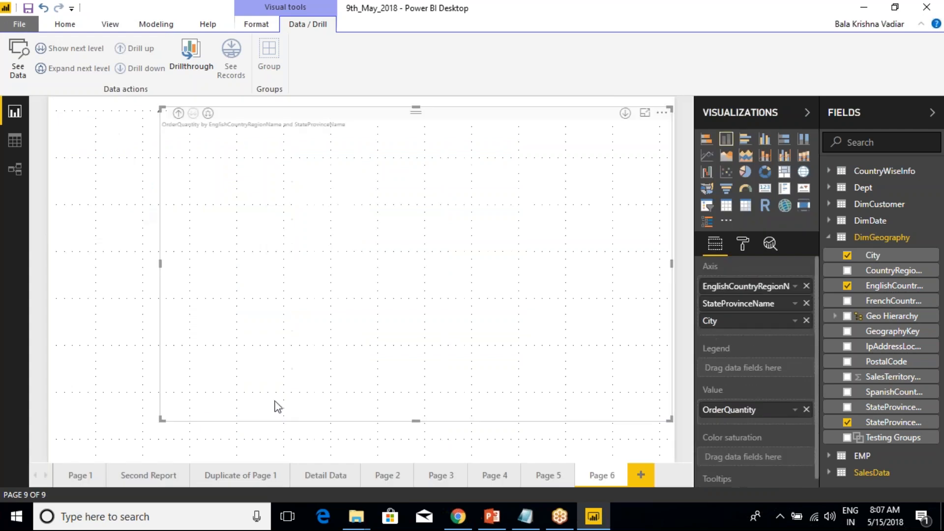
- Open the Queensland records once more to check which fields are listed and go back to the chart
{"action": "left_click", "coordinate": [413, 246]}
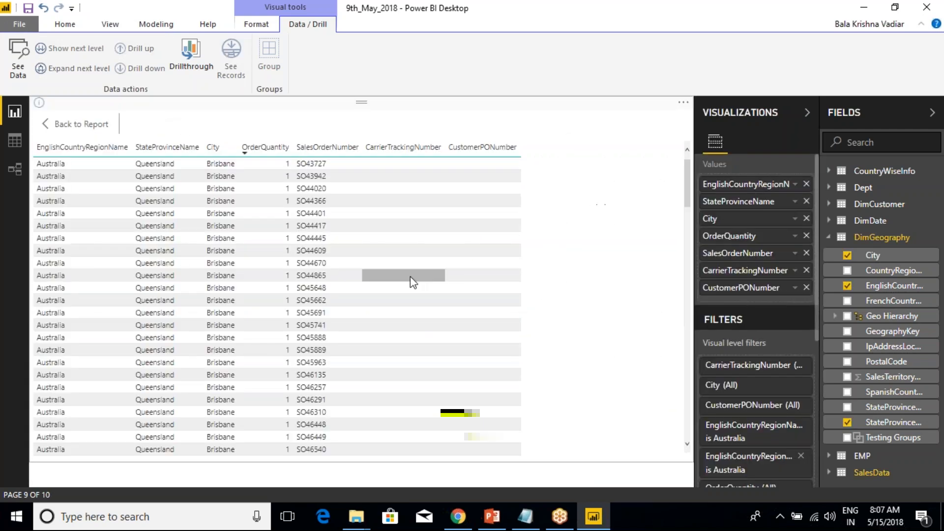
{"action": "left_click", "coordinate": [435, 154]}
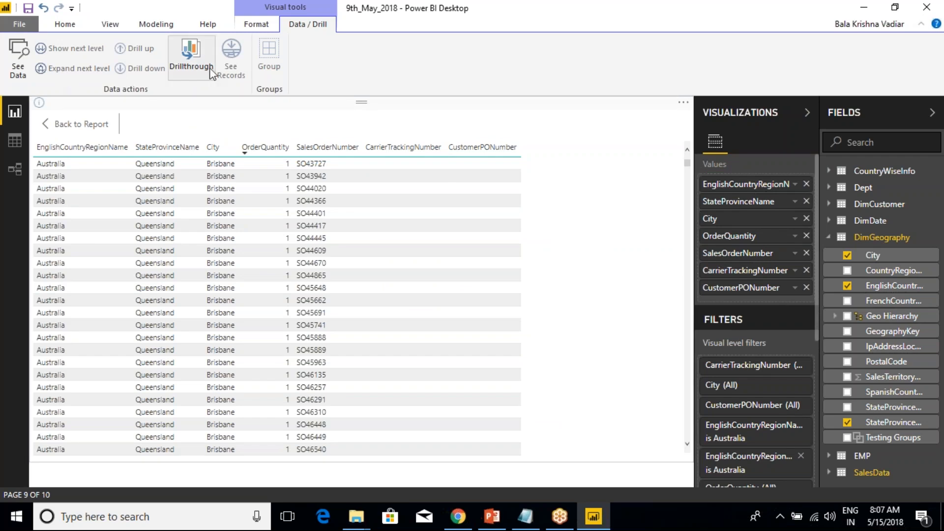
{"action": "left_click", "coordinate": [49, 124]}
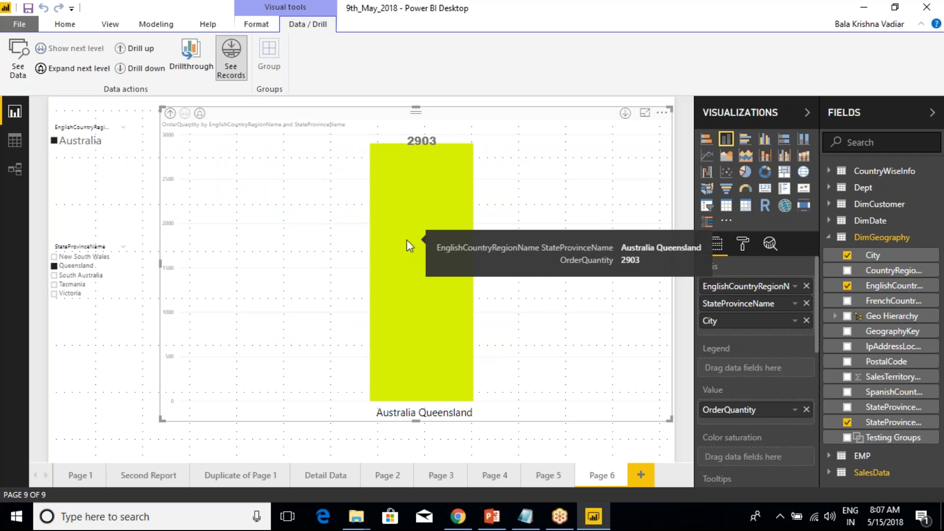
- Review the Detail Data drillthrough page and select the OrderQuantity by country pie chart on Page 1
{"action": "left_click", "coordinate": [323, 474]}
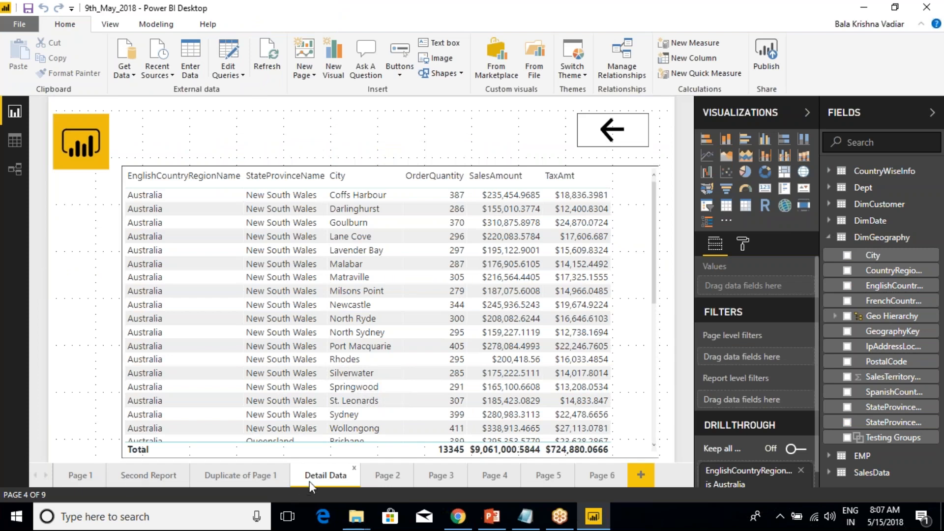
{"action": "left_click", "coordinate": [79, 475]}
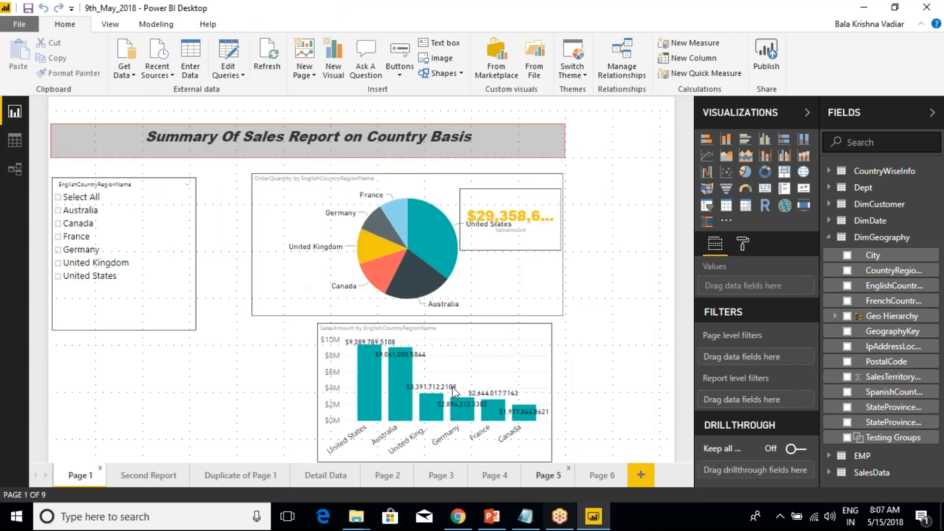
{"action": "left_click", "coordinate": [290, 299]}
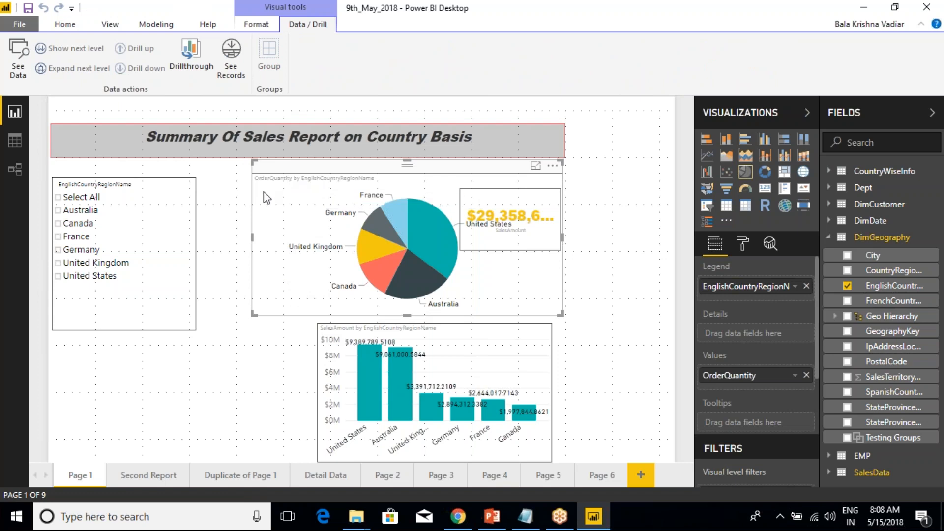
- View the underlying records of the United States slice in the OrderQuantity pie chart and return to the report
{"action": "left_click", "coordinate": [232, 59]}
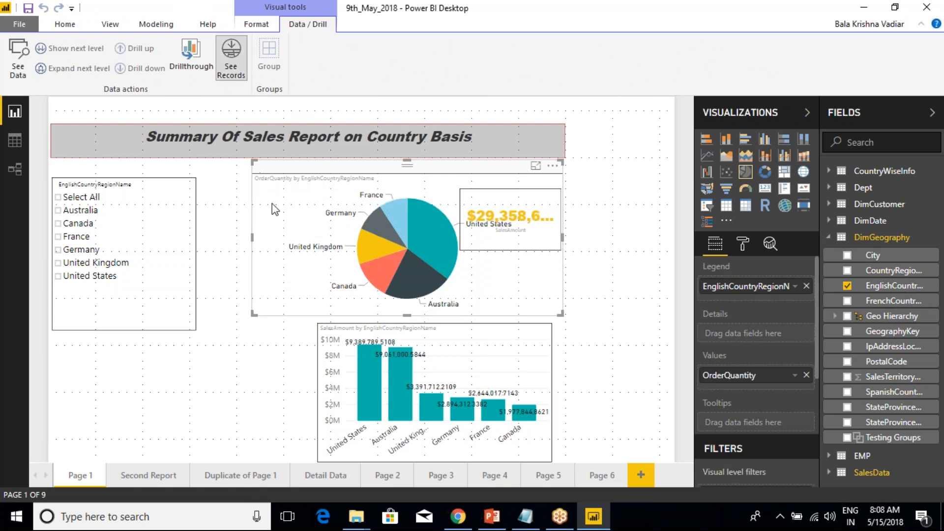
{"action": "left_click", "coordinate": [423, 228]}
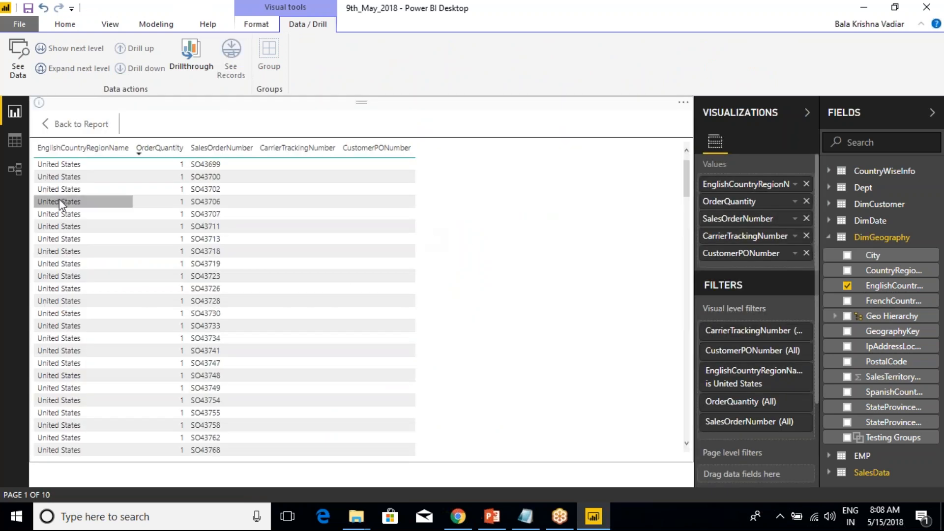
{"action": "left_click", "coordinate": [76, 124]}
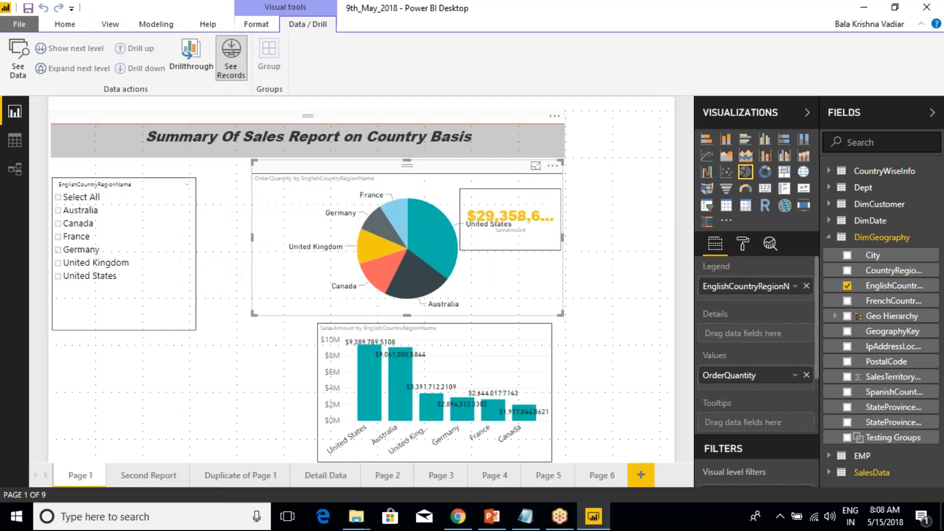
- View the underlying records of the Australia column in the SalesAmount by country chart, return to the report and clear the selection
{"action": "left_click", "coordinate": [237, 72]}
{"action": "left_click", "coordinate": [402, 389]}
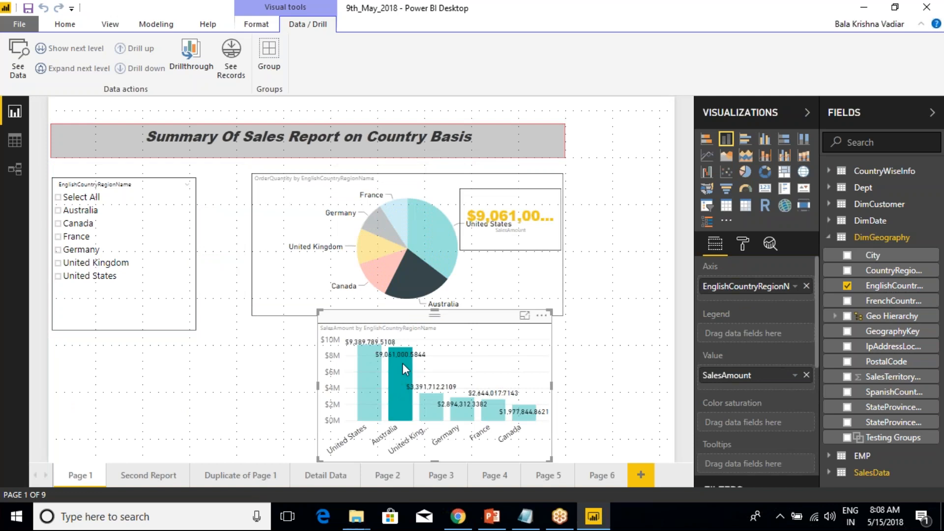
{"action": "left_click", "coordinate": [402, 363]}
{"action": "left_click", "coordinate": [402, 381]}
{"action": "left_click", "coordinate": [234, 76]}
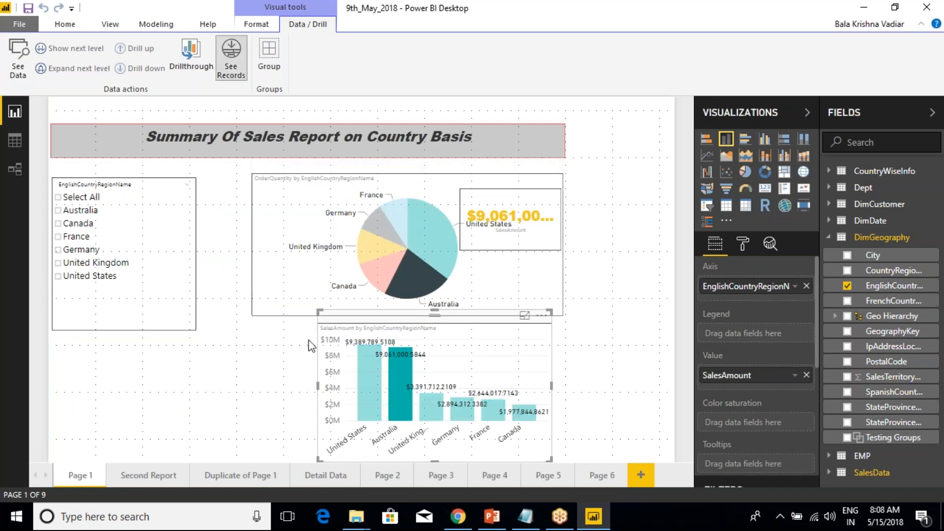
{"action": "left_click", "coordinate": [401, 408]}
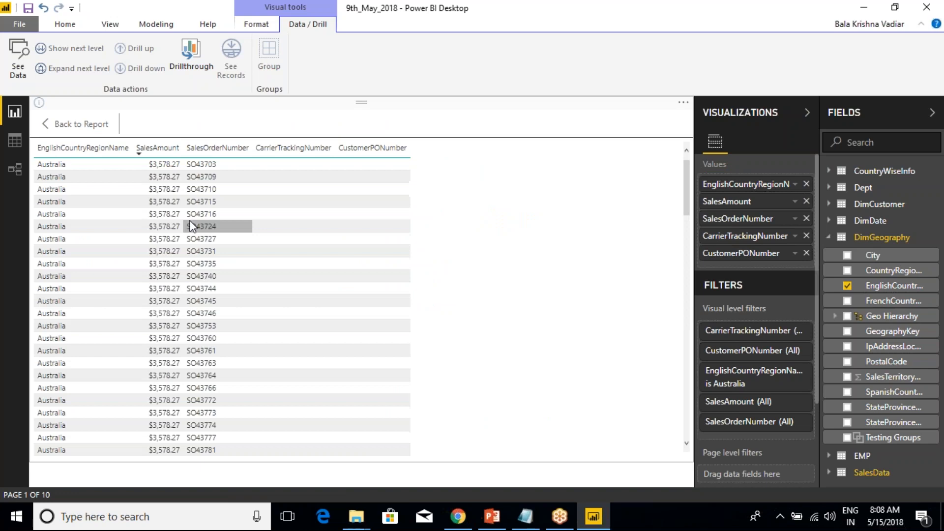
{"action": "left_click", "coordinate": [82, 125]}
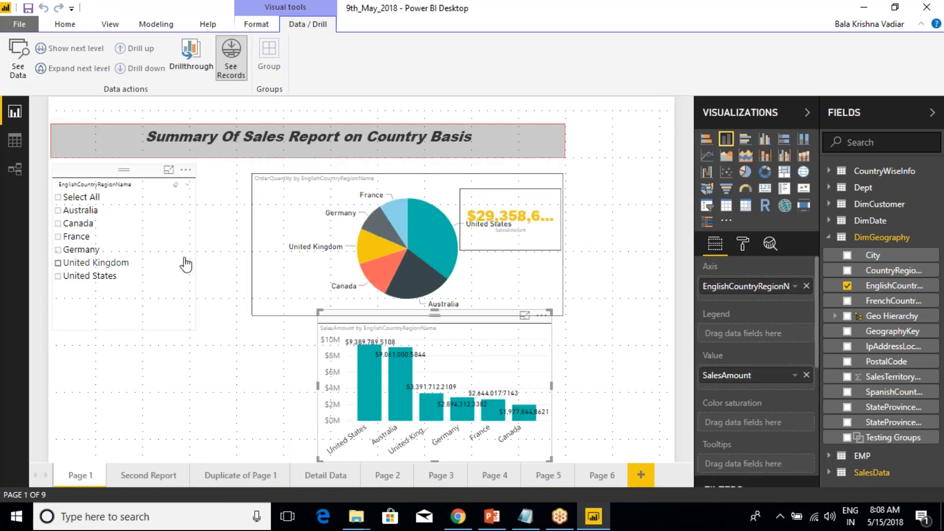
{"action": "left_click", "coordinate": [238, 215]}
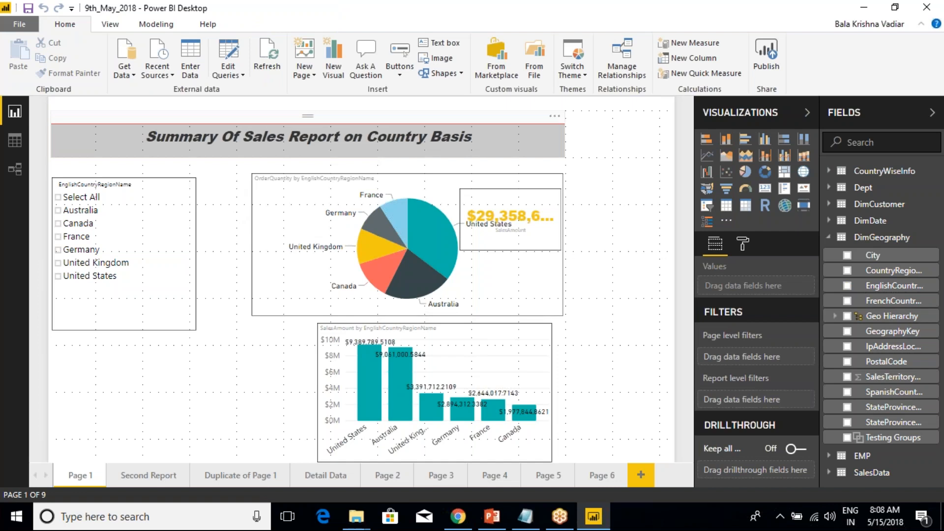
- Select the OrderQuantity column chart on Page 6 and look over the available Format, Help, Home and Modeling commands
{"action": "left_click", "coordinate": [599, 475]}
{"action": "left_click", "coordinate": [371, 144]}
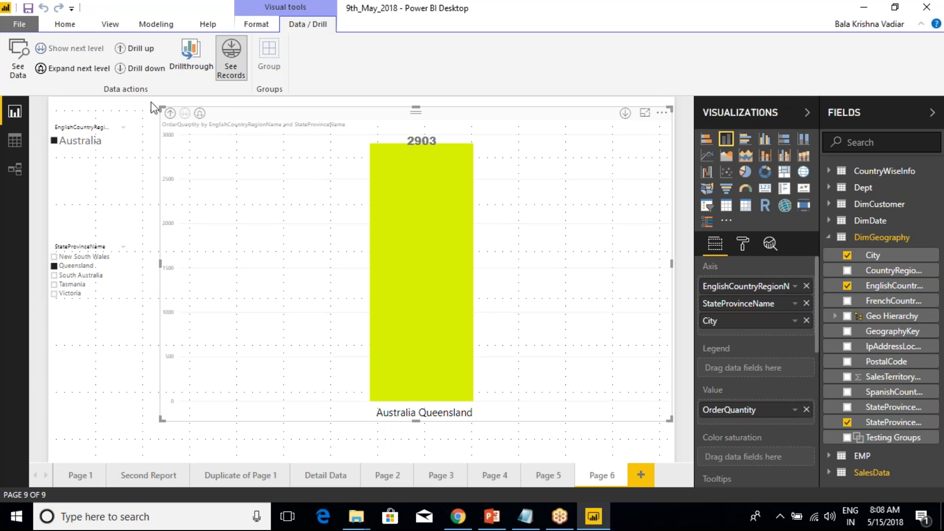
{"action": "left_click", "coordinate": [258, 25]}
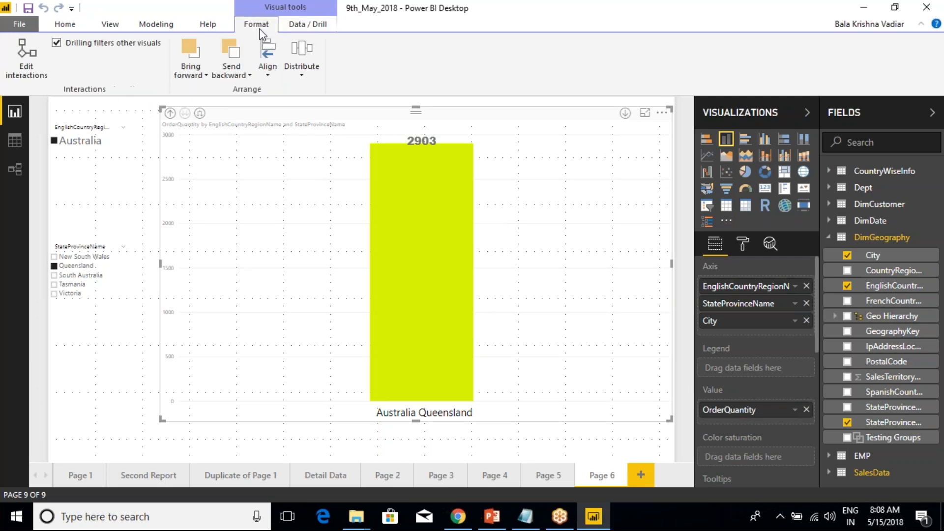
{"action": "left_click", "coordinate": [289, 26]}
{"action": "left_click", "coordinate": [217, 27]}
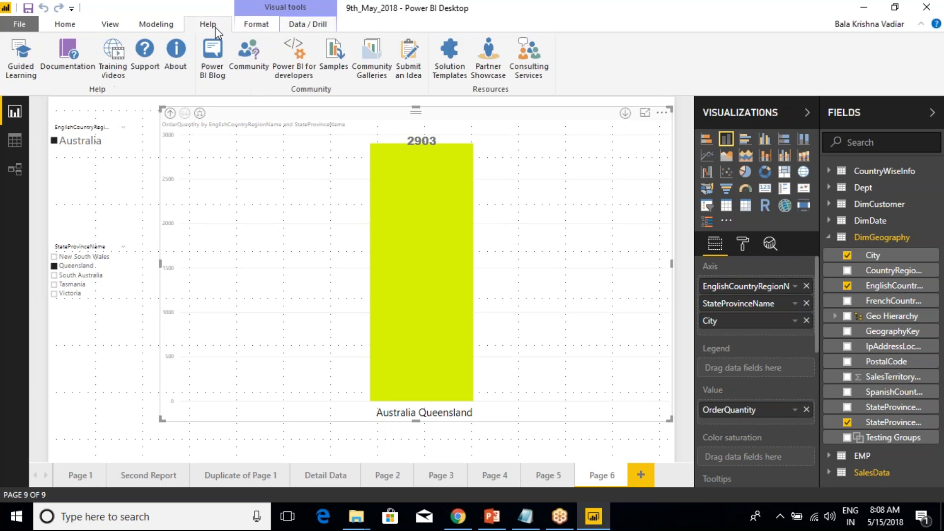
{"action": "left_click", "coordinate": [110, 25]}
{"action": "left_click", "coordinate": [65, 25]}
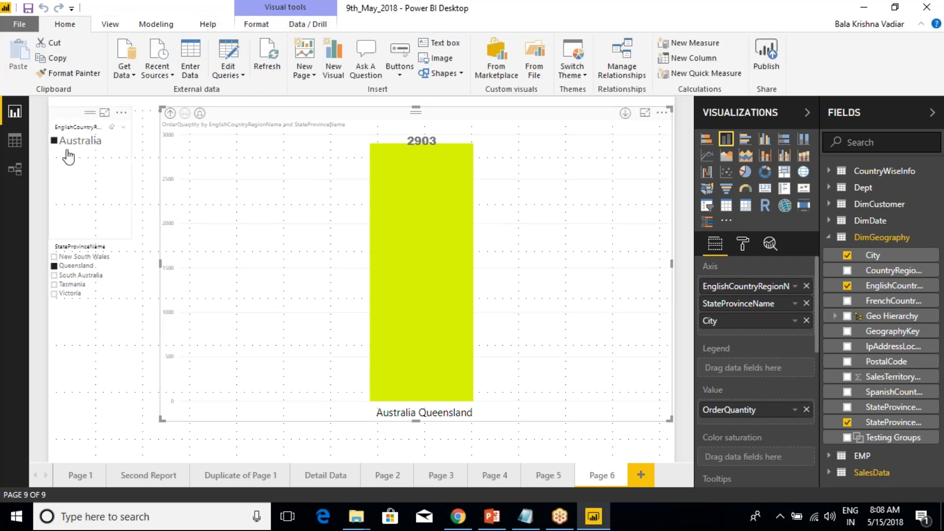
{"action": "left_click", "coordinate": [156, 25]}
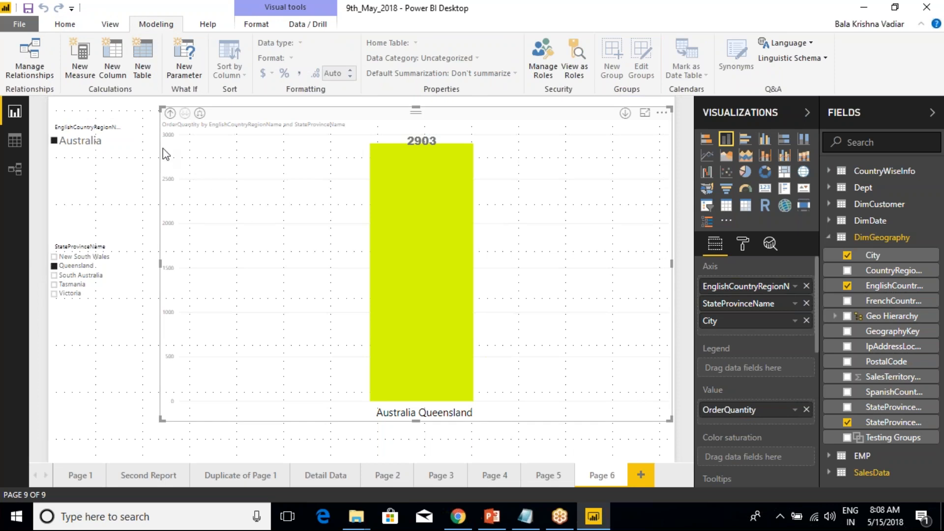
- Show the CountryWiseInfo table data and check which formats are offered for the EnglishCountryRegionName column
{"action": "left_click", "coordinate": [16, 140]}
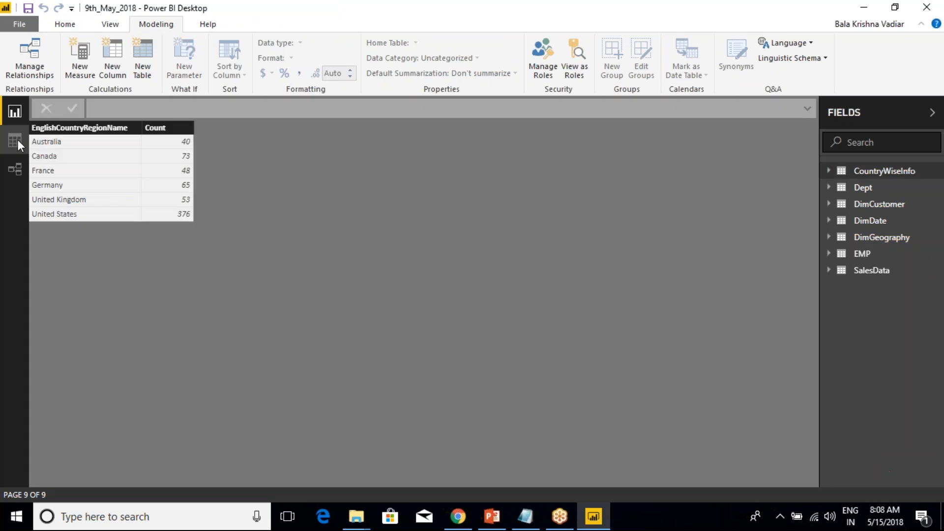
{"action": "left_click", "coordinate": [64, 129]}
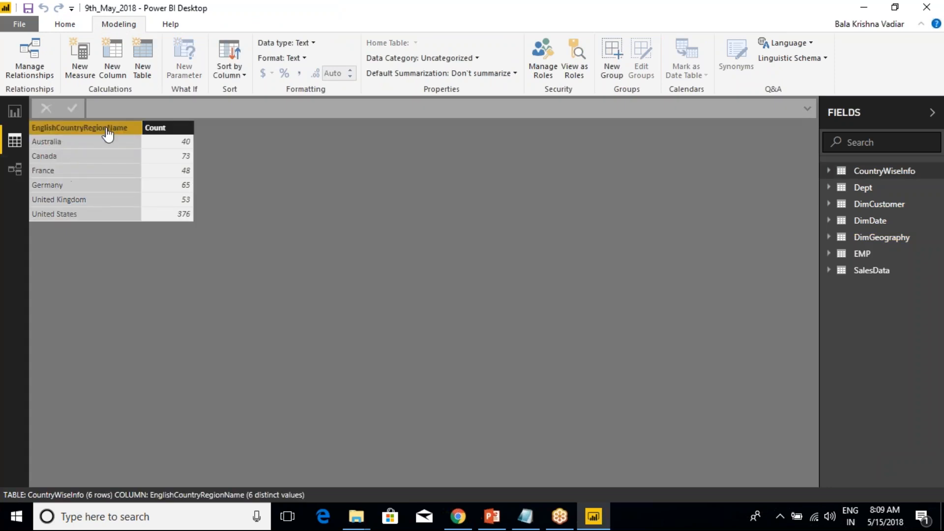
{"action": "left_click", "coordinate": [304, 59]}
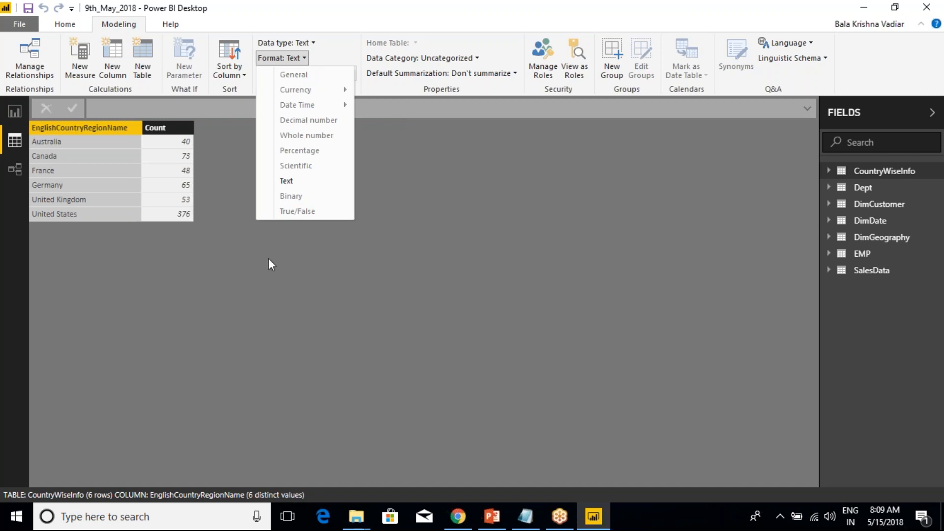
{"action": "left_click", "coordinate": [398, 249]}
- Try the Percentage format on the Count column, restore General and look over the format options again
{"action": "left_click", "coordinate": [167, 129]}
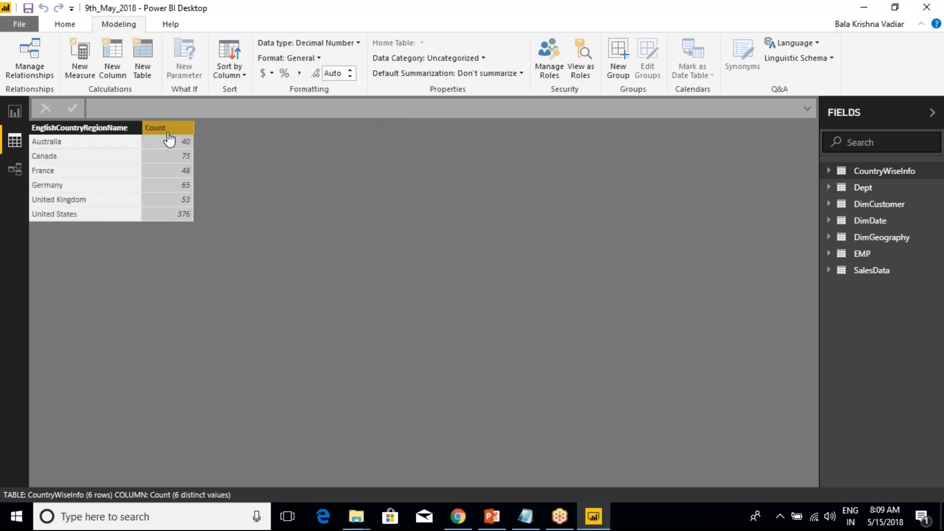
{"action": "left_click", "coordinate": [315, 58]}
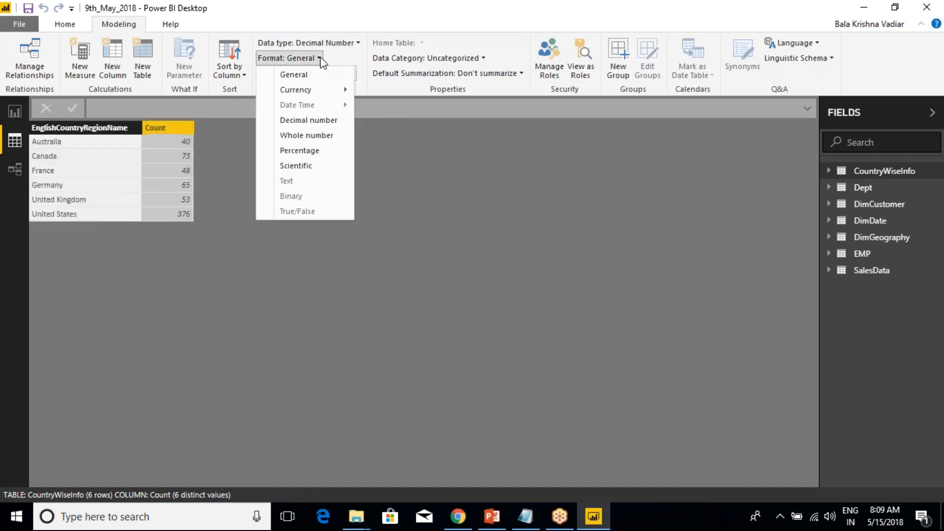
{"action": "left_click", "coordinate": [324, 94]}
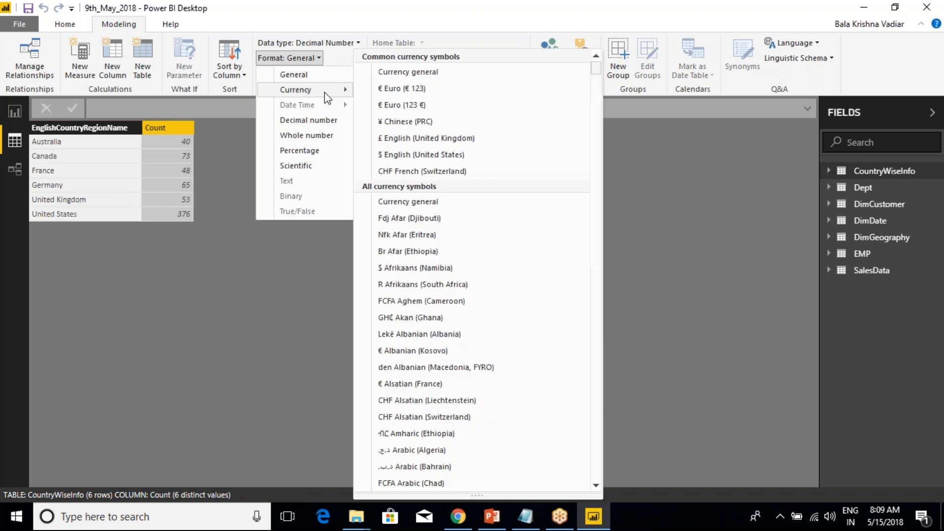
{"action": "left_click", "coordinate": [332, 150]}
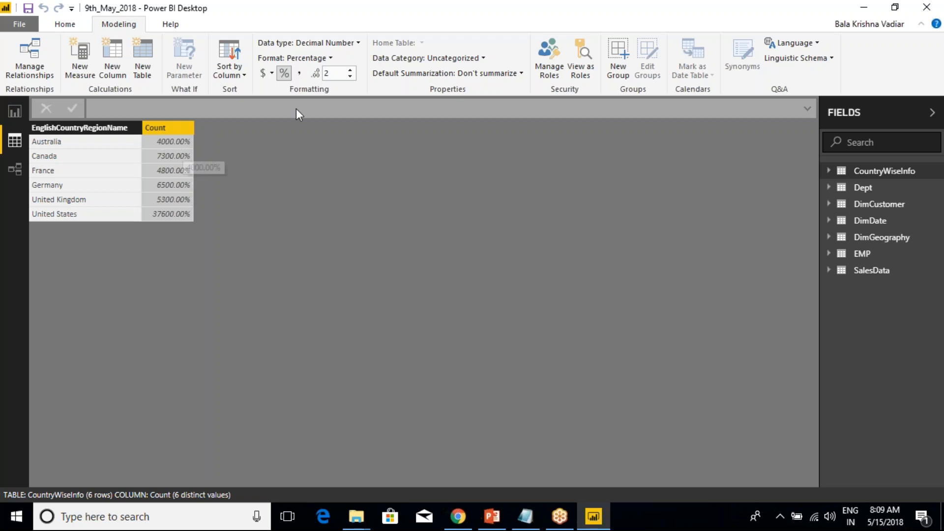
{"action": "left_click", "coordinate": [330, 58]}
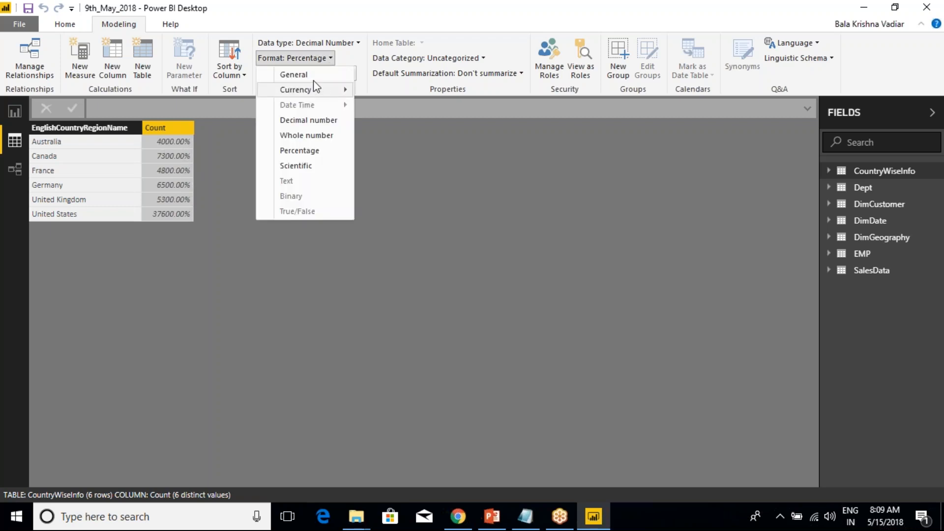
{"action": "left_click", "coordinate": [305, 75]}
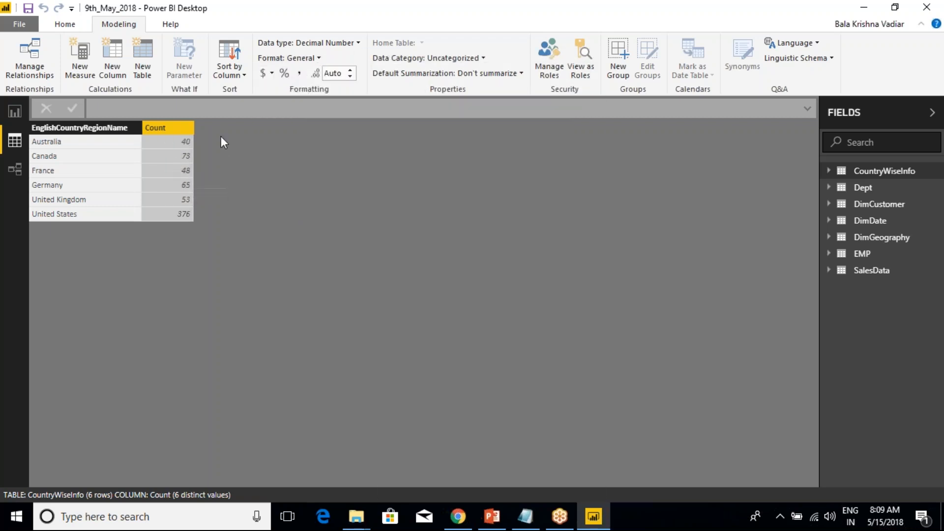
{"action": "left_click", "coordinate": [318, 59]}
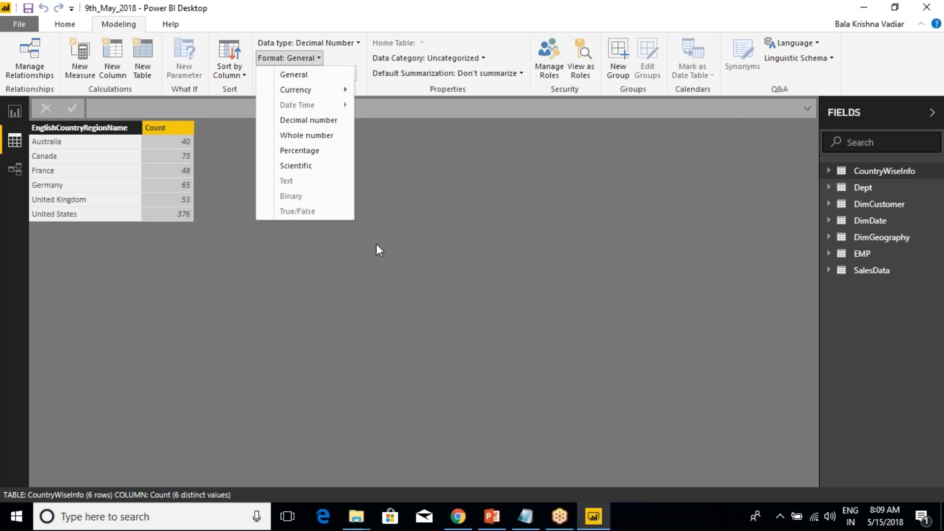
{"action": "left_click", "coordinate": [407, 311]}
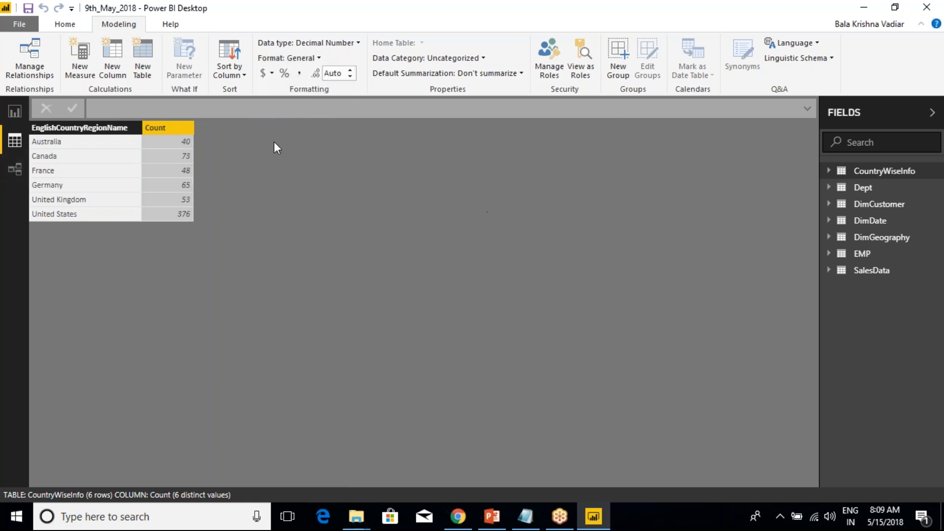
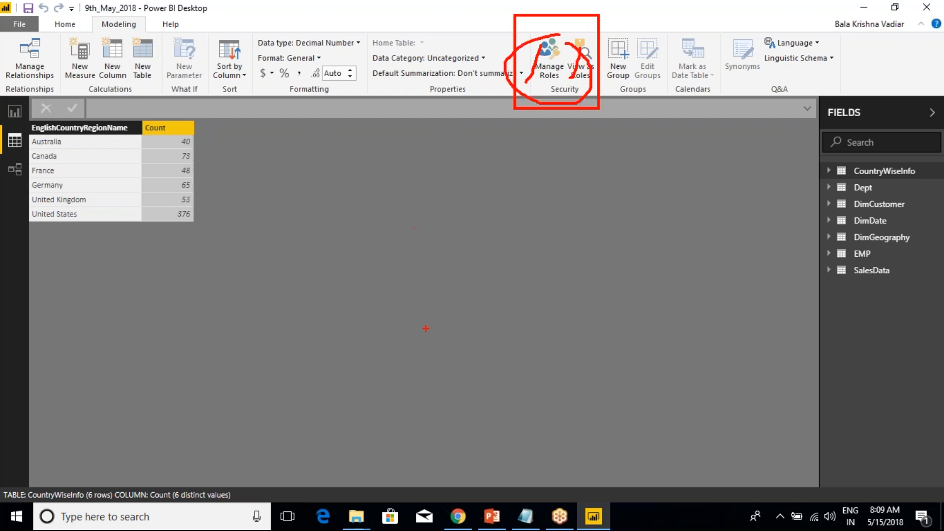
{"action": "key", "text": "Escape"}
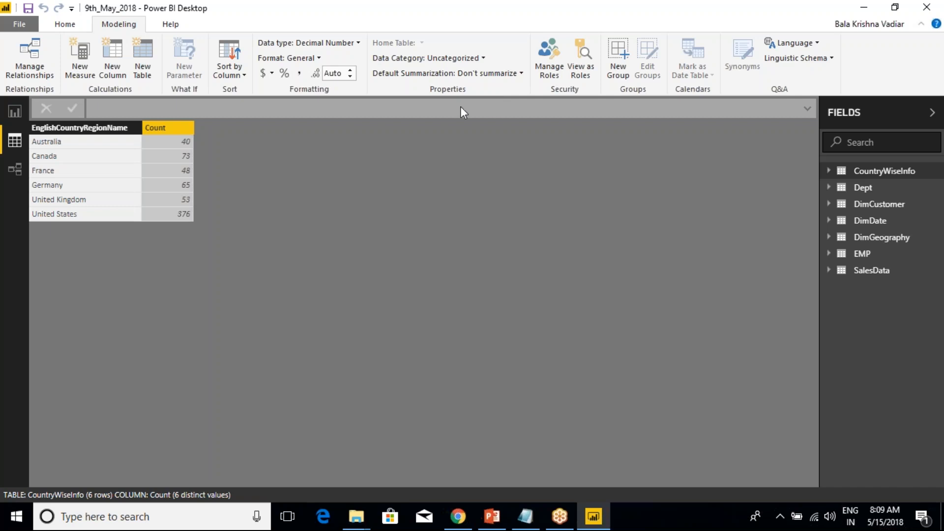
- Switch to the Class Notes in Notepad, copy the TOMORROW reminder line and return to the end of the notes
{"action": "left_click", "coordinate": [525, 517]}
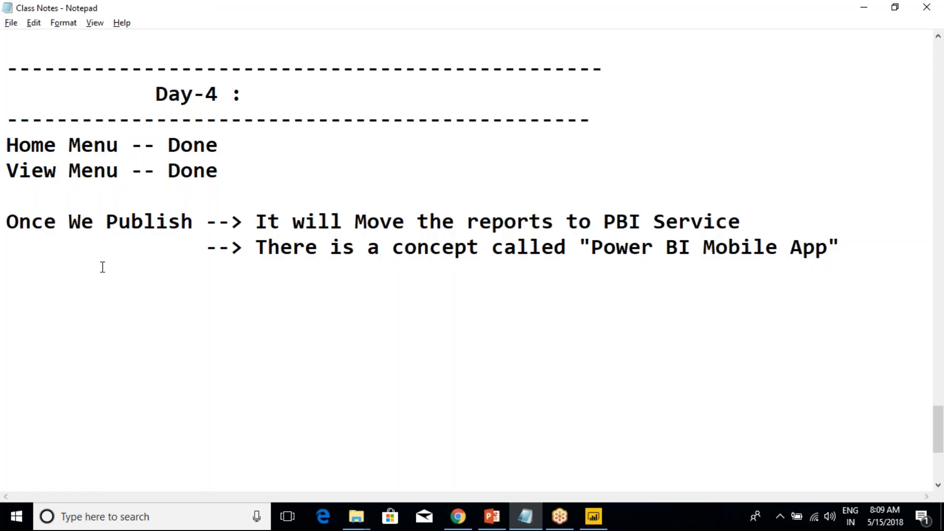
{"action": "scroll", "coordinate": [245, 210], "scroll_direction": "up", "scroll_amount": 4}
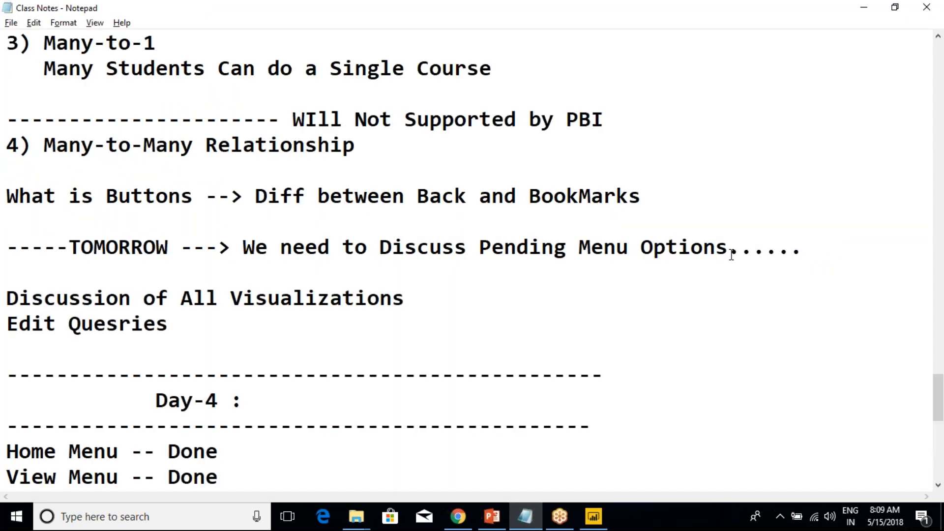
{"action": "left_click_drag", "start_coordinate": [810, 249], "coordinate": [8, 249]}
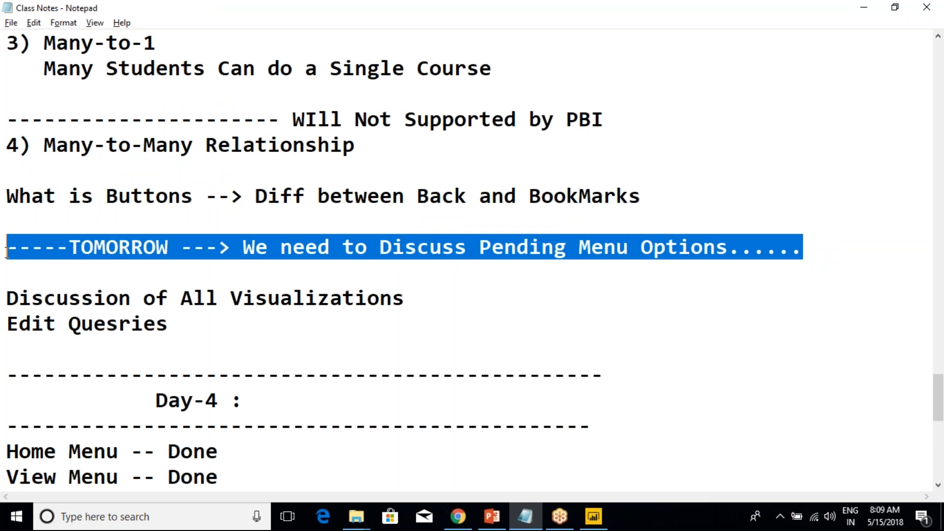
{"action": "scroll", "coordinate": [250, 320], "scroll_direction": "down", "scroll_amount": 4}
{"action": "left_click", "coordinate": [173, 305]}
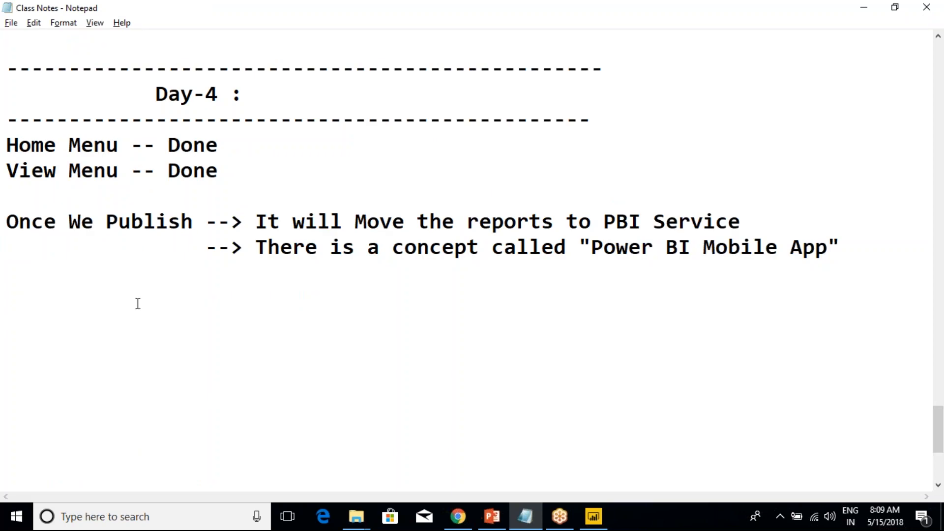
- Change the "Day-4" heading in the class notes to "Day-5"
{"action": "scroll", "coordinate": [137, 304], "scroll_direction": "up", "scroll_amount": 3}
{"action": "left_click", "coordinate": [223, 324]}
{"action": "key", "text": "BackSpace"}
{"action": "type", "text": "5"}
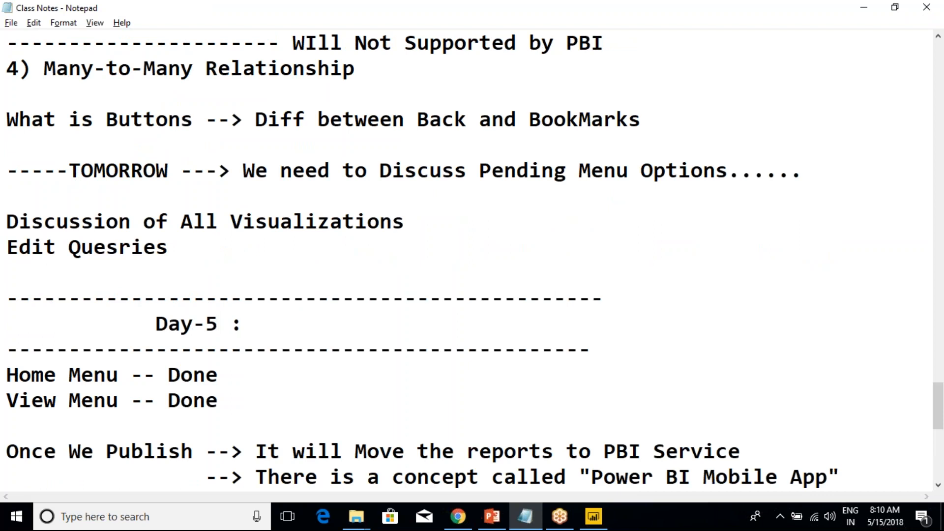
- Paste the TOMORROW reminder below the Power BI Mobile App note and replace "Pending Menu" with "Modelling" in it
{"action": "scroll", "coordinate": [227, 339], "scroll_direction": "down", "scroll_amount": 3}
{"action": "left_click", "coordinate": [81, 299]}
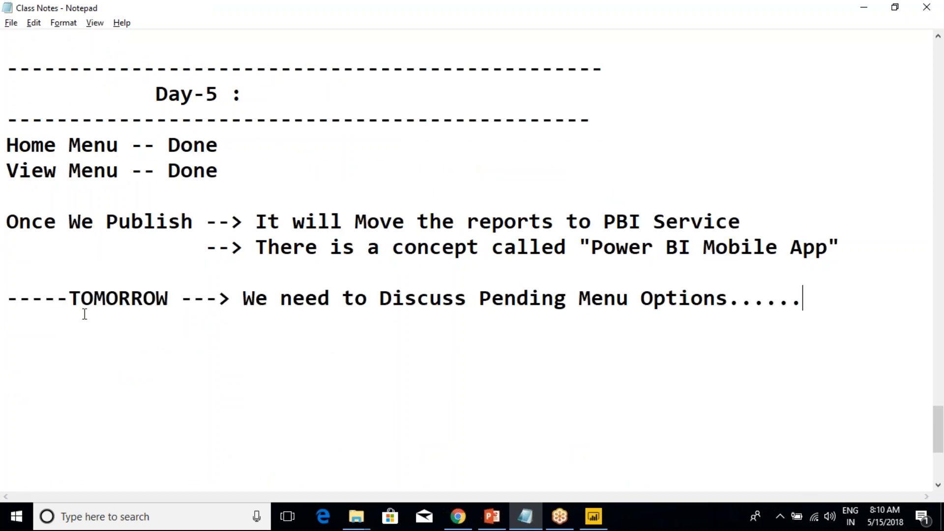
{"action": "left_click_drag", "start_coordinate": [480, 300], "coordinate": [626, 303]}
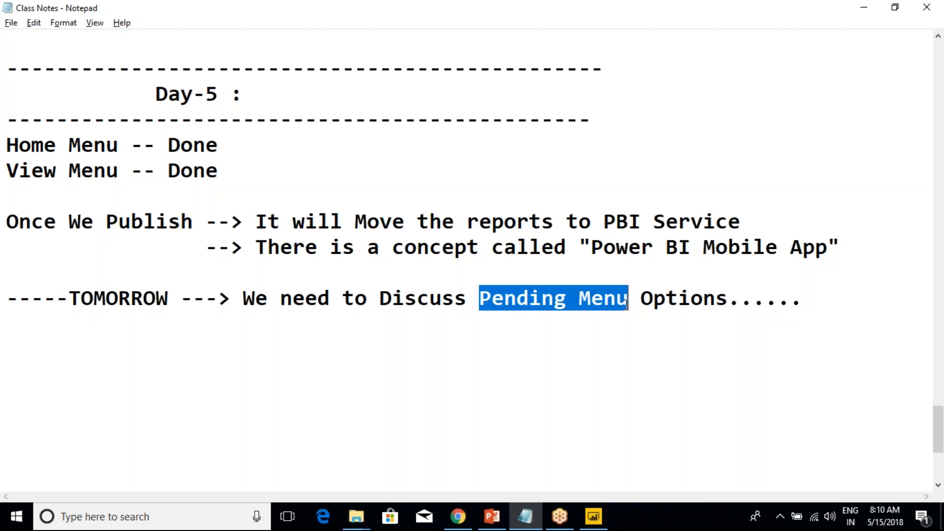
{"action": "key", "text": "Delete"}
{"action": "type", "text": "Modelling"}
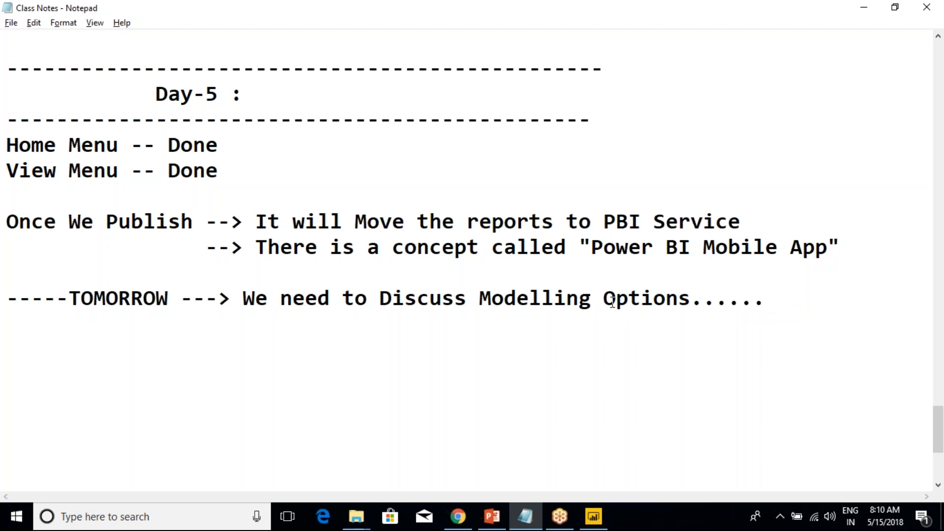
- Add the line "in first 20 Minutes of Time." directly below the TOMORROW reminder about Modelling Options
{"action": "left_click", "coordinate": [767, 301]}
{"action": "key", "text": "Return"}
{"action": "type", "text": "in first 10 minutes o"}
{"action": "key", "text": "BackSpace"}
{"action": "key", "text": "BackSpace"}
{"action": "key", "text": "BackSpace"}
{"action": "key", "text": "BackSpace"}
{"action": "key", "text": "BackSpace"}
{"action": "key", "text": "BackSpace"}
{"action": "key", "text": "BackSpace"}
{"action": "key", "text": "BackSpace"}
{"action": "key", "text": "BackSpace"}
{"action": "key", "text": "BackSpace"}
{"action": "key", "text": "BackSpace"}
{"action": "key", "text": "BackSpace"}
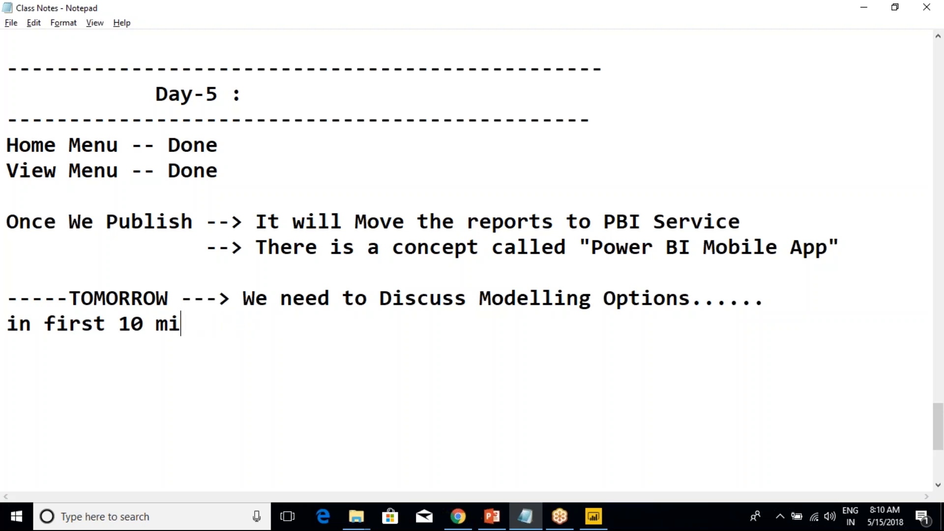
{"action": "type", "text": "20 Minutes of Time"}
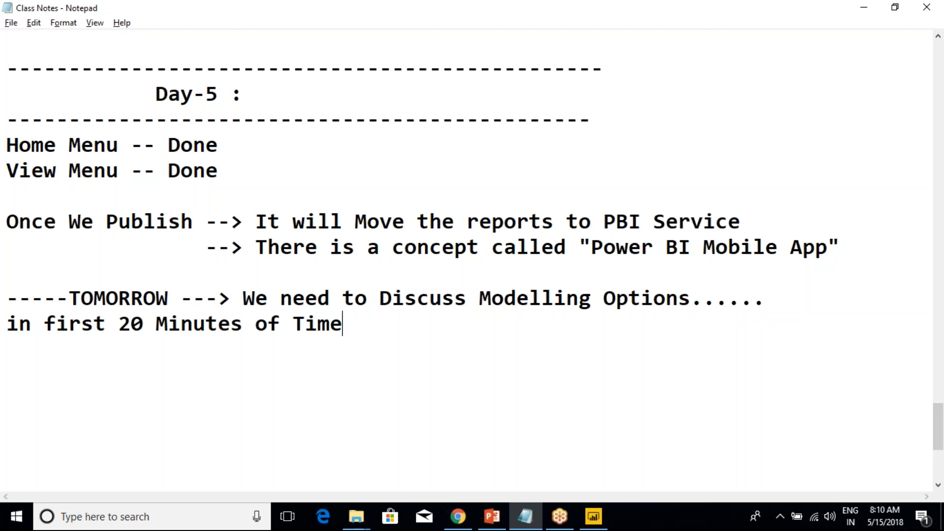
{"action": "type", "text": "."}
{"action": "key", "text": "Return"}
{"action": "scroll", "coordinate": [704, 322], "scroll_direction": "down", "scroll_amount": 2}
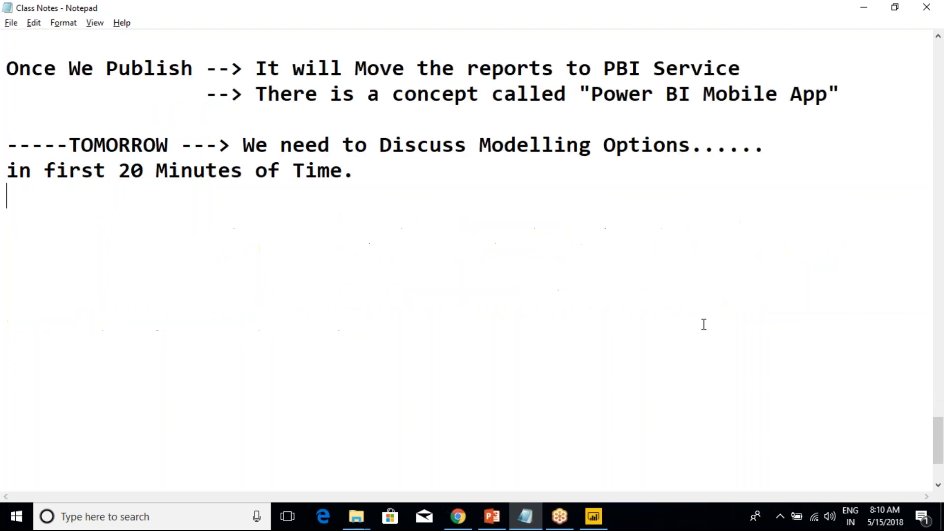
- Move the Pending Menu Options reminder with its Visualizations and Edit Quesries lines from above the Day-5 heading to the end of the notes
{"action": "key", "text": "Return"}
{"action": "scroll", "coordinate": [467, 260], "scroll_direction": "up", "scroll_amount": 5}
{"action": "left_click_drag", "start_coordinate": [167, 247], "coordinate": [6, 168]}
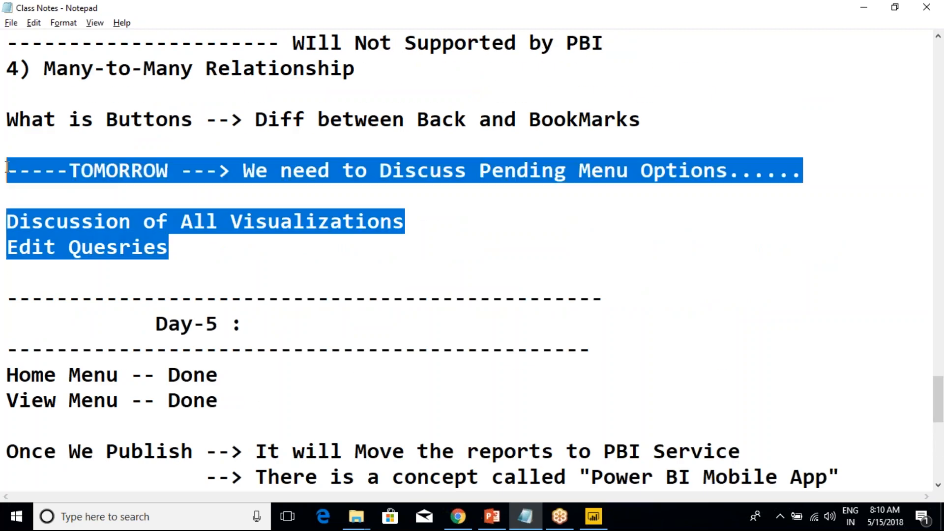
{"action": "key", "text": "Delete"}
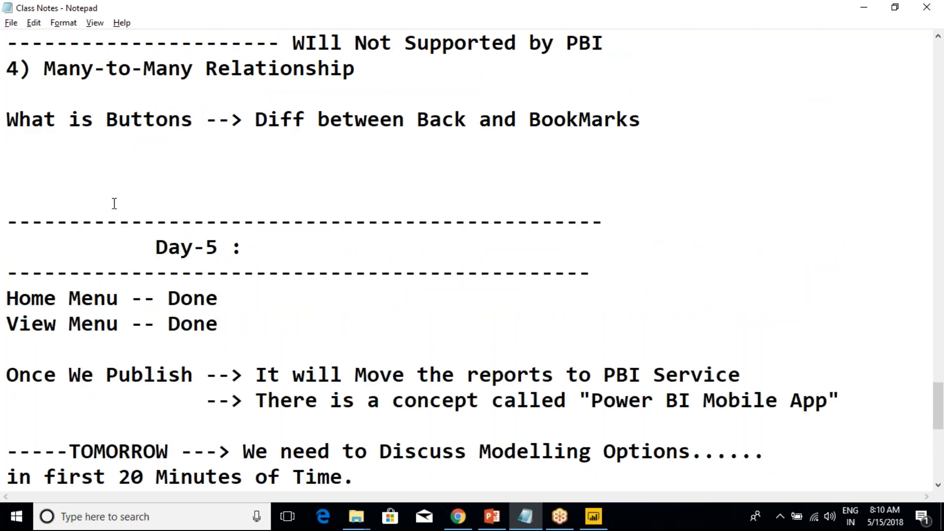
{"action": "key", "text": "Delete"}
{"action": "key", "text": "Delete"}
{"action": "scroll", "coordinate": [124, 242], "scroll_direction": "down", "scroll_amount": 5}
{"action": "left_click", "coordinate": [93, 197]}
{"action": "key", "text": "ctrl+z"}
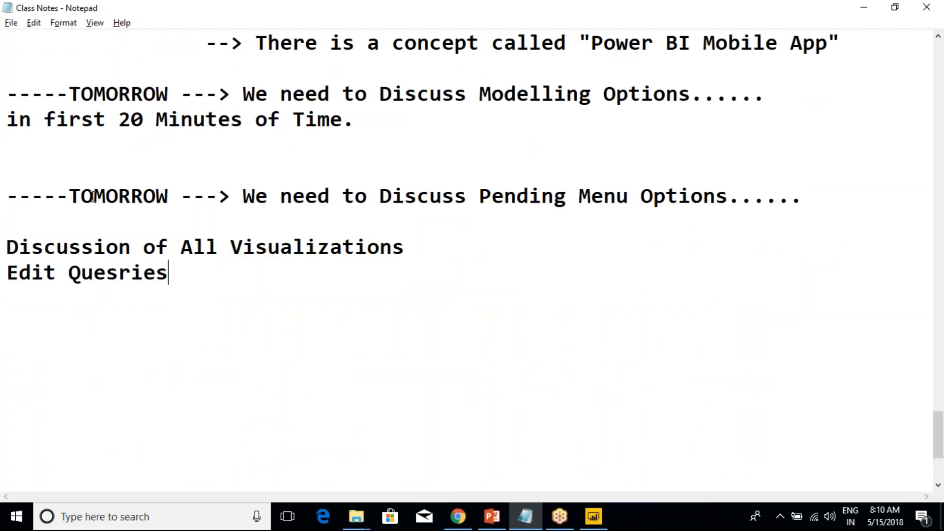
- Delete the moved "Pending Menu Options" TOMORROW line and the extra blank lines above "Discussion of All Visualizations"
{"action": "left_click_drag", "start_coordinate": [831, 203], "coordinate": [7, 139]}
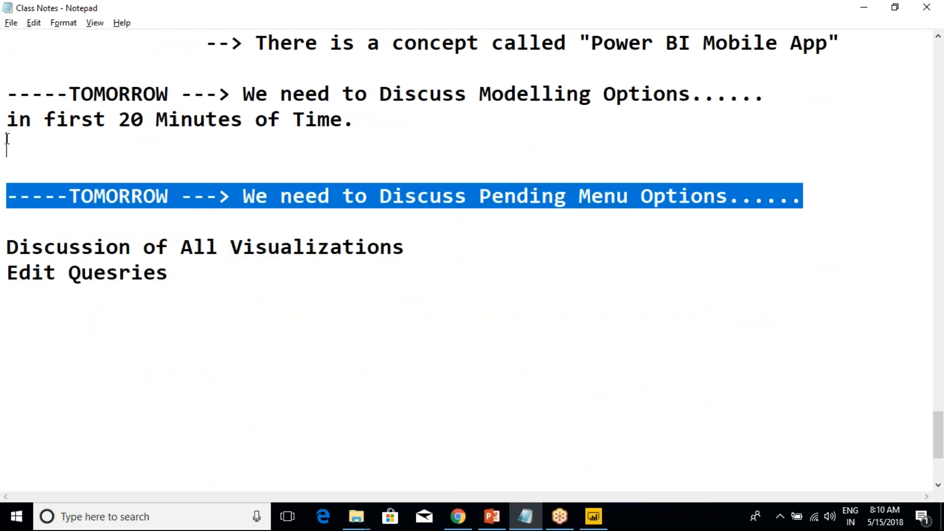
{"action": "key", "text": "Delete"}
{"action": "key", "text": "Delete"}
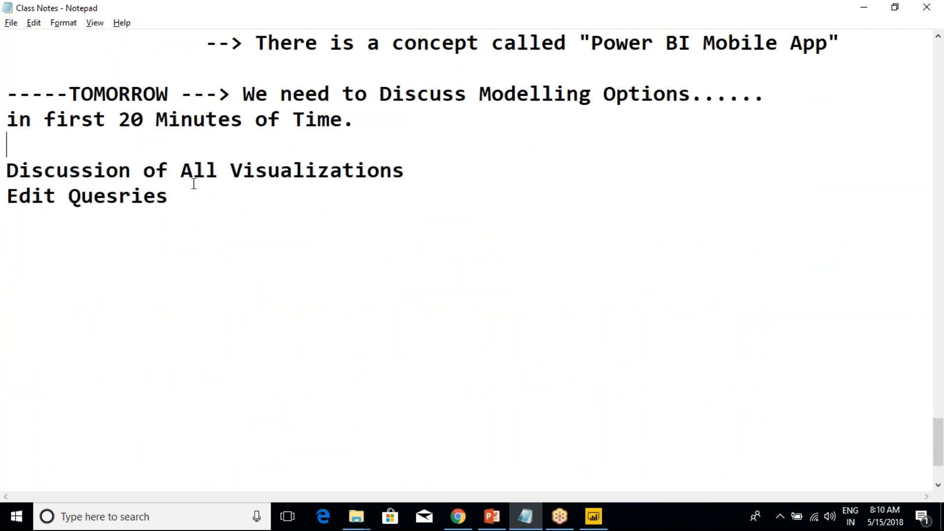
- Save the class notes and close Notepad
{"action": "left_click_drag", "start_coordinate": [189, 199], "coordinate": [6, 95]}
{"action": "left_click", "coordinate": [79, 139]}
{"action": "left_click", "coordinate": [10, 22]}
{"action": "left_click", "coordinate": [30, 70]}
{"action": "left_click", "coordinate": [919, 17]}
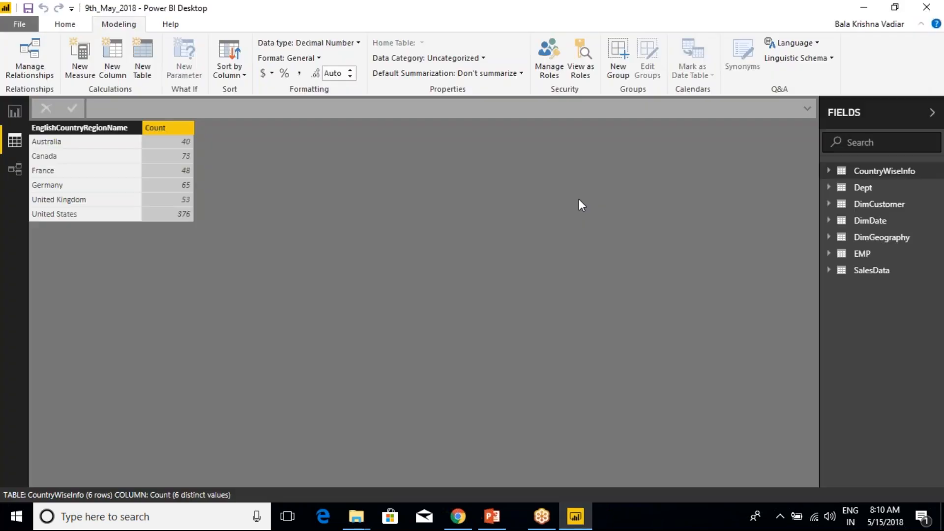
{"action": "left_click", "coordinate": [522, 521]}
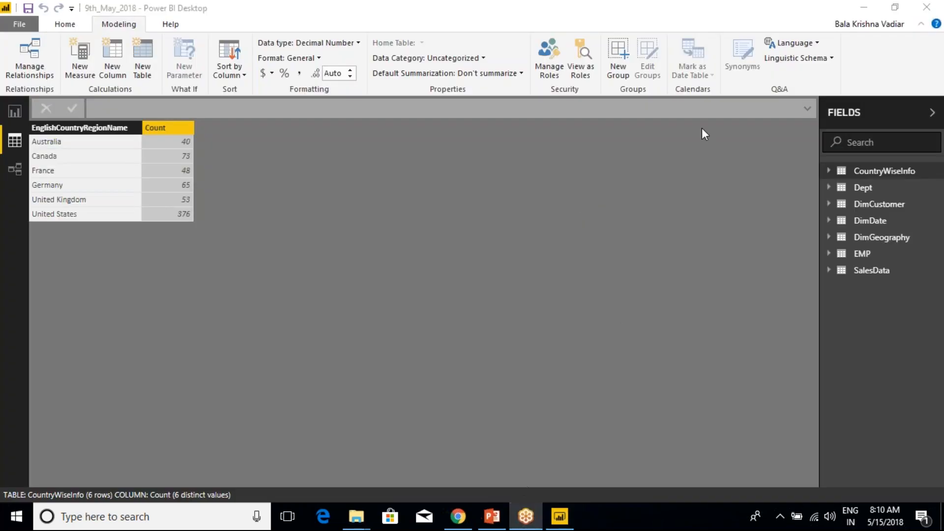